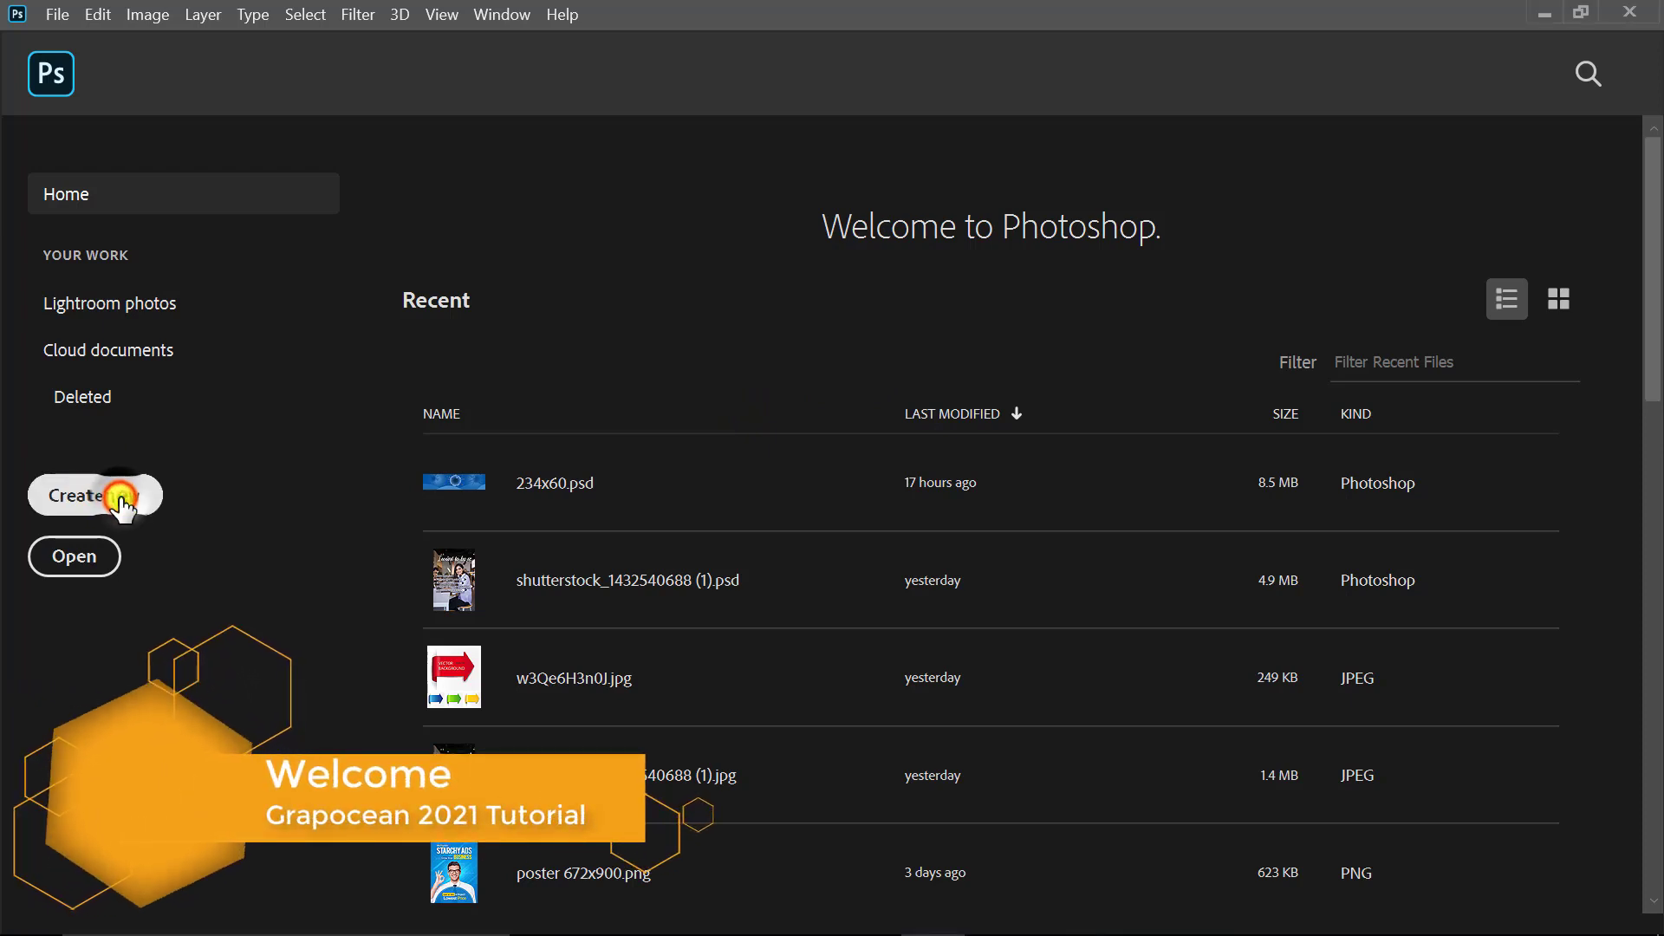
# Create a new document named 'Business Card', 3.5 × 2 inches at 300 ppi.
pyautogui.click(121, 497)
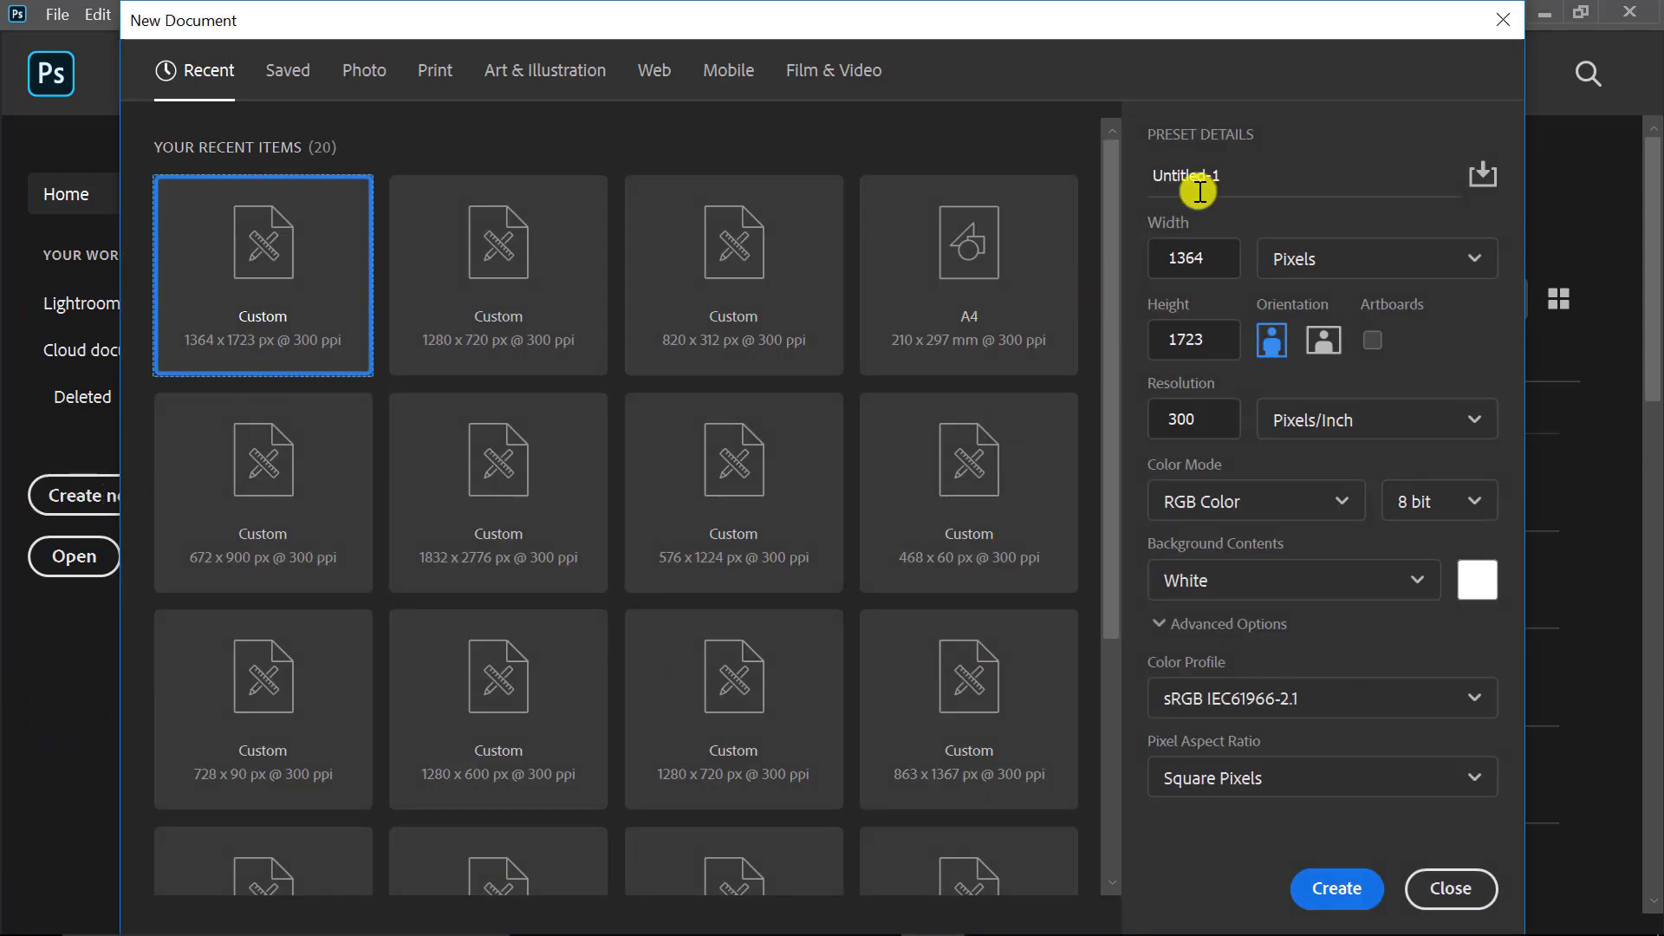
pyautogui.press('BackSpace')
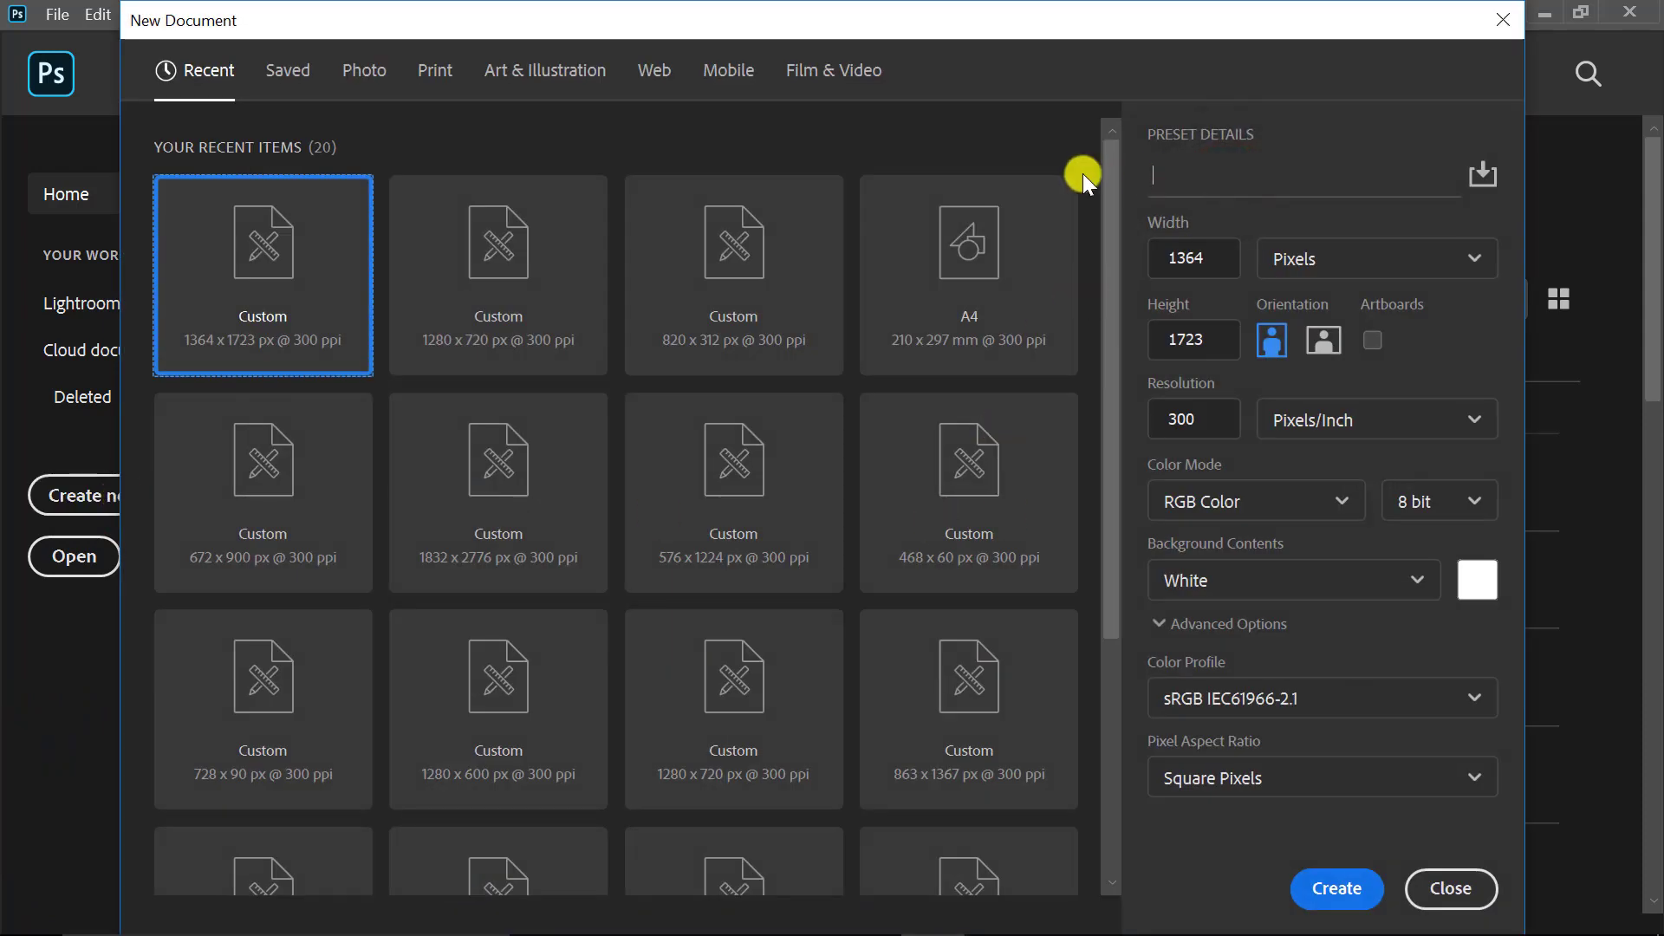
pyautogui.write('Business Card')
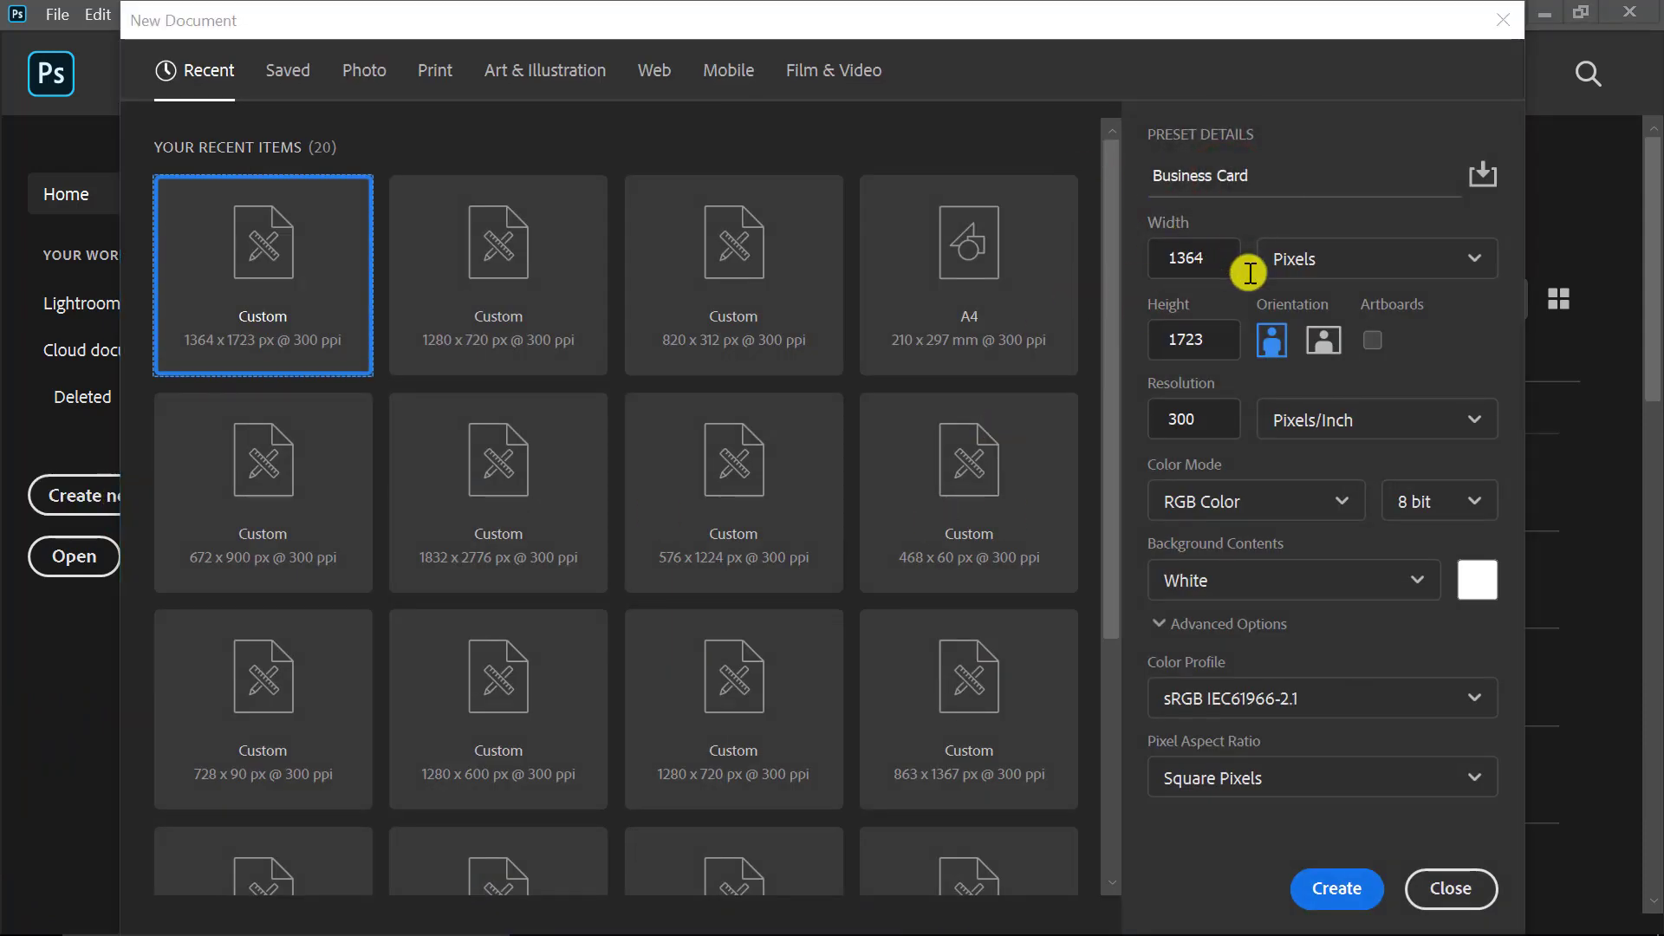
pyautogui.click(1470, 260)
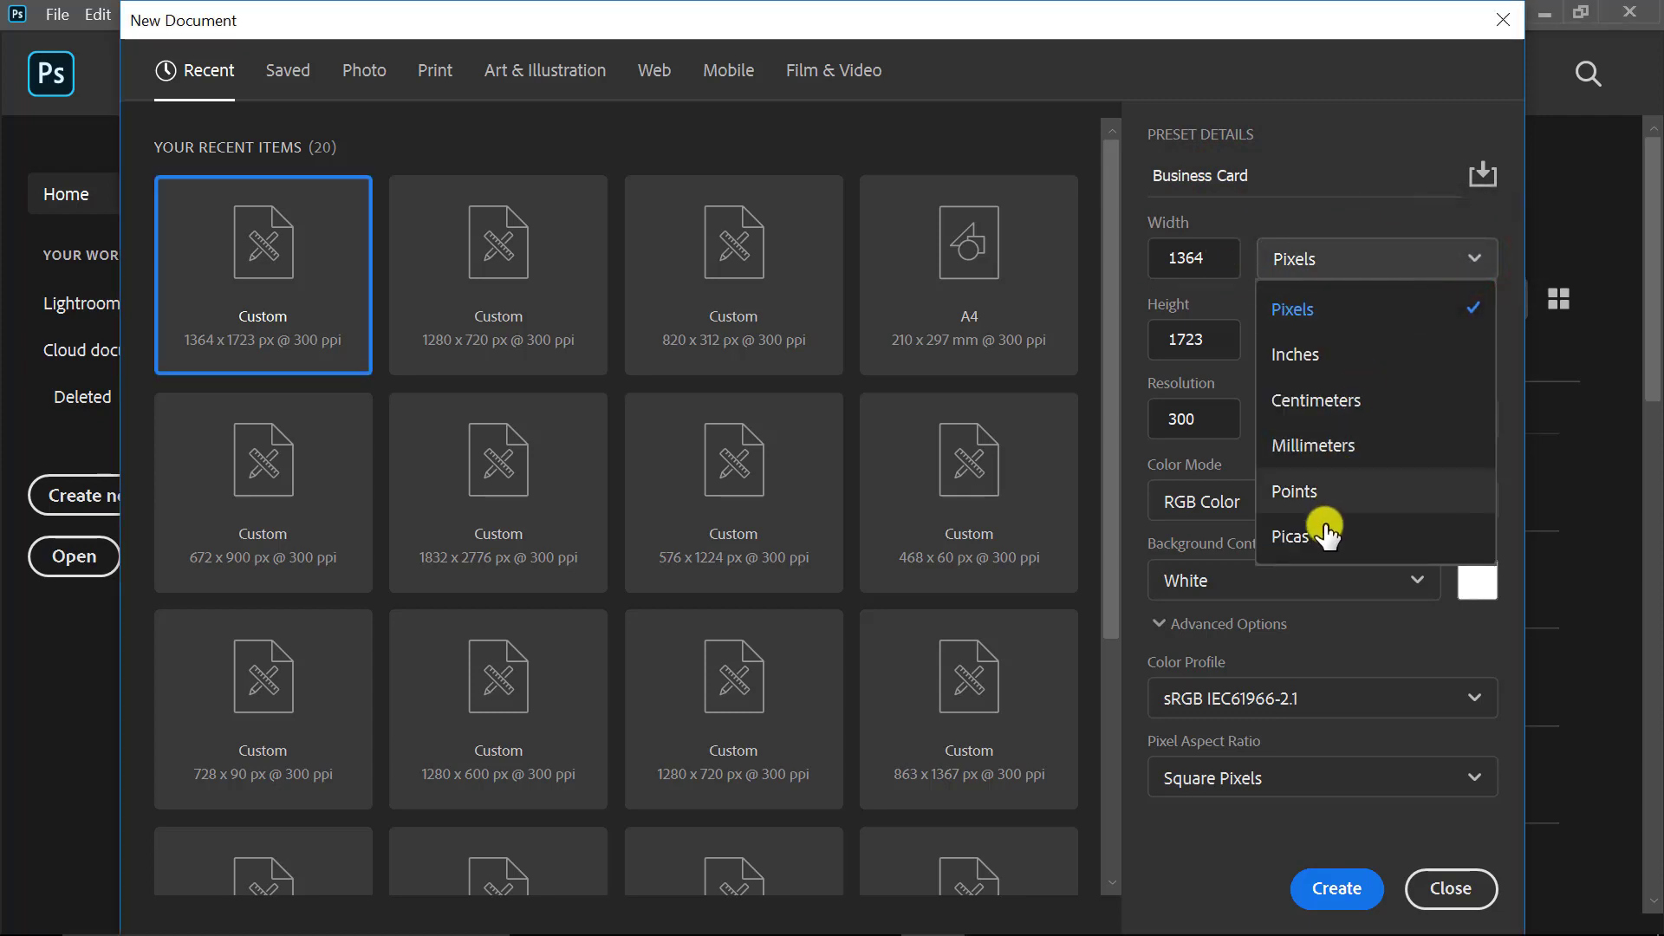
pyautogui.click(1317, 364)
pyautogui.doubleClick(1189, 260)
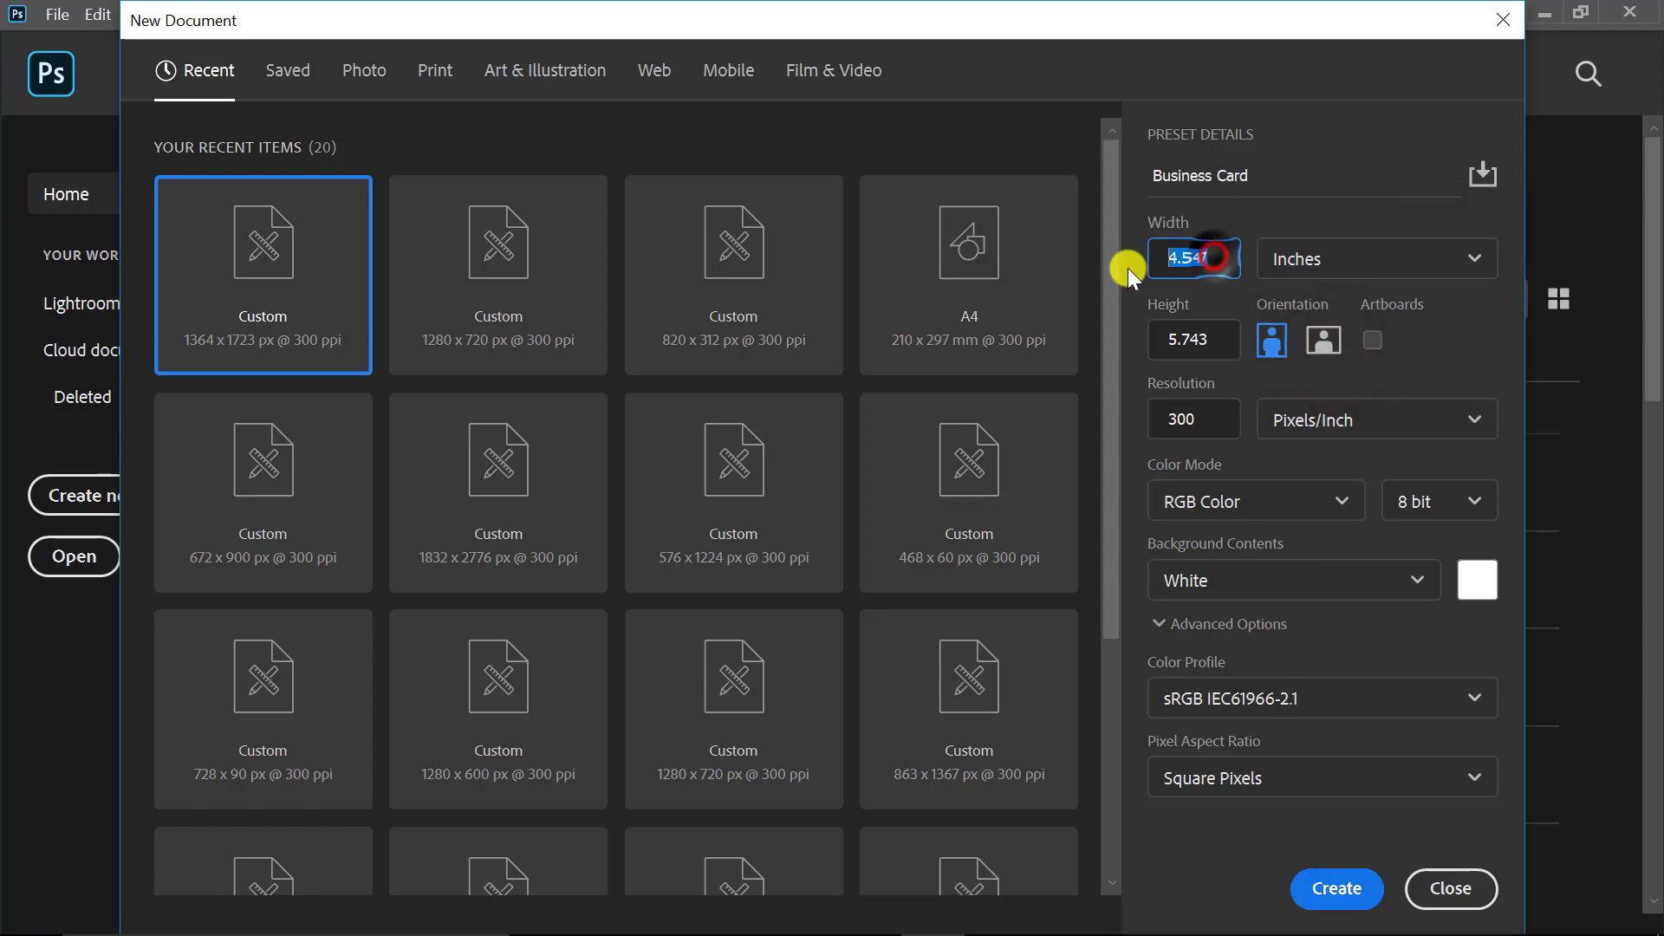
pyautogui.write('3.')
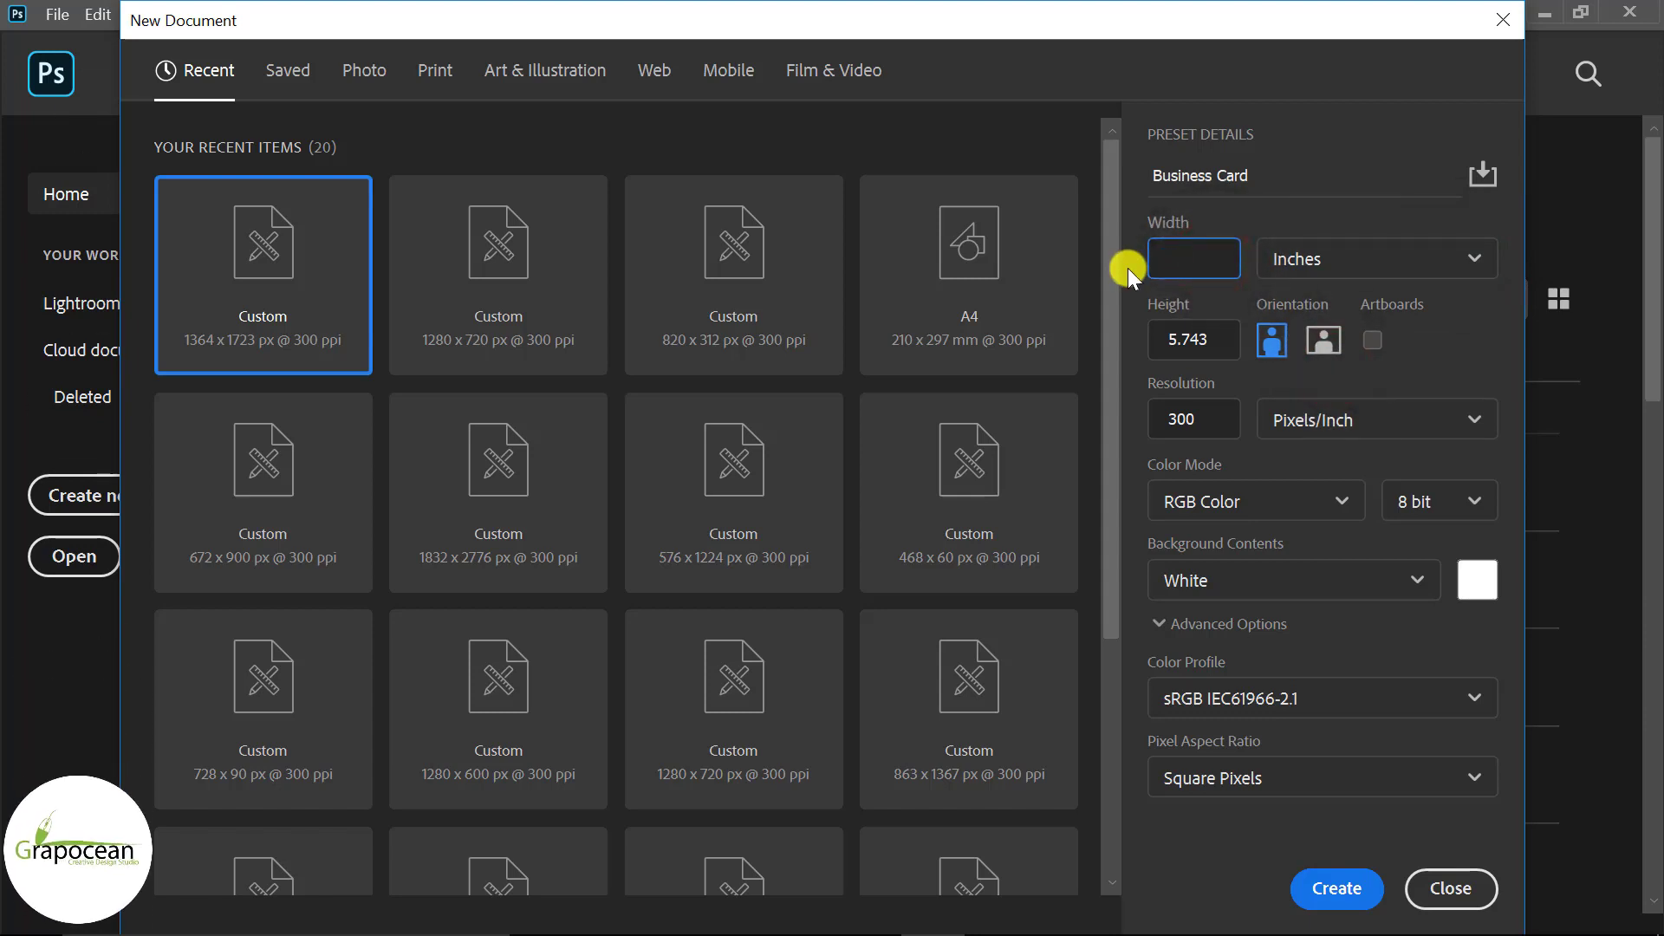
pyautogui.write('5')
pyautogui.doubleClick(1205, 340)
pyautogui.write('2')
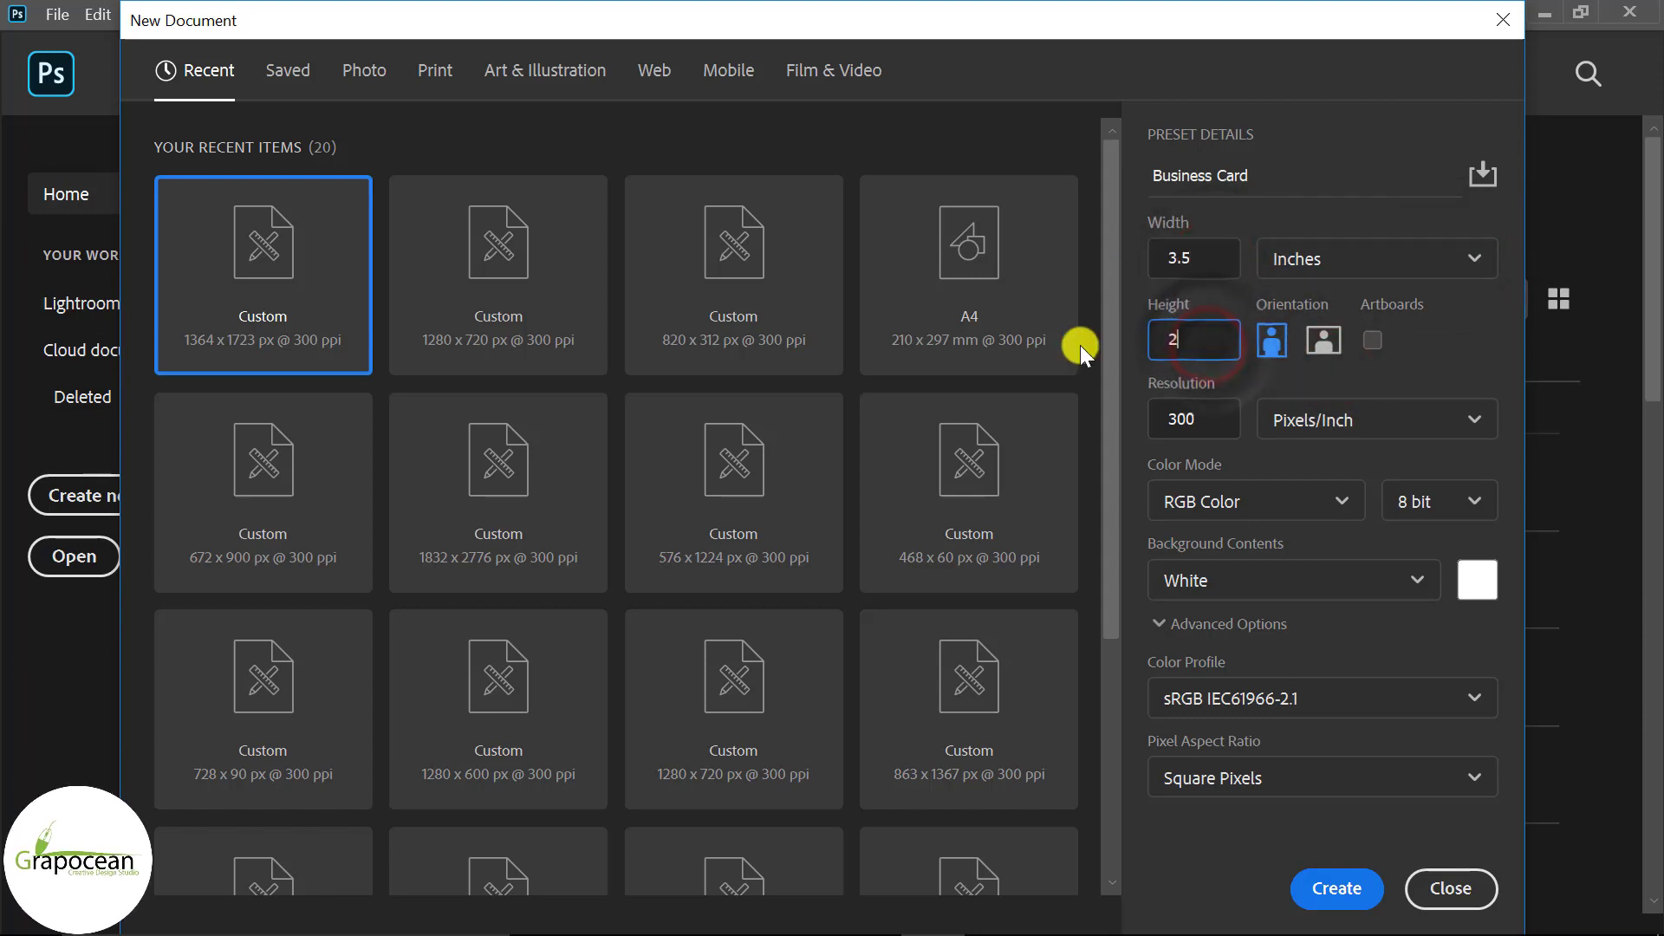
pyautogui.press('Return')
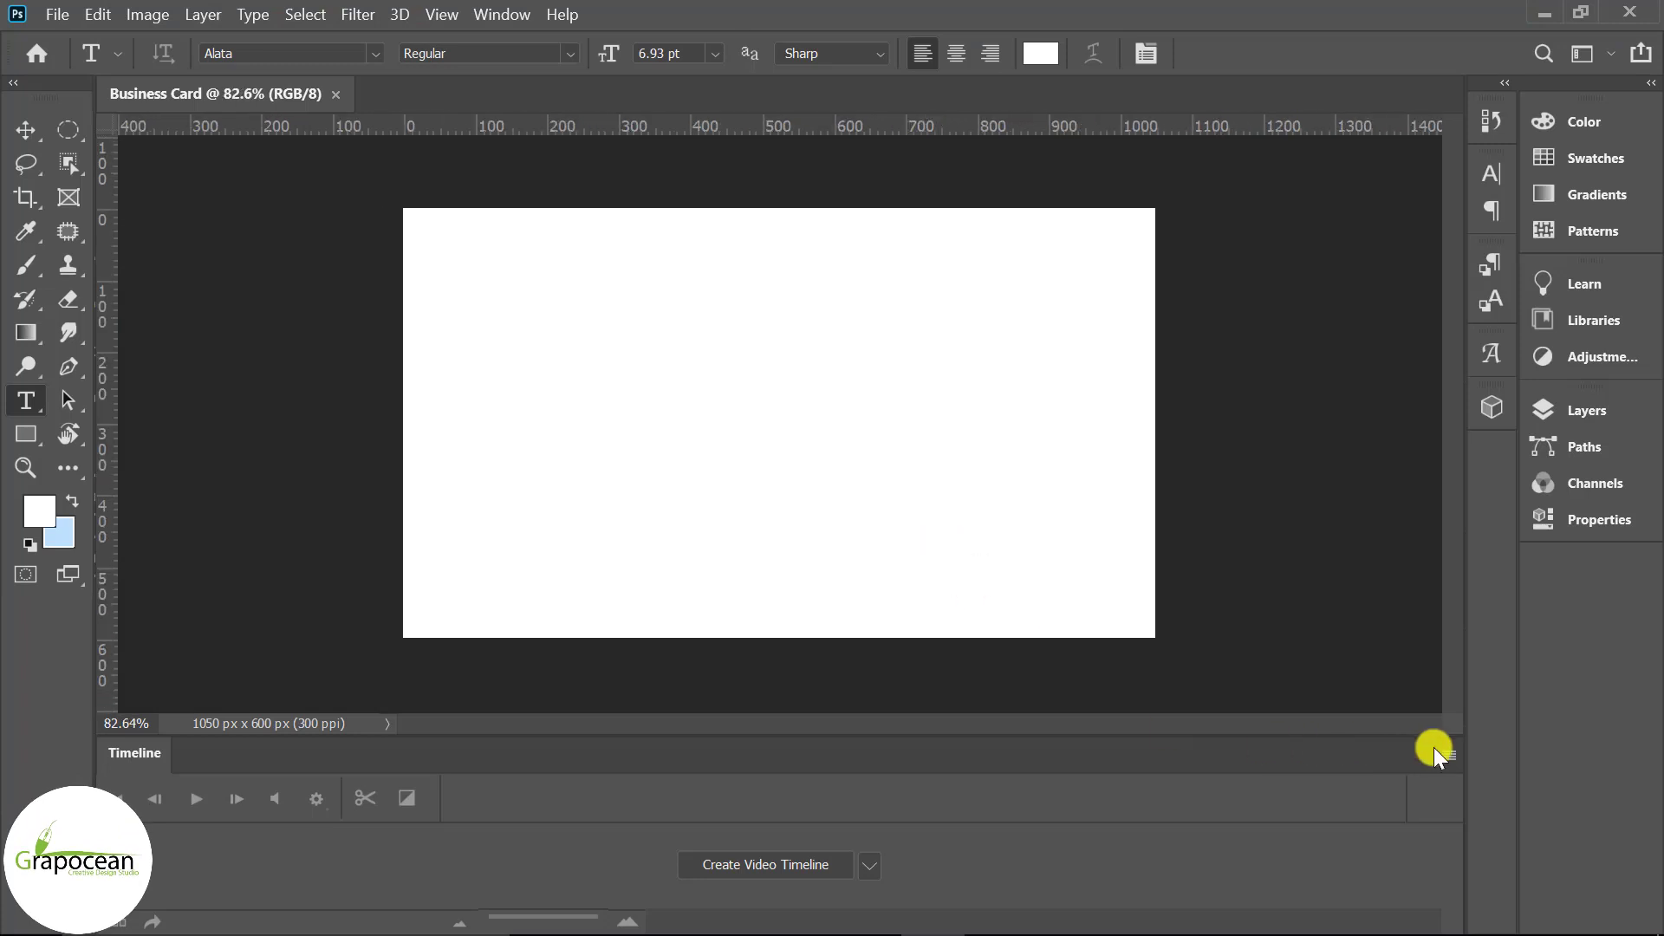
# Close the Timeline panel and add a 25 px margin guide layout.
pyautogui.click(1447, 754)
pyautogui.click(1476, 707)
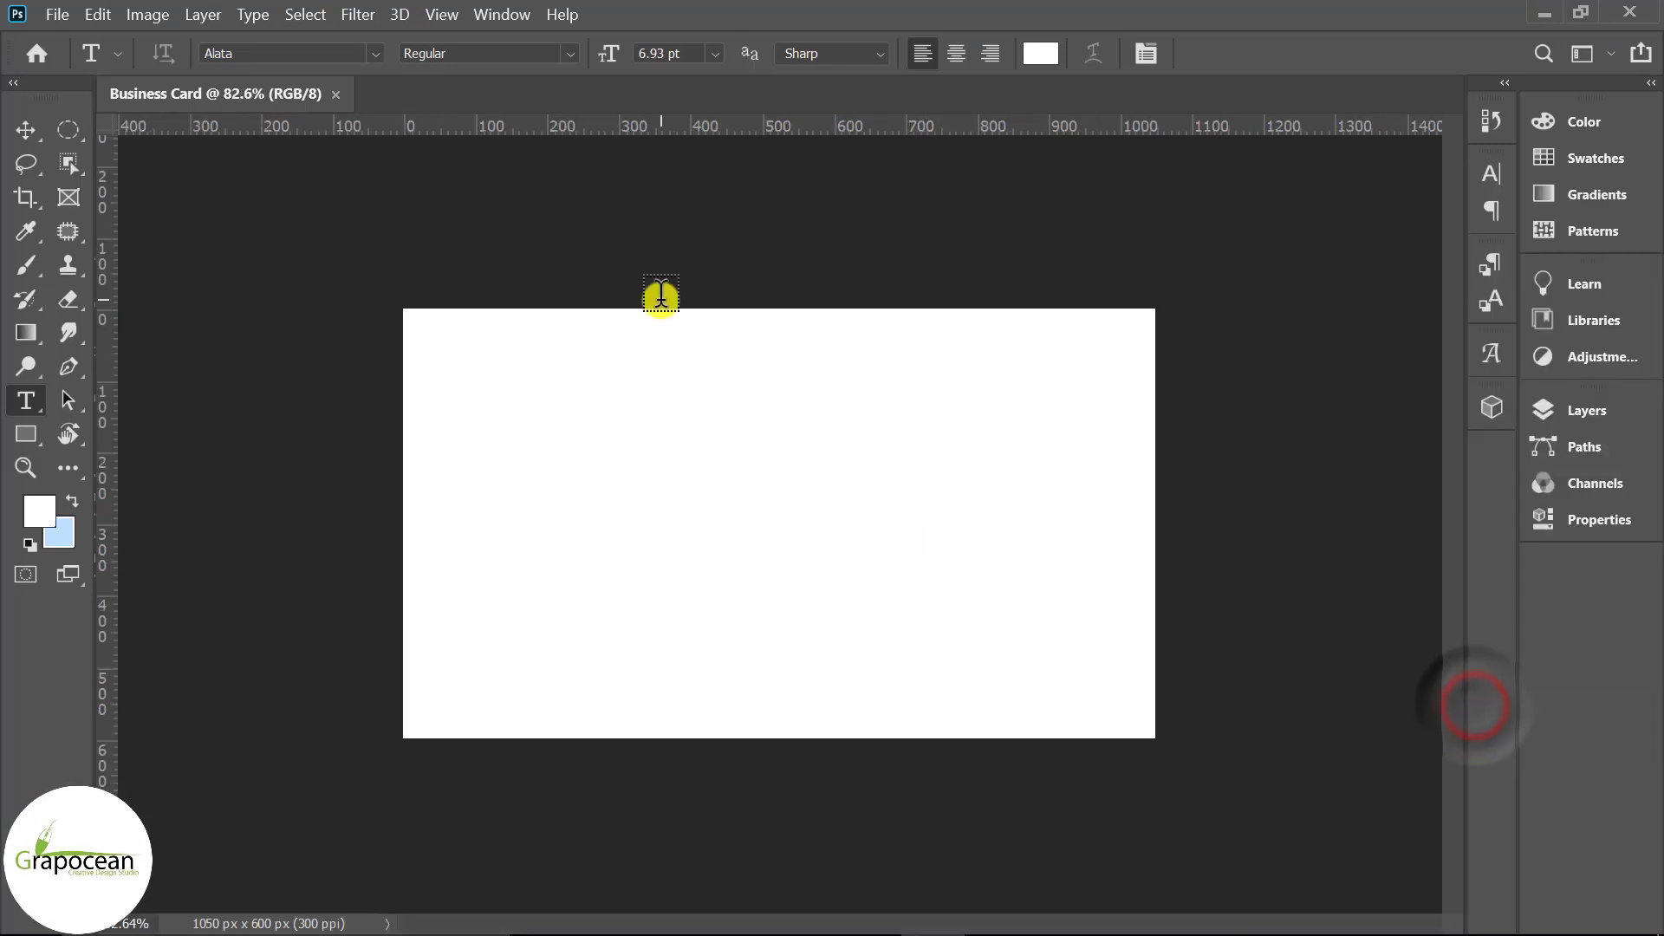
pyautogui.click(438, 14)
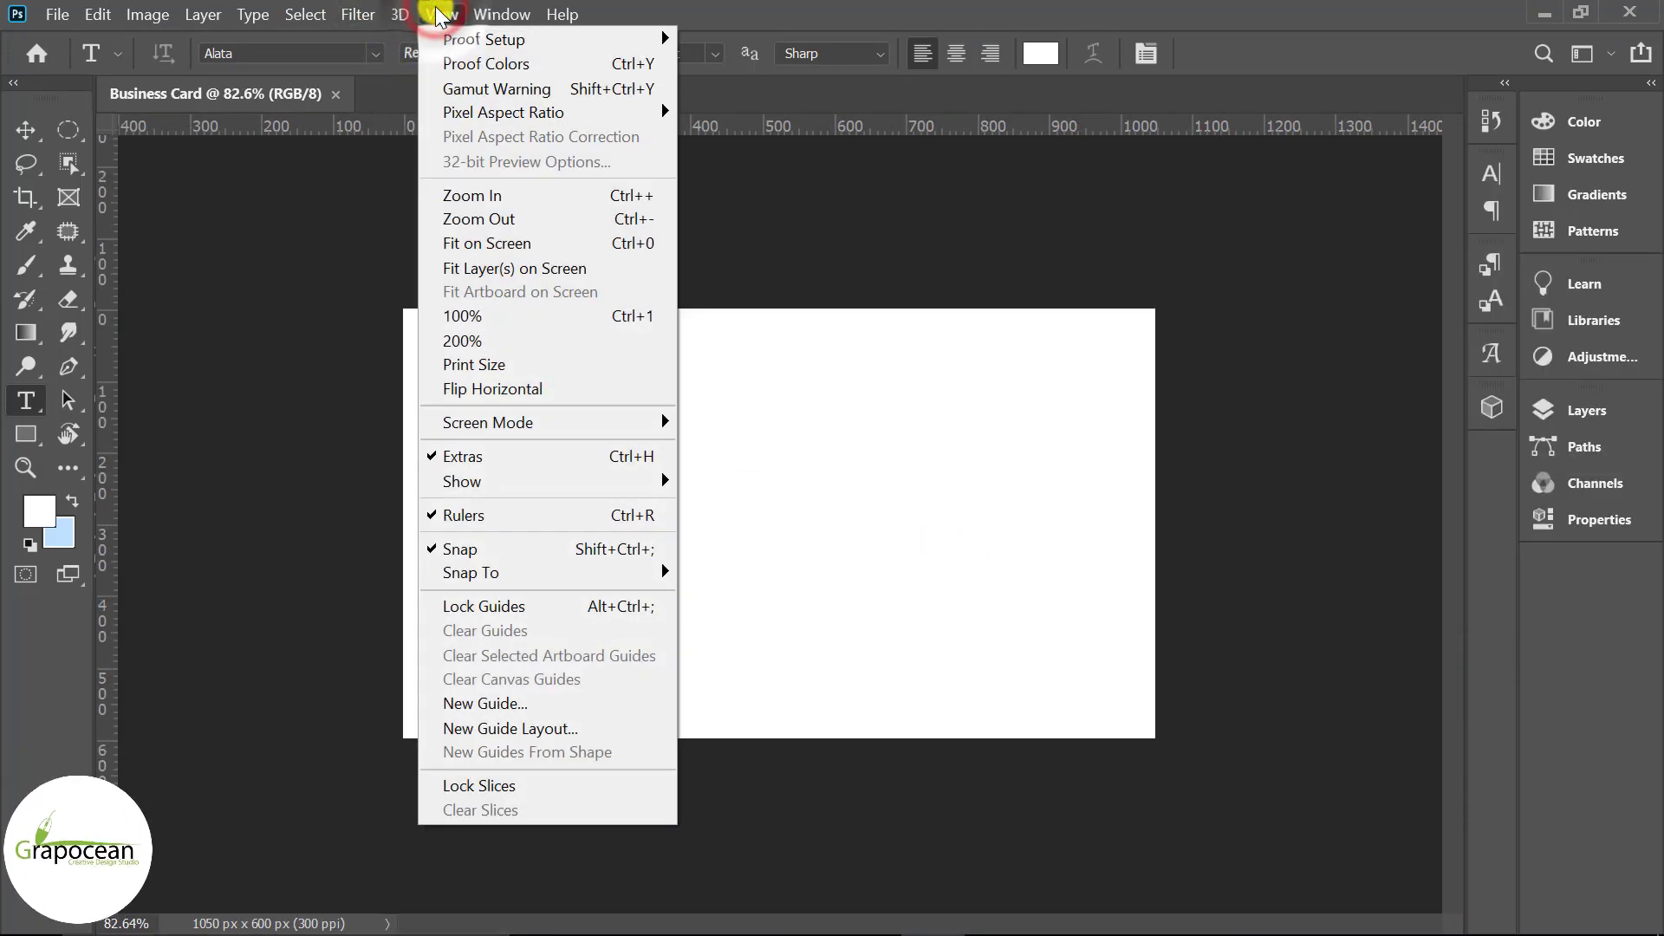
pyautogui.click(592, 732)
pyautogui.click(1008, 183)
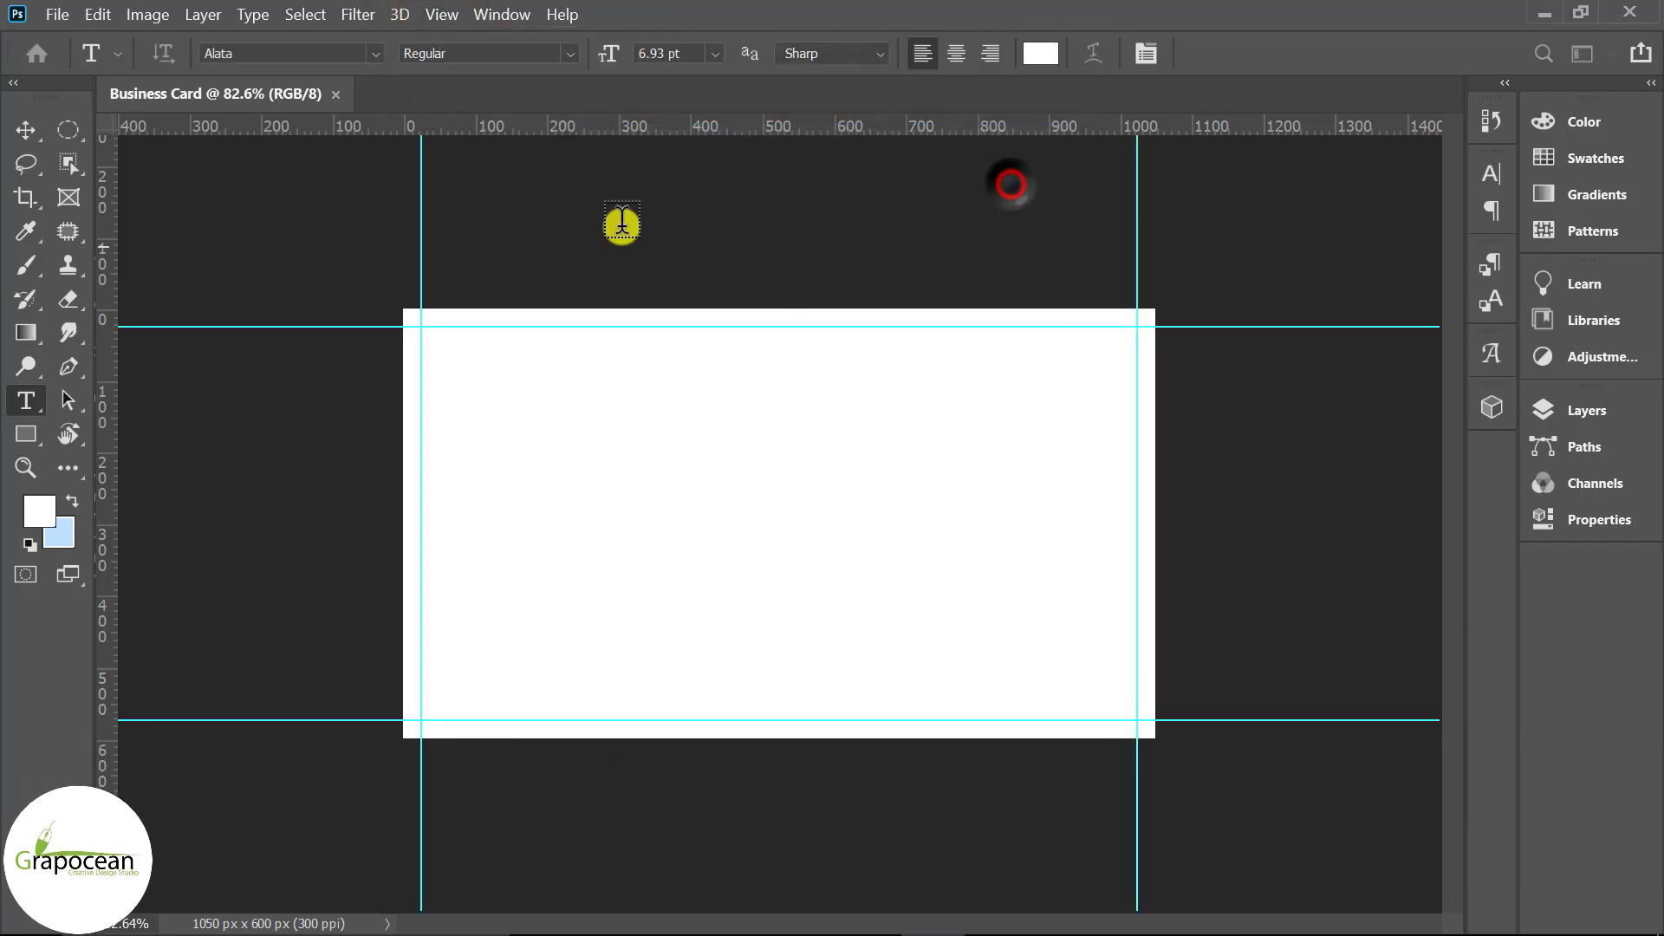
# Add a second guide layout with 50 px margins on every edge.
pyautogui.click(440, 15)
pyautogui.click(553, 730)
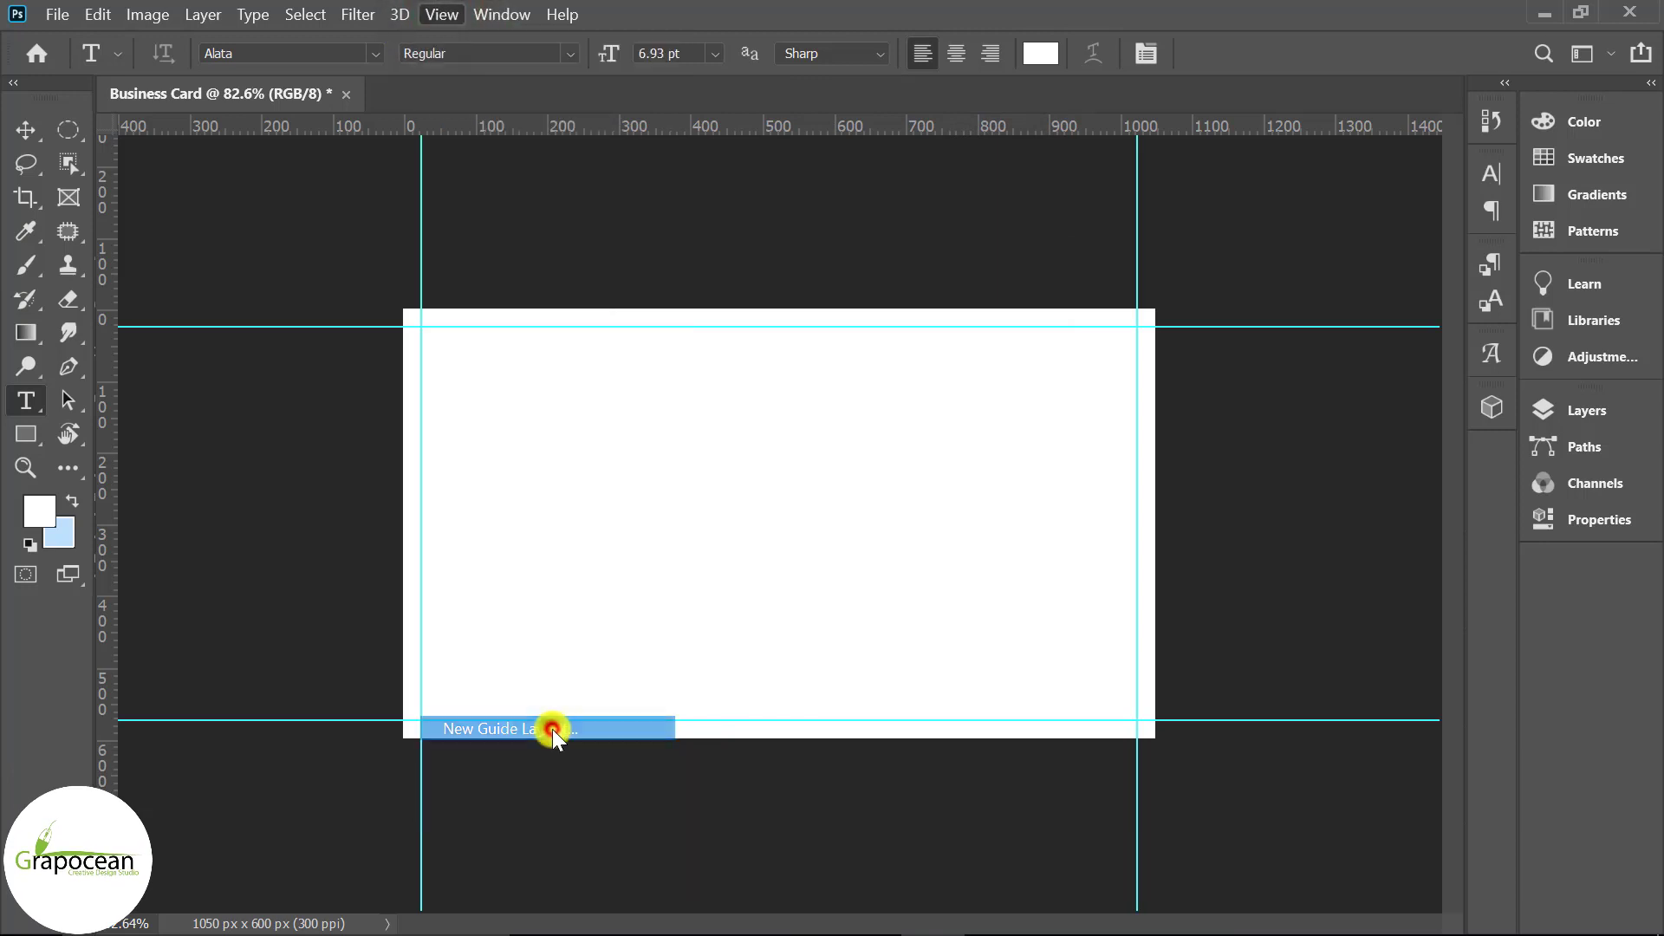
pyautogui.doubleClick(621, 503)
pyautogui.write('50')
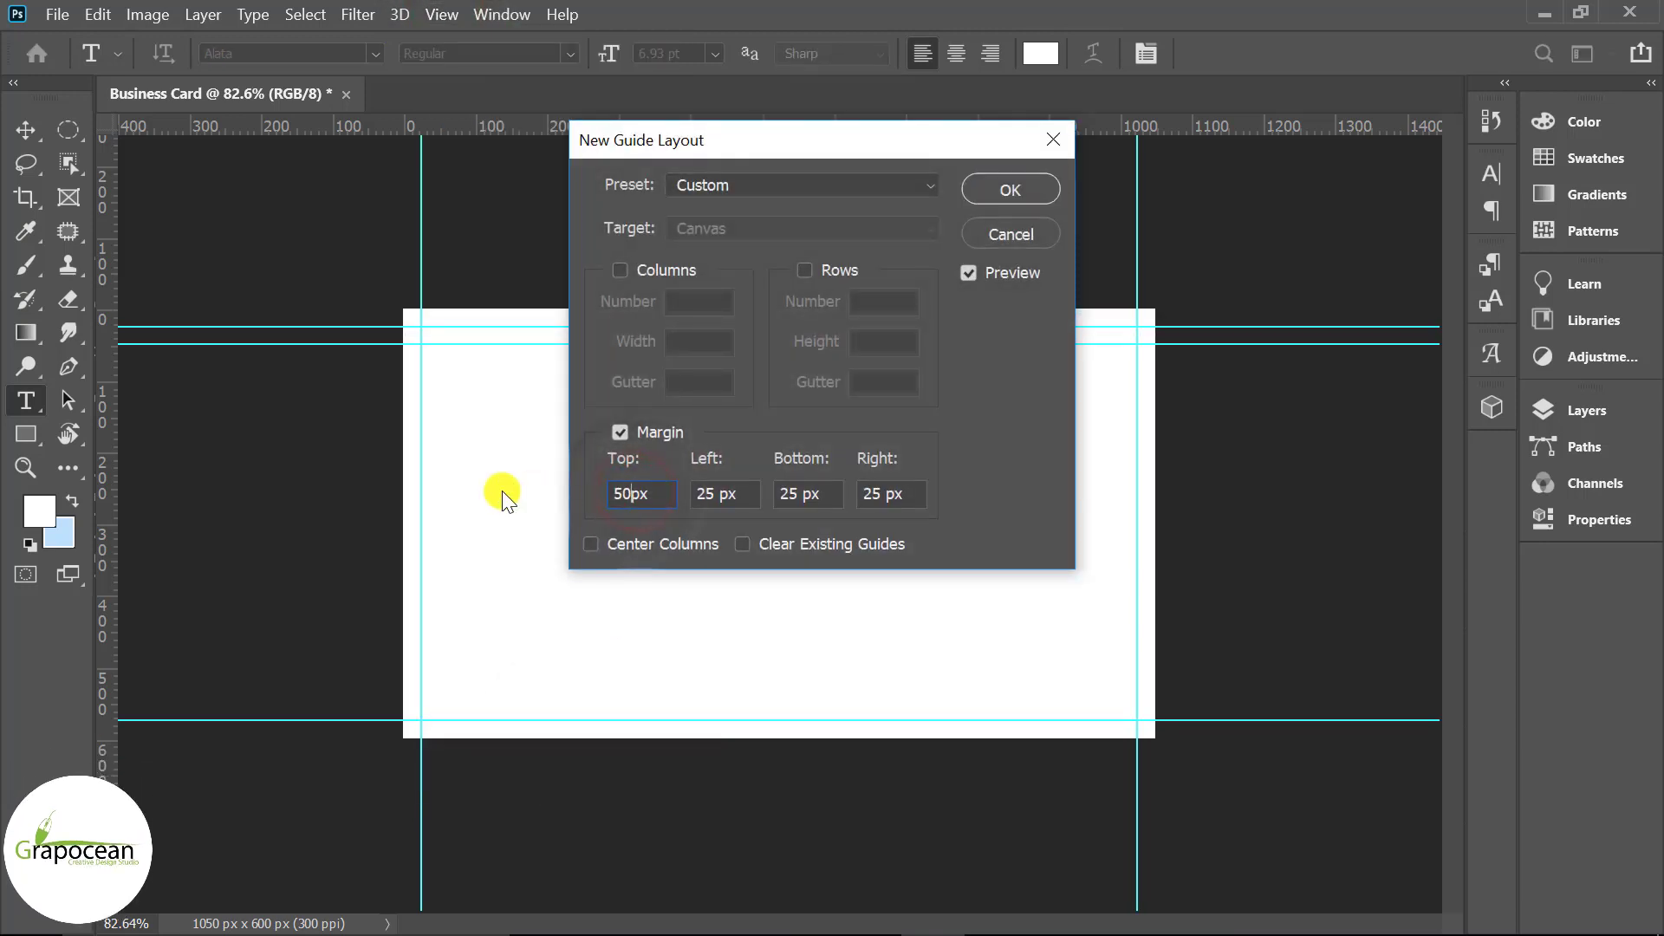
pyautogui.press('Tab')
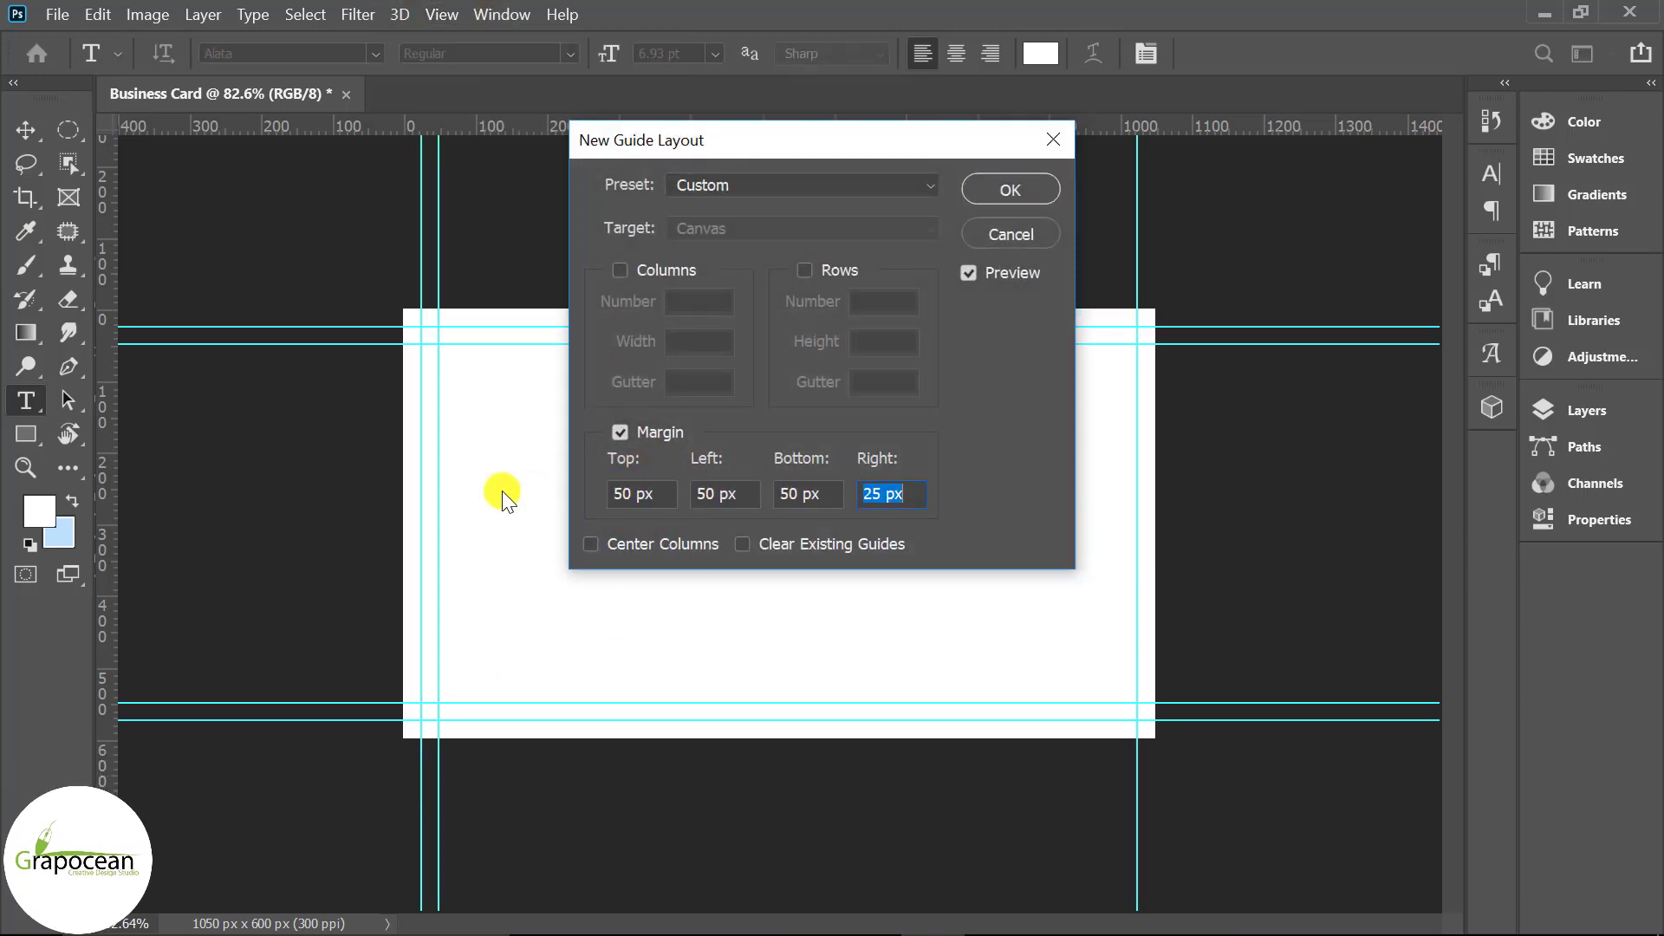
pyautogui.write('50')
pyautogui.press('Return')
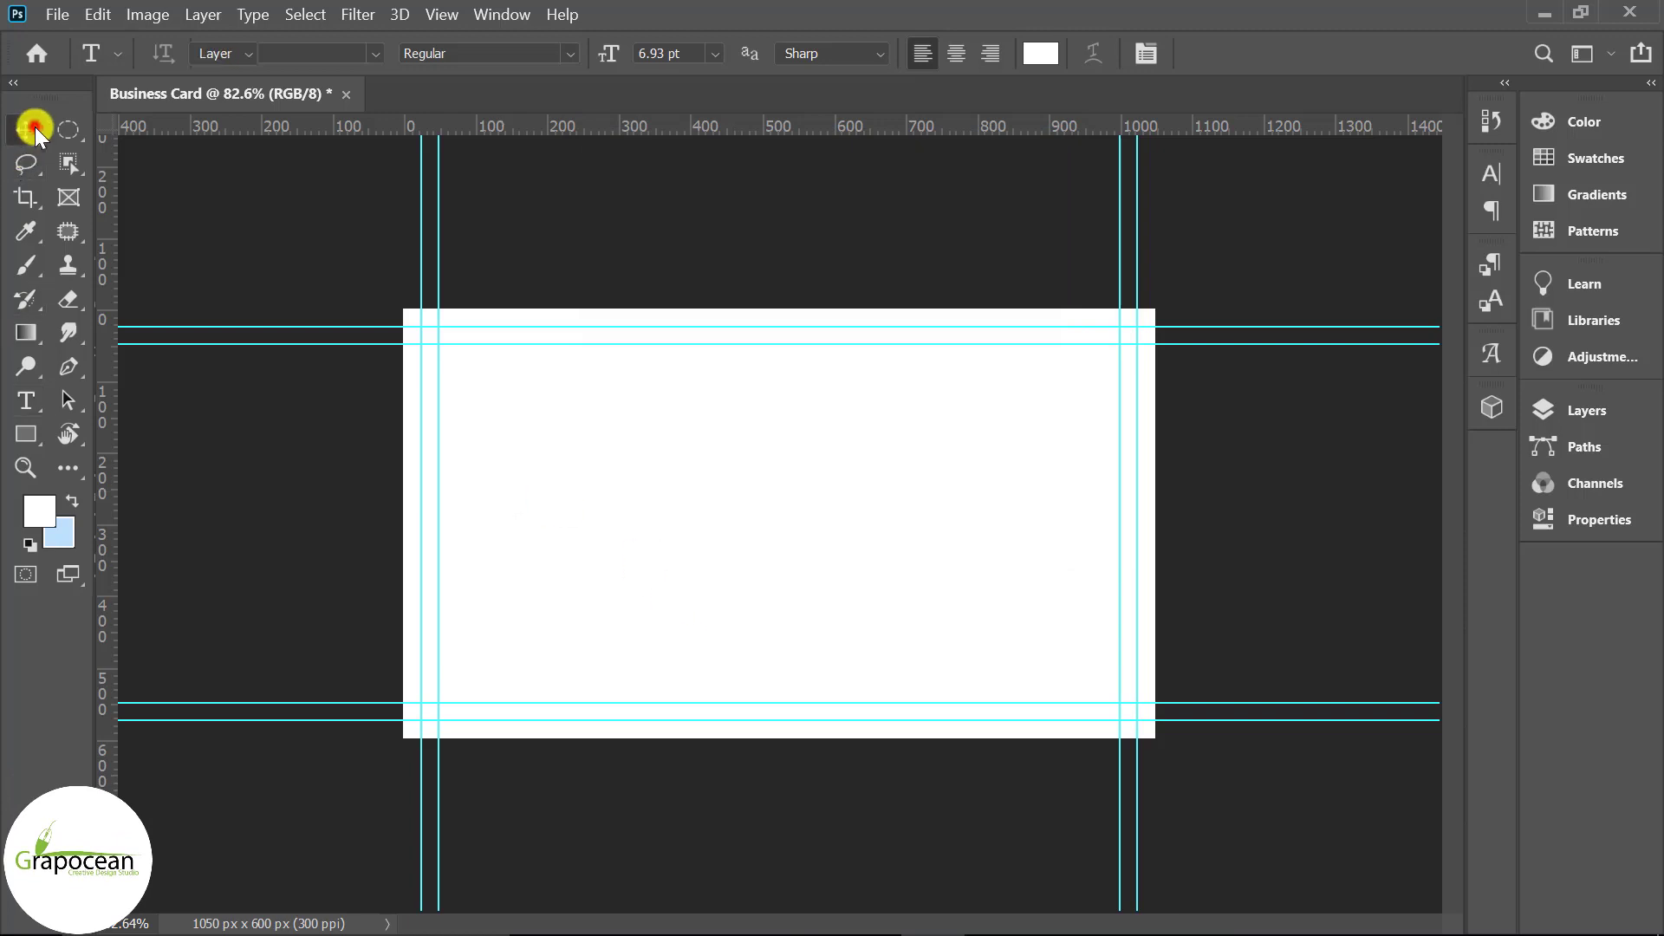
pyautogui.click(33, 128)
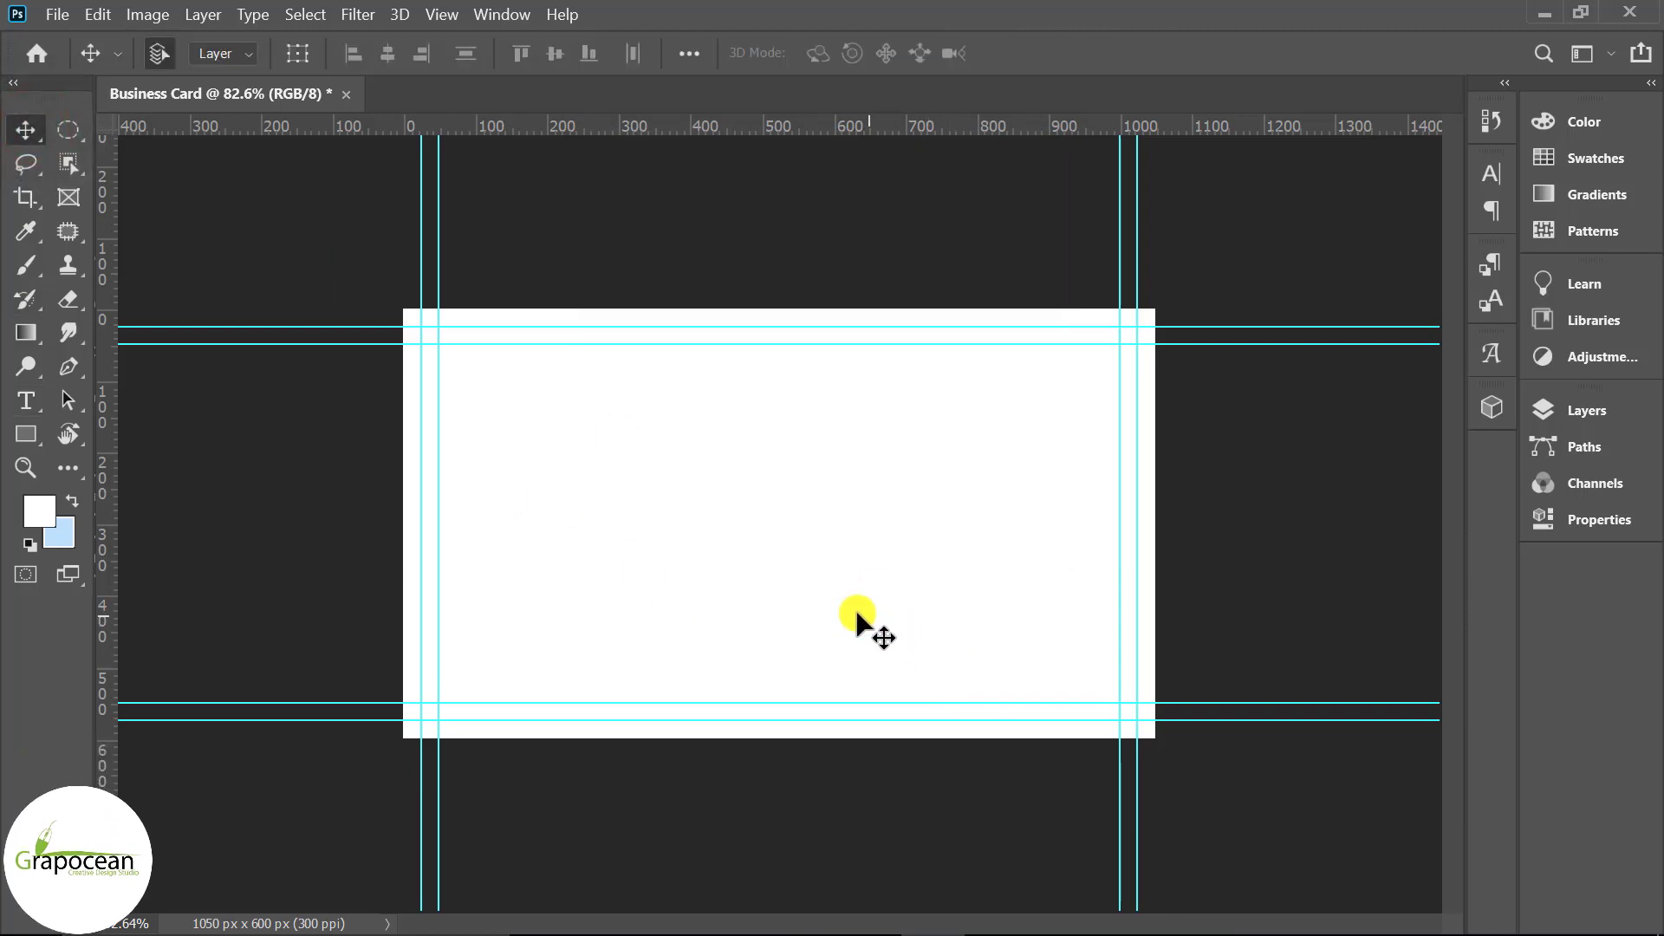
# Open the office desk photo, unlock it and copy it into the Business Card document.
pyautogui.click(58, 15)
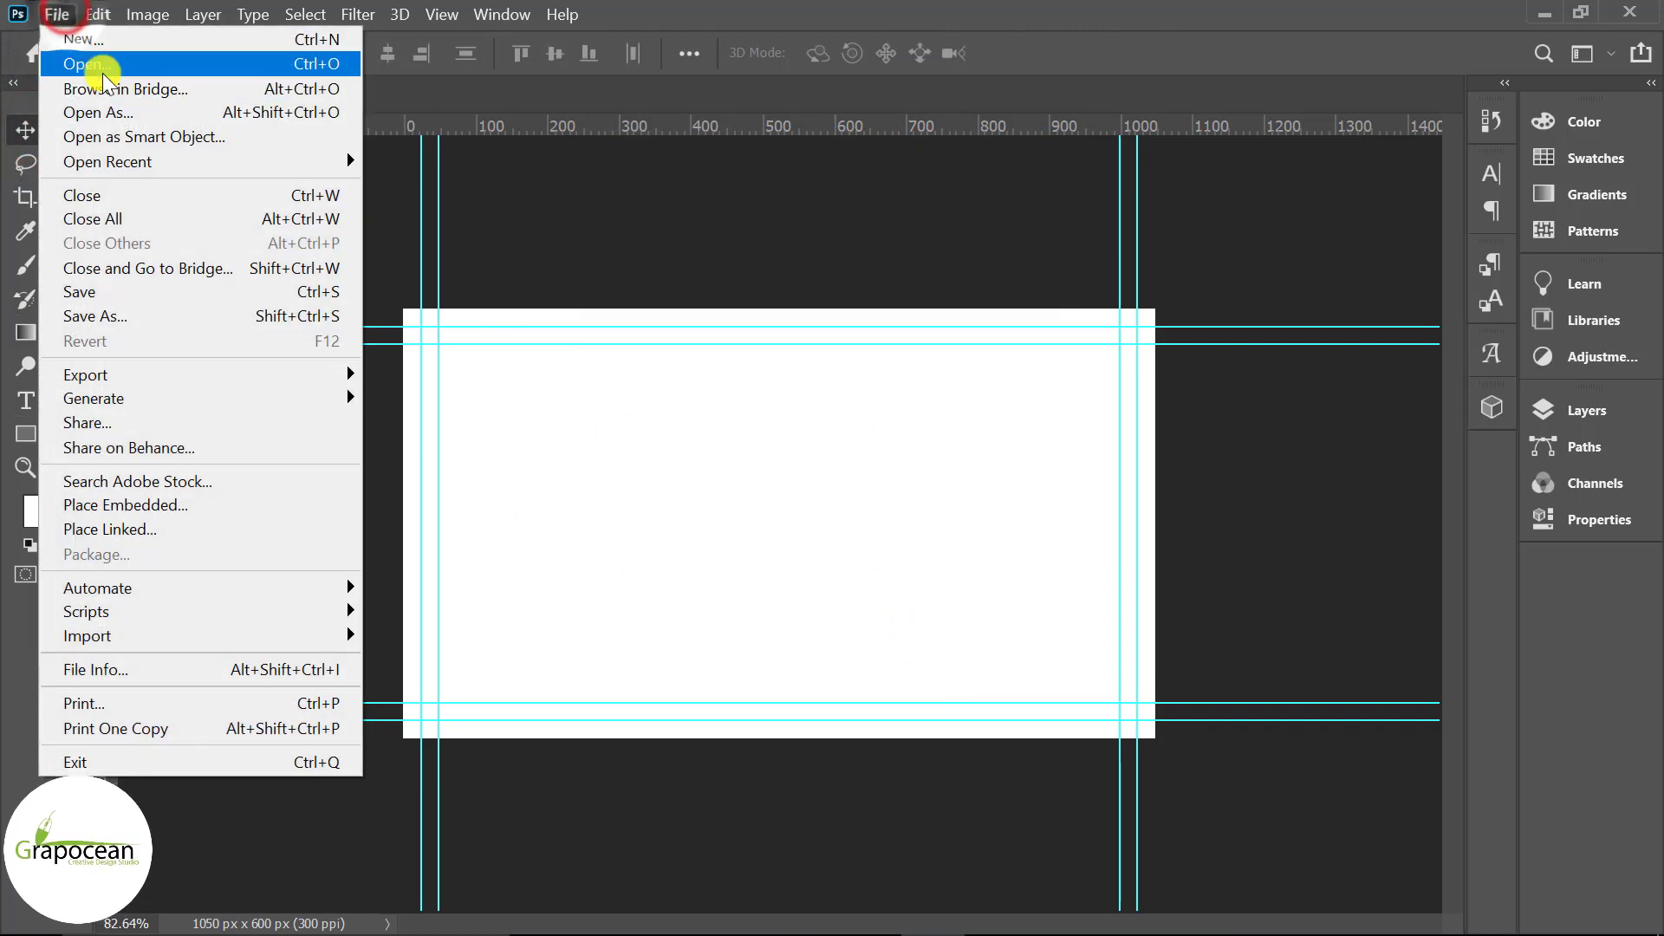
pyautogui.click(97, 66)
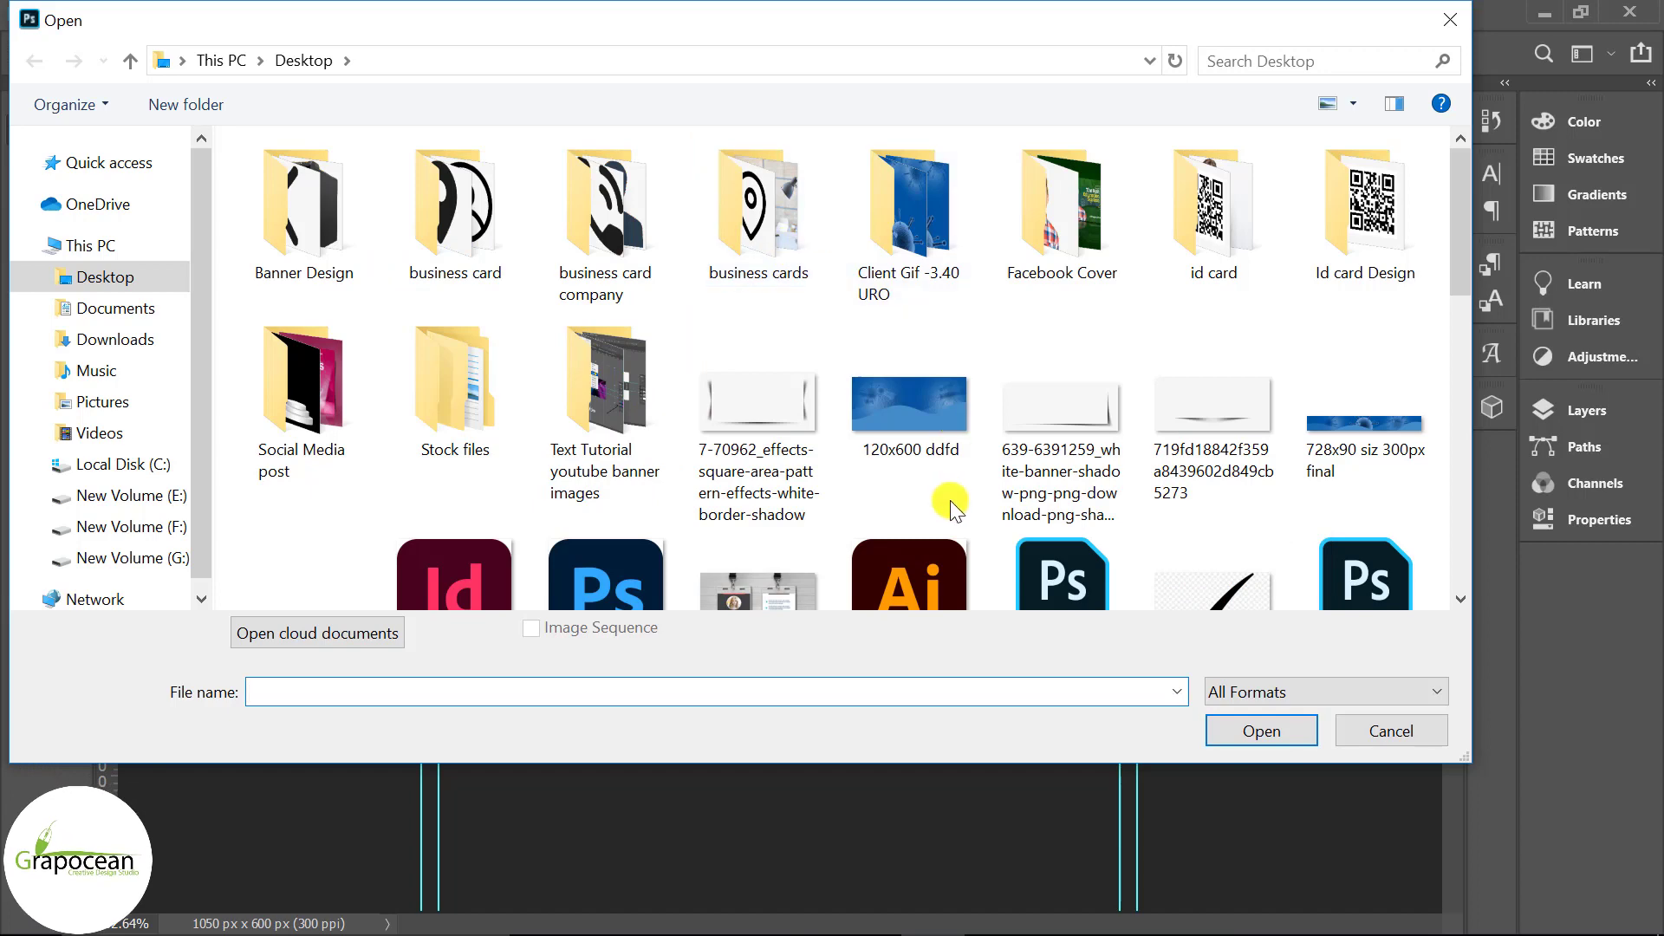
pyautogui.doubleClick(794, 267)
pyautogui.click(917, 208)
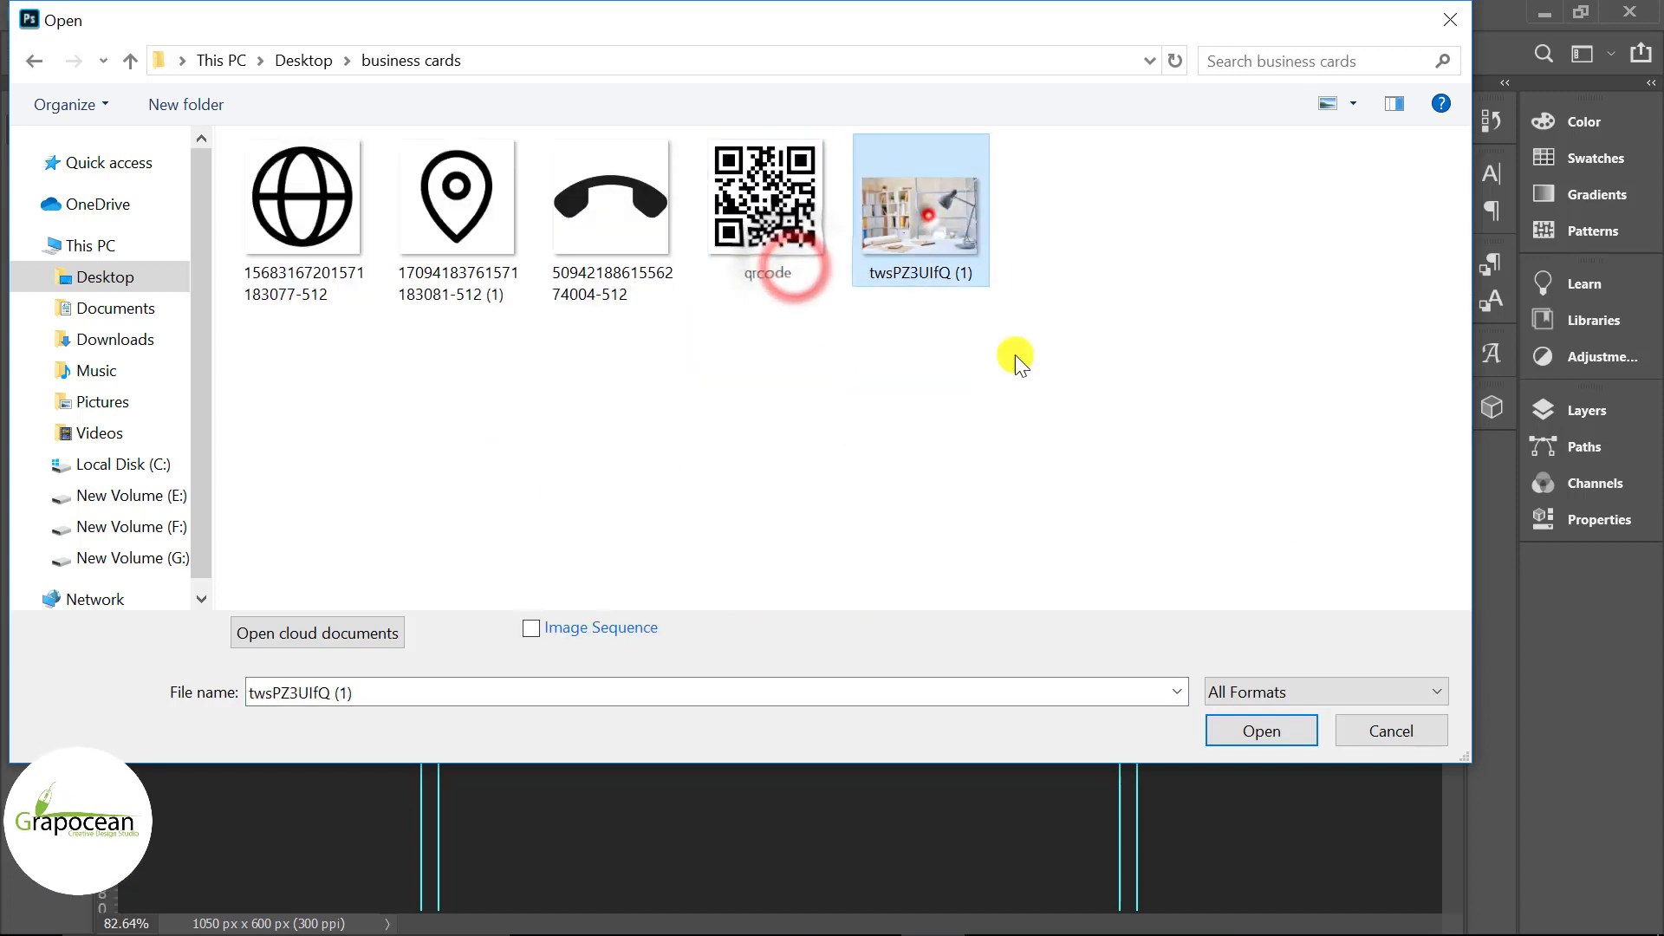
pyautogui.click(1276, 730)
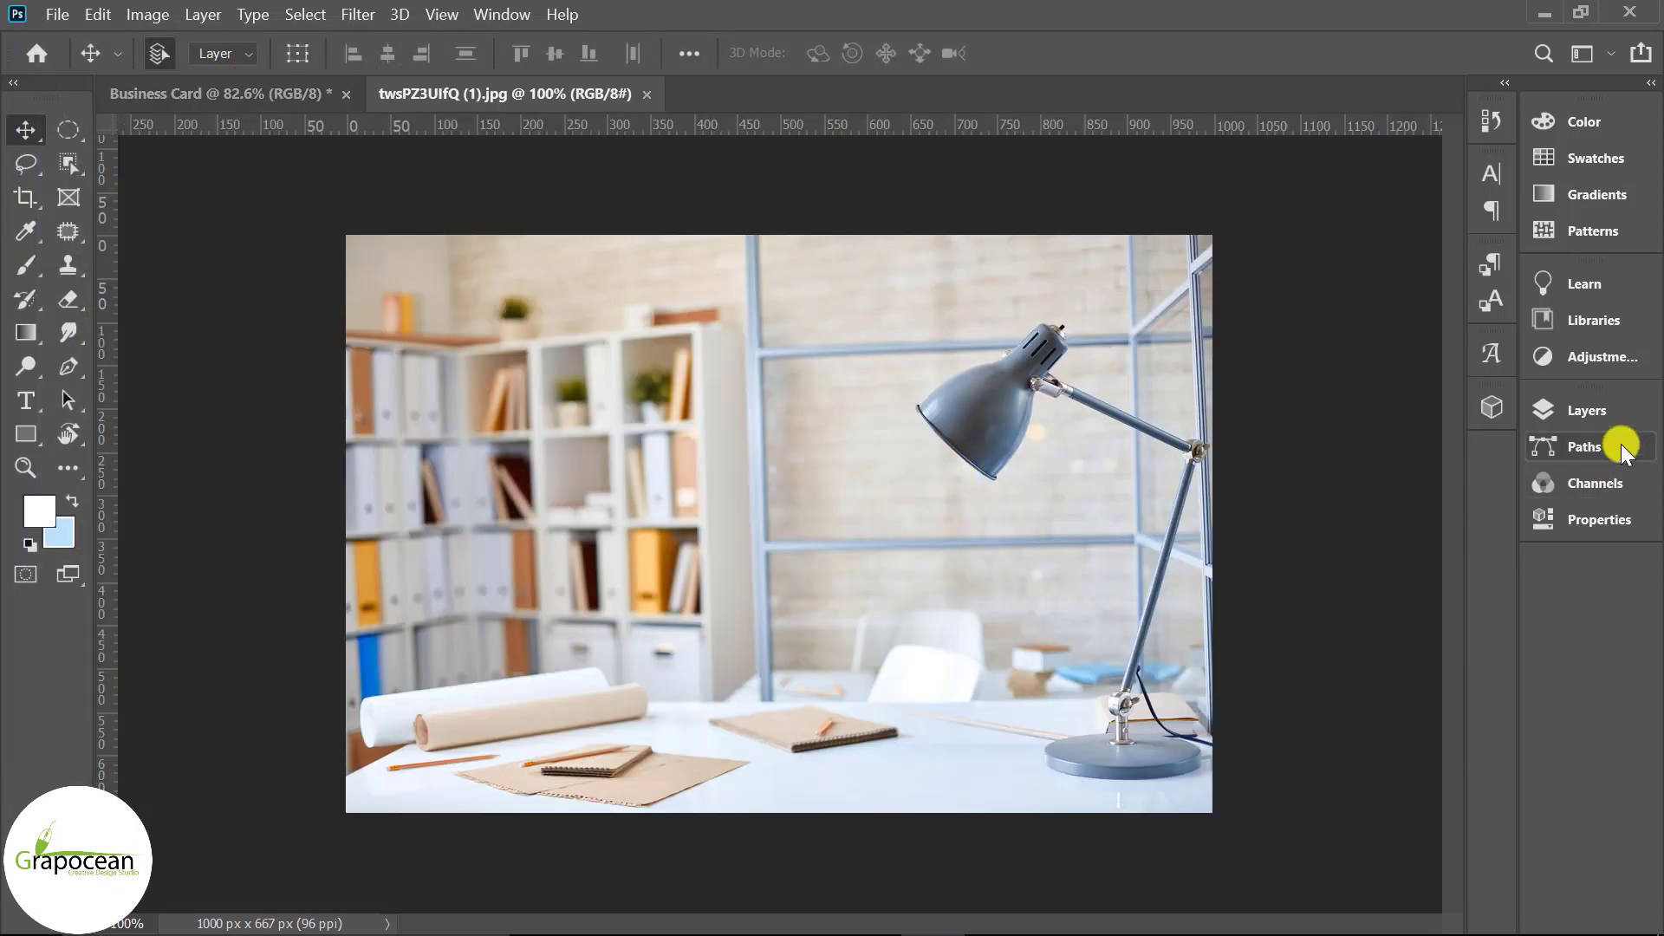
pyautogui.click(1580, 410)
pyautogui.click(1471, 556)
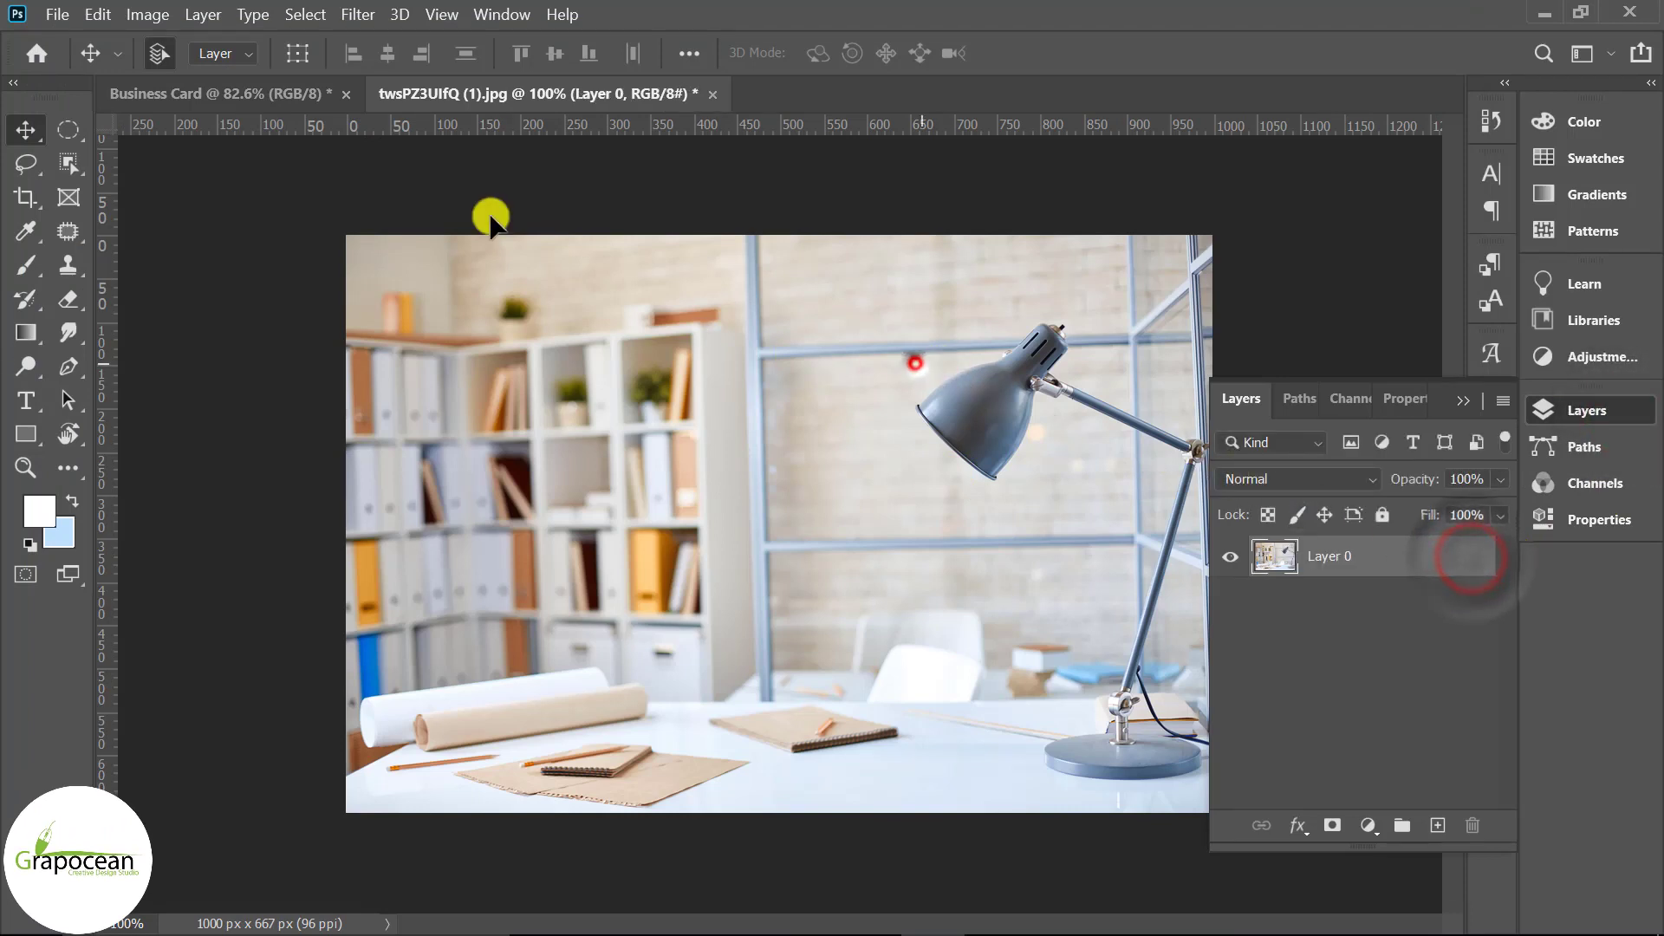
pyautogui.moveTo(491, 216); pyautogui.dragTo(746, 571)
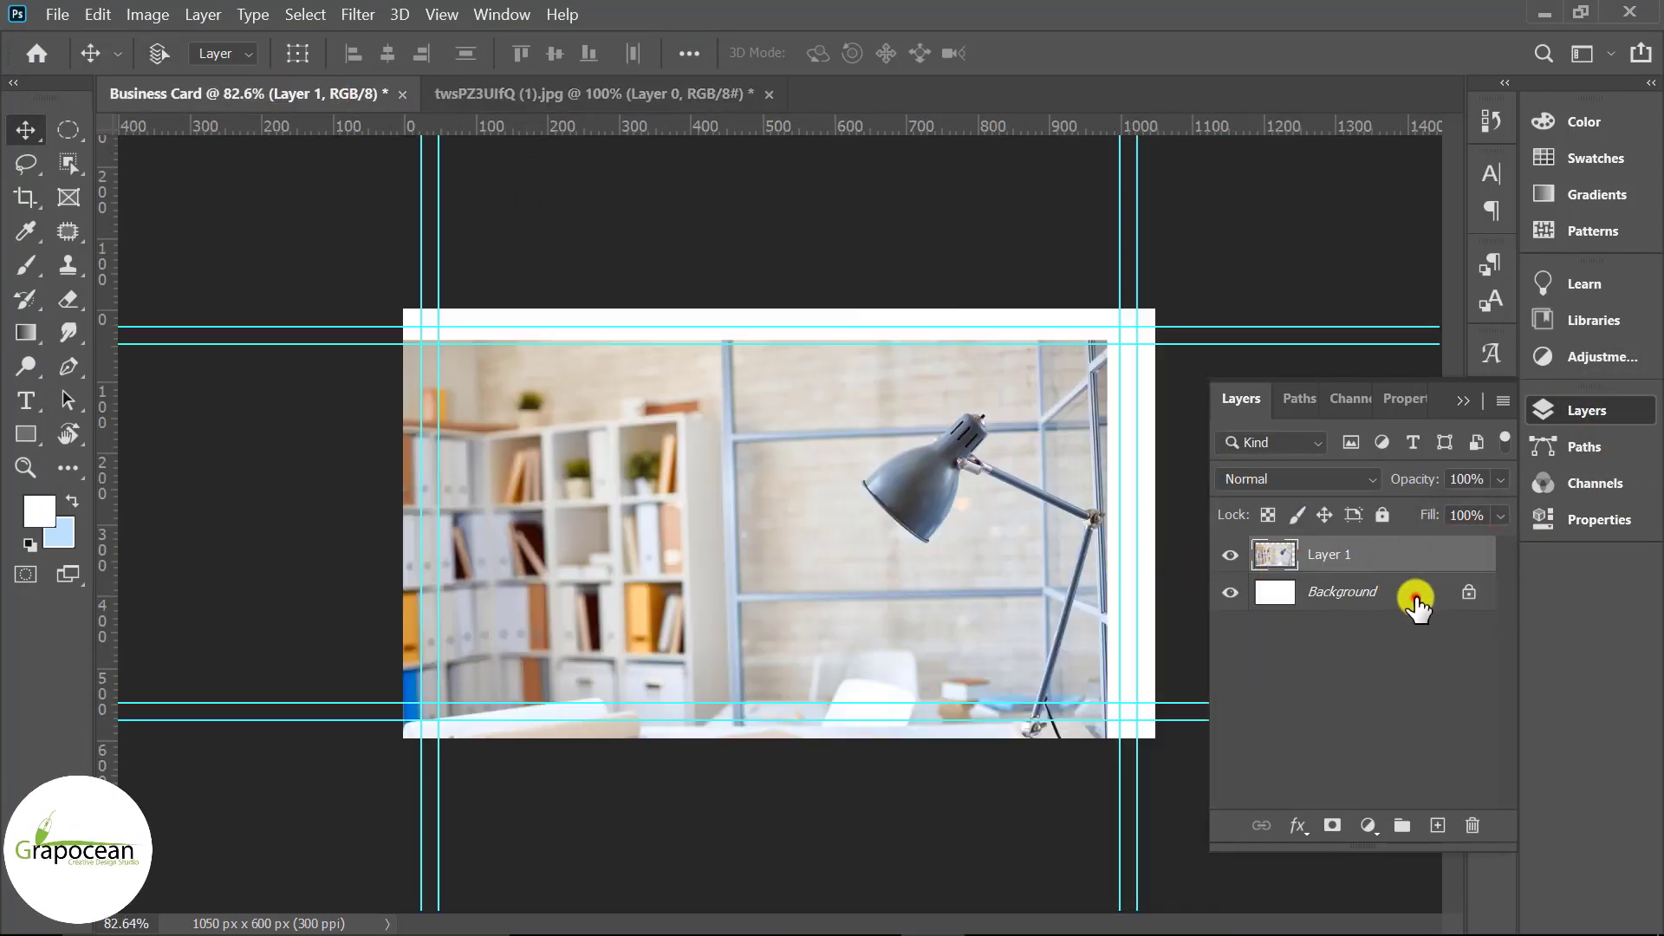
# Centre the photo on the card and scale it up to cover the whole card.
pyautogui.keyDown('ctrl'); pyautogui.click(1417, 592); pyautogui.keyUp('ctrl')
pyautogui.click(387, 53)
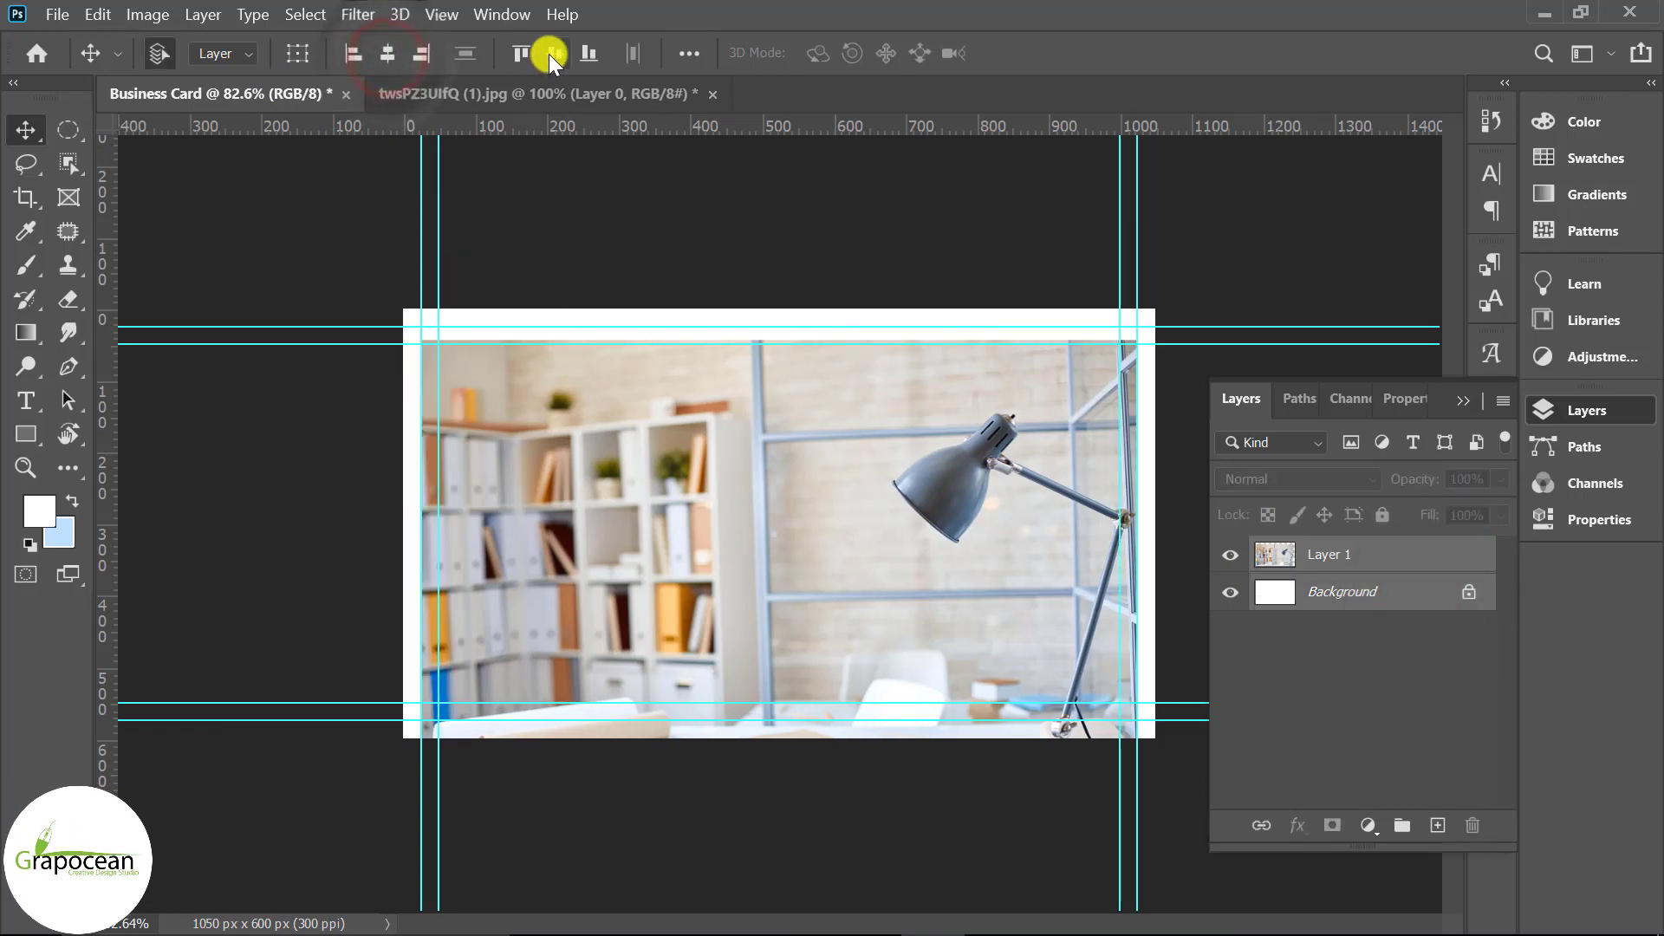
pyautogui.click(553, 55)
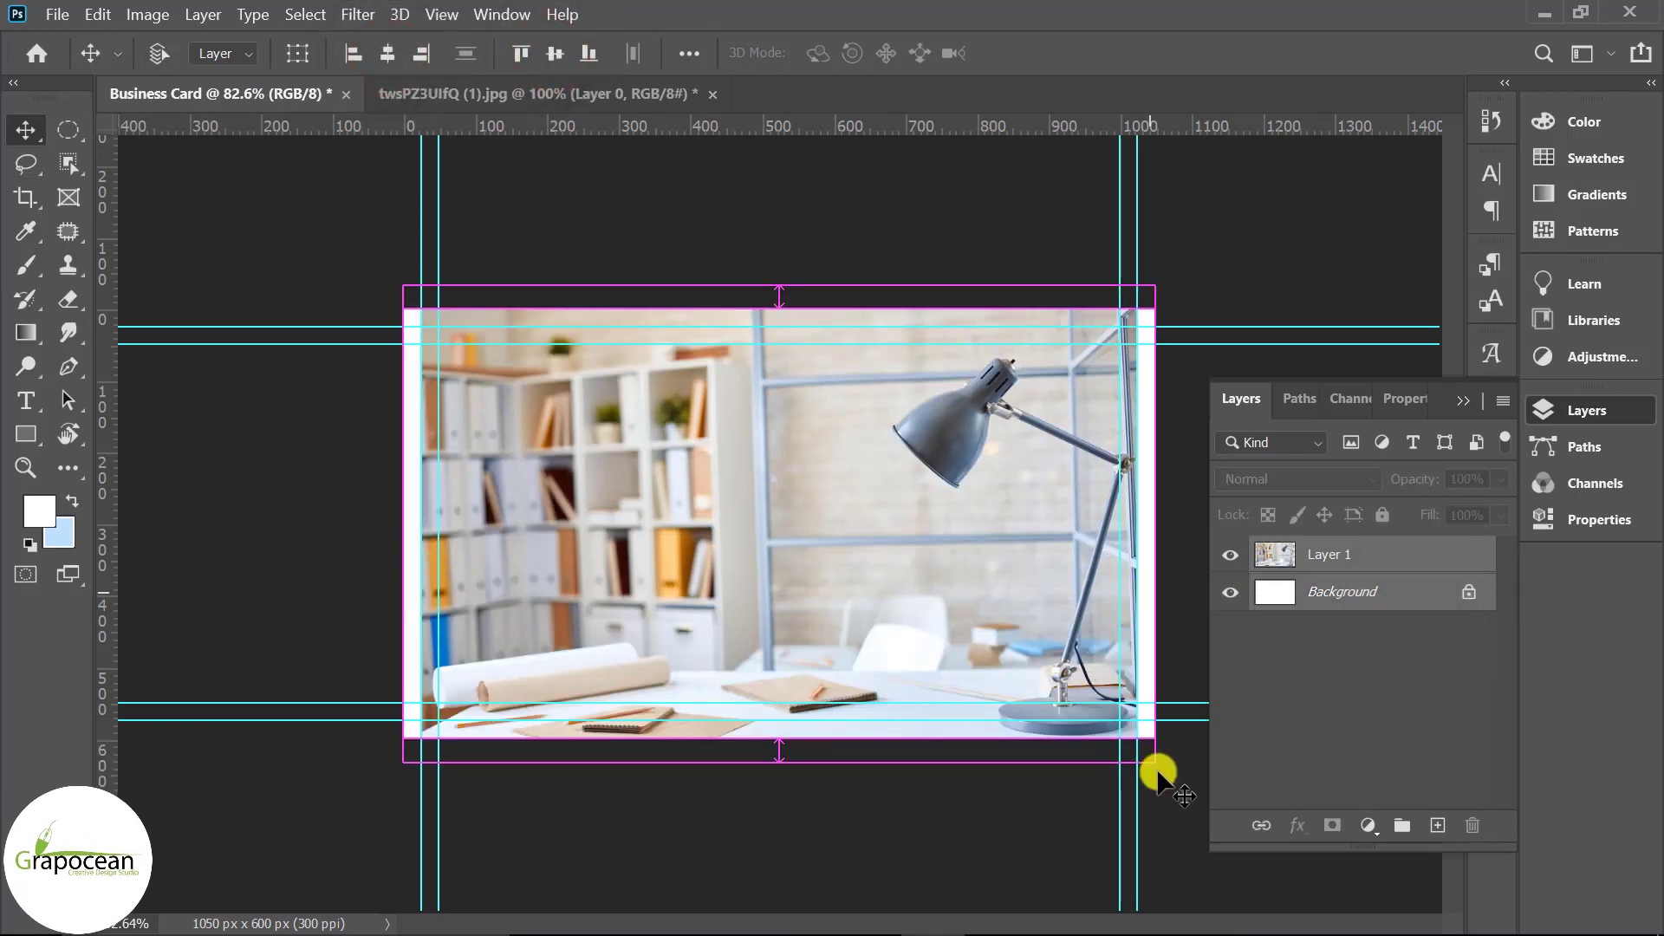
pyautogui.hotkey('ctrl', 't')
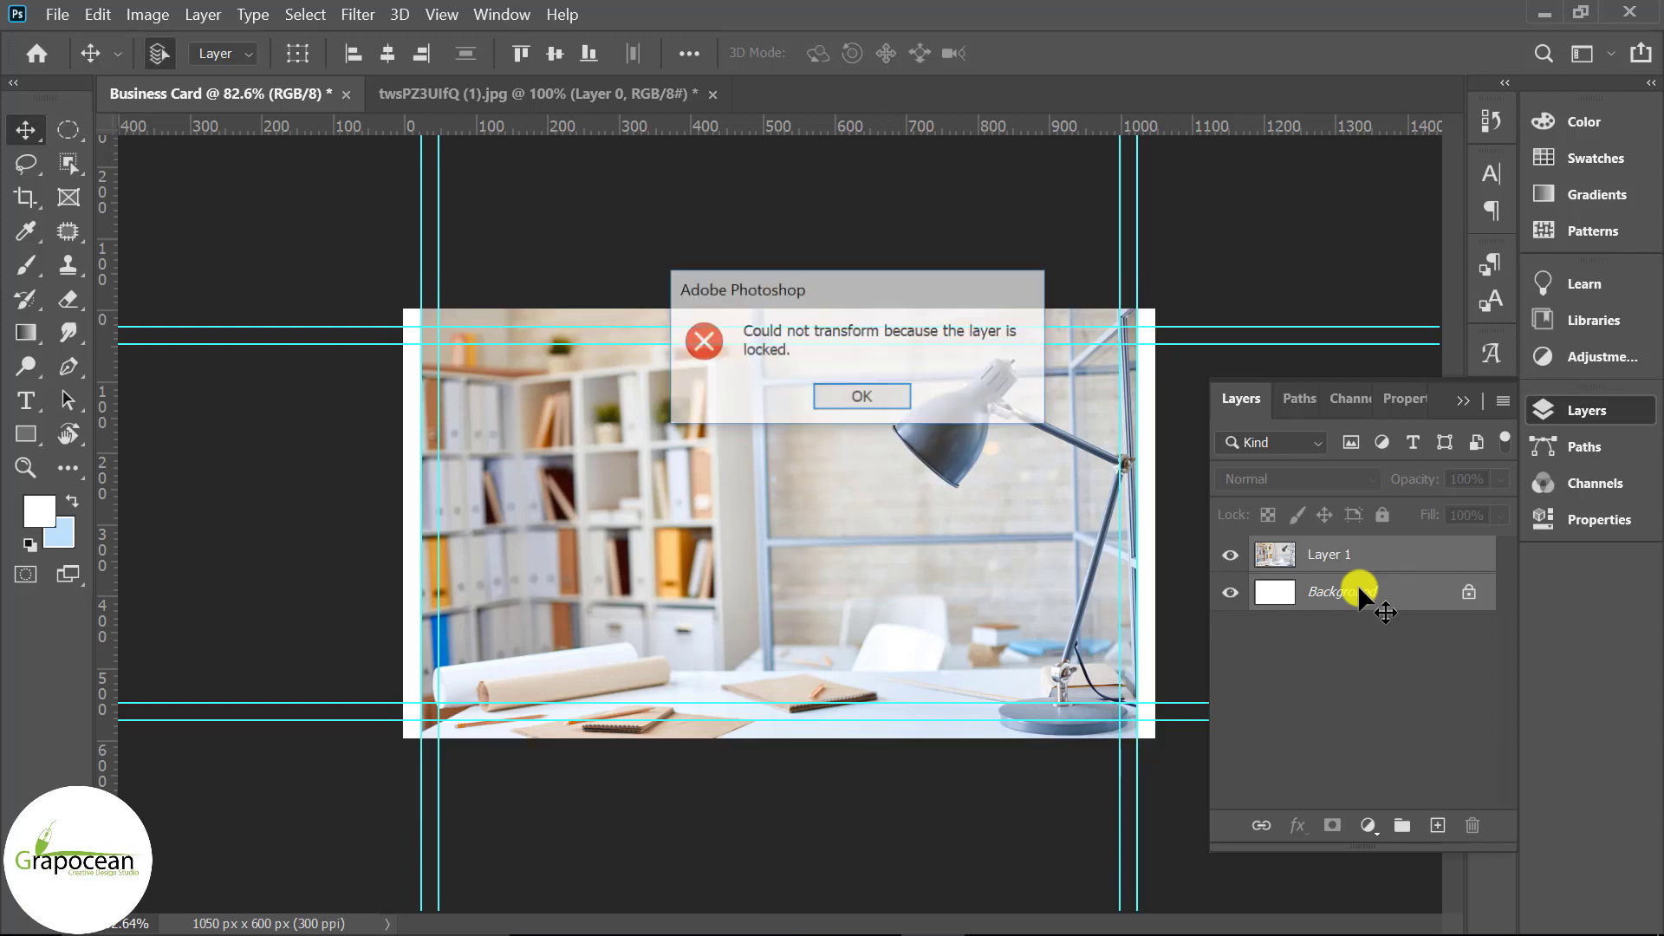
pyautogui.click(811, 397)
pyautogui.click(1350, 555)
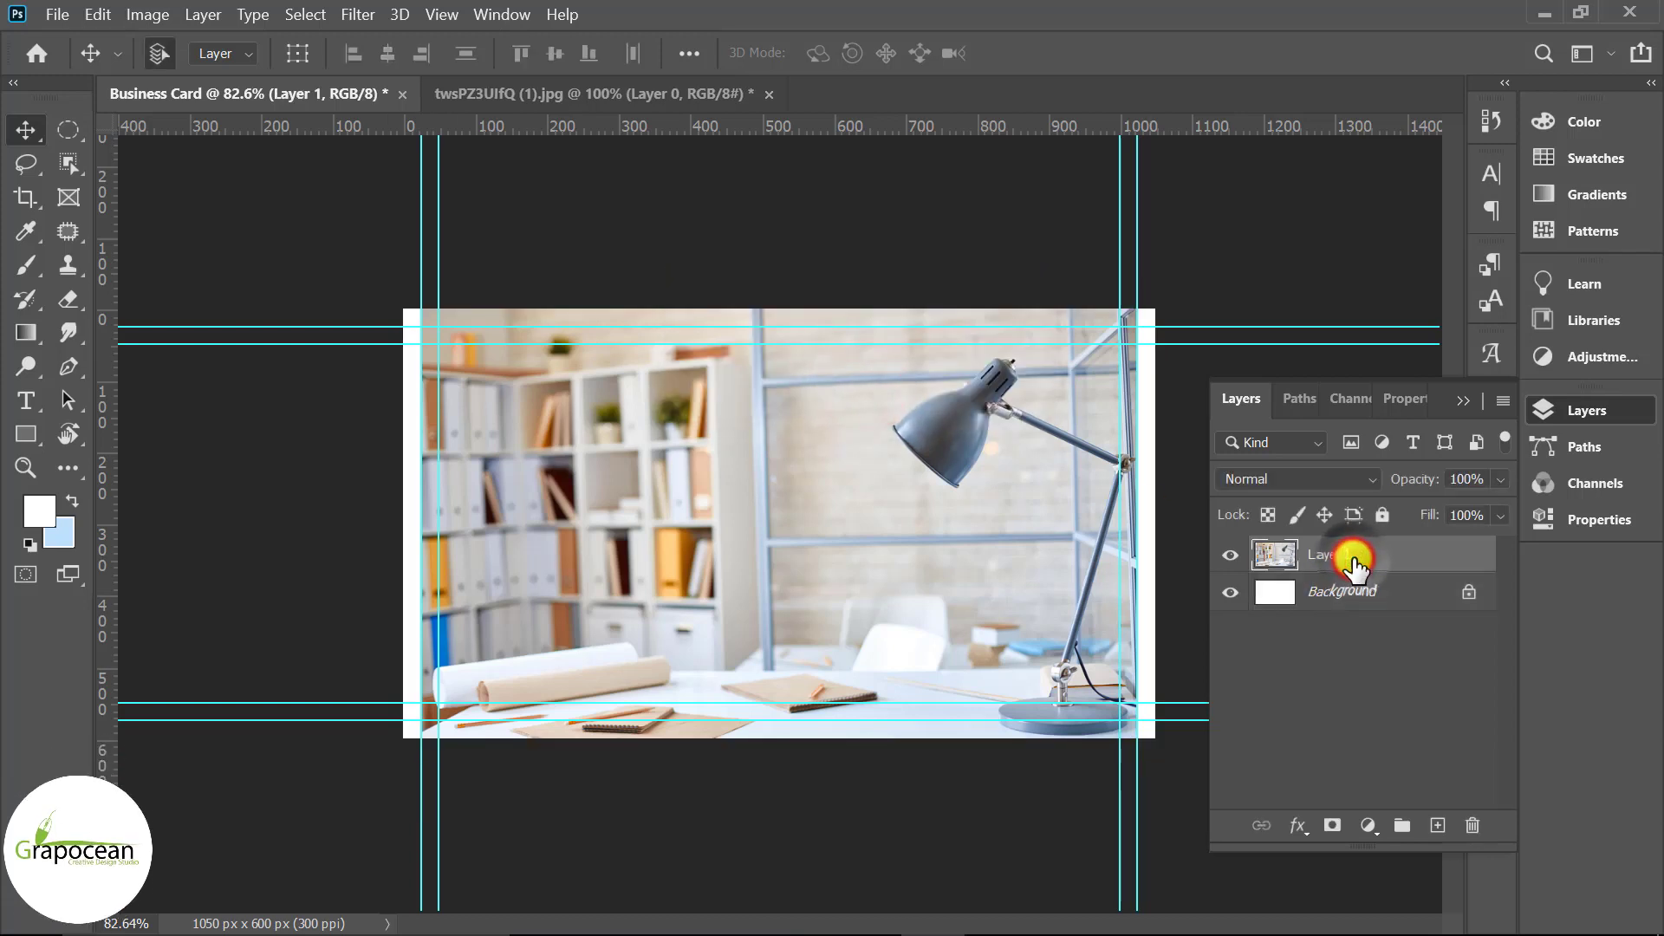
pyautogui.hotkey('ctrl', 't')
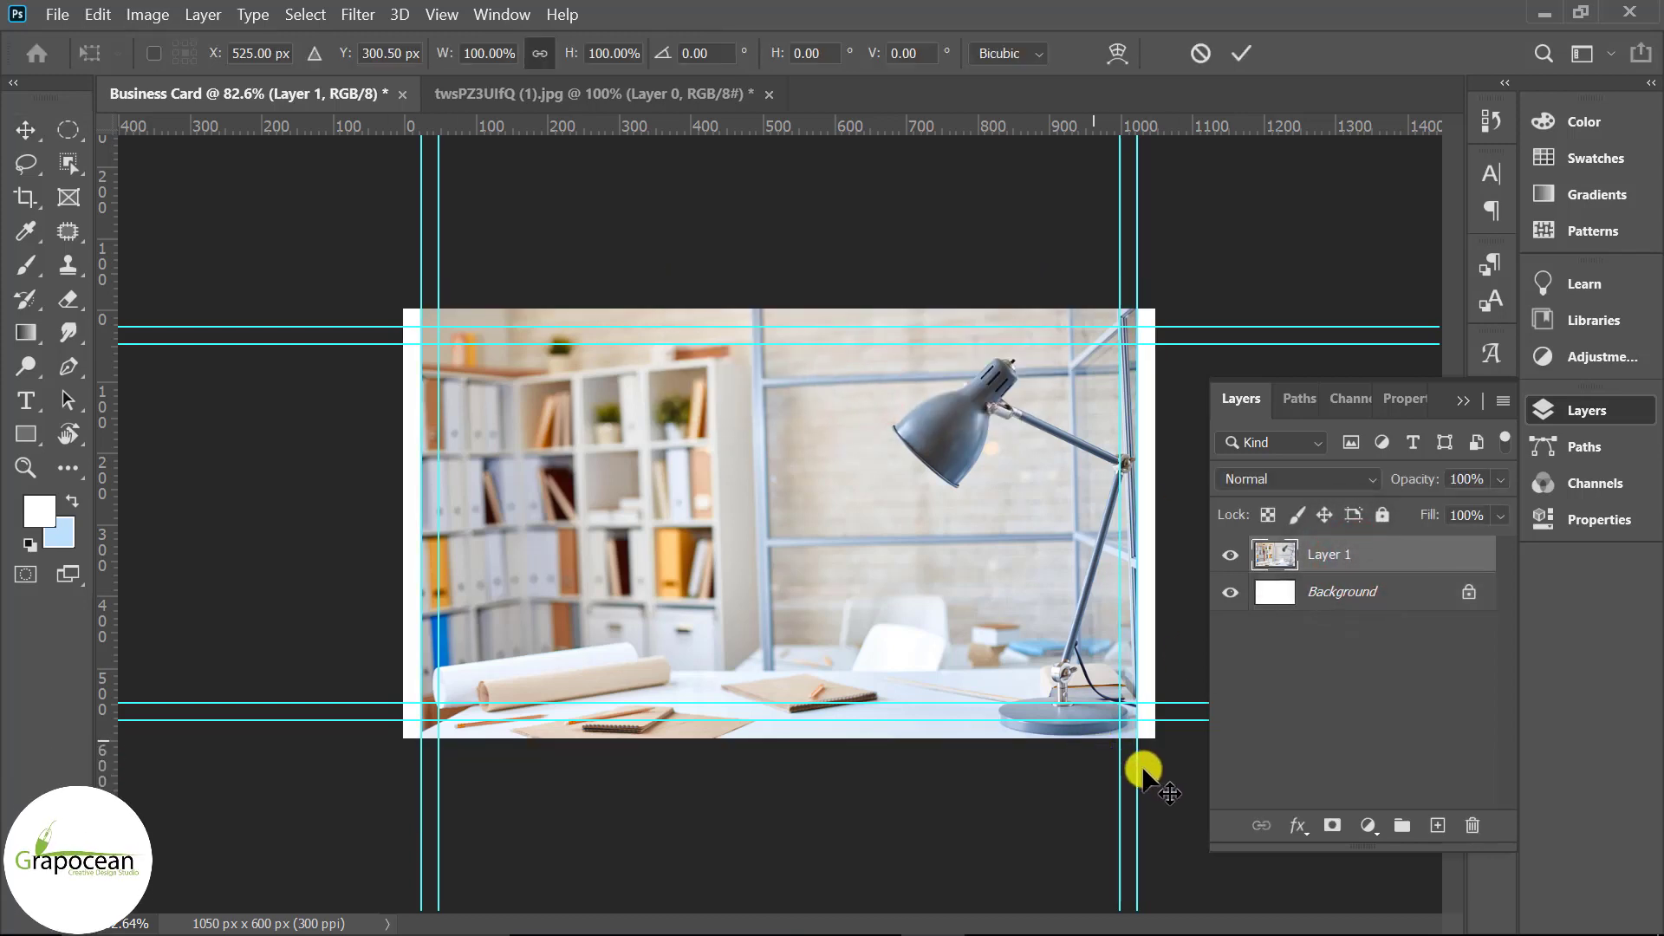
pyautogui.moveTo(1139, 762); pyautogui.dragTo(1167, 773)
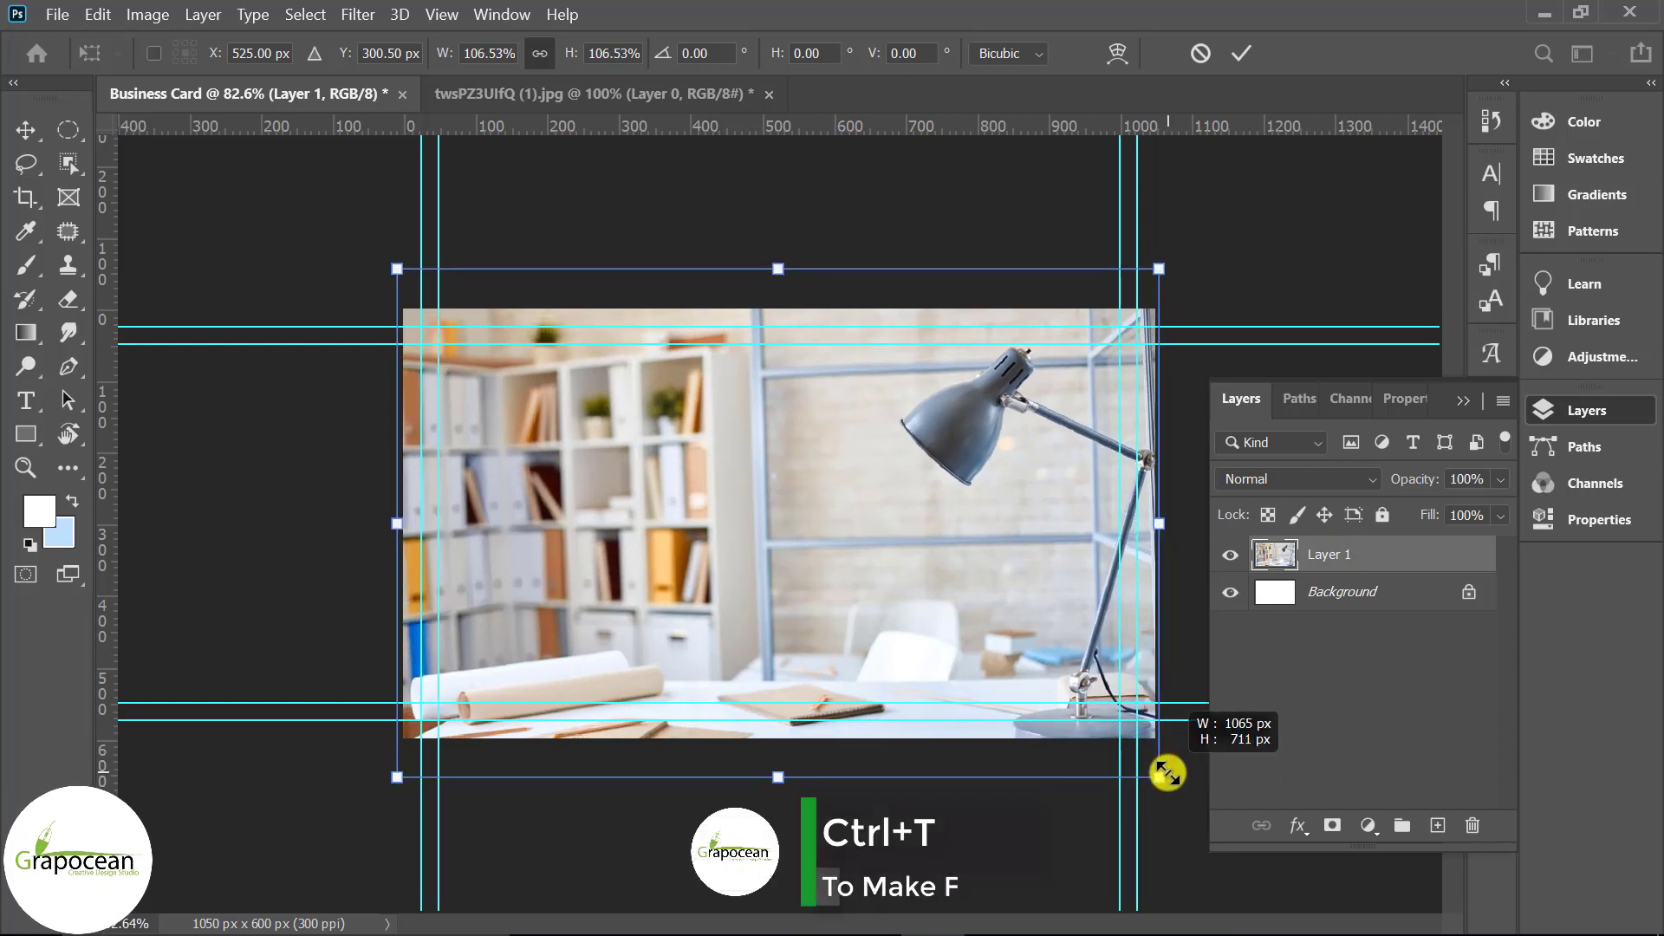
pyautogui.click(1242, 57)
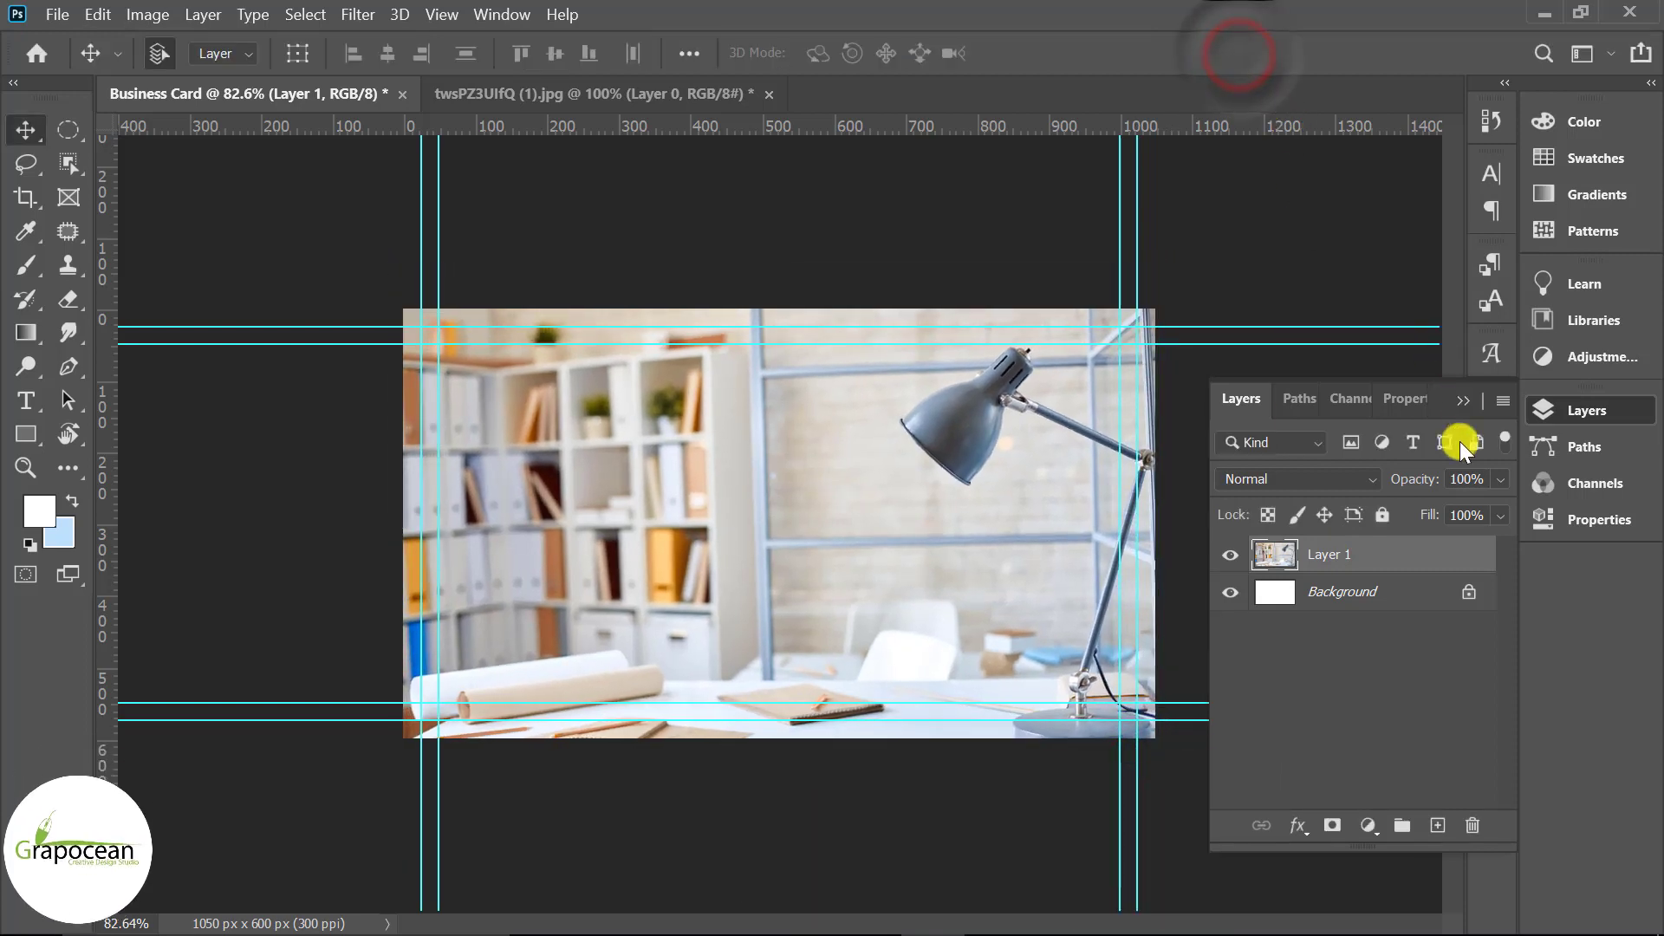
# Draw a card-sized rectangle with no stroke and a 95% Gray fill.
pyautogui.click(25, 431)
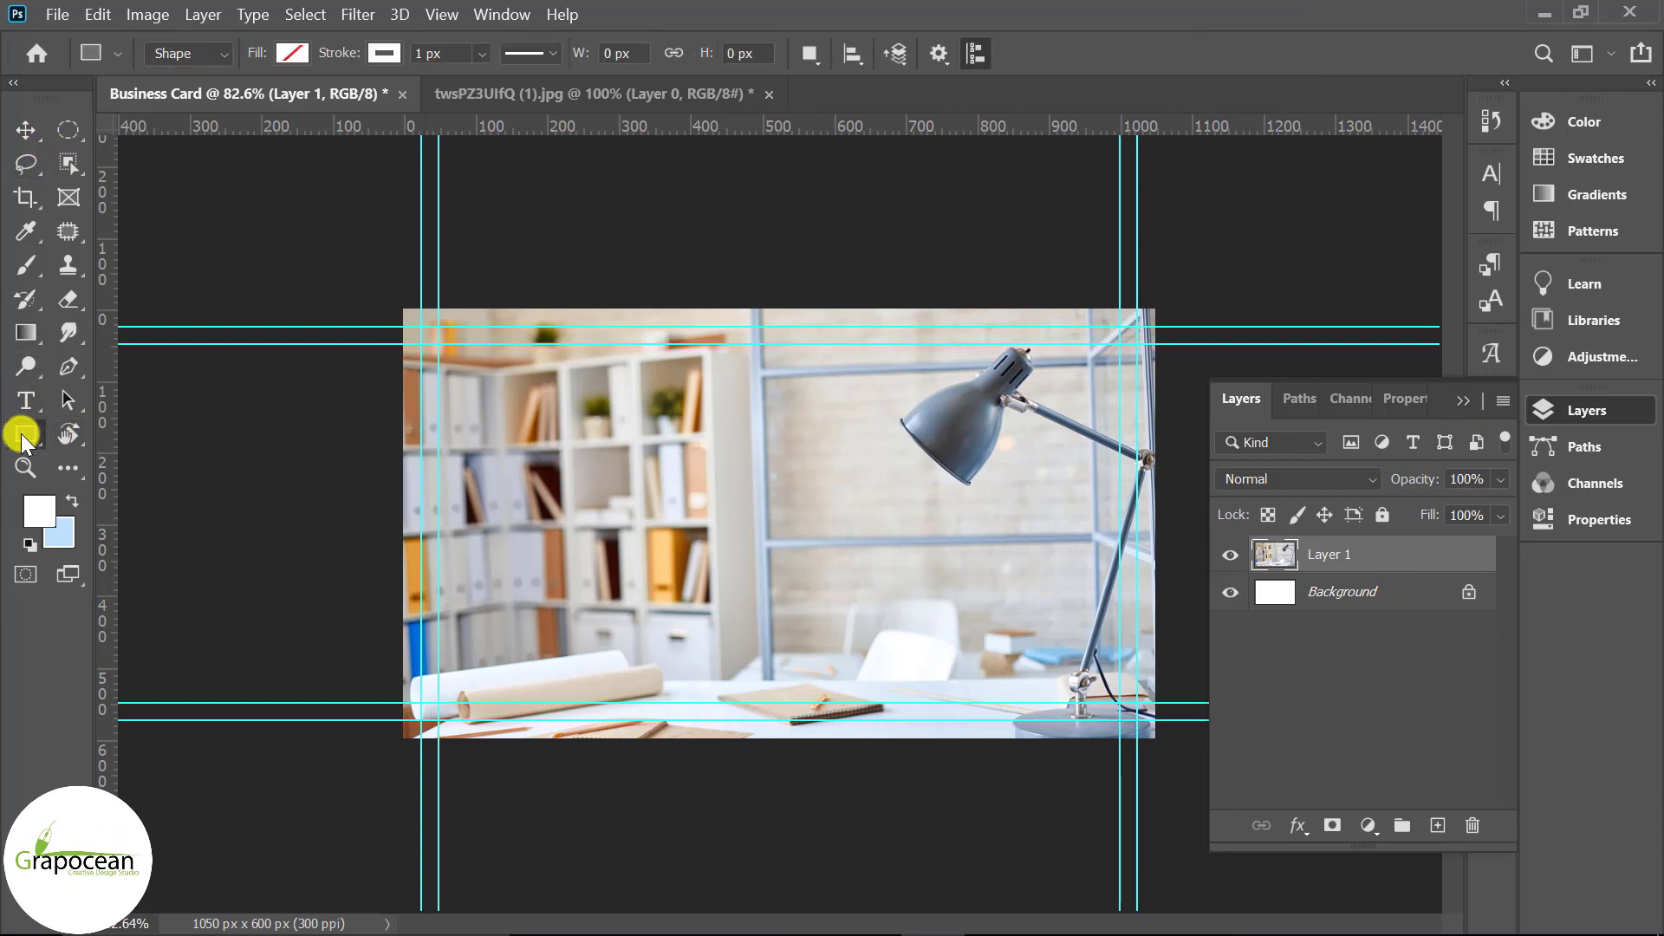
pyautogui.moveTo(392, 300); pyautogui.dragTo(1165, 747)
pyautogui.click(385, 53)
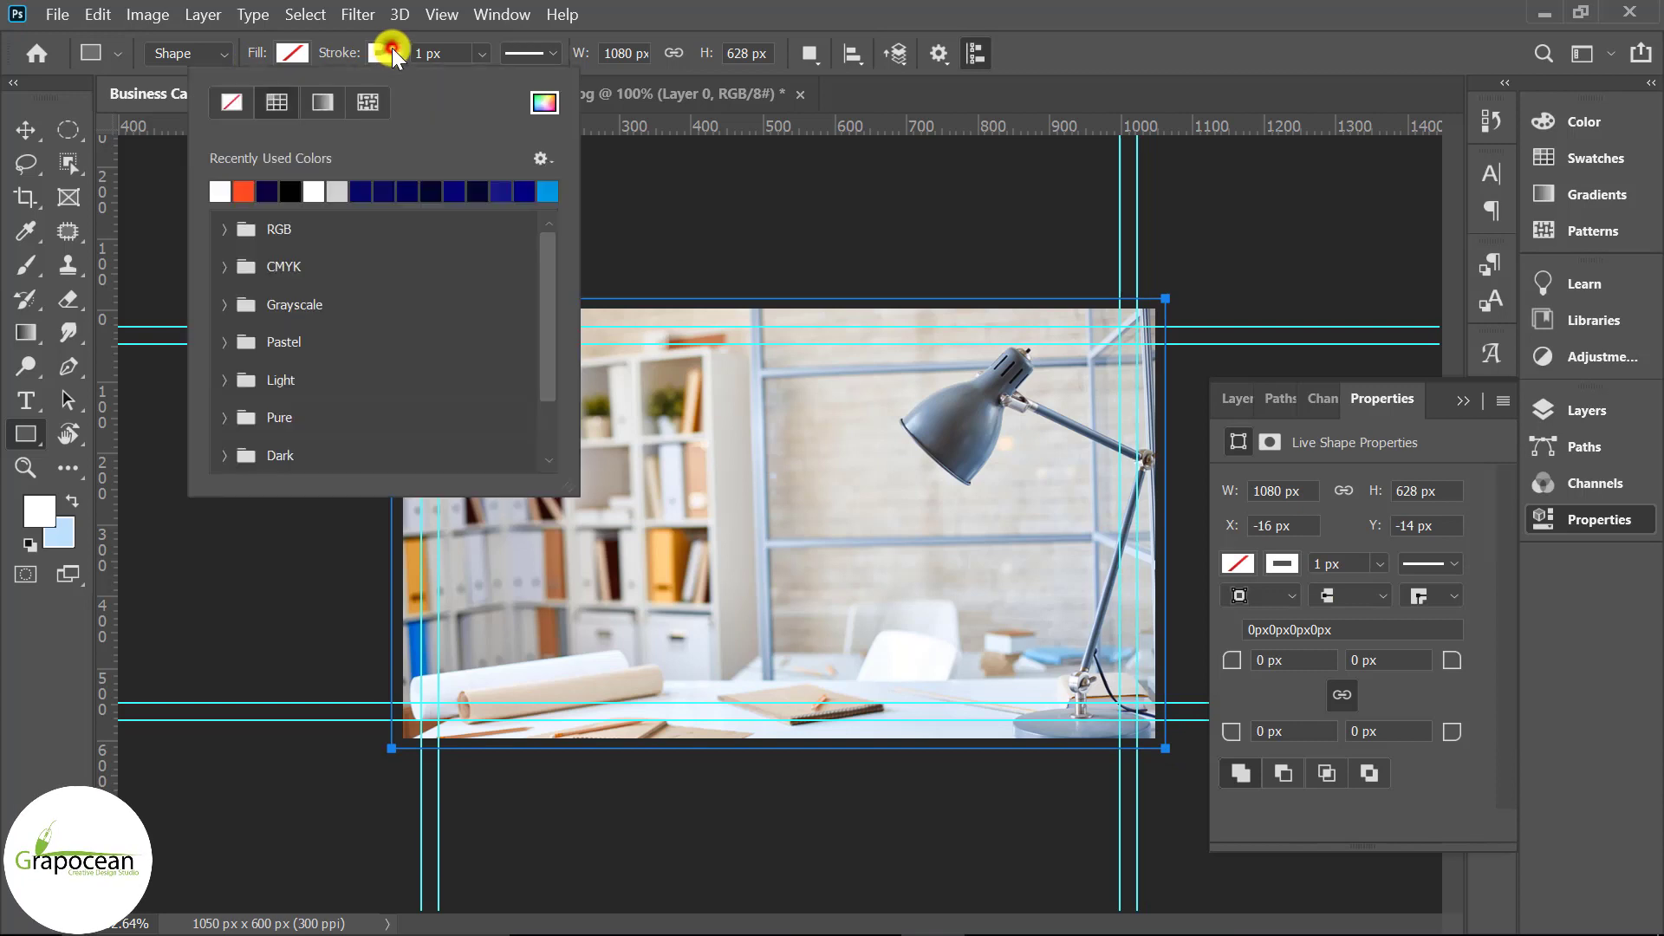
pyautogui.click(231, 103)
pyautogui.click(300, 52)
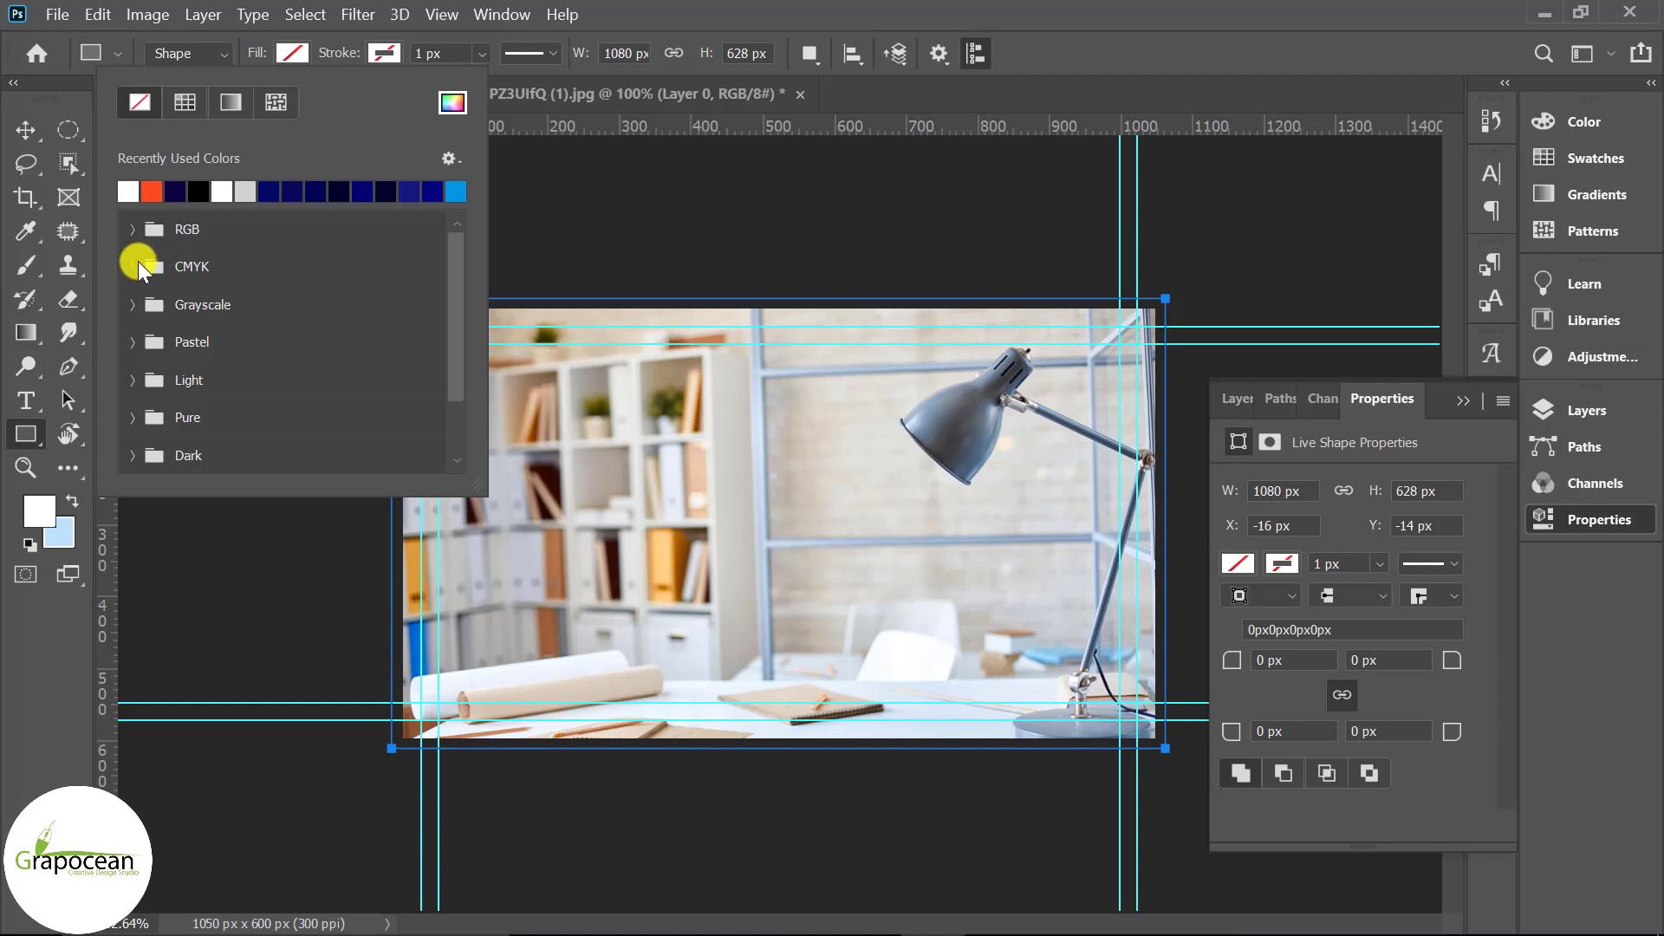
pyautogui.click(133, 305)
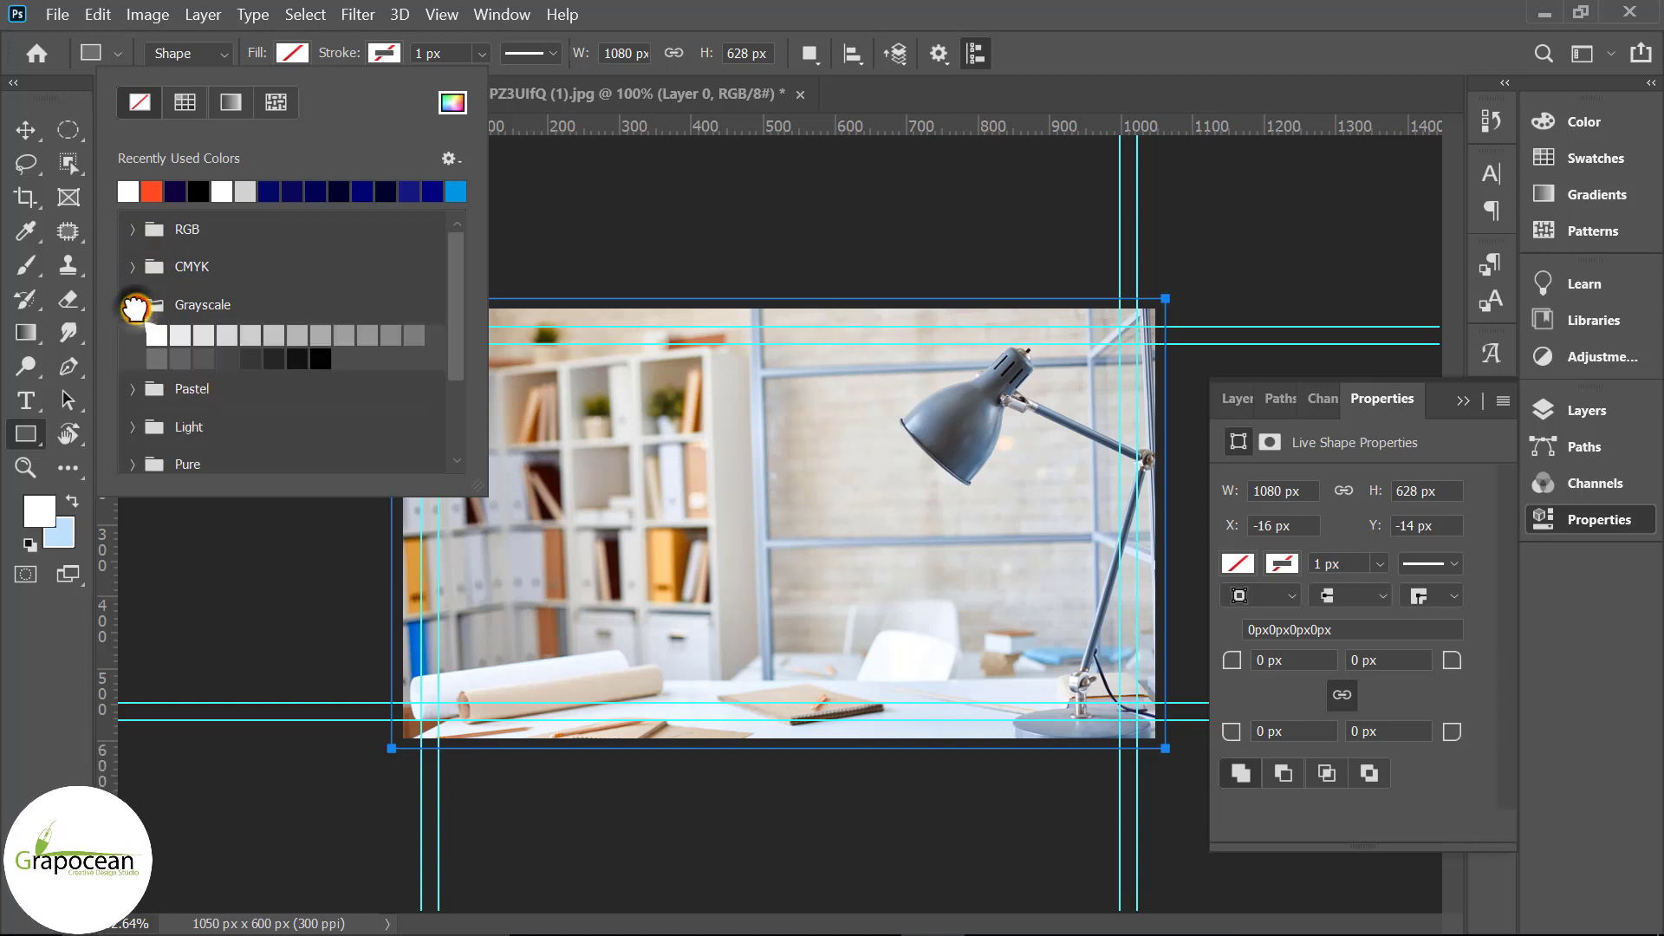
pyautogui.click(297, 358)
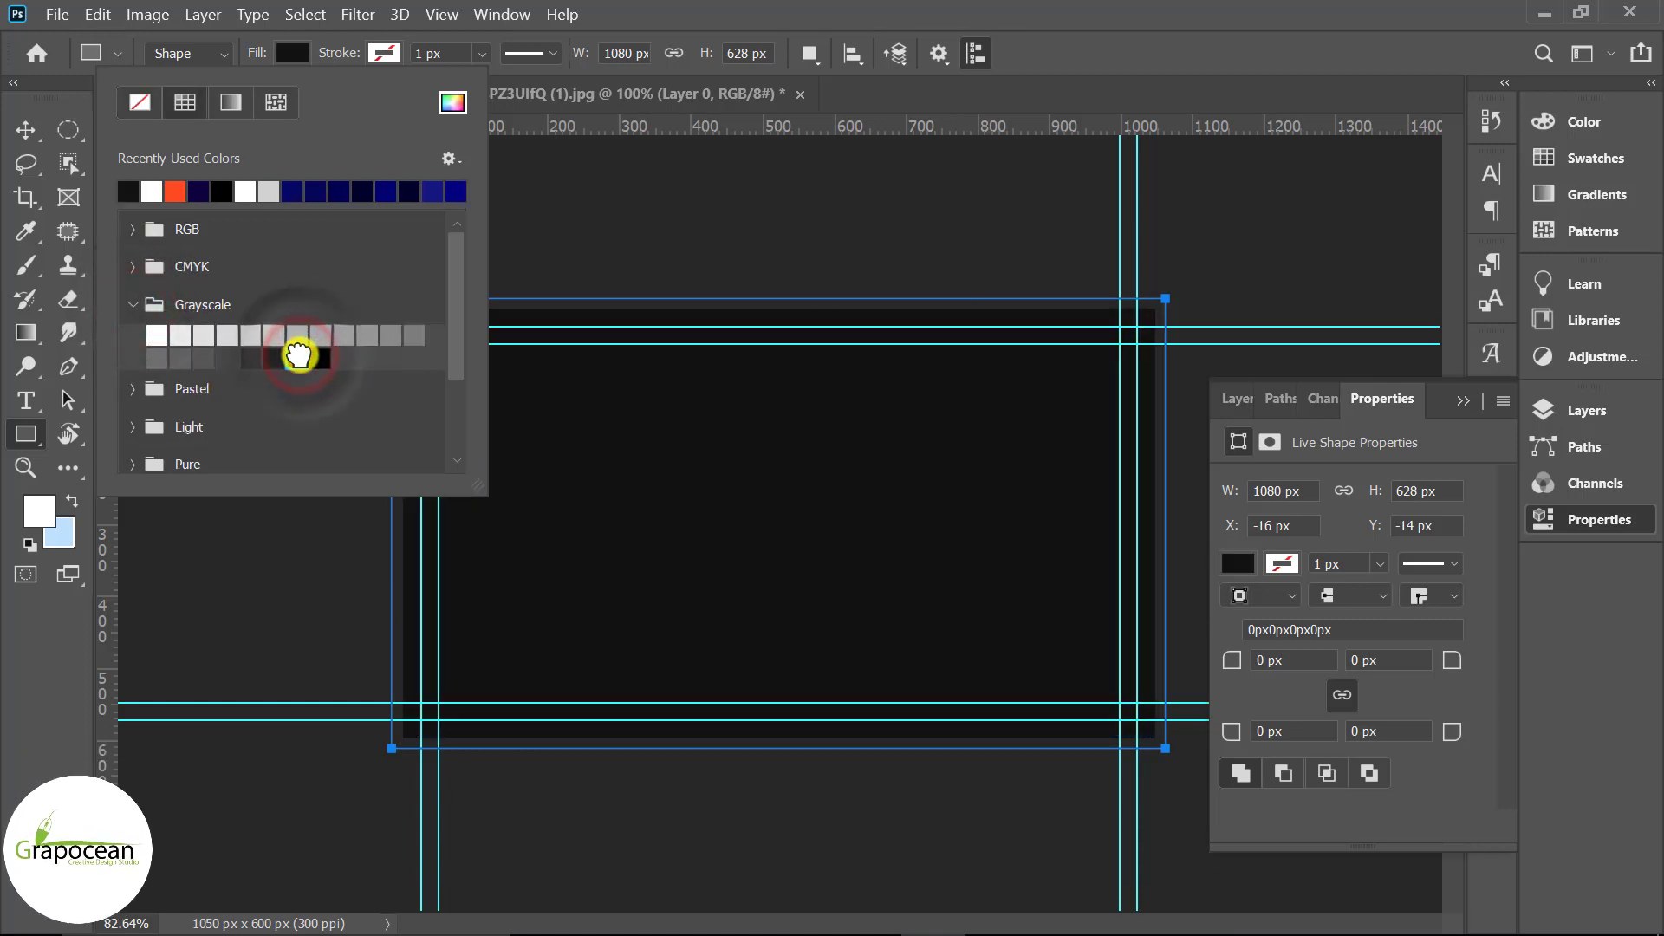
pyautogui.click(22, 135)
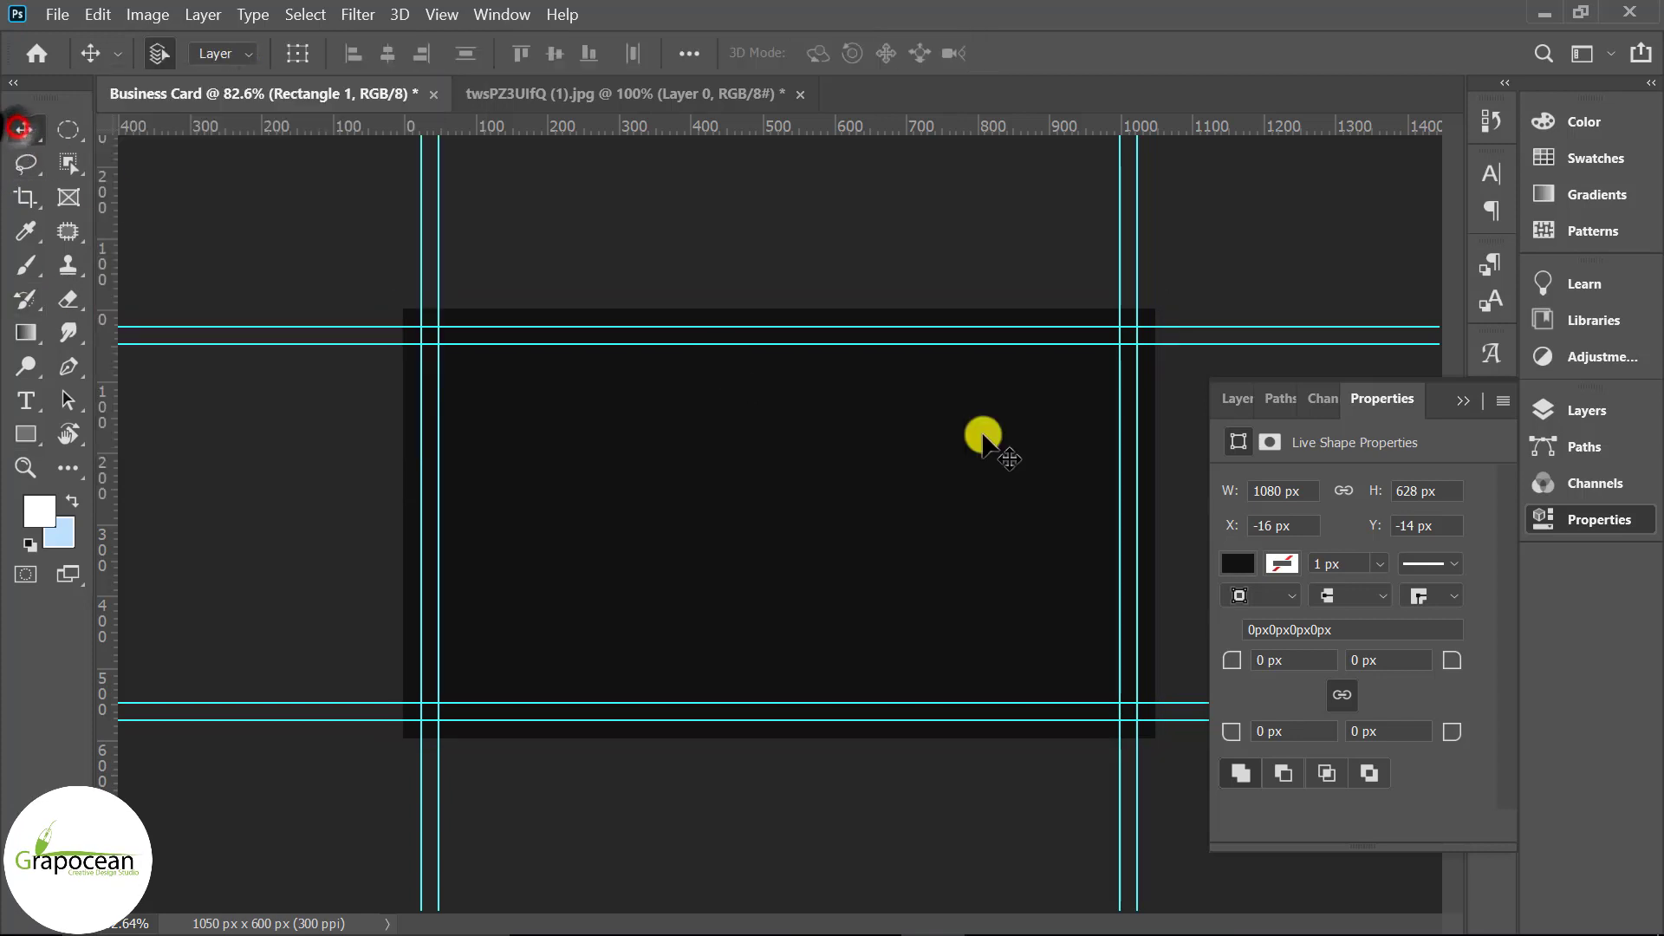
# Lower the dark rectangle layer's opacity to about 95%.
pyautogui.click(1462, 392)
pyautogui.click(1611, 421)
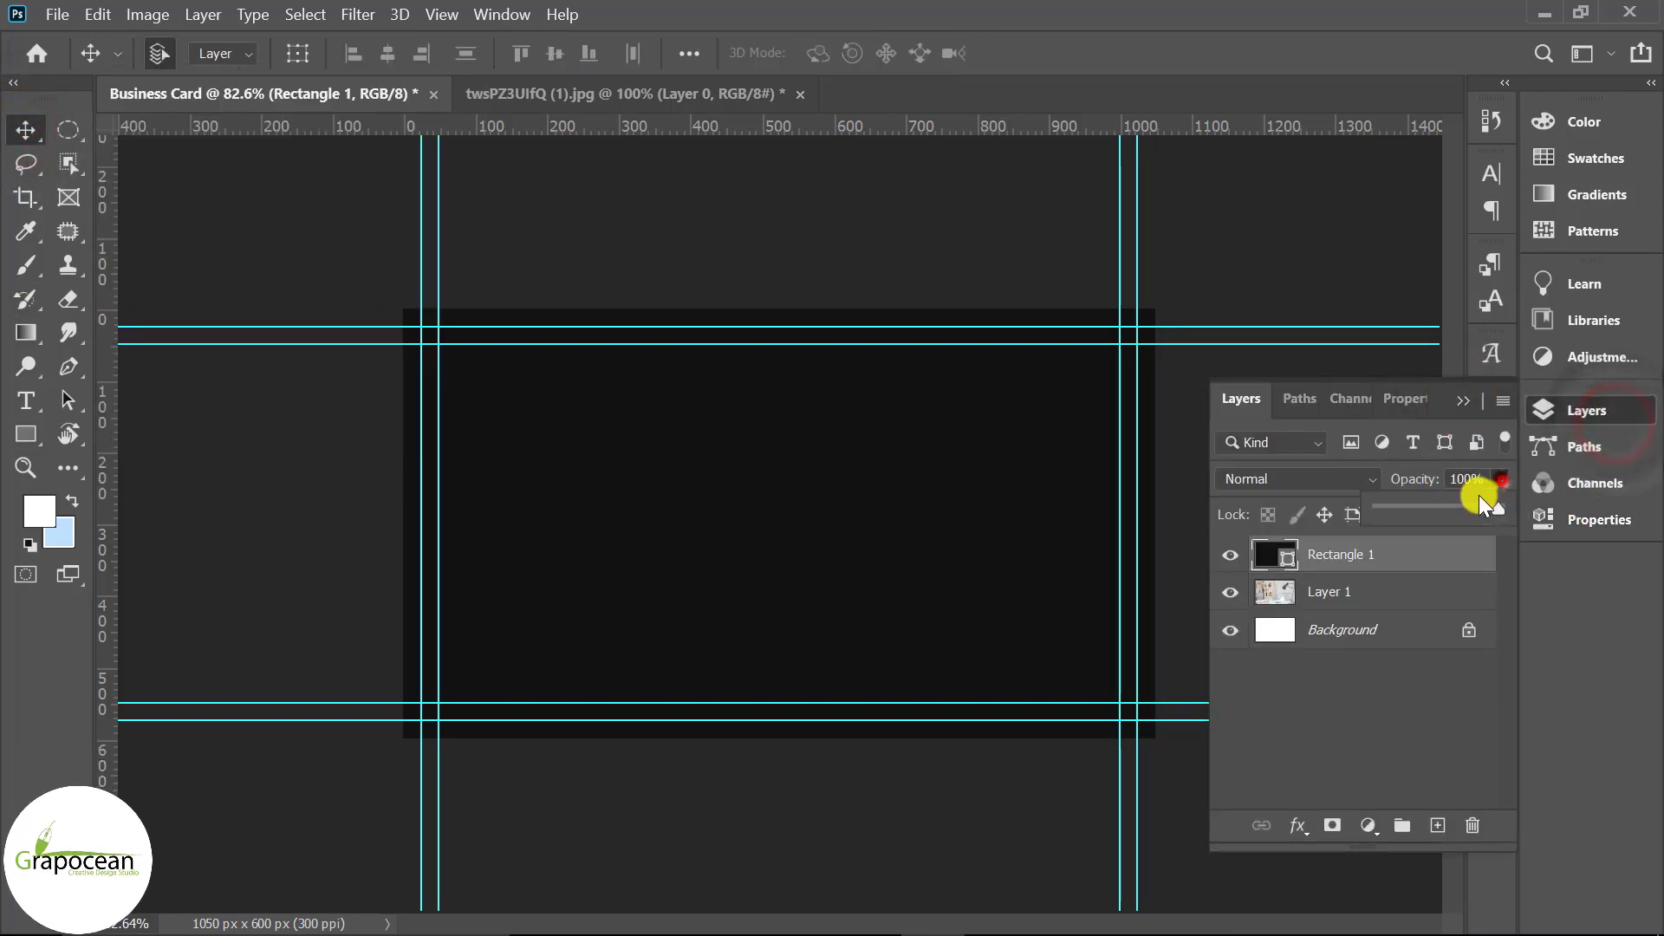
pyautogui.moveTo(1446, 507); pyautogui.dragTo(1493, 503)
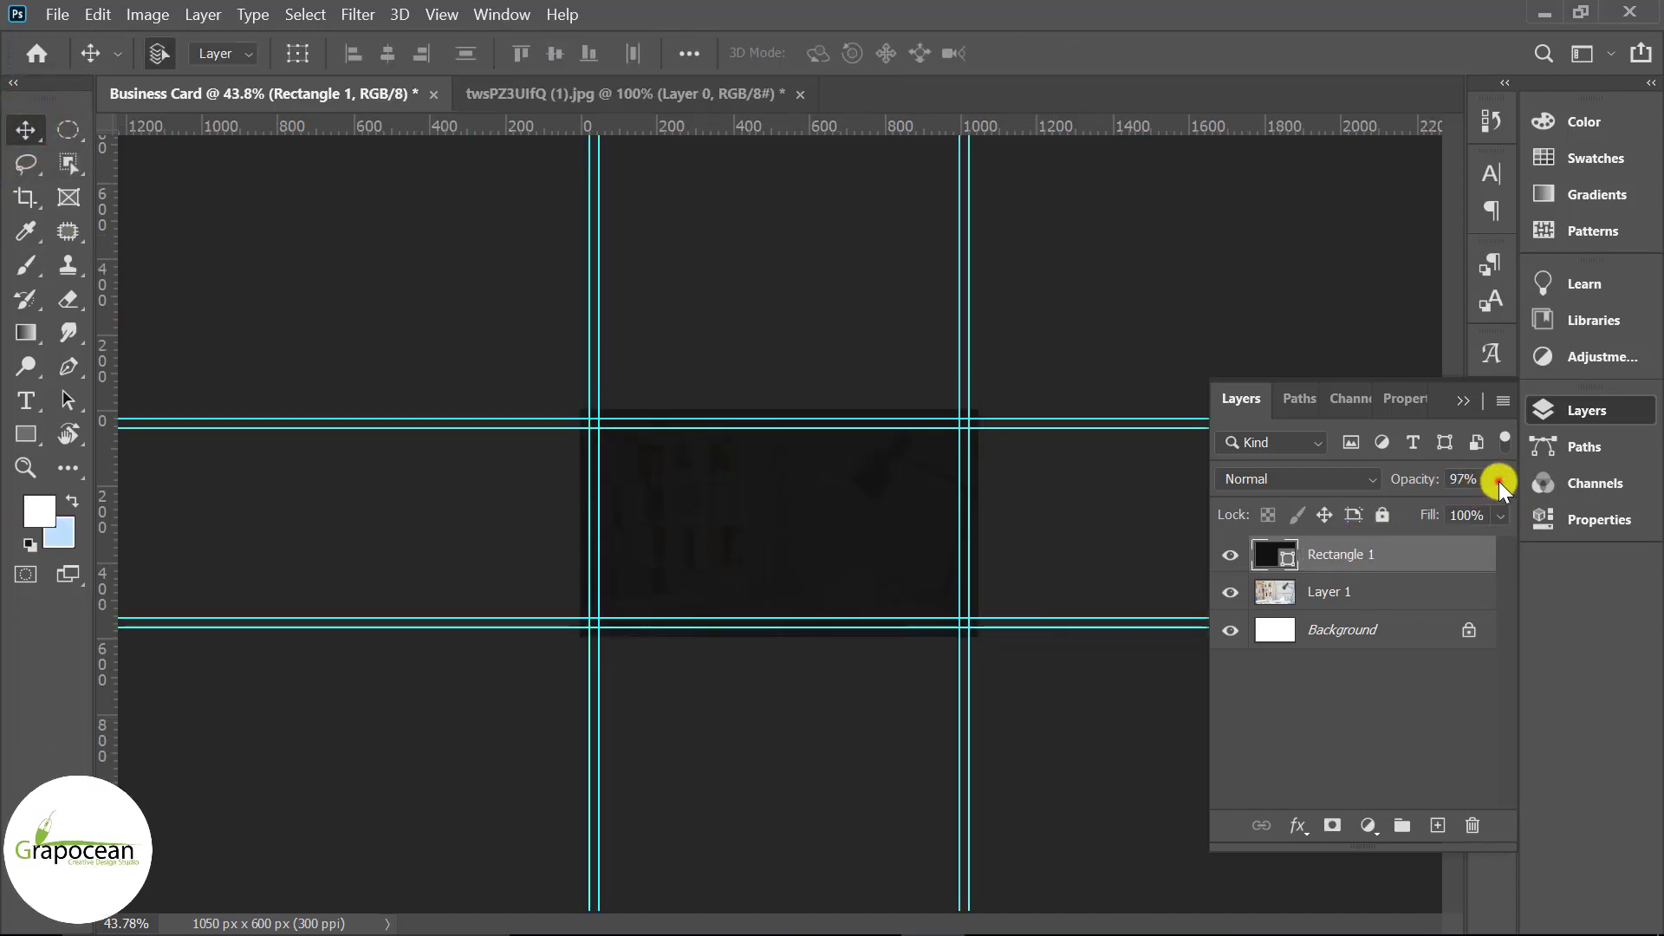
pyautogui.moveTo(1501, 479); pyautogui.dragTo(1491, 507)
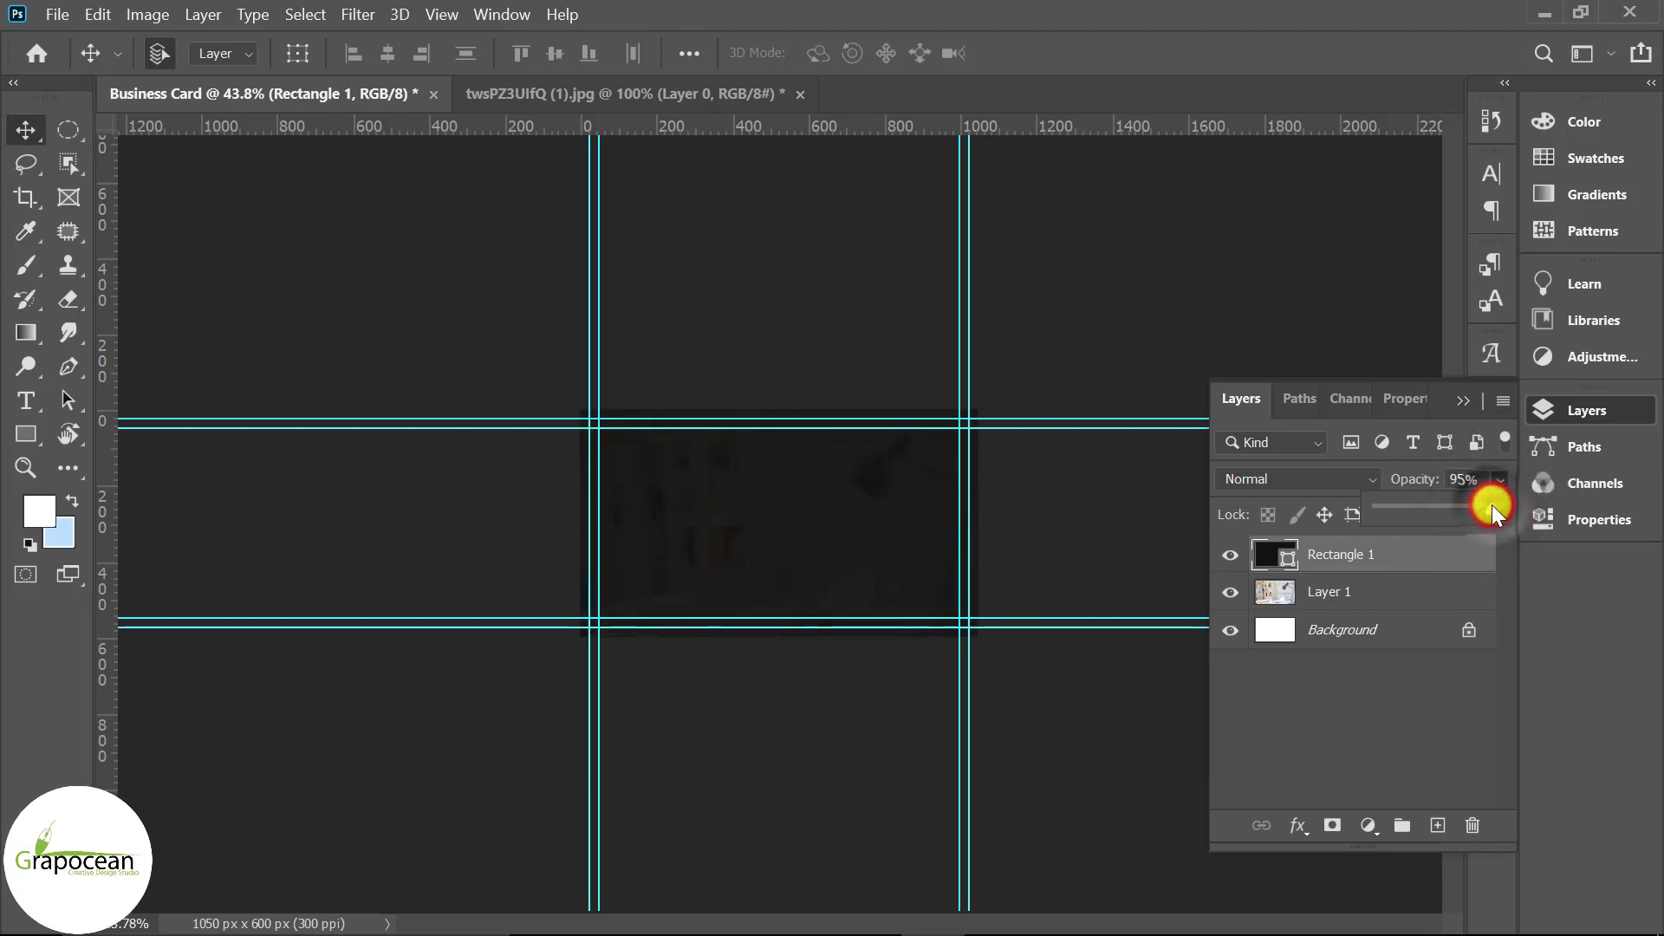
pyautogui.click(1450, 413)
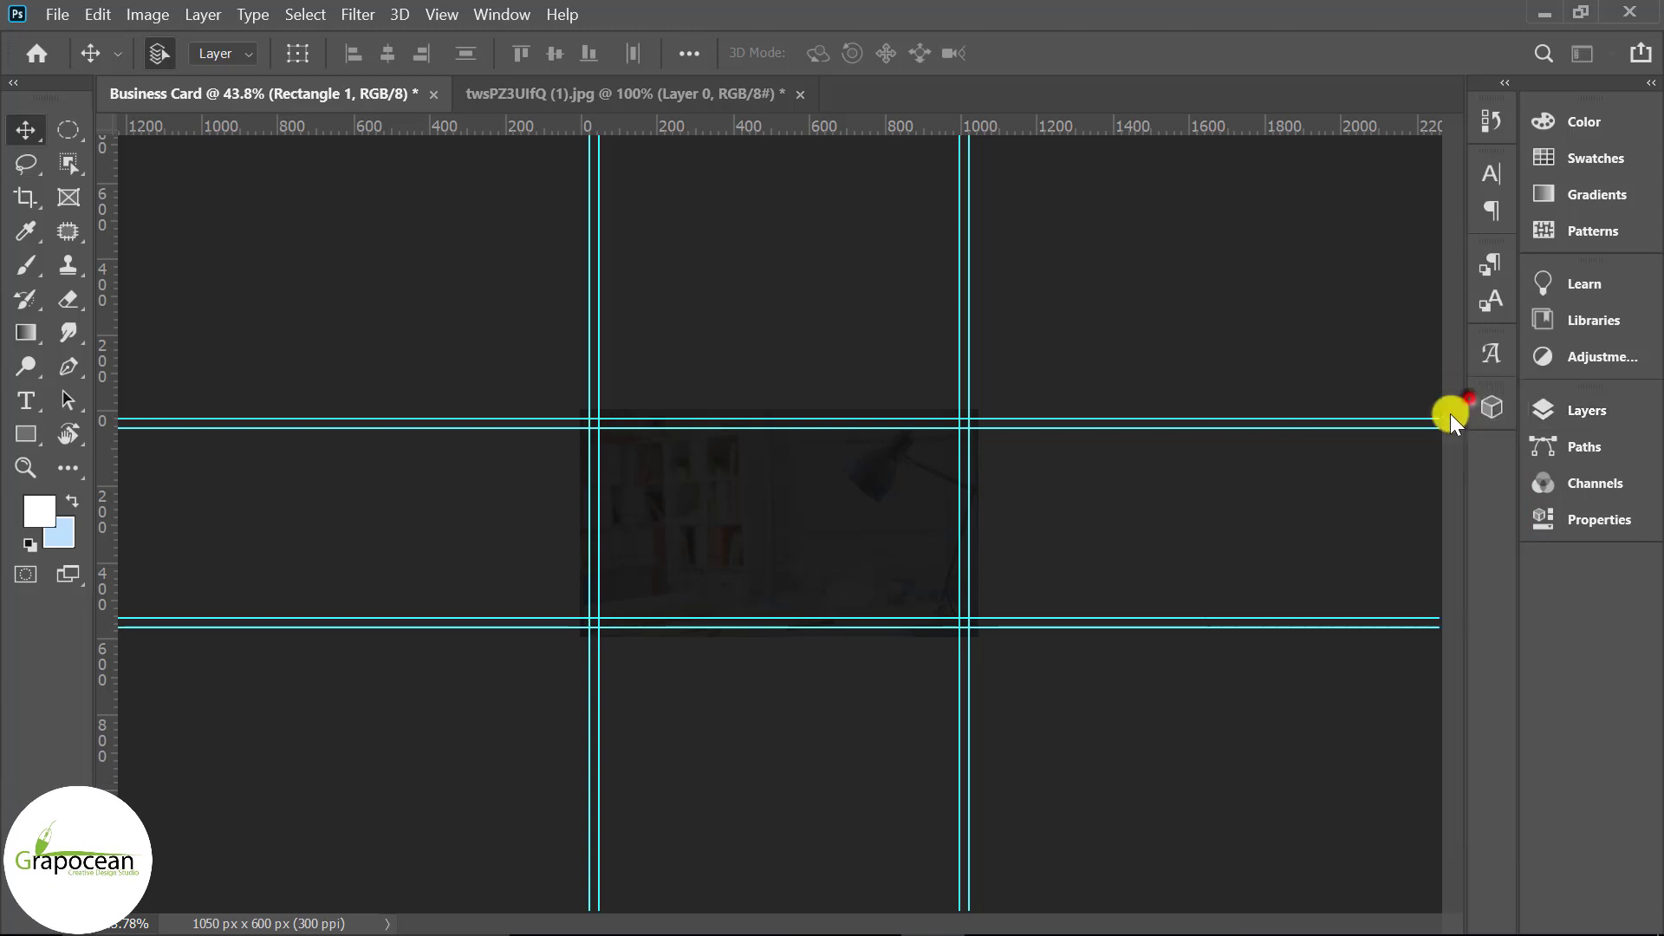
# Hide the guides and draw a closed curved Pen shape over the card's top-right corner.
pyautogui.hotkey('ctrl', 'h')
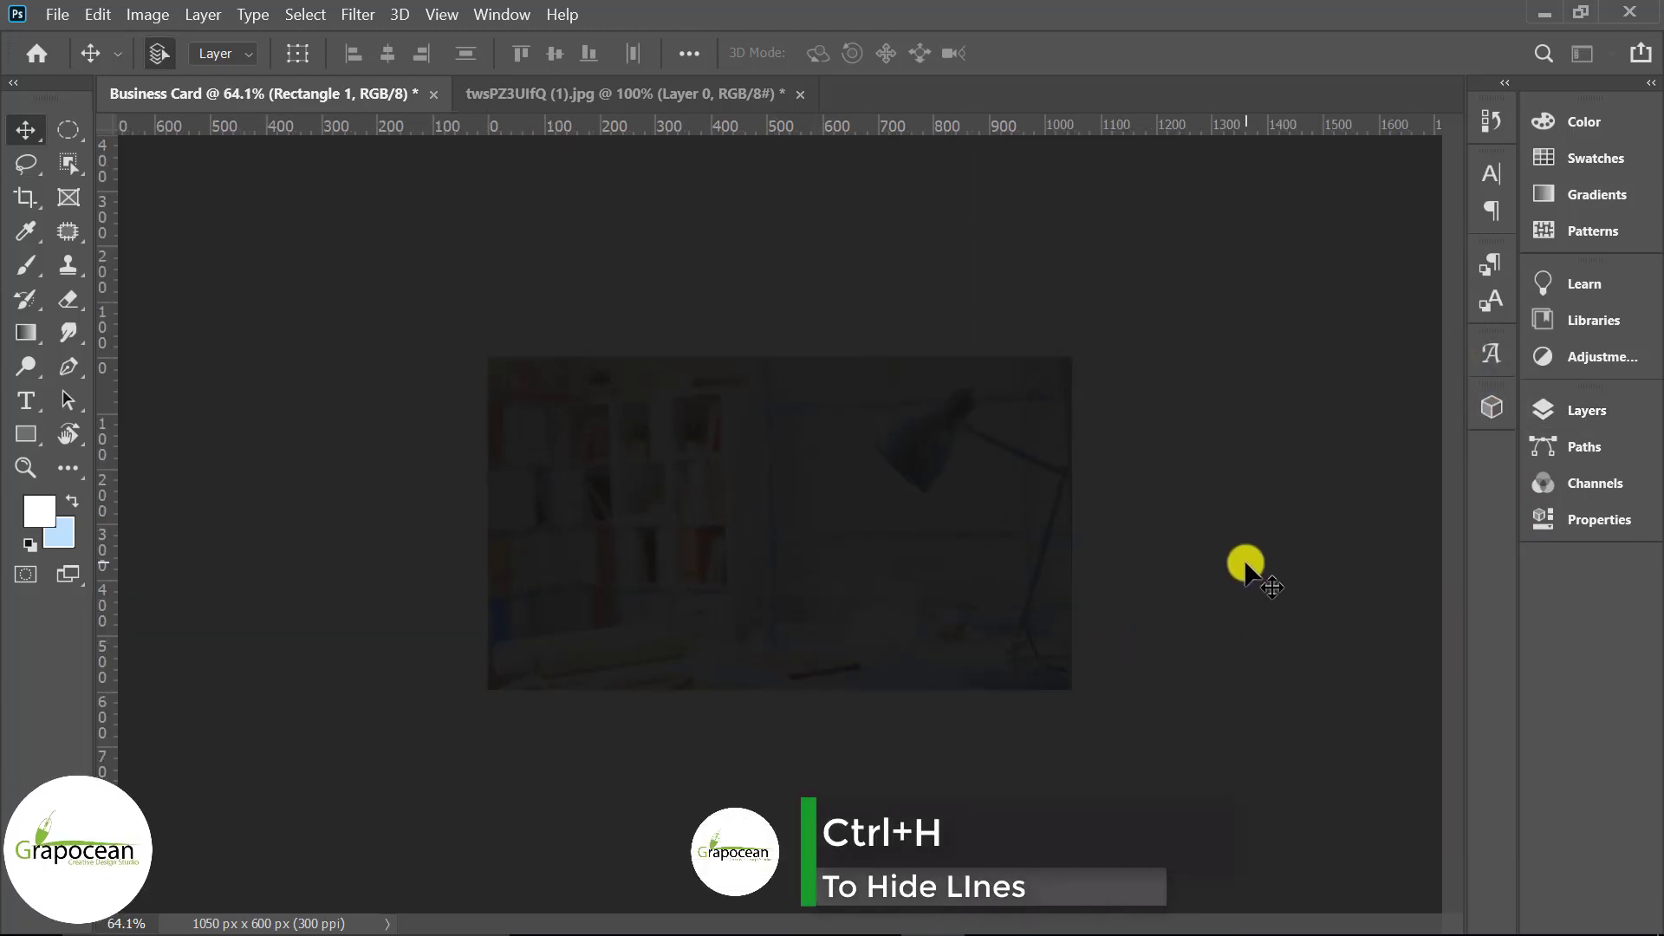
pyautogui.click(80, 371)
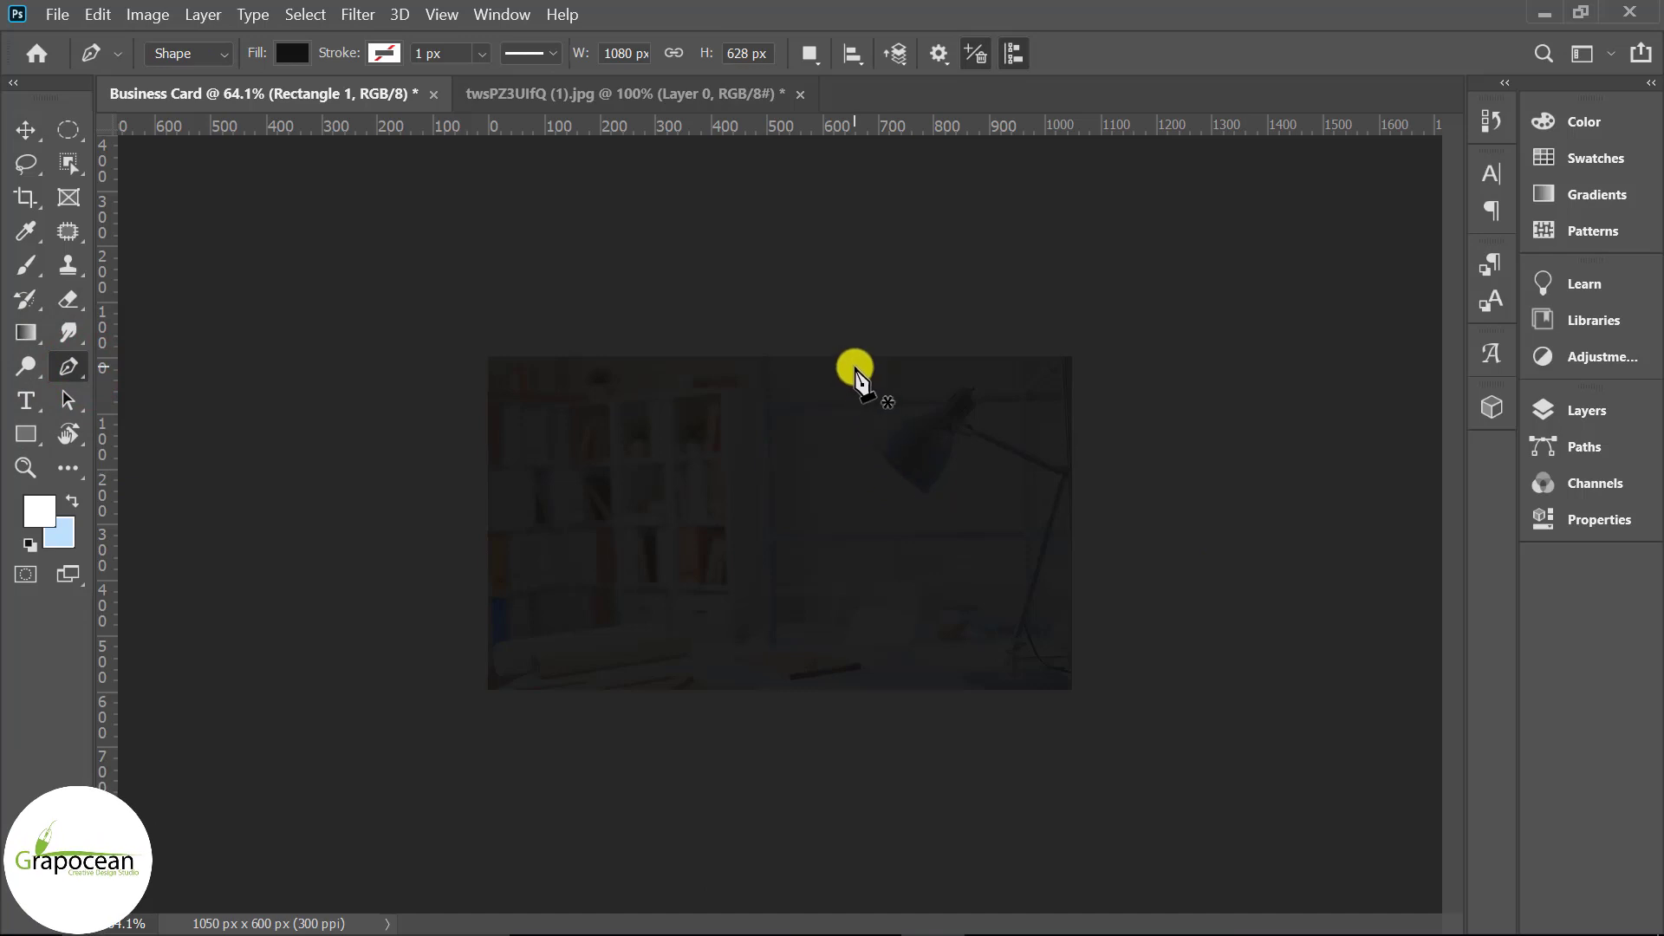
pyautogui.click(862, 348)
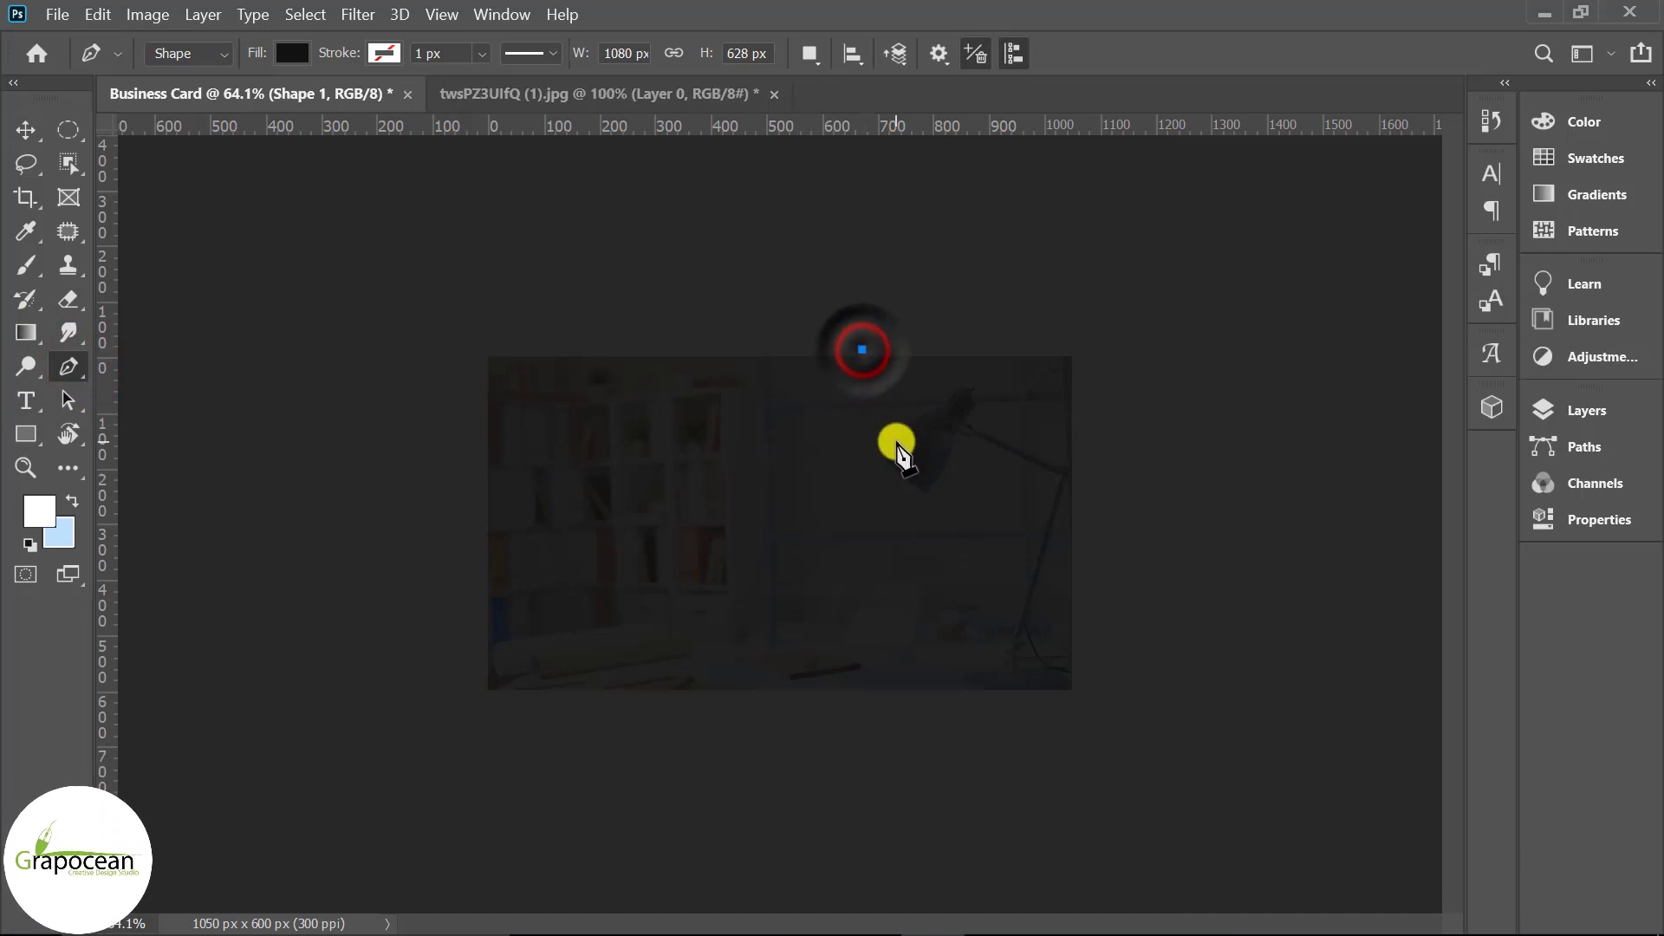
pyautogui.moveTo(1077, 405); pyautogui.dragTo(1092, 422)
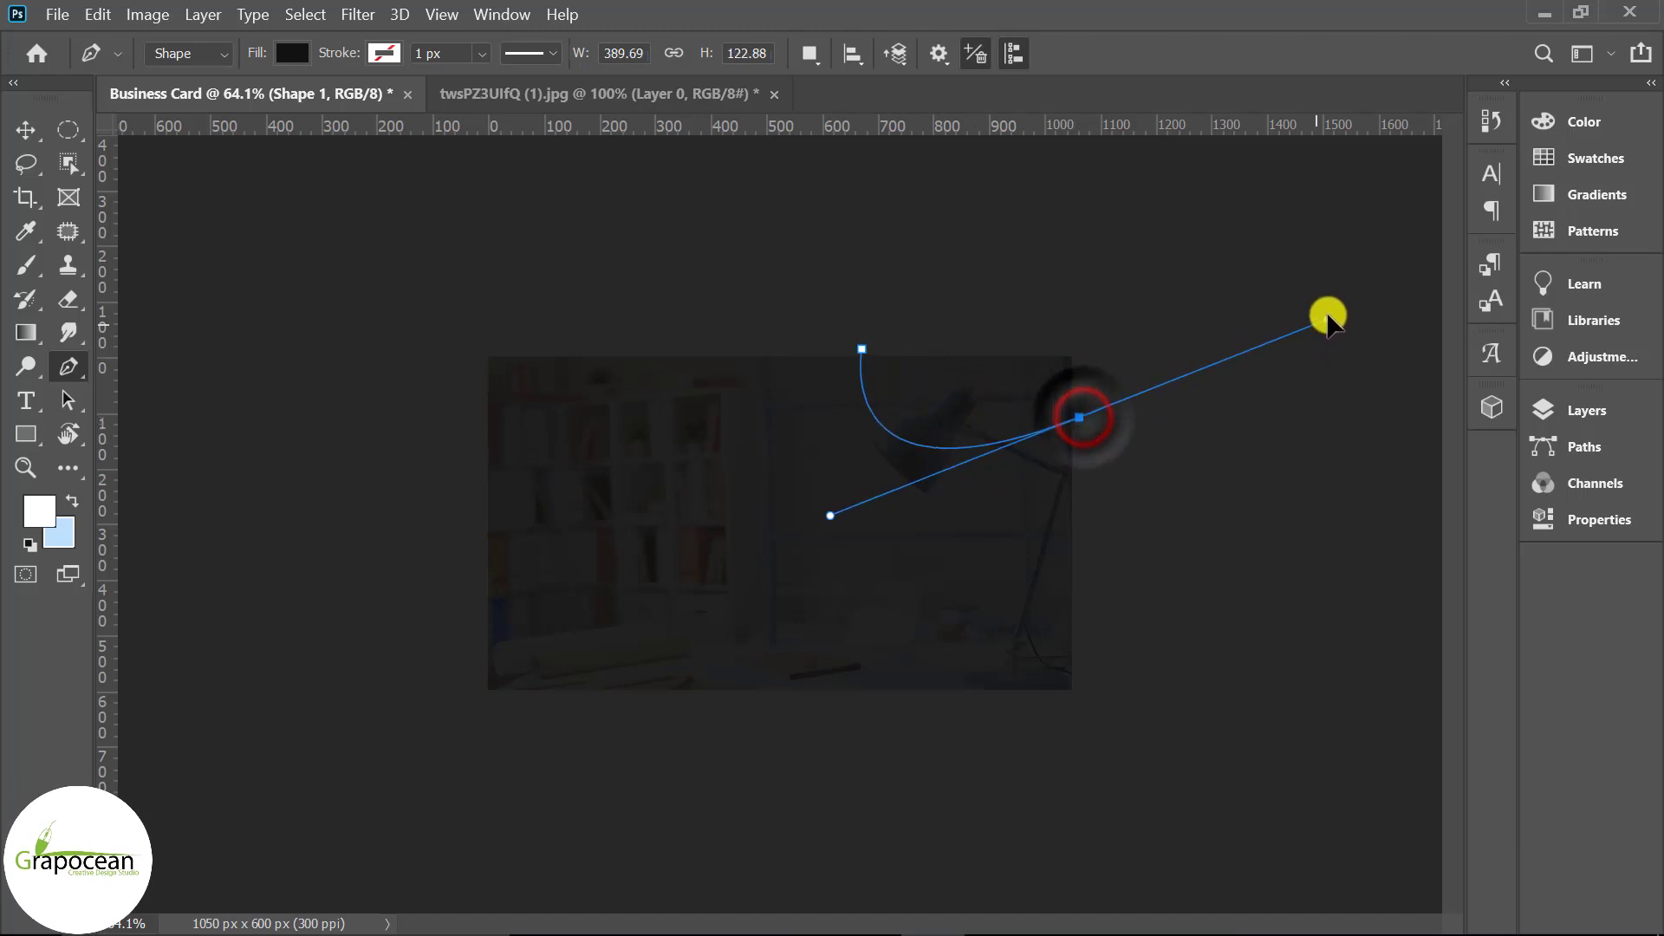
pyautogui.moveTo(1234, 364); pyautogui.dragTo(1292, 321)
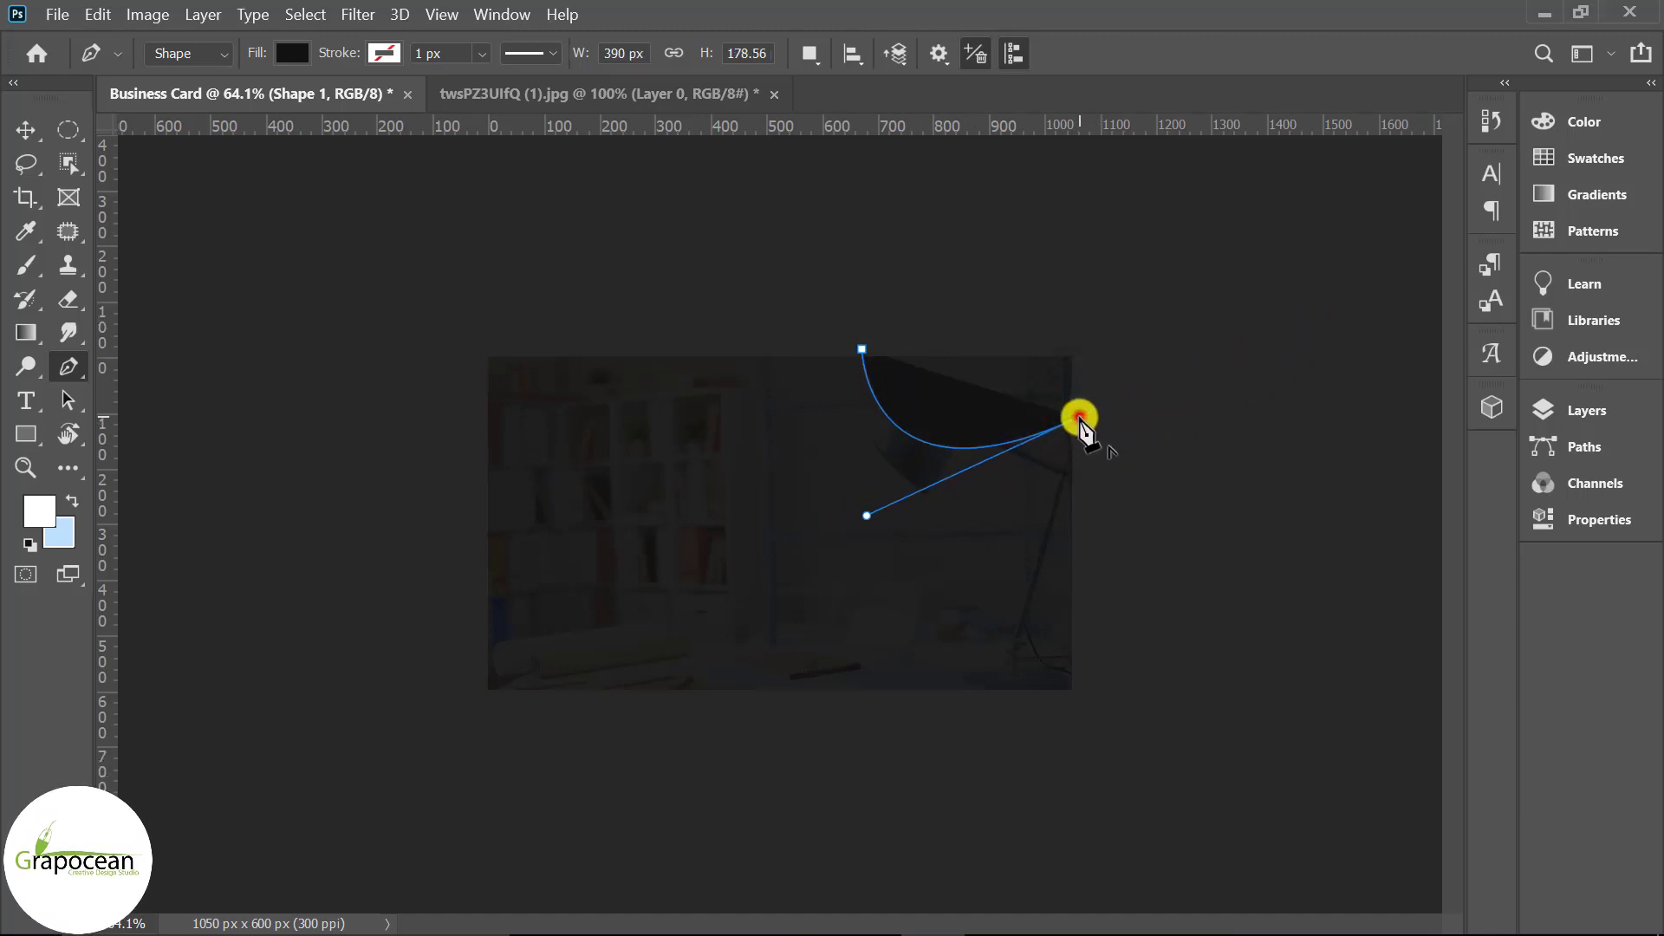
pyautogui.click(1079, 418)
pyautogui.click(1078, 330)
pyautogui.click(861, 348)
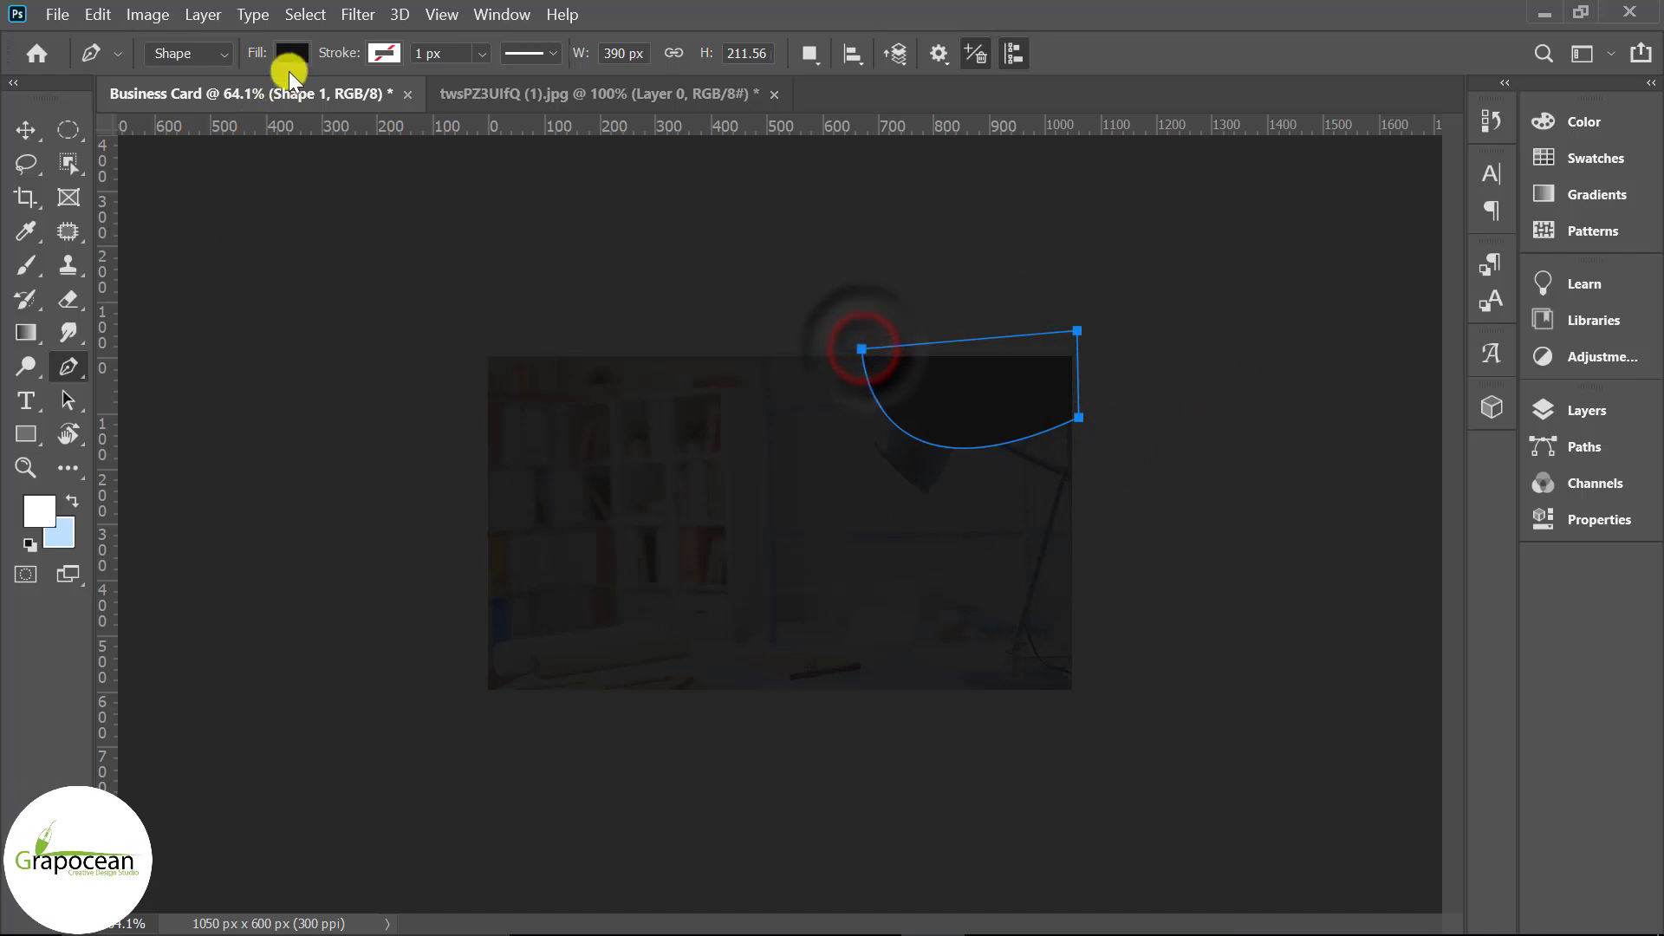
# Fill the new curved shape with orange.
pyautogui.click(290, 60)
pyautogui.click(173, 184)
pyautogui.click(24, 127)
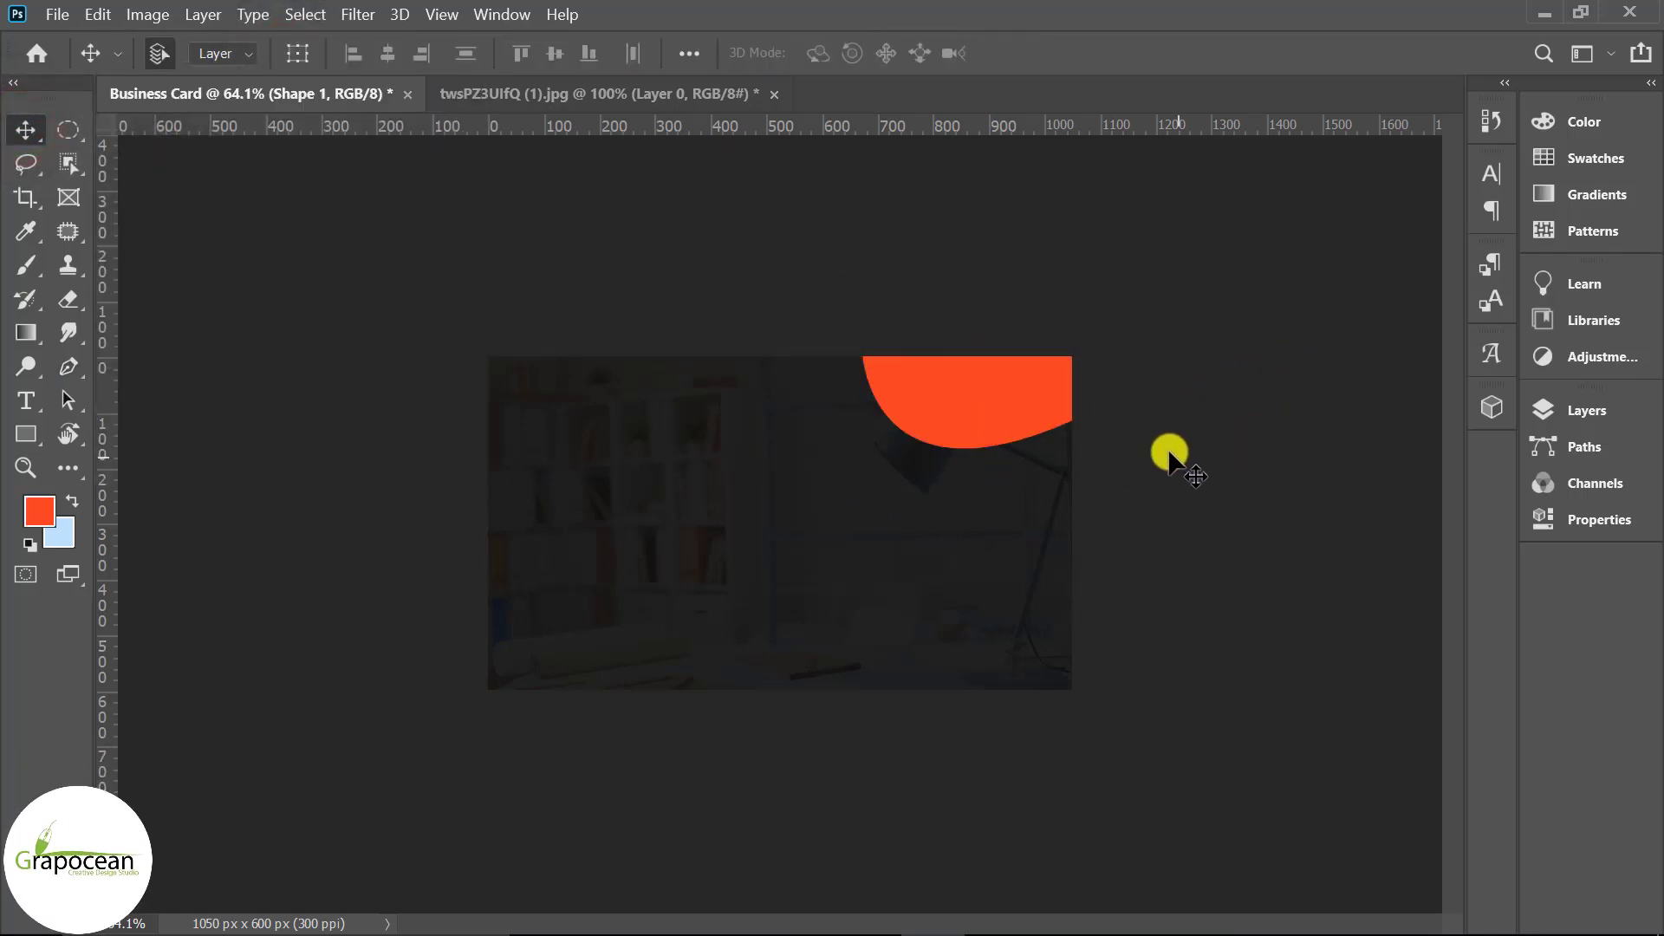
pyautogui.click(1594, 409)
# Duplicate Shape 1 and give the copy no fill and a white stroke about 21 px wide.
pyautogui.click(1429, 560)
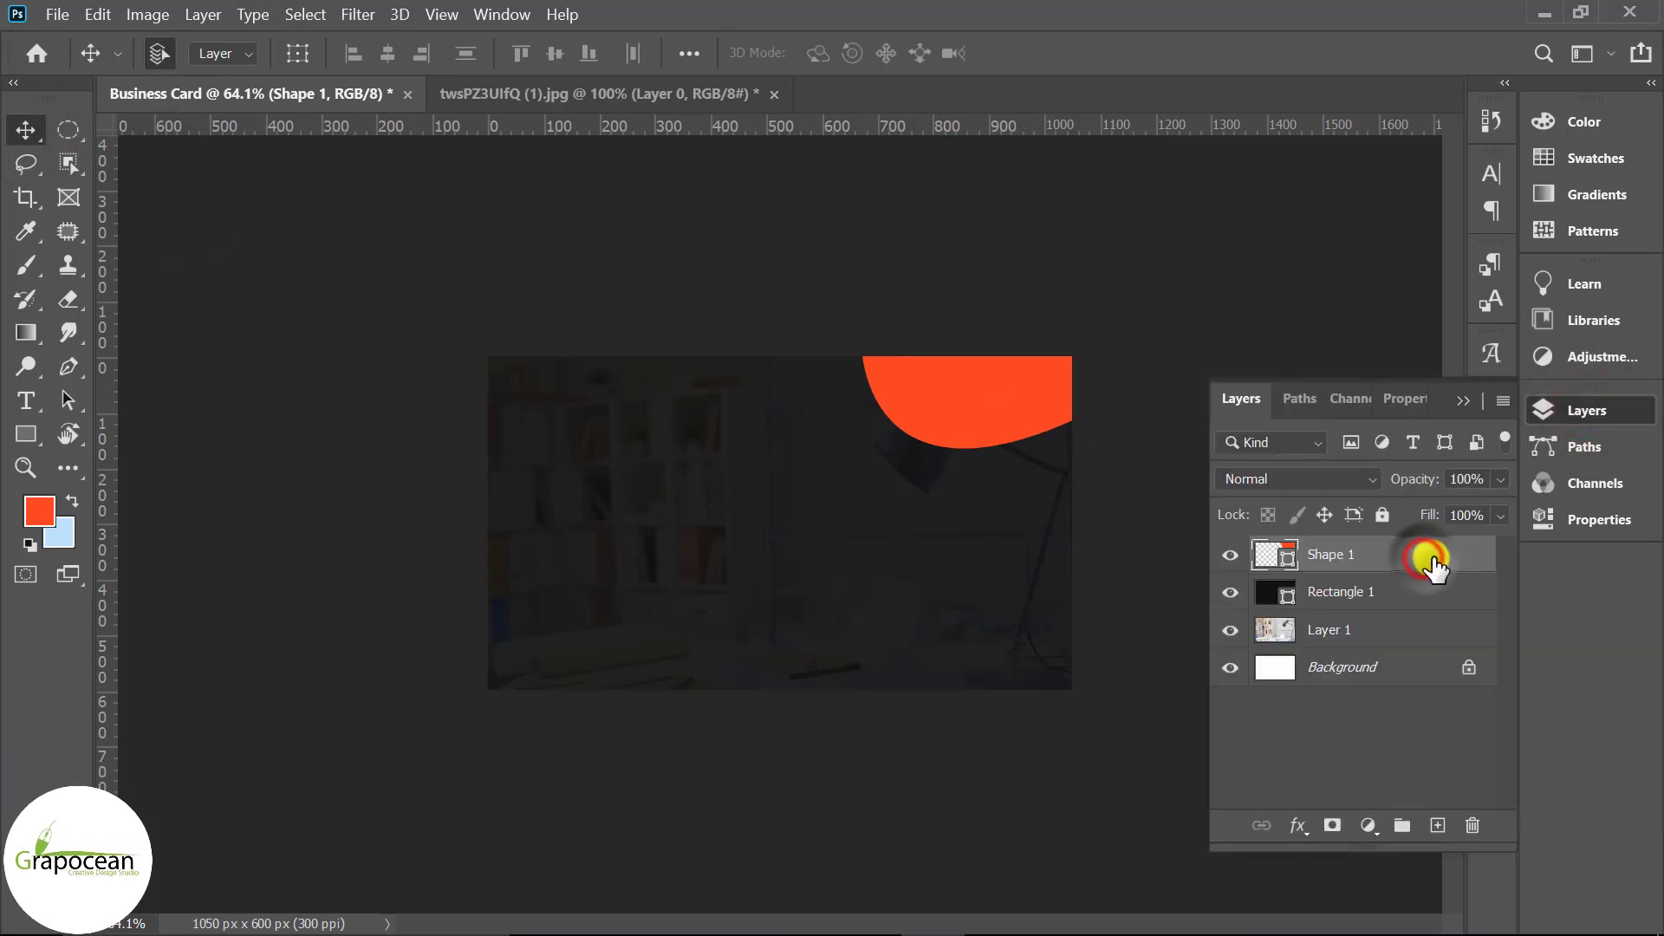
pyautogui.hotkey('ctrl', 'j')
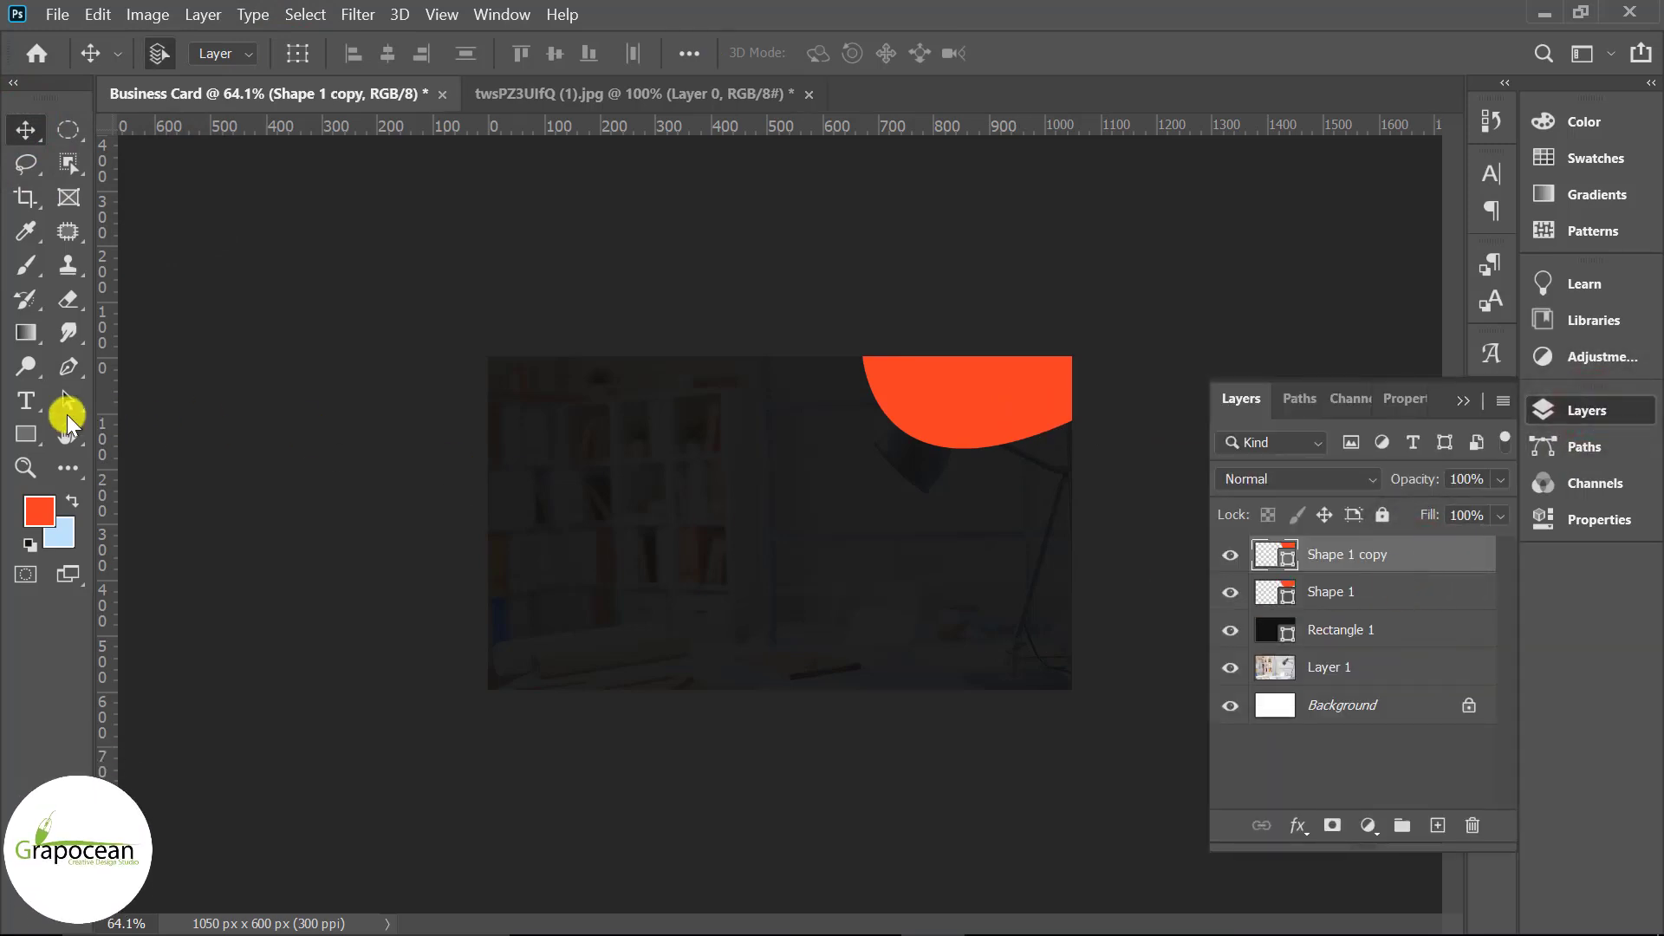
pyautogui.click(22, 429)
pyautogui.click(290, 53)
pyautogui.click(140, 103)
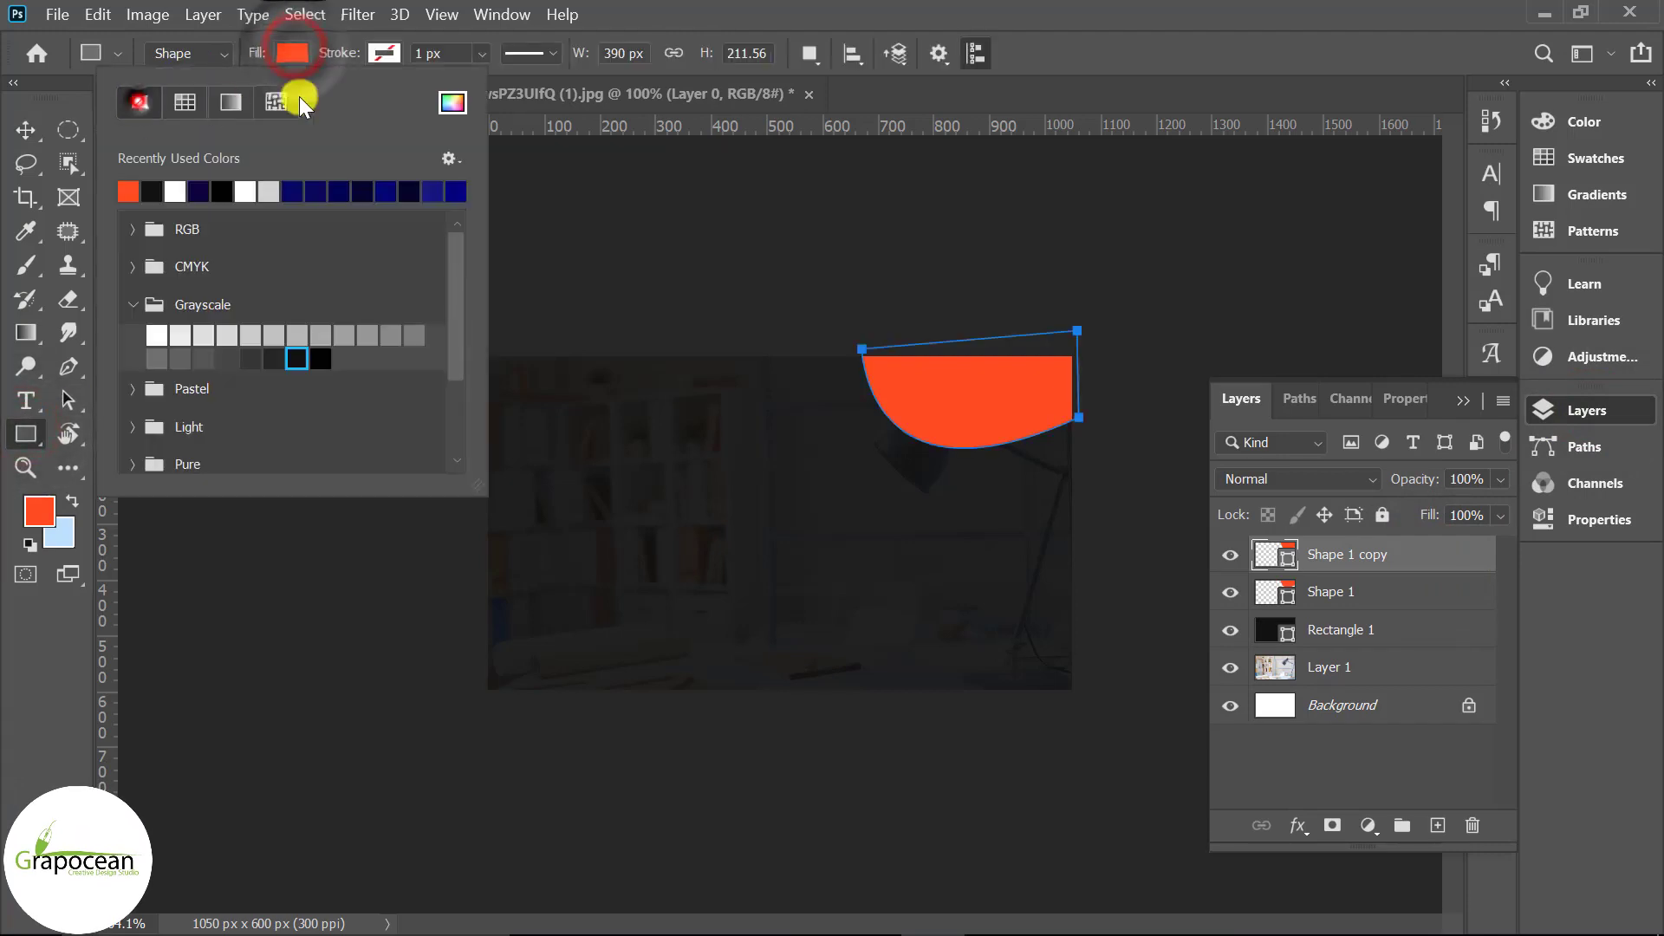
pyautogui.click(399, 53)
pyautogui.click(268, 192)
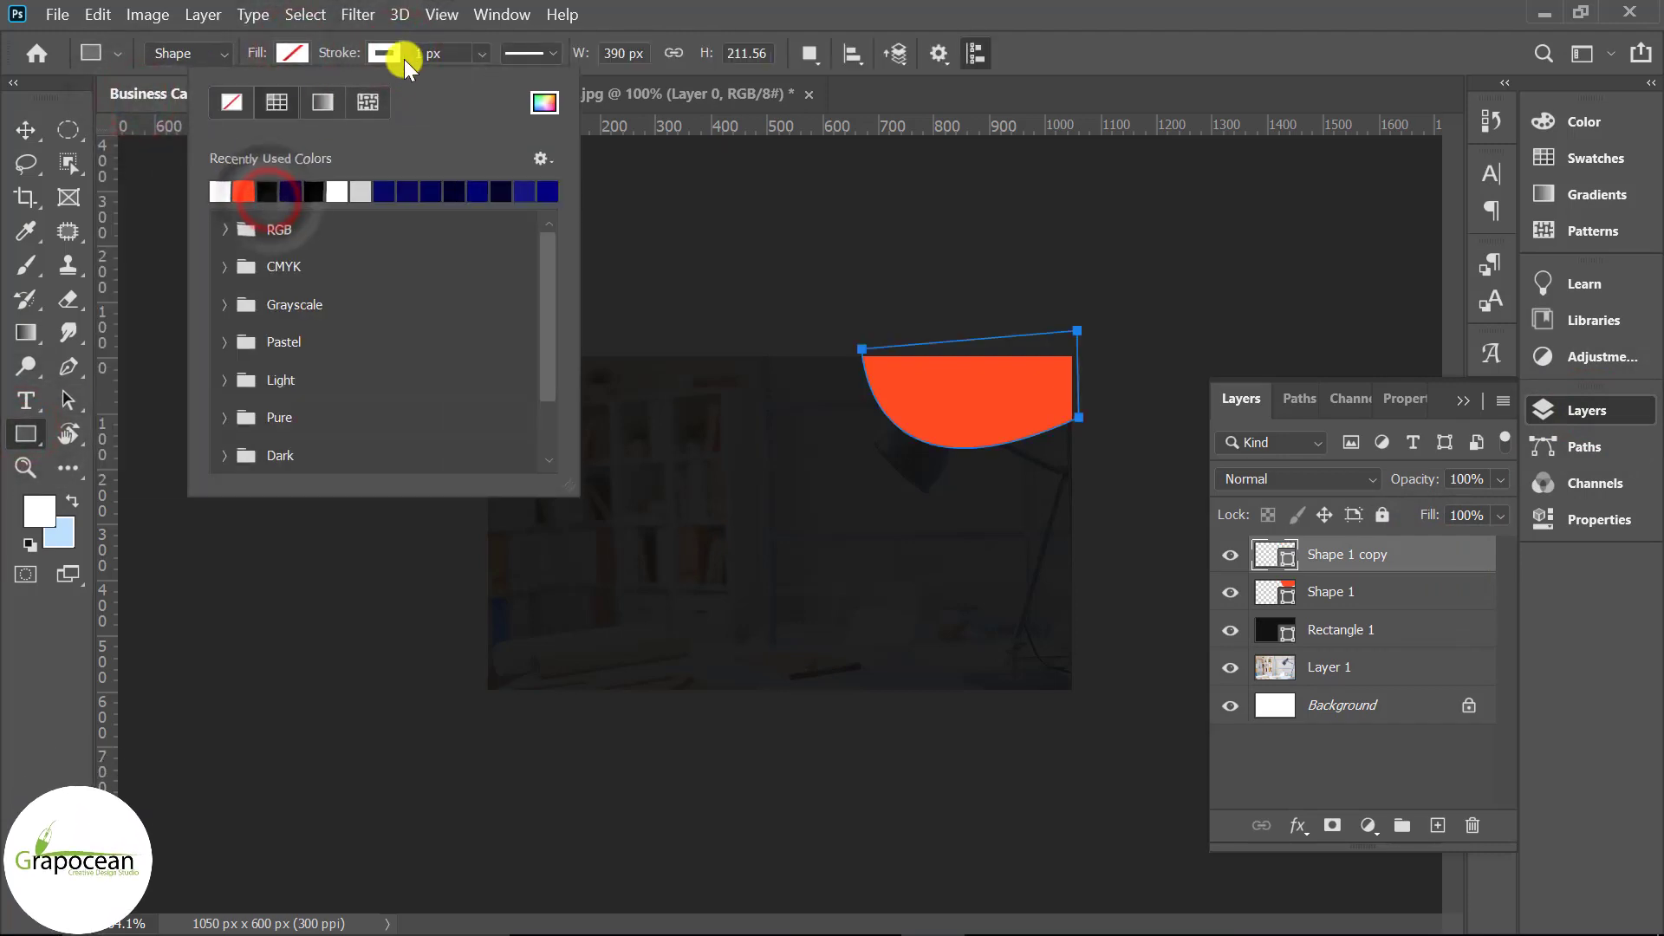
pyautogui.click(480, 53)
pyautogui.moveTo(497, 82); pyautogui.dragTo(503, 85)
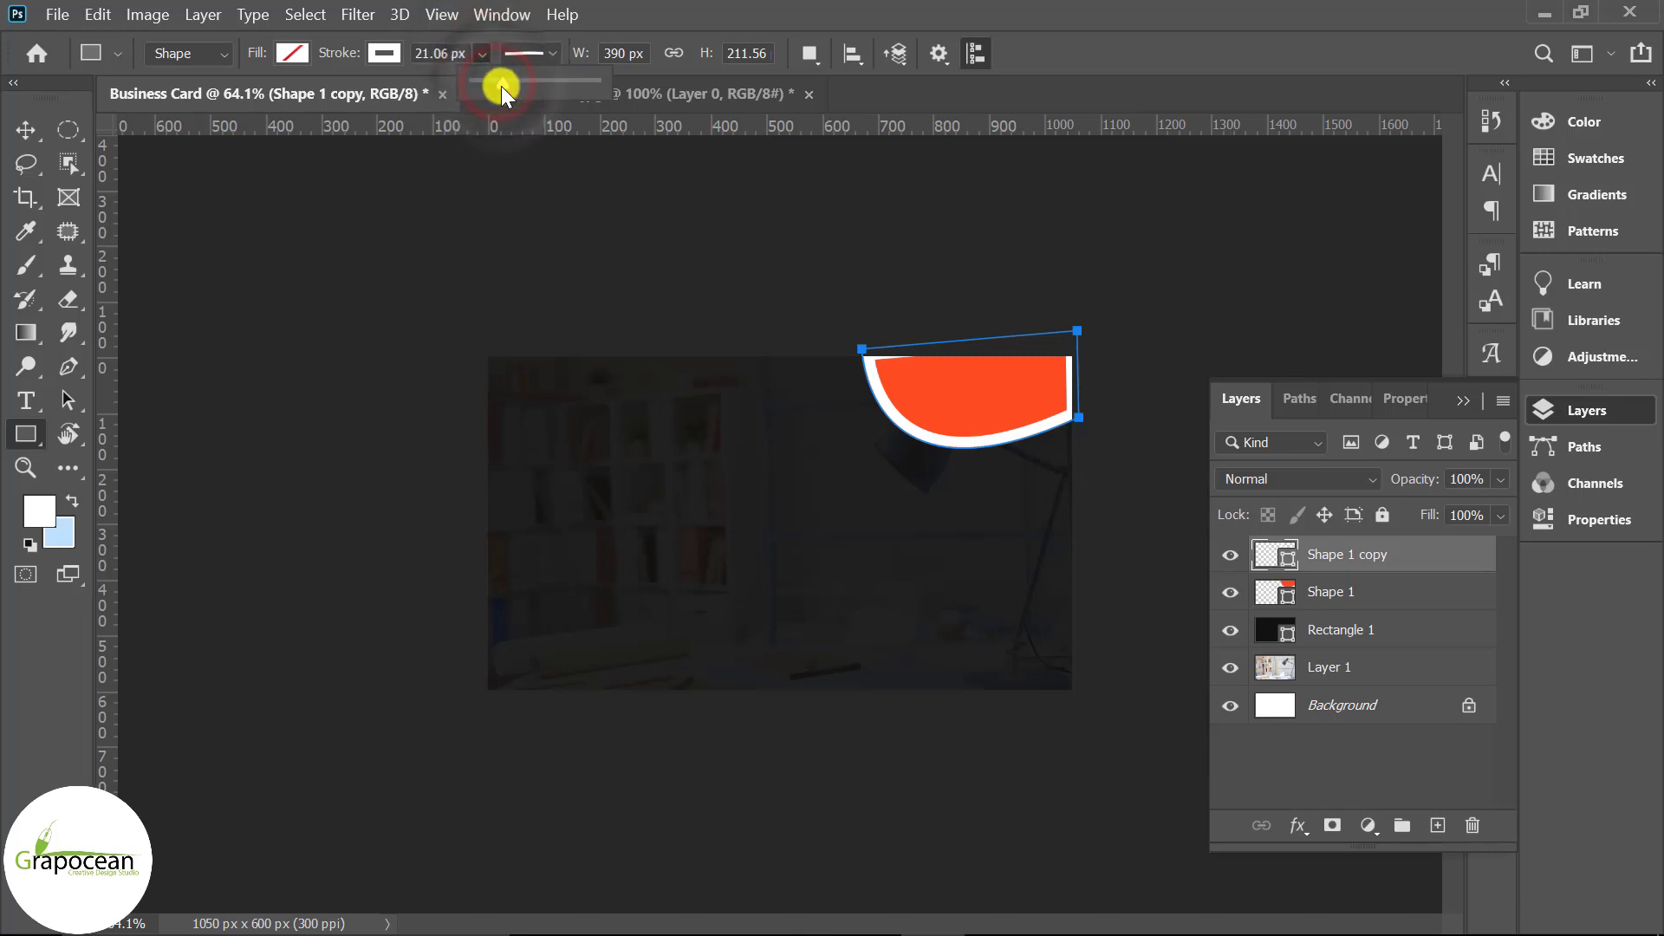
pyautogui.click(26, 128)
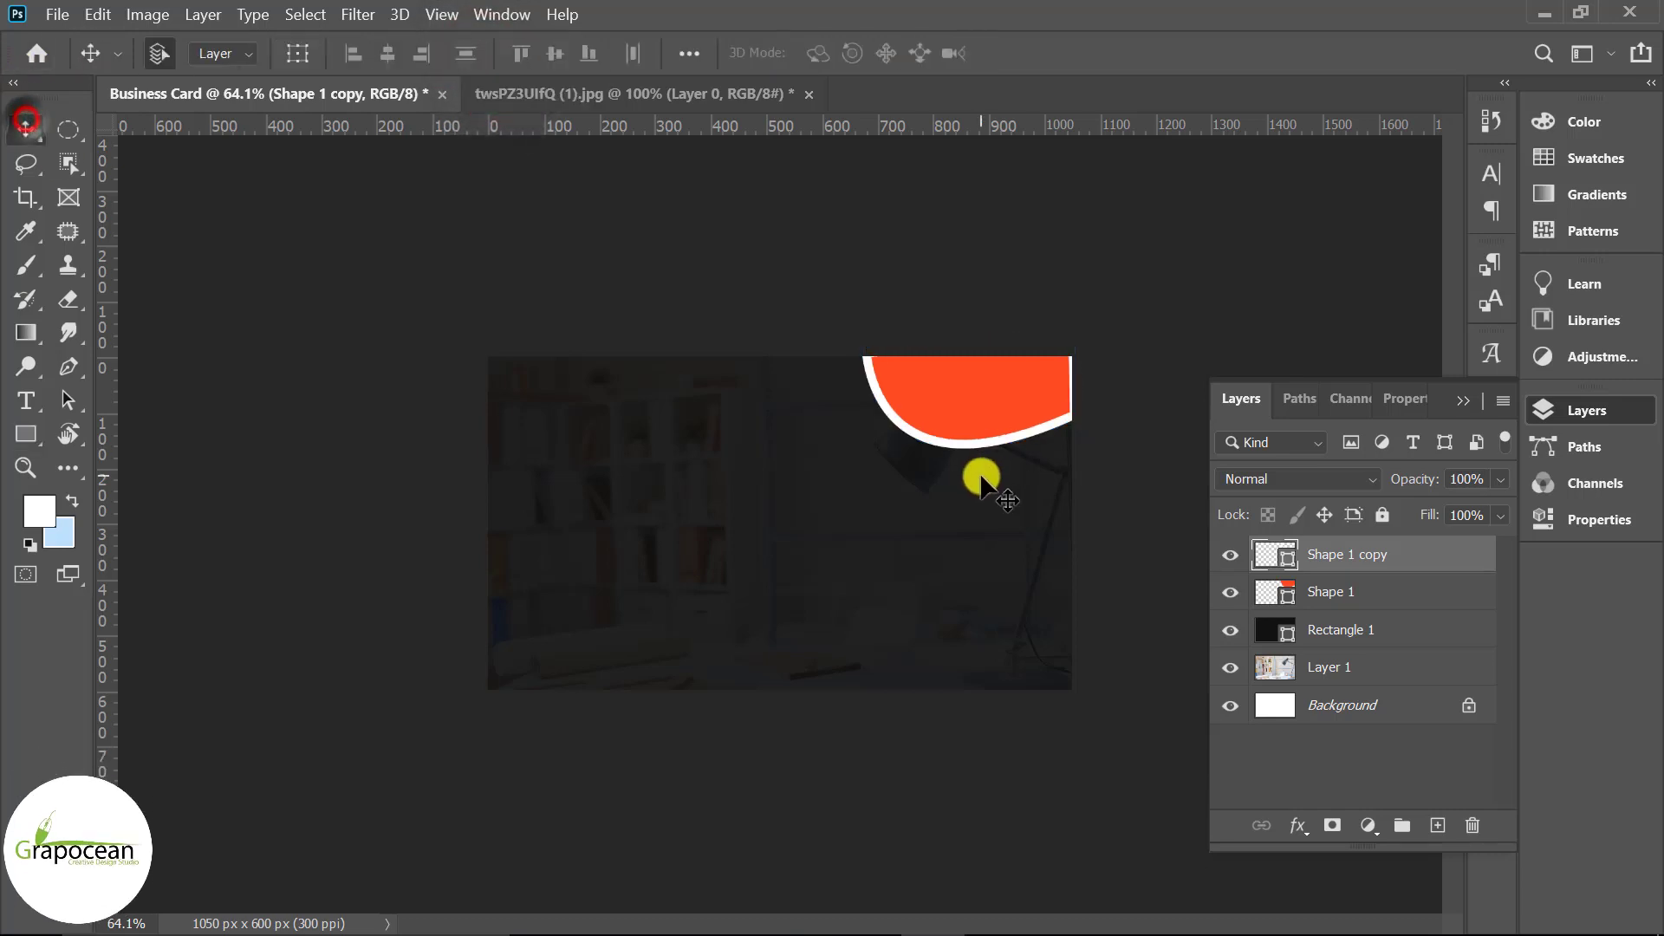
# Scale the Shape 1 copy outline up to about 123%.
pyautogui.hotkey('ctrl', 't')
pyautogui.moveTo(1074, 447); pyautogui.dragTo(1102, 461)
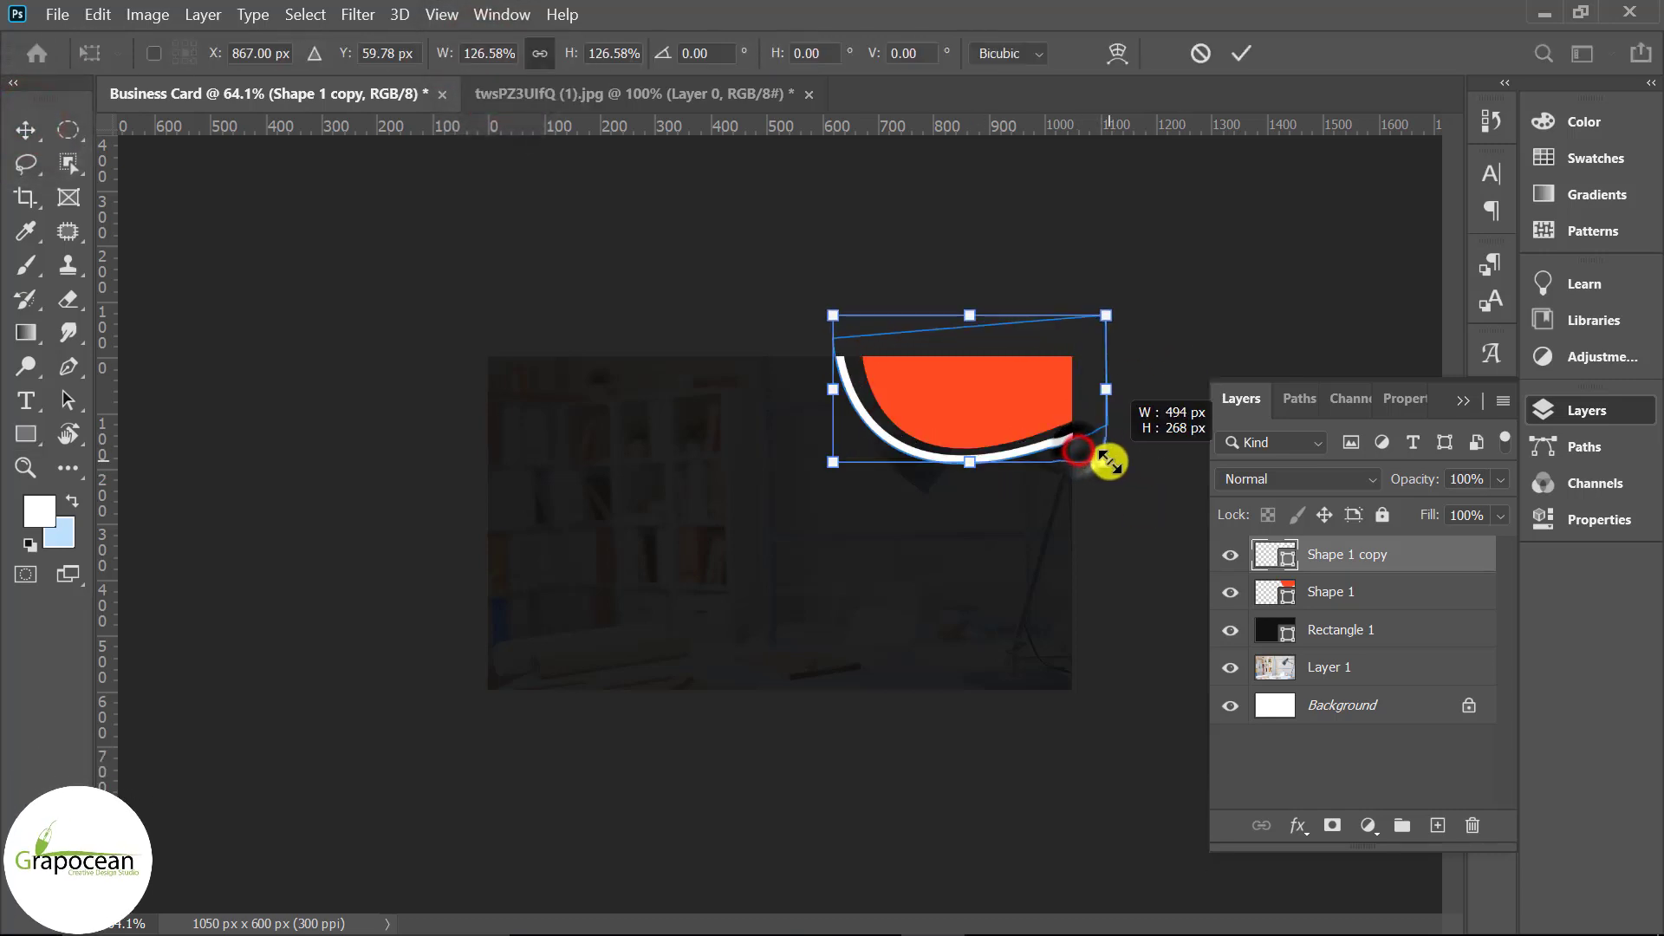
pyautogui.hotkey('ctrl', '+')
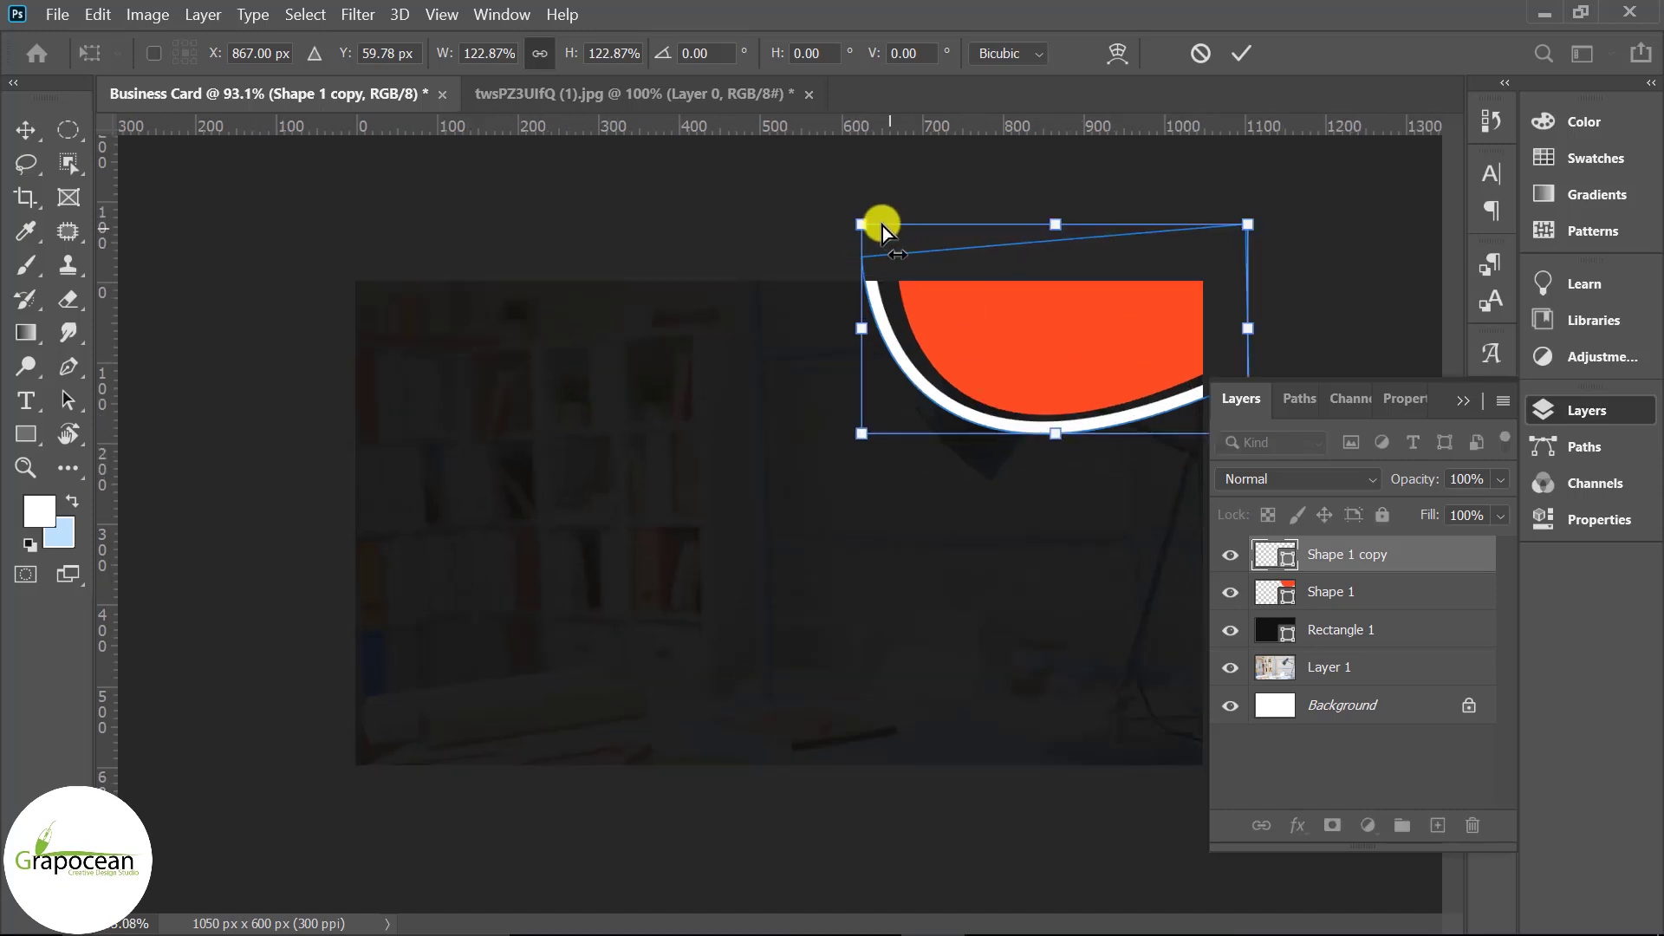
pyautogui.click(1245, 57)
pyautogui.hotkey('ctrl', '-')
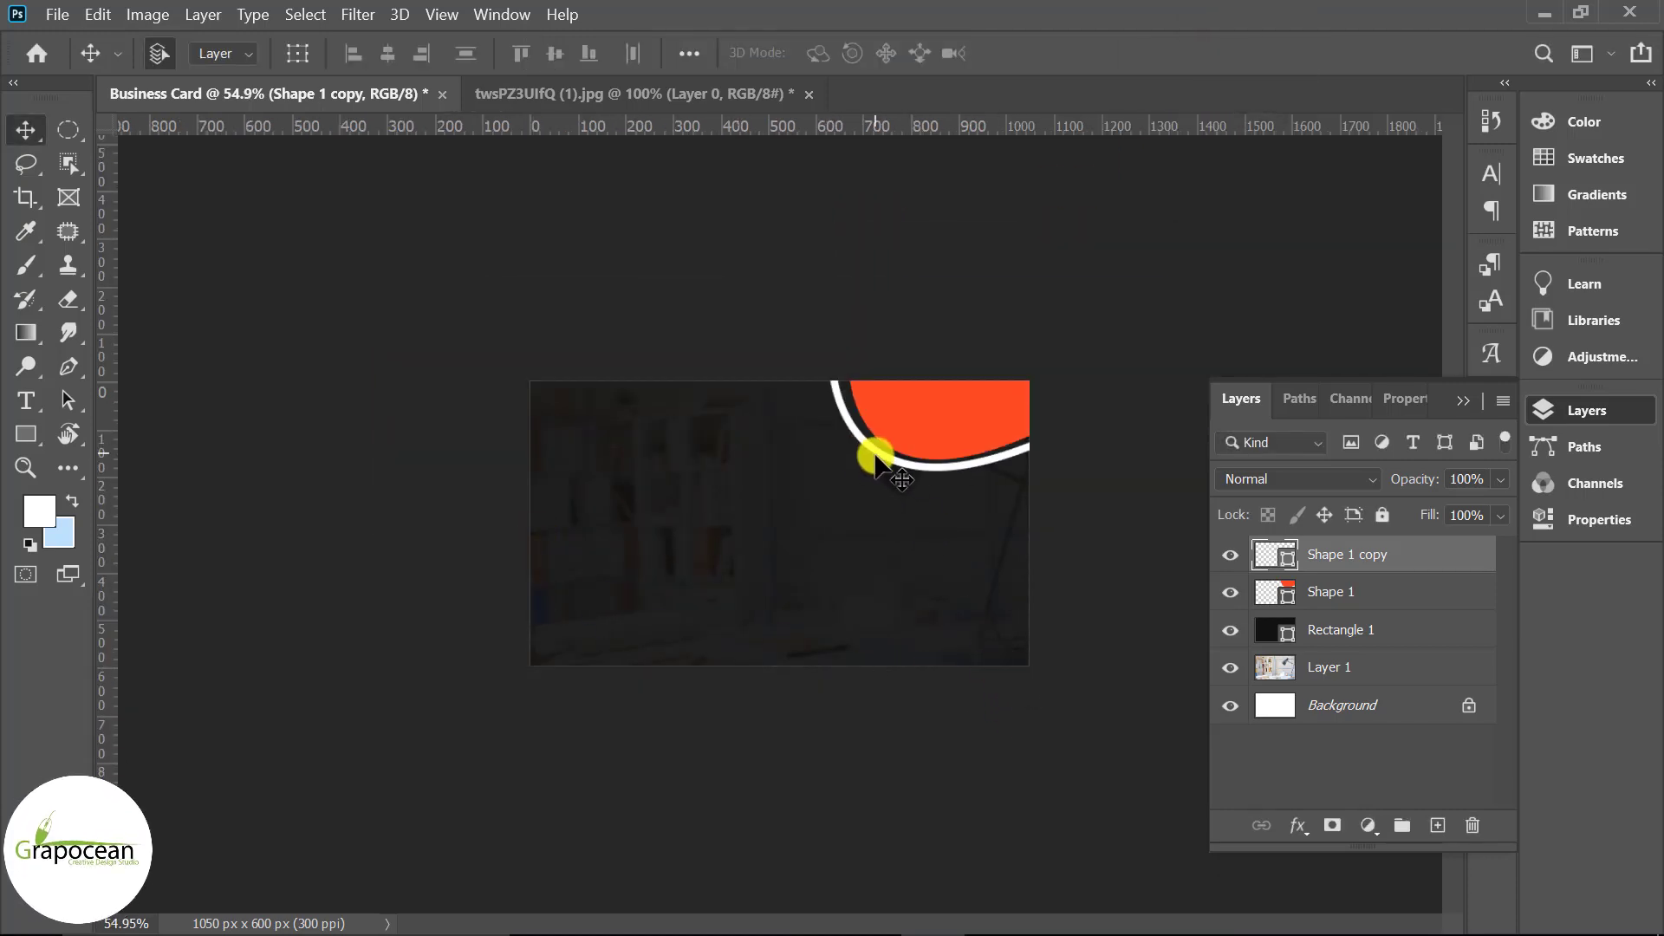
pyautogui.scroll(2, 888, 464)
pyautogui.scroll(2, 927, 417)
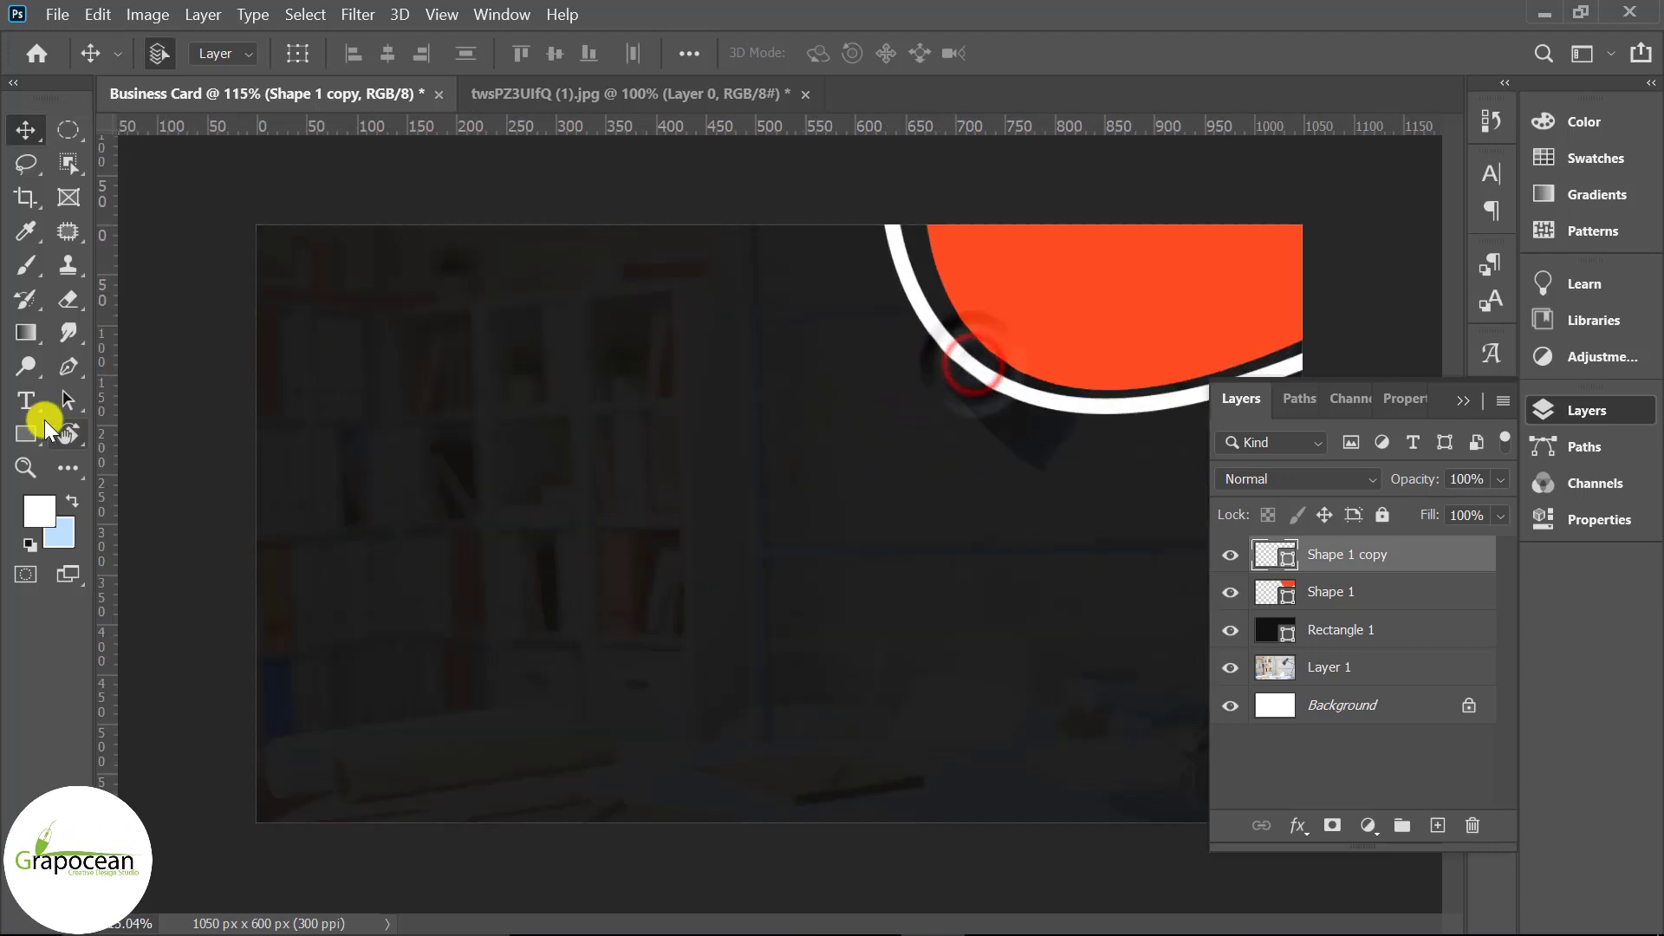
# Thin the copy's white stroke to 7 px.
pyautogui.click(26, 434)
pyautogui.moveTo(486, 77); pyautogui.dragTo(492, 82)
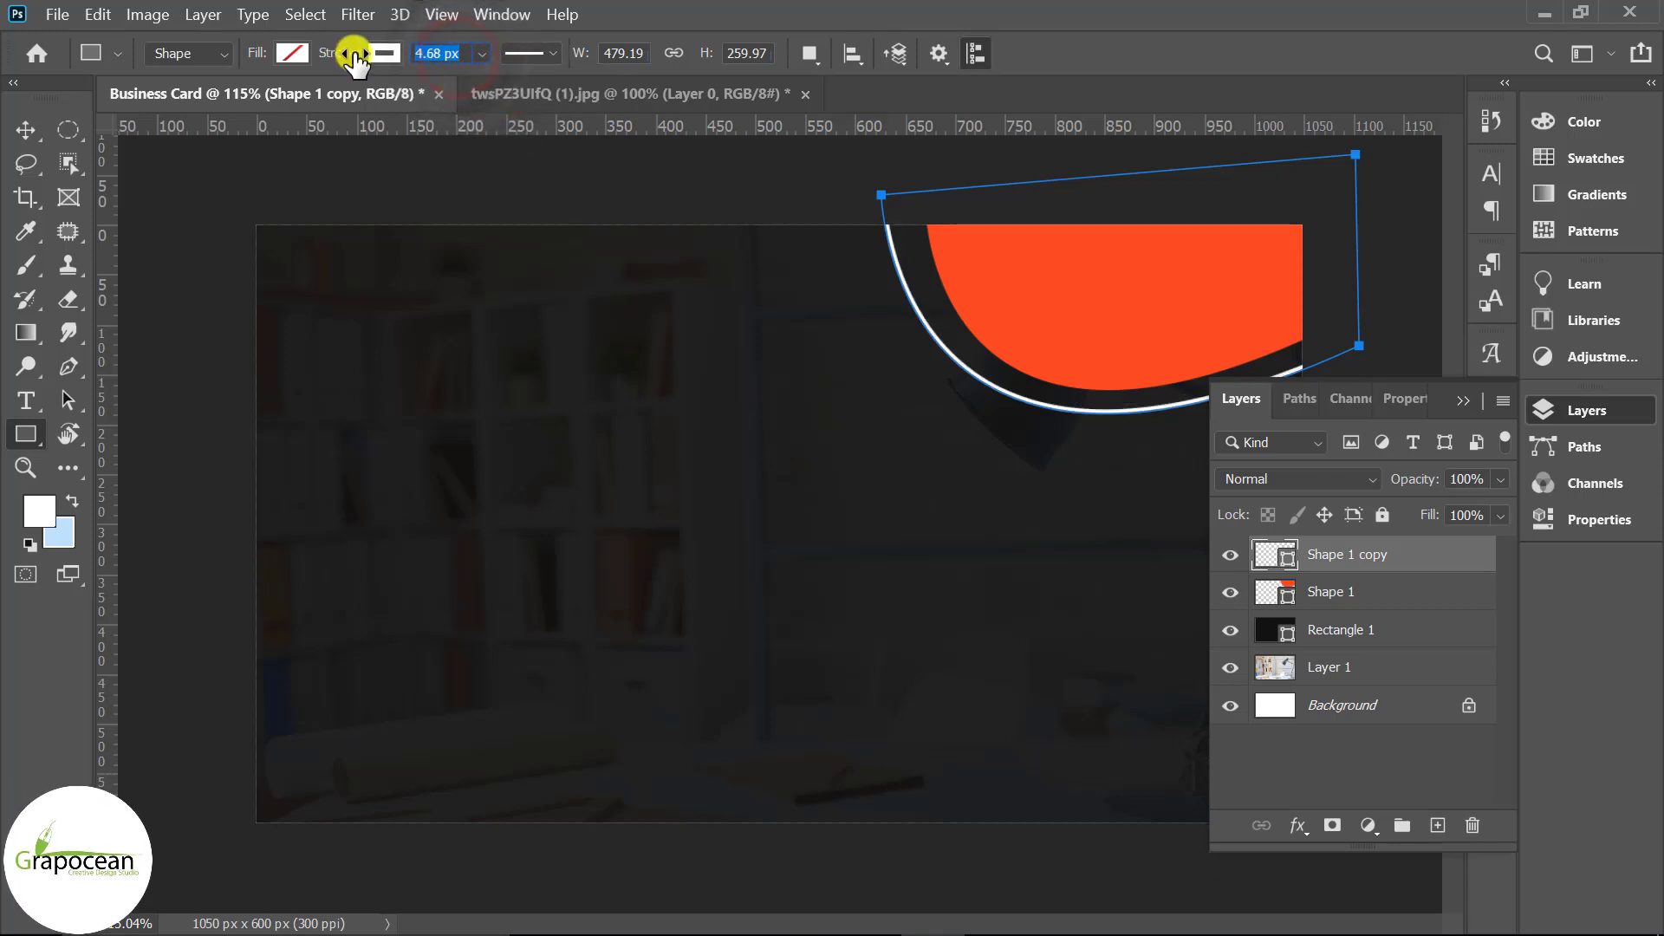
pyautogui.write('7')
pyautogui.press('Return')
pyautogui.click(25, 130)
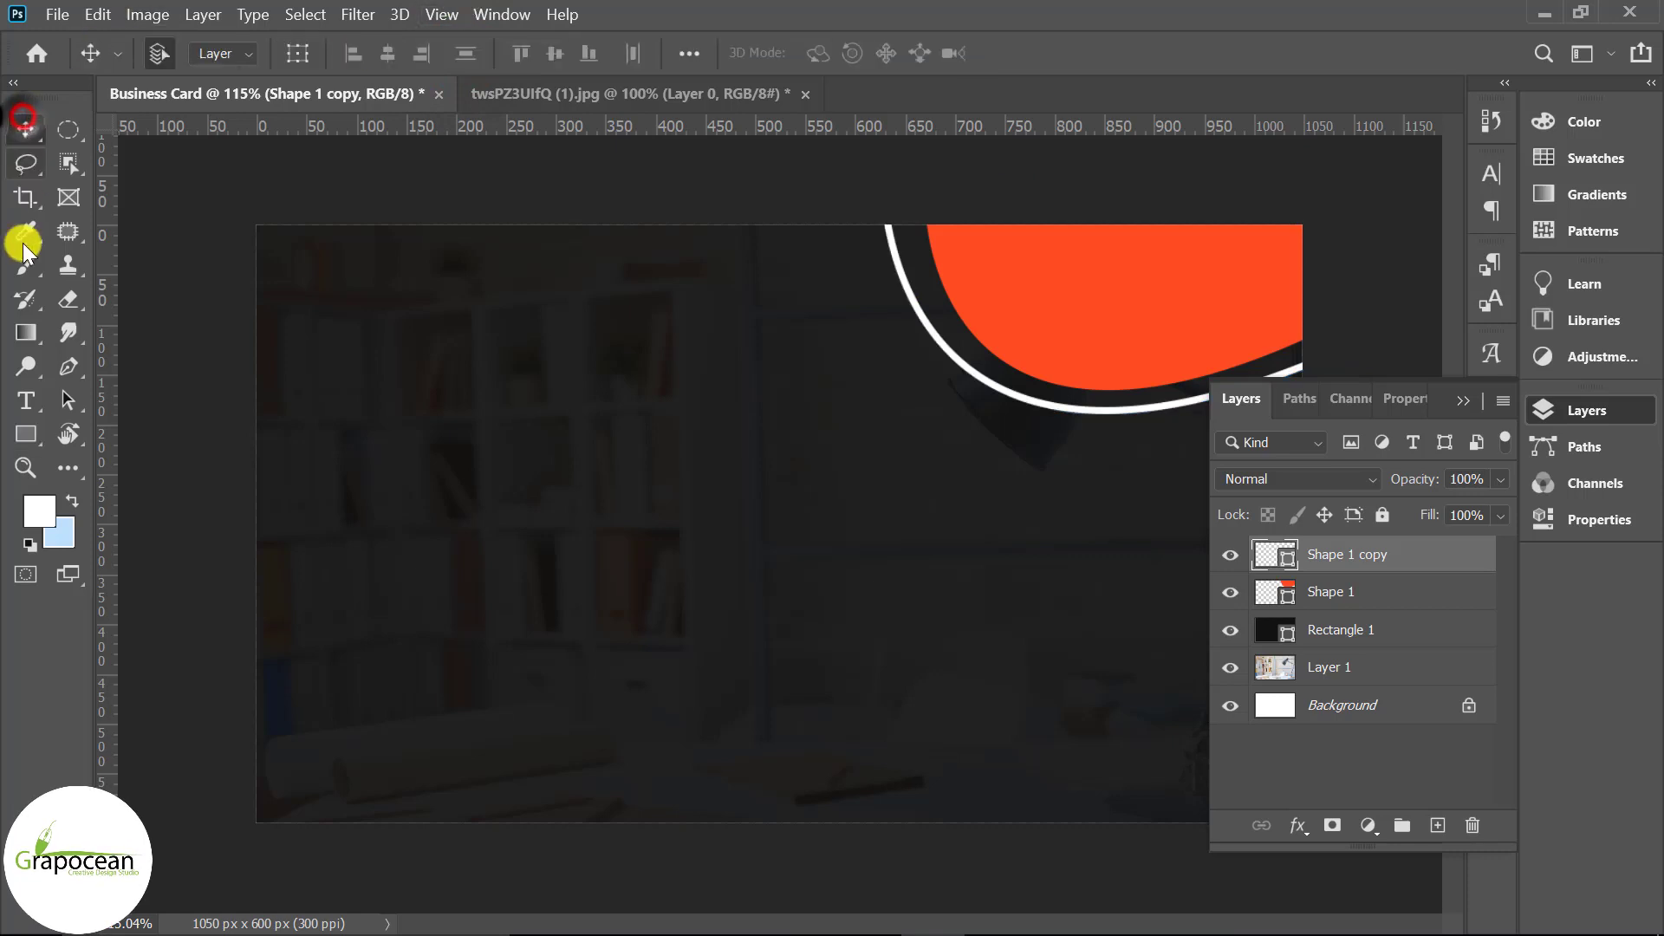
pyautogui.scroll(-3, 523, 490)
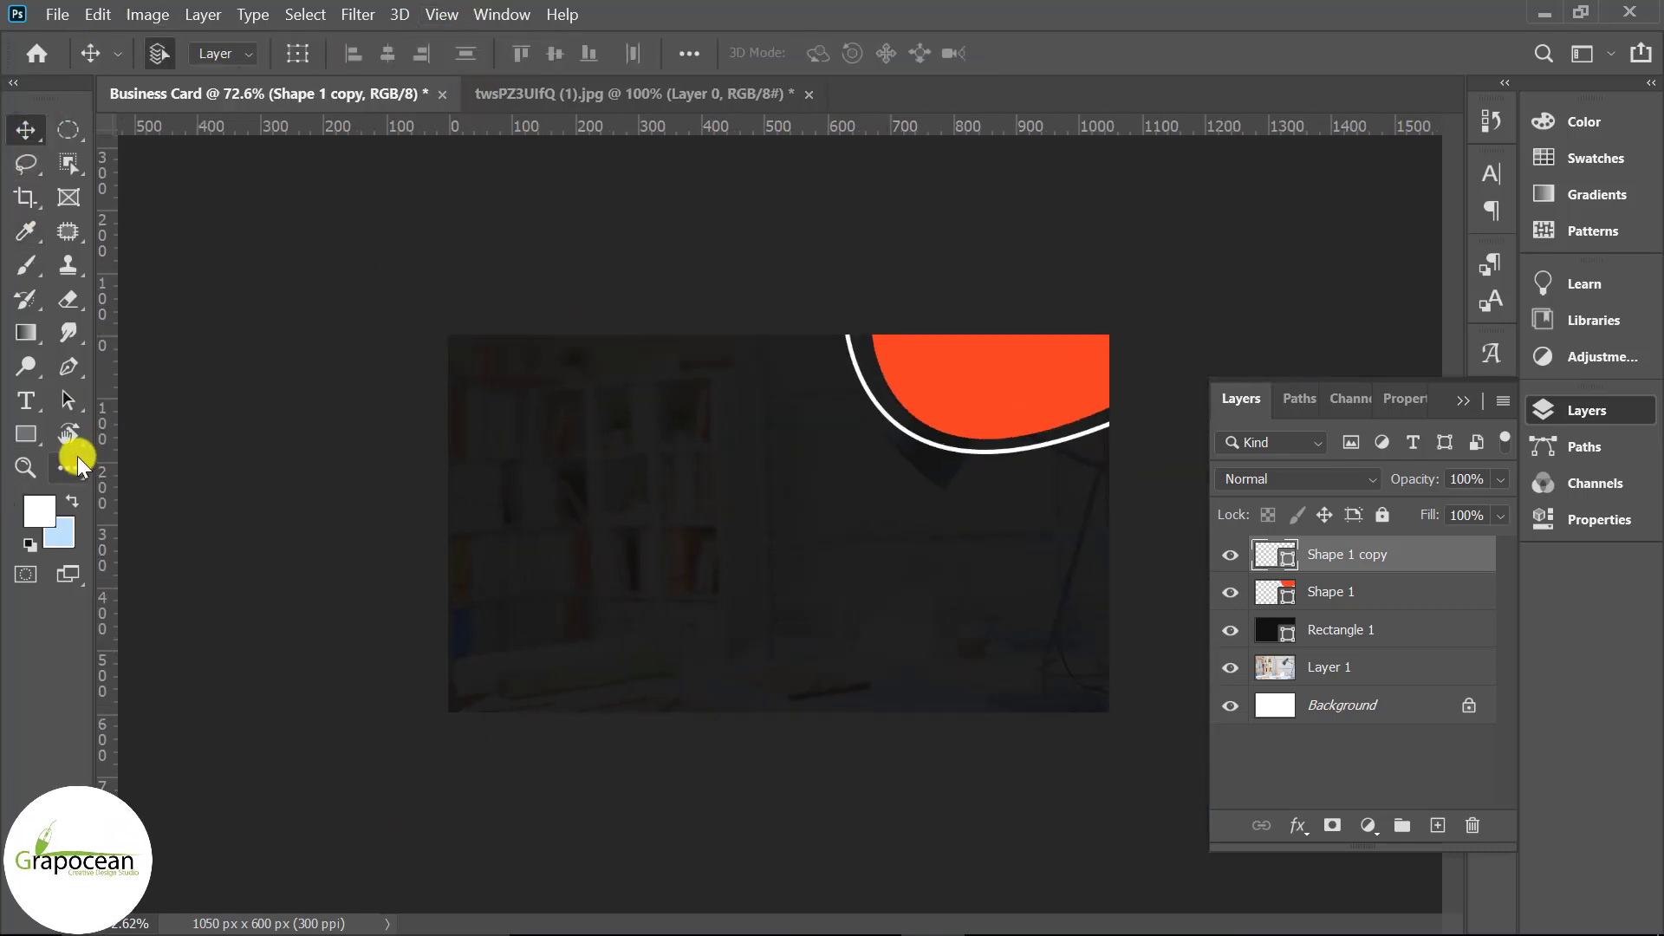
pyautogui.click(72, 369)
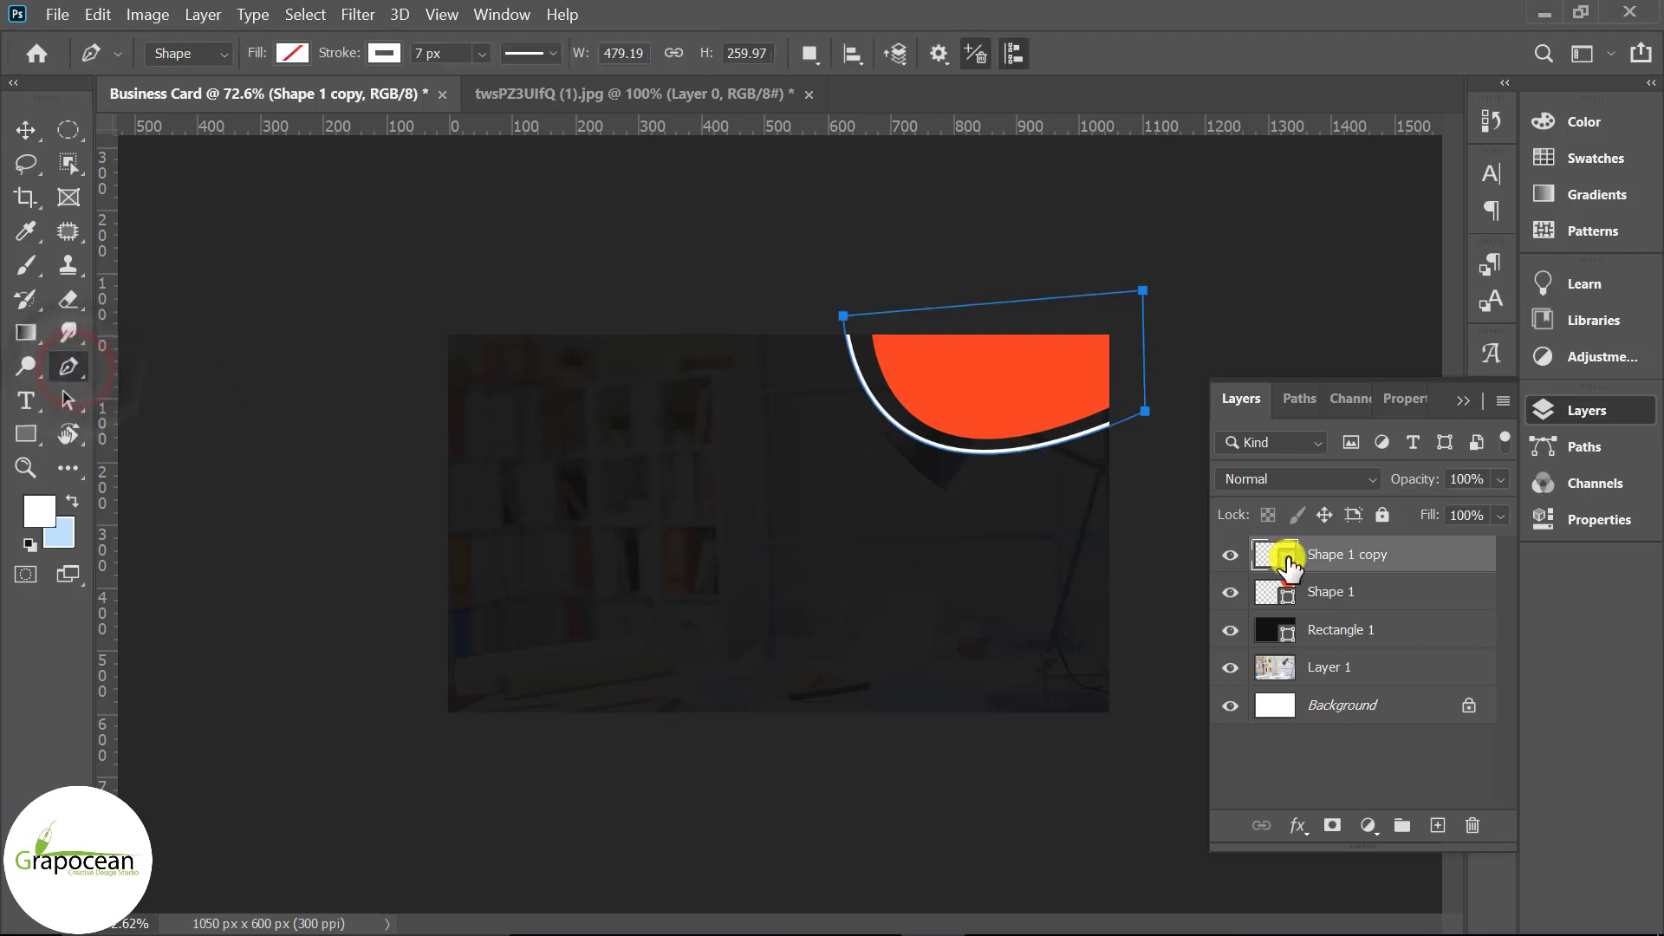
# Duplicate the orange shape, rotate it about 34° and position it in the top-right corner.
pyautogui.click(26, 130)
pyautogui.click(997, 394)
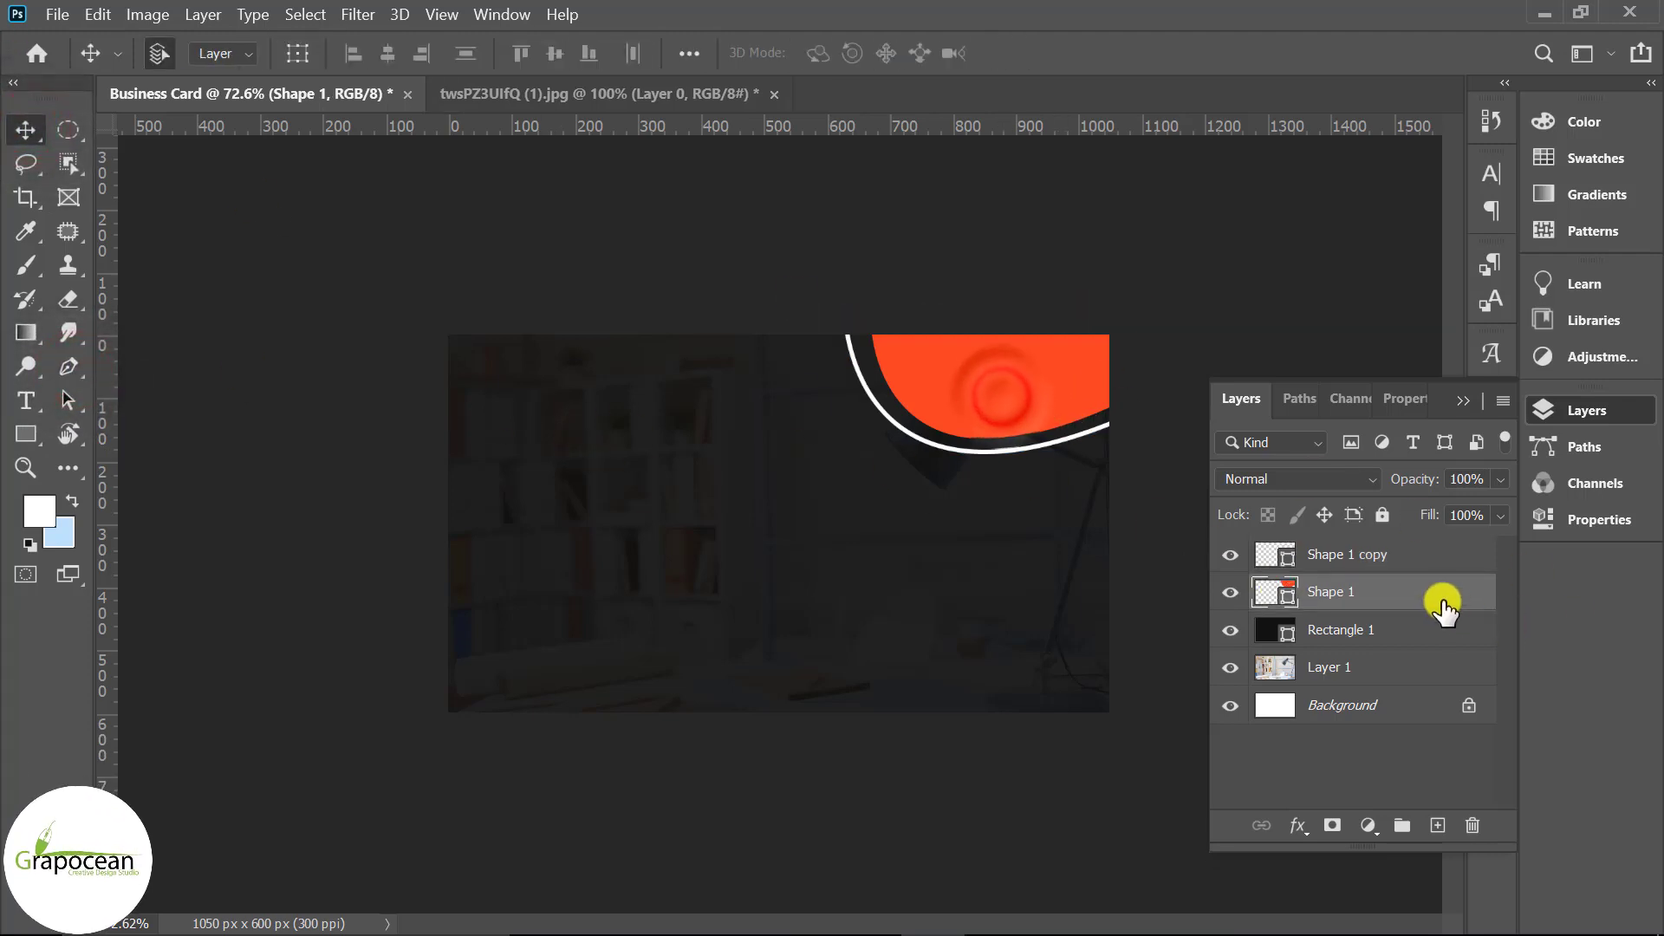
pyautogui.moveTo(1441, 596); pyautogui.dragTo(1438, 825)
pyautogui.moveTo(1056, 446); pyautogui.dragTo(1063, 527)
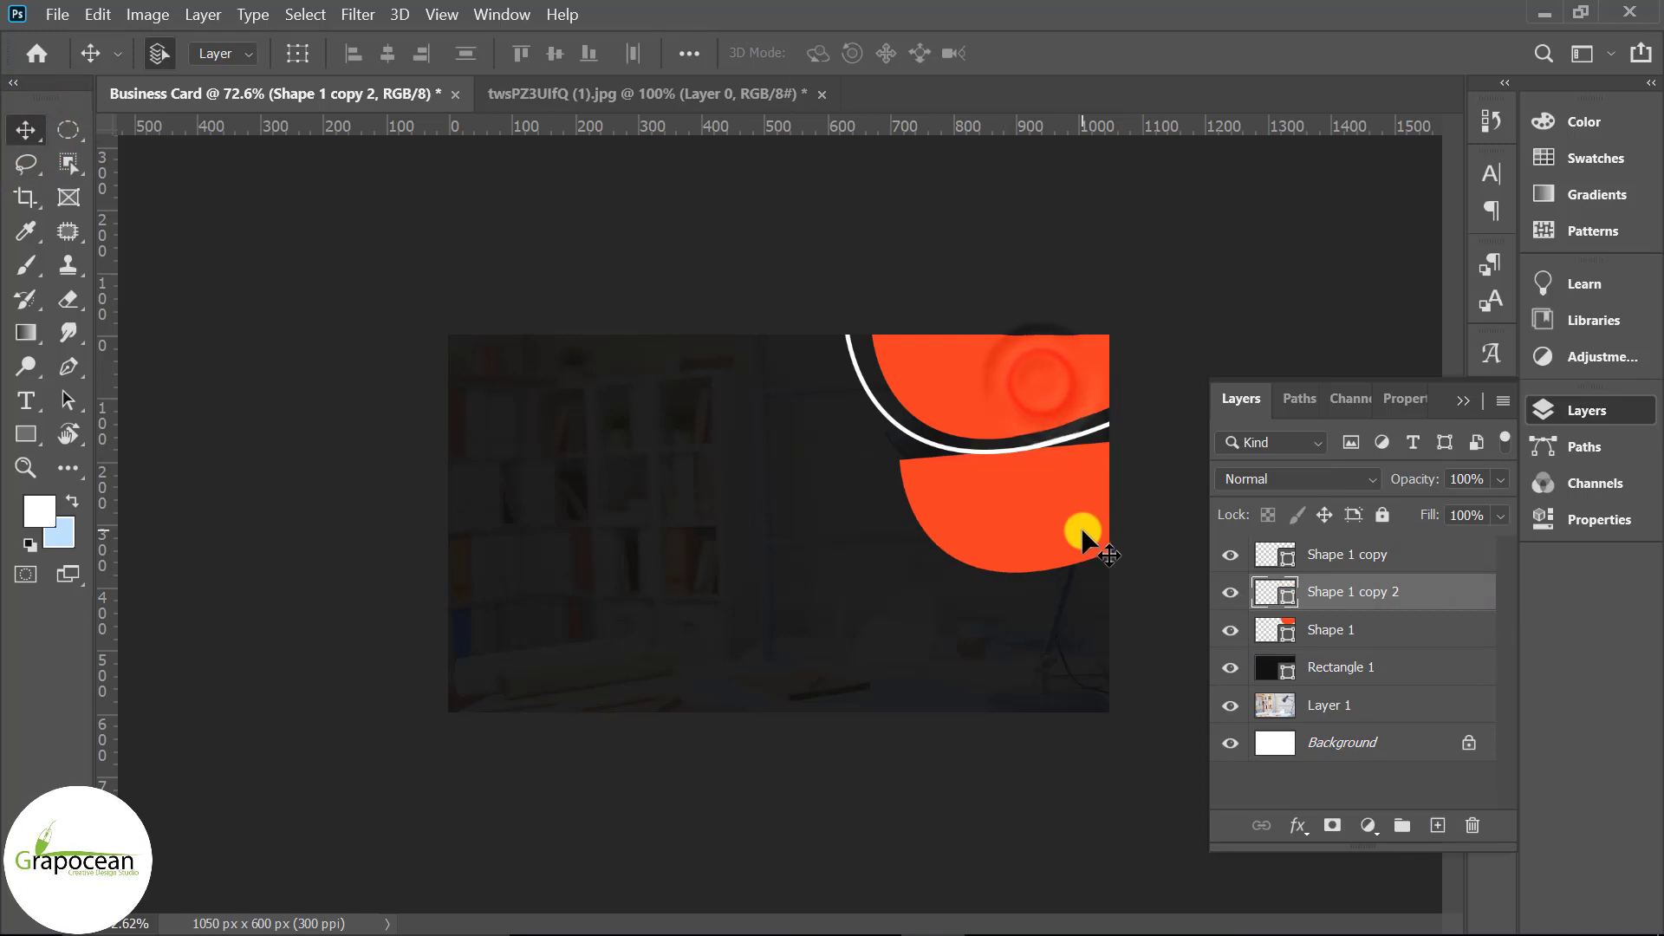
pyautogui.hotkey('ctrl', 't')
pyautogui.moveTo(1172, 650); pyautogui.dragTo(1071, 707)
pyautogui.moveTo(1049, 568); pyautogui.dragTo(1075, 507)
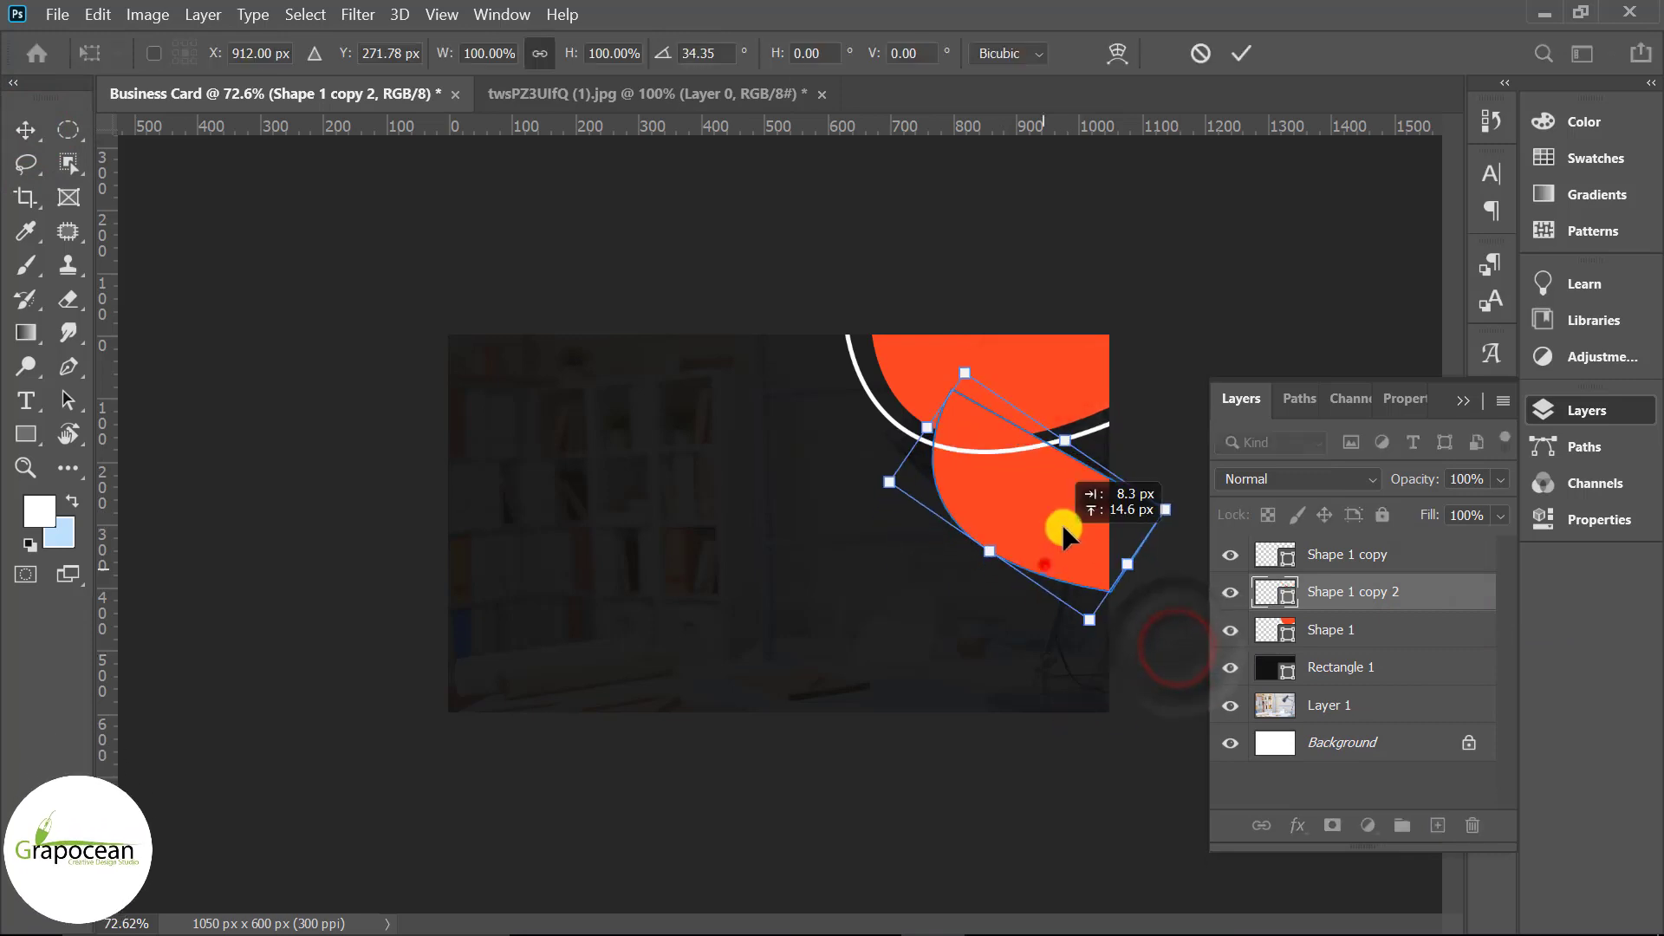
pyautogui.scroll(-3, 1075, 512)
pyautogui.scroll(3, 855, 464)
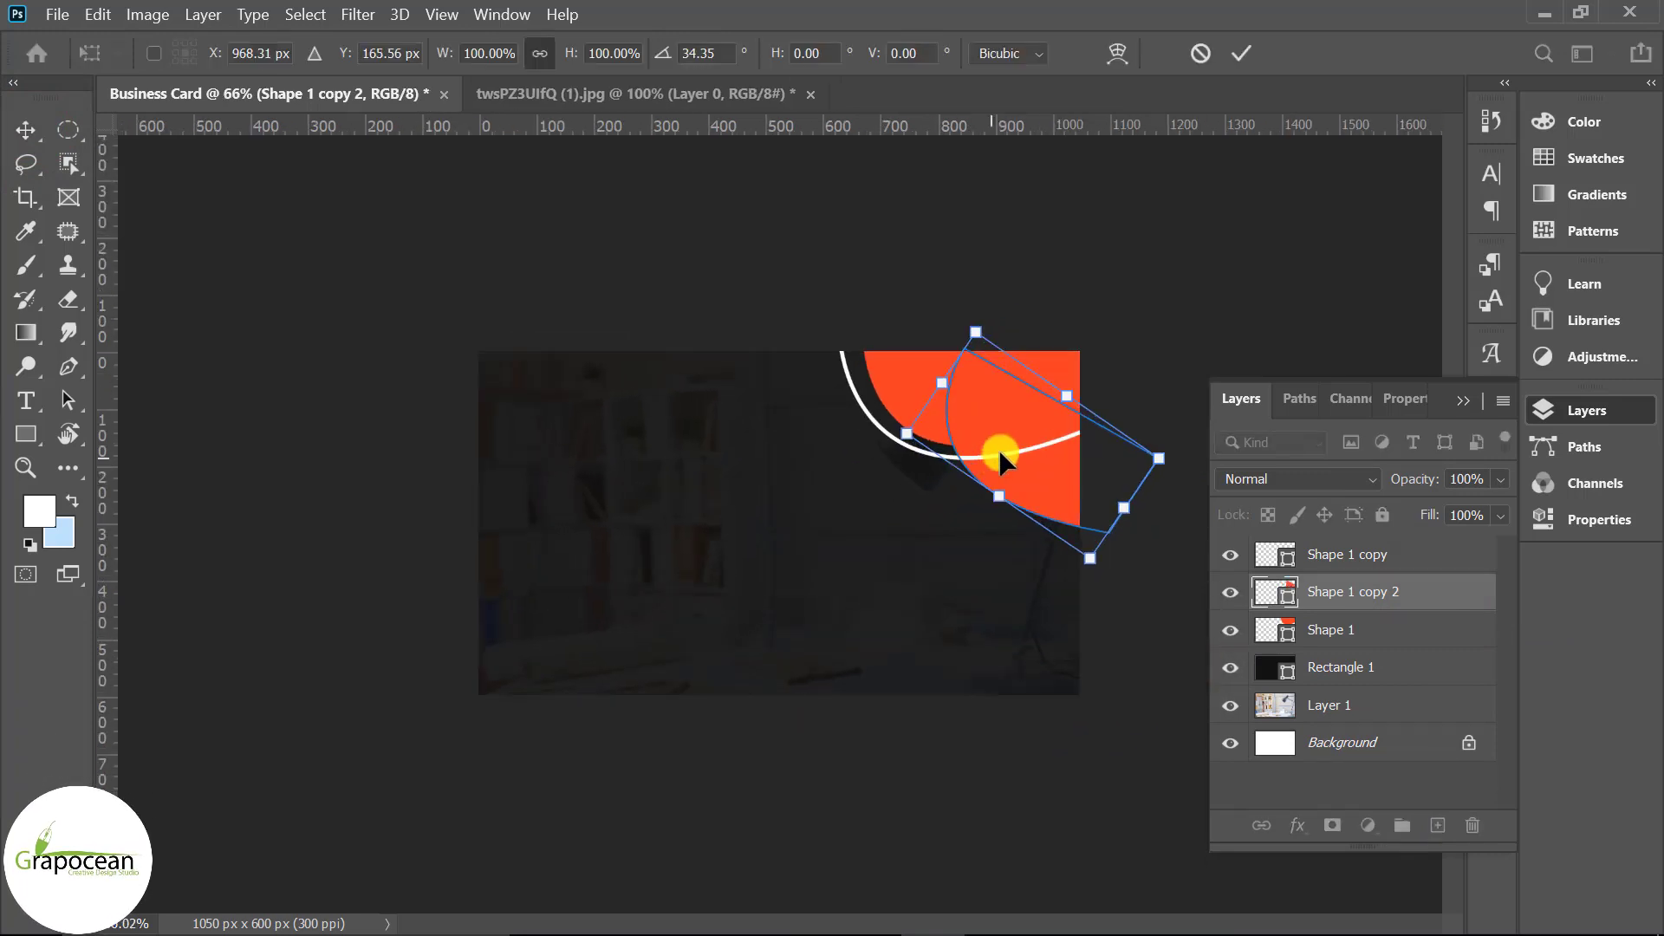
pyautogui.moveTo(994, 390); pyautogui.dragTo(1008, 382)
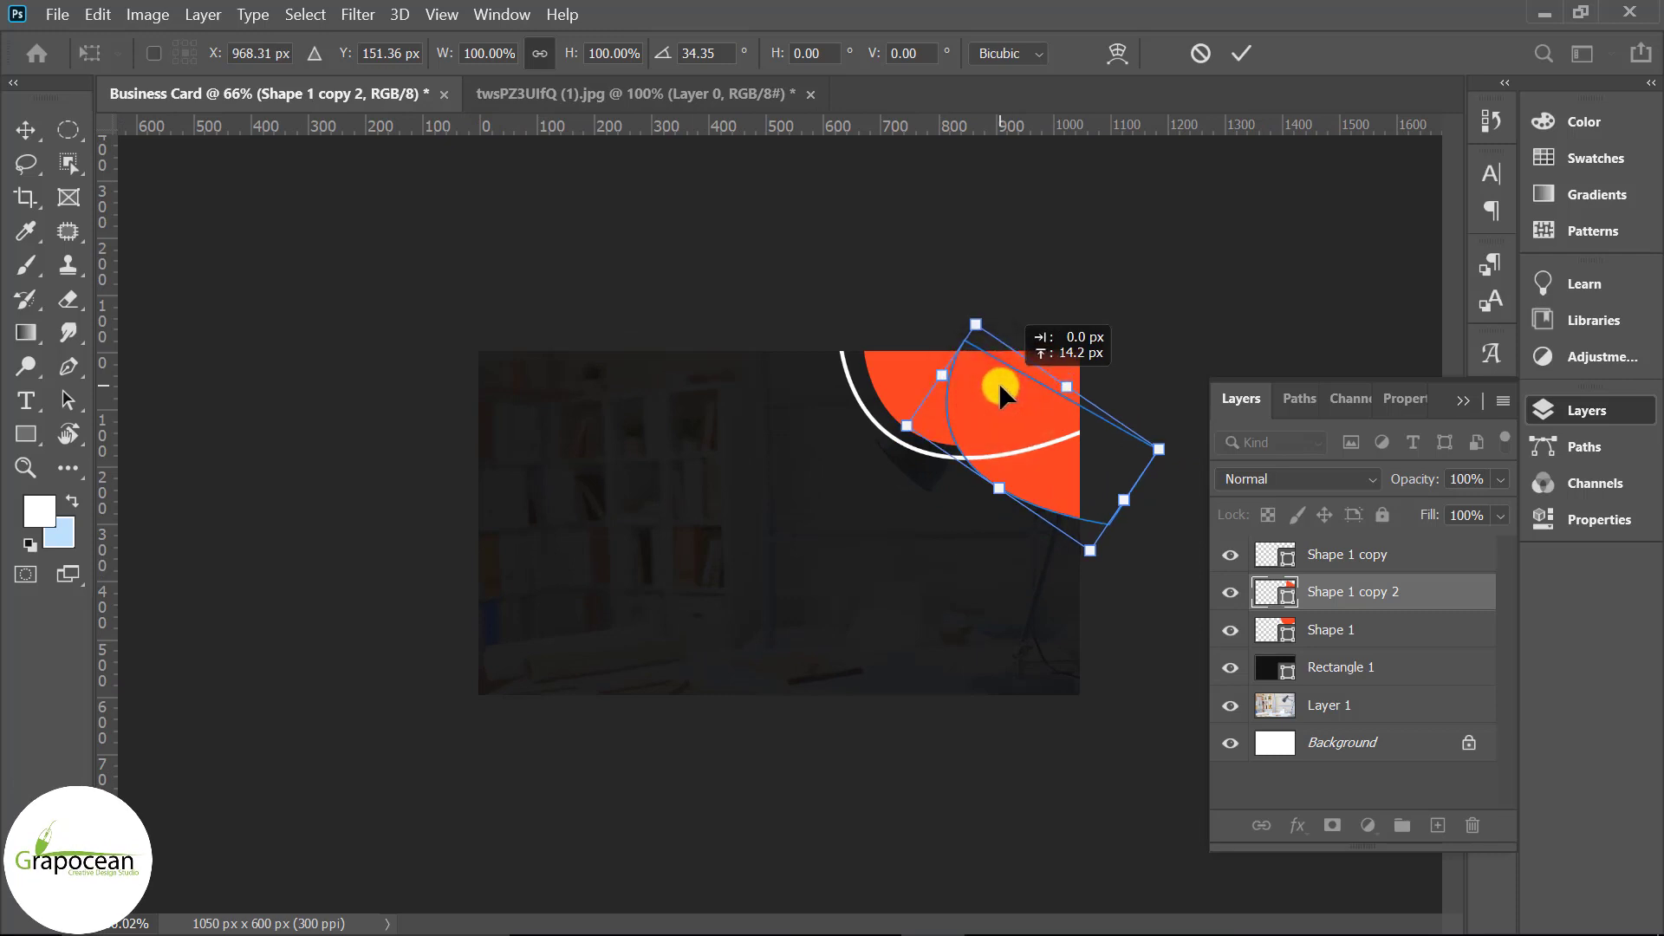
pyautogui.click(1241, 53)
# Duplicate the white curve slightly lower and to the right.
pyautogui.click(969, 459)
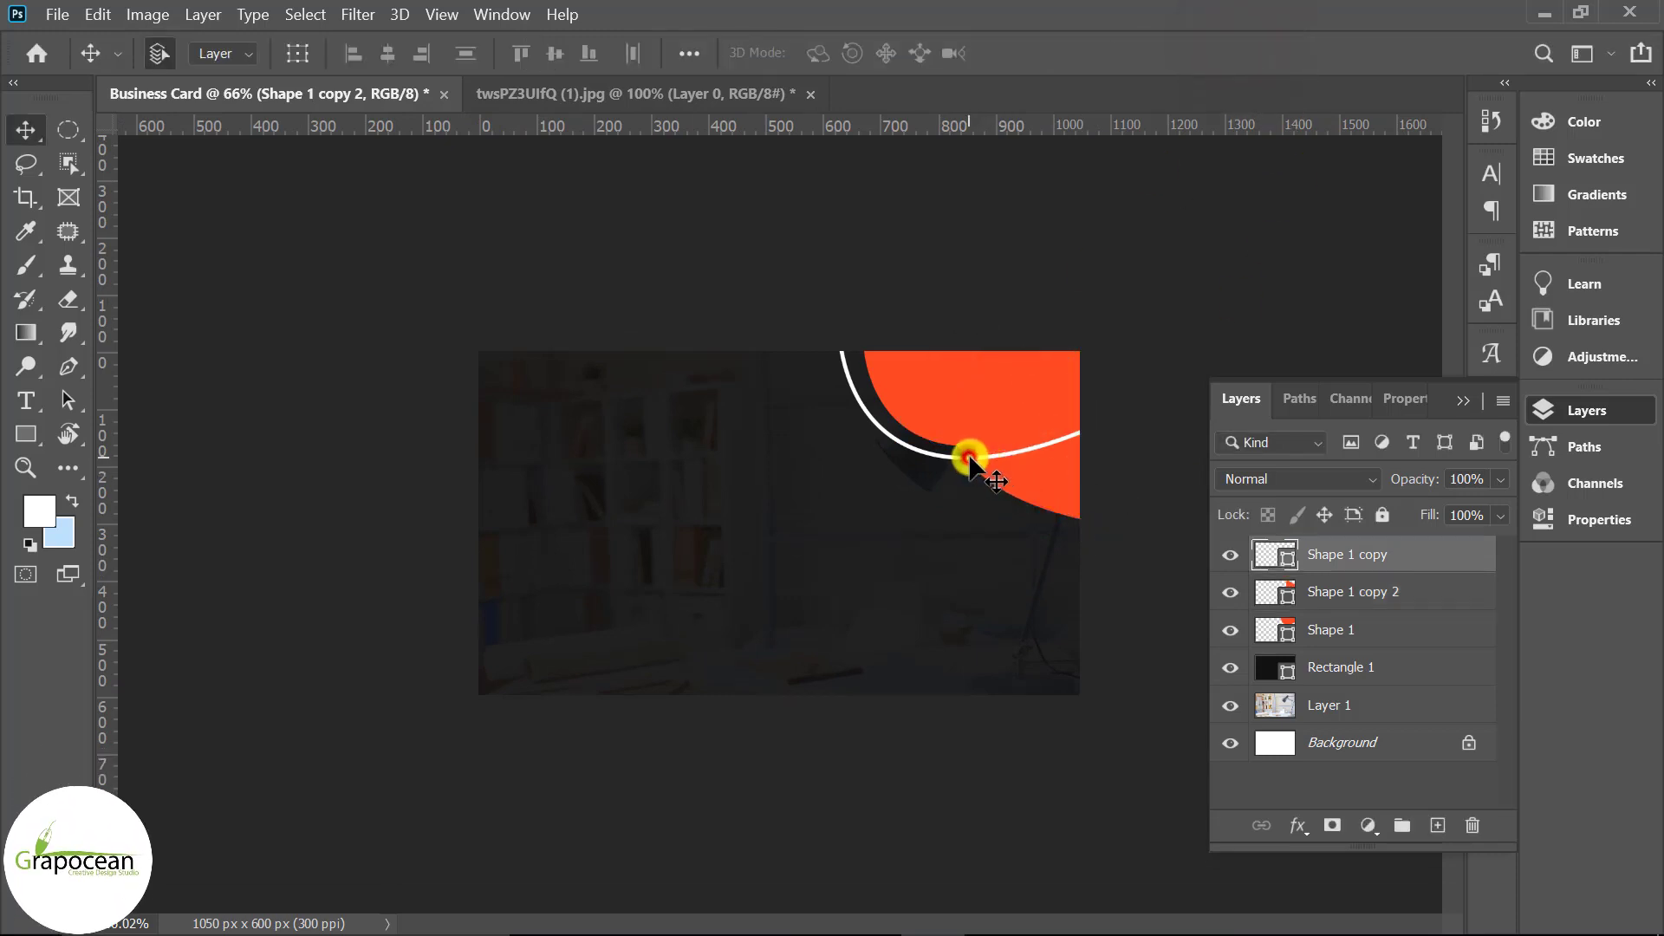
pyautogui.moveTo(1075, 508)
pyautogui.mouseDown()
pyautogui.moveTo(1046, 509)
pyautogui.moveTo(1029, 613)
pyautogui.mouseUp()
pyautogui.scroll(-3, 1064, 562)
# Rotate the duplicated white curve about 30° and stretch it across the orange corner.
pyautogui.hotkey('ctrl', 't')
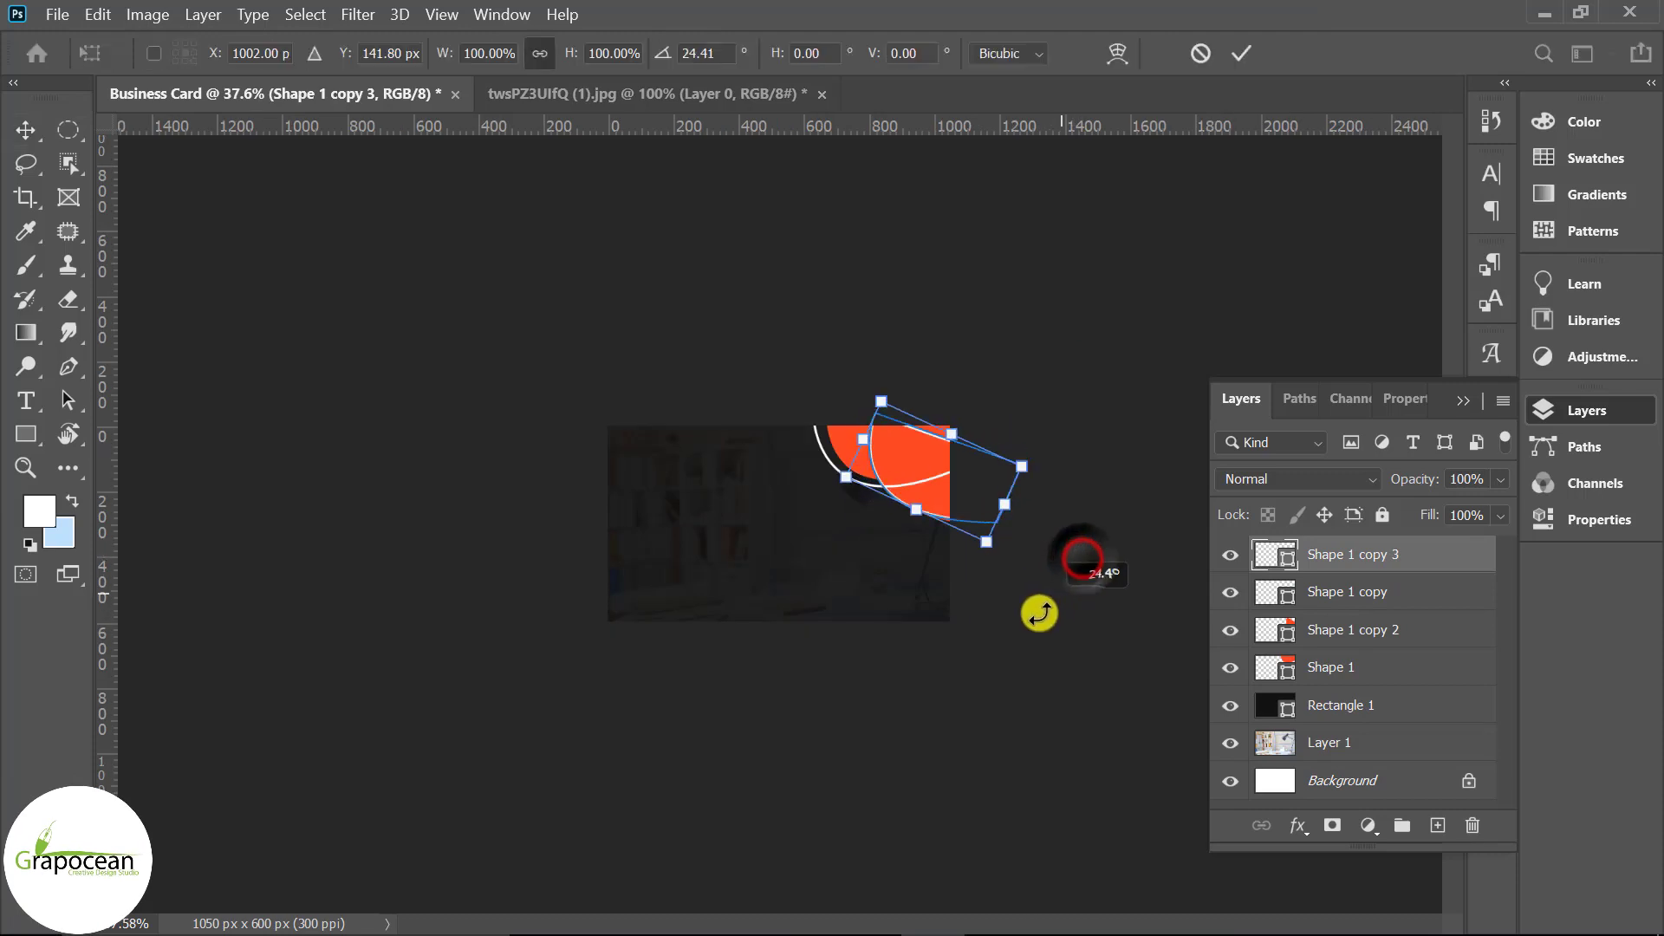
pyautogui.scroll(2, 975, 420)
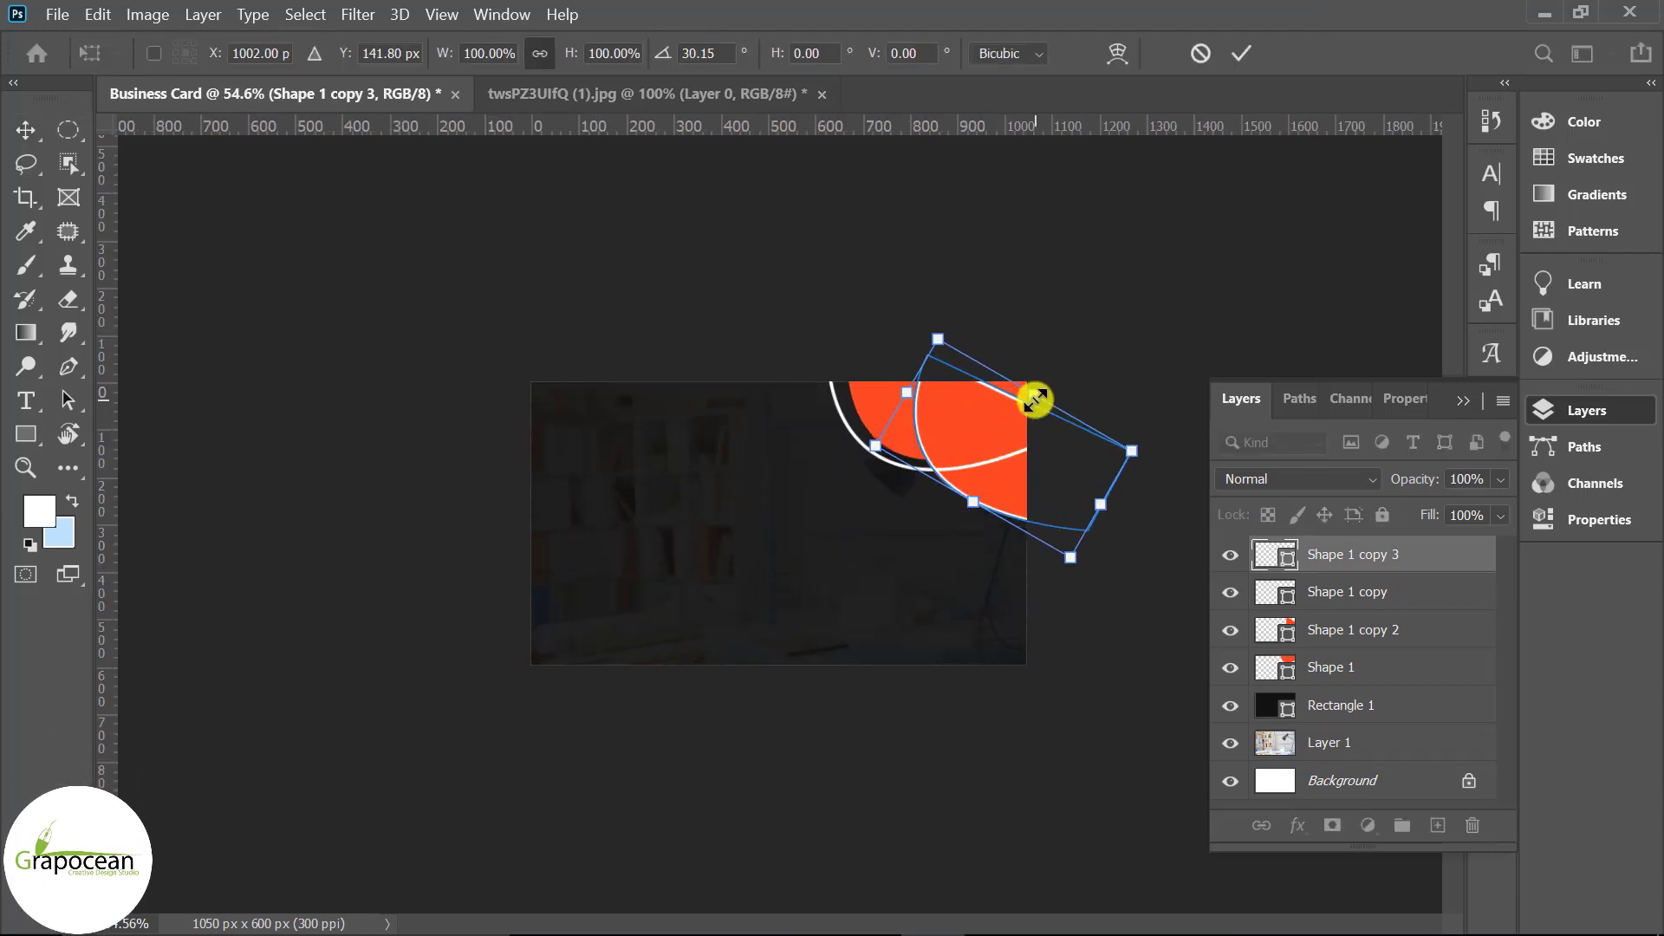
pyautogui.moveTo(1034, 395); pyautogui.dragTo(1073, 356)
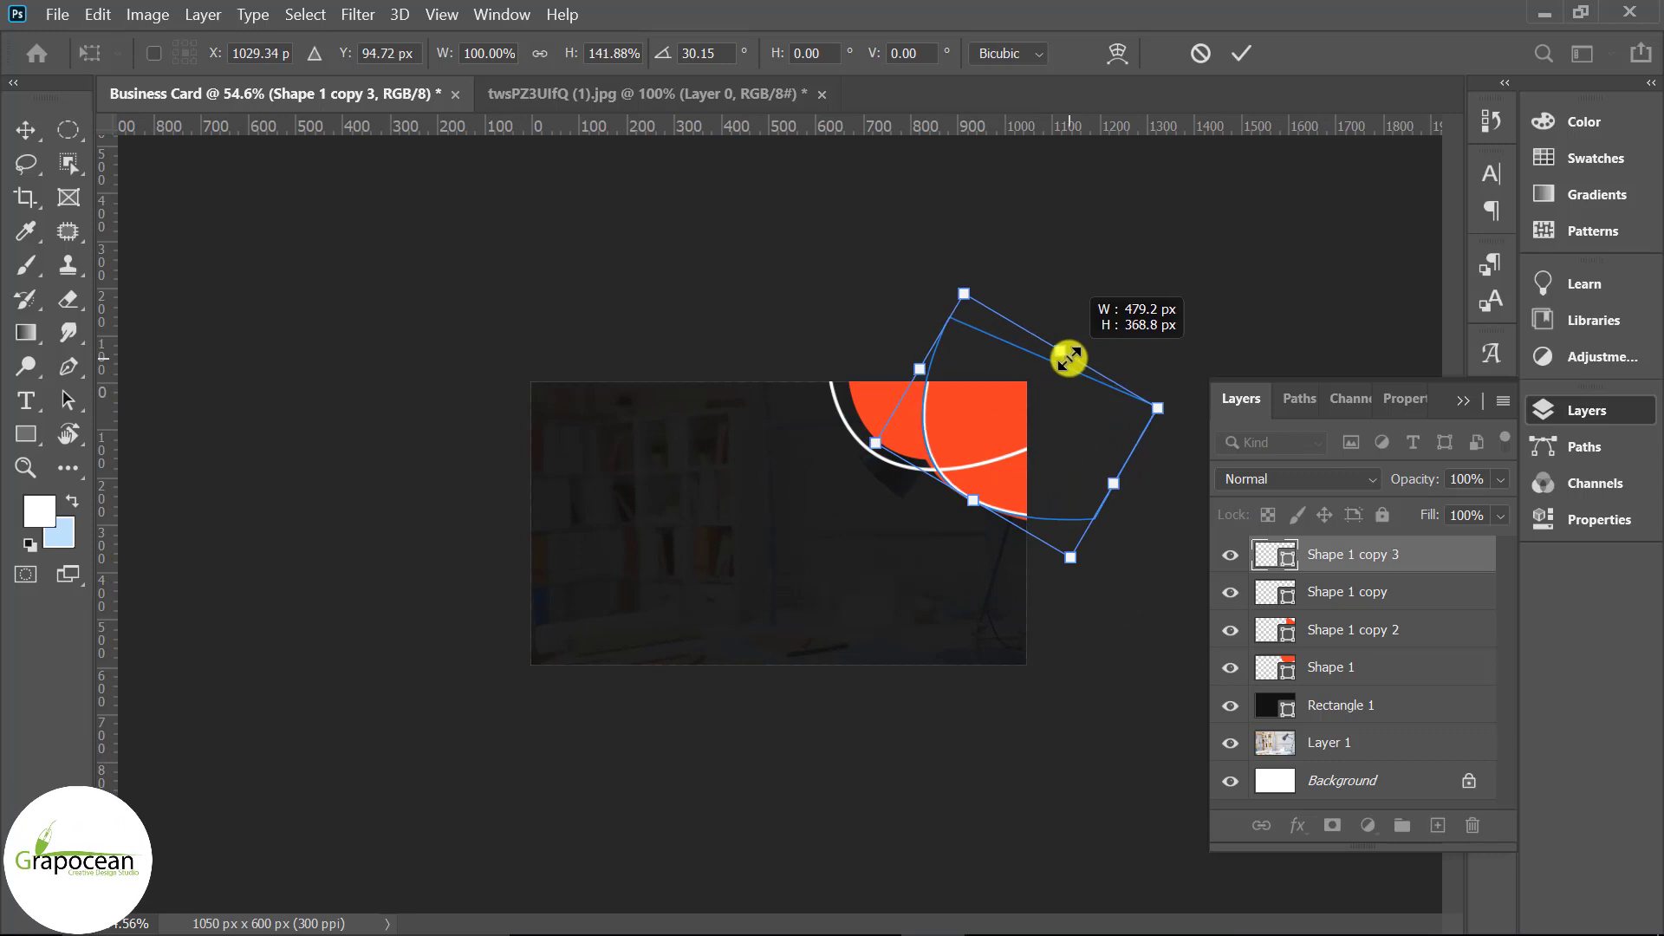
pyautogui.click(1242, 52)
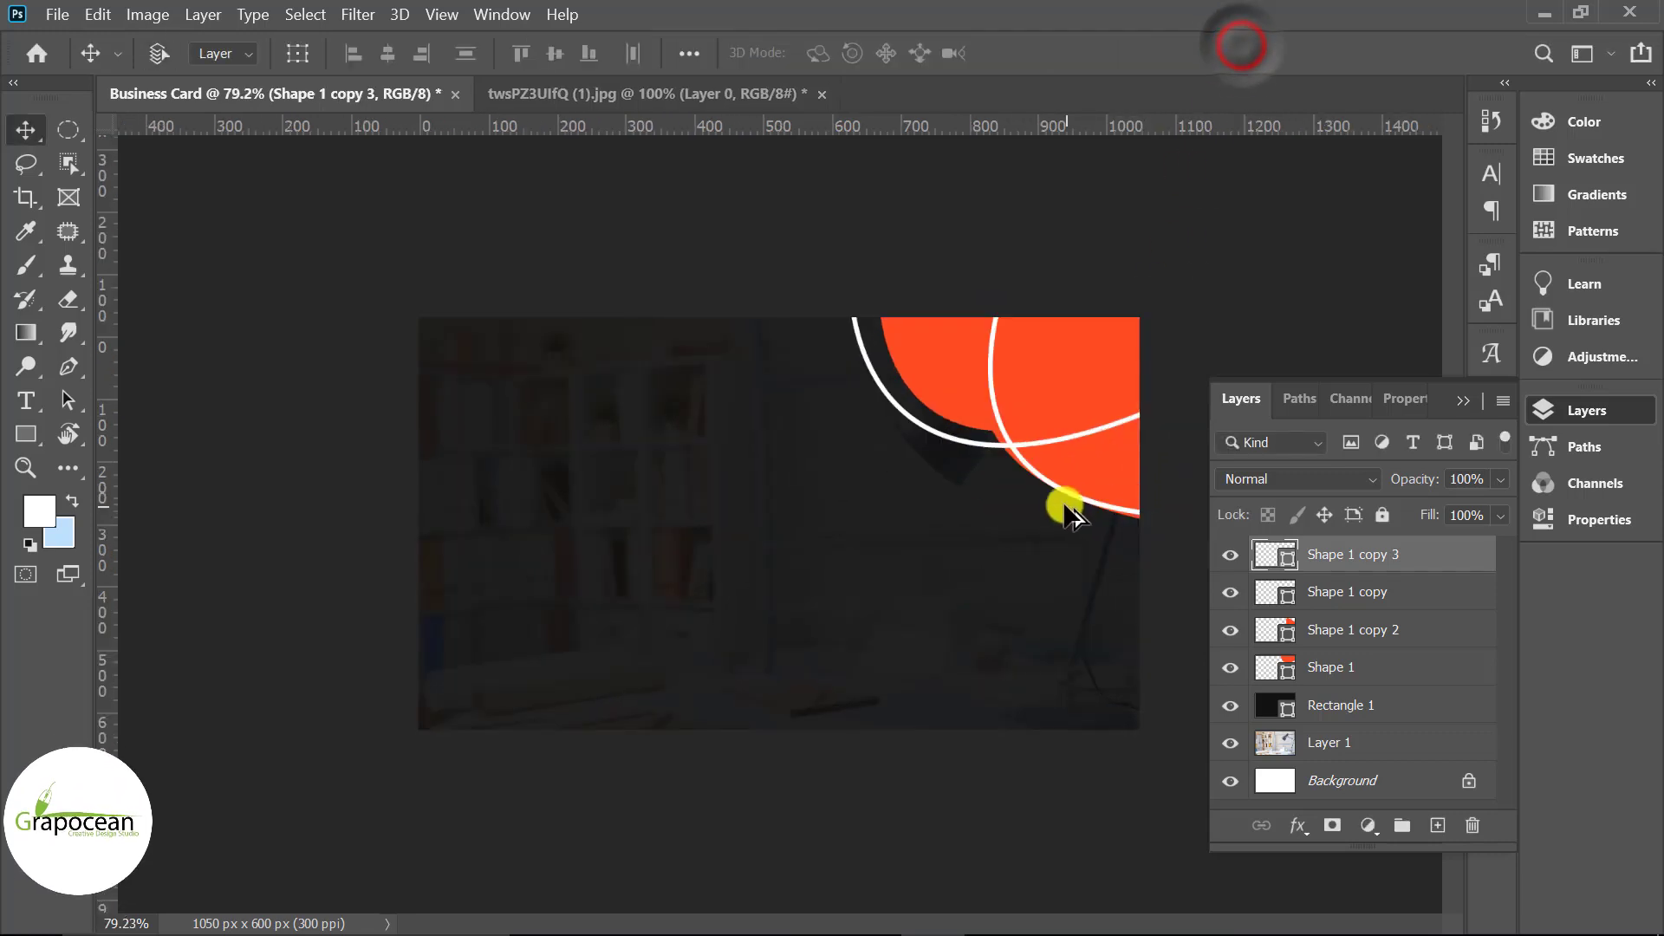
pyautogui.click(1049, 455)
pyautogui.click(1232, 631)
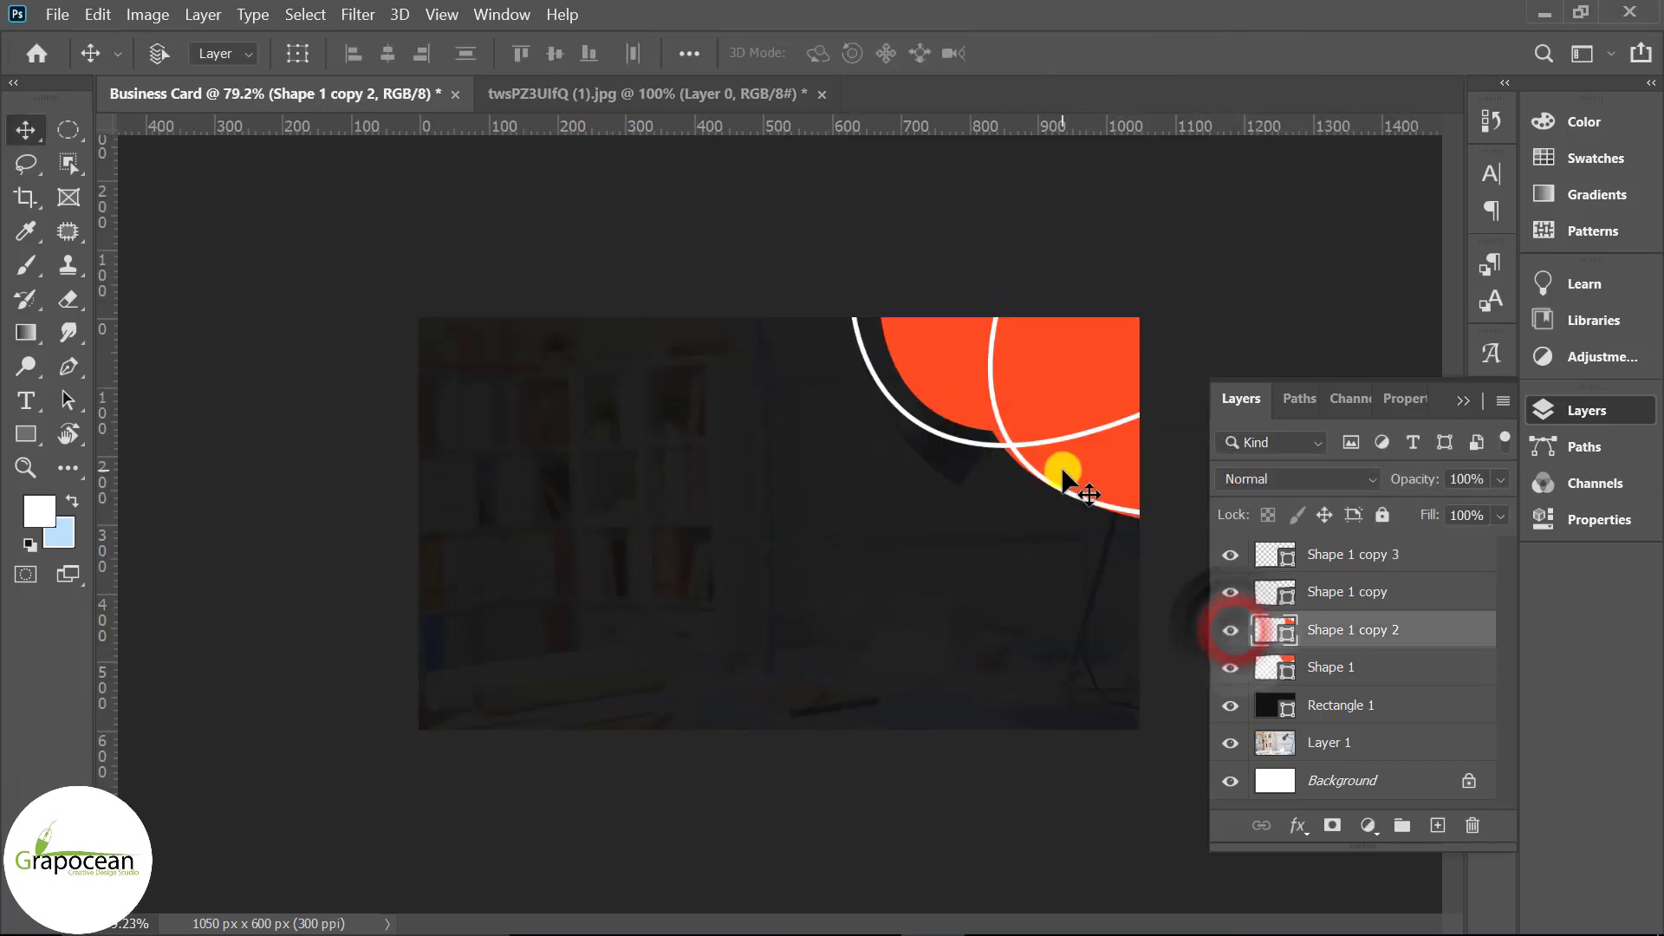
# Scale and distort Shape 1 copy 2 so it fills the top-right corner under the white curves.
pyautogui.hotkey('ctrl', 't')
pyautogui.moveTo(1231, 300); pyautogui.dragTo(1326, 224)
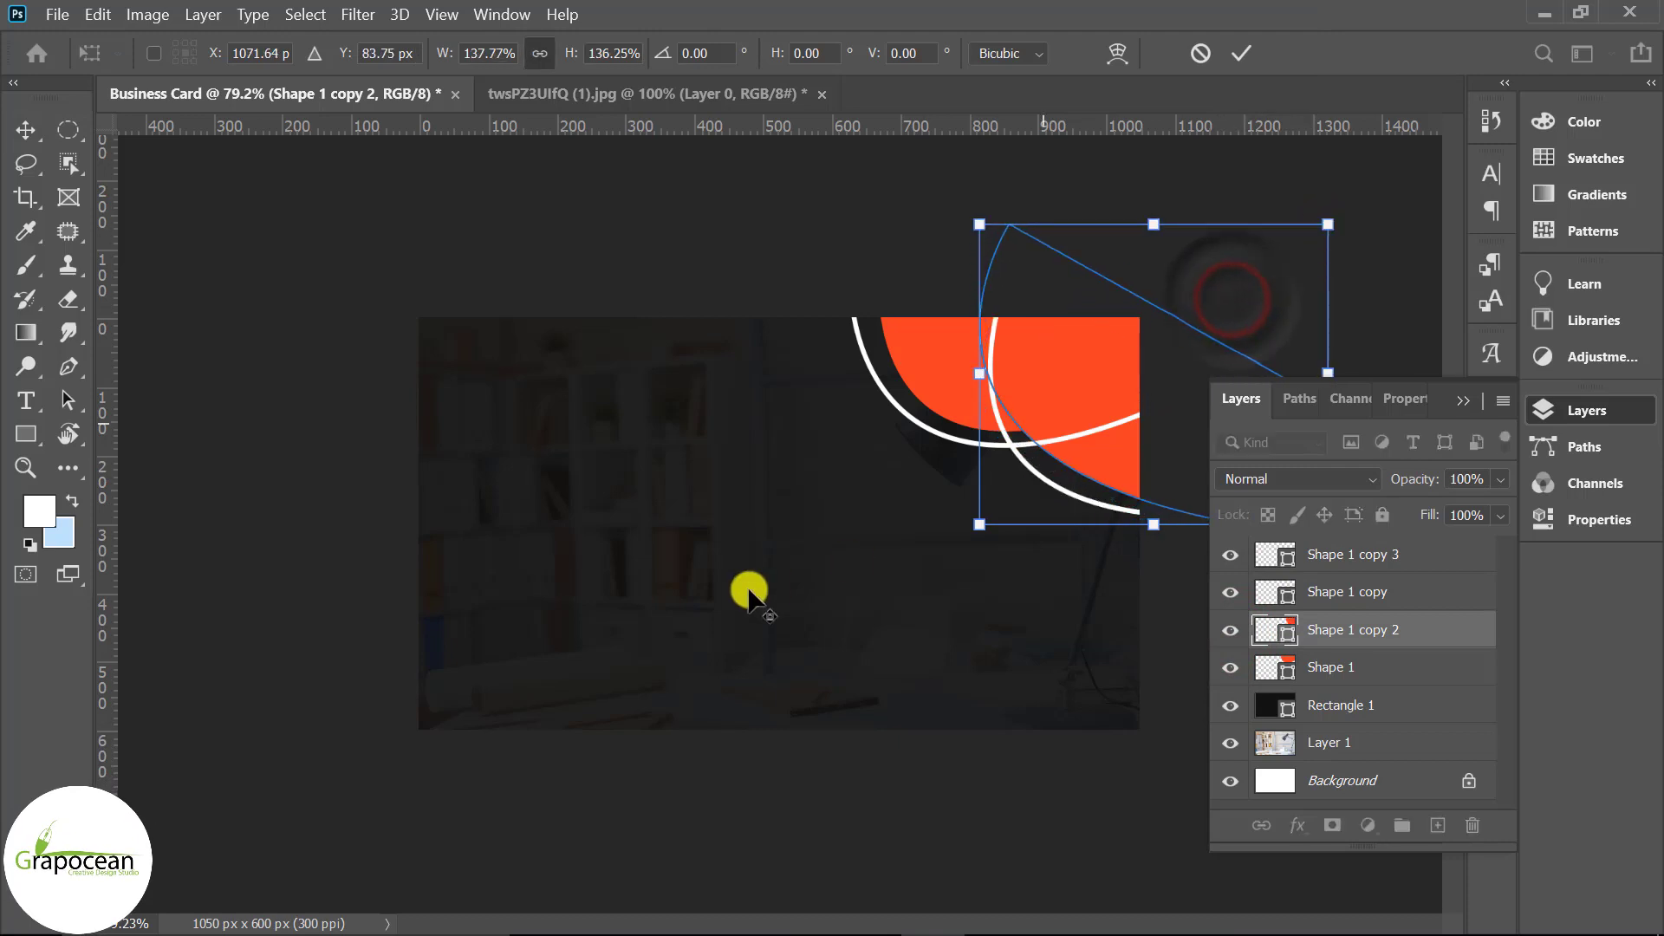
pyautogui.scroll(-3, 763, 573)
pyautogui.moveTo(919, 532); pyautogui.dragTo(912, 549)
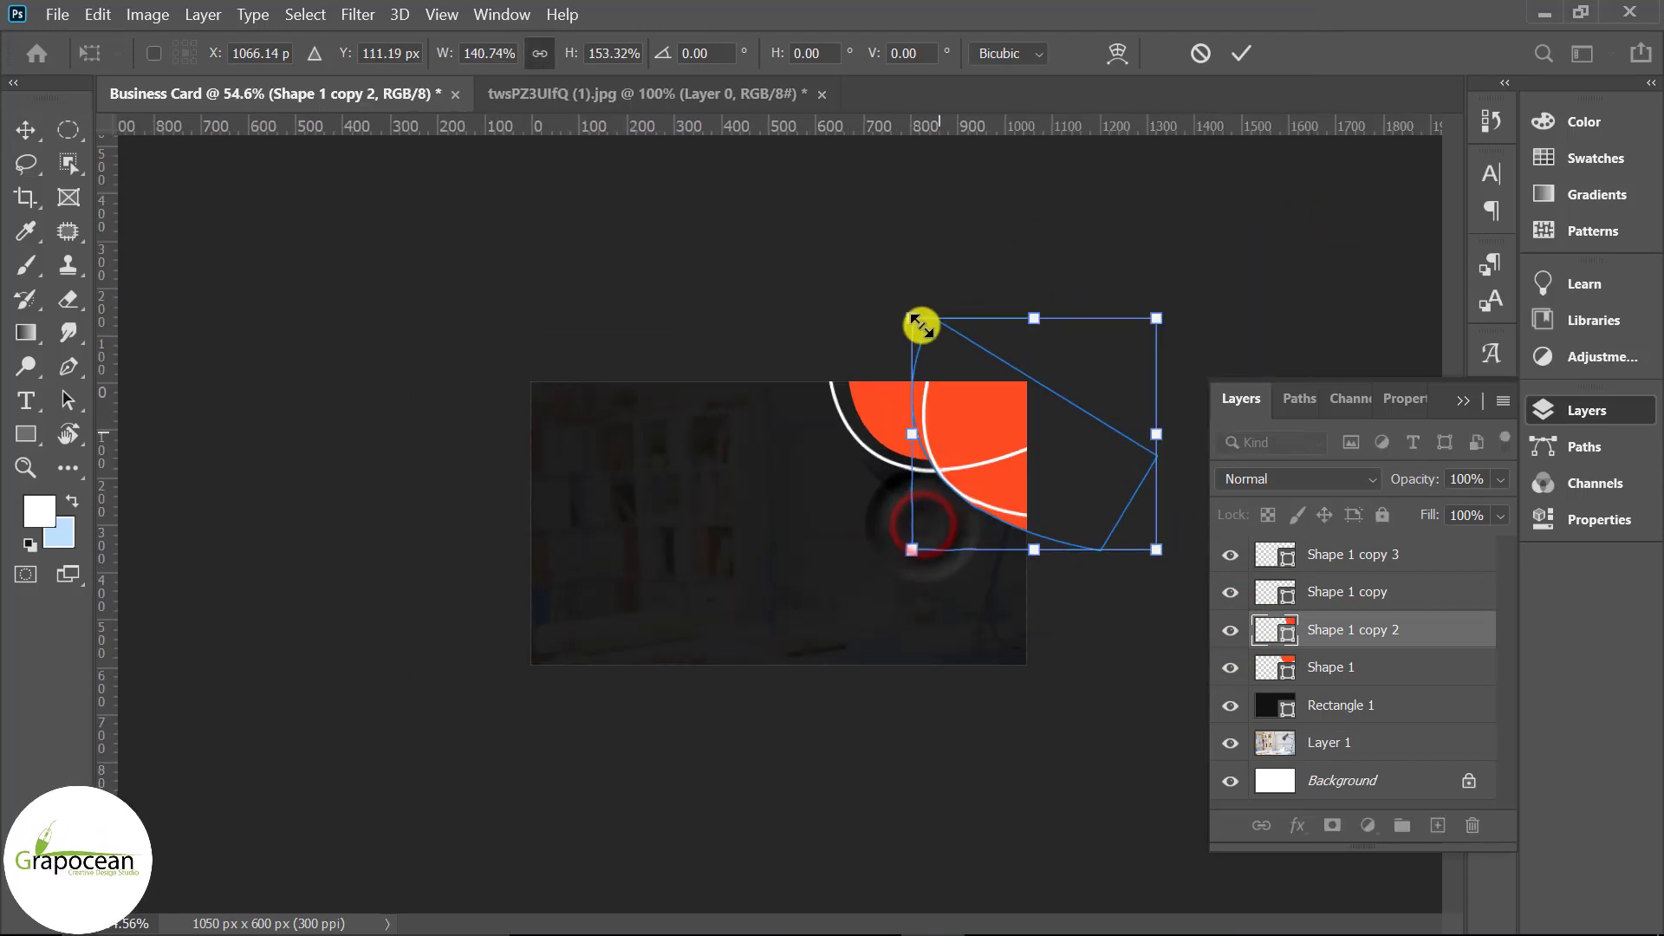
pyautogui.moveTo(911, 317); pyautogui.dragTo(959, 359)
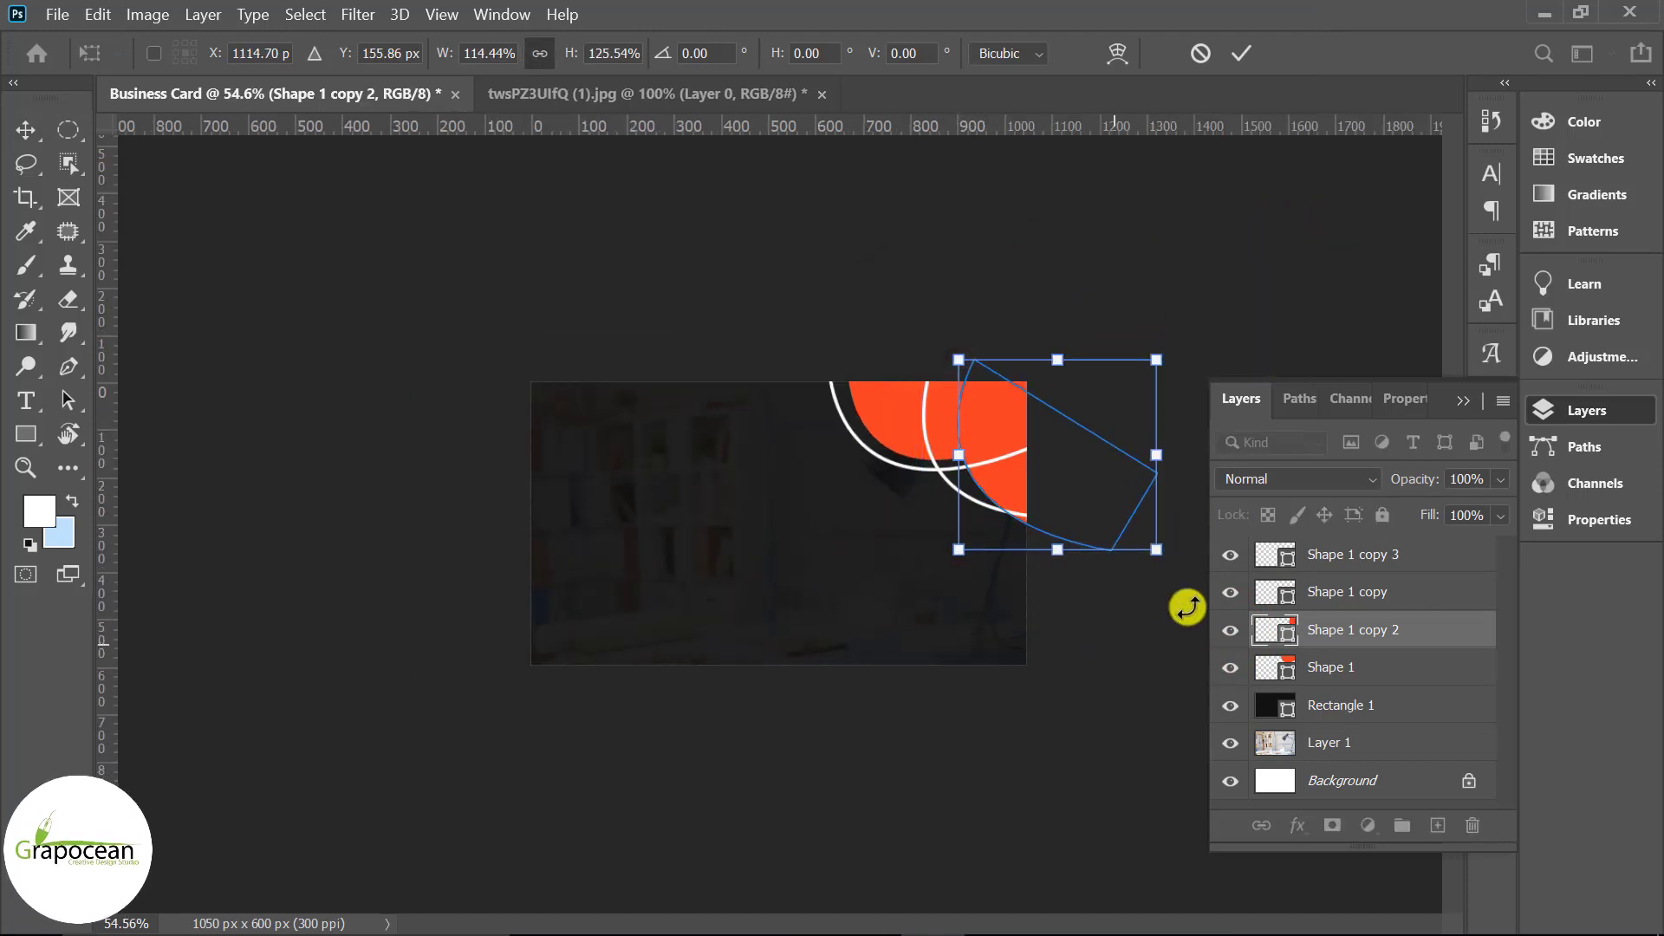
pyautogui.moveTo(1160, 549); pyautogui.dragTo(1108, 521)
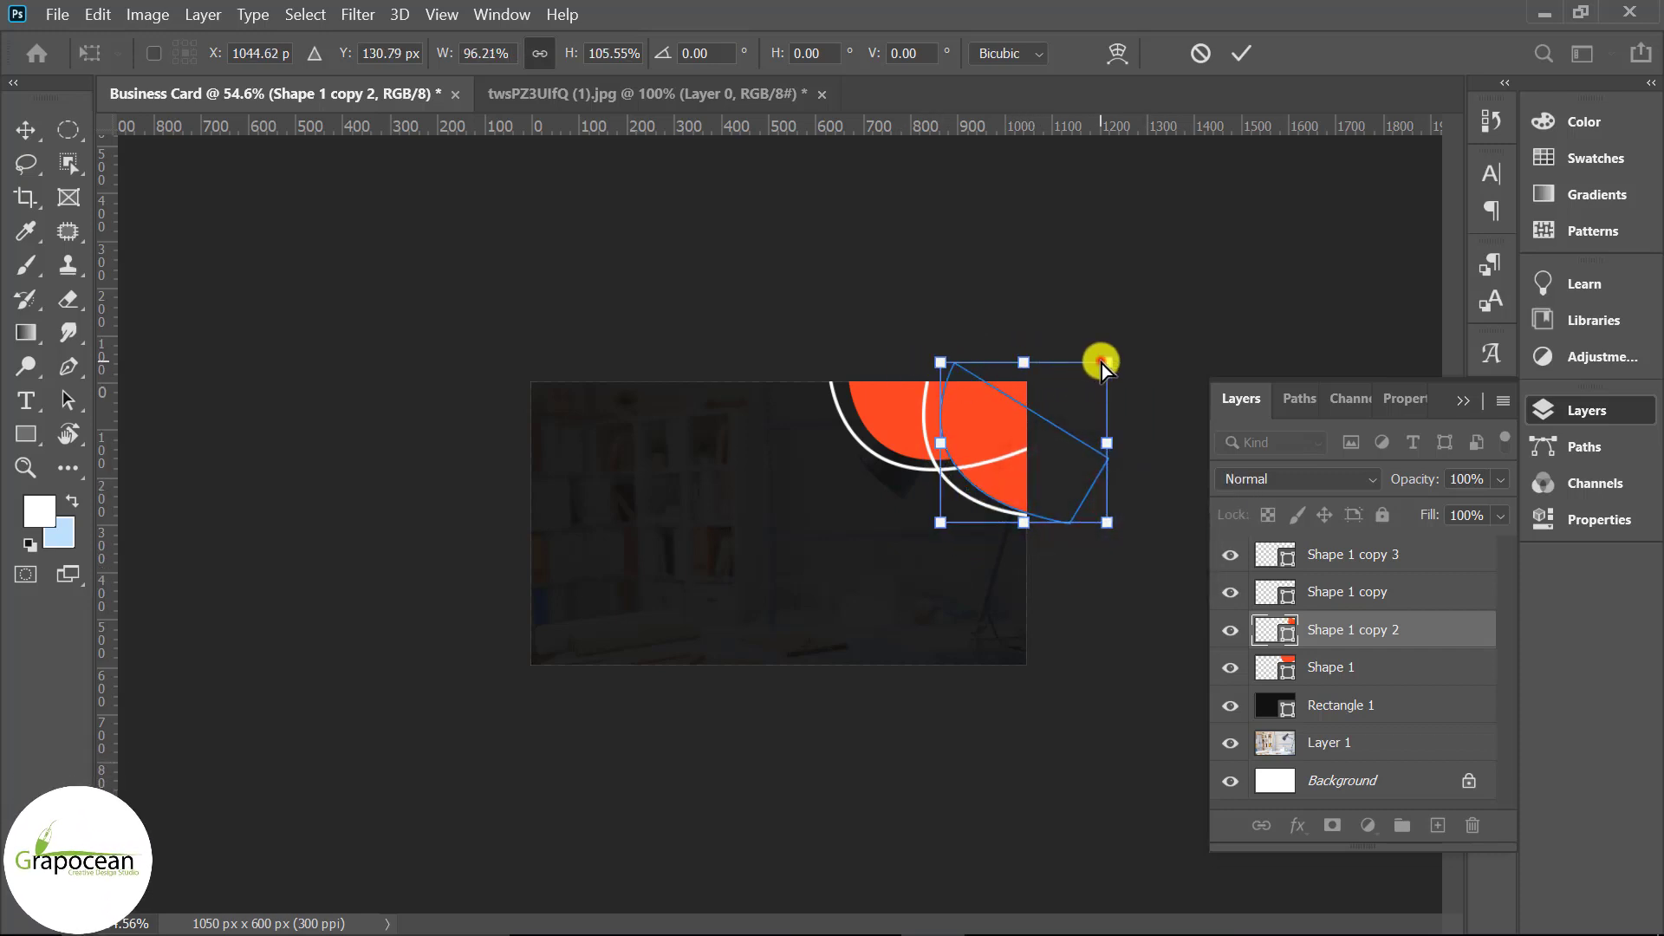
pyautogui.moveTo(1103, 363); pyautogui.dragTo(1165, 325)
pyautogui.moveTo(1054, 347); pyautogui.dragTo(1068, 330)
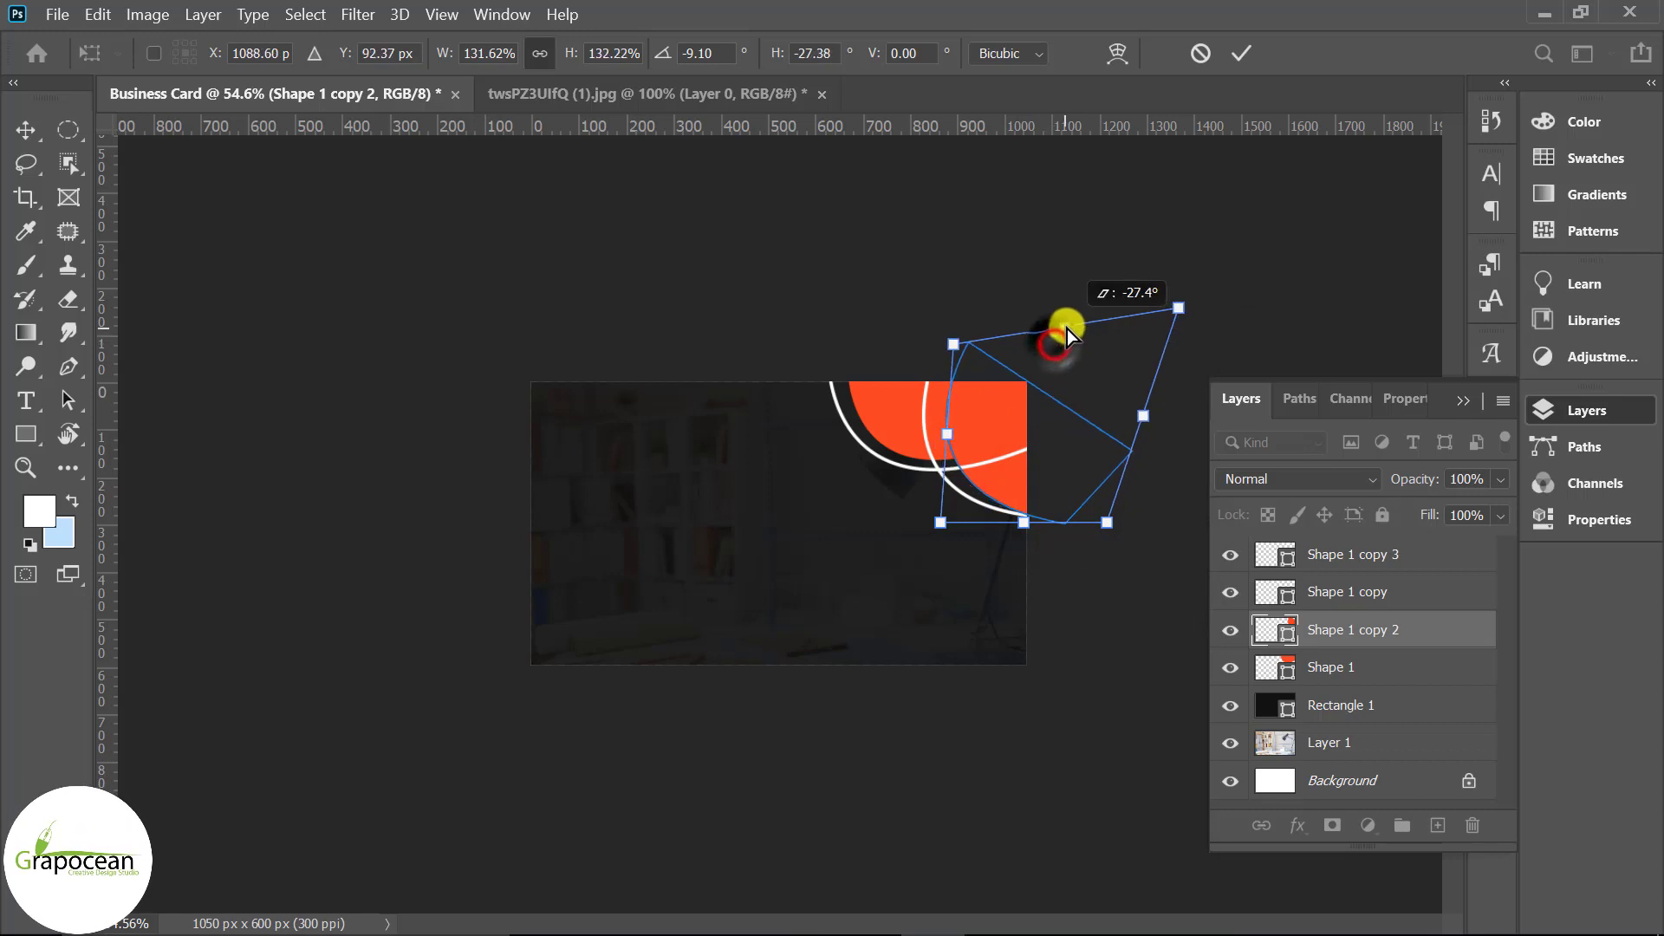
pyautogui.moveTo(995, 464); pyautogui.dragTo(985, 461)
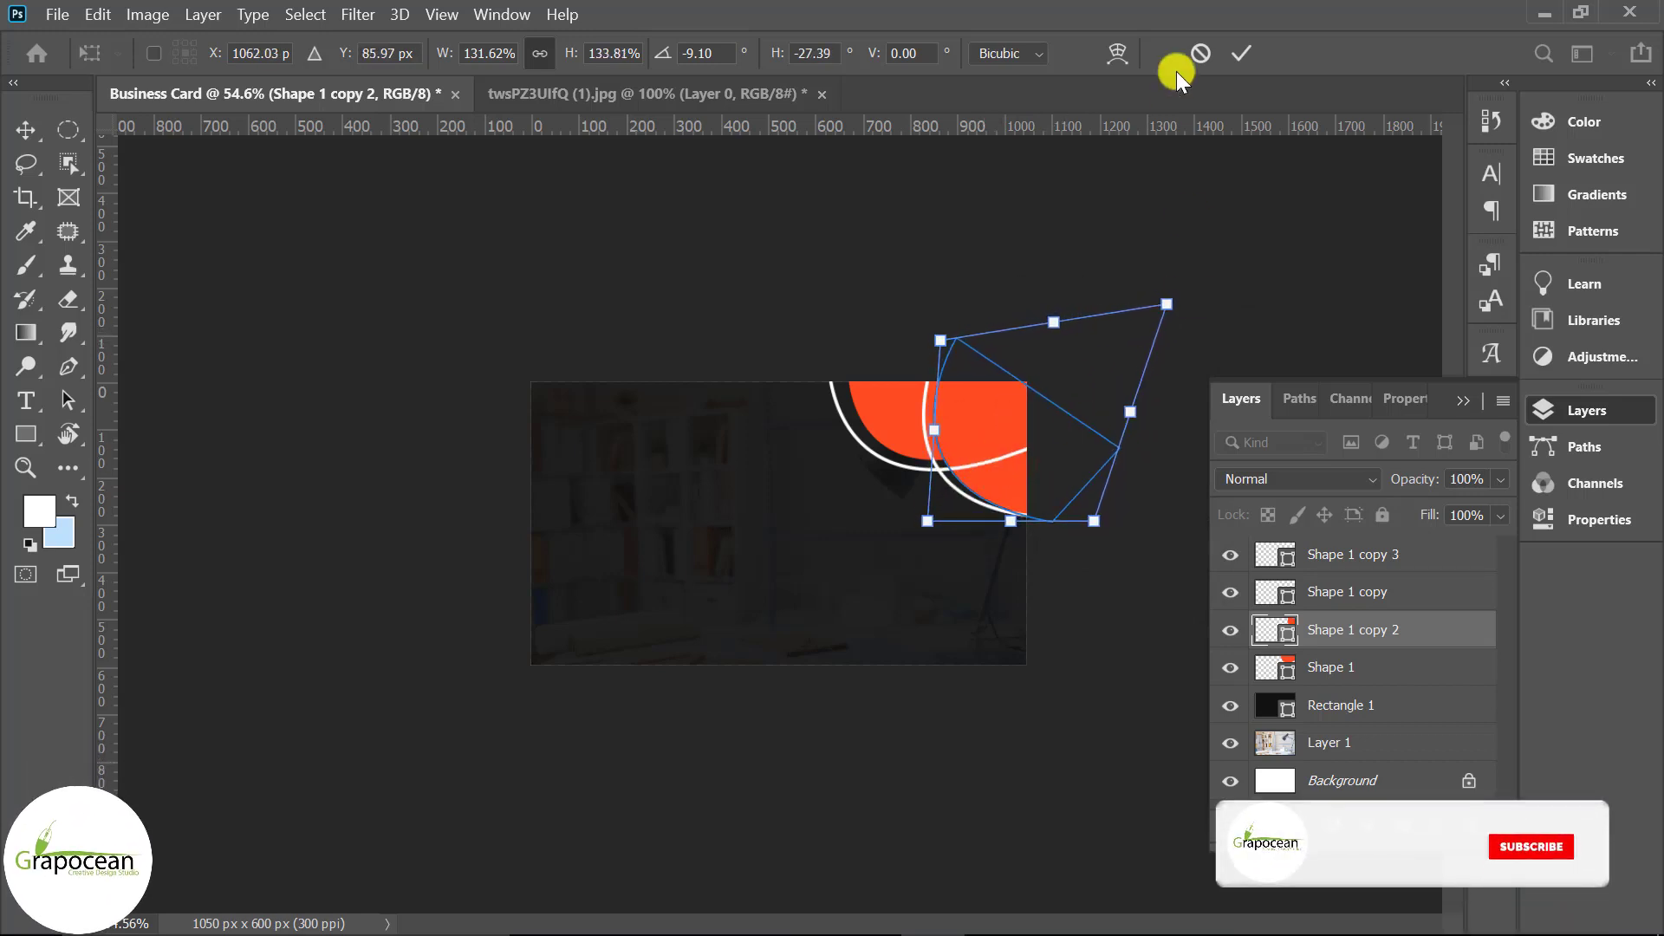
pyautogui.click(1241, 53)
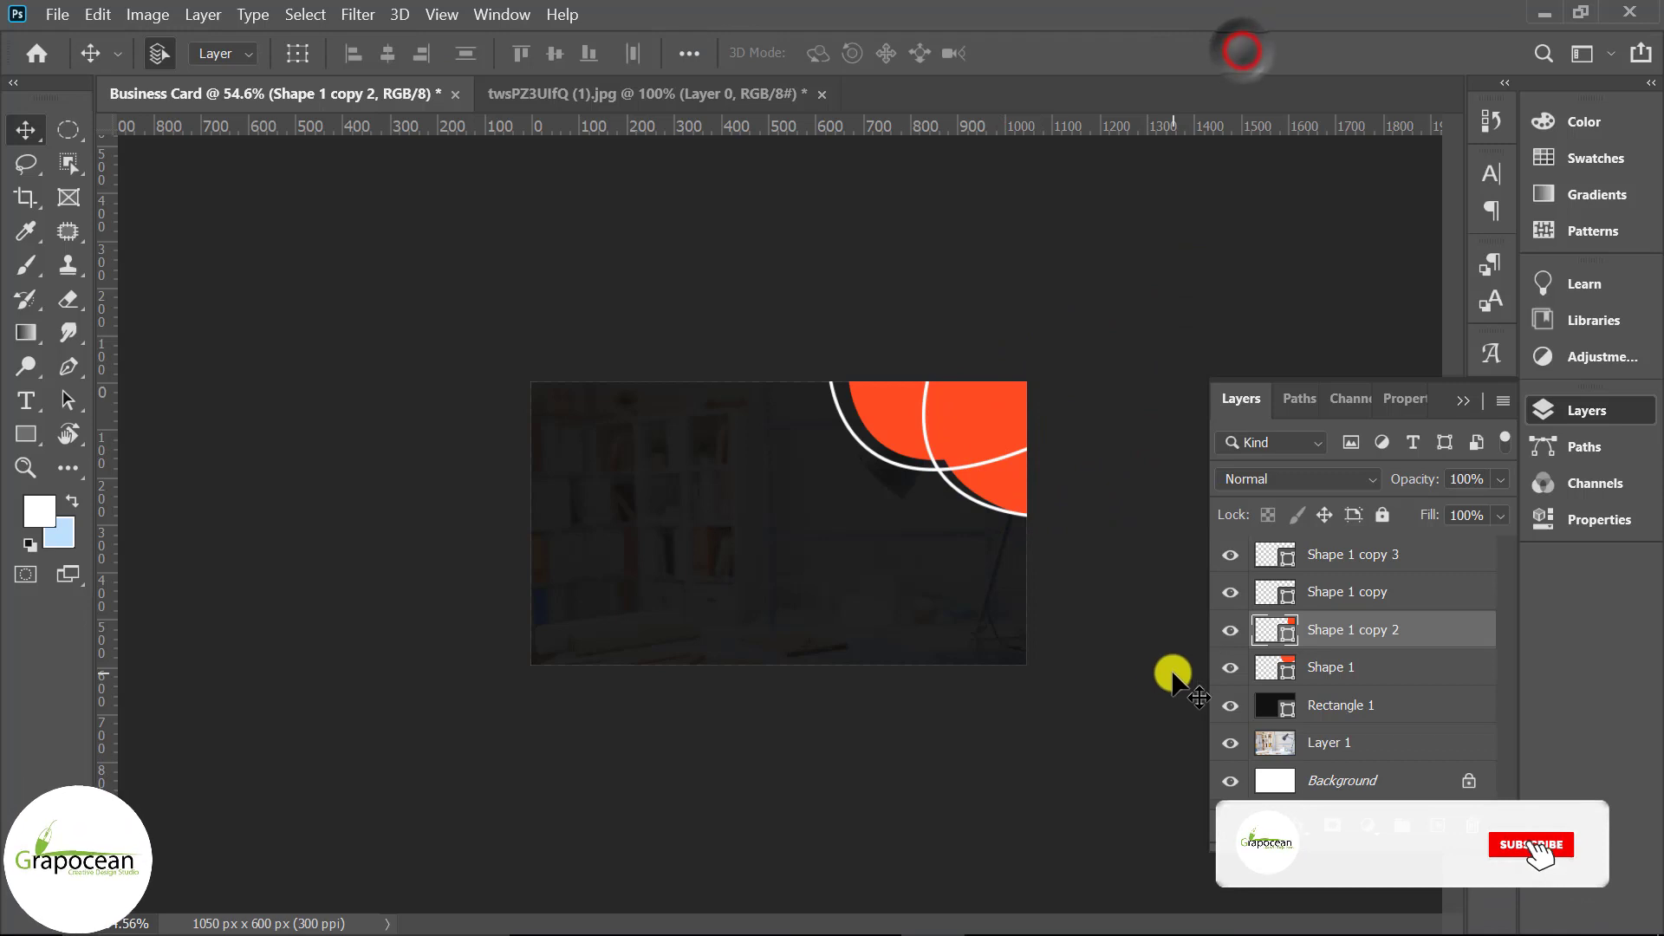
# Recolour the Shape 1 copy 2 fill to the lighter orange ff633e.
pyautogui.doubleClick(1270, 630)
pyautogui.click(1123, 486)
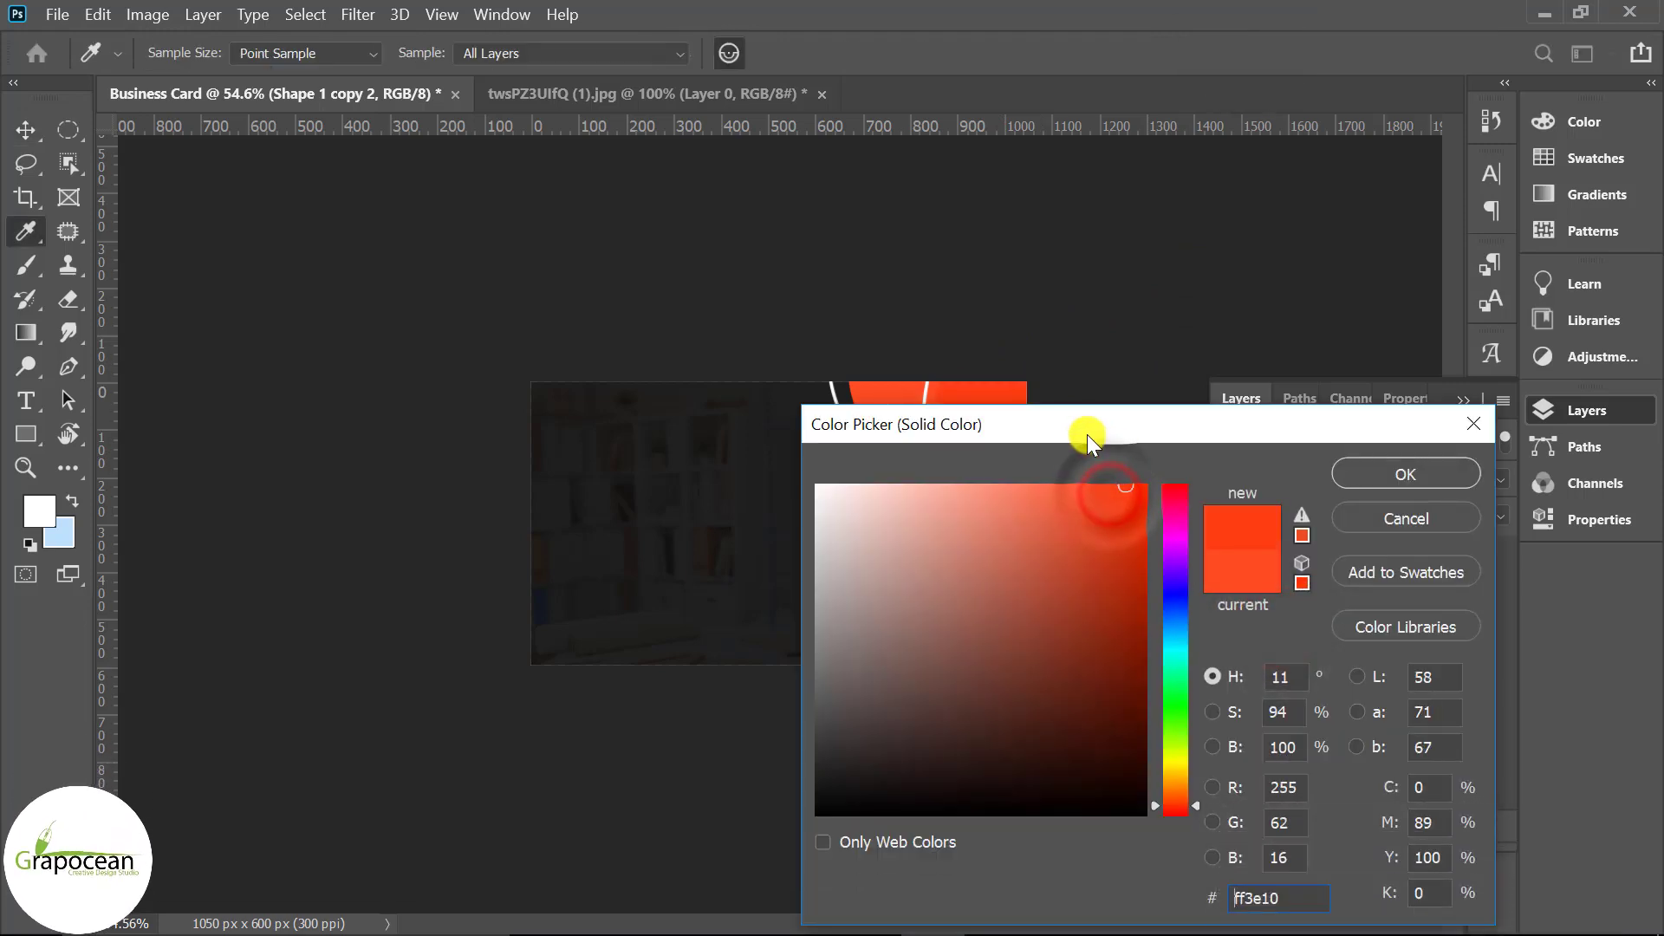
pyautogui.moveTo(1087, 435); pyautogui.dragTo(1264, 449)
pyautogui.click(1238, 498)
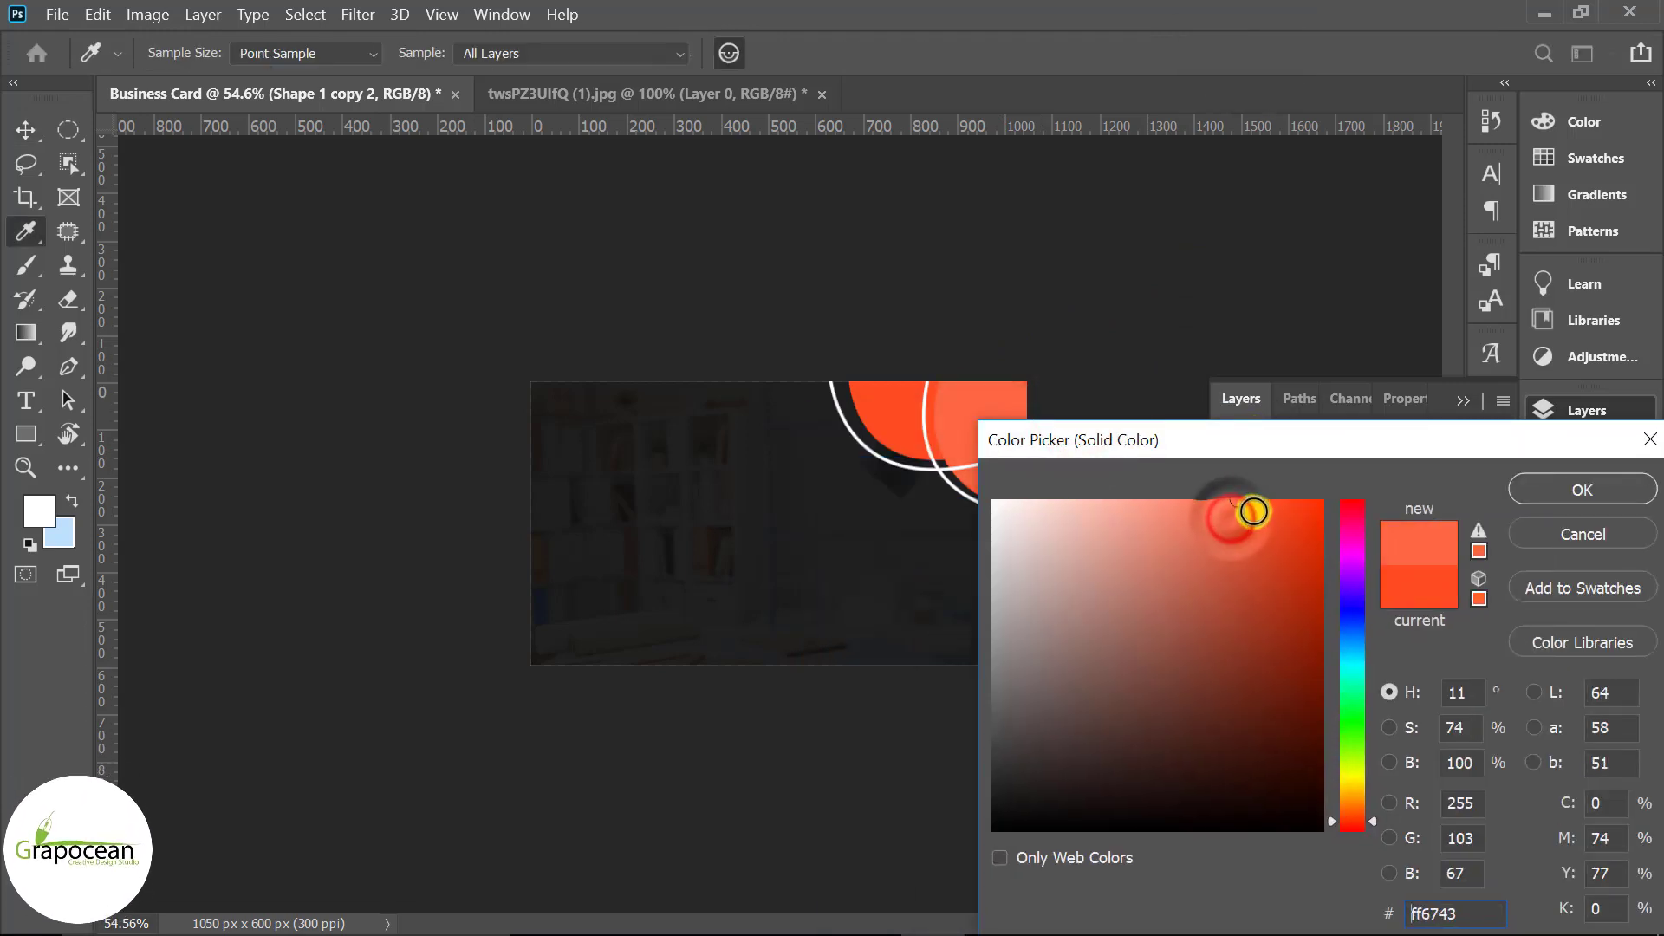
pyautogui.moveTo(1259, 507); pyautogui.dragTo(1210, 472)
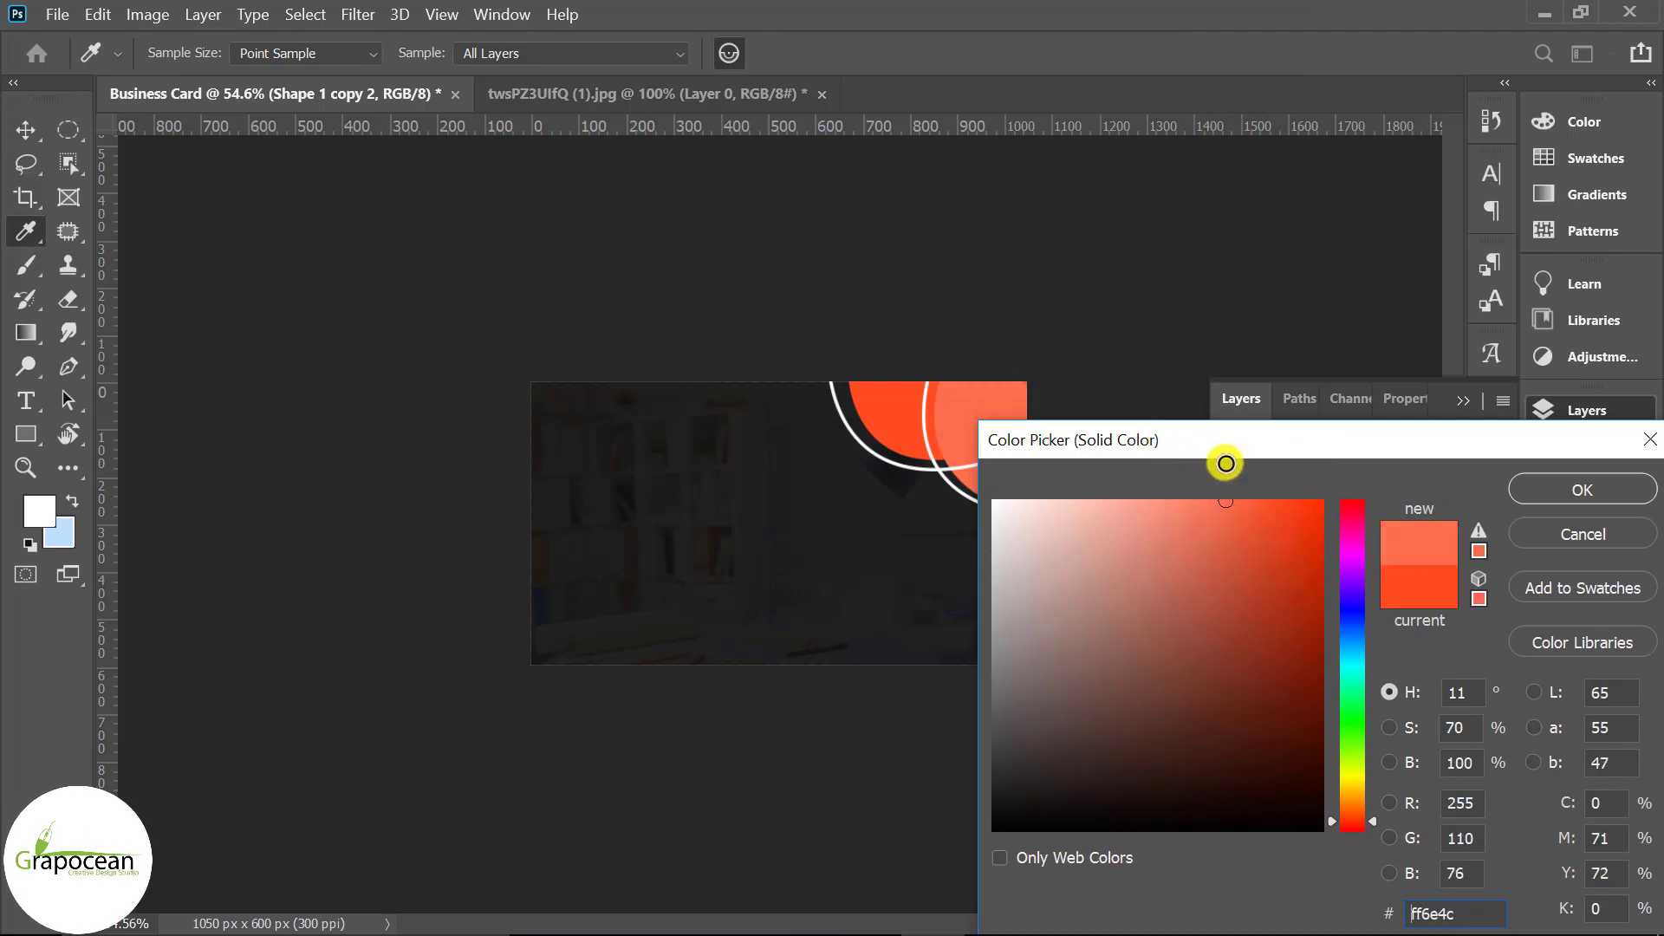
pyautogui.moveTo(1272, 515); pyautogui.dragTo(1247, 473)
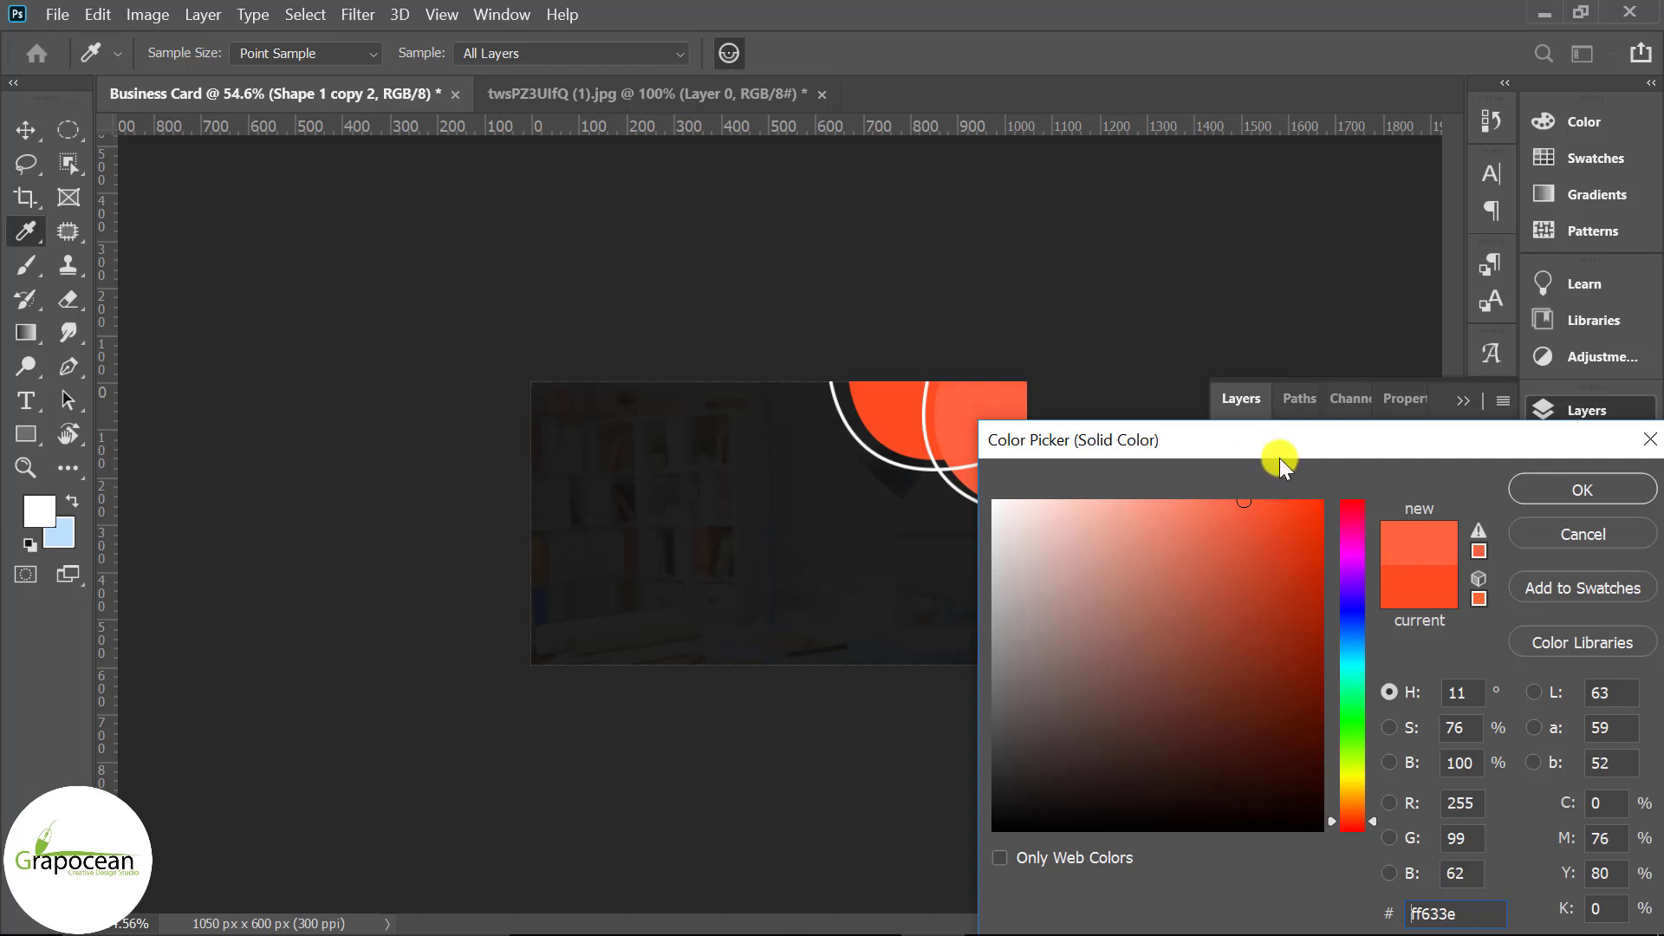
pyautogui.click(1569, 486)
pyautogui.scroll(2, 1057, 689)
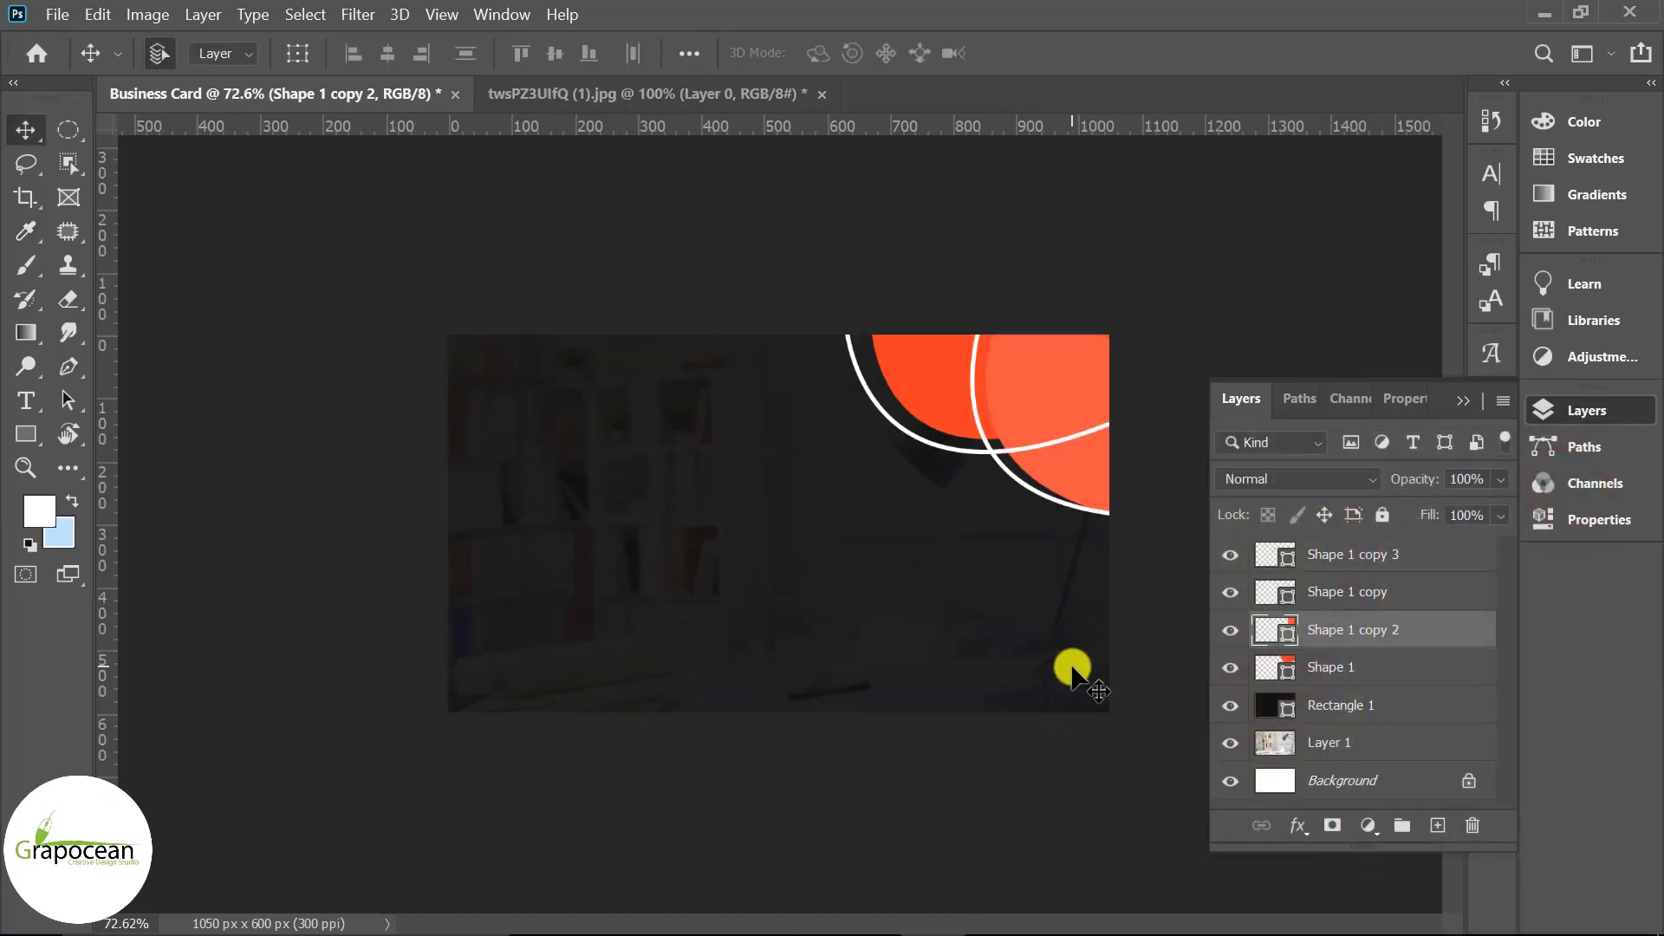
pyautogui.scroll(-2, 1105, 589)
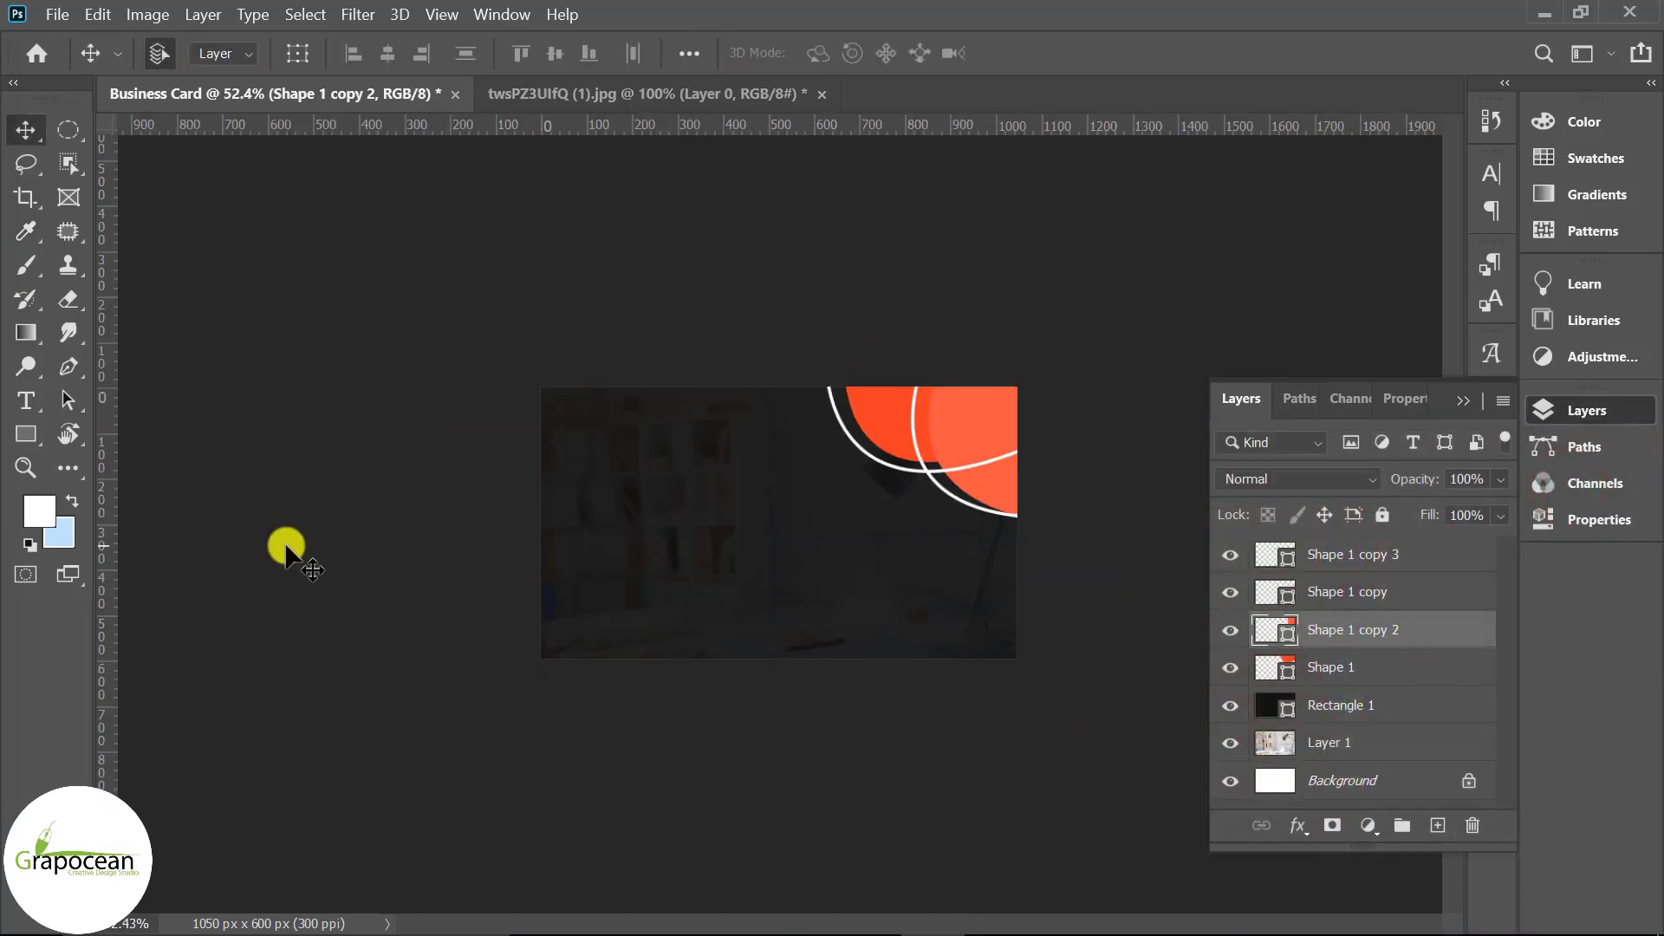
# Draw a 288×288 px ellipse on the card's right edge and fill it with the recent orange.
pyautogui.rightClick(24, 426)
pyautogui.click(149, 480)
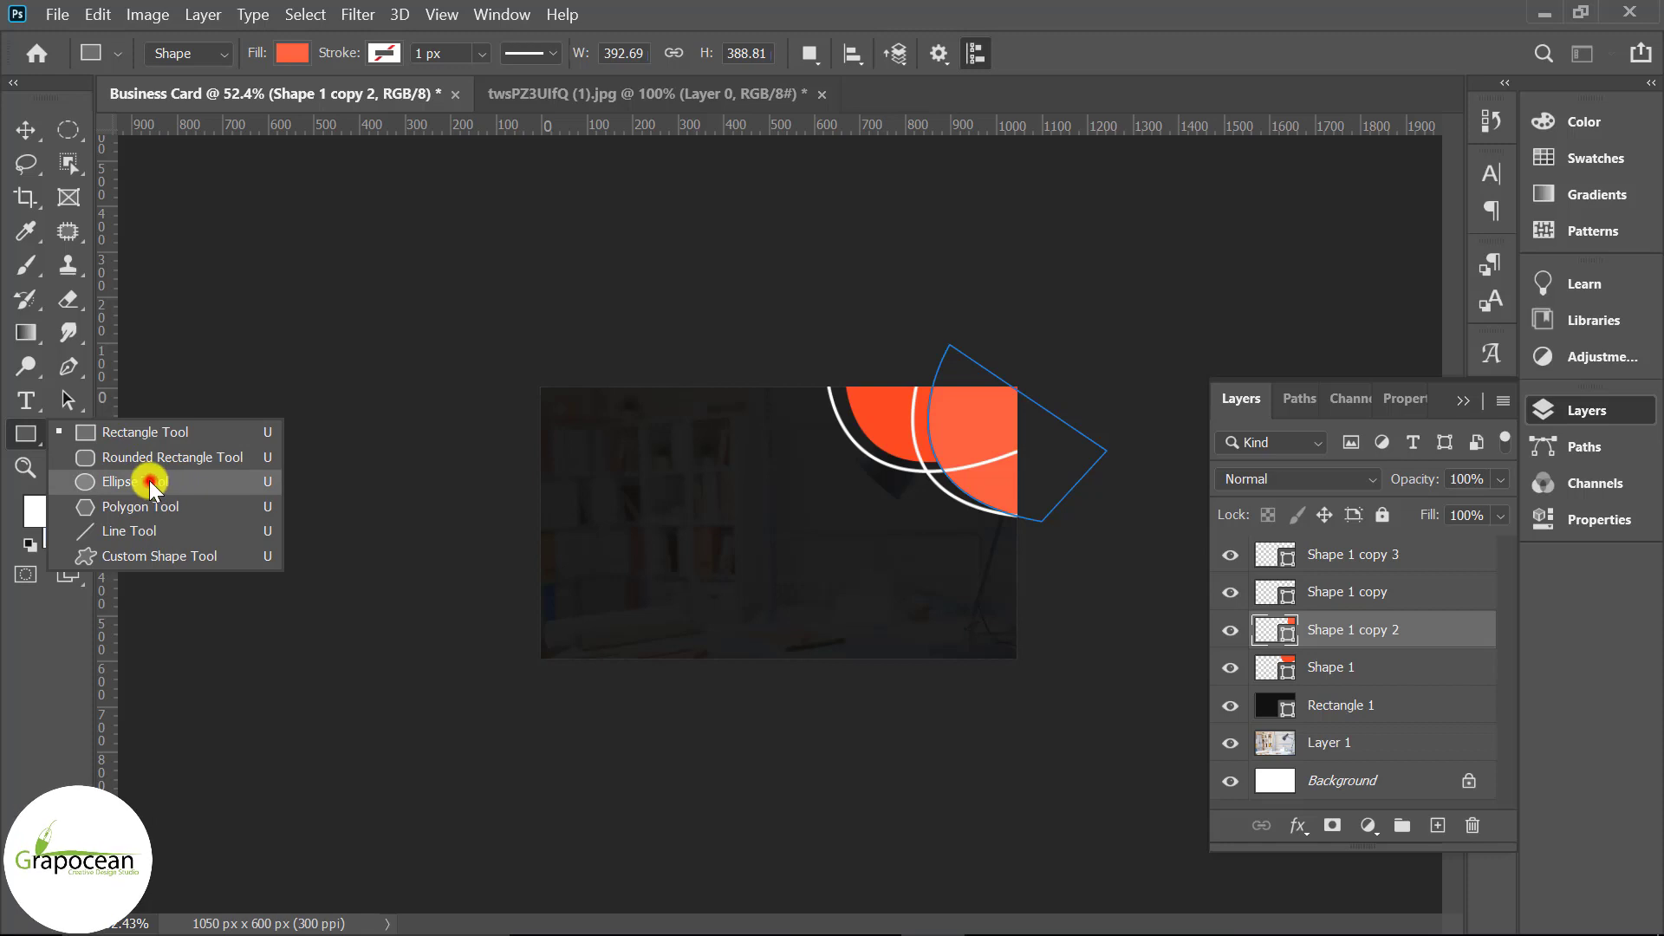
pyautogui.click(1432, 823)
pyautogui.moveTo(947, 466); pyautogui.dragTo(1075, 588)
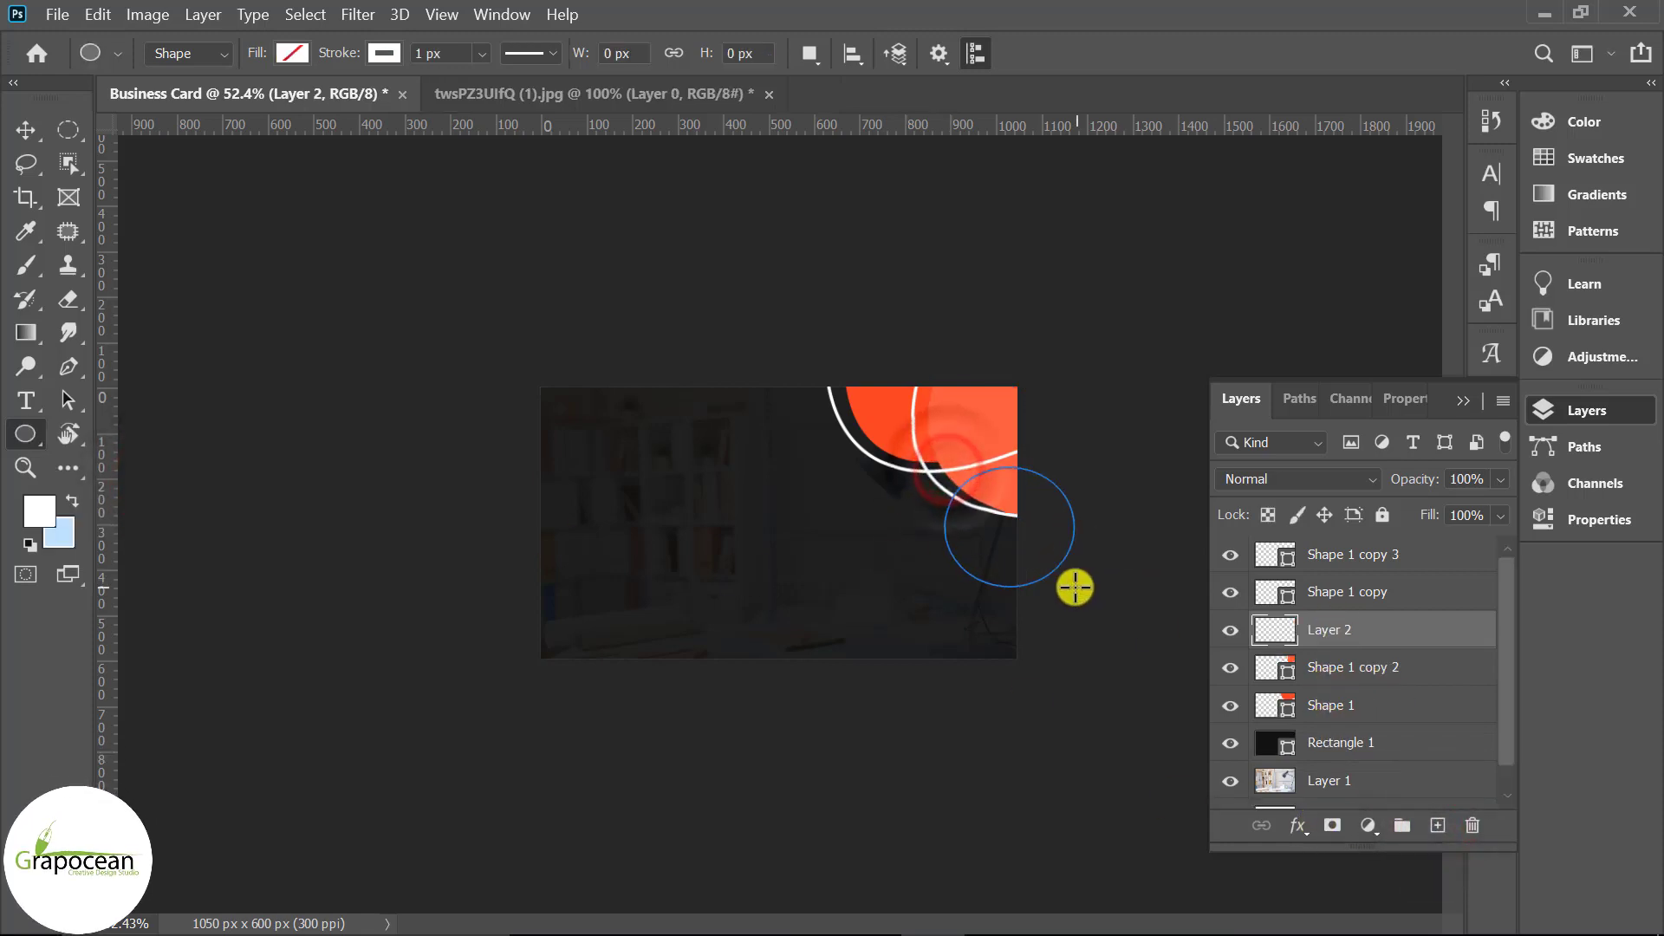
pyautogui.hotkey('ctrl', 'z')
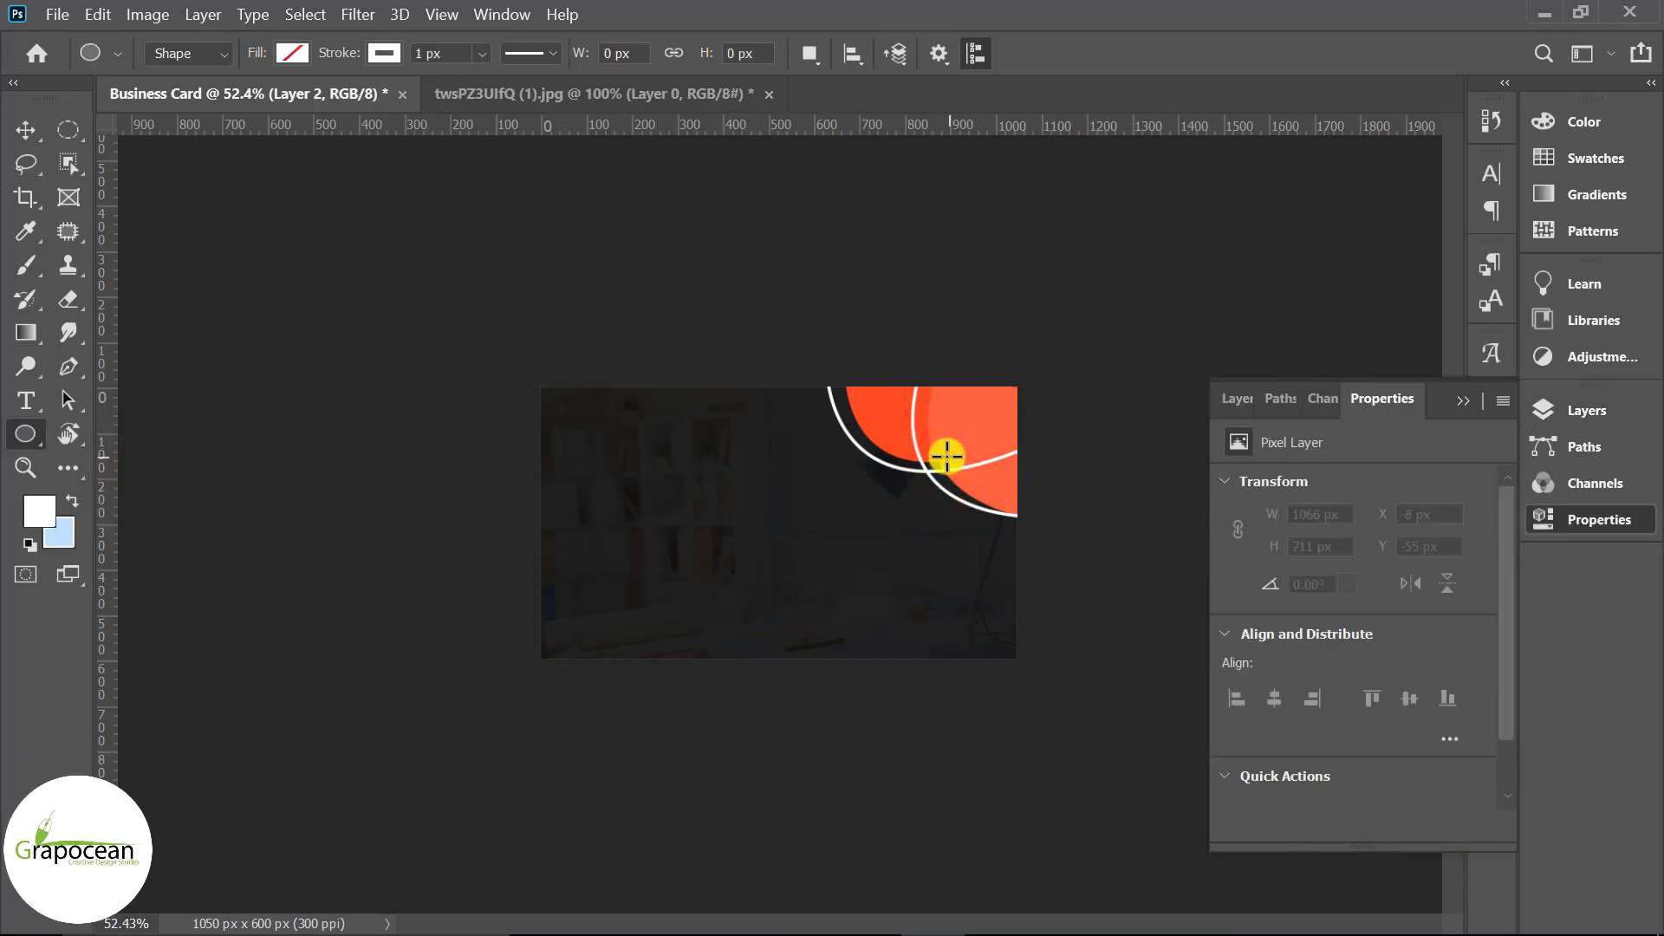
pyautogui.moveTo(948, 454); pyautogui.dragTo(1075, 624)
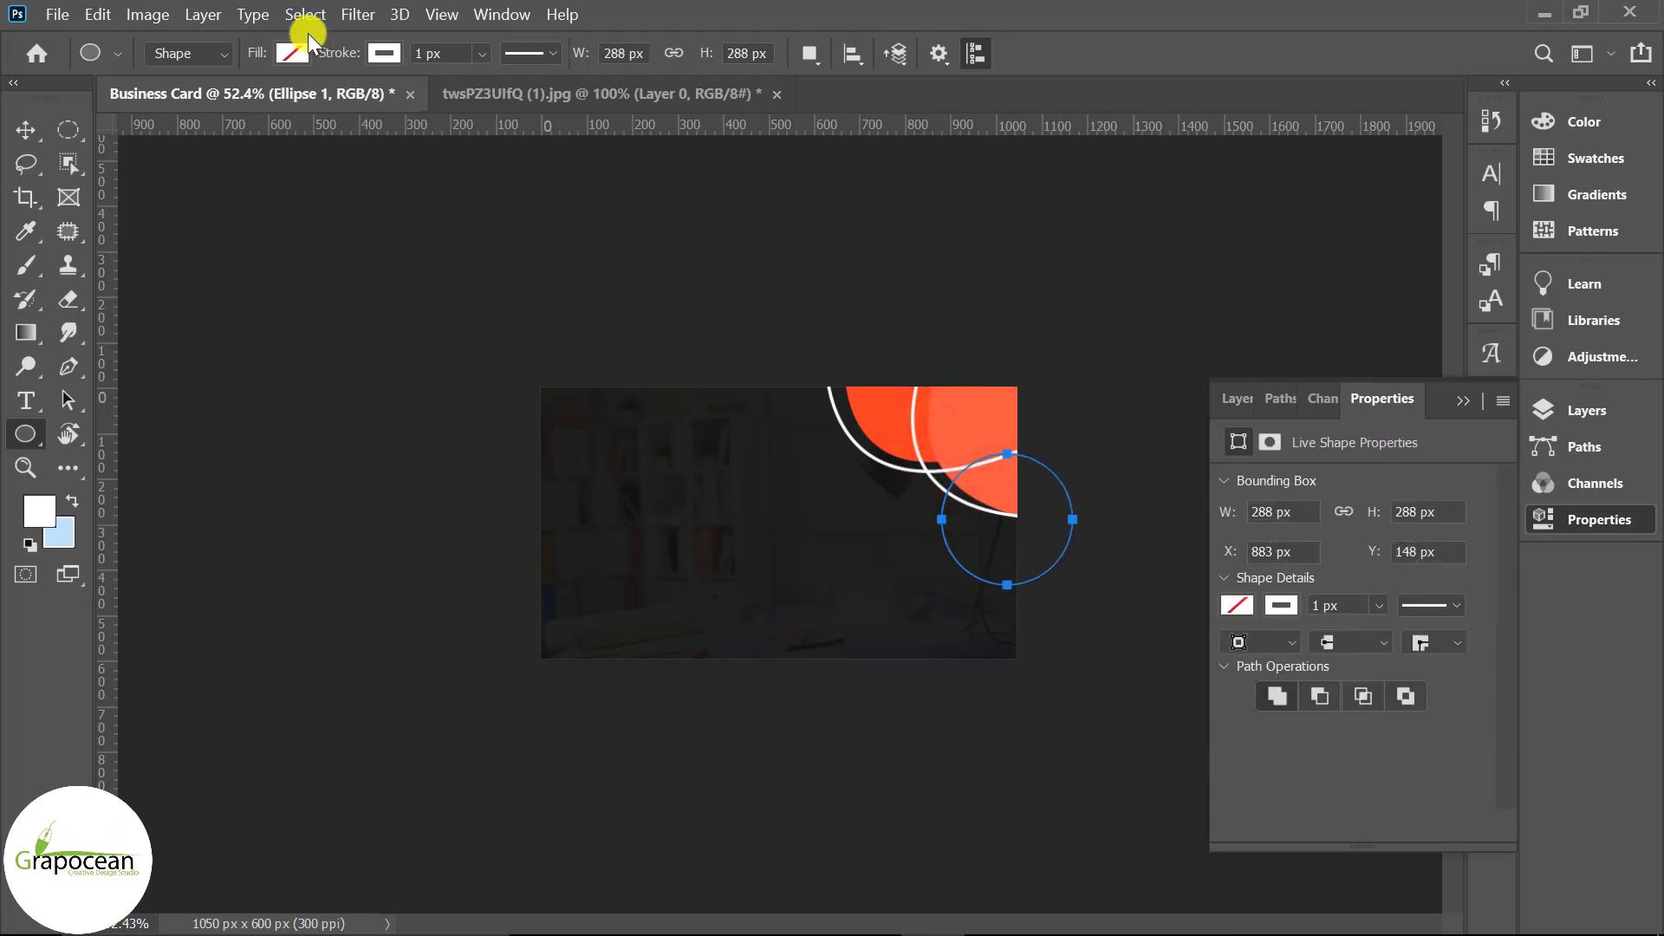
pyautogui.click(292, 53)
pyautogui.click(173, 194)
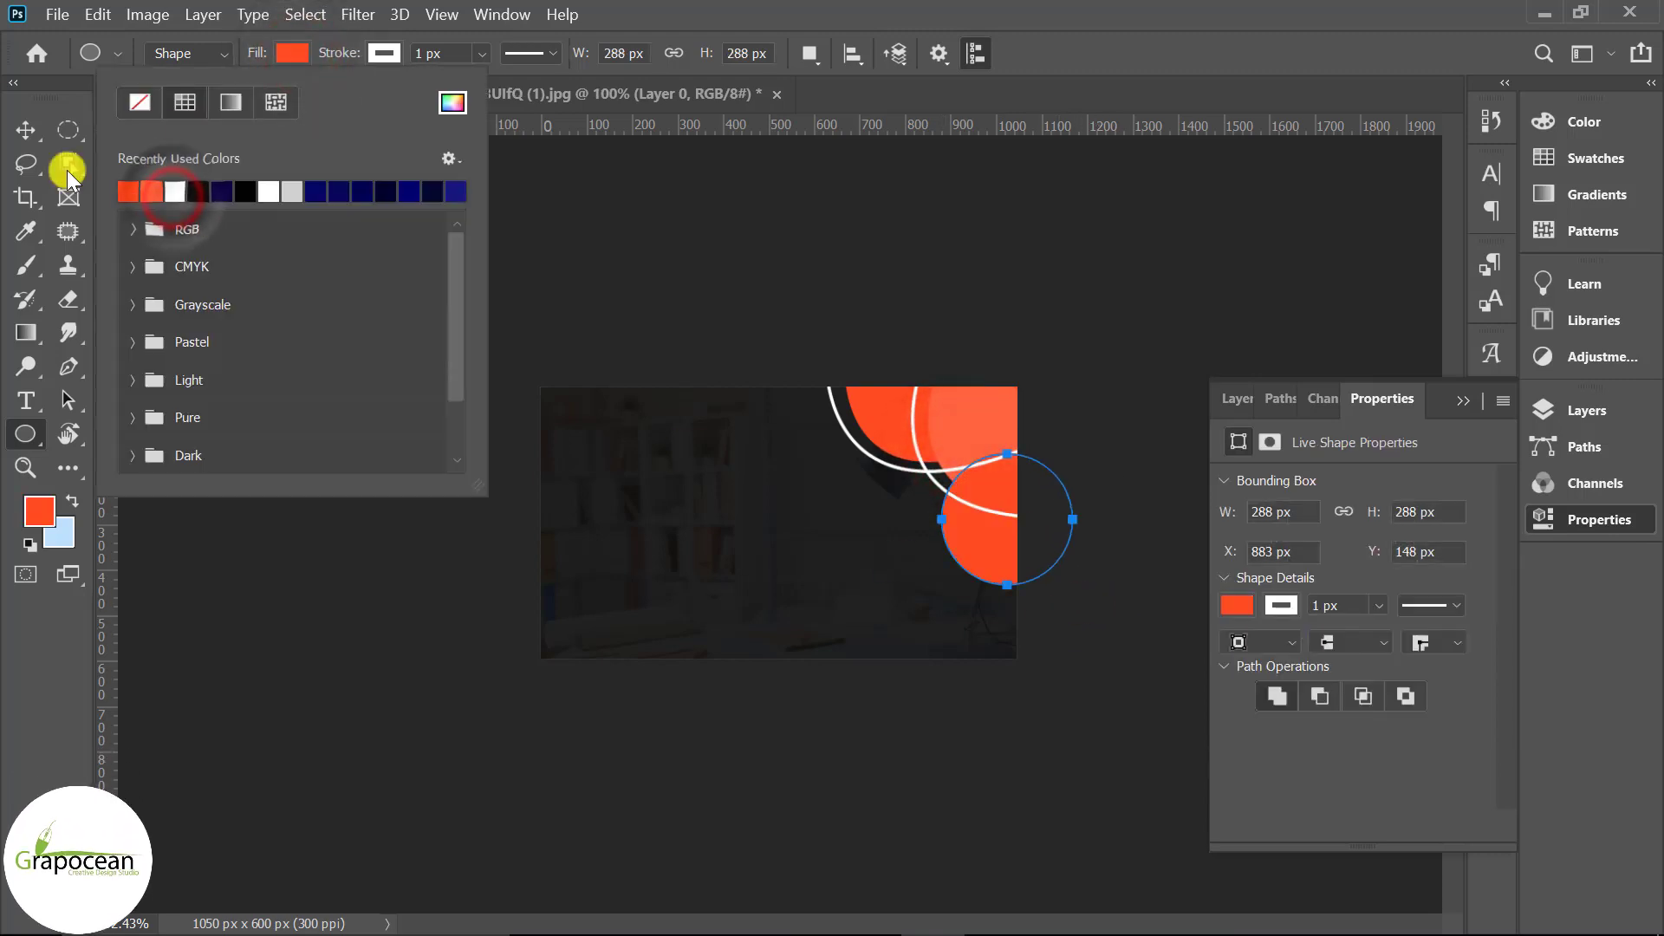
# Move the Ellipse 1 layer below Shape 1 in the layer stack.
pyautogui.click(21, 130)
pyautogui.click(1460, 400)
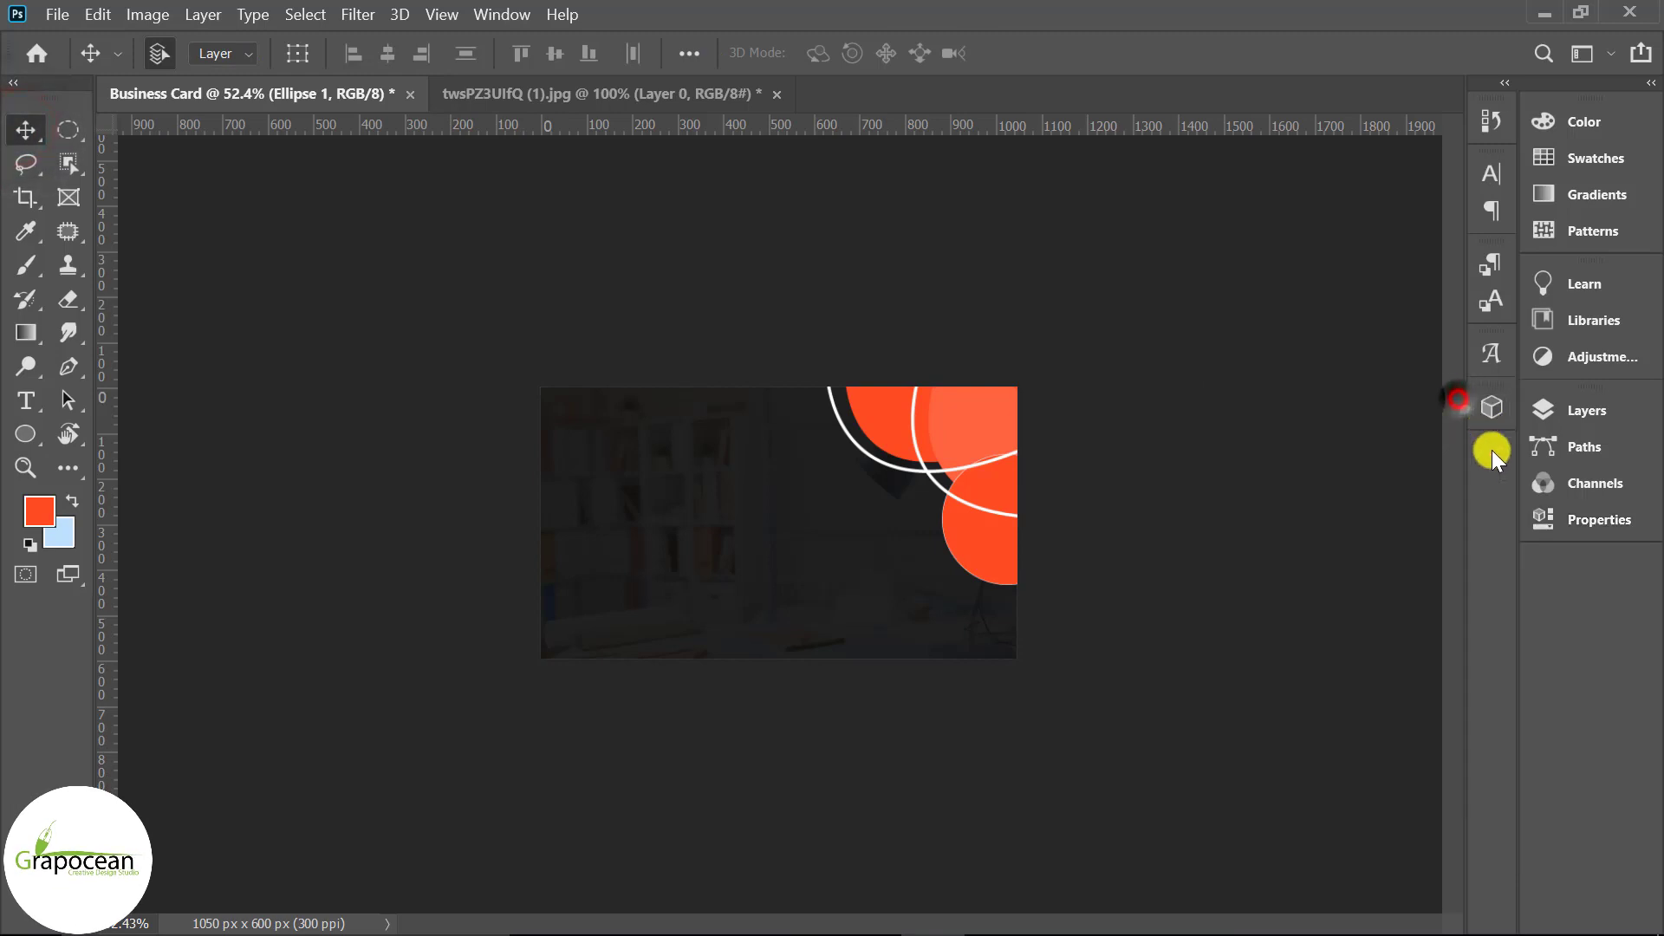
pyautogui.click(1604, 423)
pyautogui.moveTo(1392, 638); pyautogui.dragTo(1373, 724)
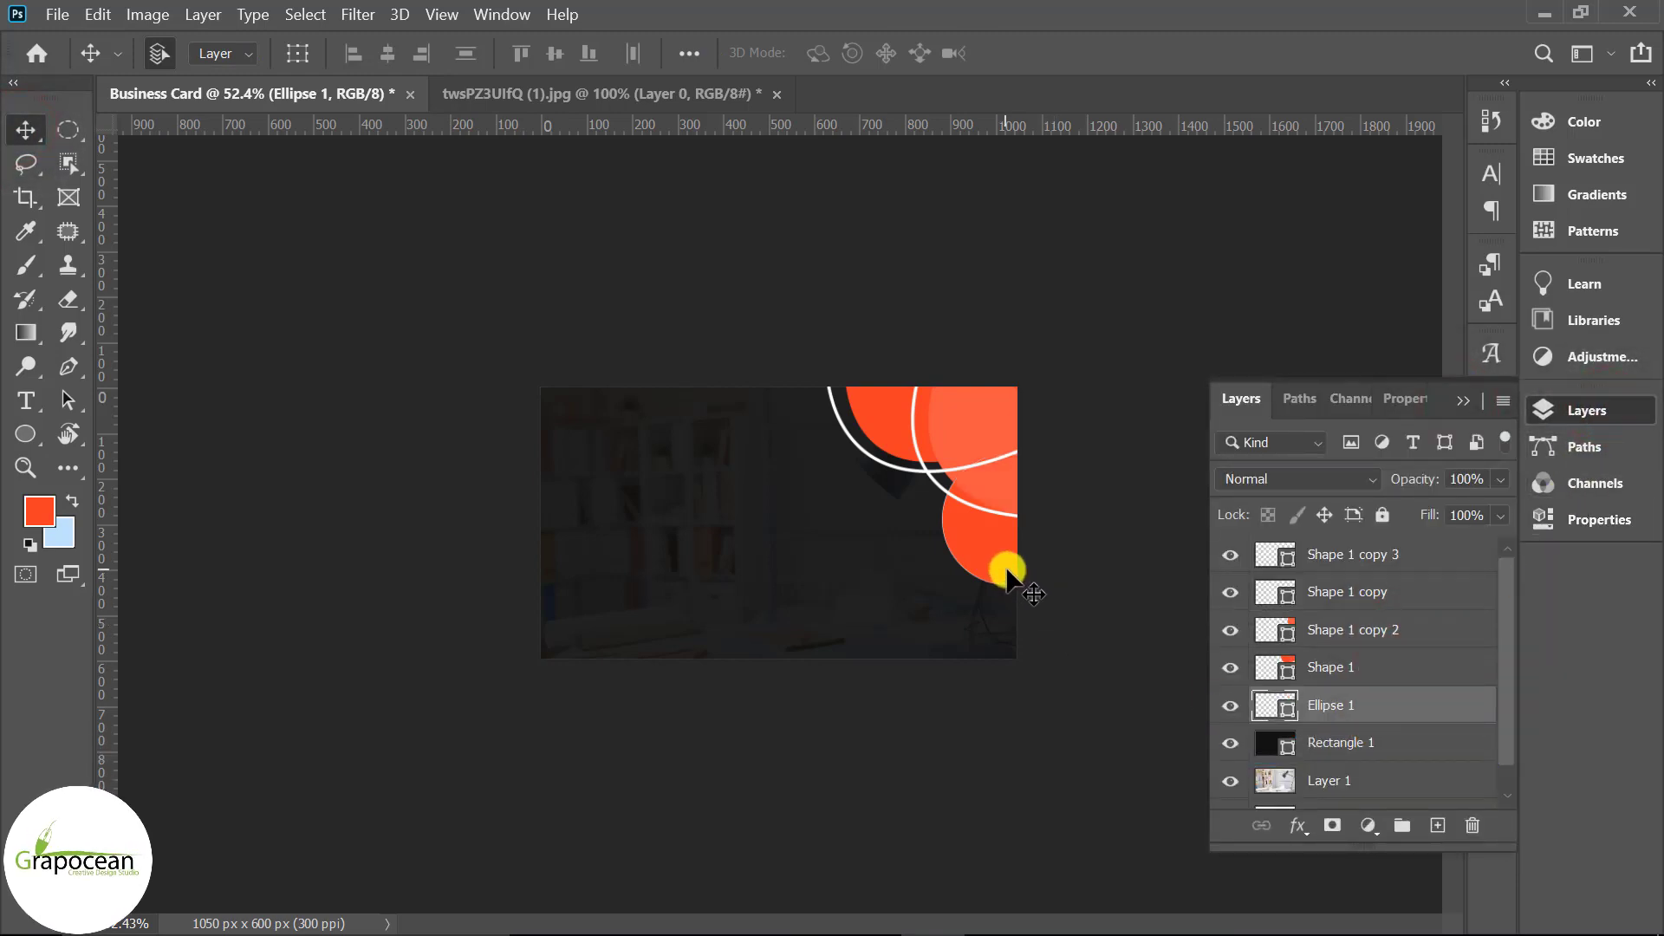
pyautogui.scroll(3, 1010, 572)
pyautogui.click(1082, 570)
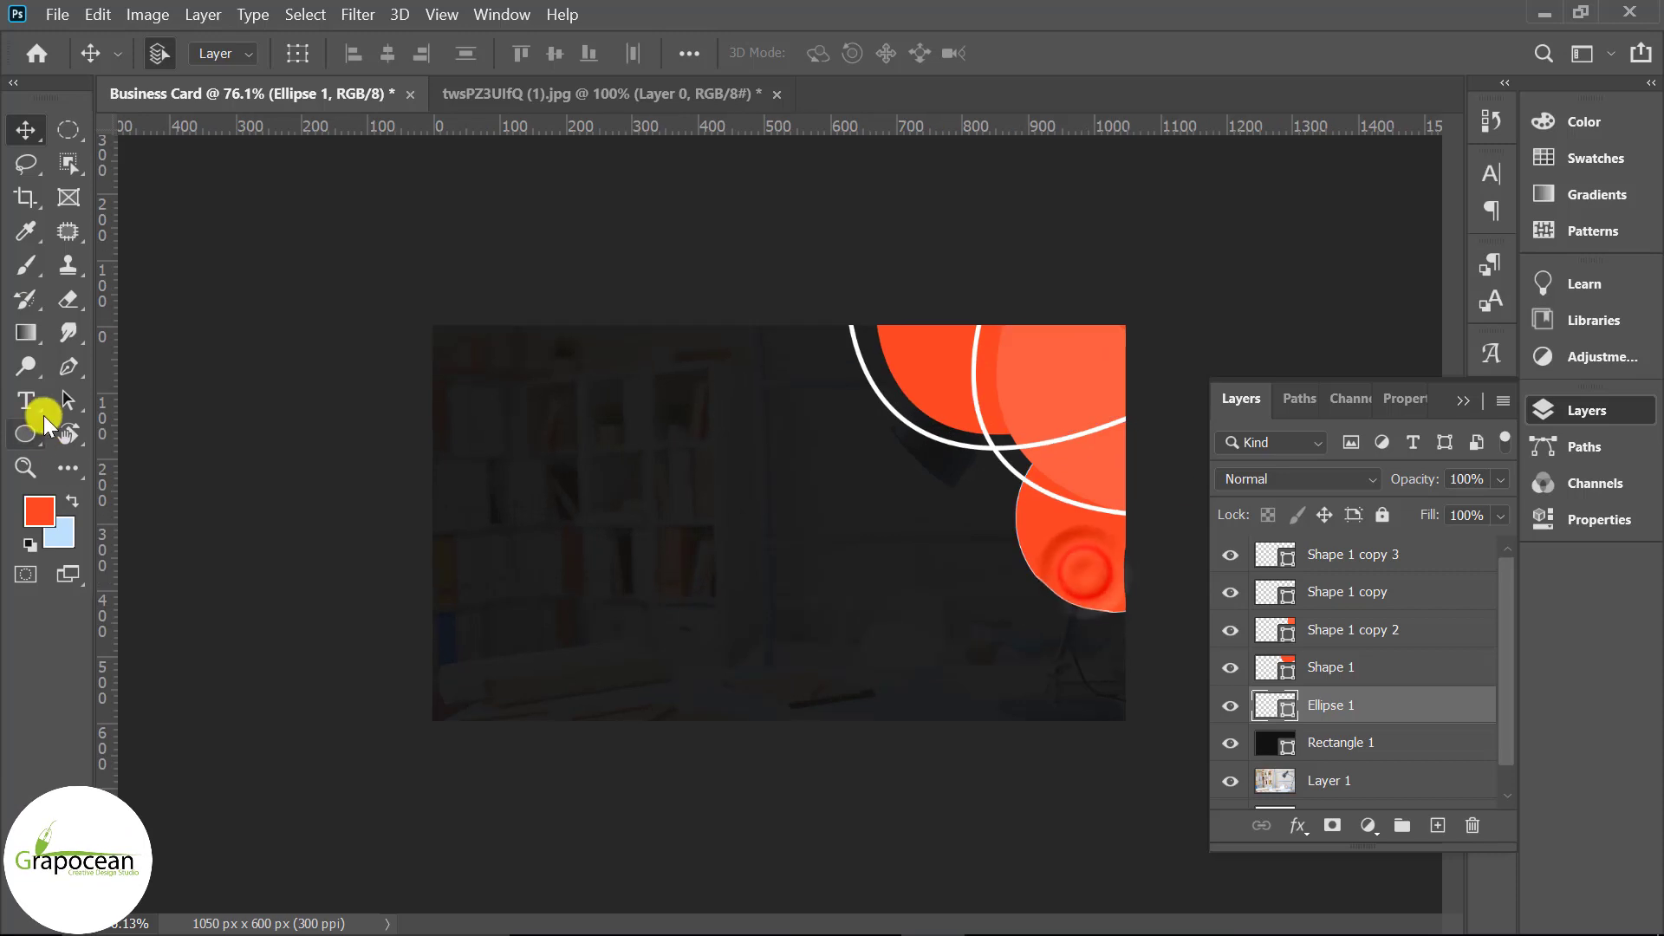
# Adjust the circle's fill and stroke options, then zoom out to the whole card.
pyautogui.click(38, 424)
pyautogui.click(291, 53)
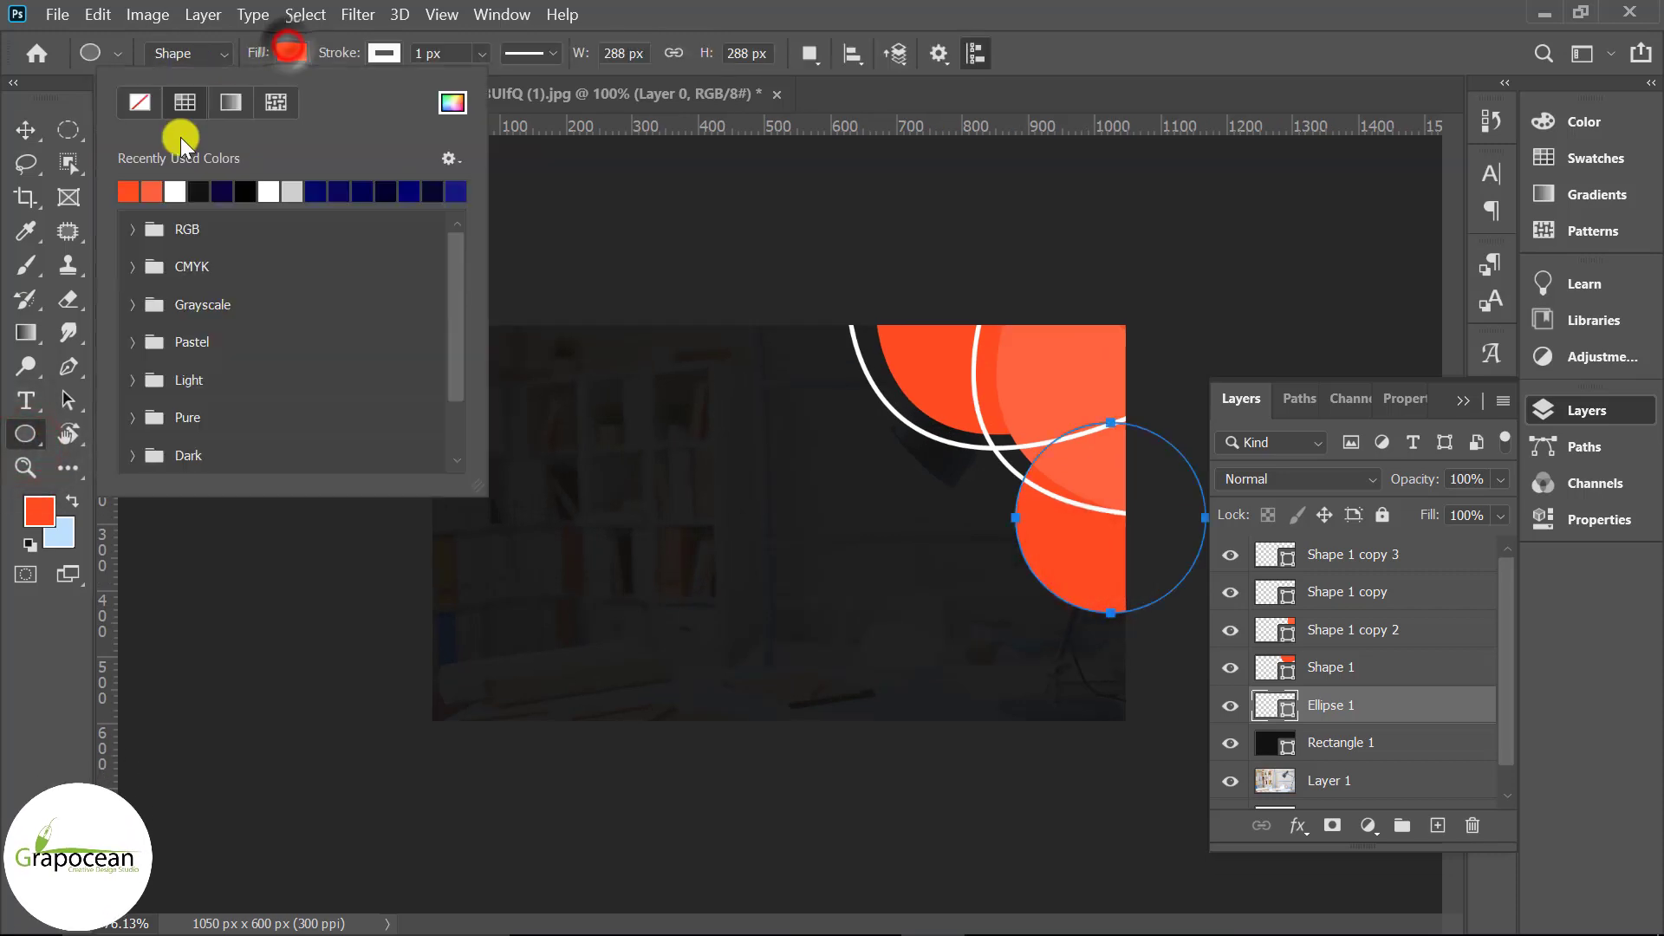
pyautogui.click(141, 110)
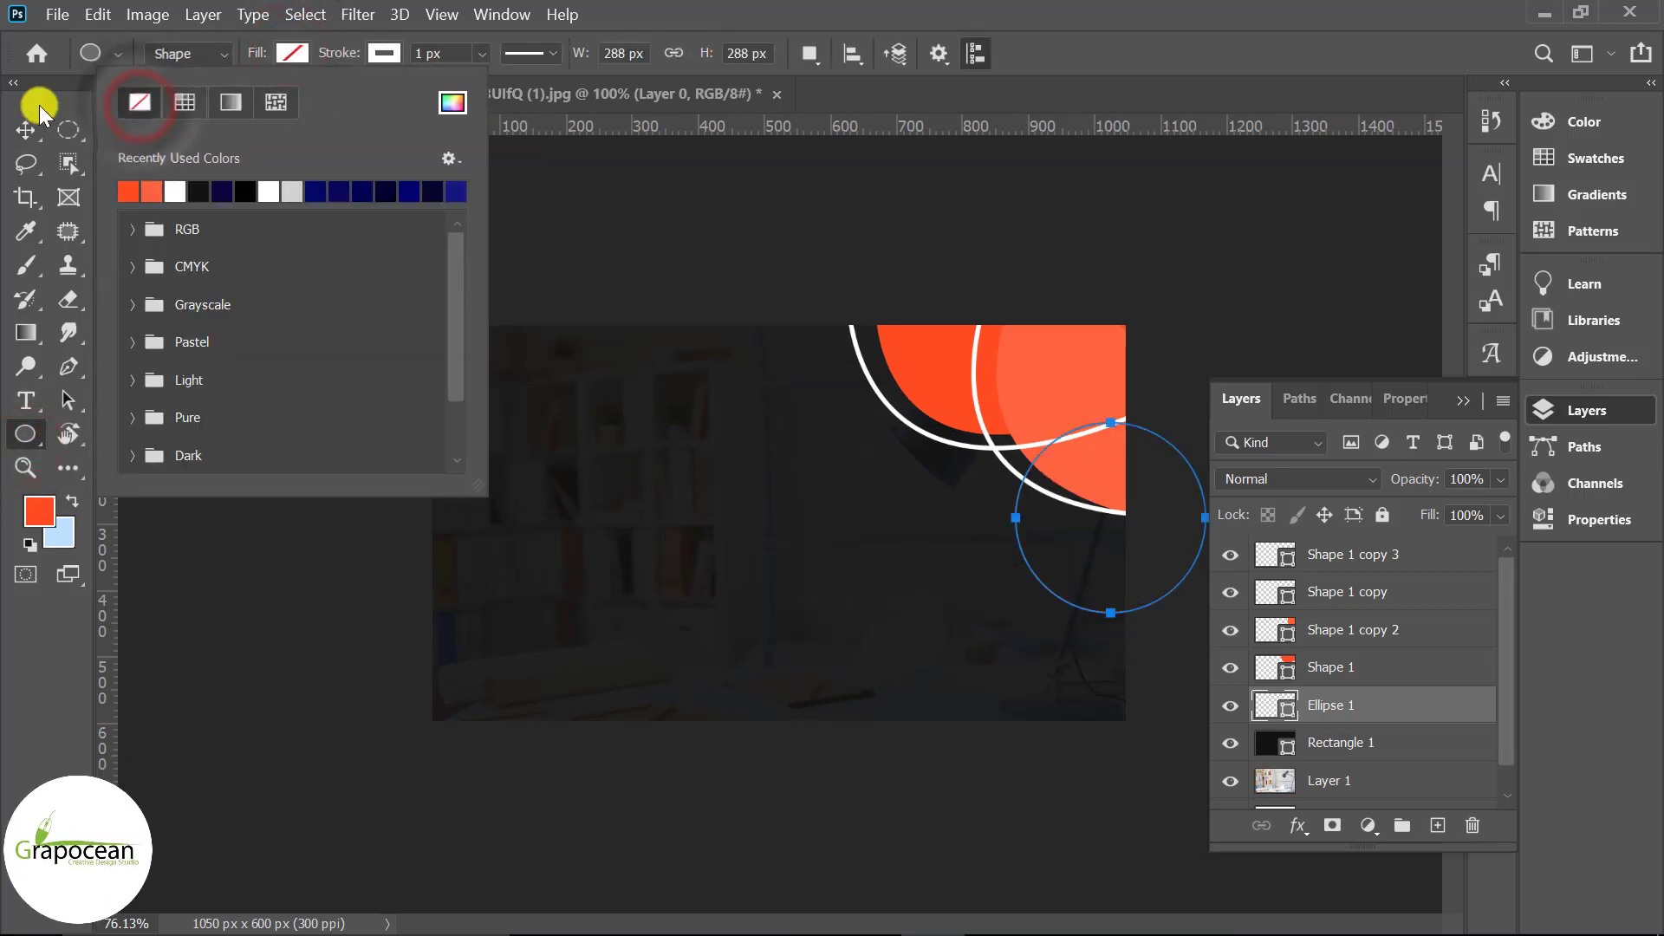
pyautogui.click(26, 129)
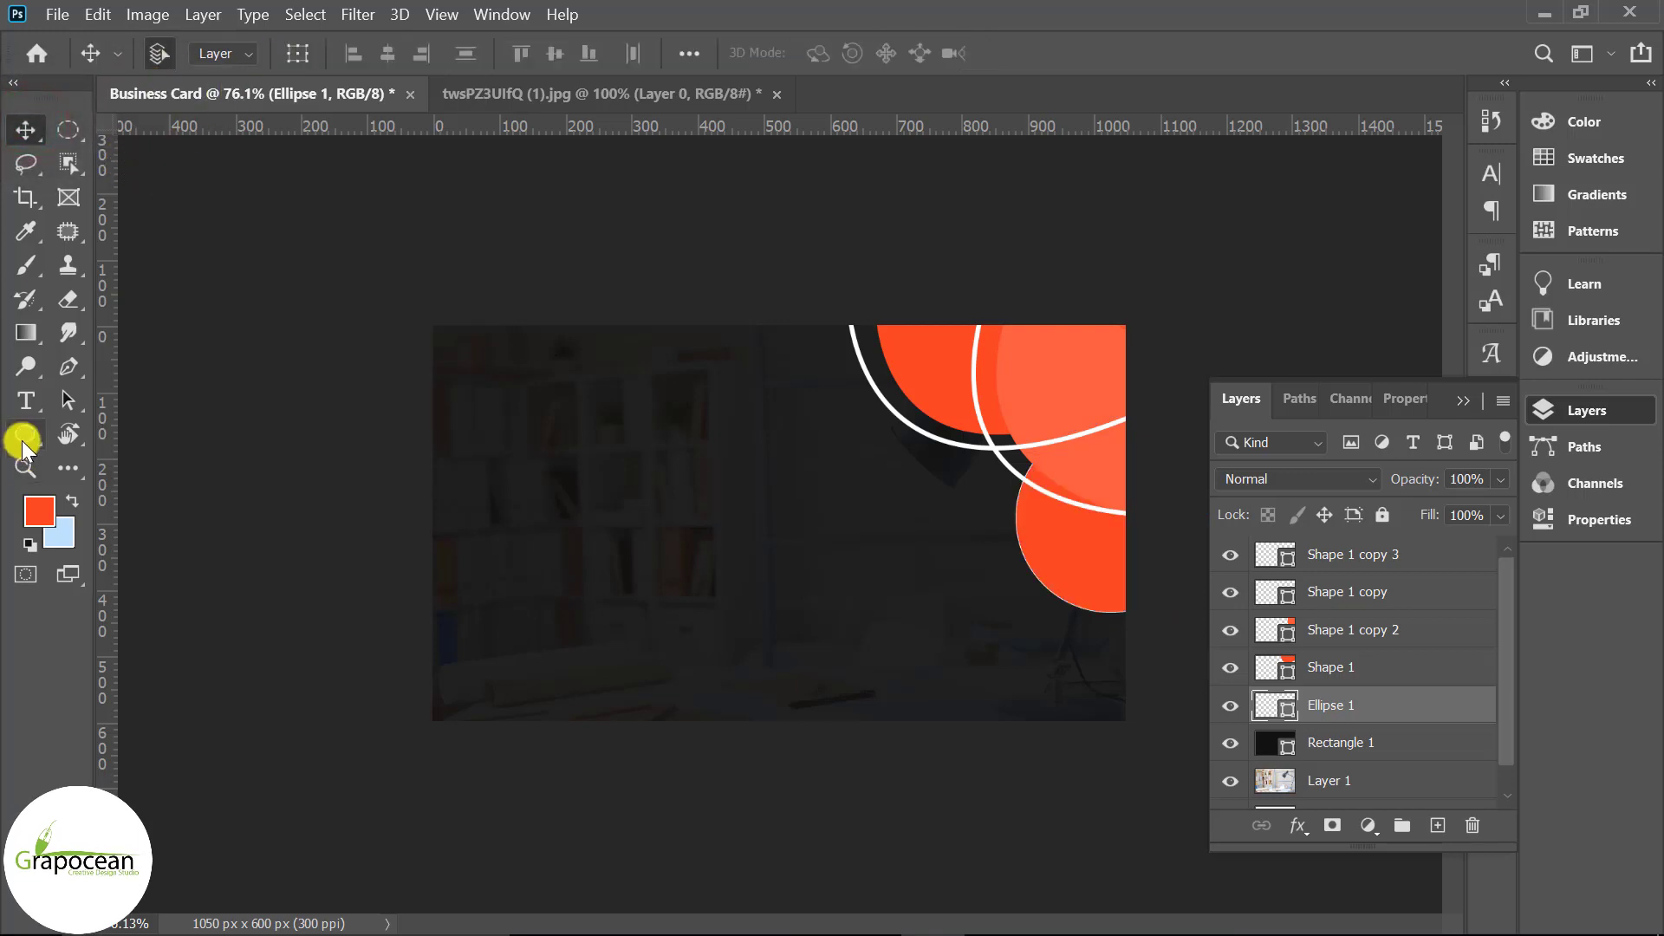
pyautogui.click(26, 438)
pyautogui.click(383, 53)
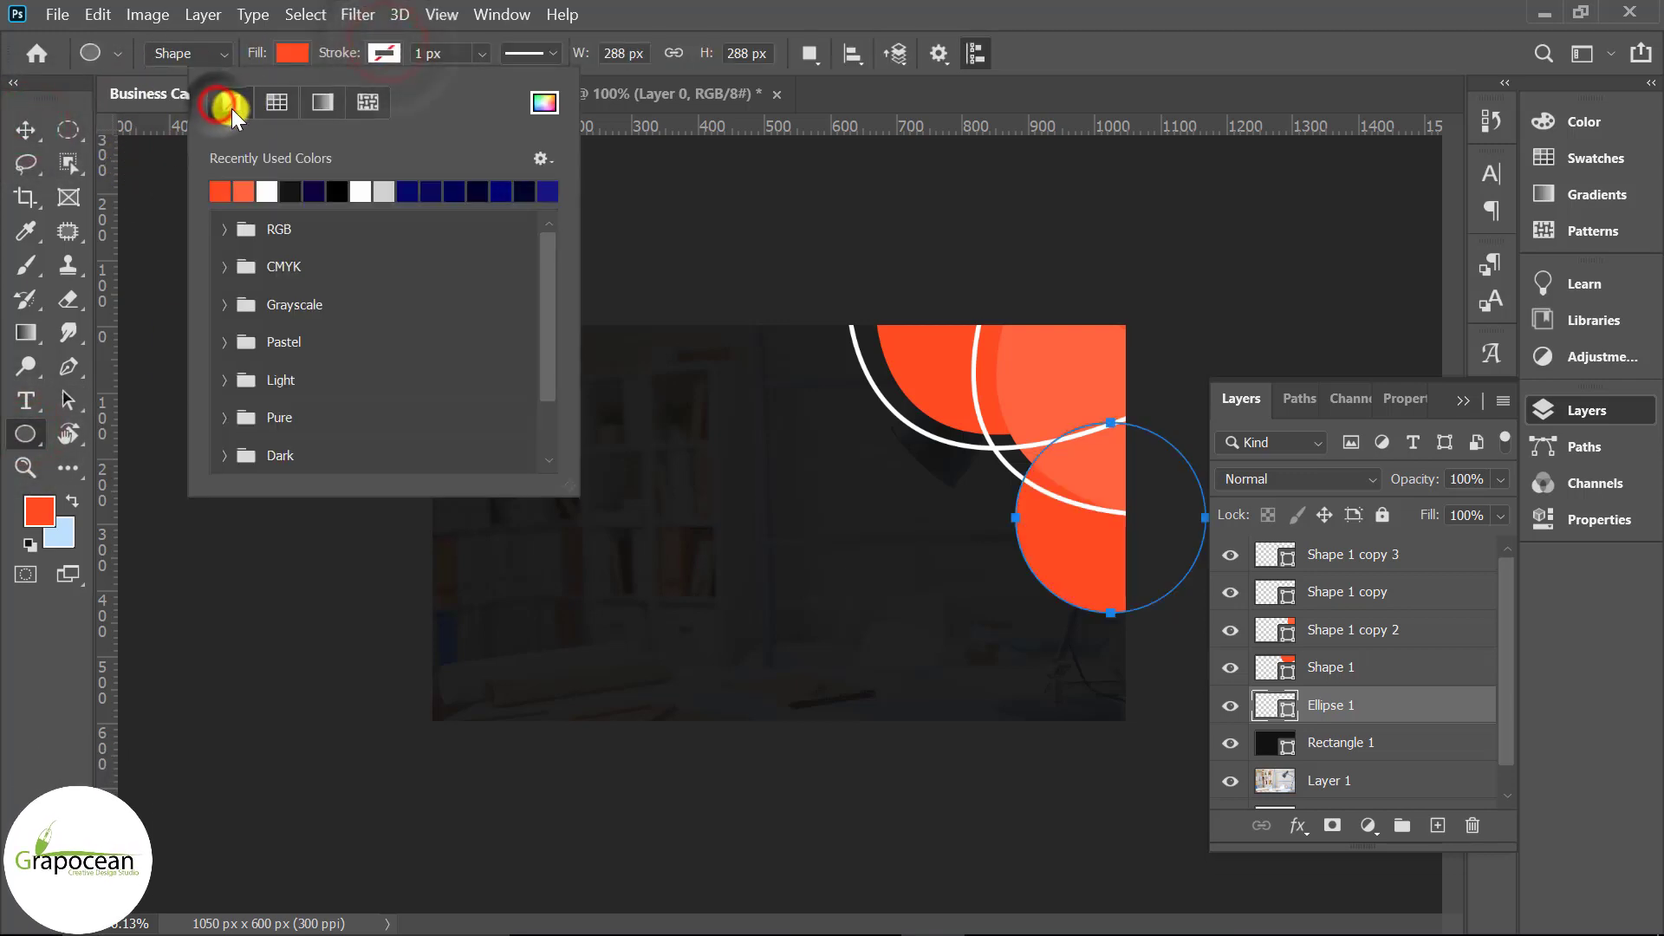
pyautogui.click(25, 130)
pyautogui.hotkey('ctrl', '-')
pyautogui.hotkey('ctrl', '-')
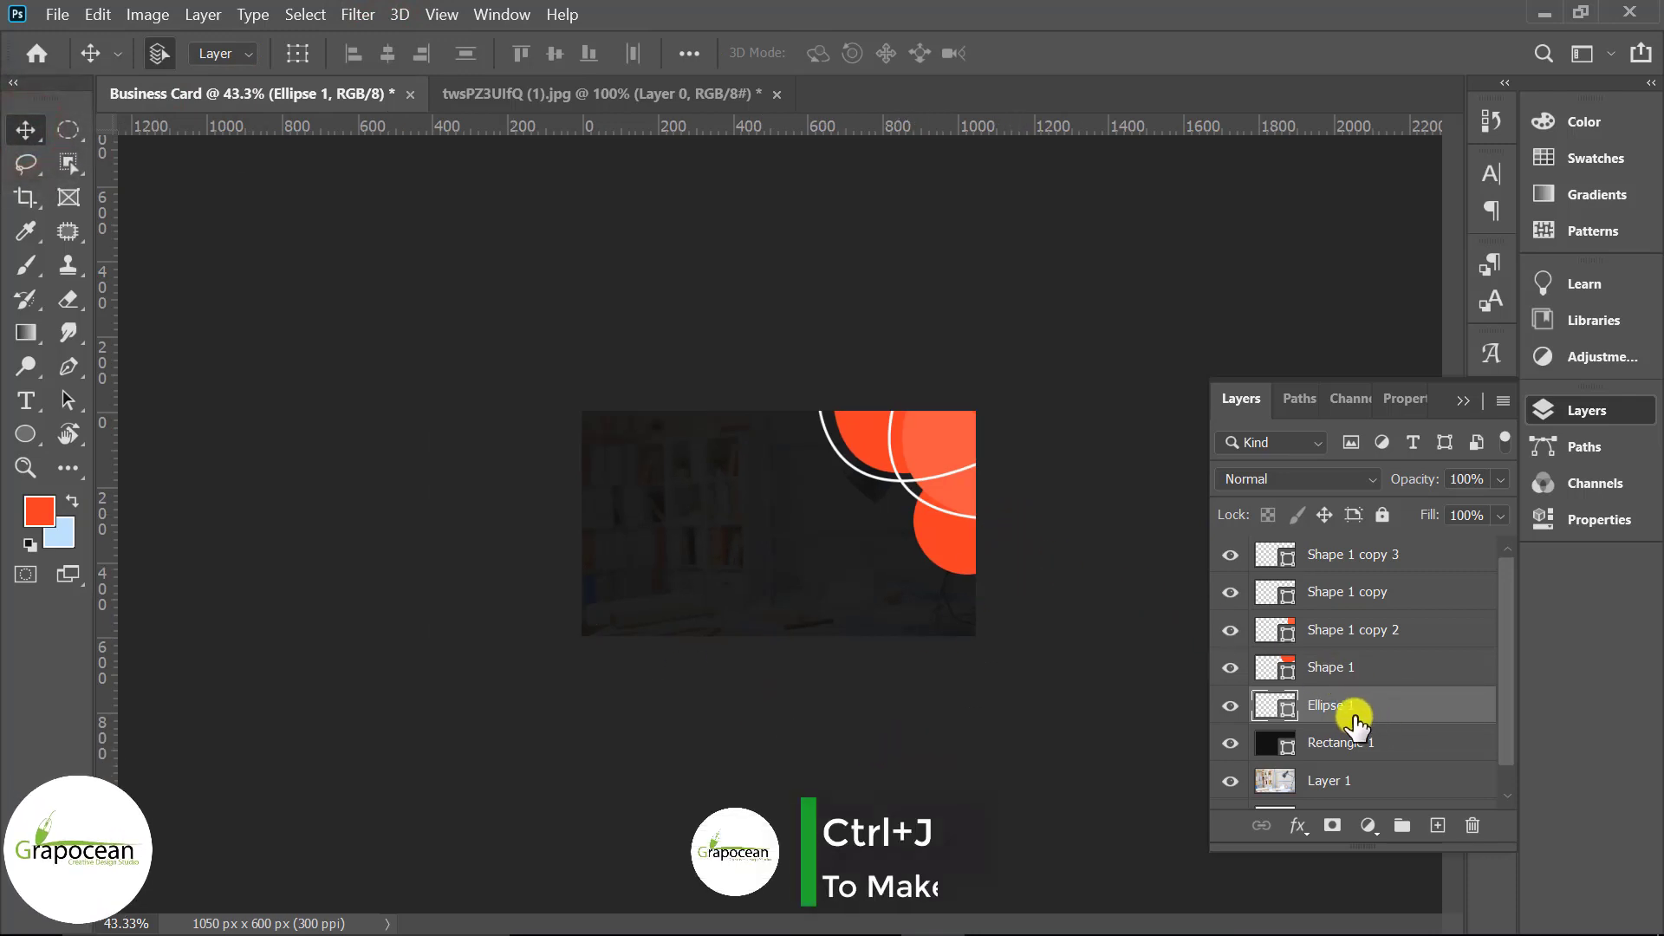
# Duplicate the orange circle as an unfilled copy with a white 7 px stroke.
pyautogui.hotkey('ctrl', 'j')
pyautogui.click(52, 442)
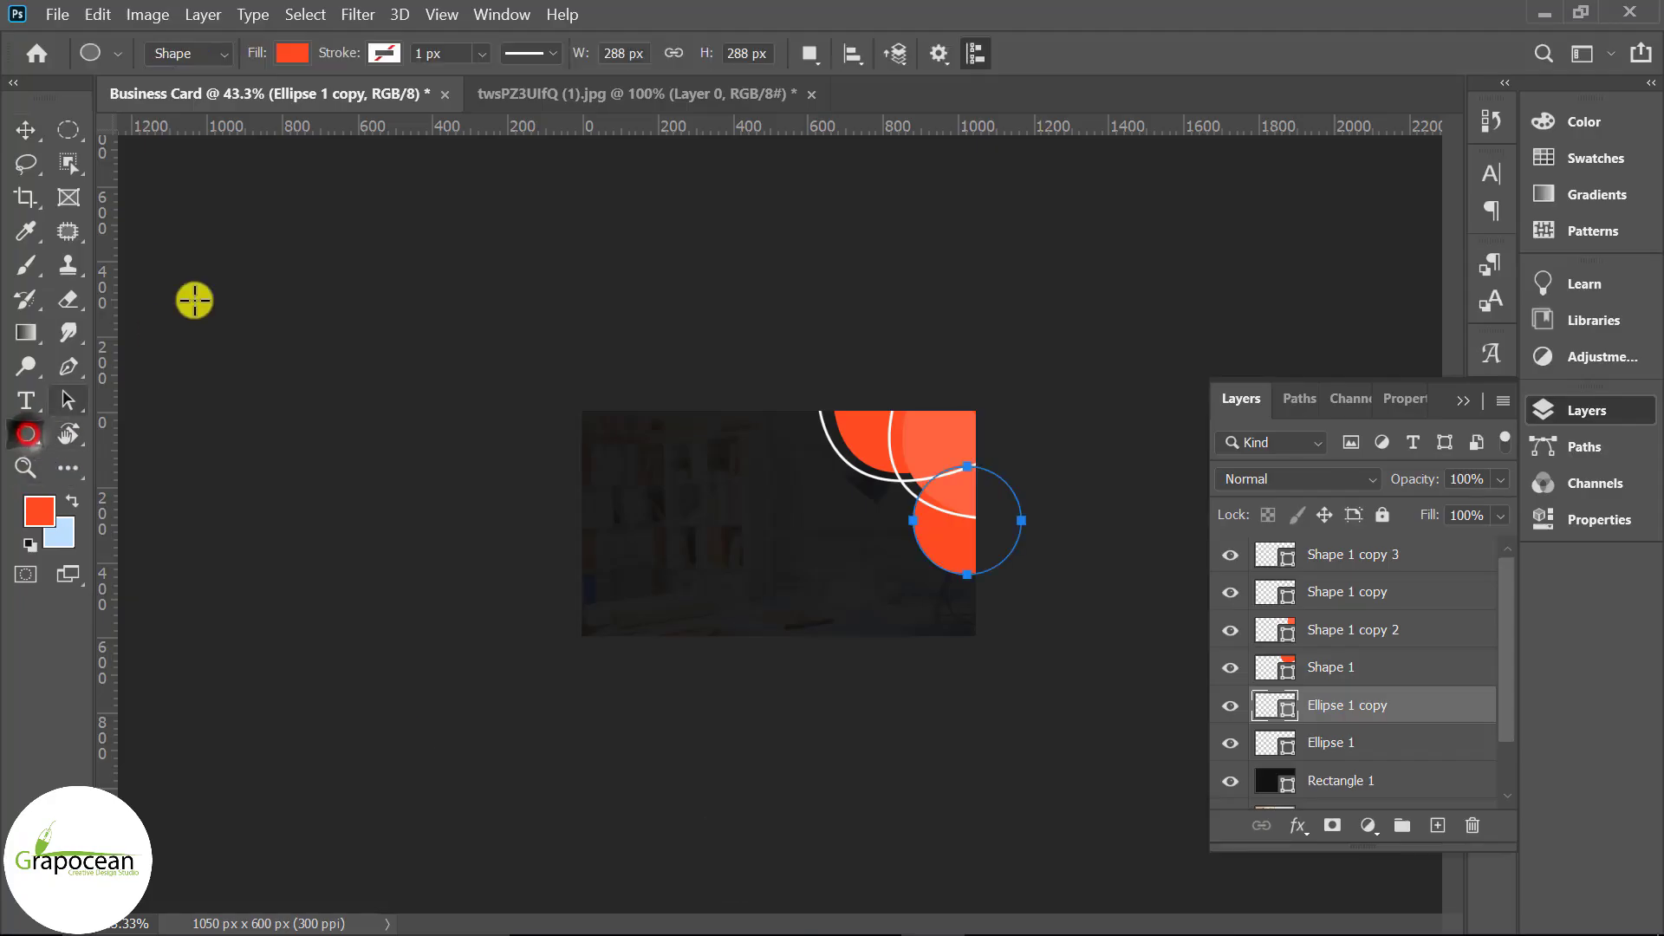
pyautogui.click(295, 53)
pyautogui.click(382, 53)
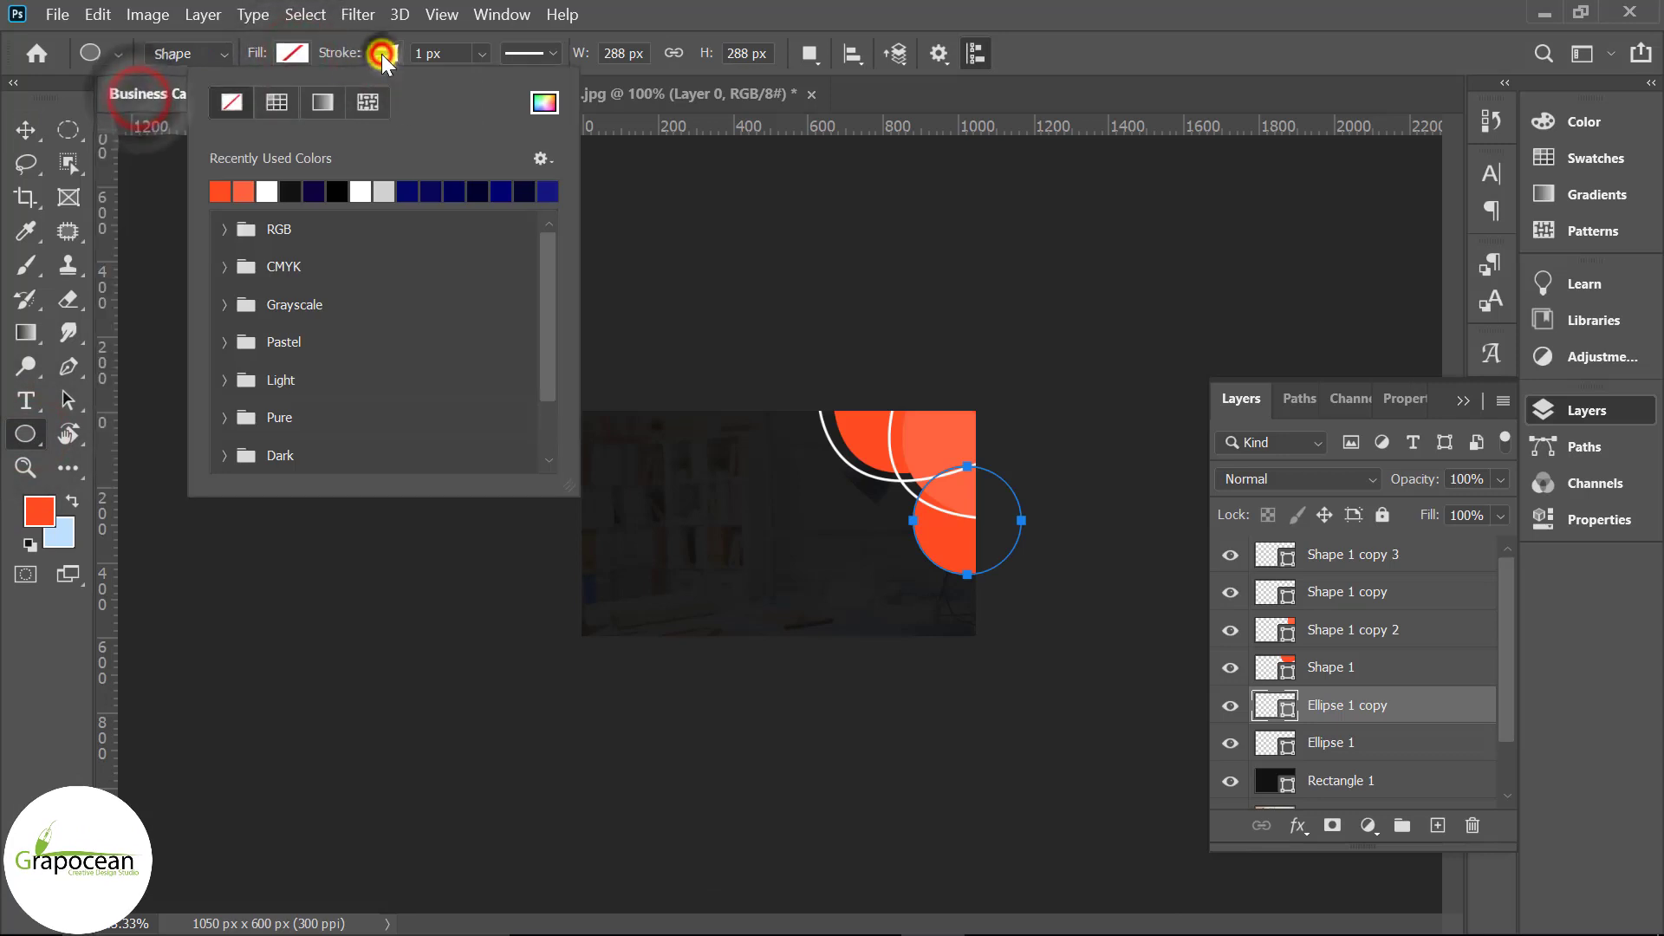
pyautogui.click(256, 191)
pyautogui.click(26, 130)
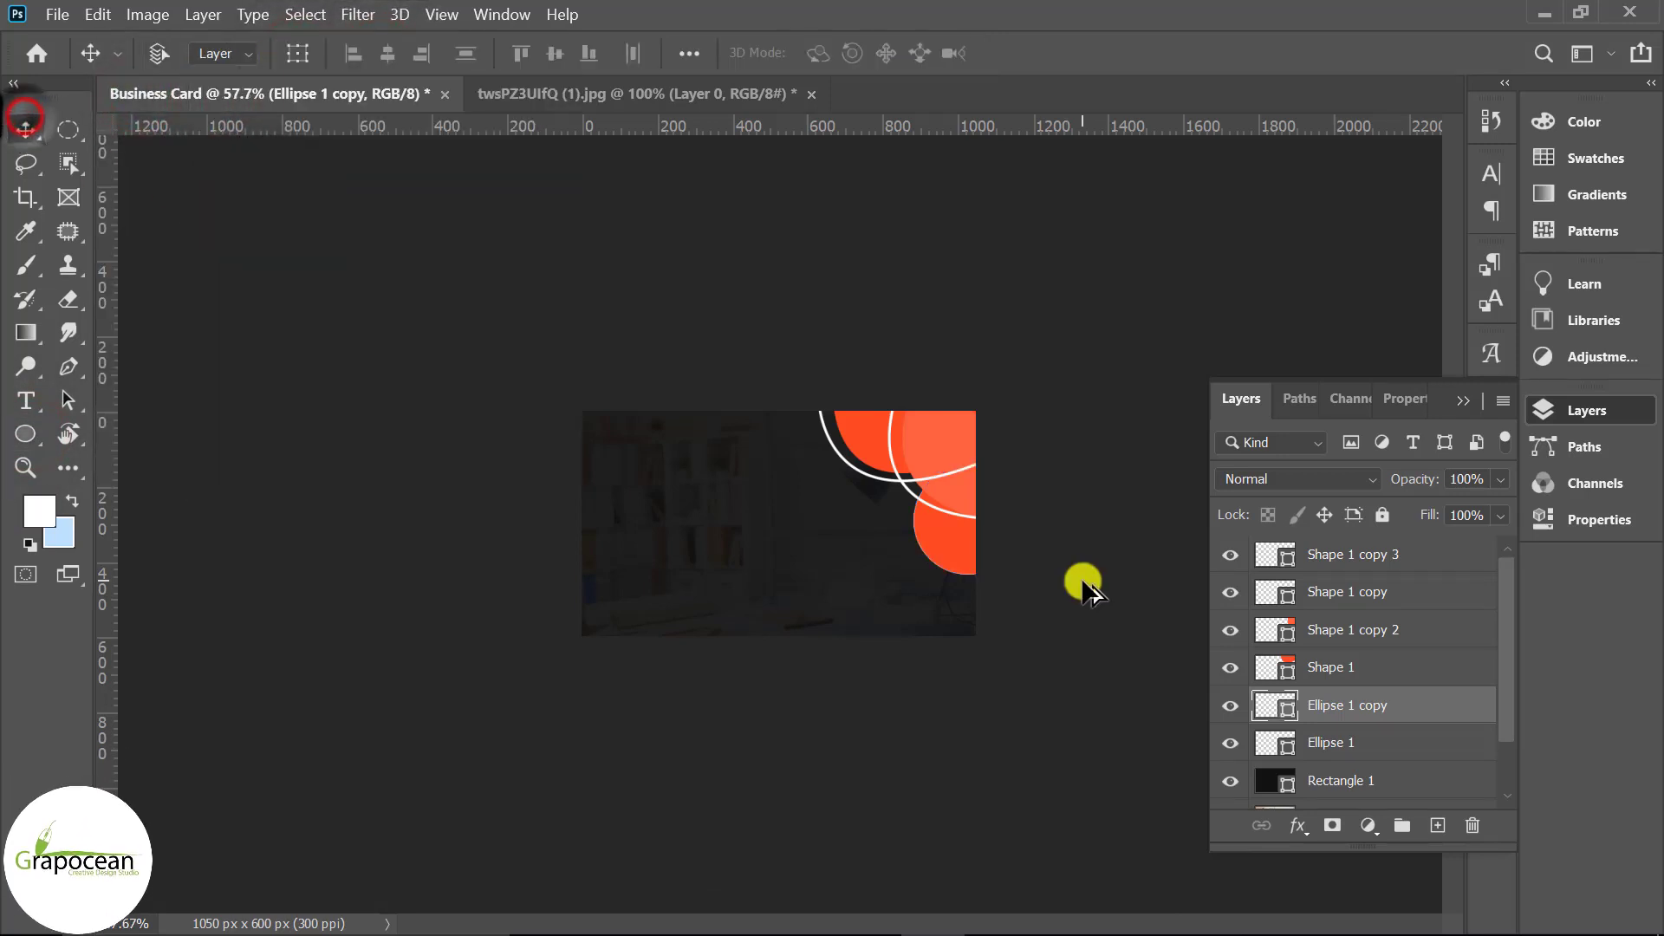
pyautogui.hotkey('ctrl', '0')
pyautogui.hotkey('ctrl', 't')
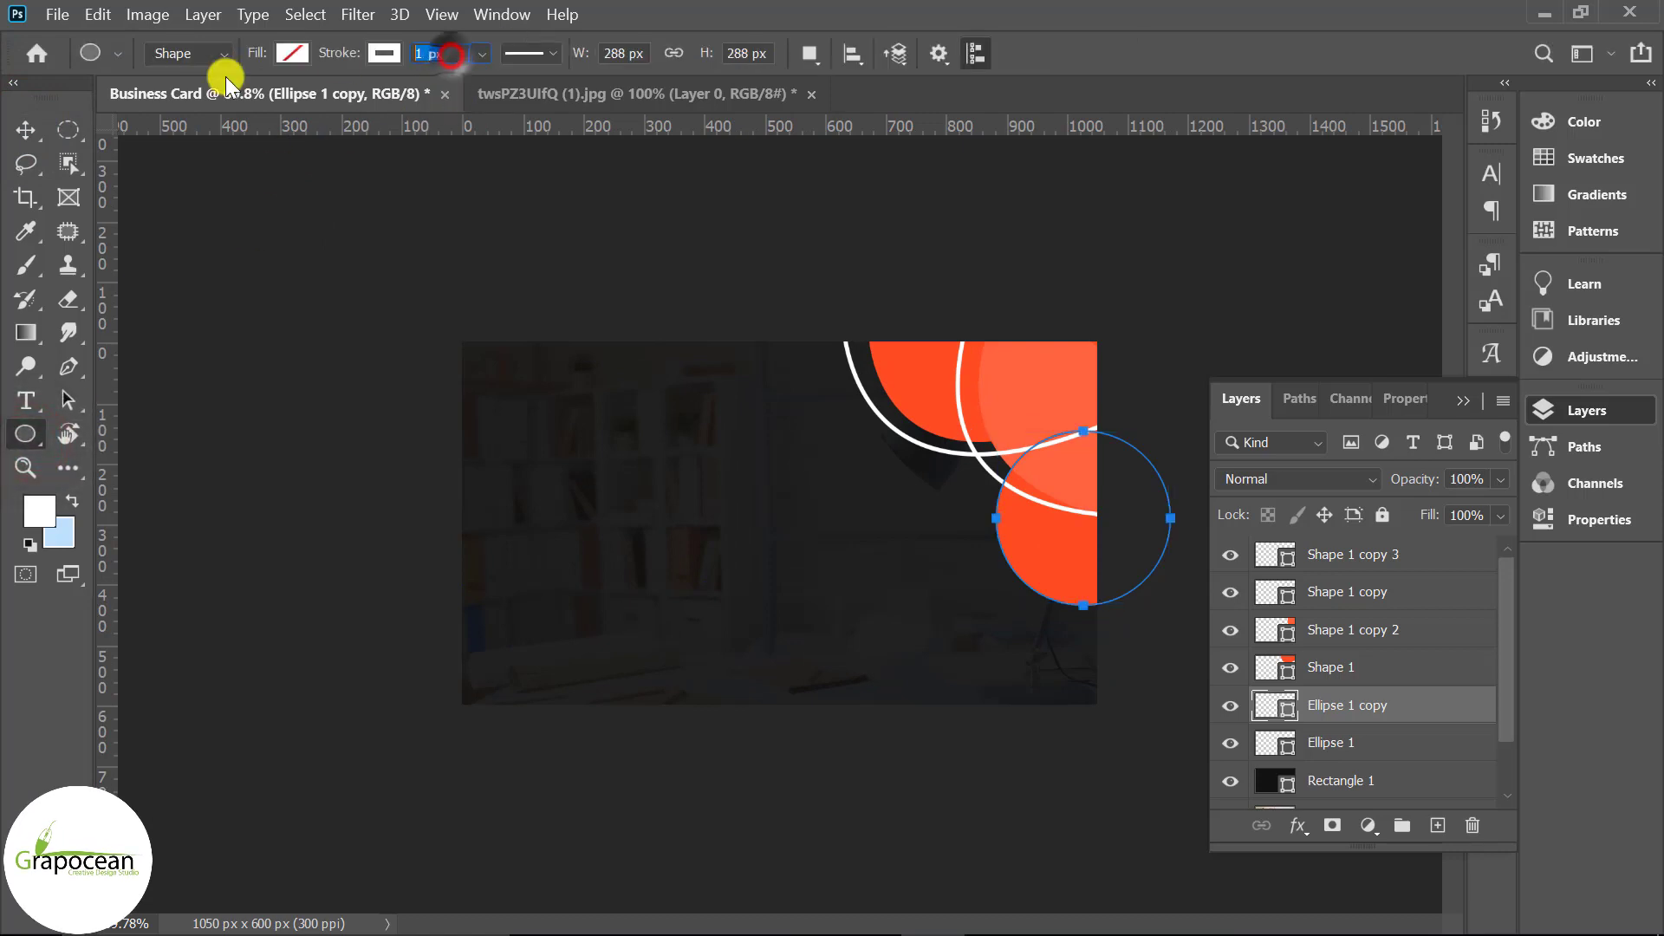
pyautogui.write('7')
pyautogui.press('Return')
# Enlarge the outlined copy to about 113% so it rings the orange circle.
pyautogui.click(26, 130)
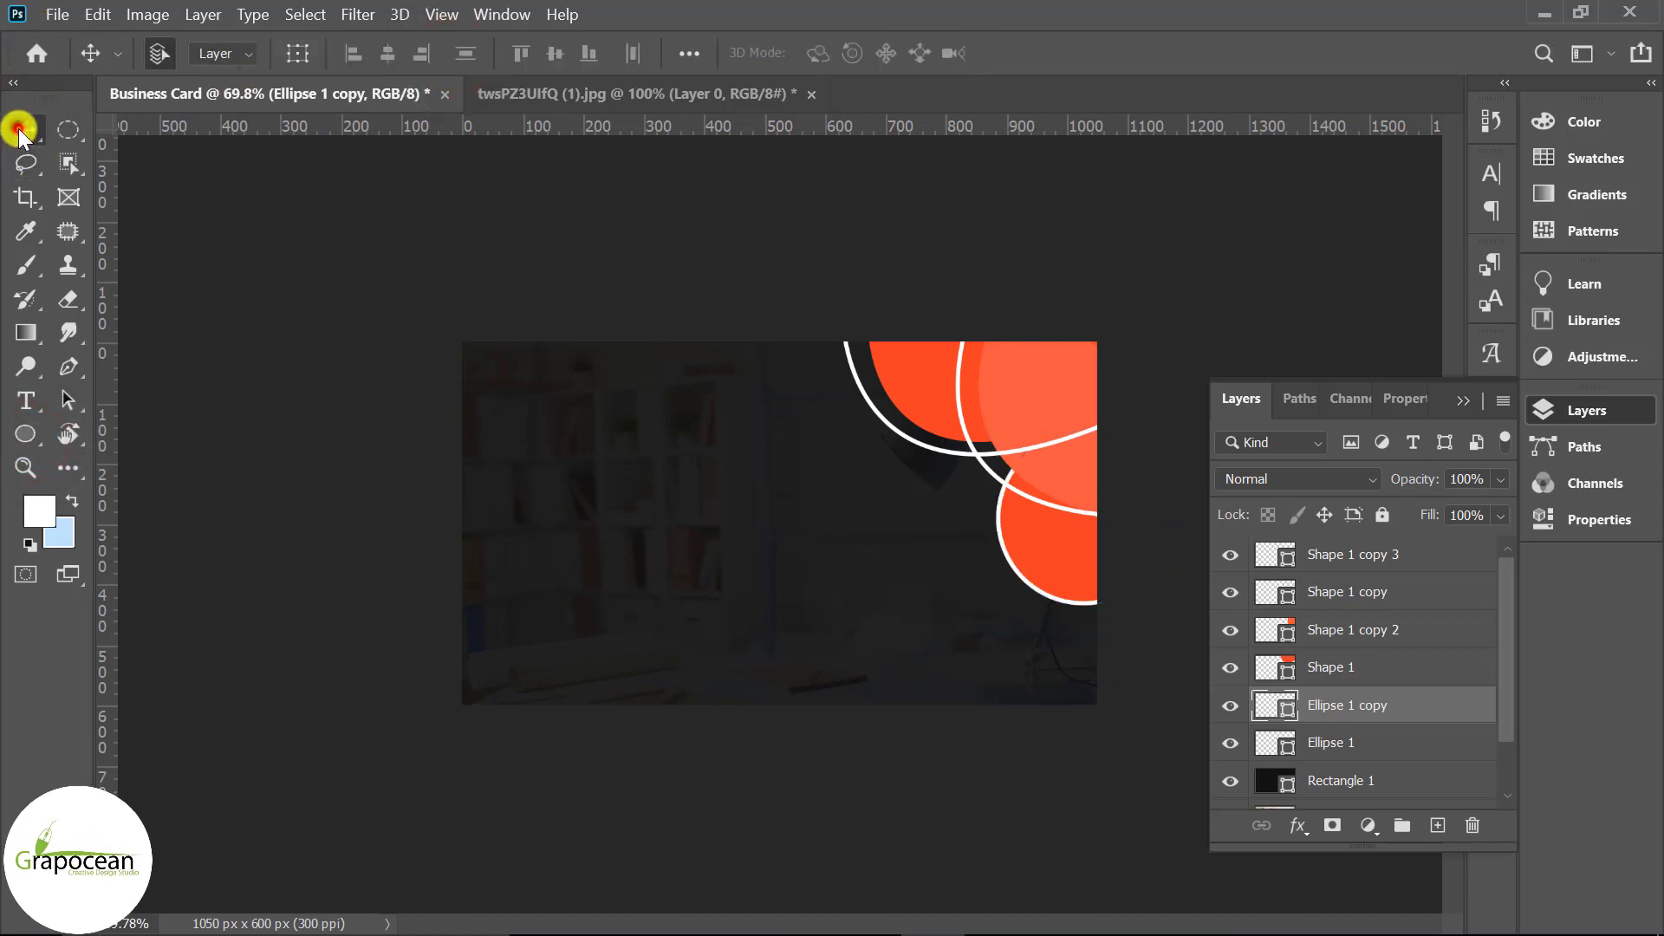
pyautogui.hotkey('ctrl', '-')
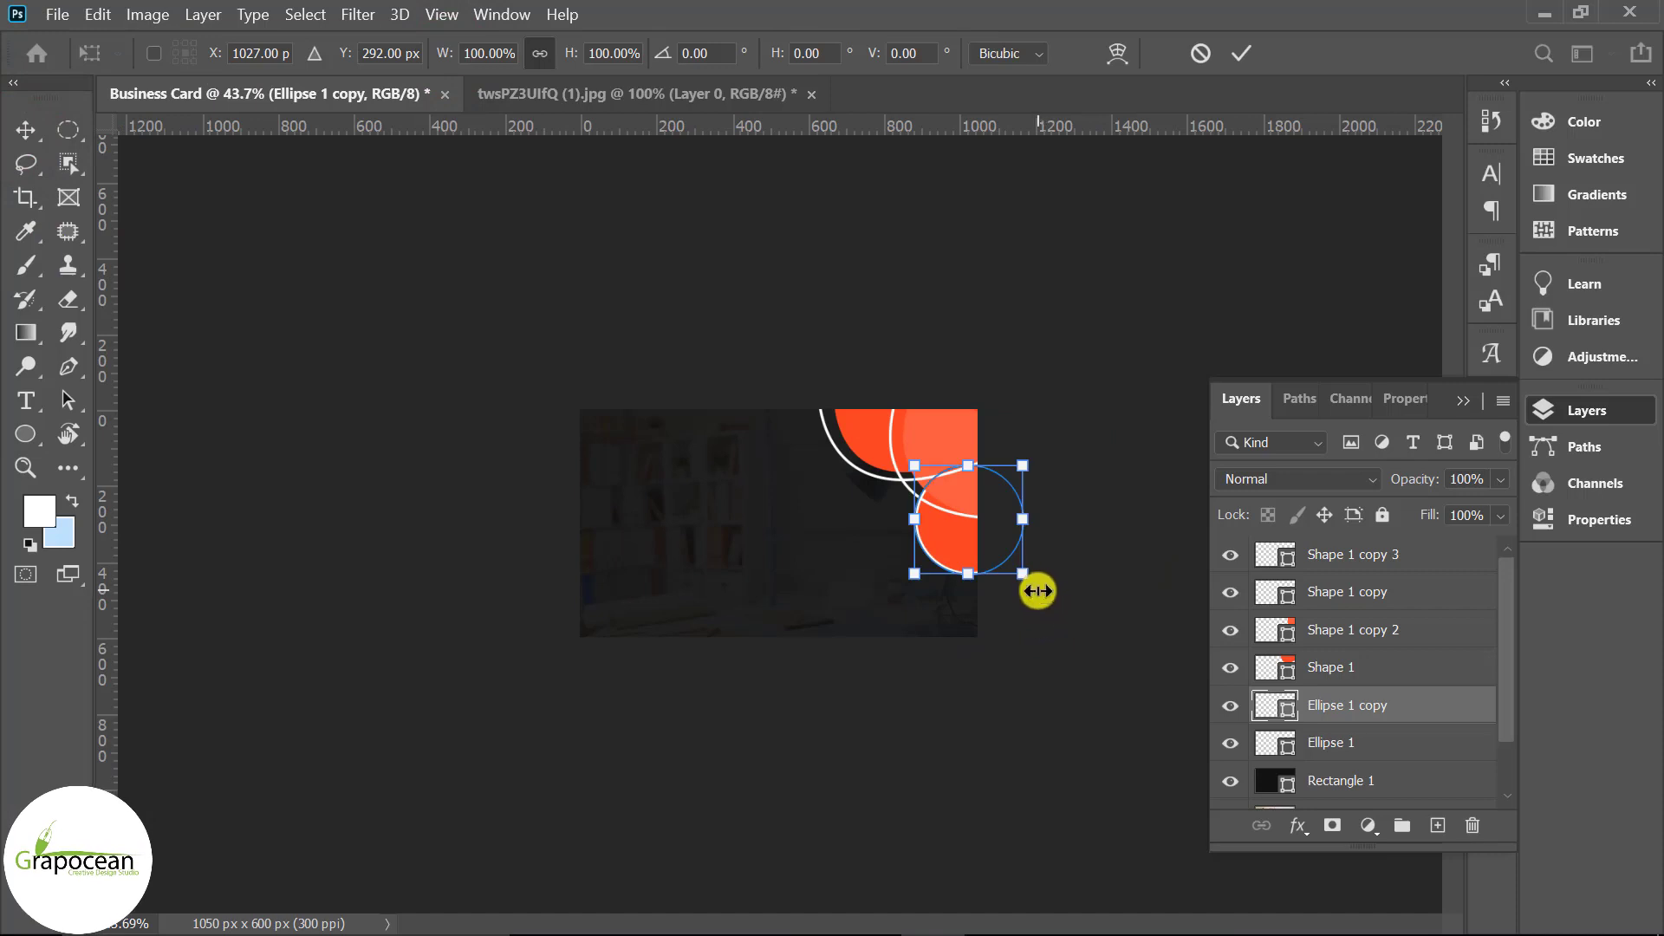
pyautogui.moveTo(1039, 572); pyautogui.dragTo(1057, 576)
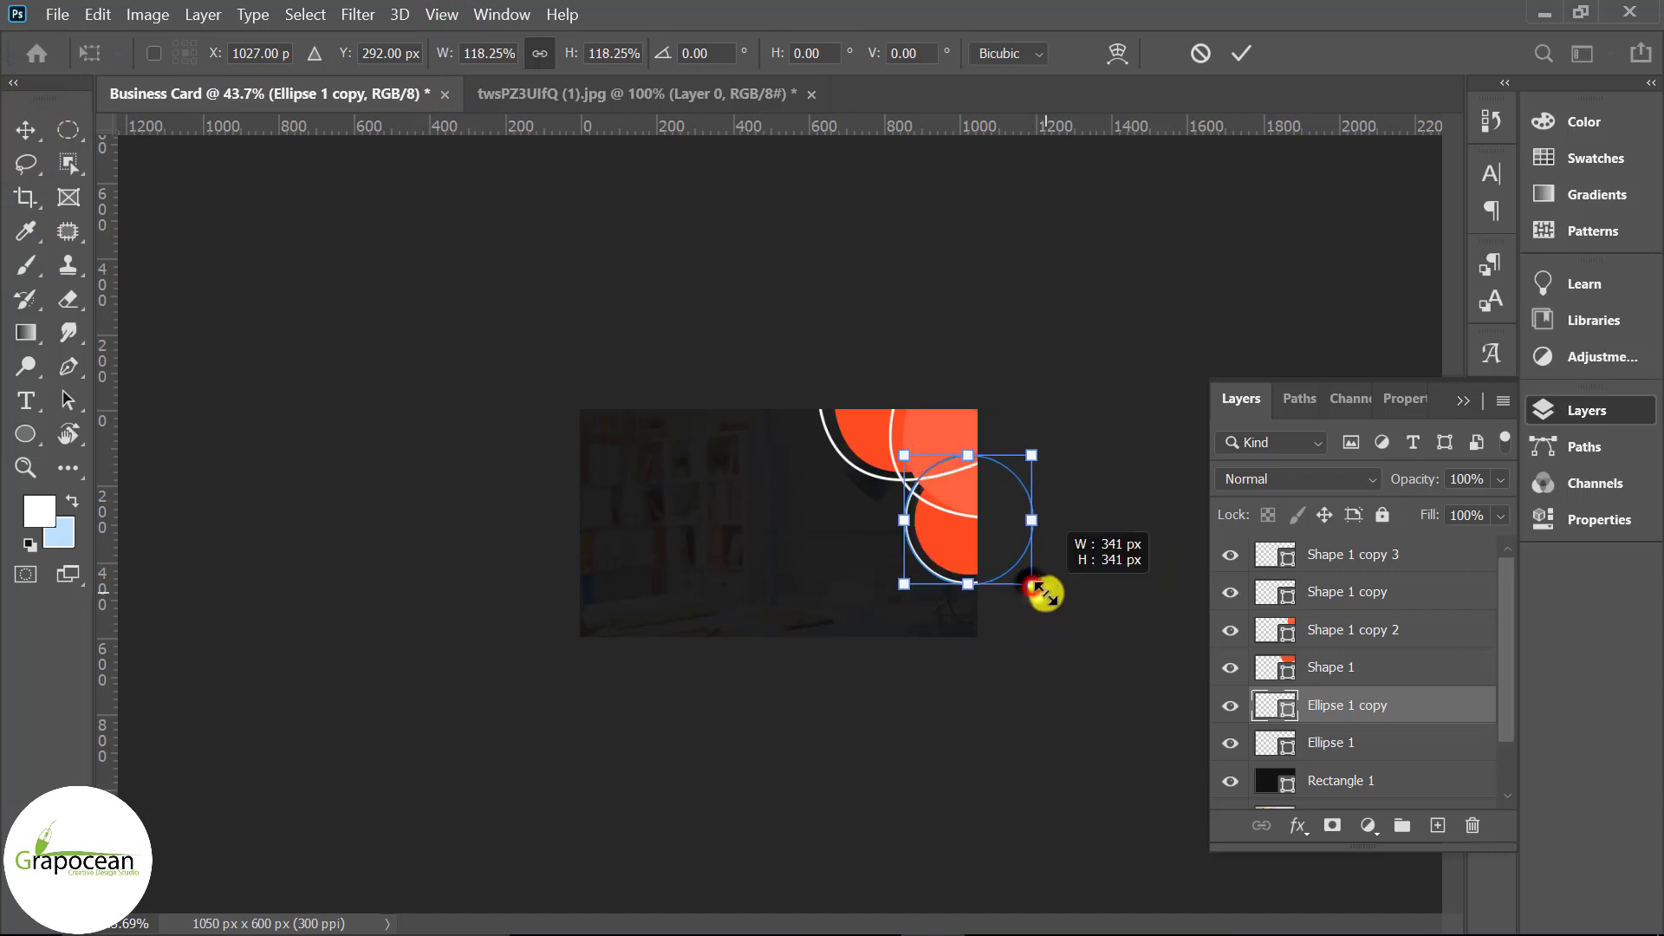
pyautogui.click(1243, 53)
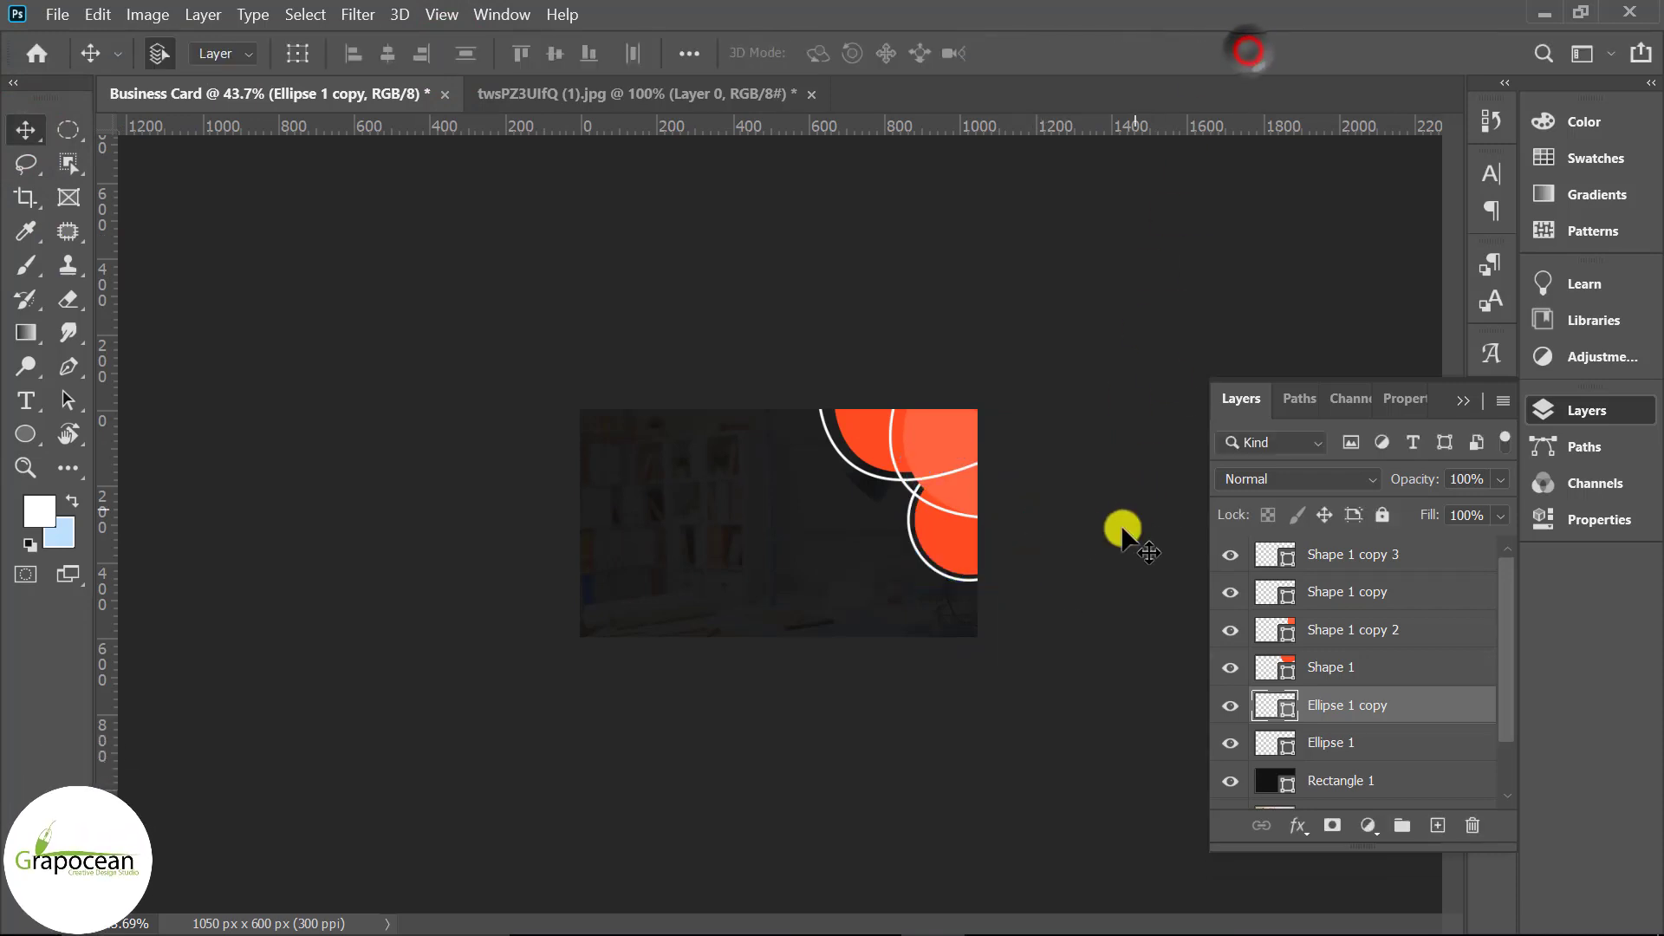
# Set Ellipse 1 to 57% opacity, then drag the logo from Illustrator into Photoshop.
pyautogui.click(1033, 572)
pyautogui.click(1335, 742)
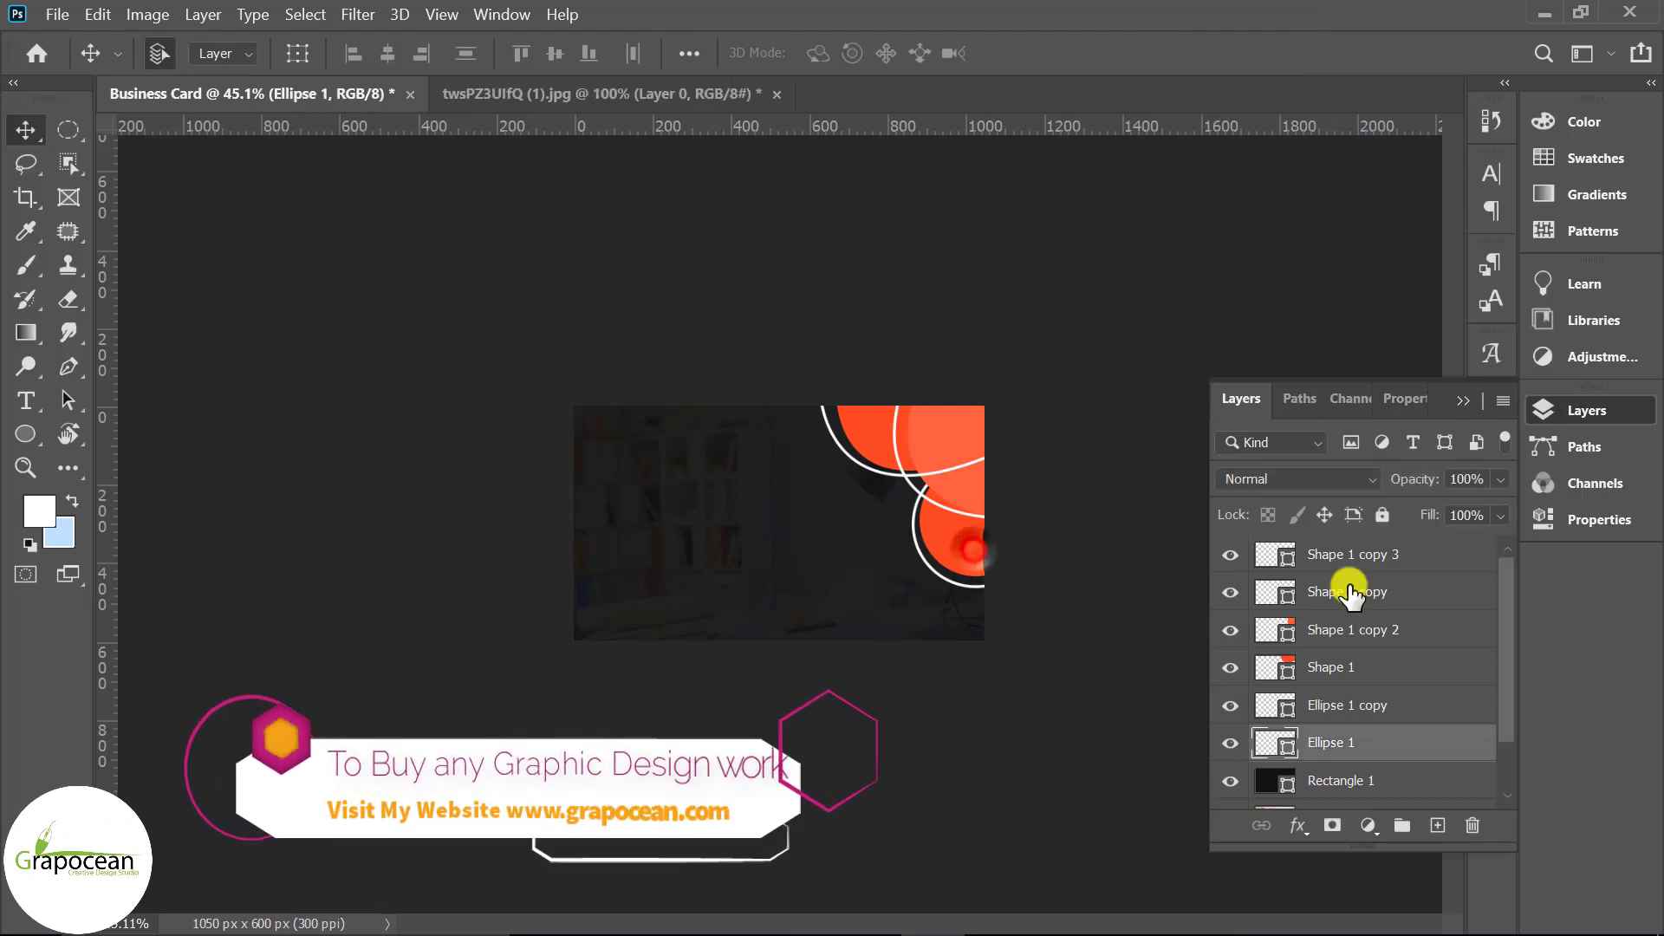
pyautogui.click(1501, 480)
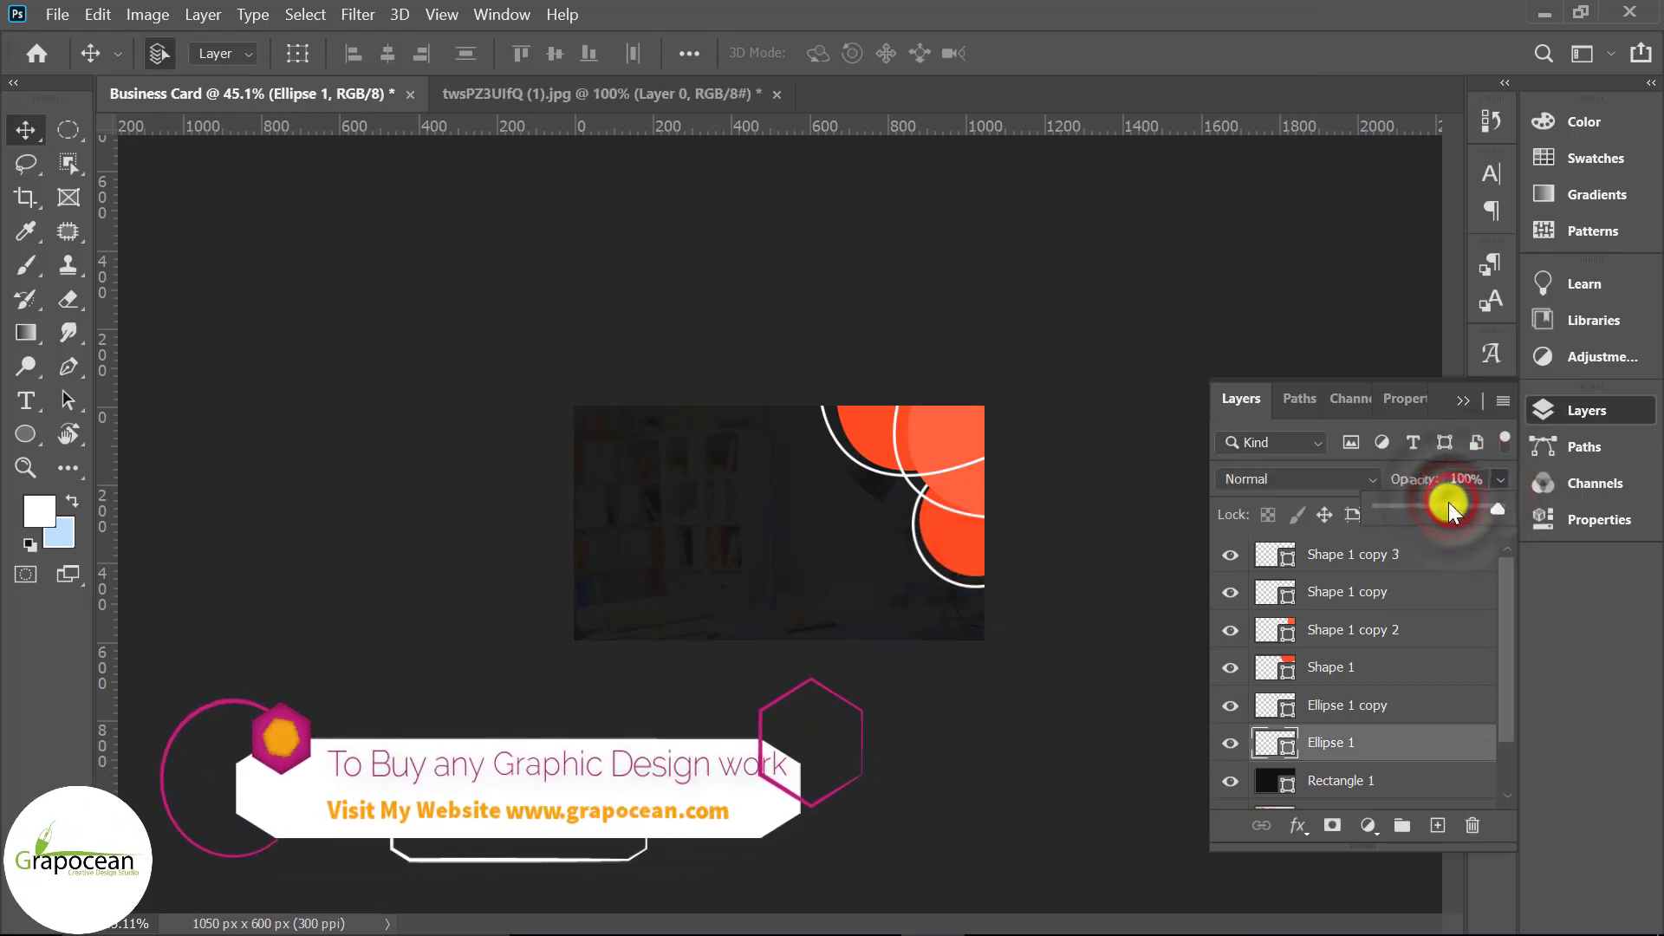
pyautogui.click(1449, 502)
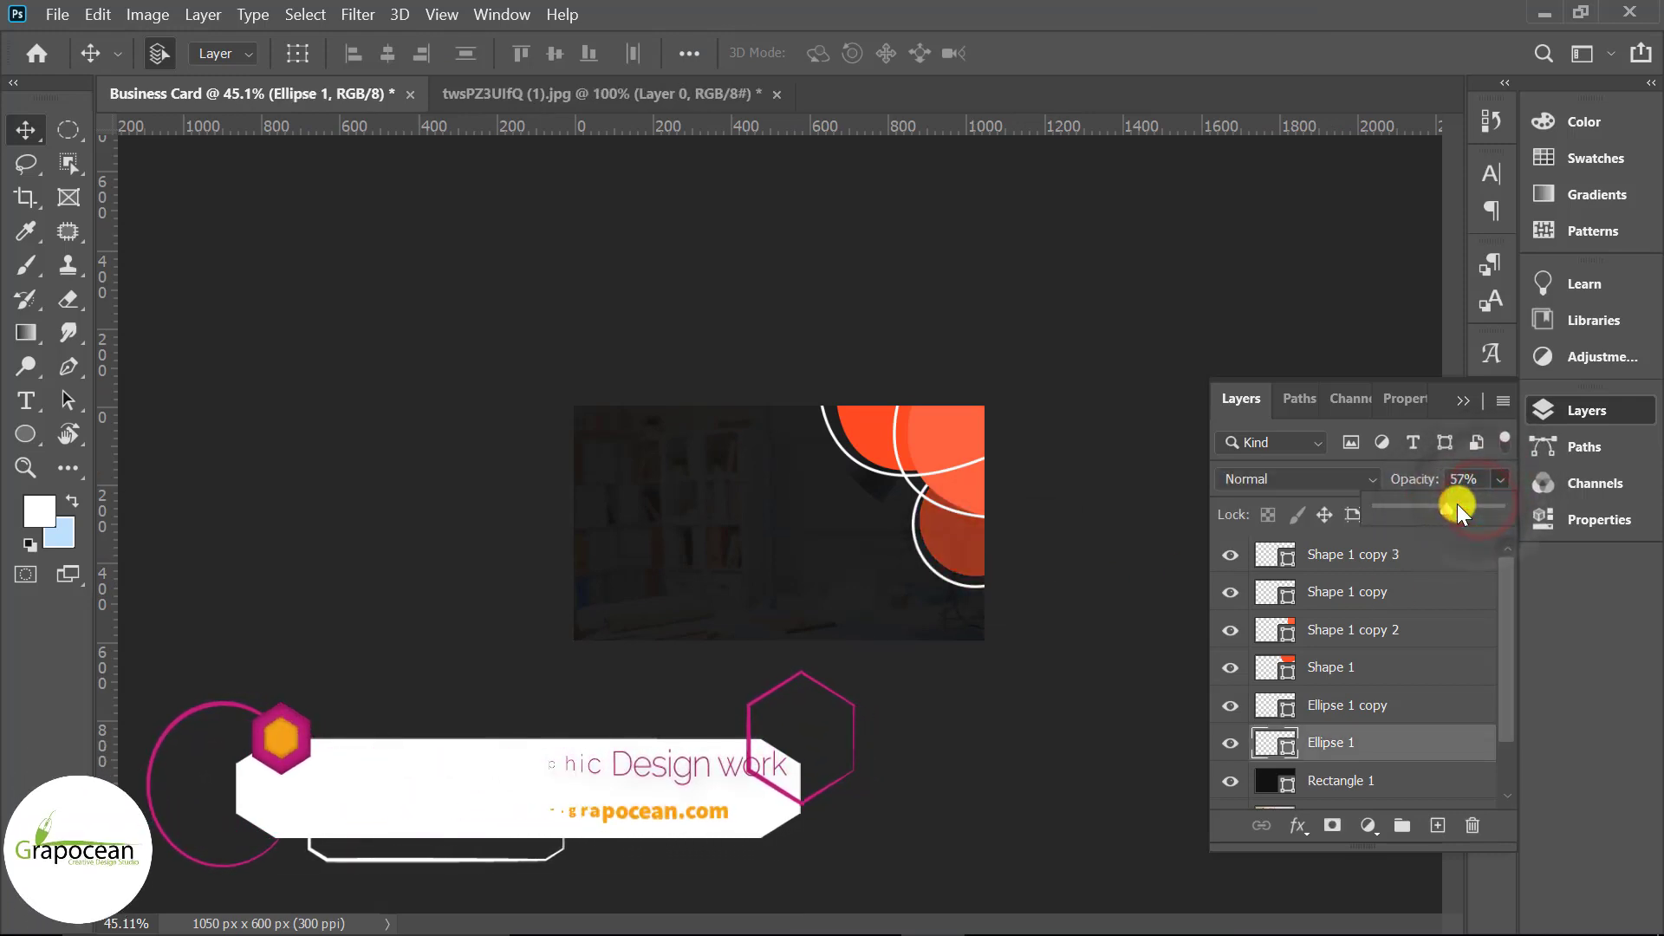
pyautogui.click(1086, 674)
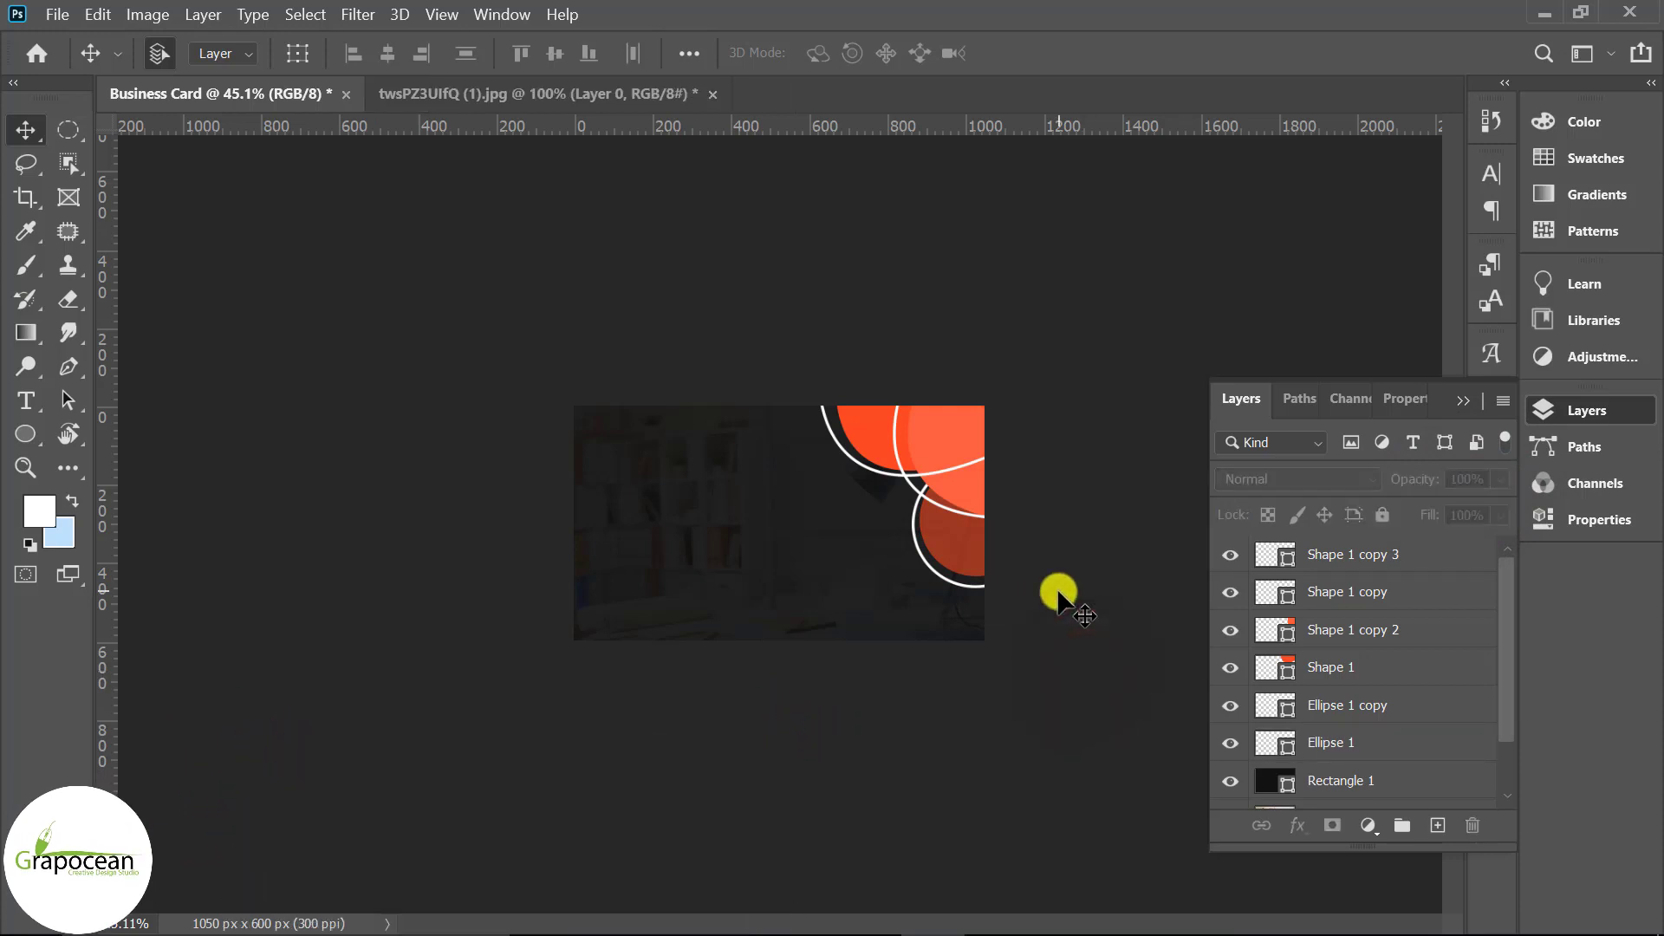
pyautogui.click(999, 912)
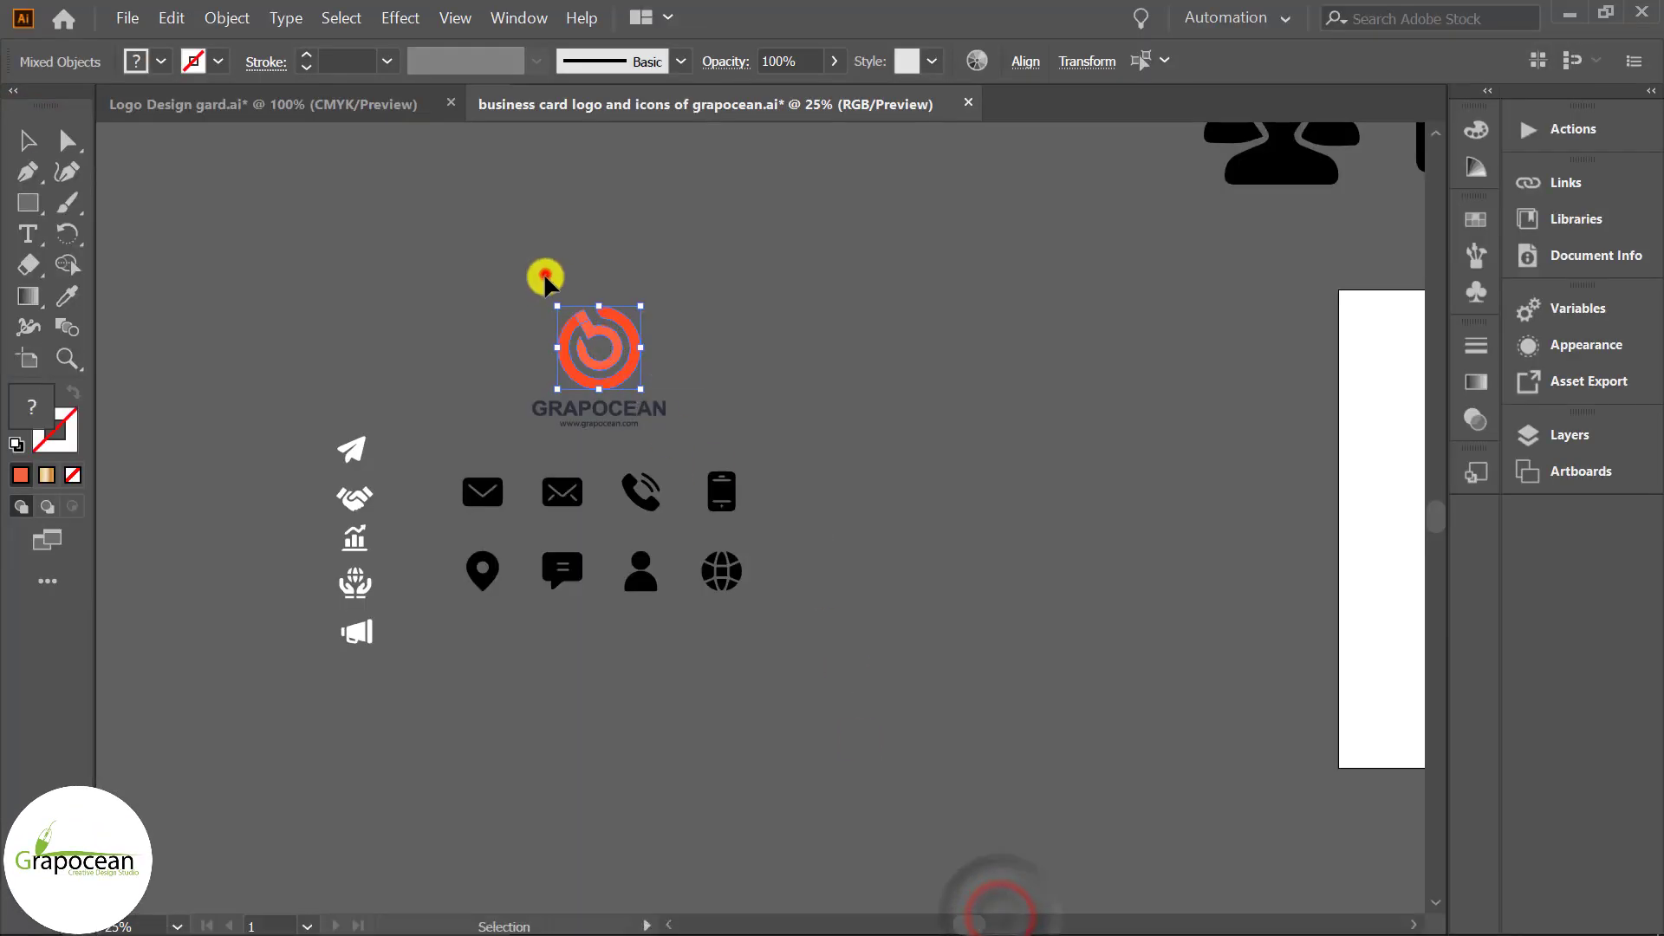
pyautogui.moveTo(605, 364)
pyautogui.mouseDown()
pyautogui.moveTo(922, 926)
pyautogui.moveTo(776, 553)
pyautogui.mouseUp()
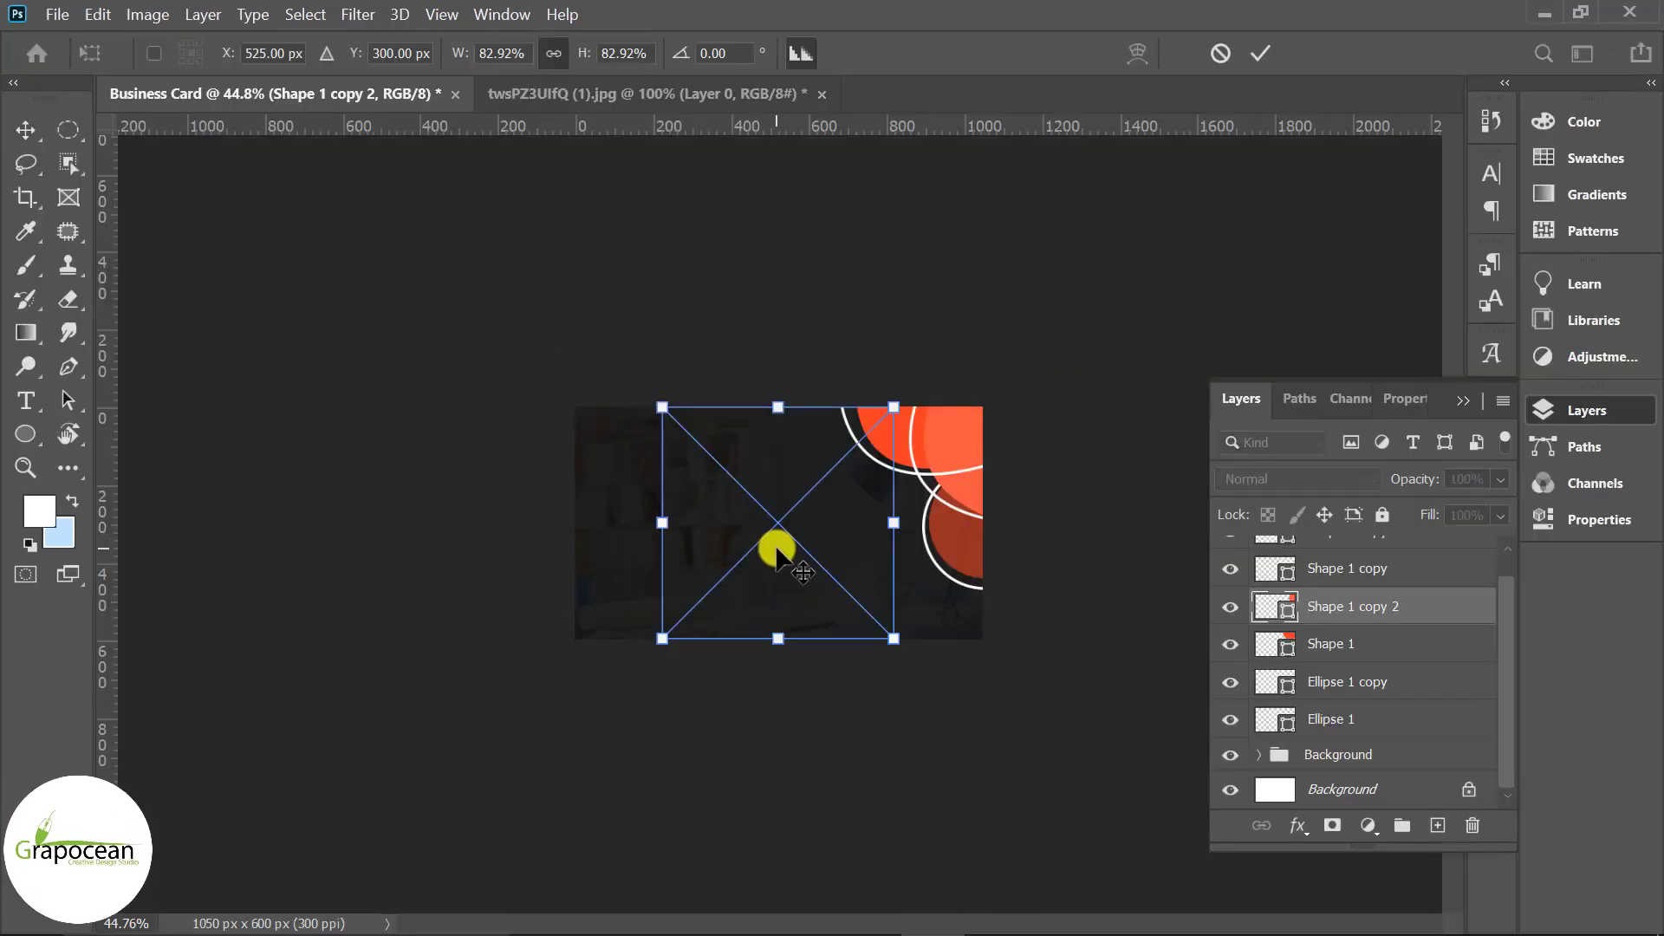
# Scale the placed orange logo down to about a quarter and commit it.
pyautogui.moveTo(894, 639)
pyautogui.mouseDown()
pyautogui.moveTo(815, 559)
pyautogui.moveTo(742, 549)
pyautogui.moveTo(754, 572)
pyautogui.mouseUp()
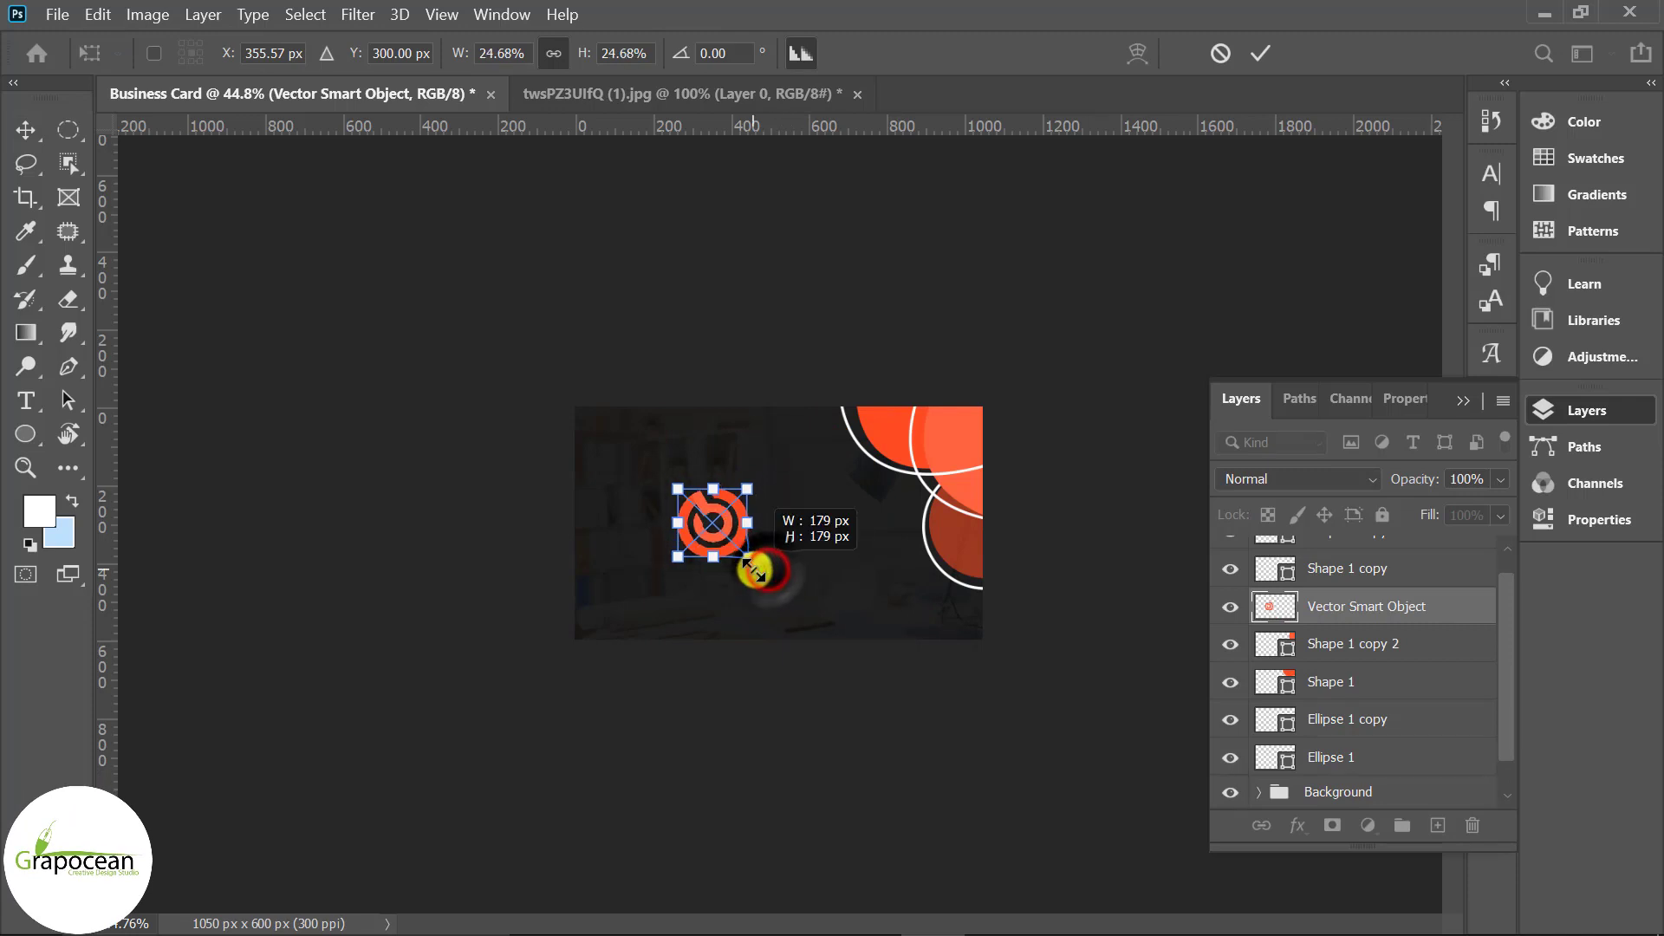
pyautogui.click(1259, 53)
pyautogui.scroll(2, 958, 714)
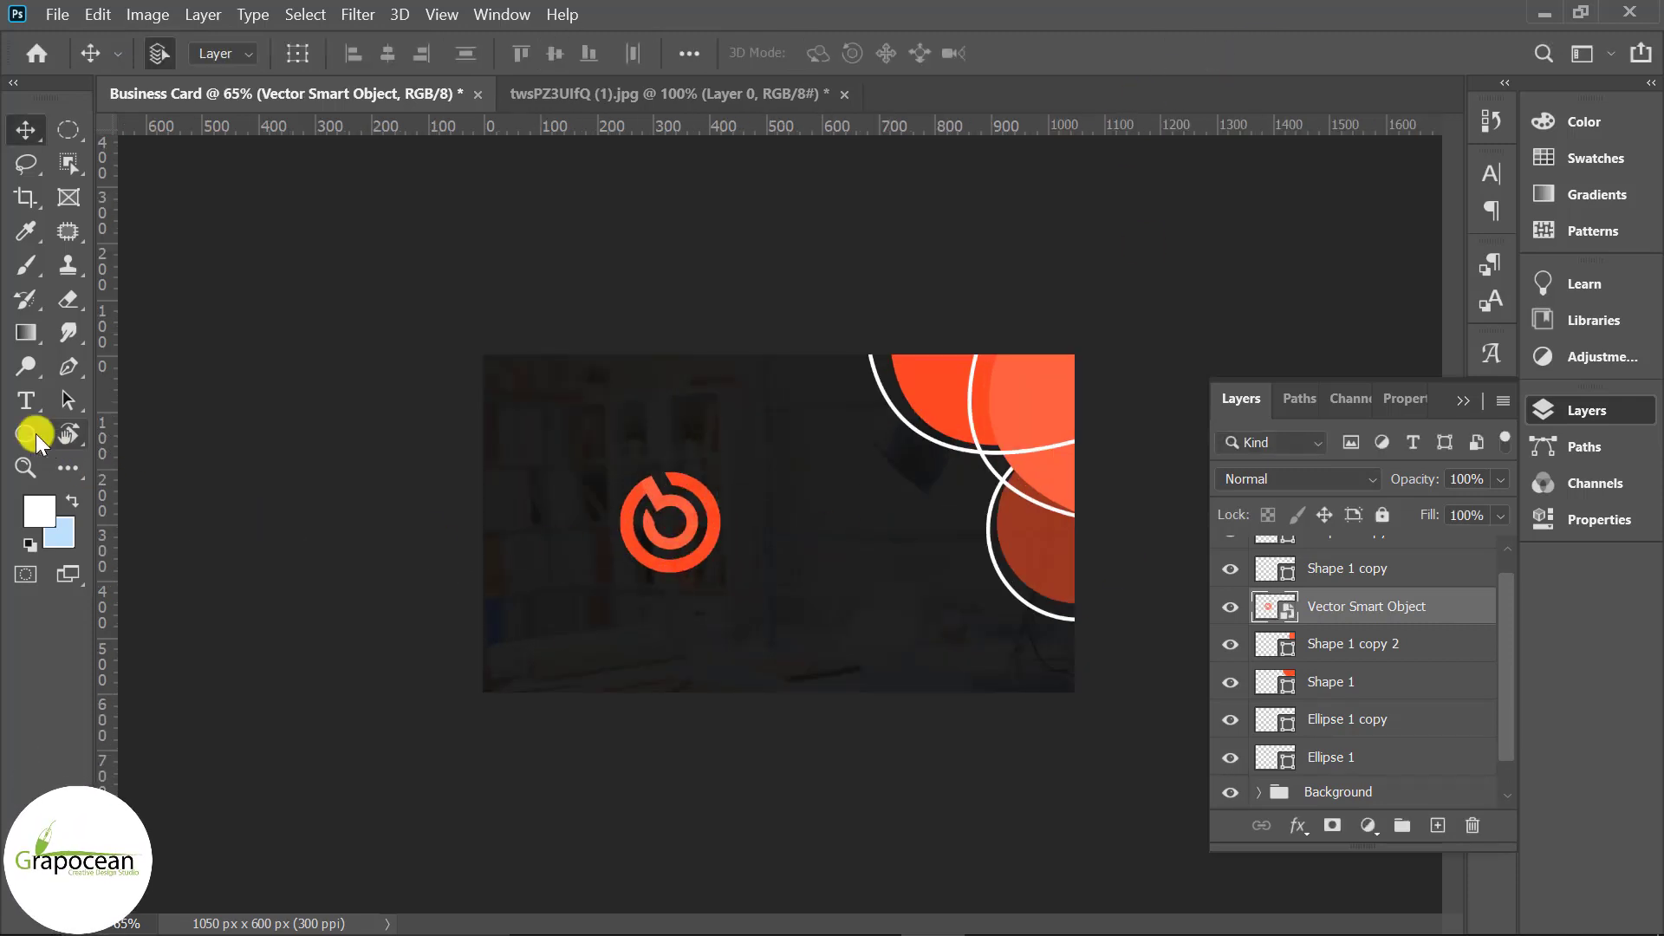
pyautogui.click(26, 399)
# Add COMPANY LOGO text under the logo, COMPANY in the sampled logo orange, and centre it.
pyautogui.click(629, 636)
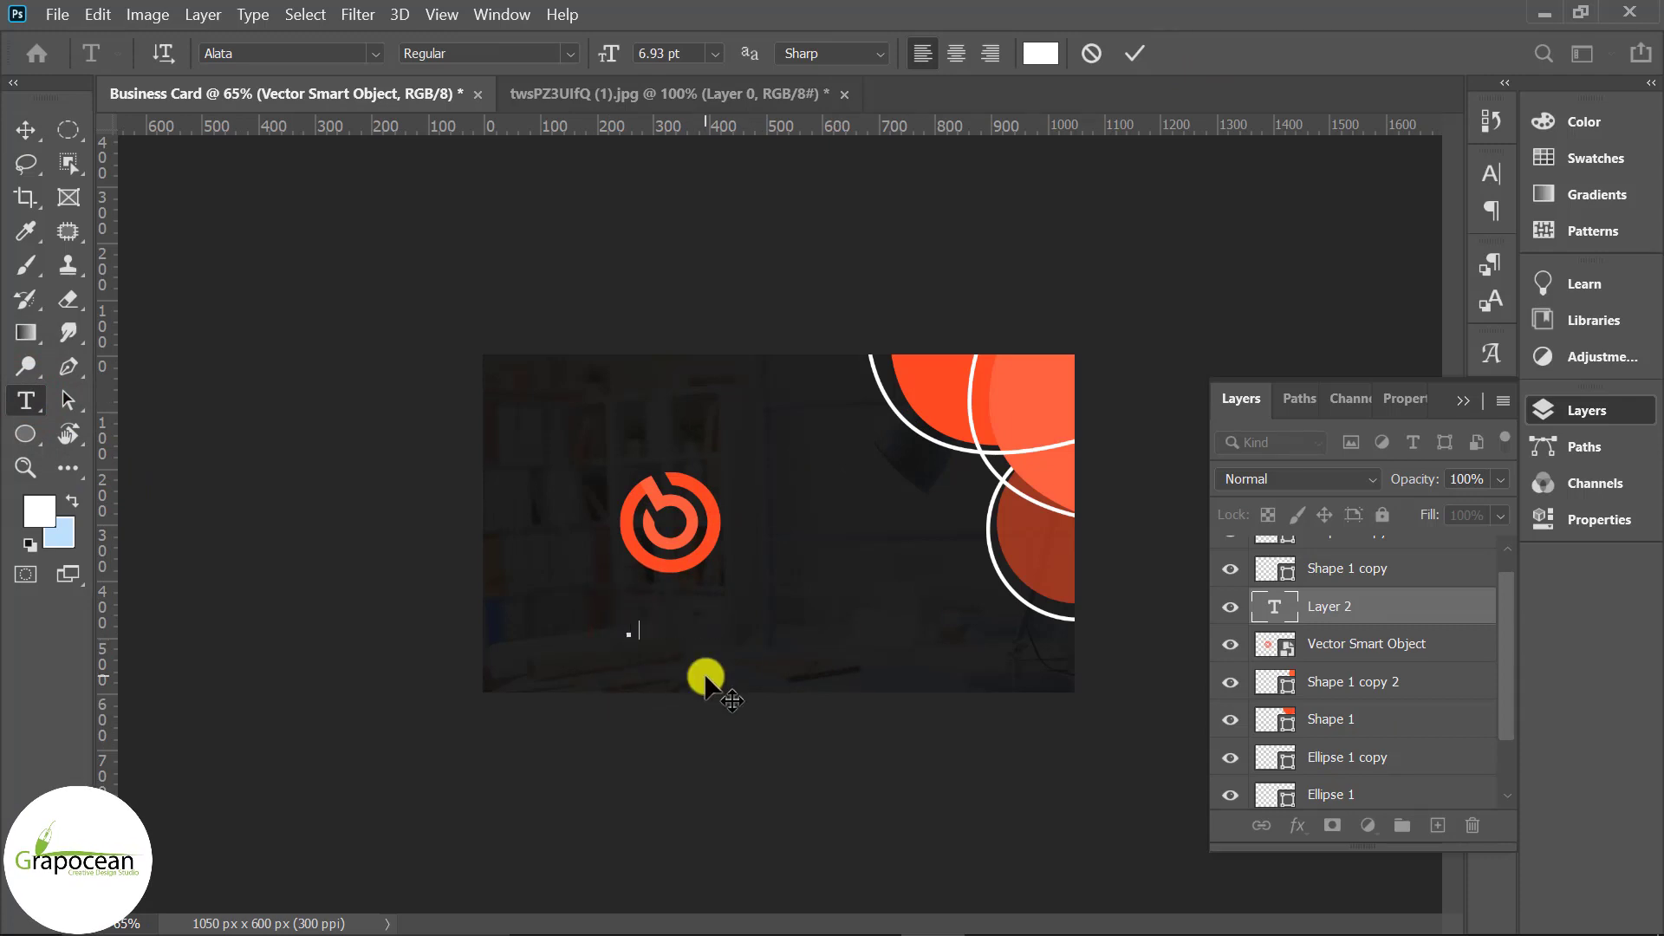
pyautogui.write('____')
pyautogui.write('MP')
pyautogui.write('GO')
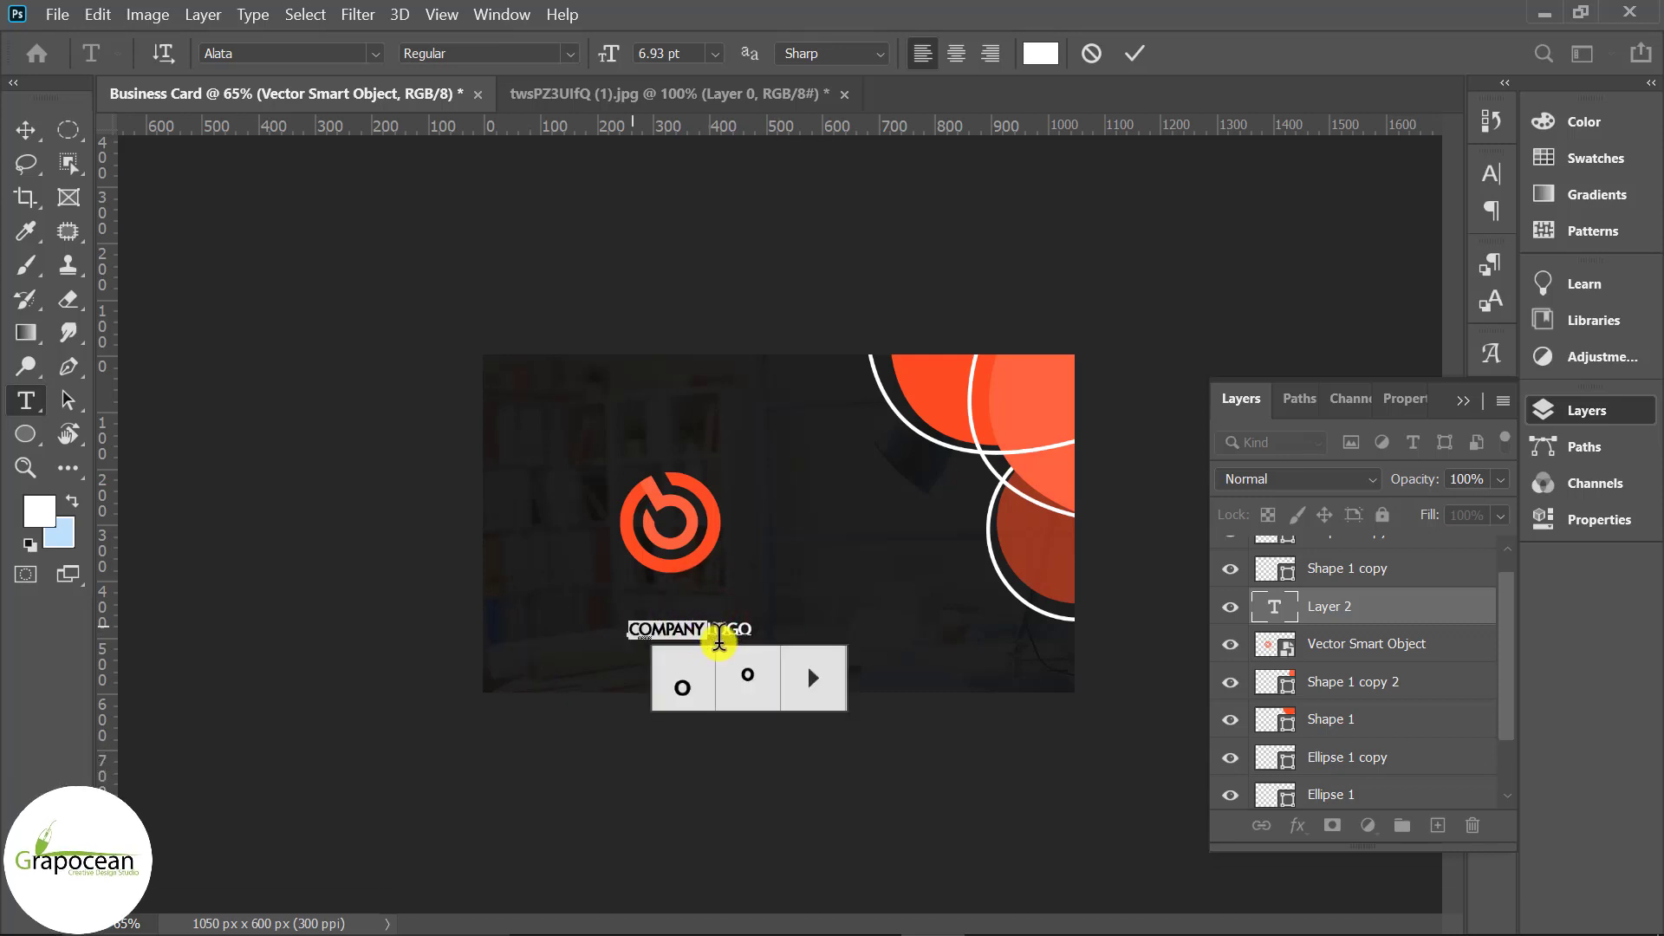
pyautogui.click(1040, 53)
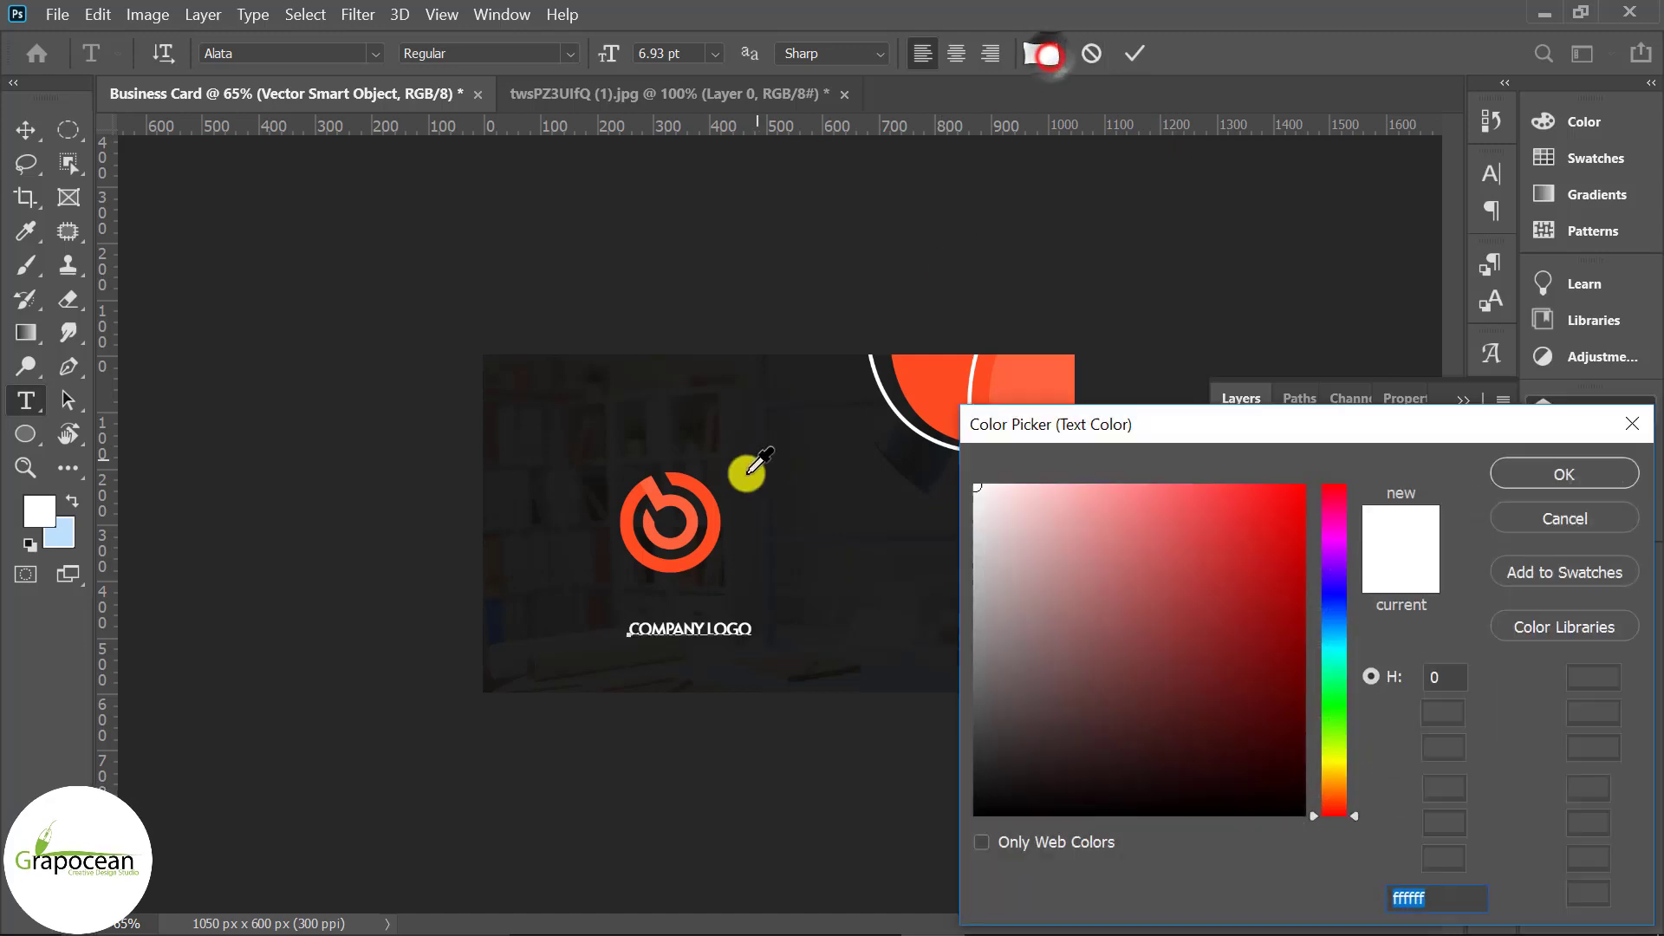
pyautogui.click(709, 496)
pyautogui.click(1546, 489)
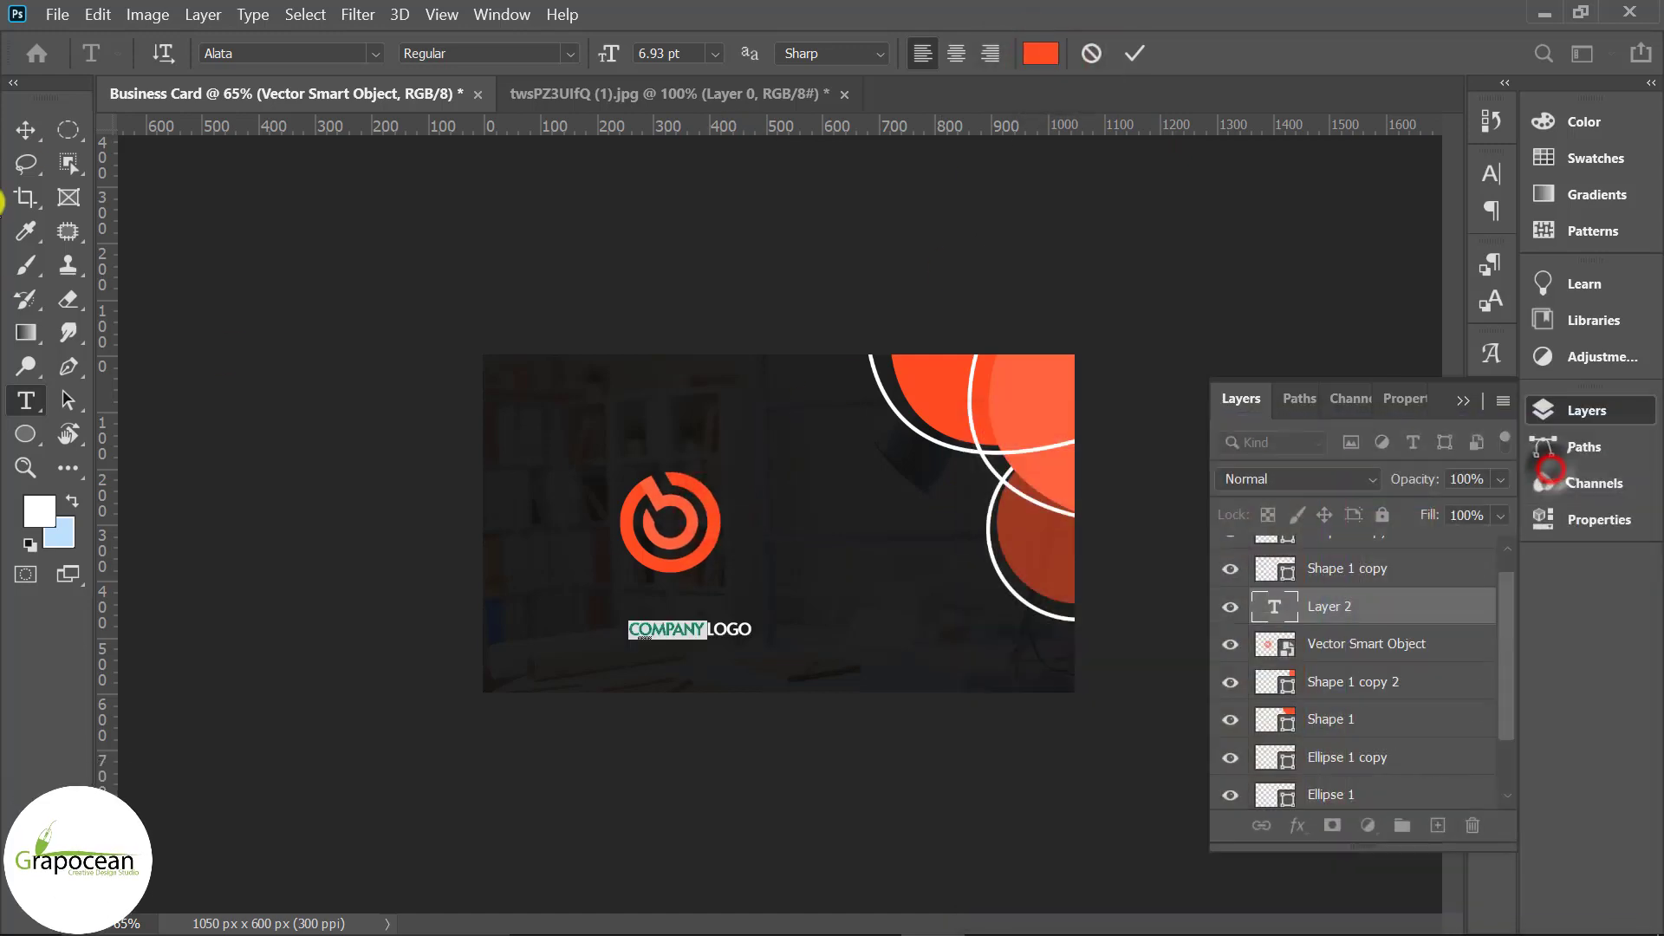
pyautogui.click(25, 130)
pyautogui.moveTo(688, 631)
pyautogui.mouseDown()
pyautogui.moveTo(650, 600)
pyautogui.moveTo(668, 595)
pyautogui.mouseUp()
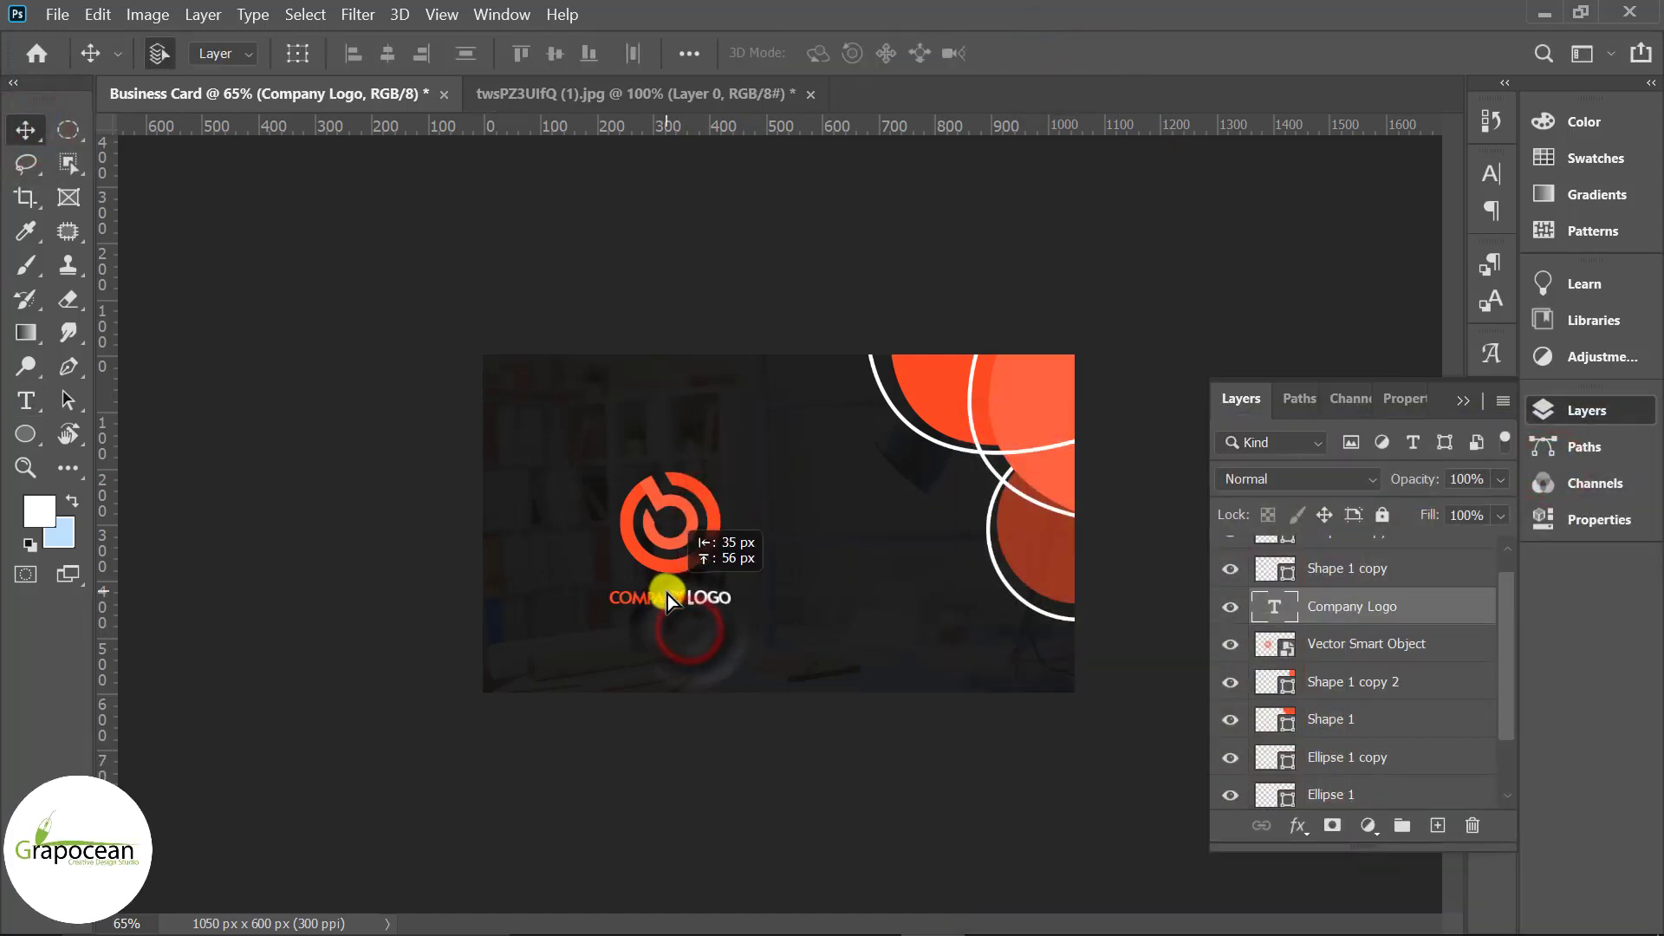
pyautogui.scroll(-2, 668, 594)
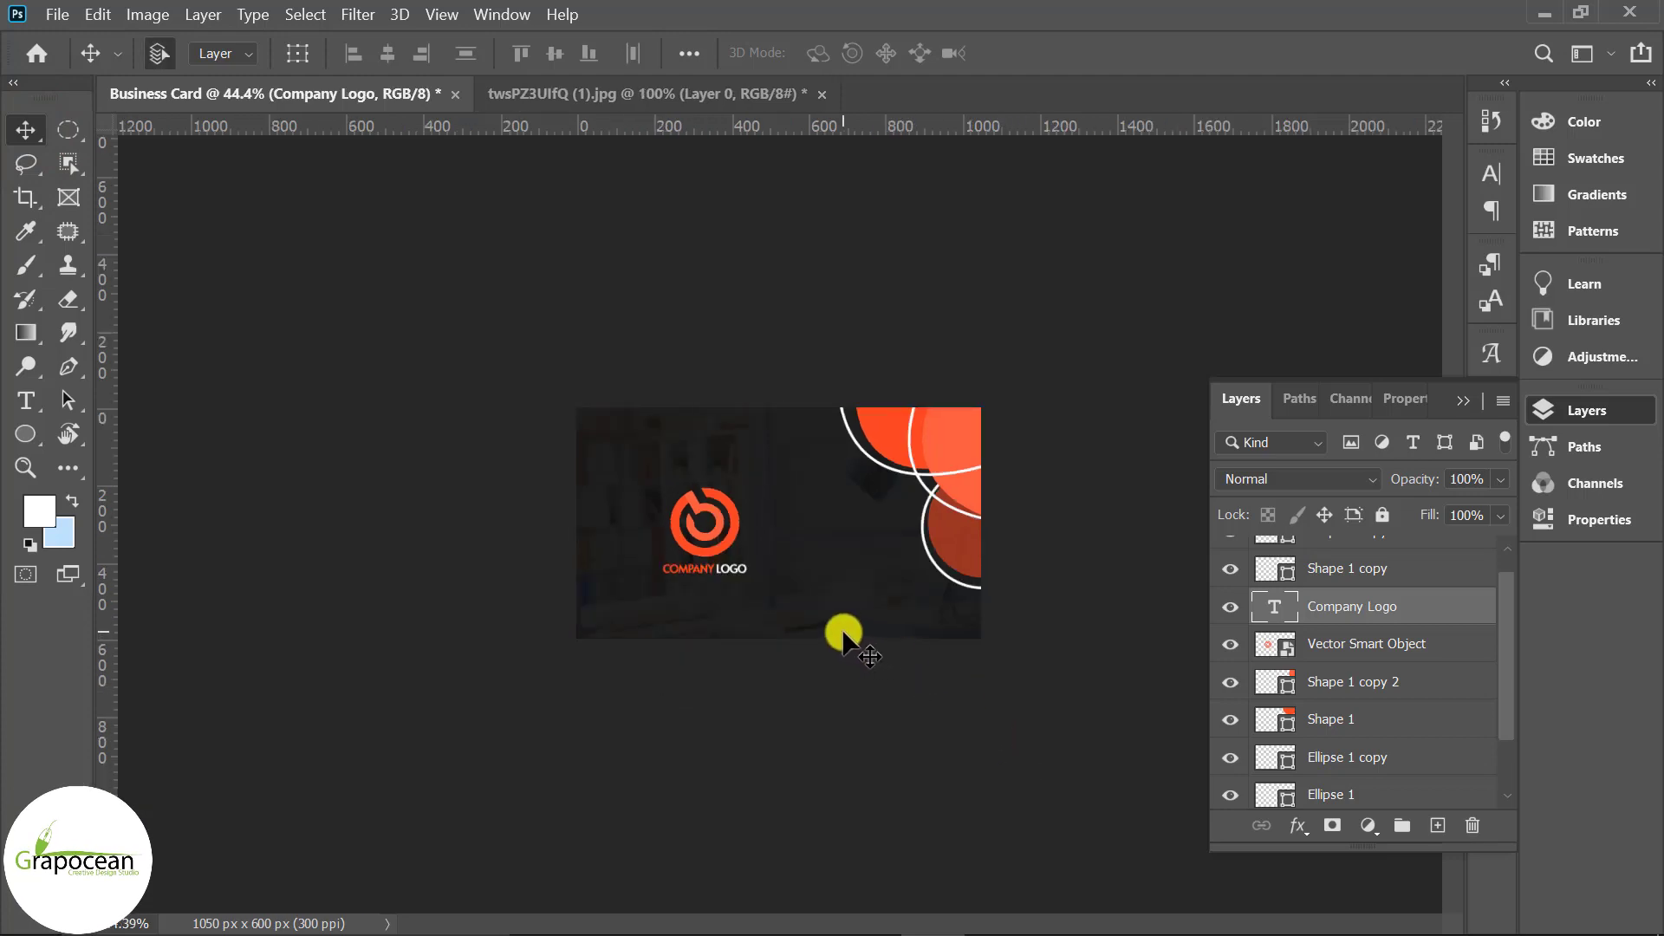
# Group the logo and its caption into a group named Logo.
pyautogui.keyDown('shift'); pyautogui.click(1390, 652); pyautogui.keyUp('shift')
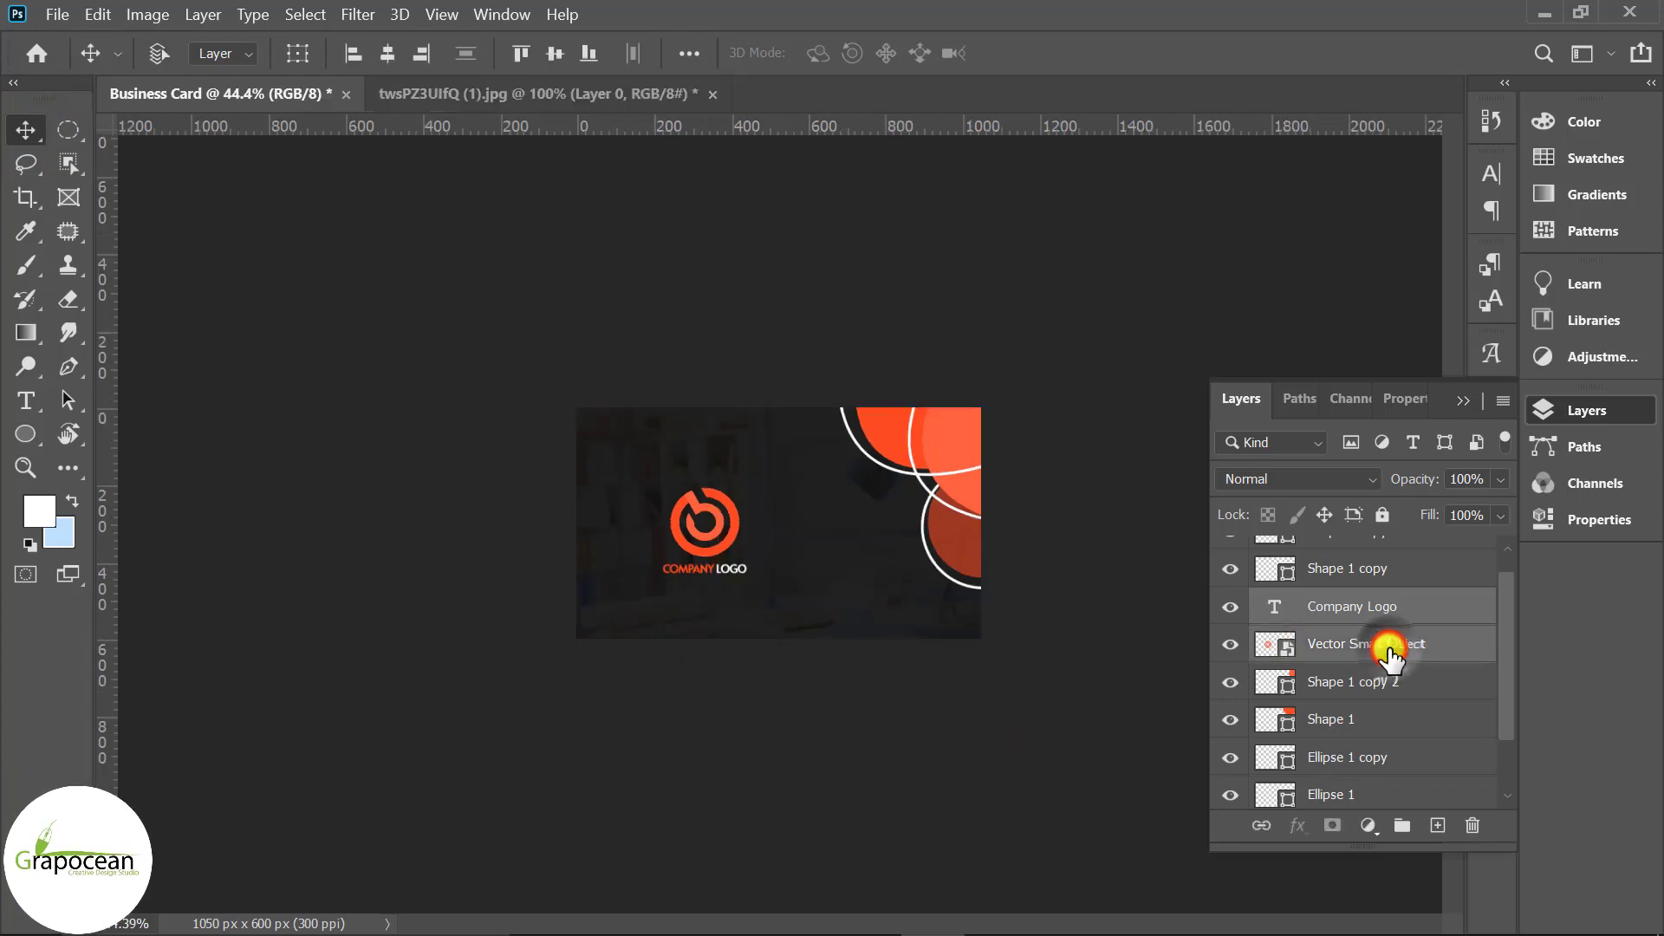
pyautogui.hotkey('ctrl', 'g')
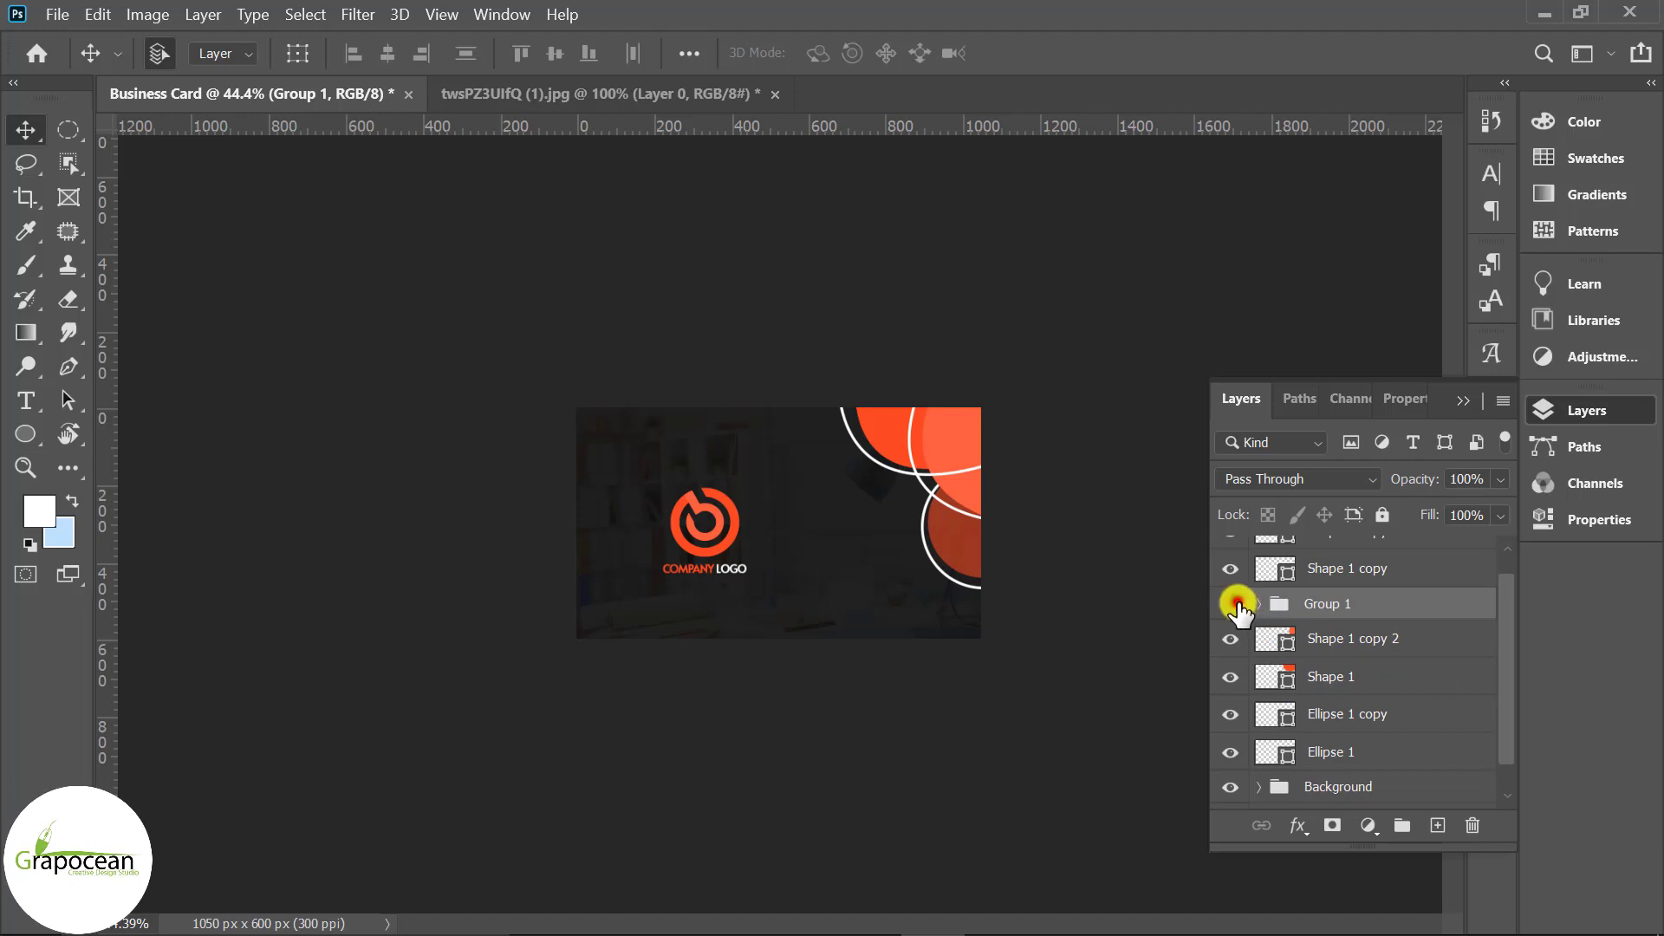
pyautogui.doubleClick(1233, 604)
pyautogui.write('Logo')
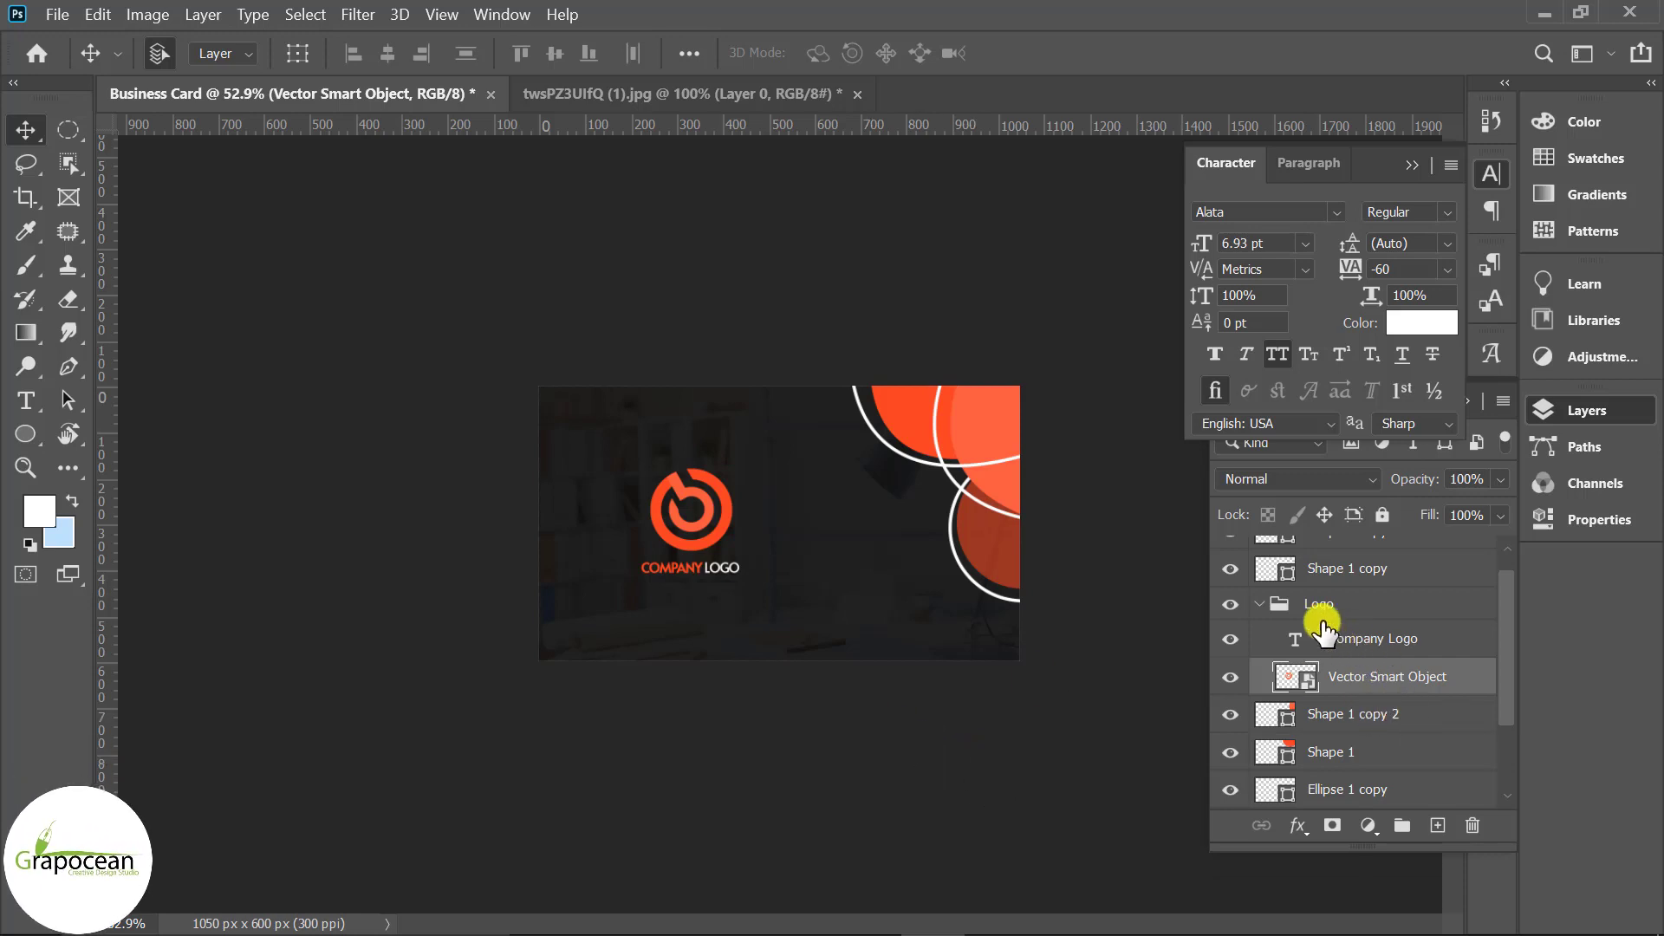
pyautogui.click(1274, 604)
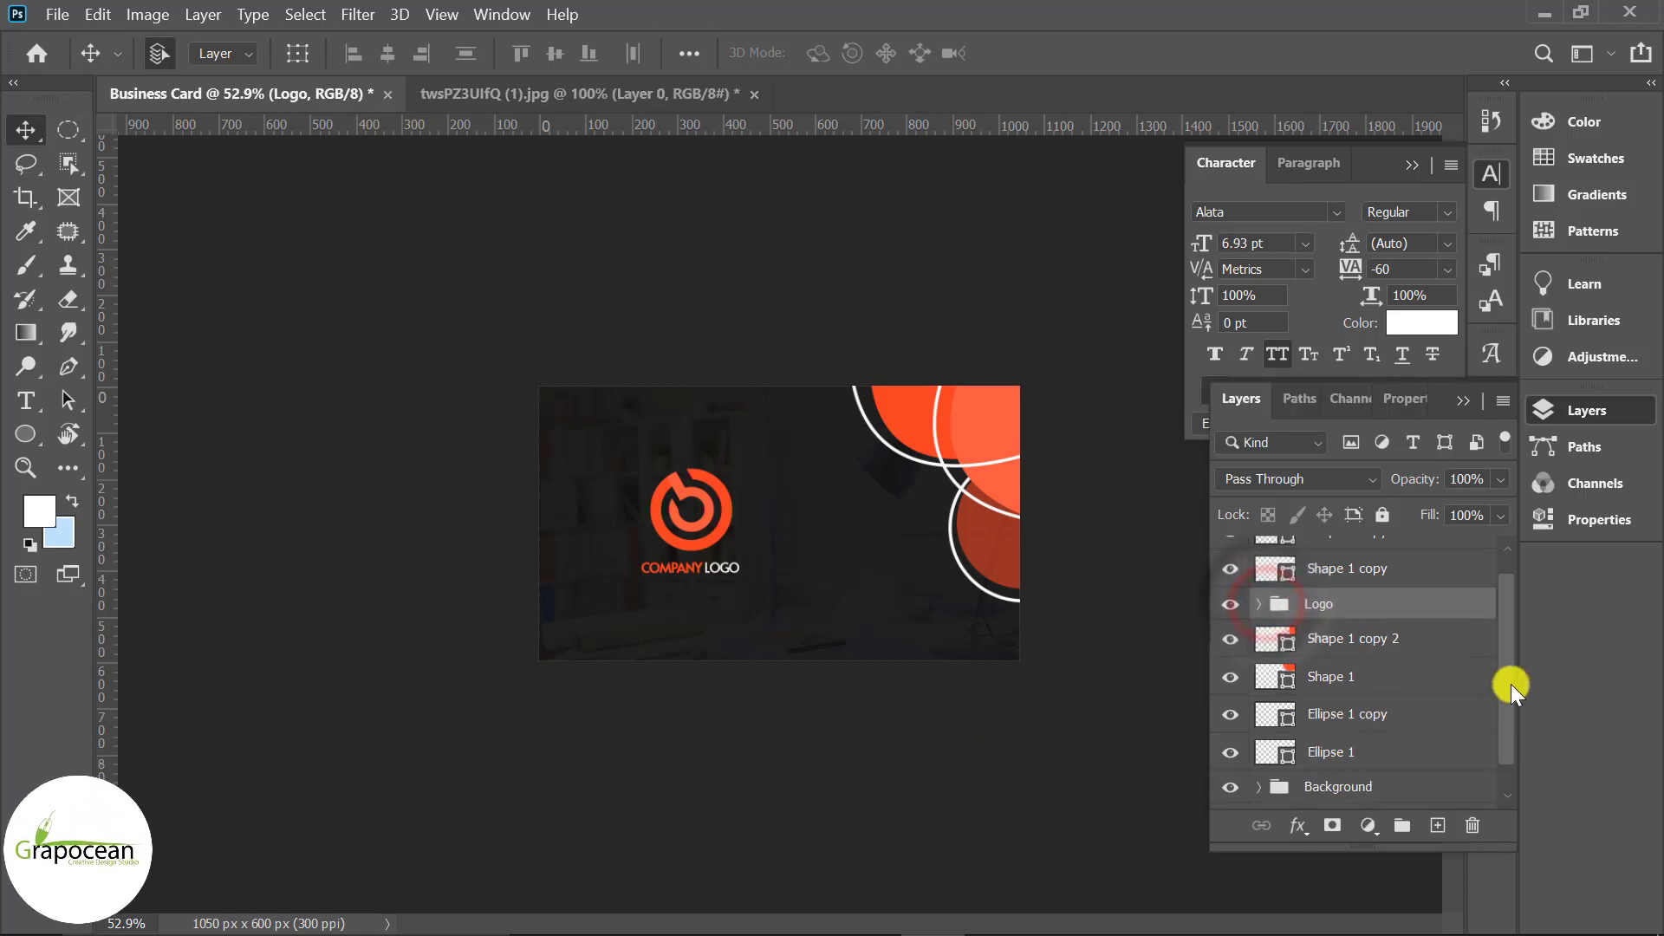
# Centre the Logo group horizontally and vertically against the Background.
pyautogui.moveTo(1512, 689); pyautogui.dragTo(1513, 706)
pyautogui.click(1319, 788)
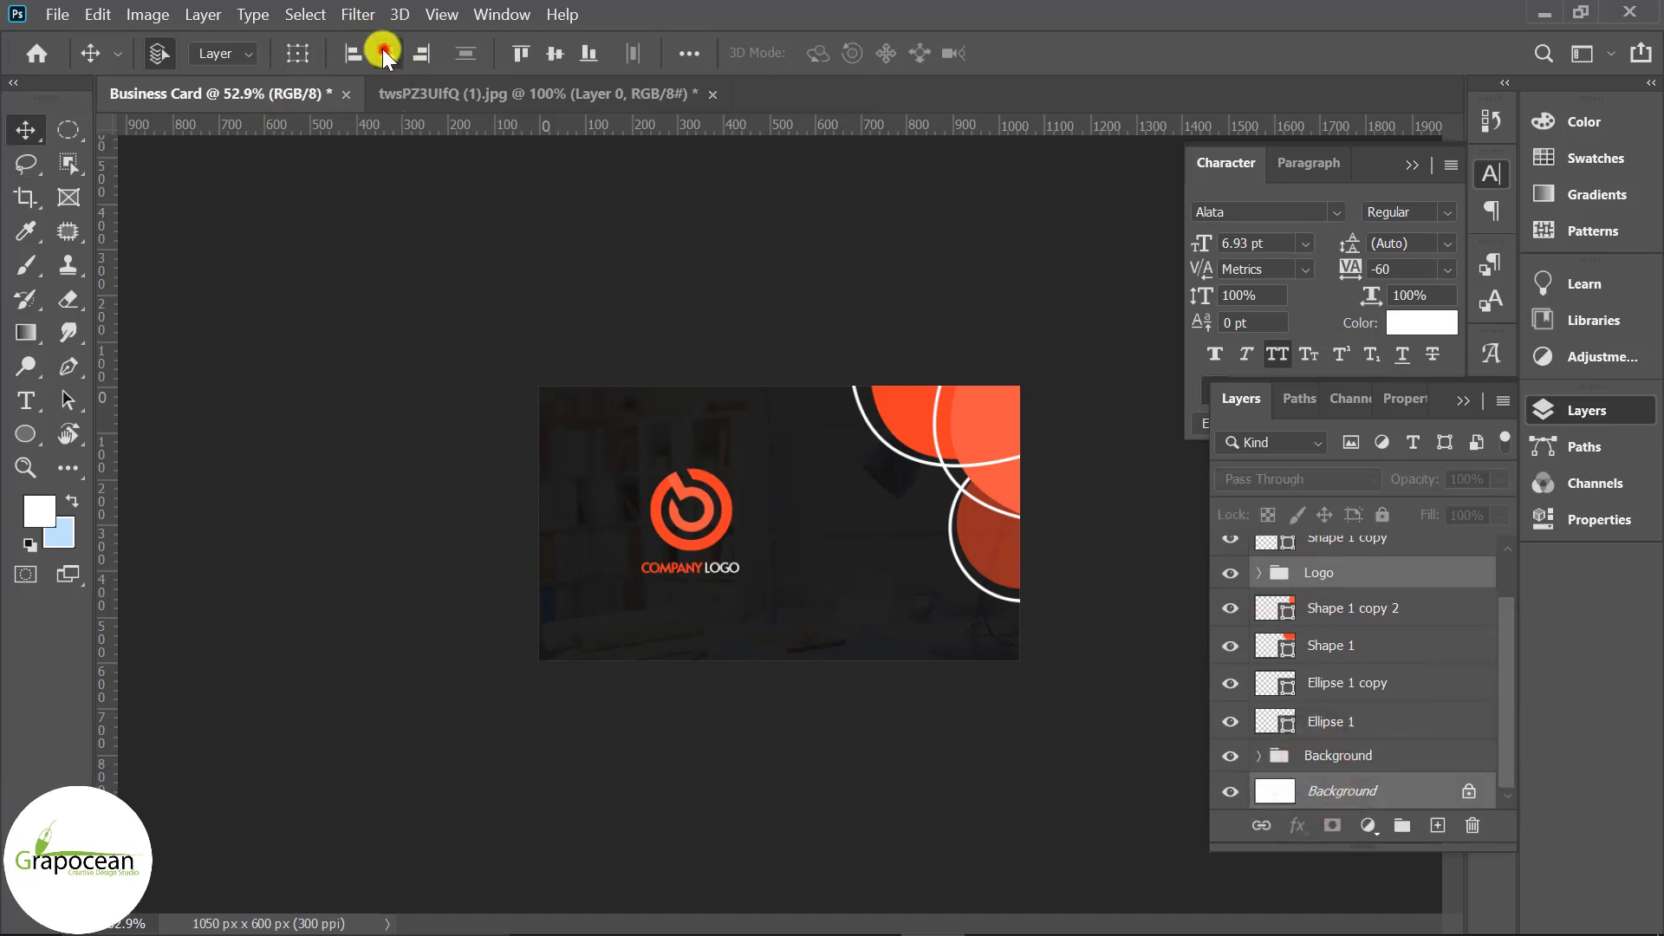
pyautogui.click(384, 54)
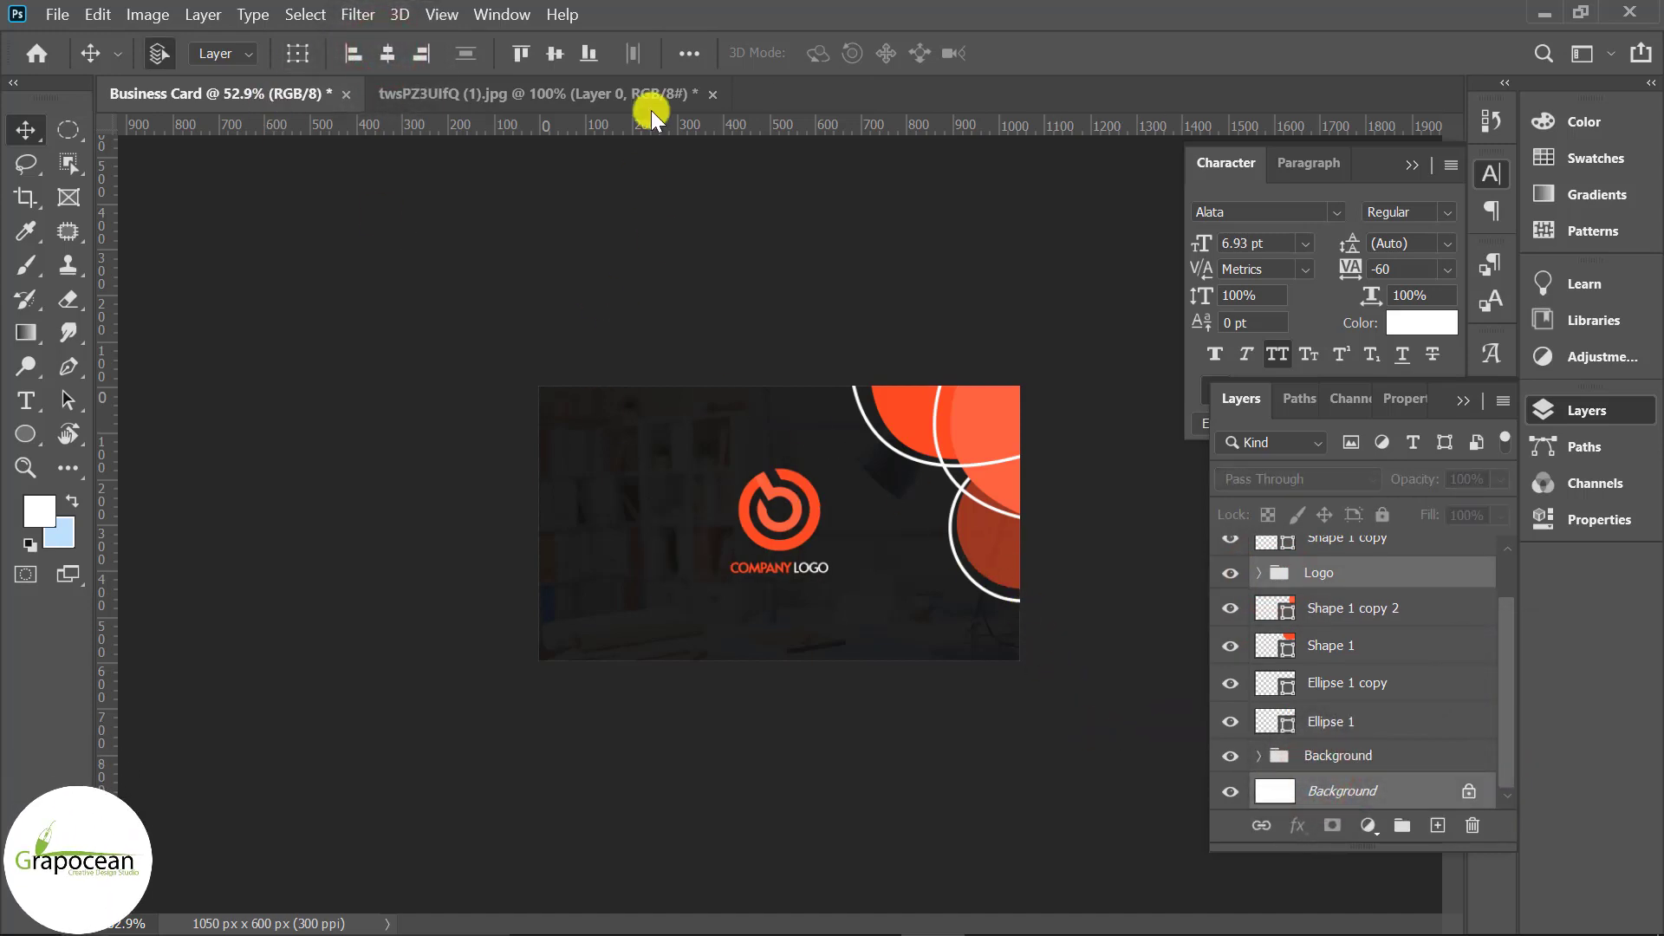
pyautogui.click(552, 55)
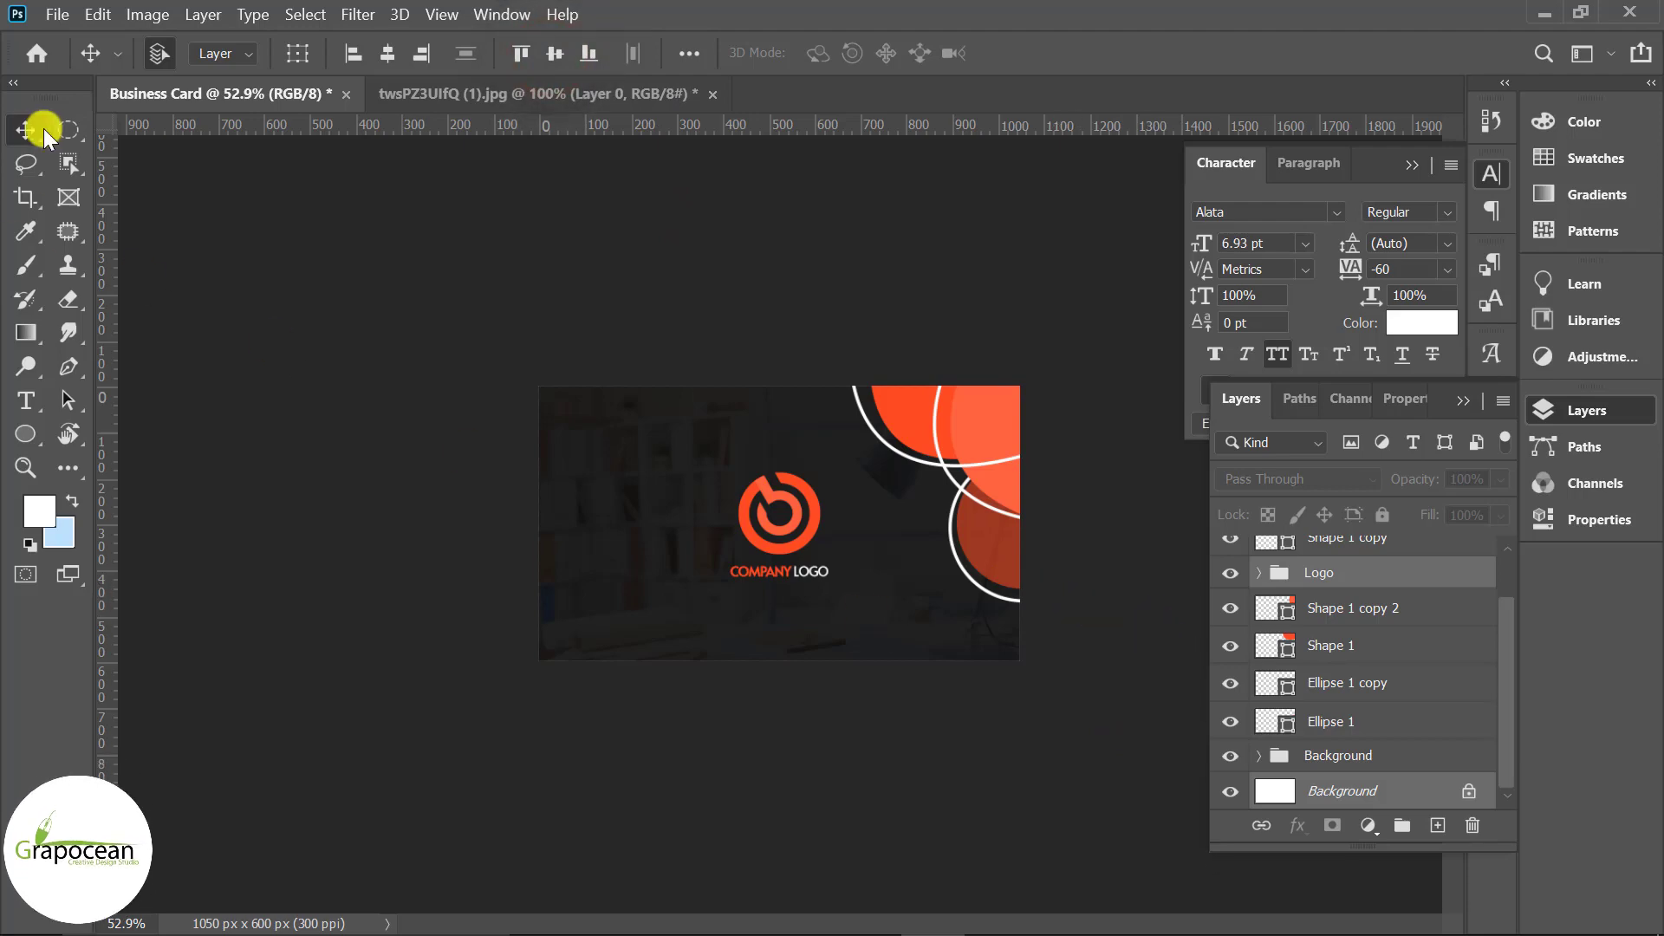
# Bring qrcode.png into the Business Card and scale it down to about 119 px.
pyautogui.click(56, 26)
pyautogui.click(78, 62)
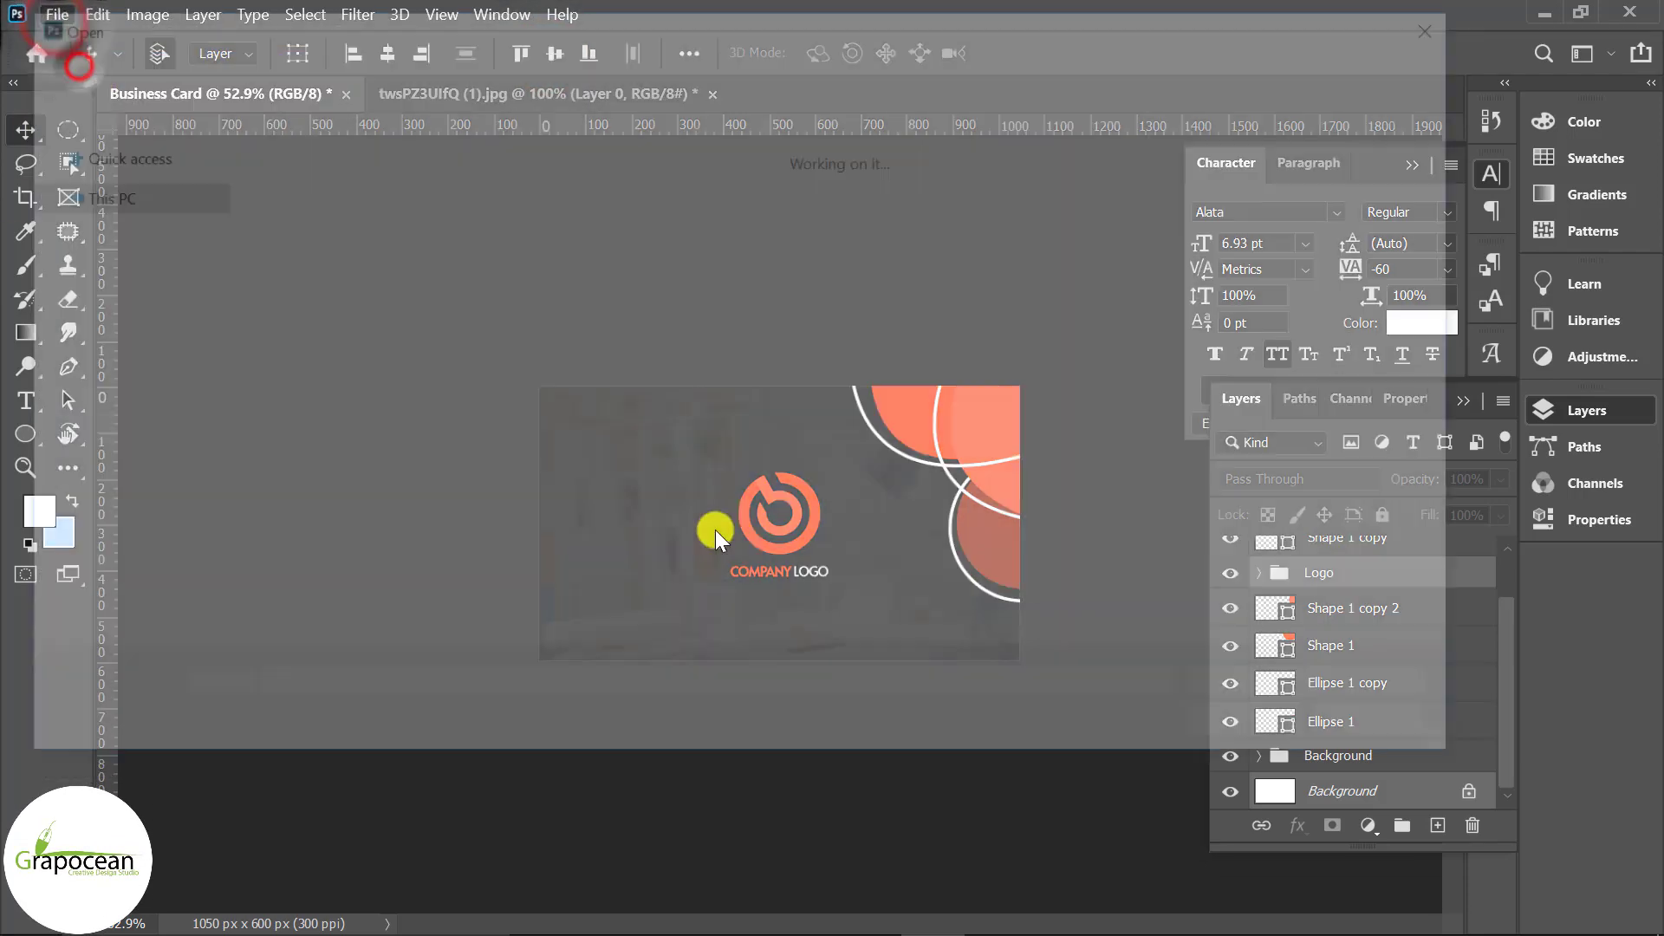
pyautogui.click(1276, 743)
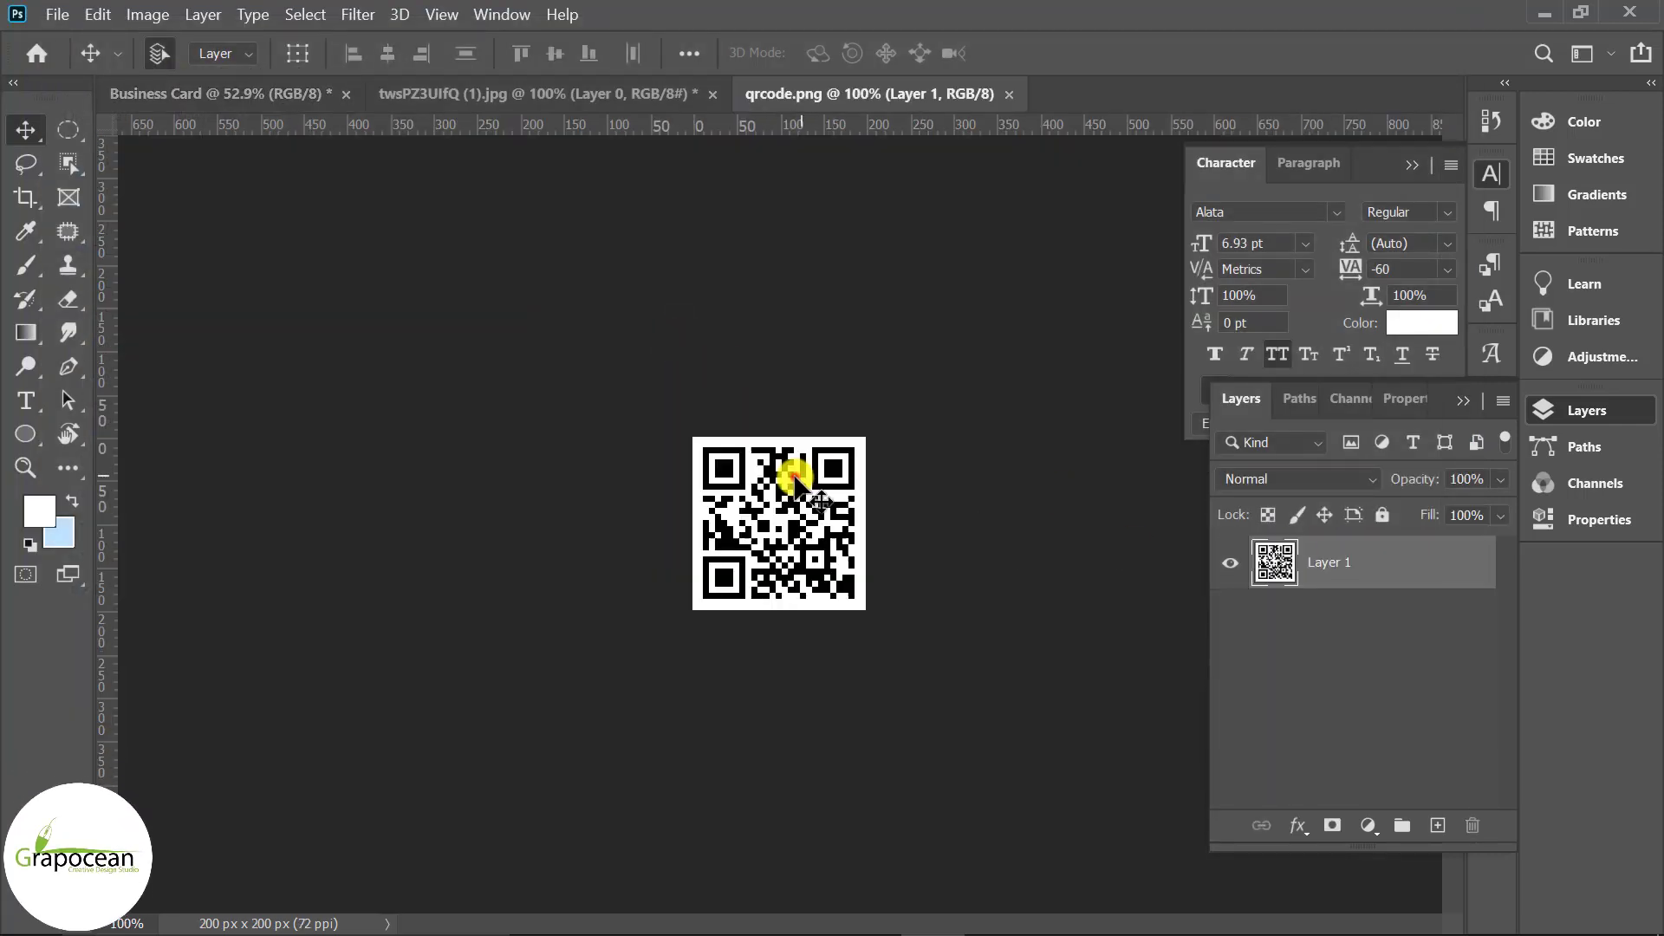
pyautogui.moveTo(793, 476); pyautogui.dragTo(661, 555)
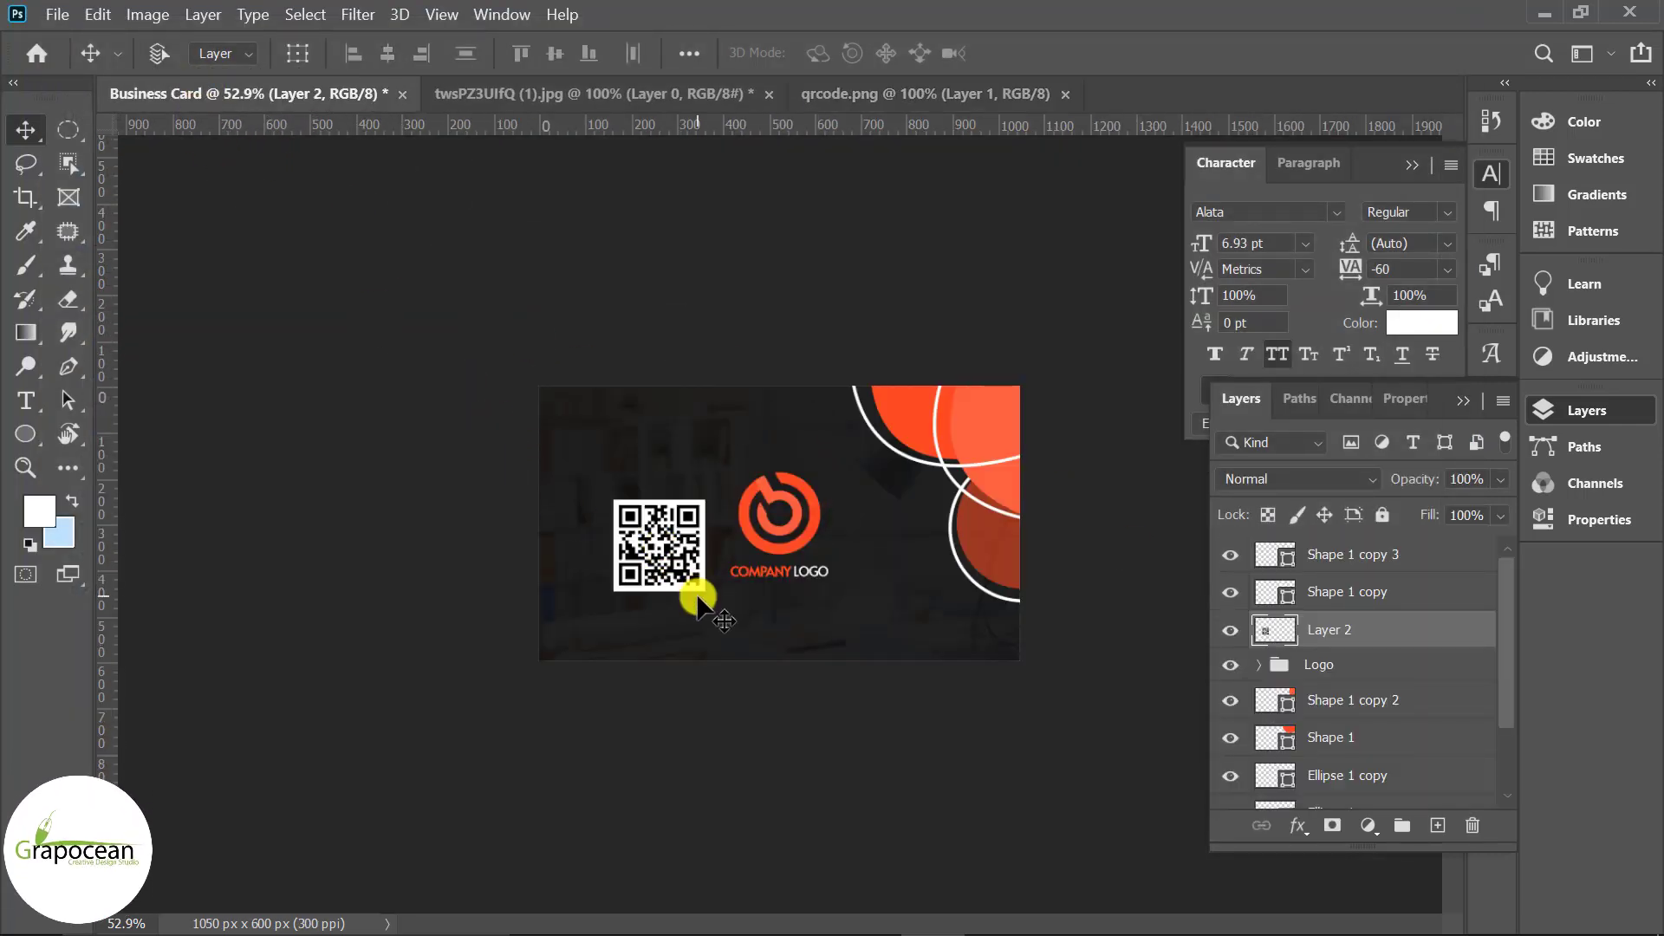
pyautogui.hotkey('ctrl', 't')
pyautogui.moveTo(704, 590)
pyautogui.mouseDown()
pyautogui.moveTo(672, 588)
pyautogui.moveTo(612, 452)
pyautogui.moveTo(853, 607)
pyautogui.moveTo(920, 624)
pyautogui.mouseUp()
pyautogui.click(1245, 49)
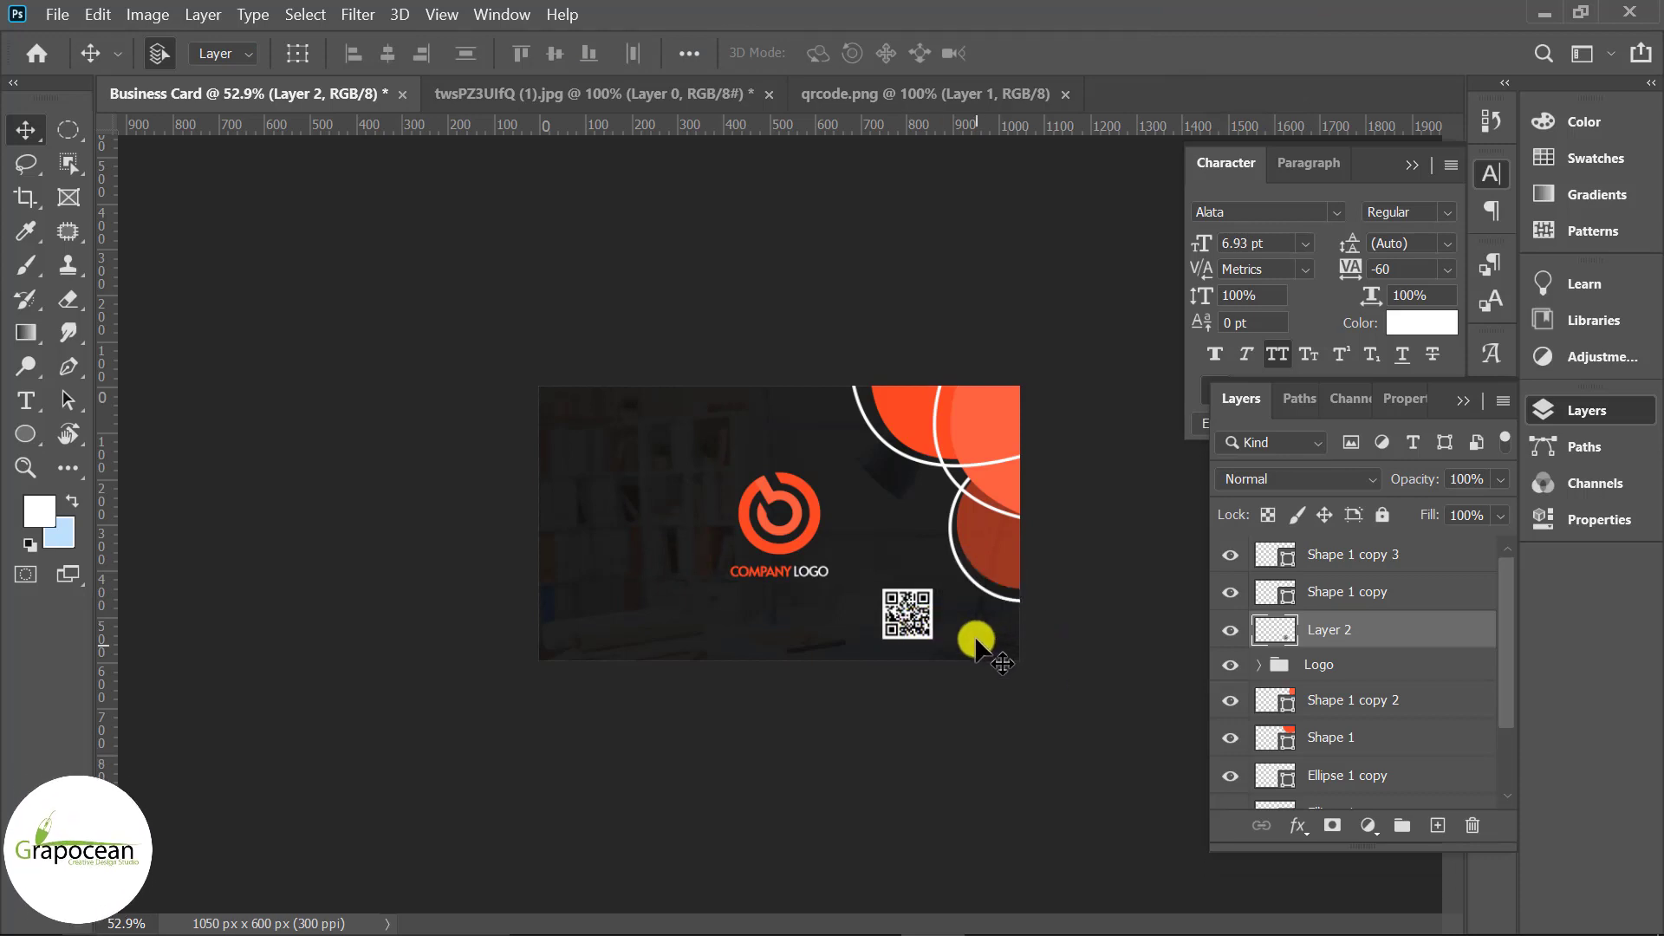
# Position the QR code in the card's lower-right corner using the margin guides.
pyautogui.hotkey('ctrl', ';')
pyautogui.hotkey('ctrl', '+')
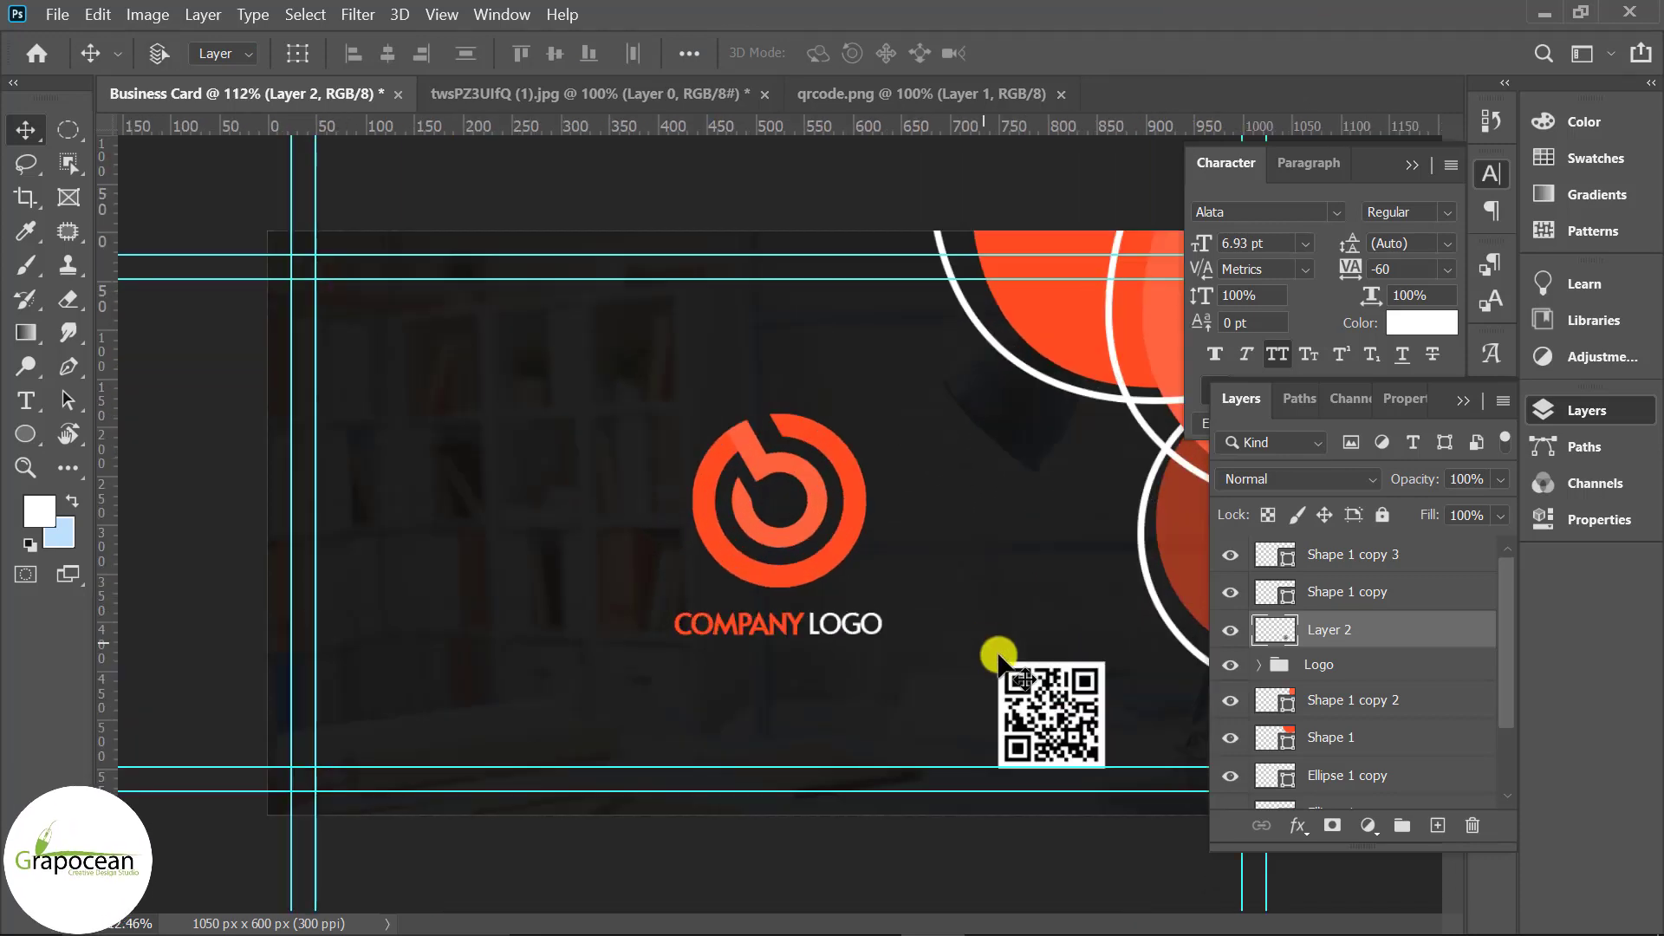
pyautogui.moveTo(995, 656); pyautogui.dragTo(1100, 700)
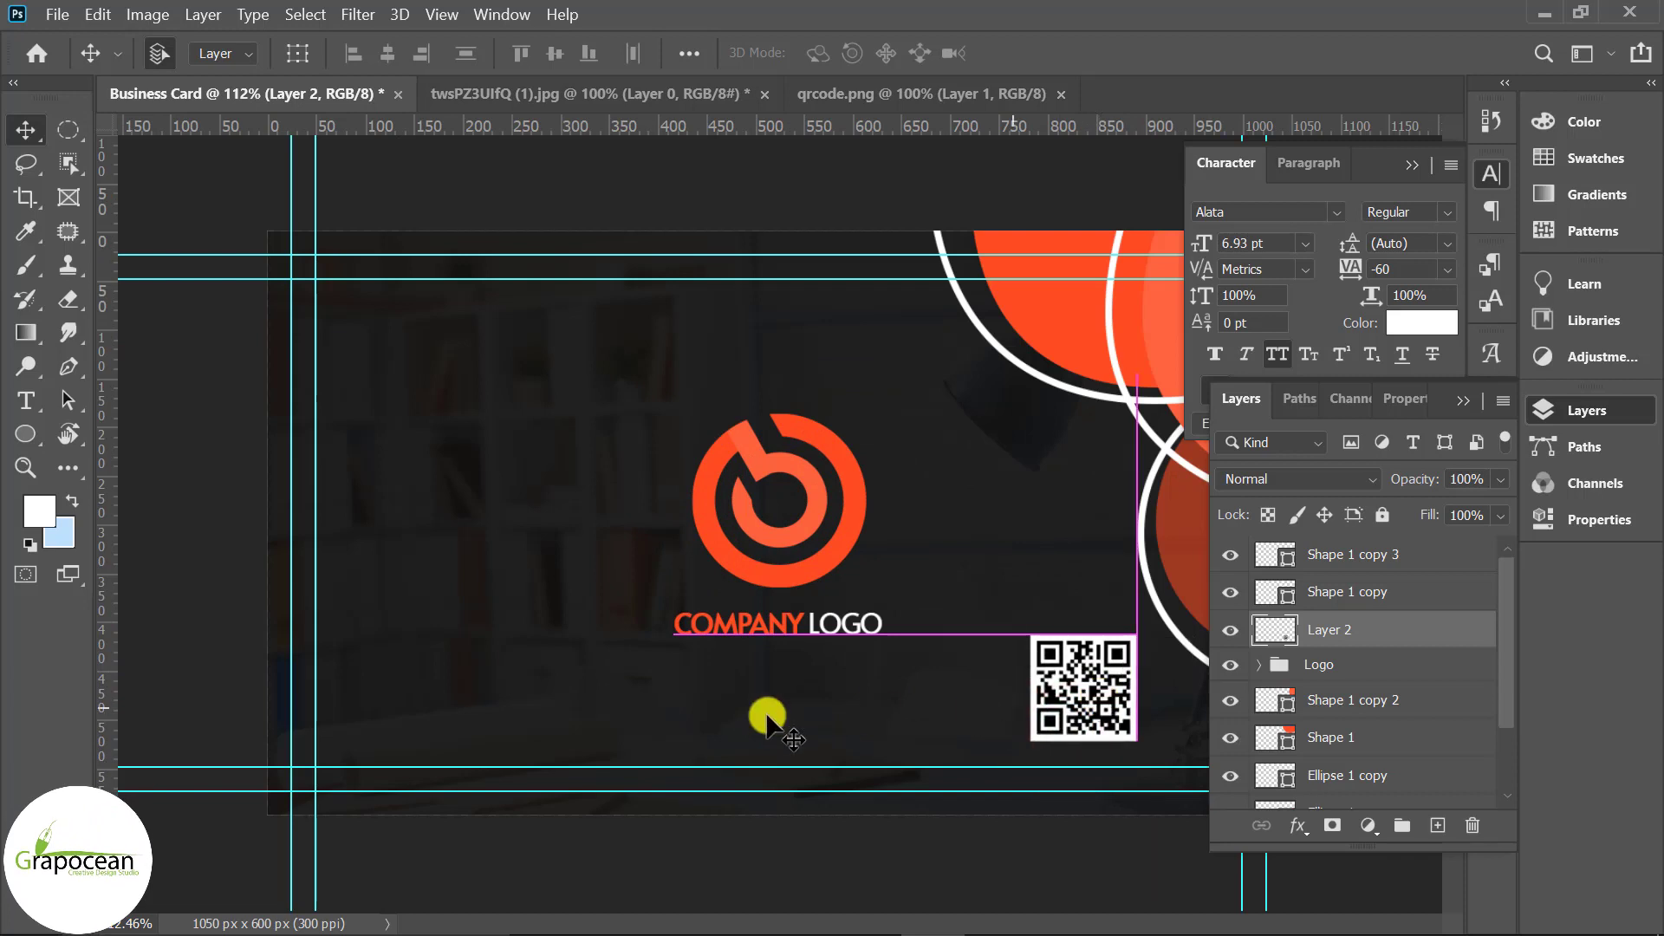
pyautogui.hotkey('ctrl', '-')
pyautogui.hotkey('ctrl', '-')
pyautogui.hotkey('ctrl', '-')
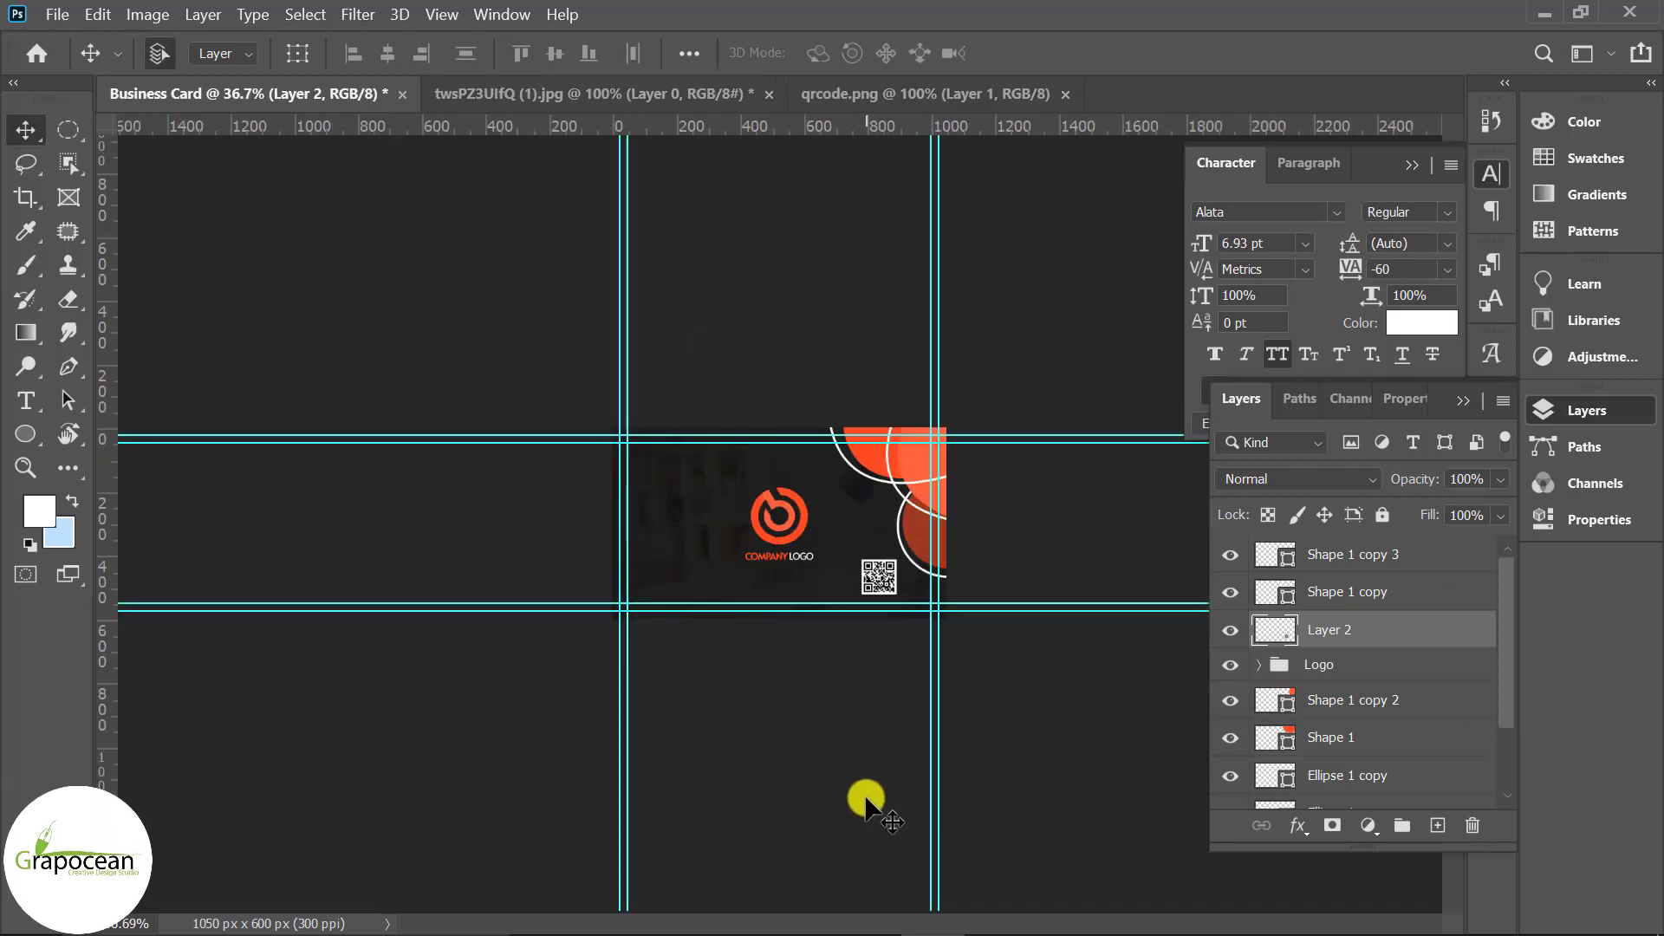
pyautogui.hotkey('ctrl', ';')
pyautogui.hotkey('ctrl', '0')
pyautogui.click(1464, 400)
pyautogui.click(1412, 165)
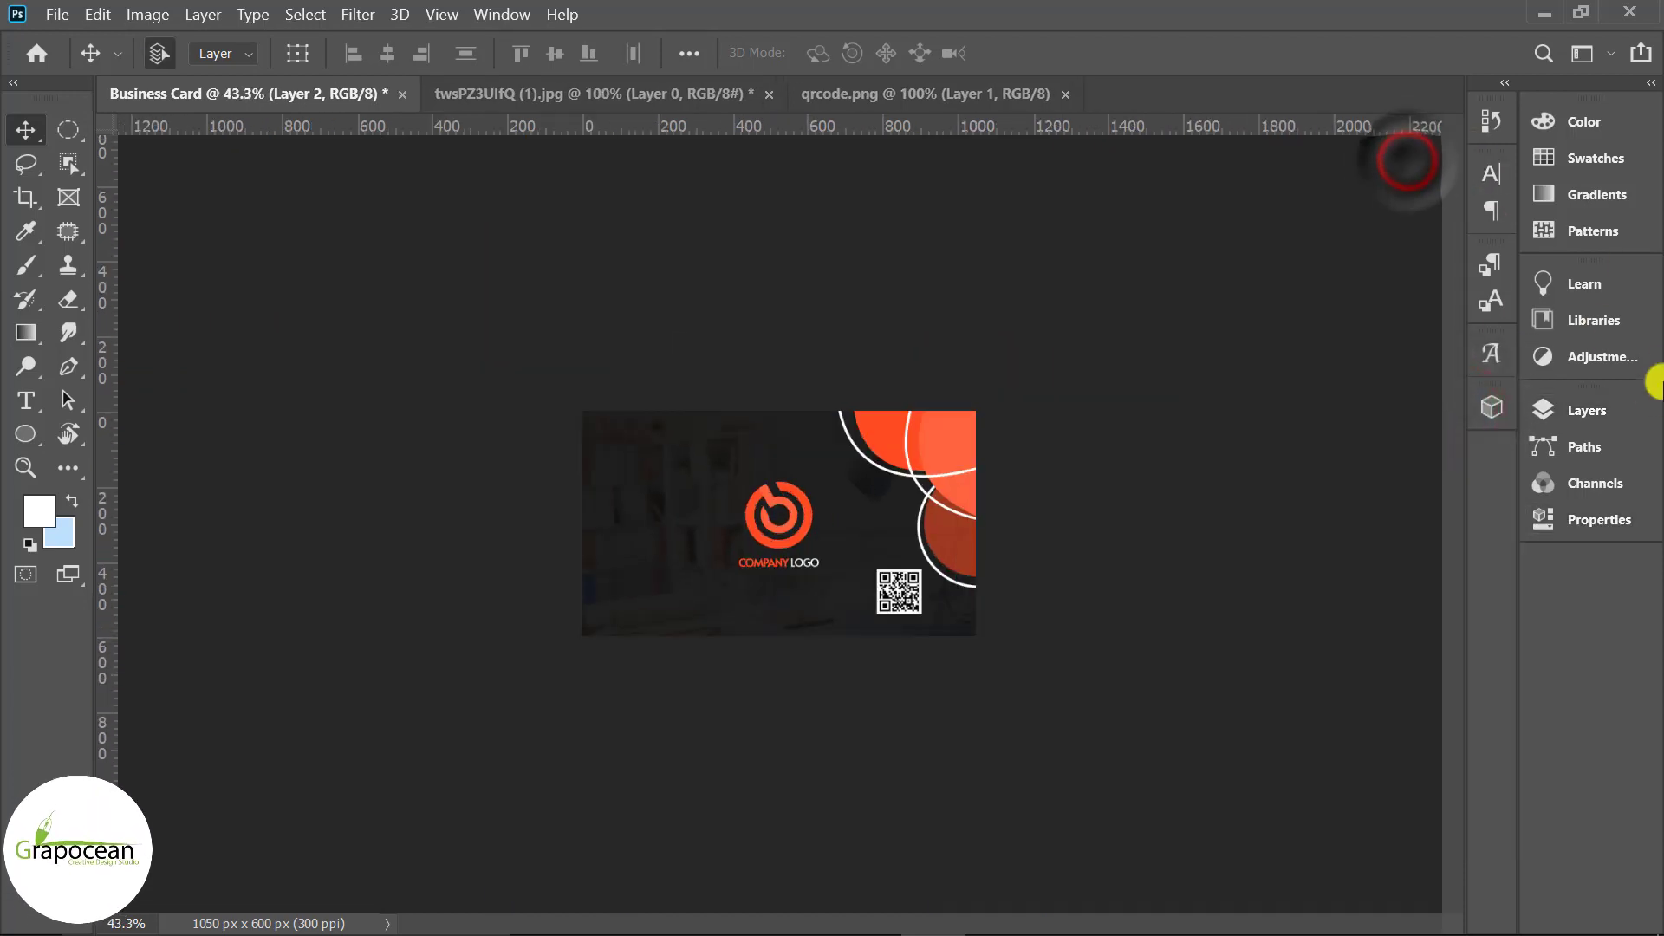
pyautogui.click(1626, 408)
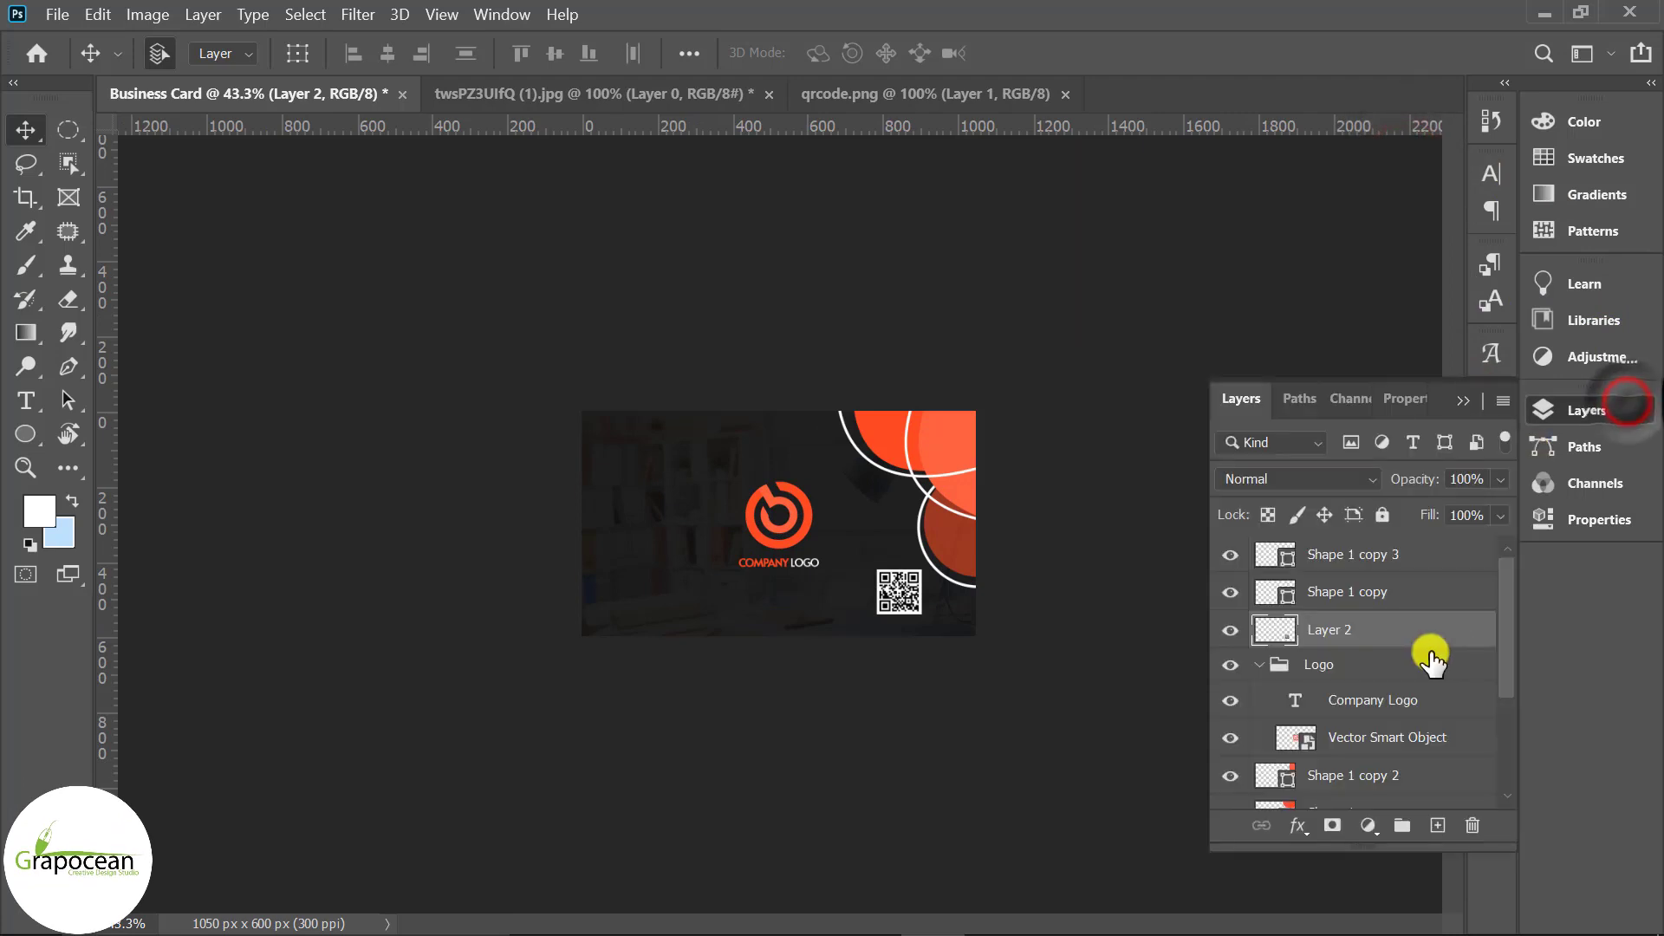
# Group the circle and shape layers into a group named Shaps.
pyautogui.click(1261, 666)
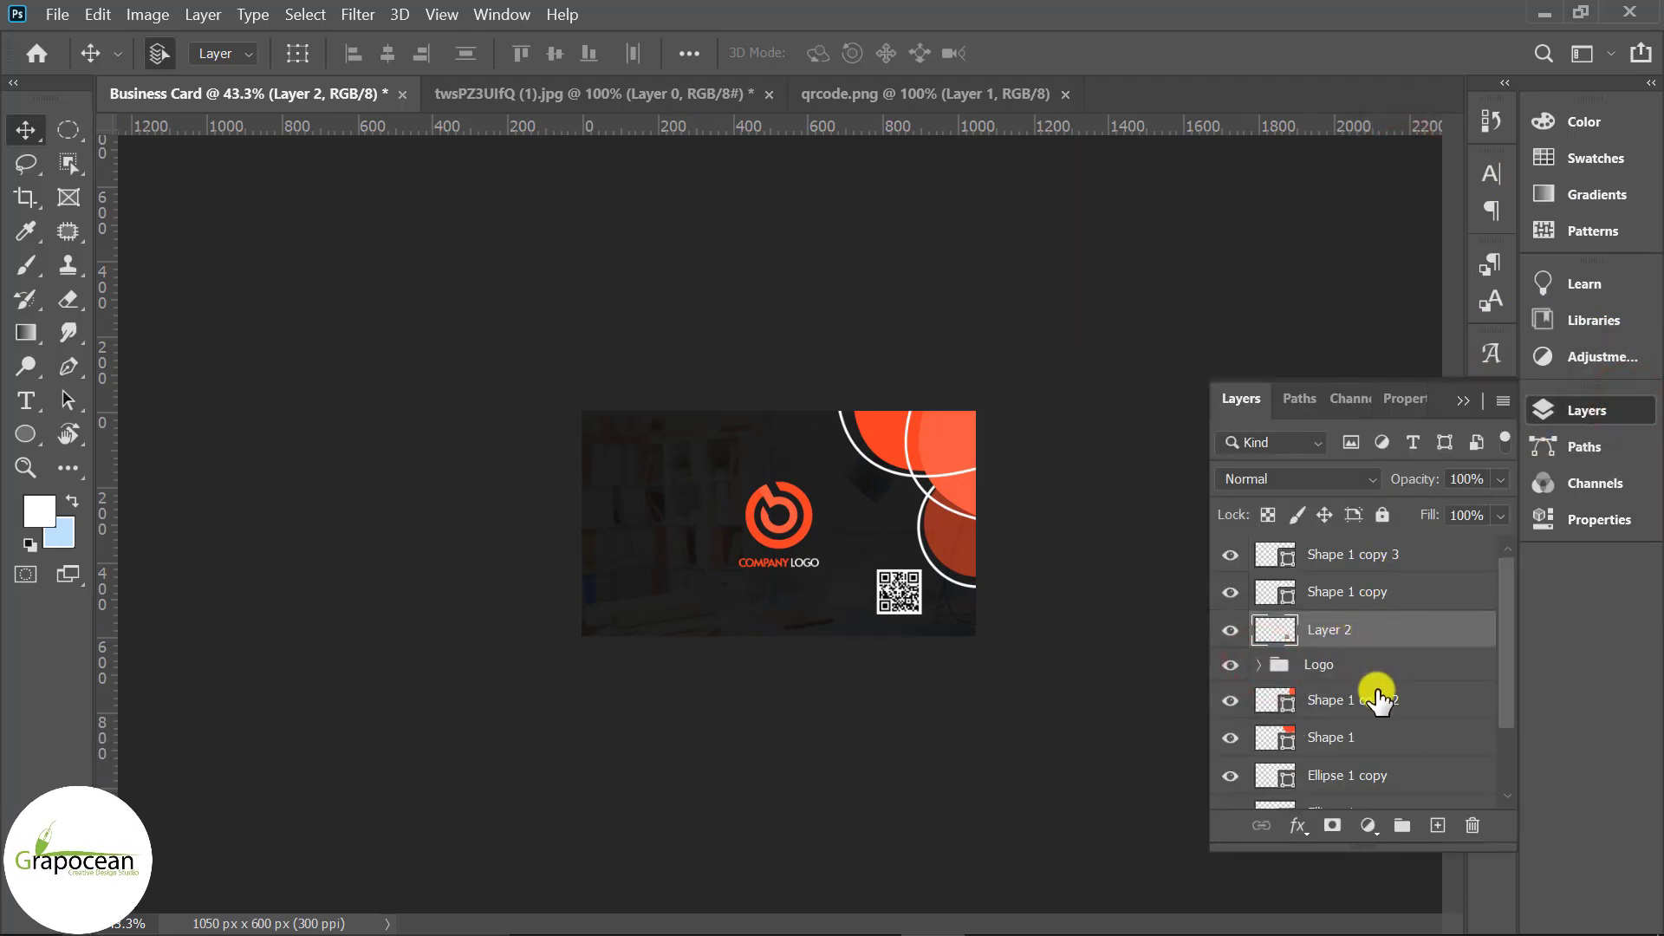
pyautogui.click(1374, 701)
pyautogui.scroll(-2, 1380, 756)
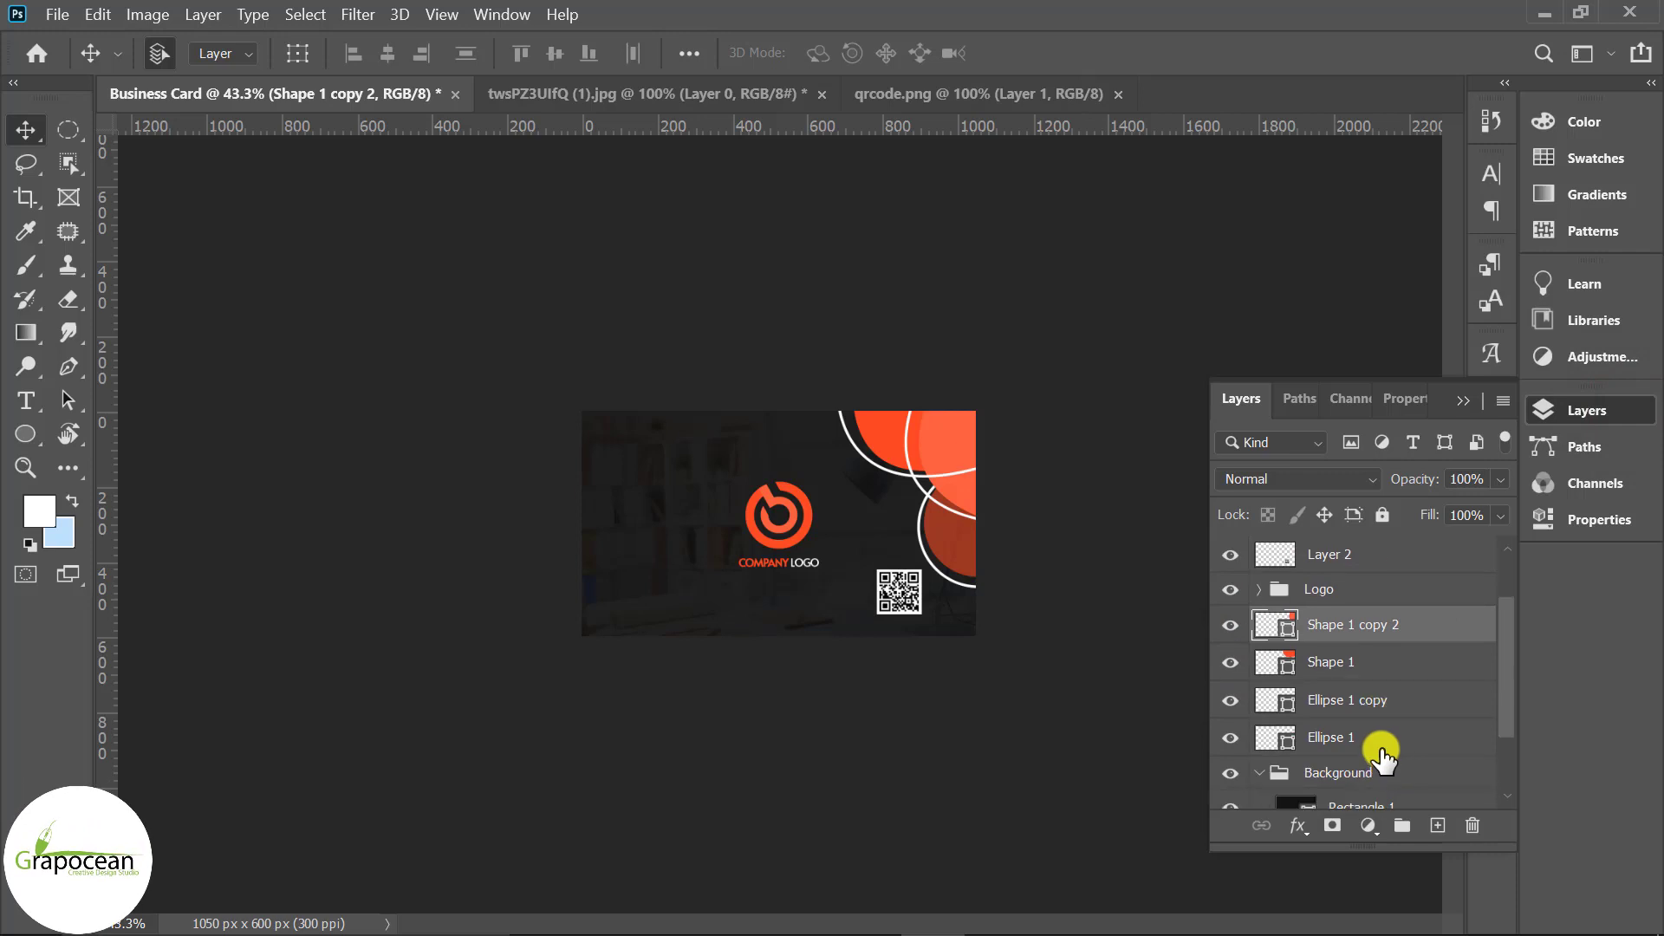
pyautogui.click(1378, 744)
pyautogui.keyDown('shift'); pyautogui.click(1398, 637); pyautogui.keyUp('shift')
pyautogui.scroll(2, 1422, 685)
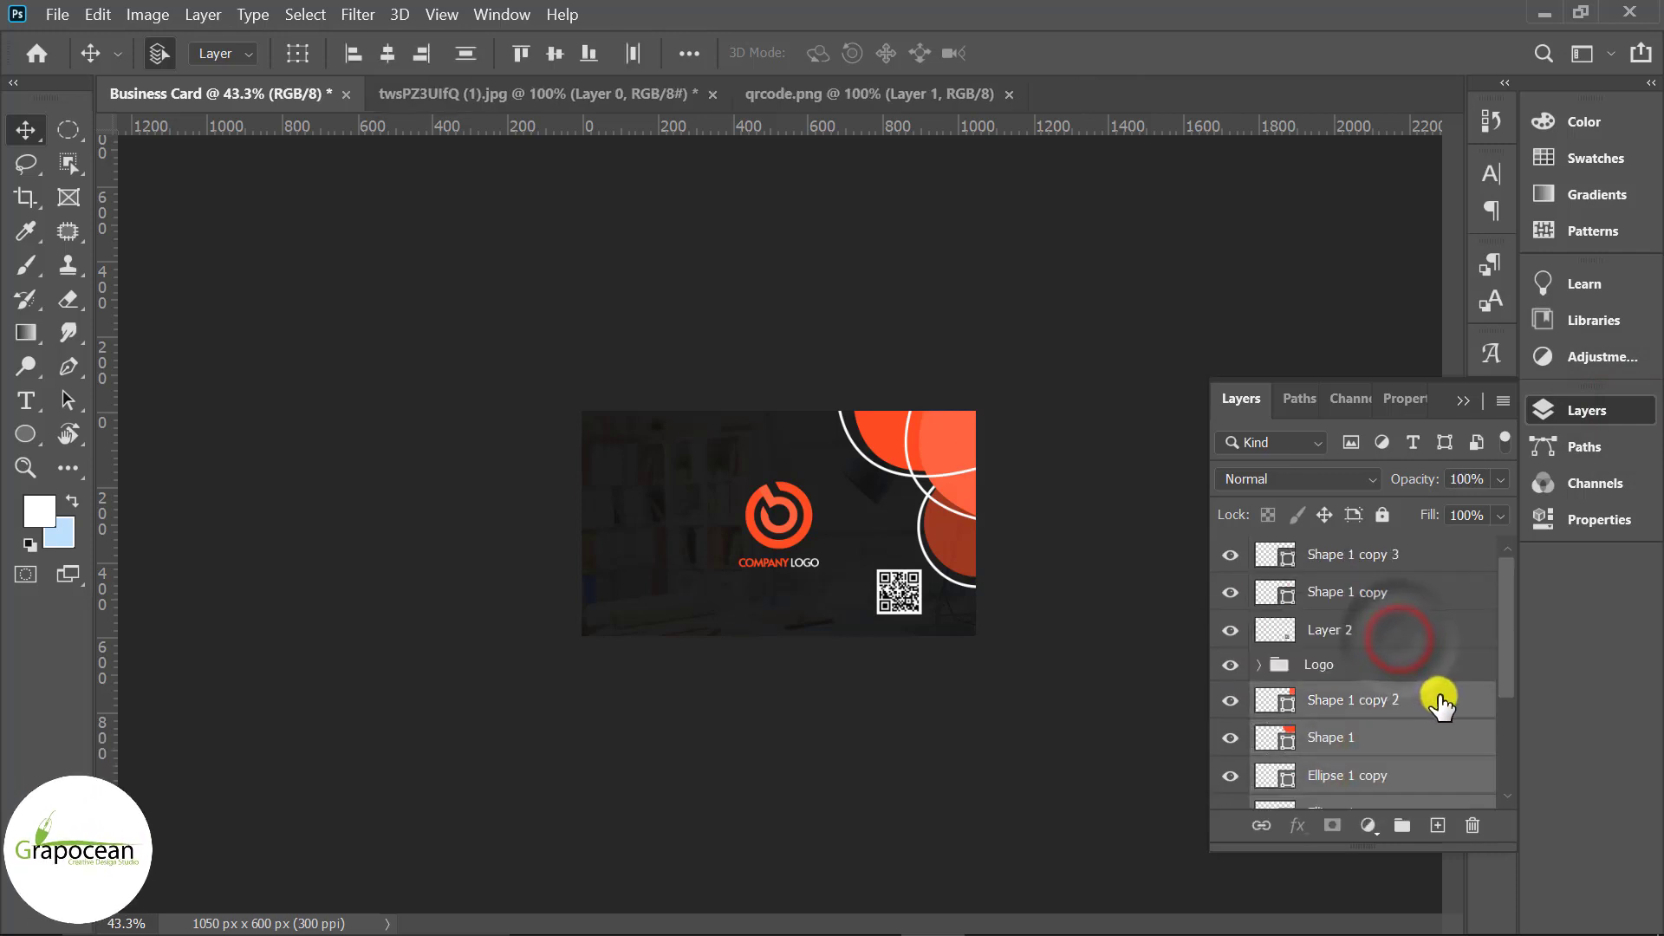
pyautogui.keyDown('ctrl'); pyautogui.click(1397, 592); pyautogui.keyUp('ctrl')
pyautogui.keyDown('ctrl'); pyautogui.click(1410, 554); pyautogui.keyUp('ctrl')
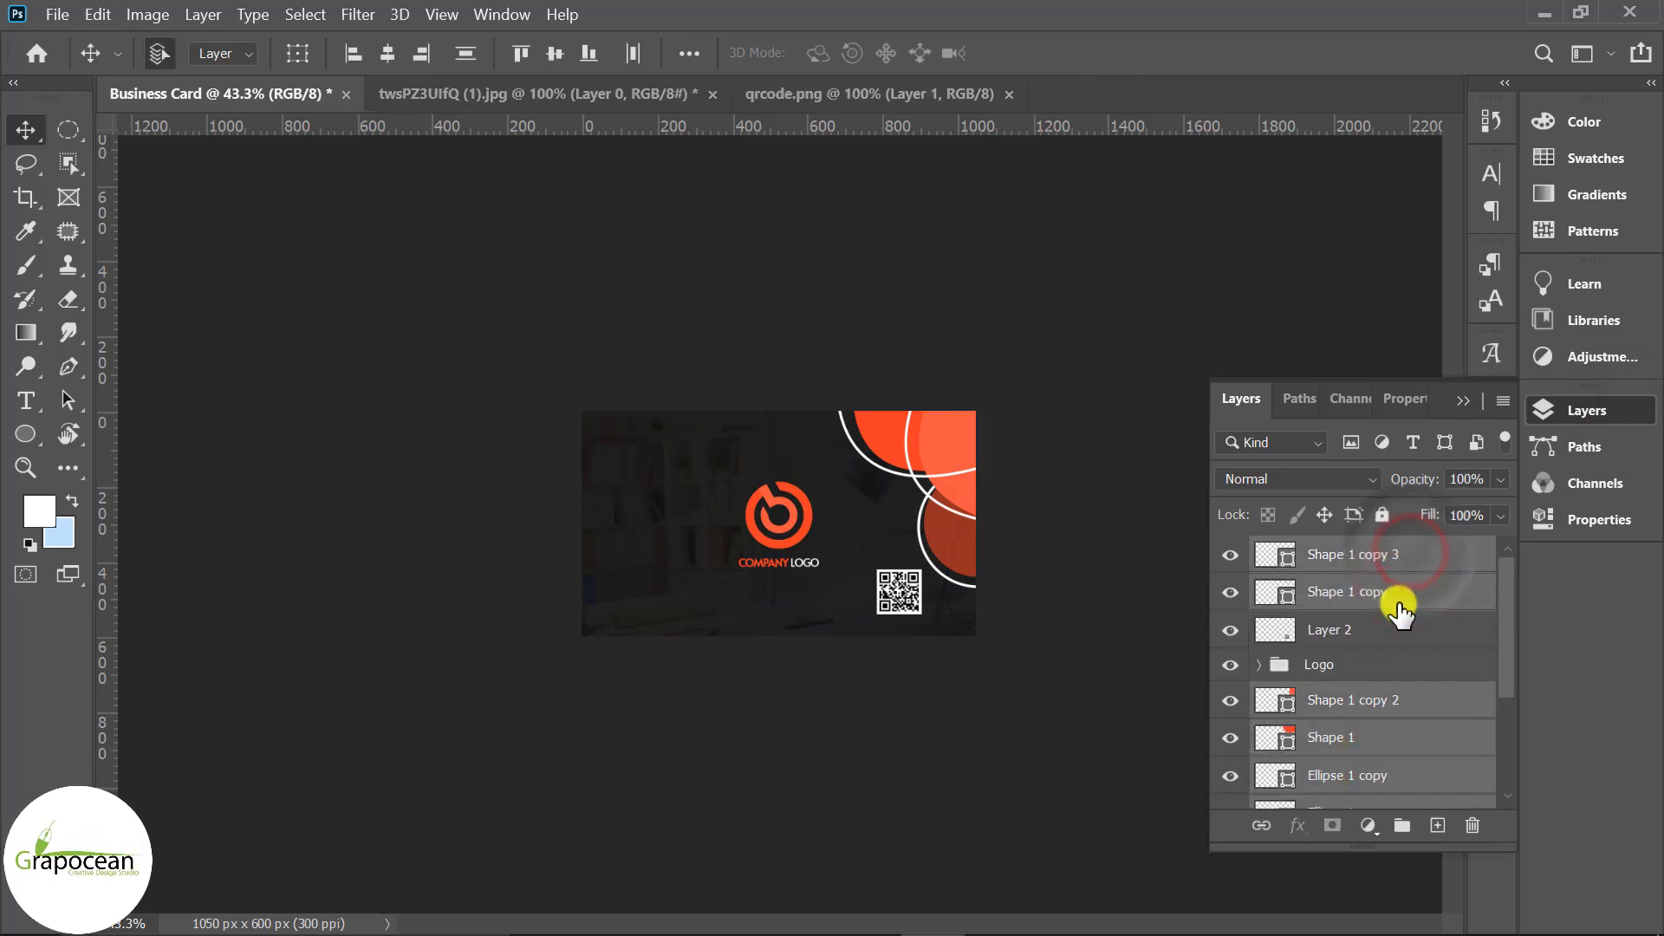
pyautogui.hotkey('ctrl', 'g')
pyautogui.click(1231, 552)
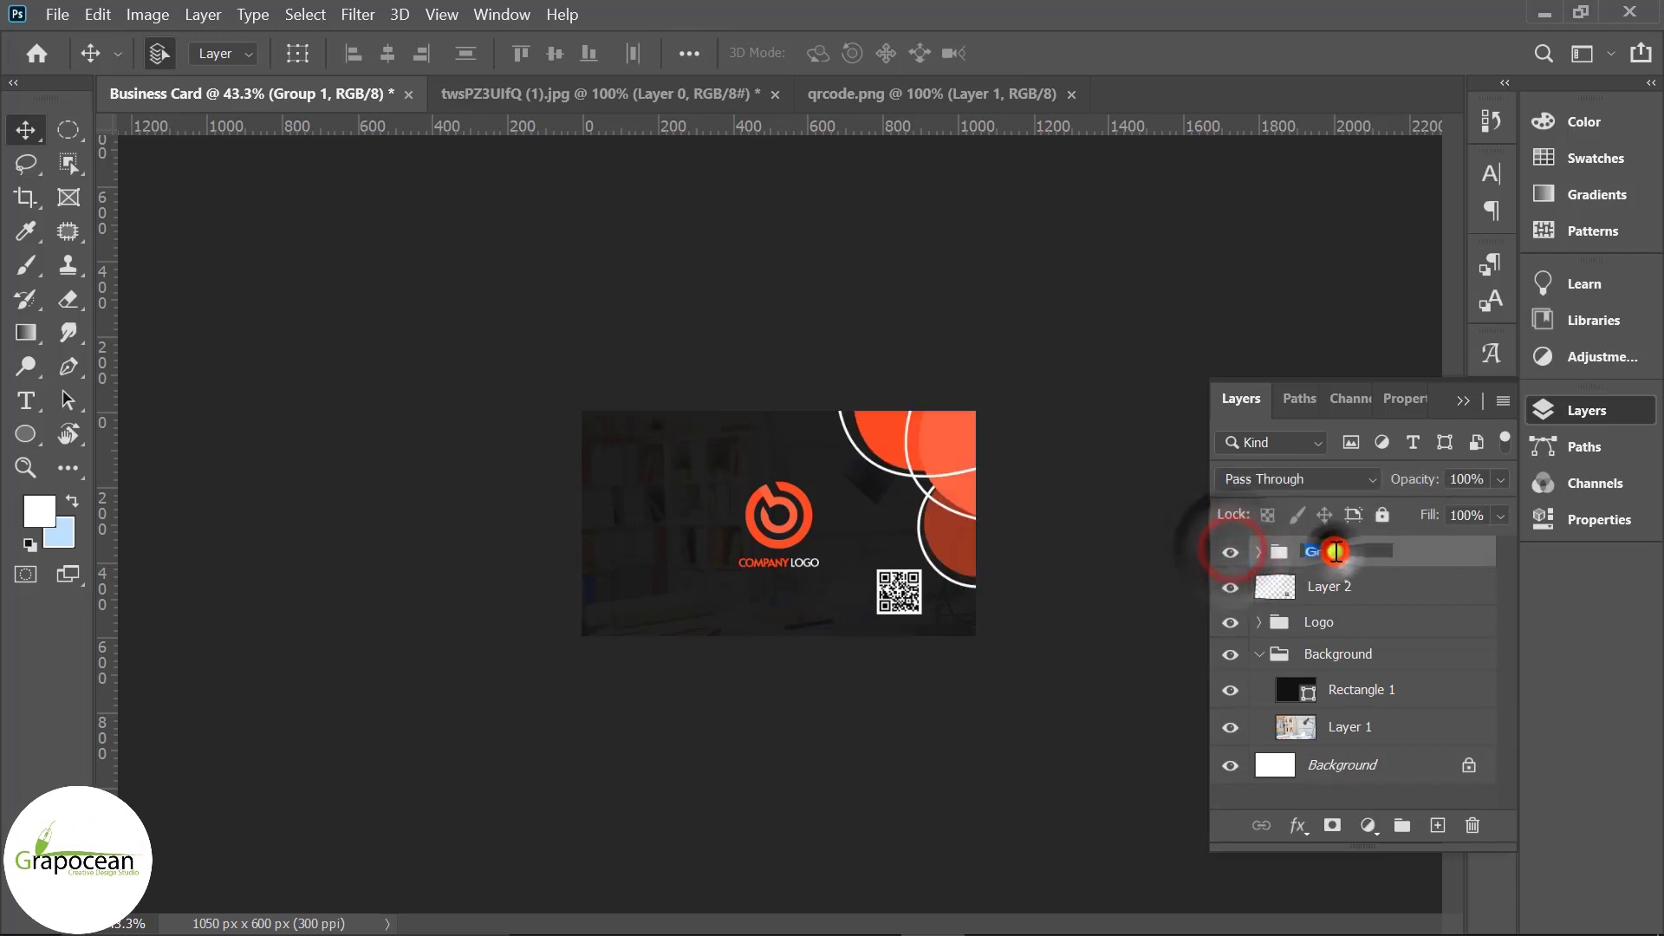
pyautogui.write('Shaps')
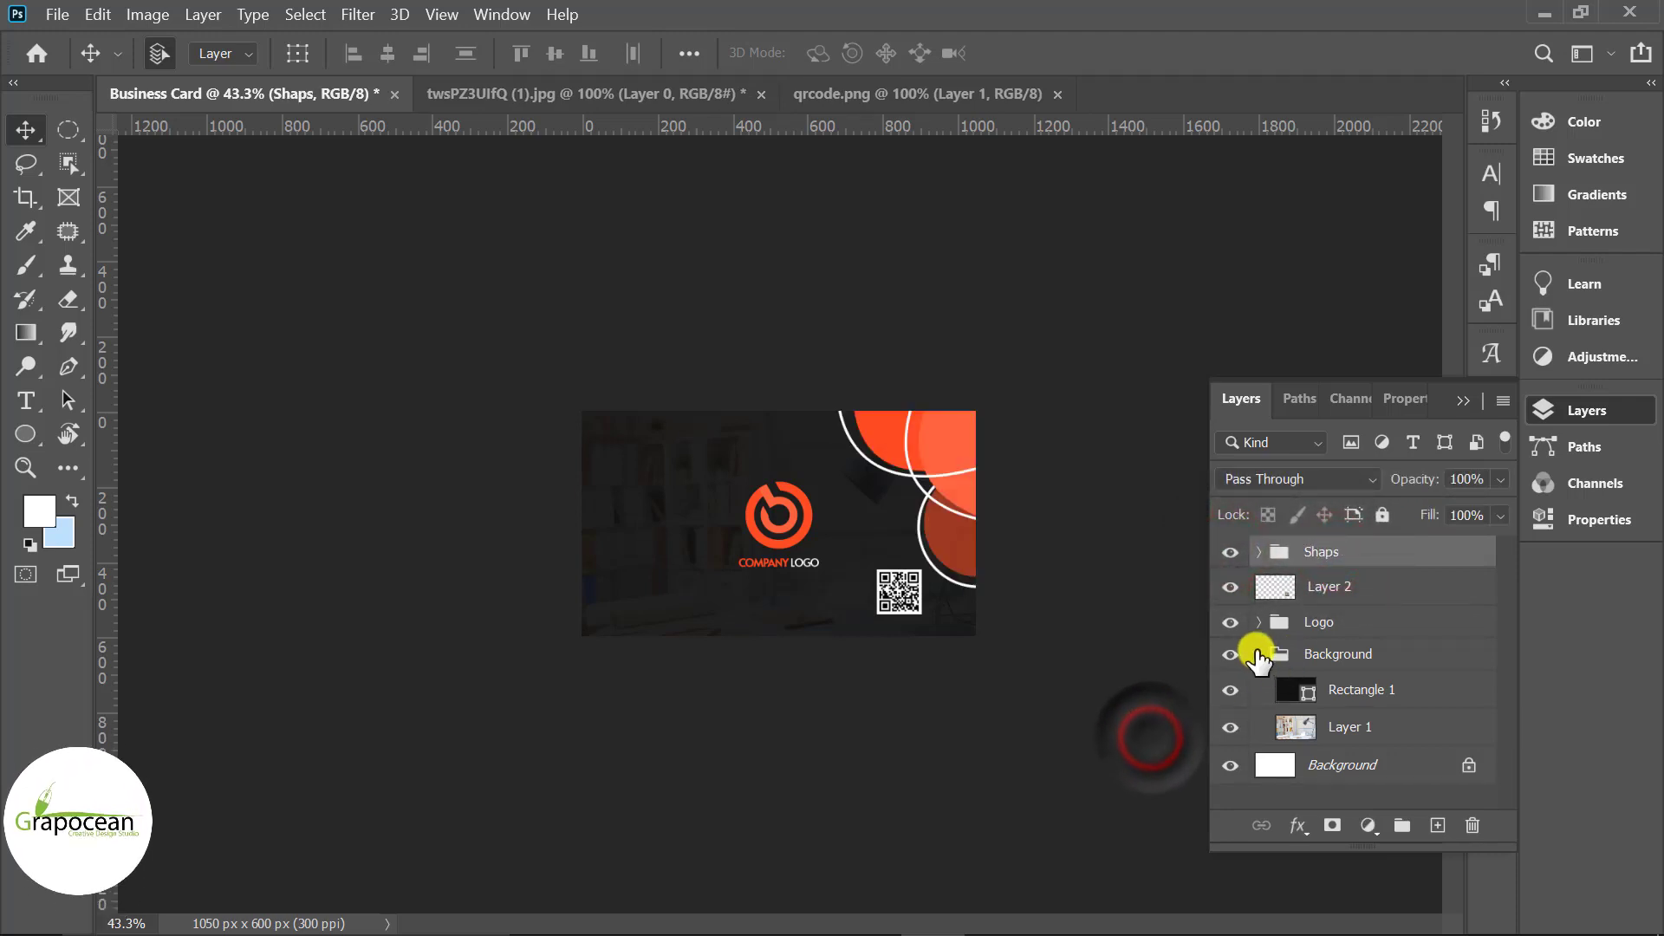
# Move the QR code layer into the Logo group and rename it Logo & Qr.
pyautogui.click(1259, 654)
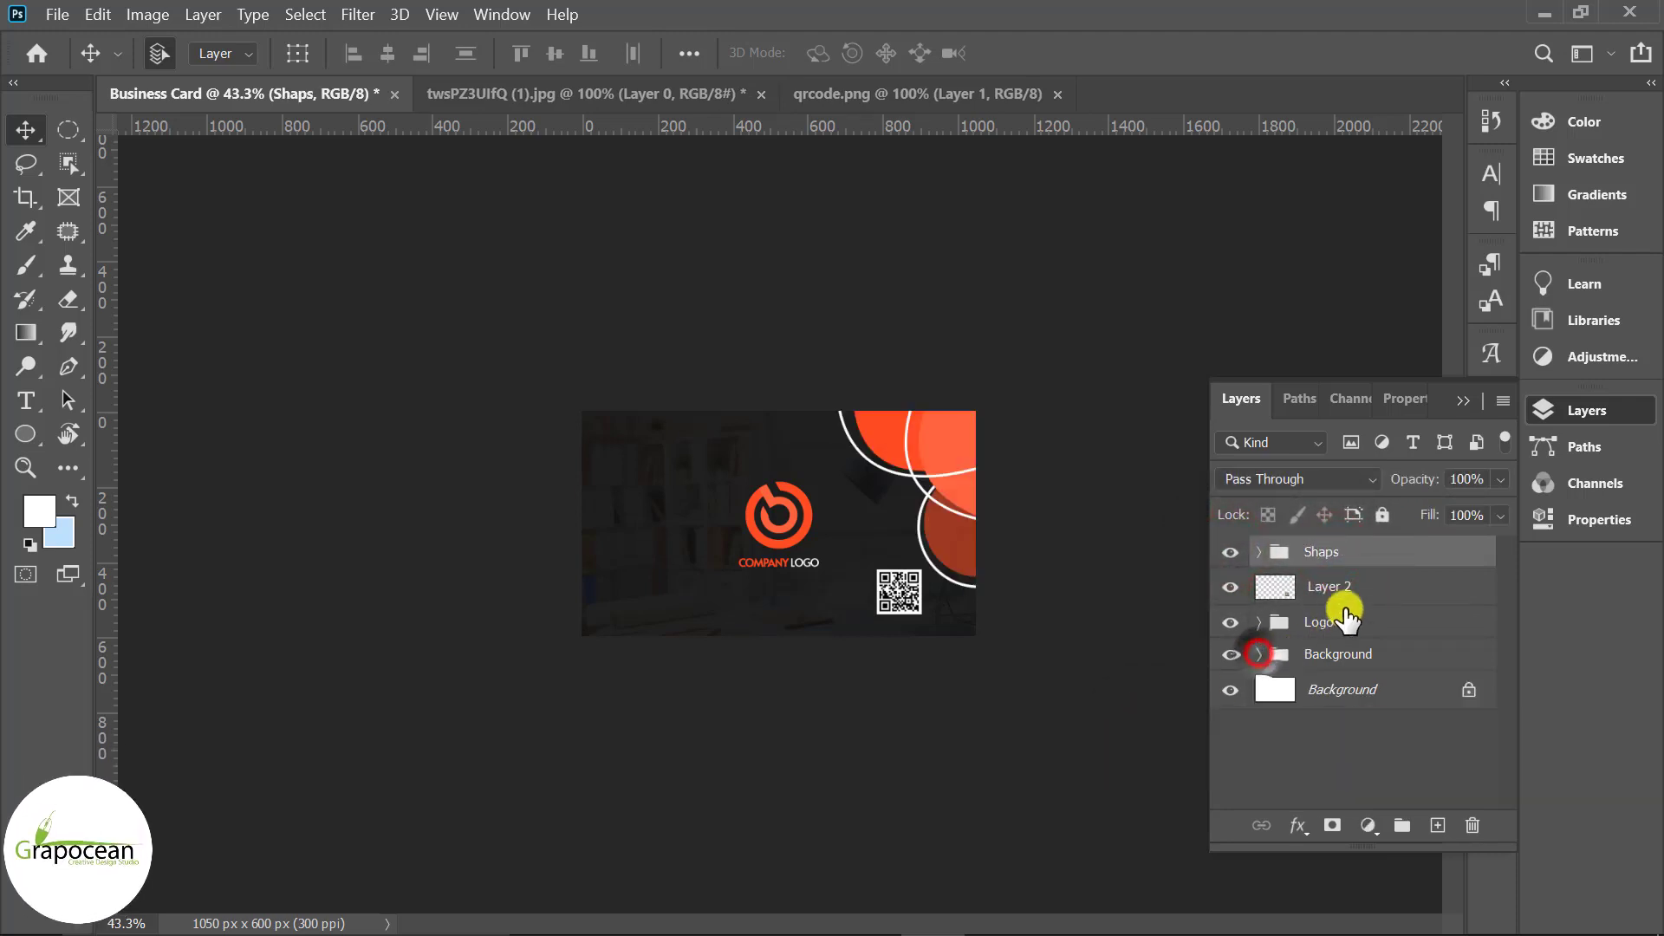
pyautogui.click(1339, 587)
pyautogui.press('Delete')
pyautogui.click(1239, 588)
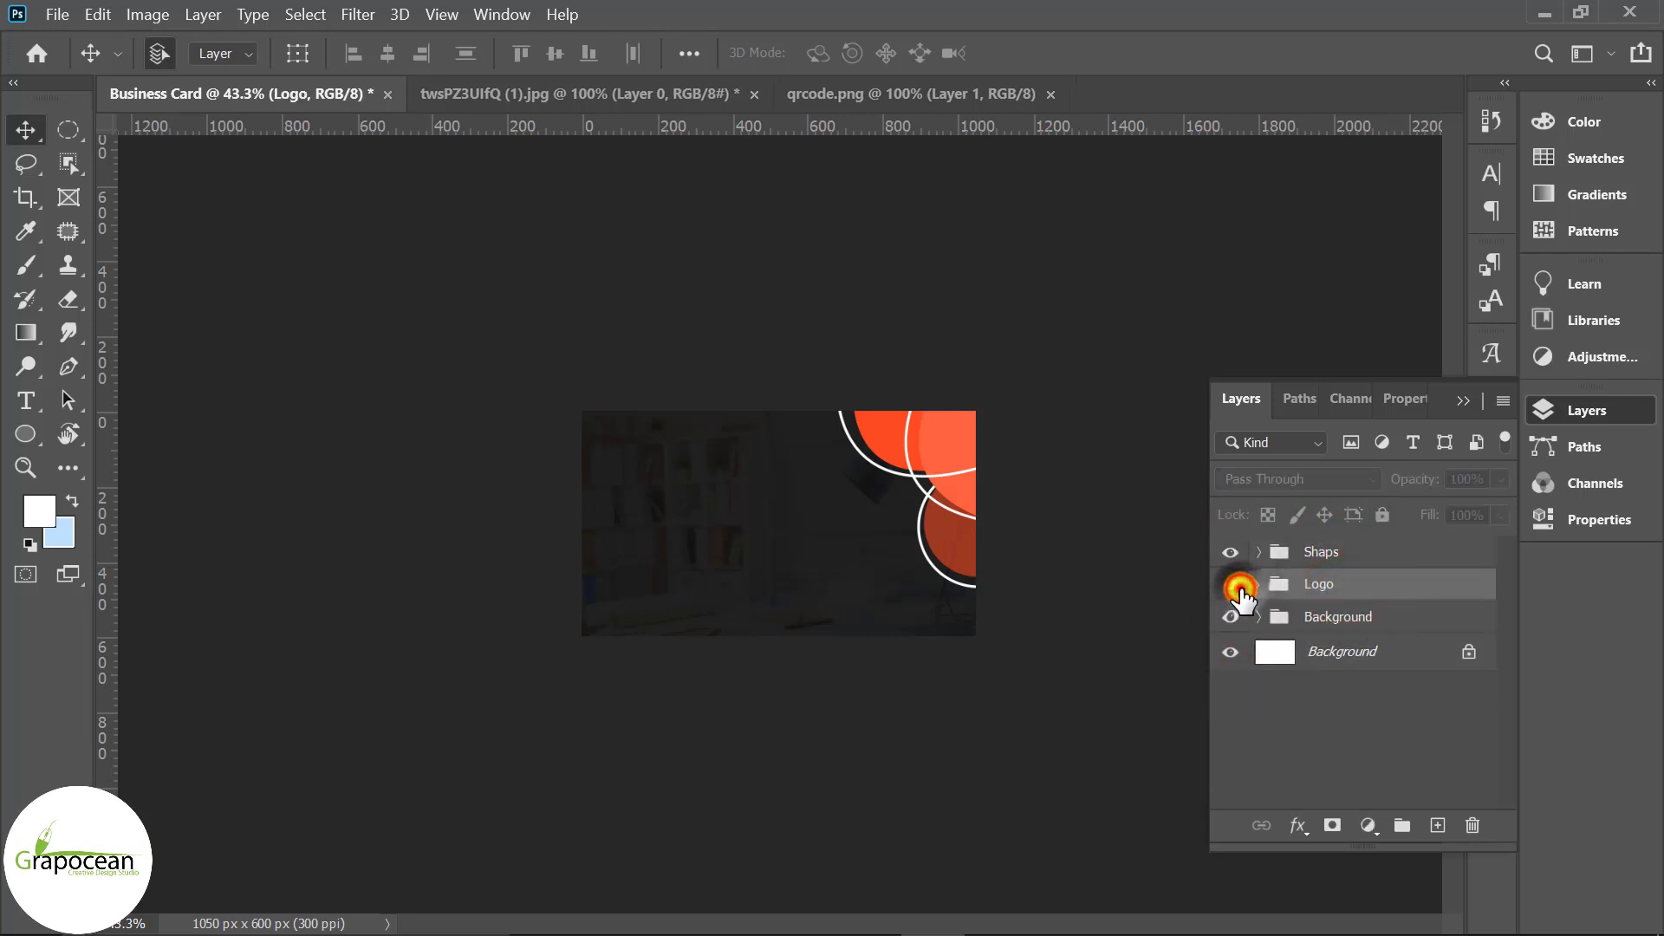
pyautogui.doubleClick(1325, 584)
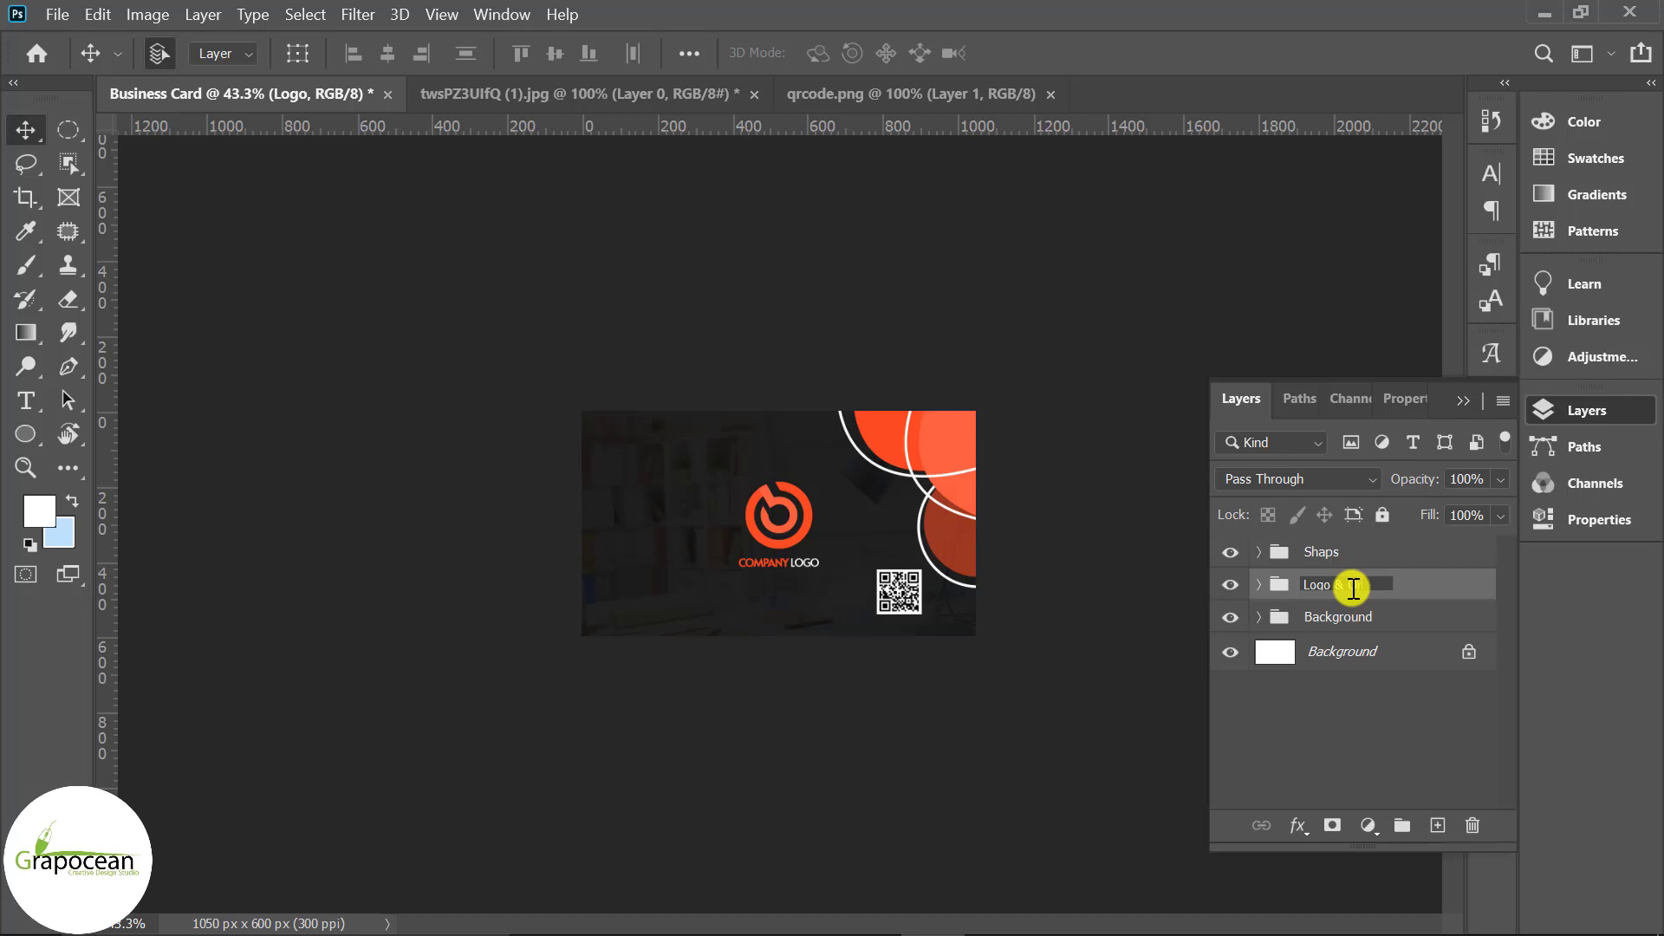
pyautogui.write('& Qr')
pyautogui.click(1133, 784)
# Stamp all visible layers into a merged Layer 3 on top.
pyautogui.click(1340, 555)
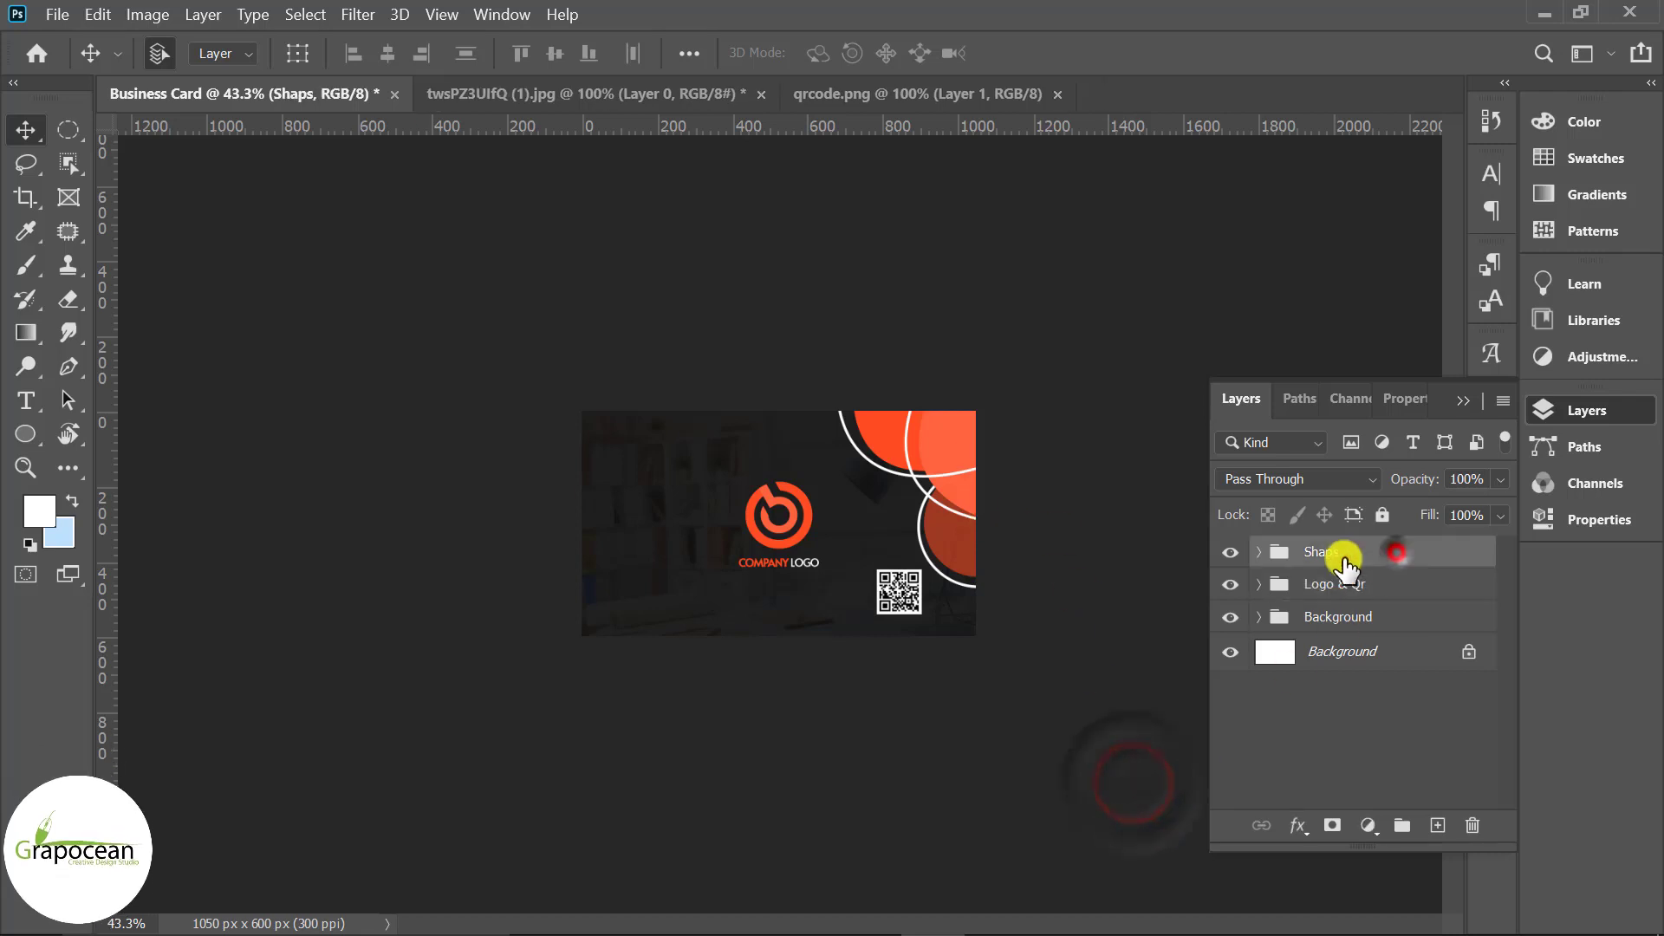
pyautogui.click(1231, 552)
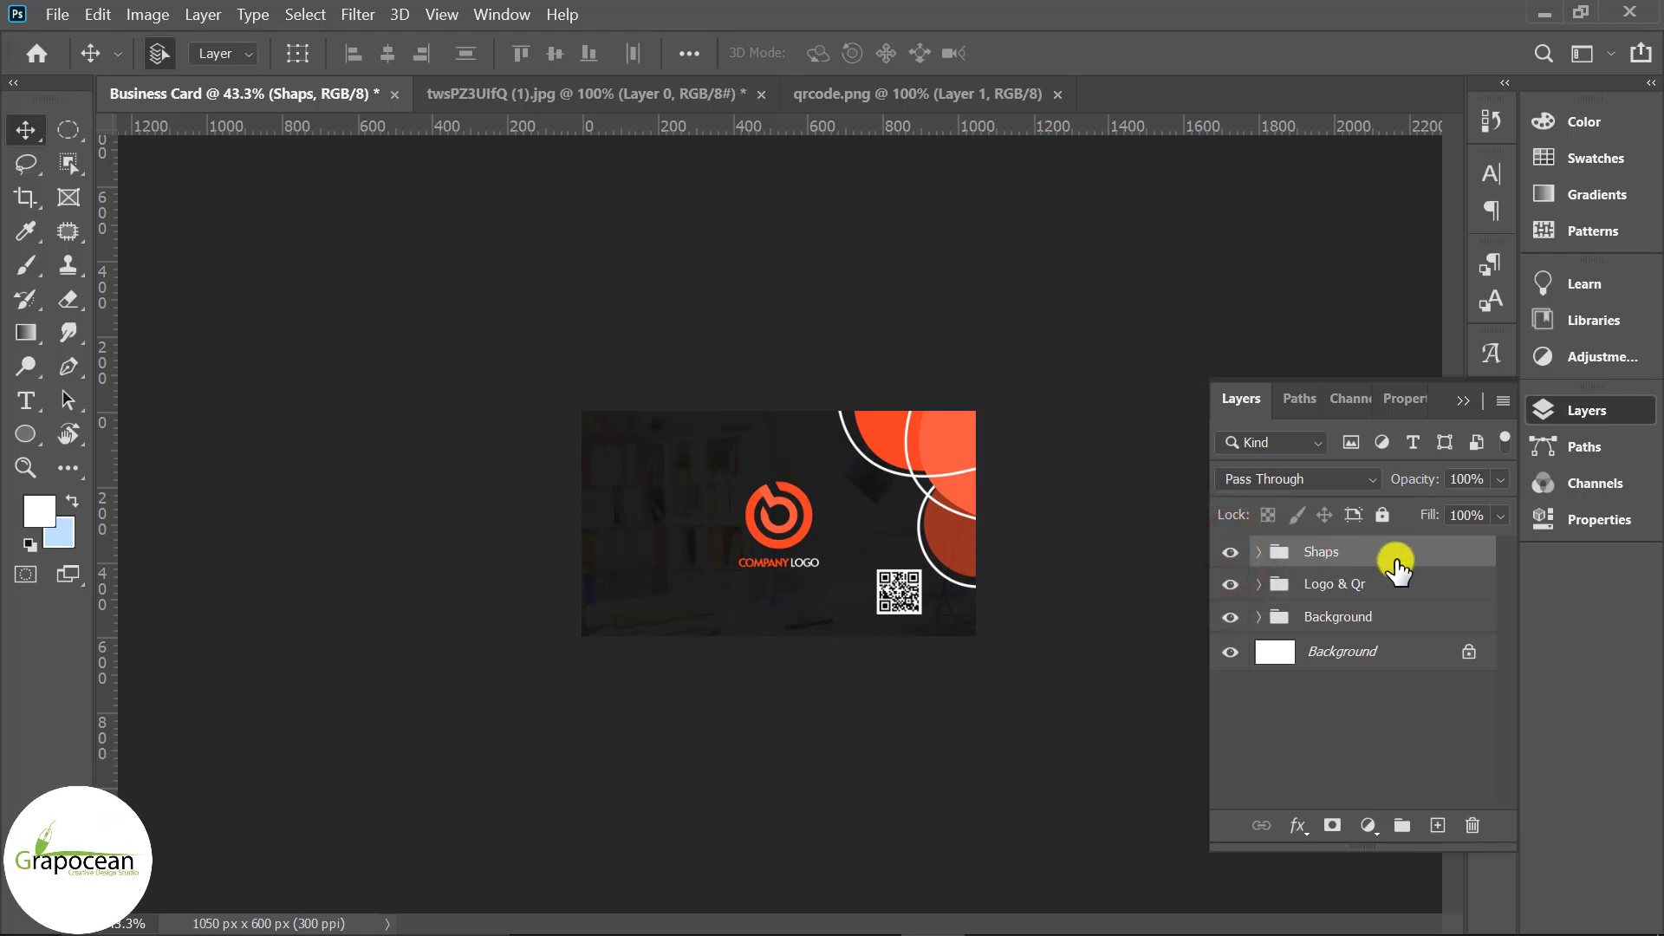
pyautogui.hotkey('ctrl', 'shift', 'alt', 'e')
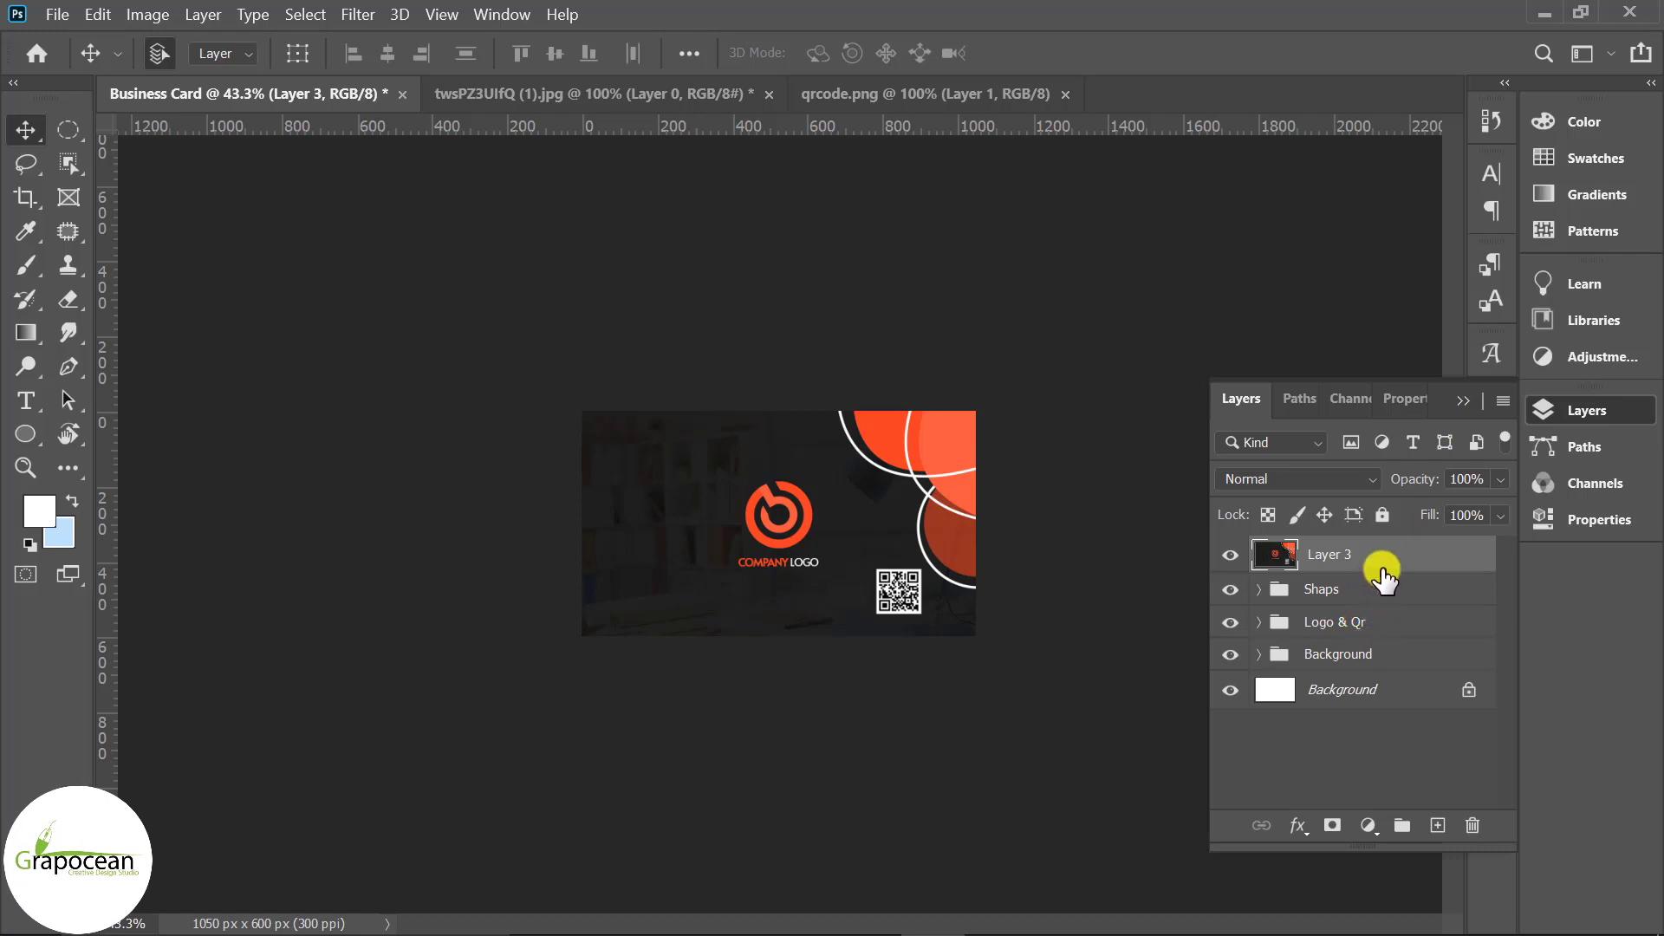
# Group all the card's layers into a group named Part One.
pyautogui.keyDown('shift'); pyautogui.click(1374, 654); pyautogui.keyUp('shift')
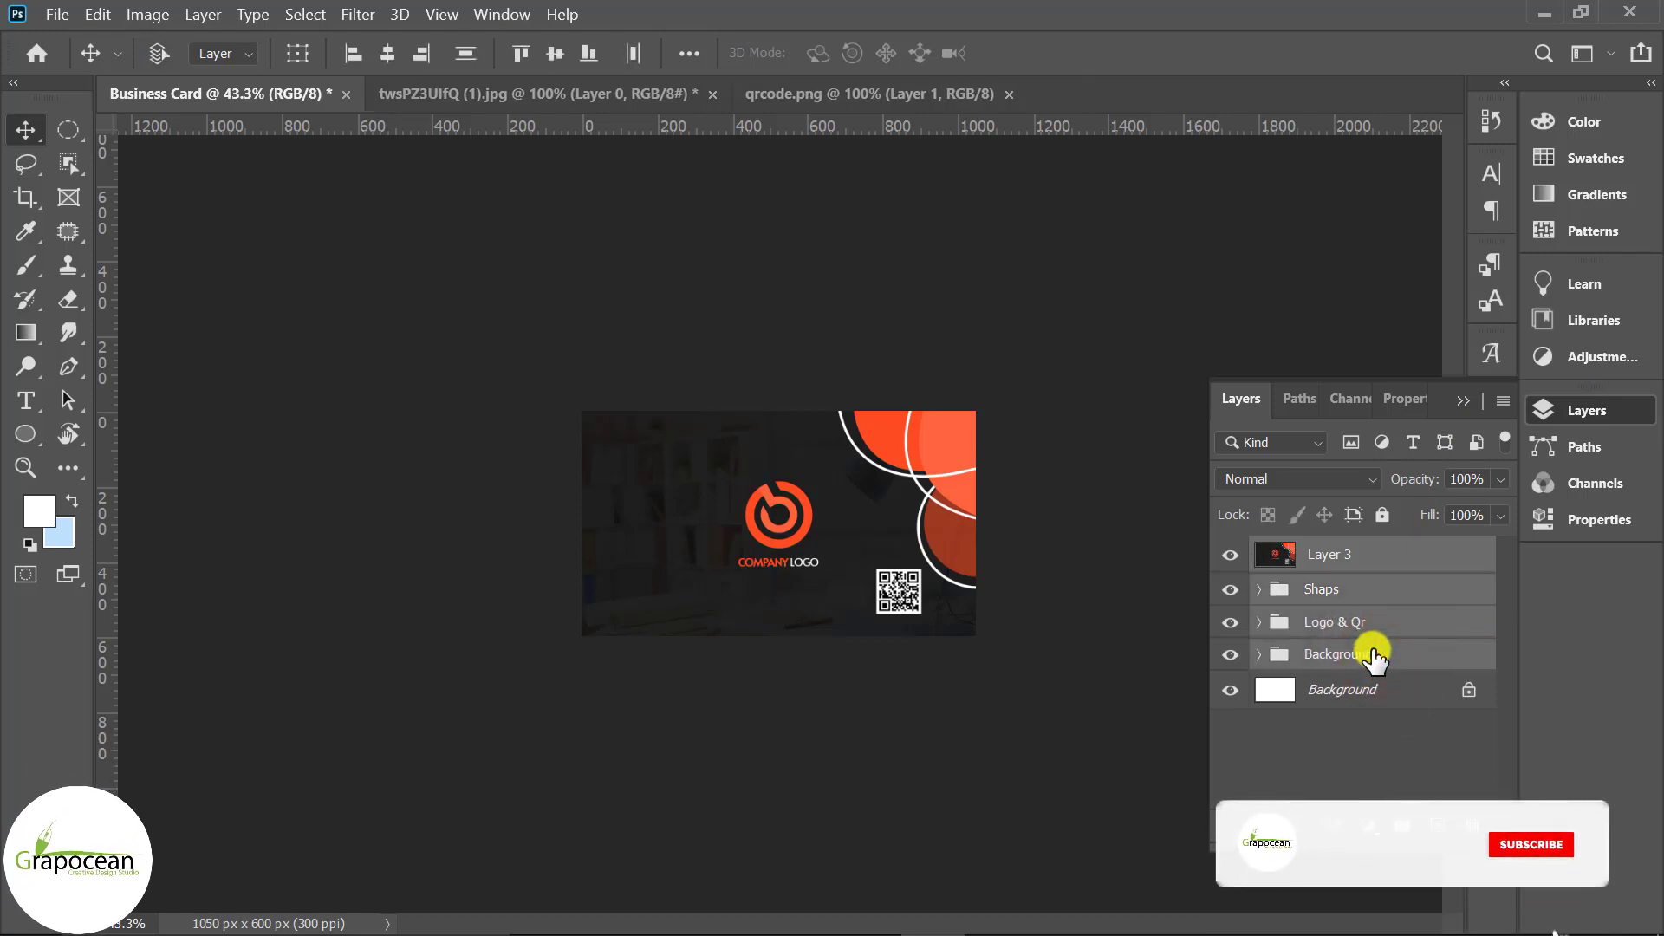
pyautogui.hotkey('ctrl', 'g')
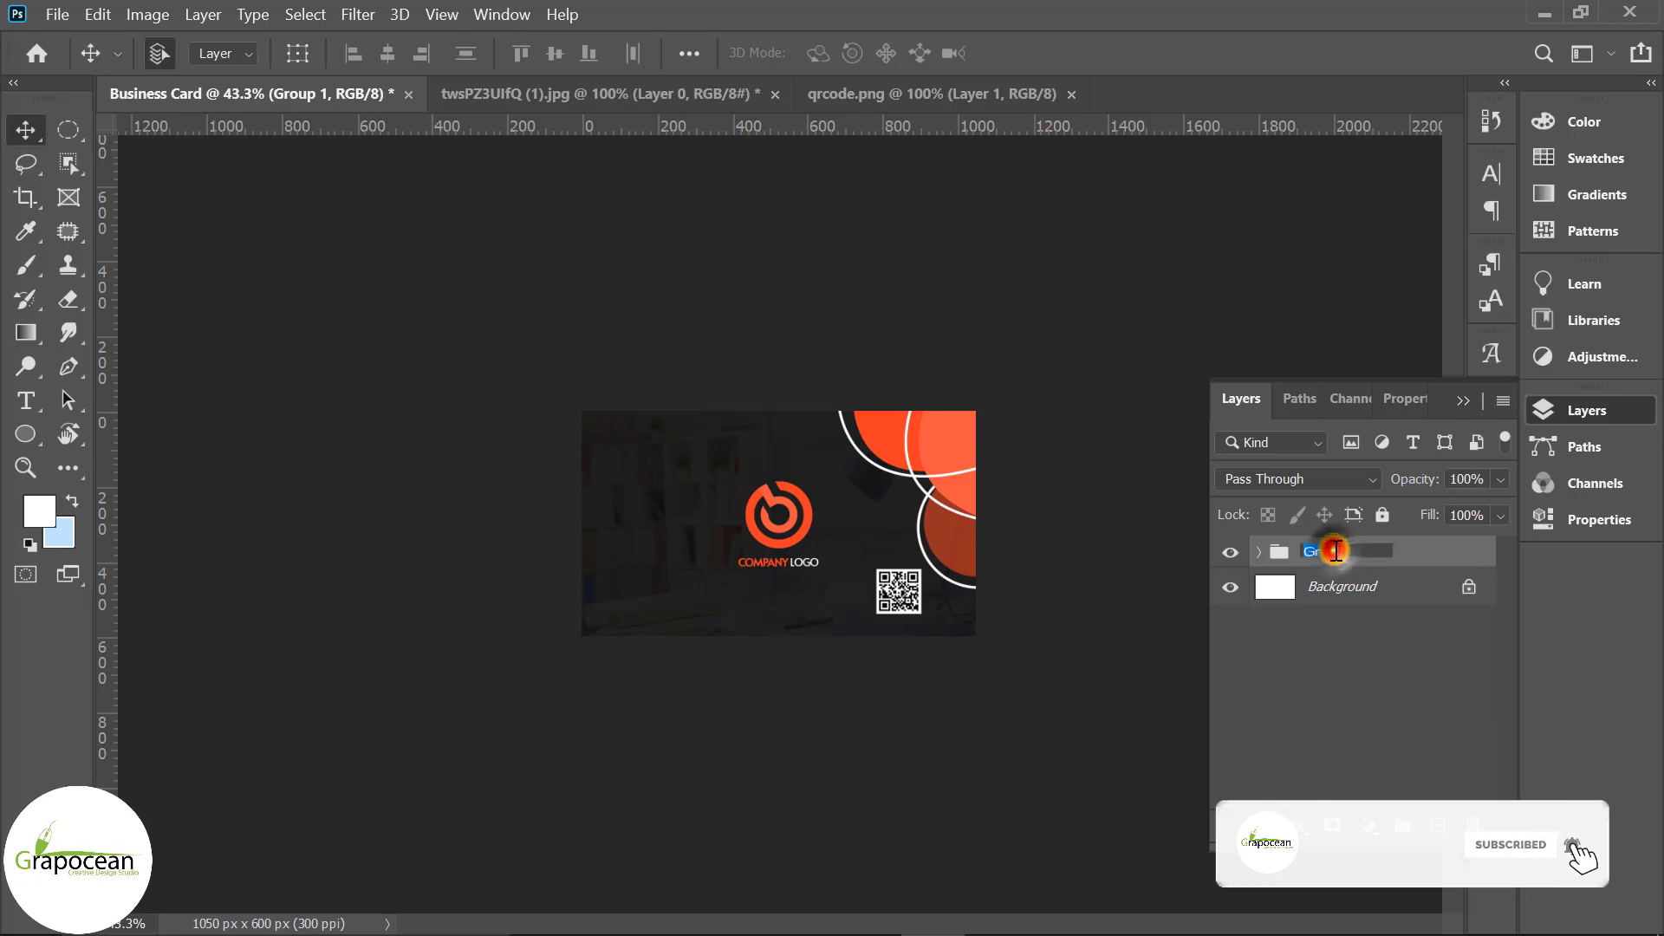
pyautogui.write('P')
pyautogui.press('Return')
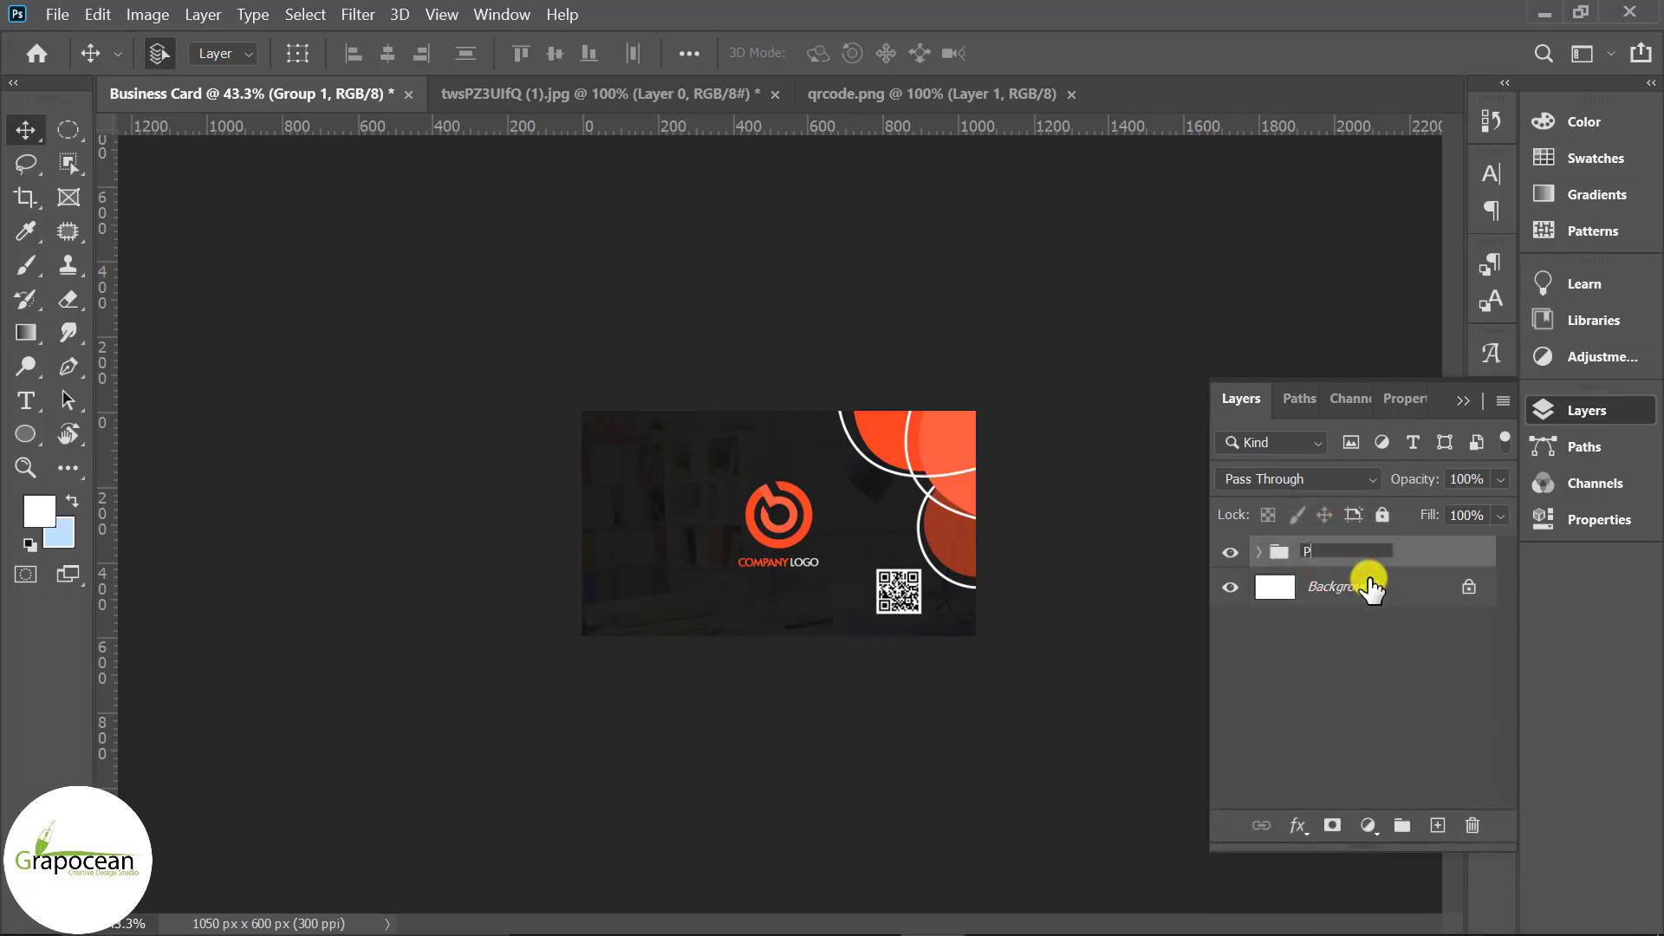
pyautogui.write('art One')
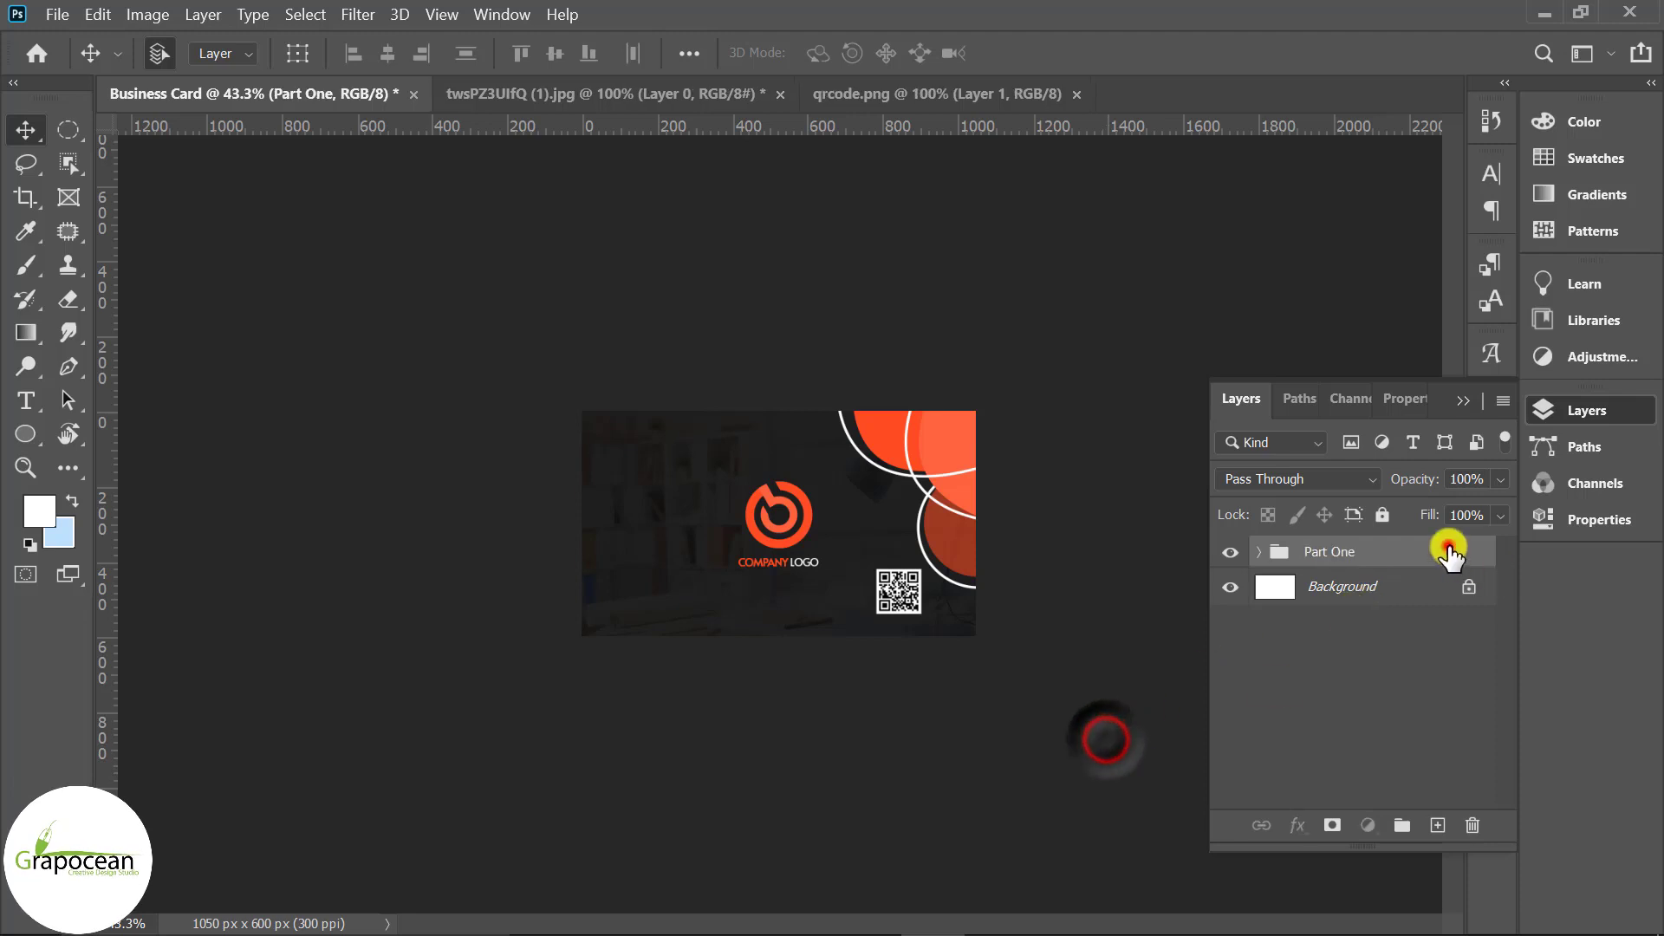
# Duplicate Part One, hide the original, and remove Layer 3 and hide Logo & Qr in the copy.
pyautogui.moveTo(1453, 552); pyautogui.dragTo(1435, 823)
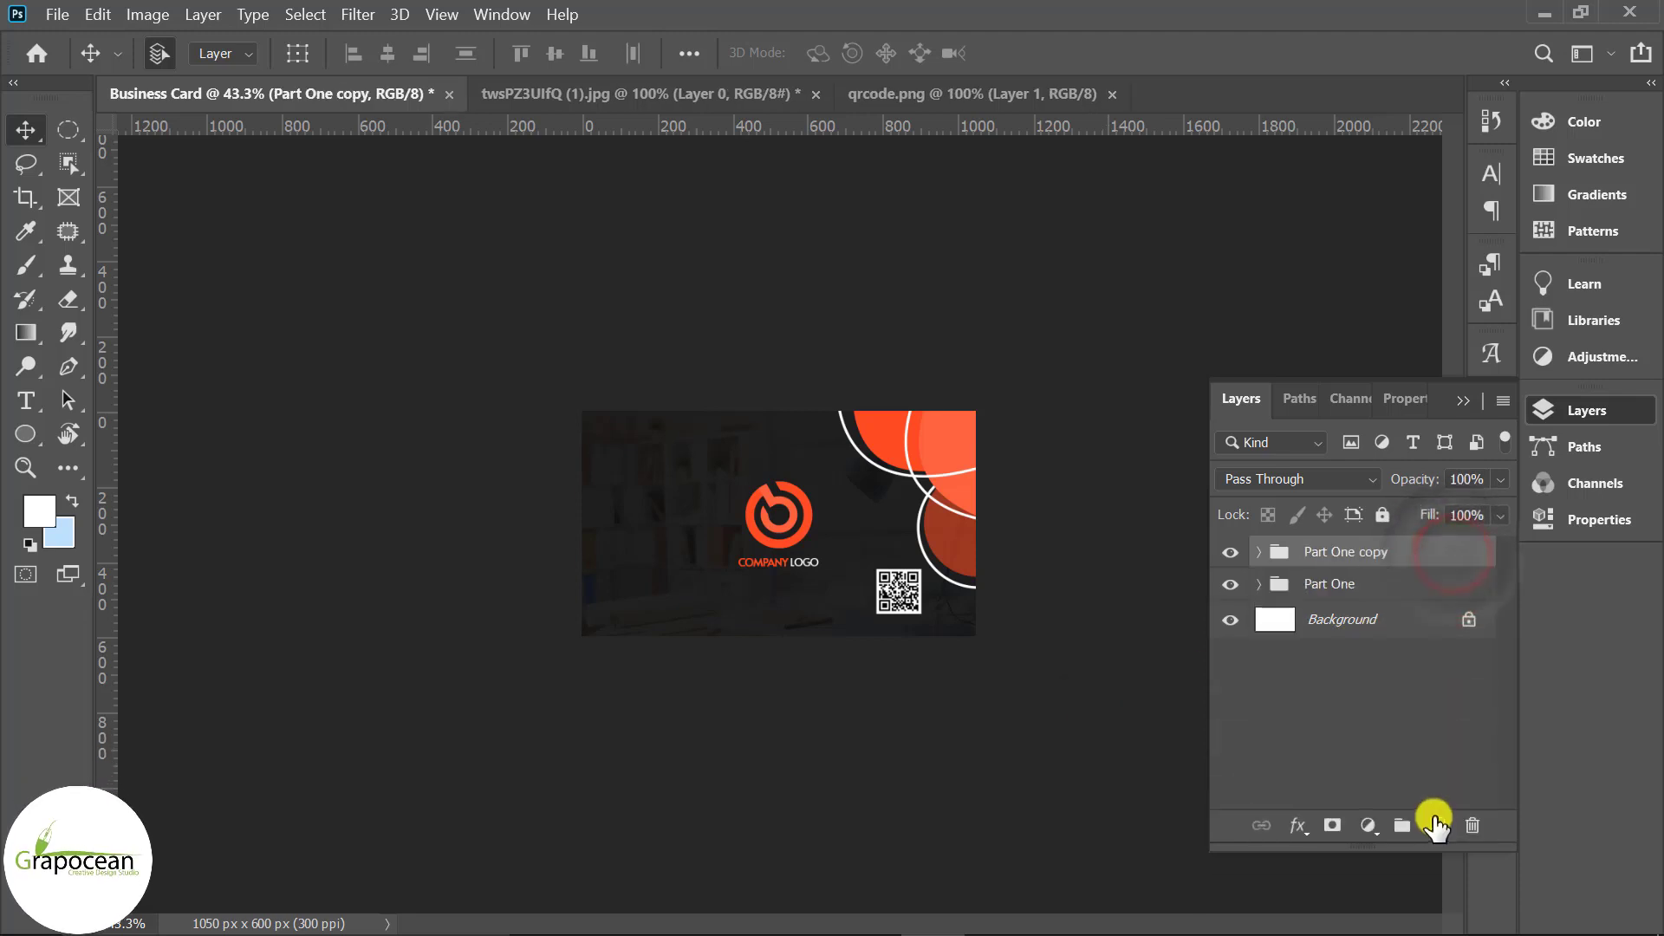
pyautogui.click(1231, 583)
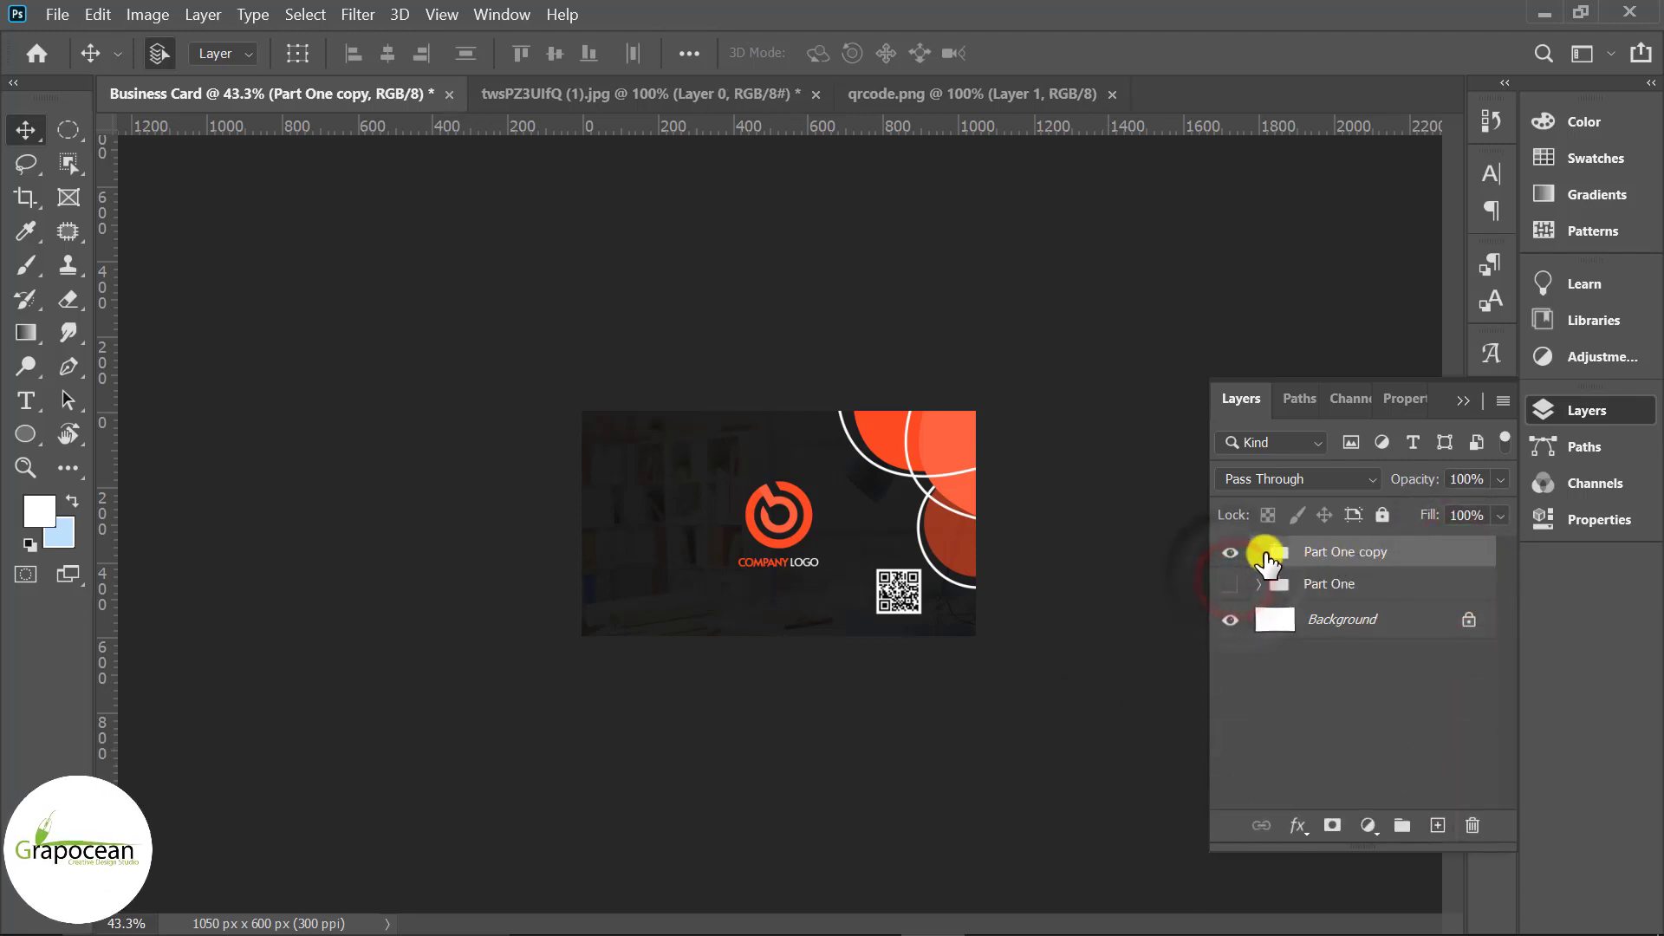
pyautogui.click(1259, 552)
pyautogui.click(1382, 586)
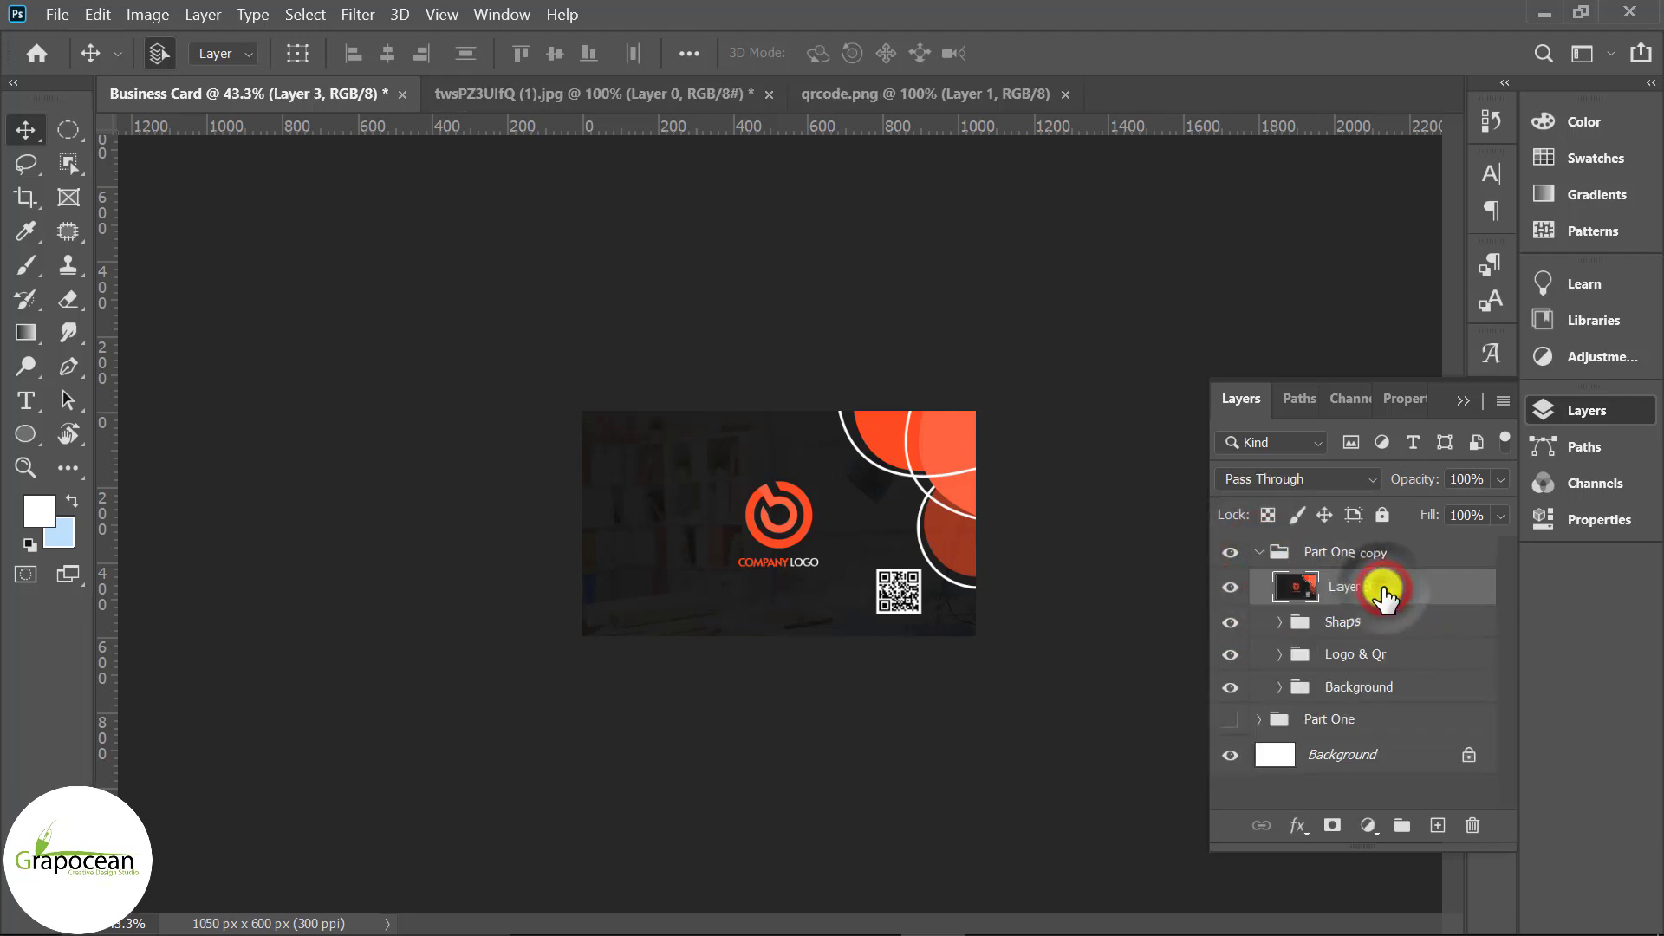
pyautogui.press('Delete')
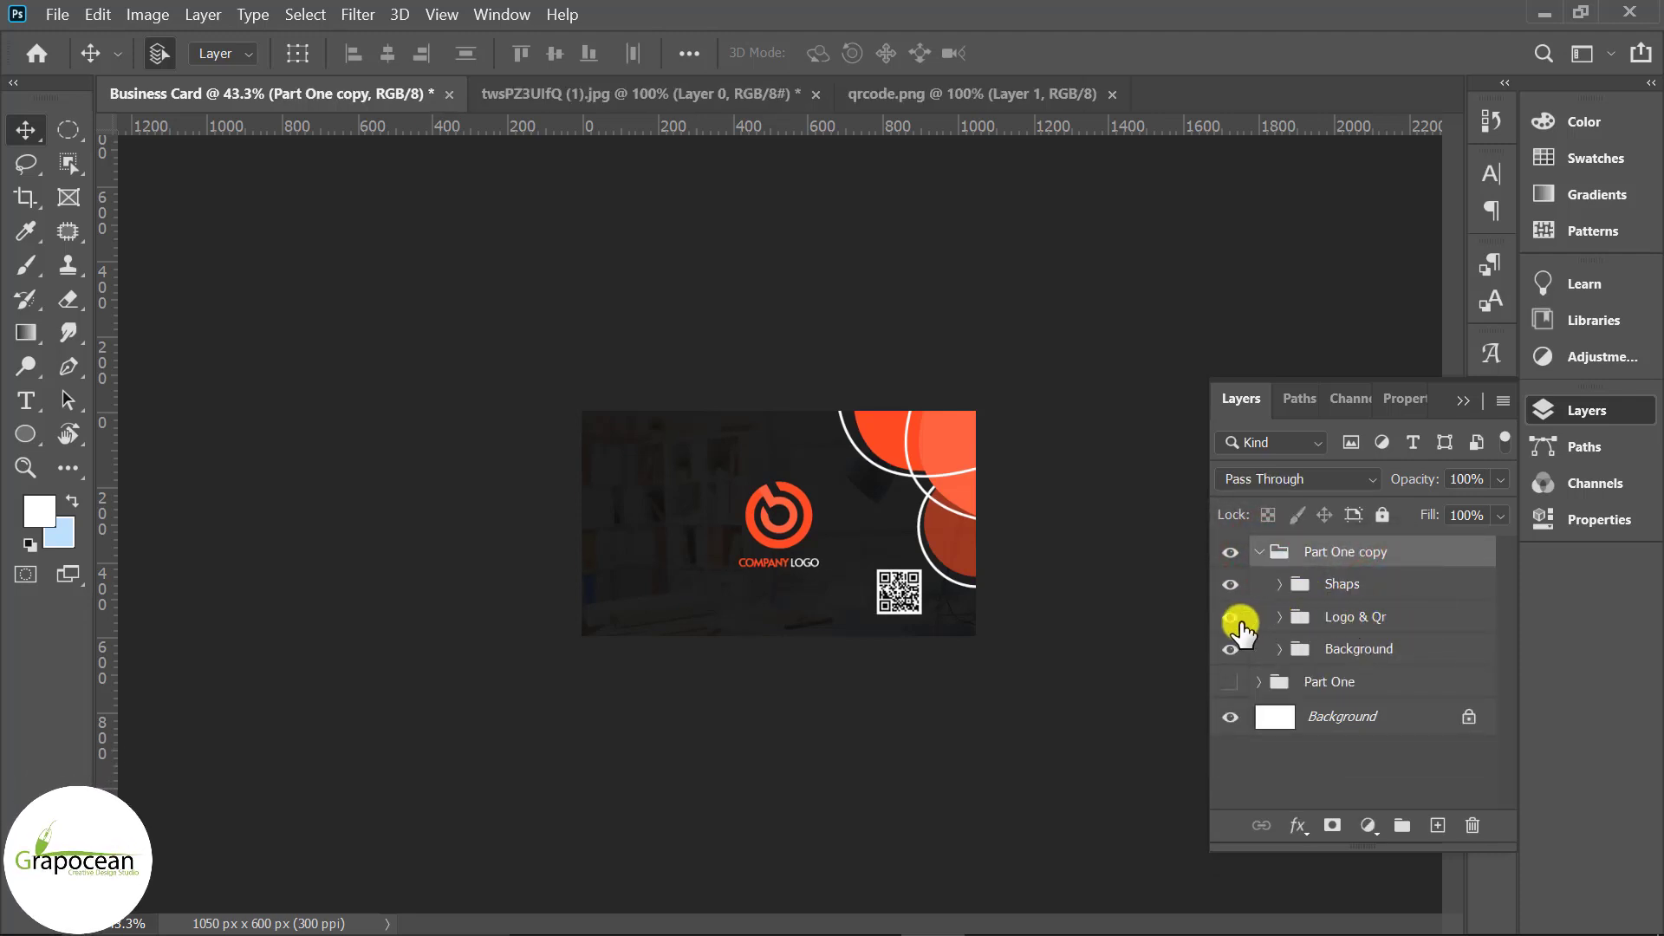
pyautogui.click(1235, 617)
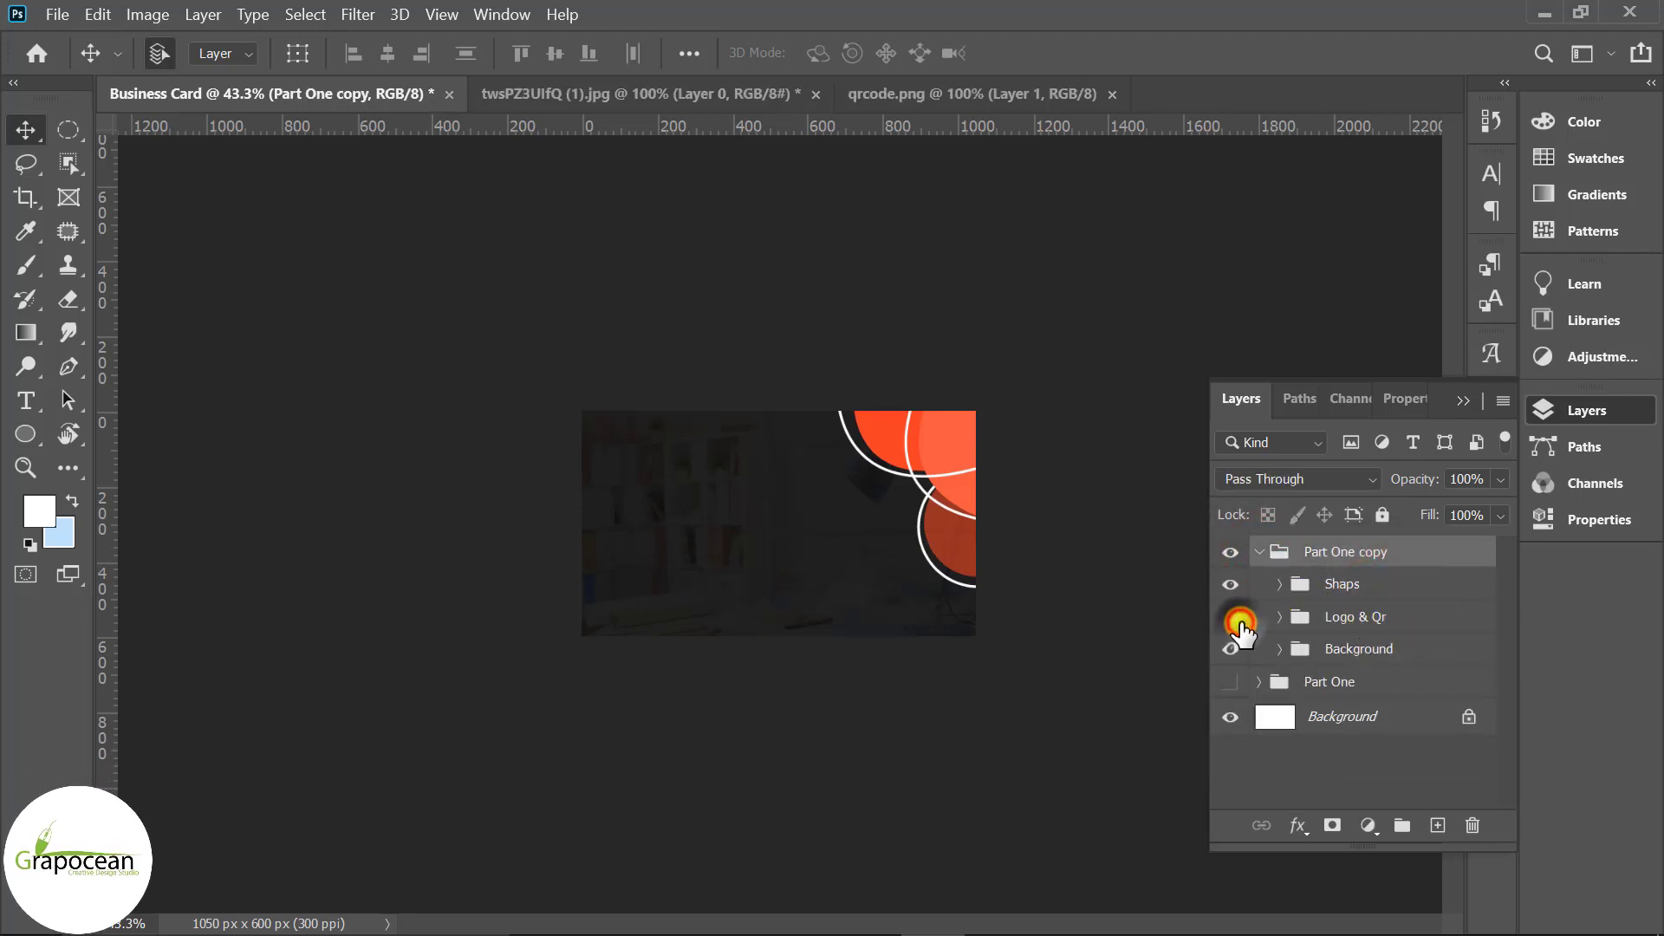
pyautogui.click(1358, 587)
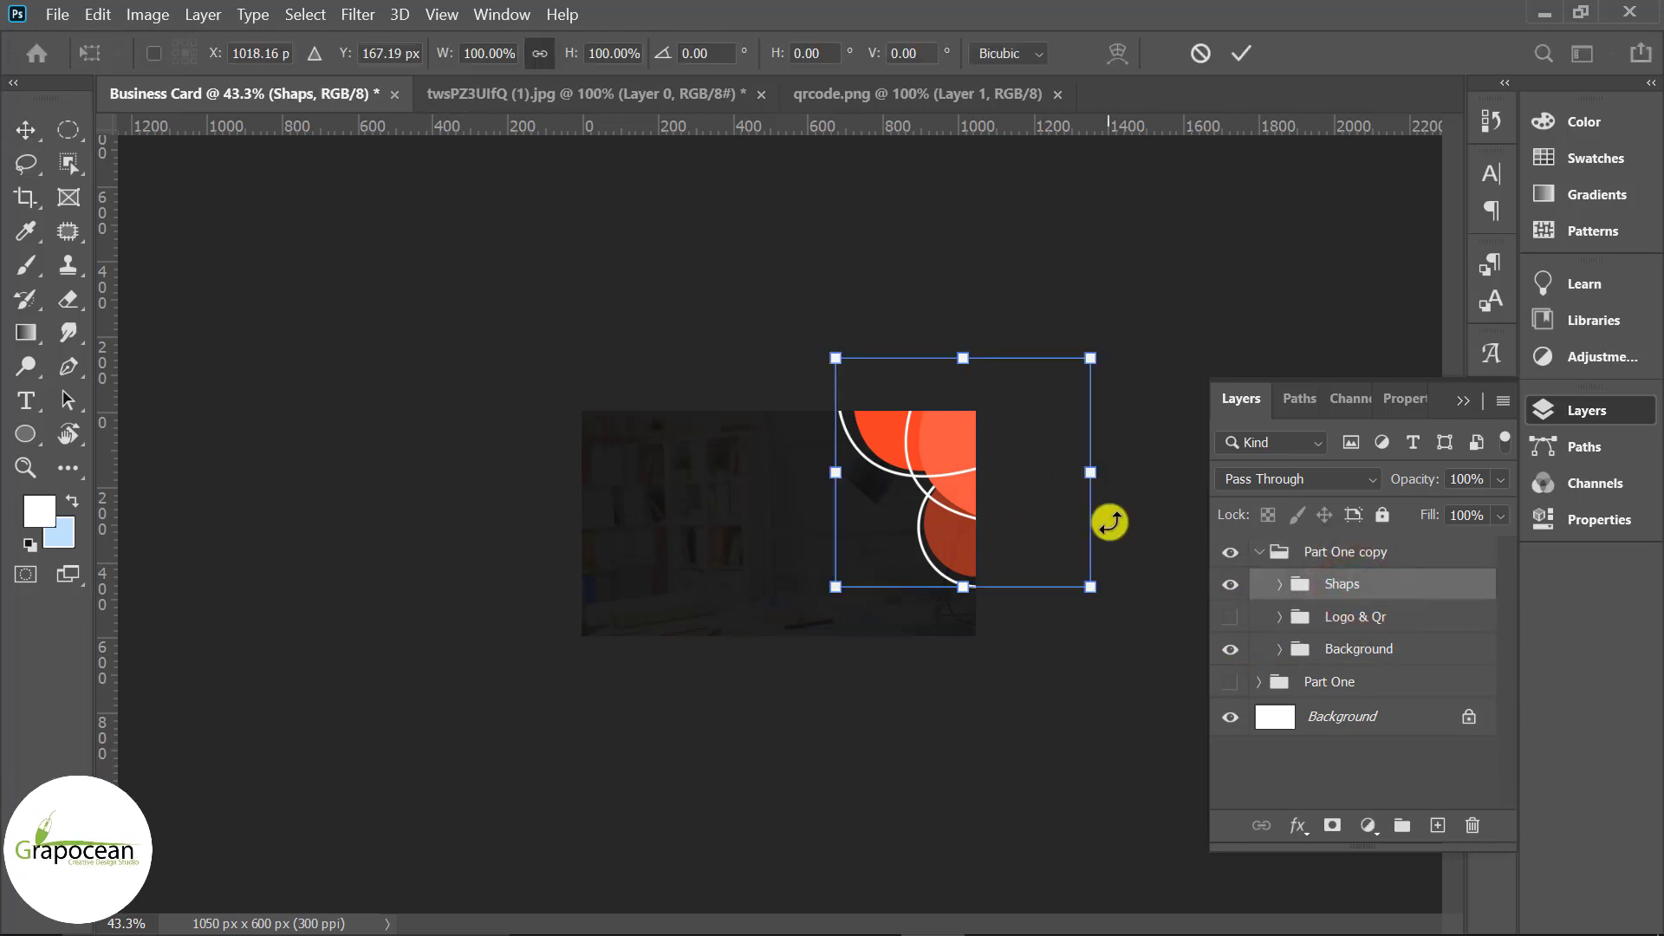
# Duplicate the Shaps group, flip the copy horizontally and move it to the card's left edge.
pyautogui.hotkey('ctrl', '+')
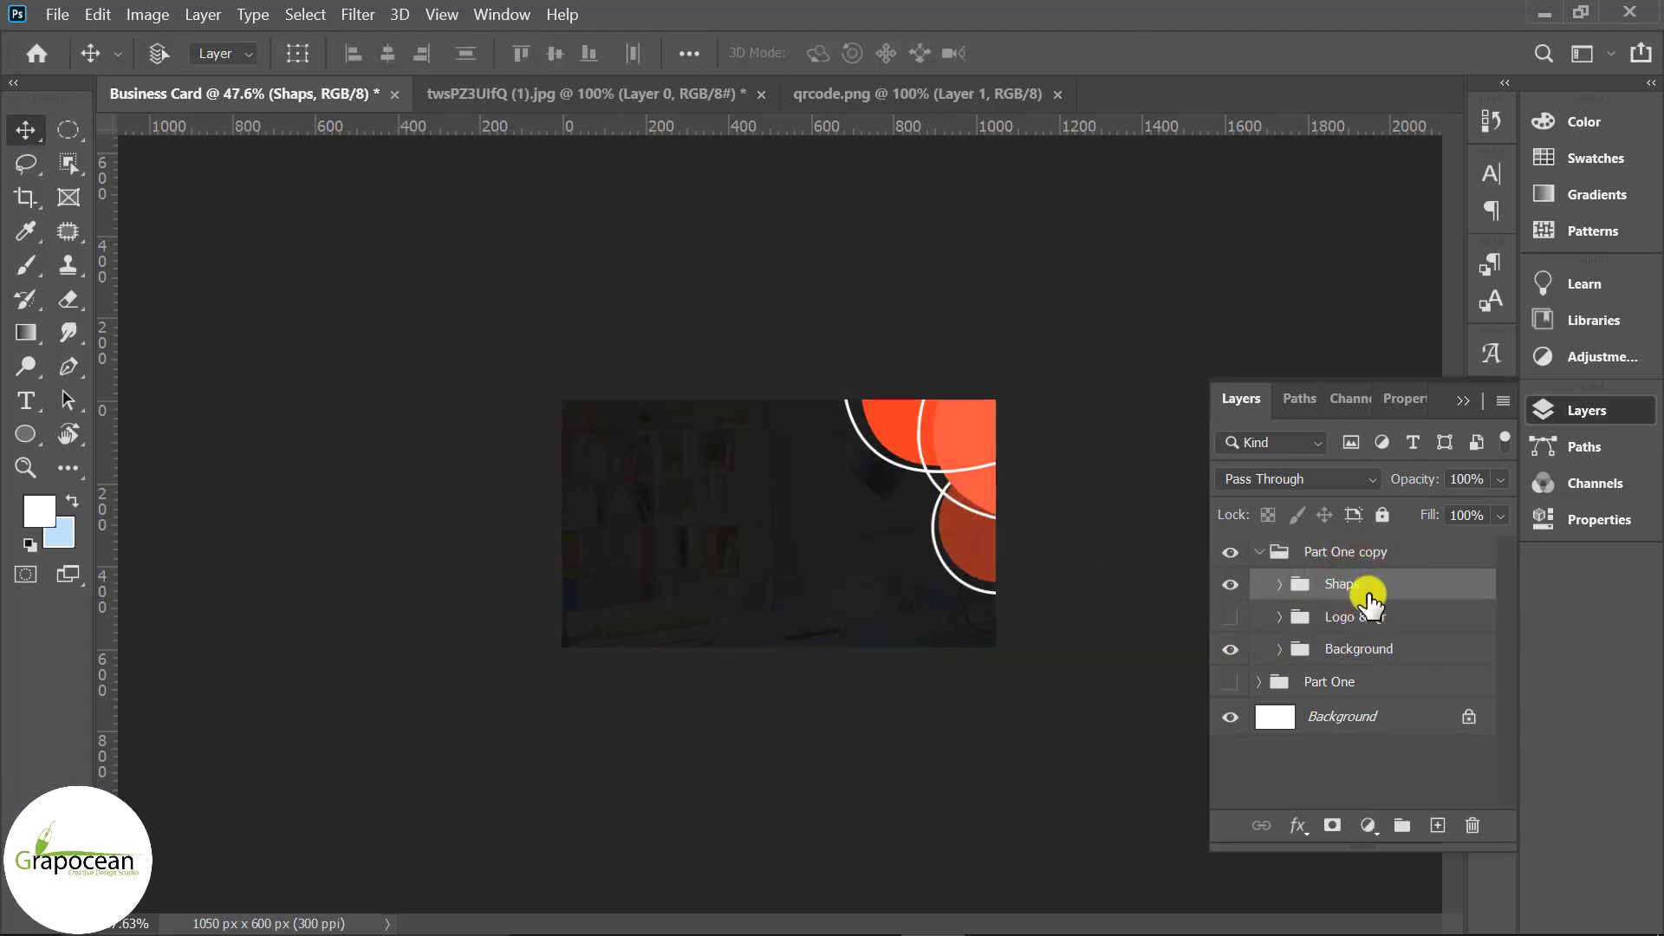
pyautogui.hotkey('ctrl', 'j')
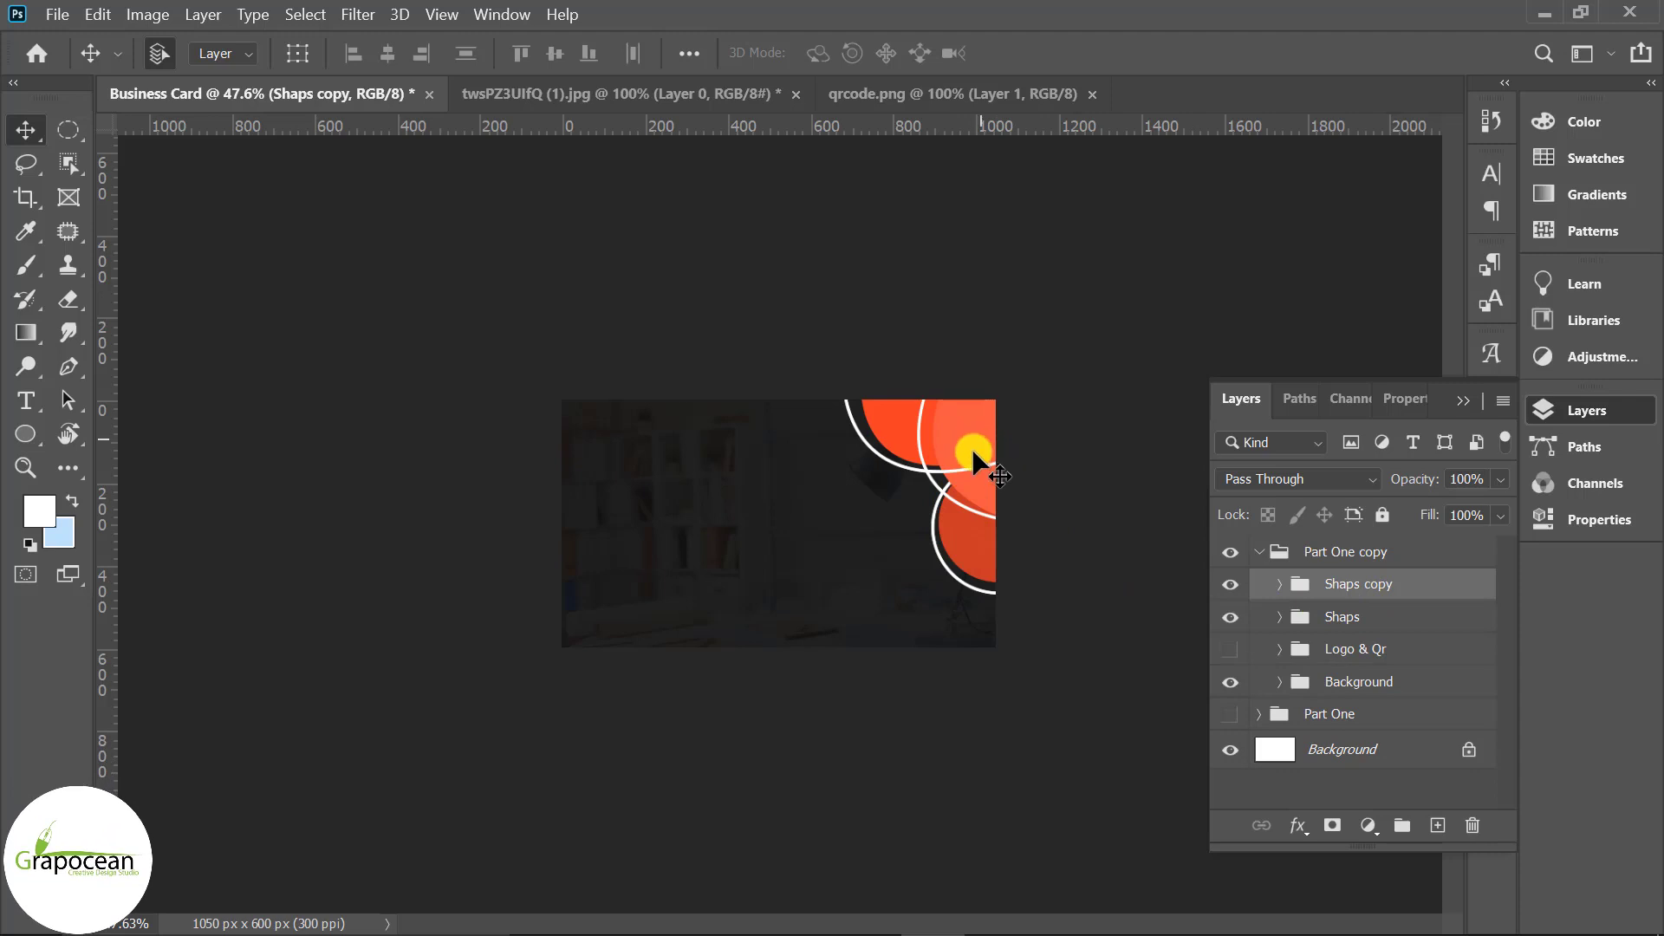
pyautogui.moveTo(971, 449); pyautogui.dragTo(1294, 598)
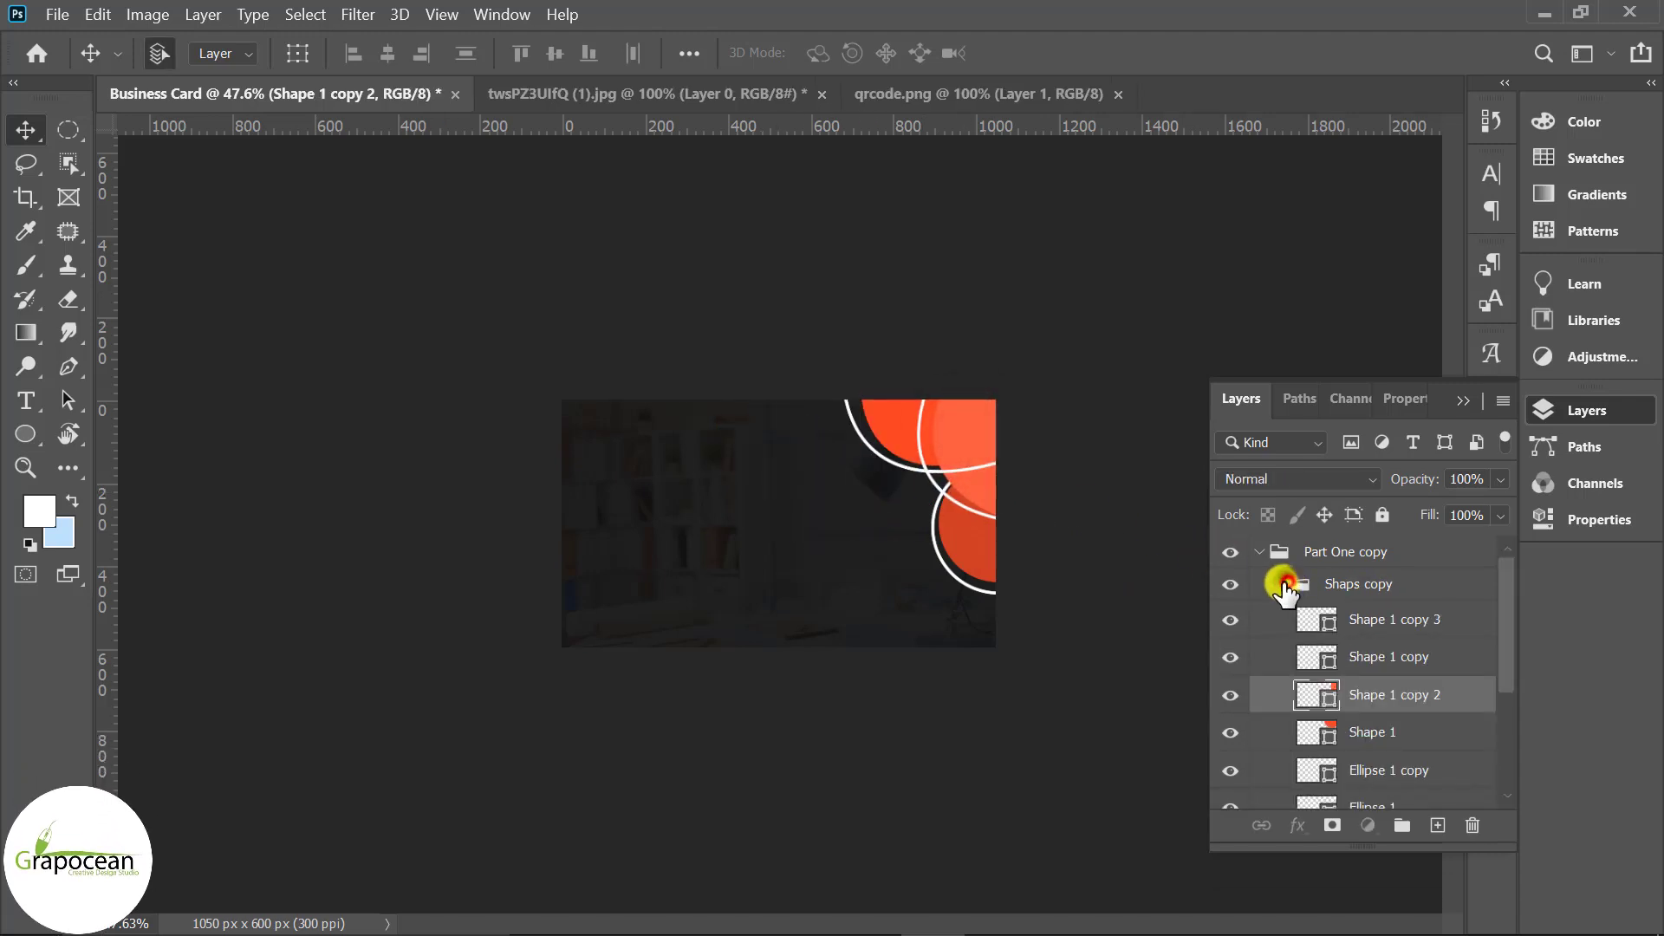
pyautogui.click(1281, 584)
pyautogui.click(1344, 583)
pyautogui.hotkey('ctrl', 't')
pyautogui.rightClick(970, 445)
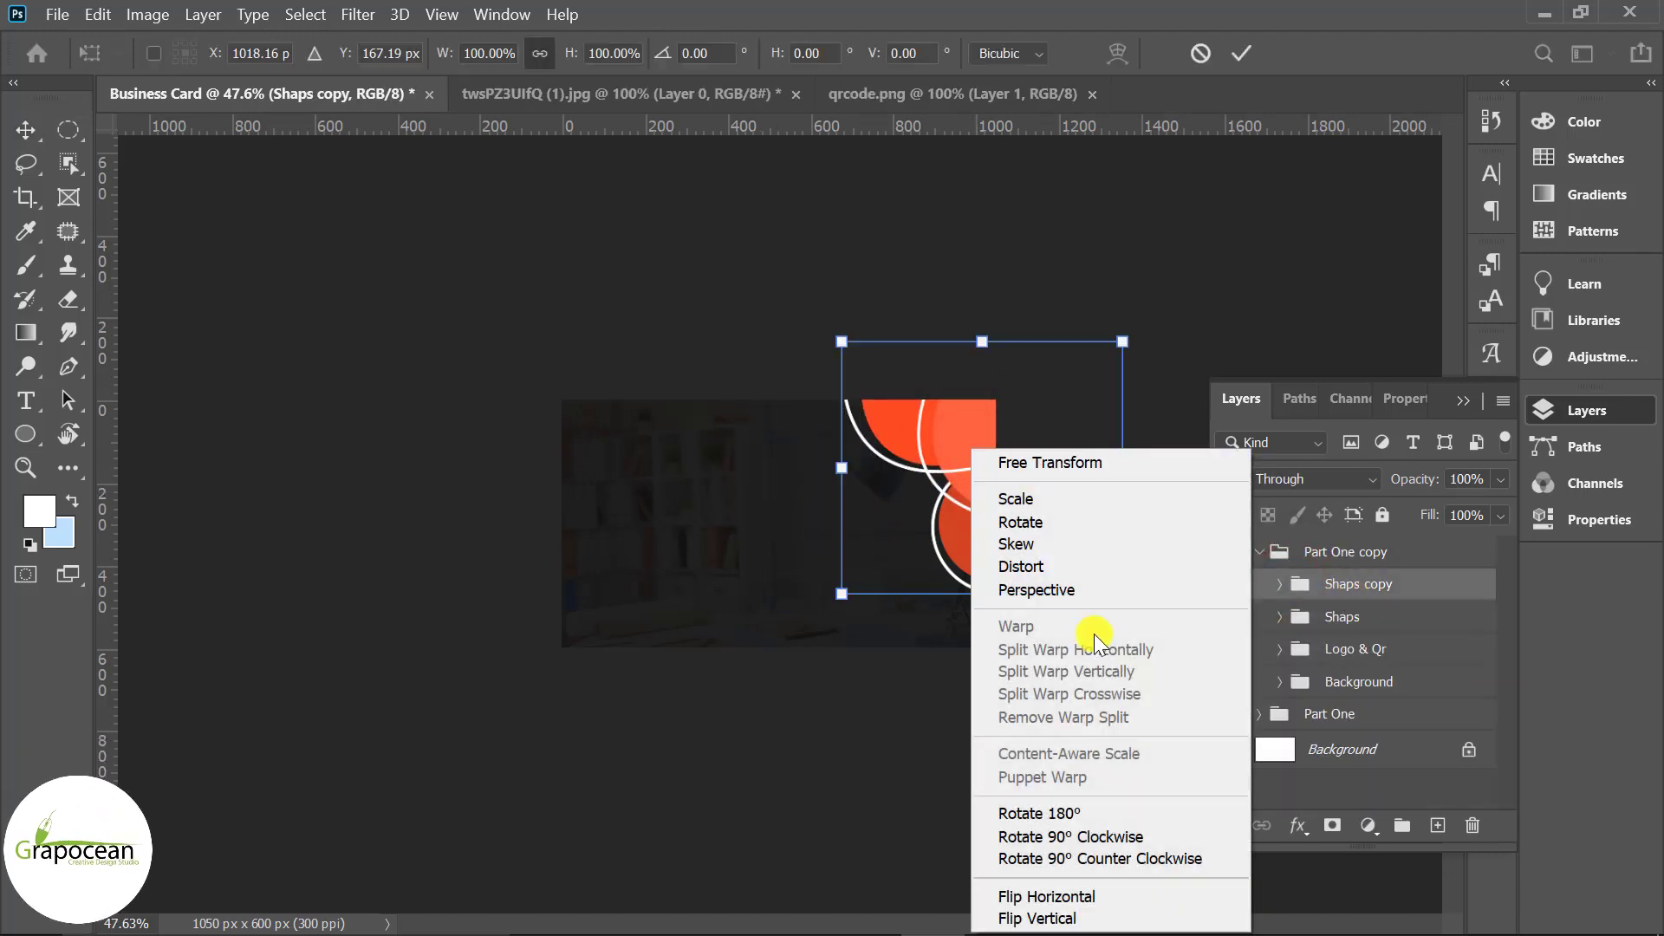
pyautogui.click(1073, 896)
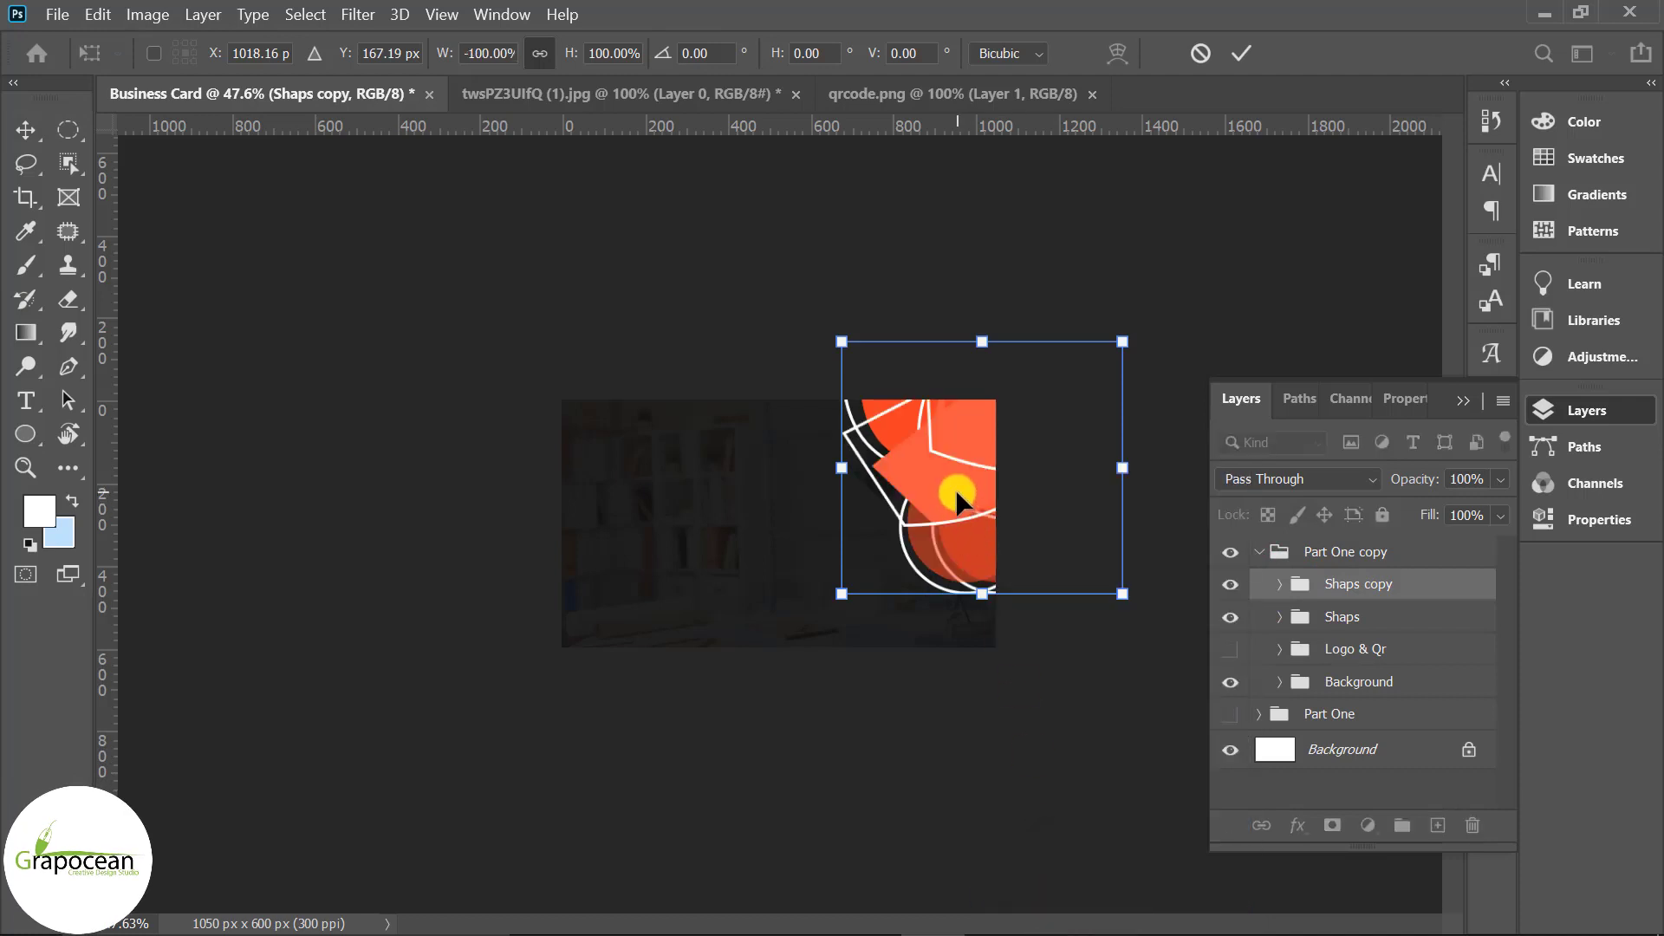
pyautogui.moveTo(957, 493)
pyautogui.mouseDown()
pyautogui.moveTo(604, 512)
pyautogui.moveTo(573, 480)
pyautogui.mouseUp()
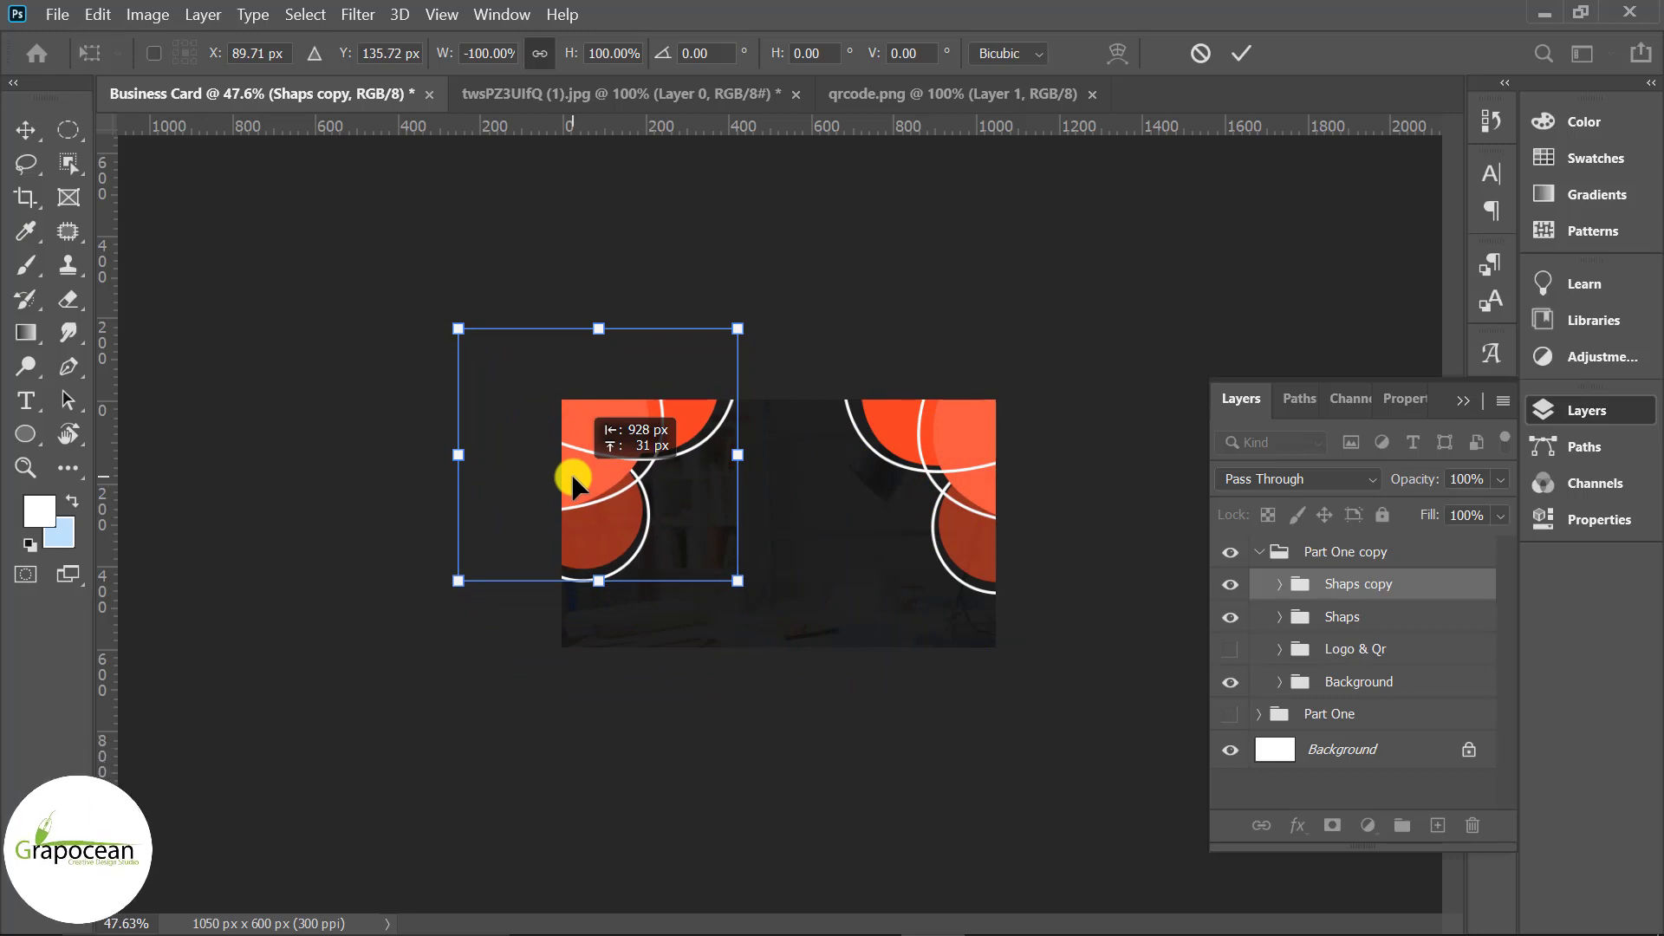
pyautogui.click(1245, 45)
pyautogui.click(1245, 49)
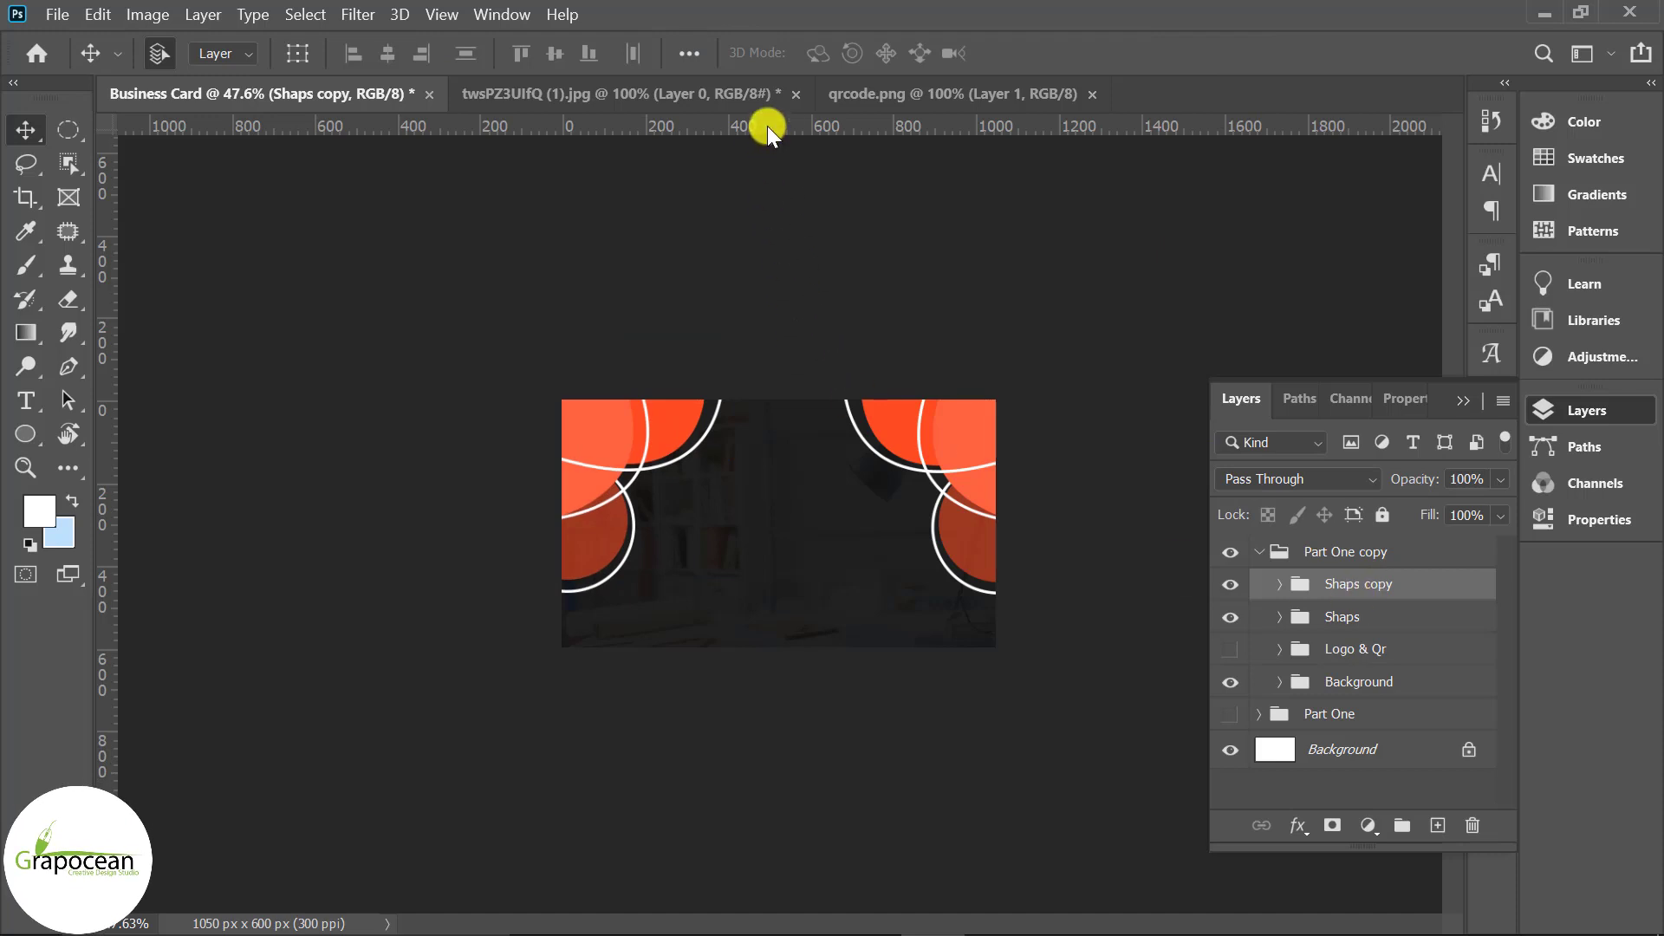
# Check the circles' alignment with a guide, then hide guides and zoom out.
pyautogui.moveTo(767, 128); pyautogui.dragTo(793, 593)
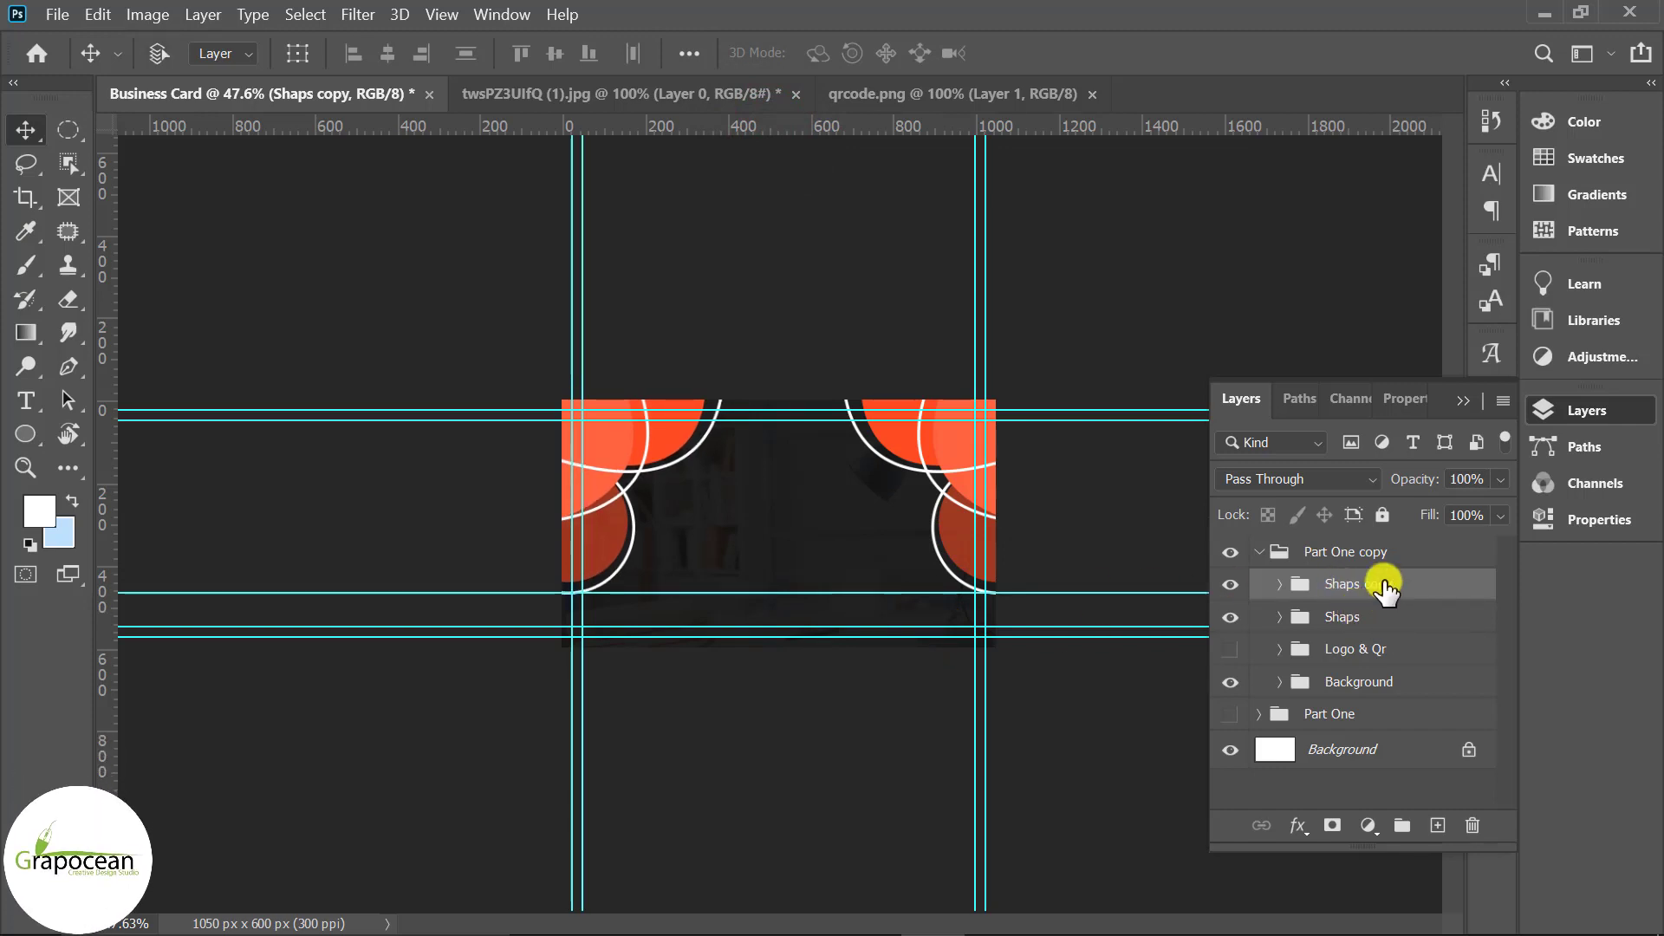
pyautogui.hotkey('ctrl', ';')
pyautogui.hotkey('ctrl', '-')
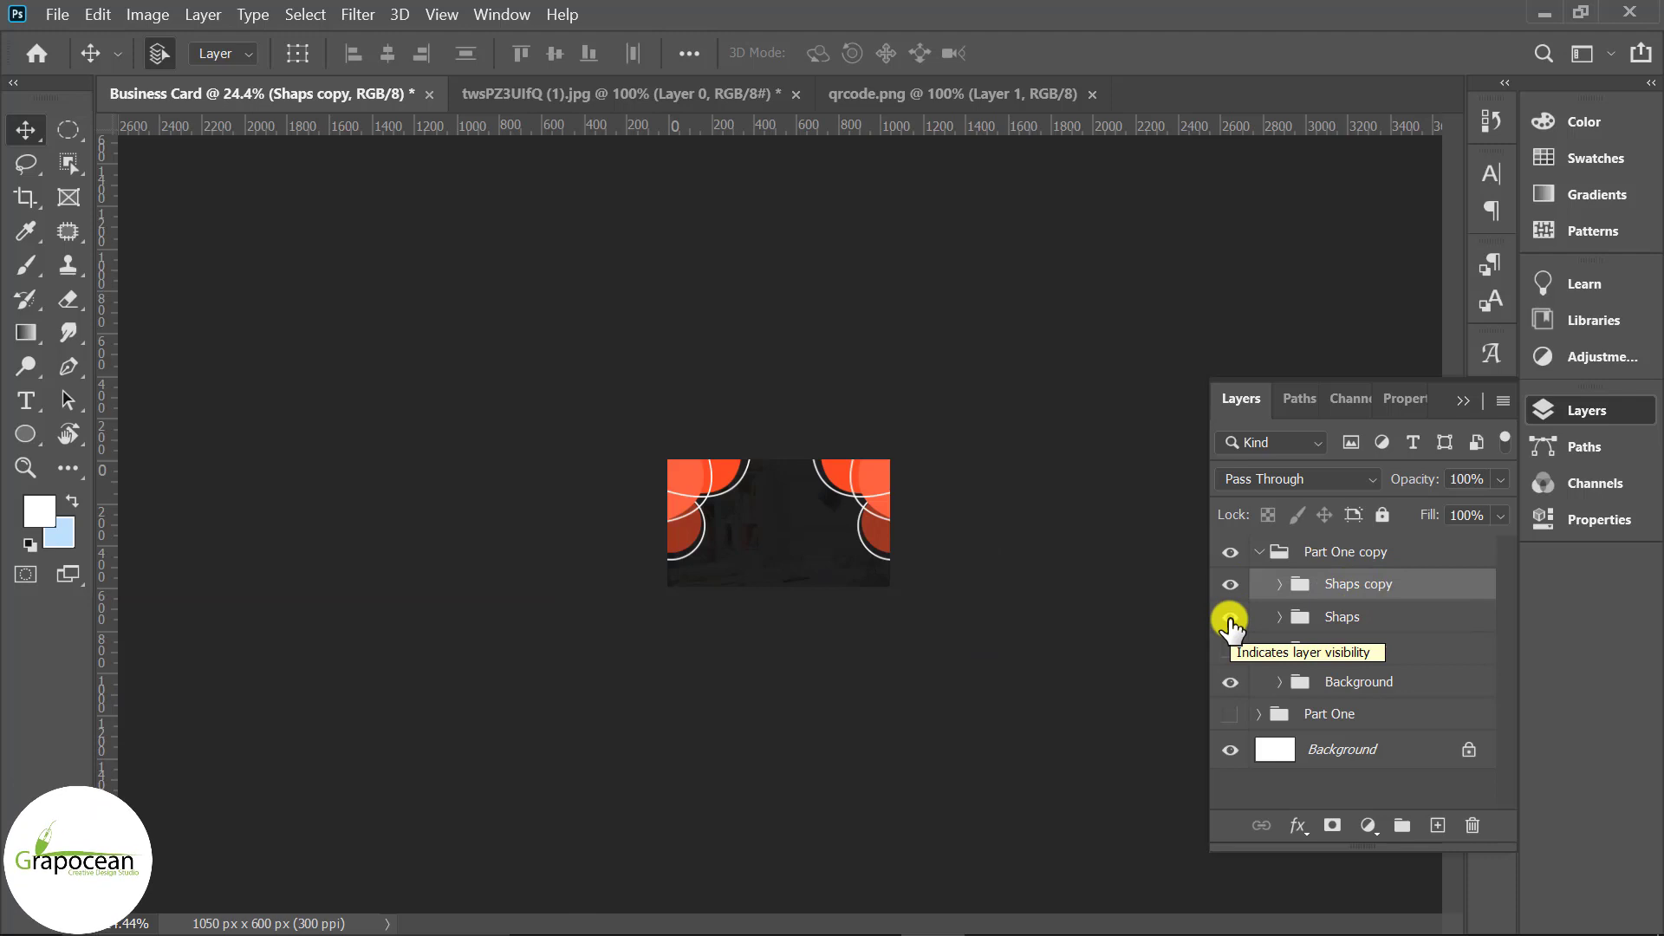
# Hide the original right-side Shaps circles group.
pyautogui.click(1230, 616)
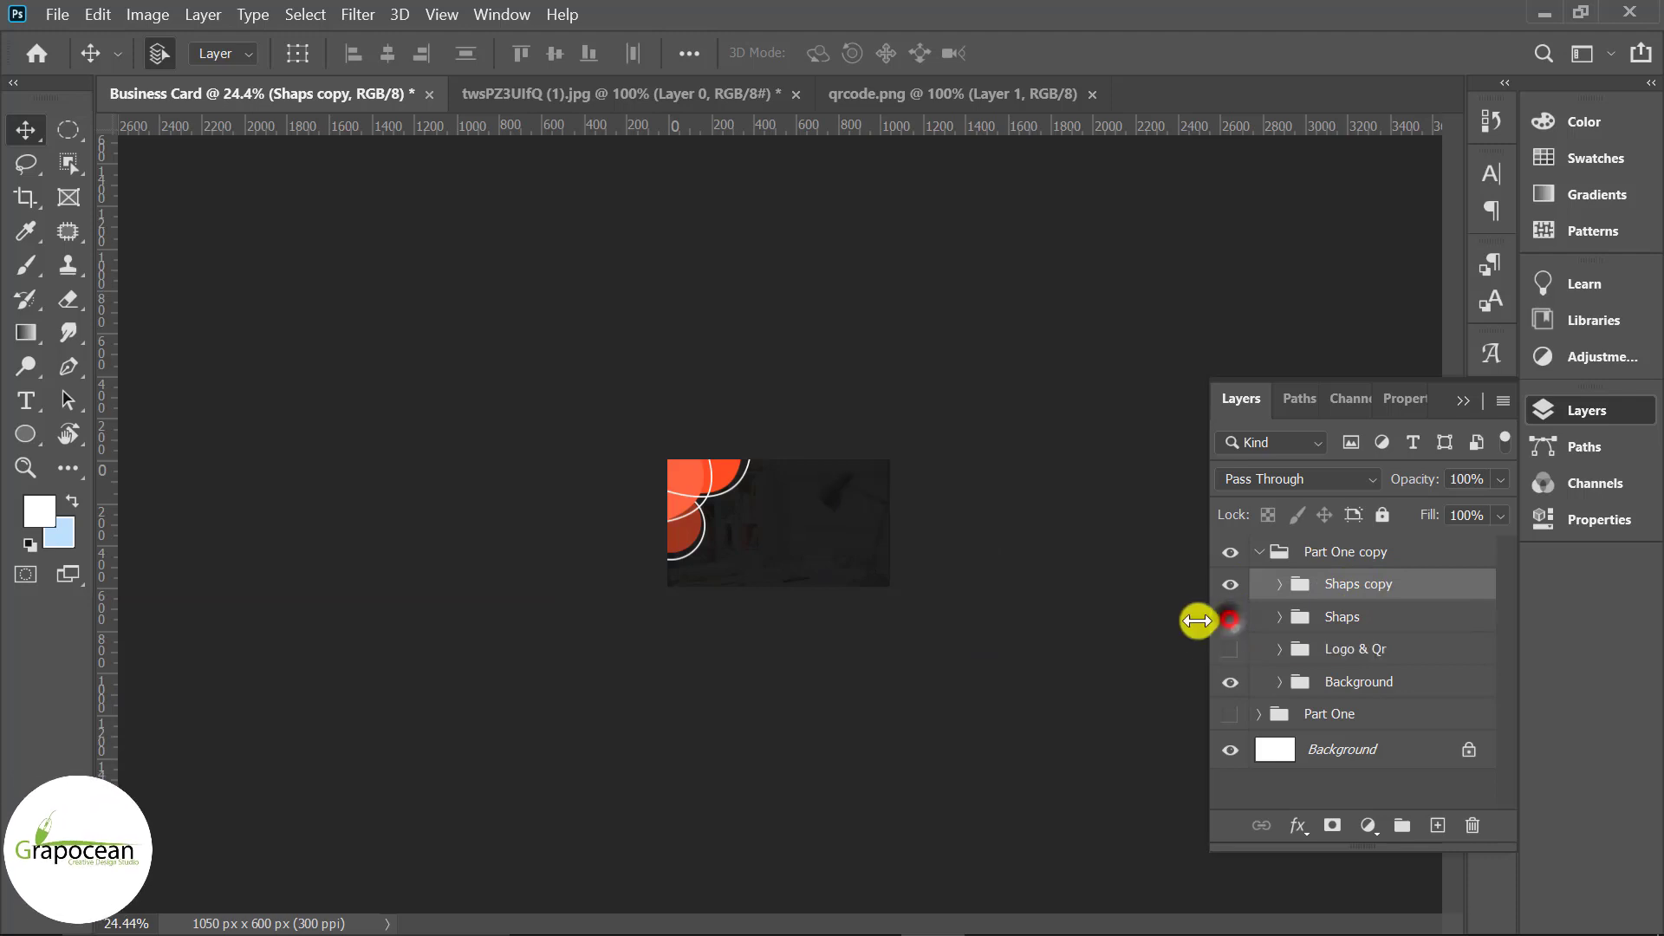
pyautogui.scroll(3, 929, 603)
pyautogui.scroll(2, 942, 603)
pyautogui.scroll(2, 954, 587)
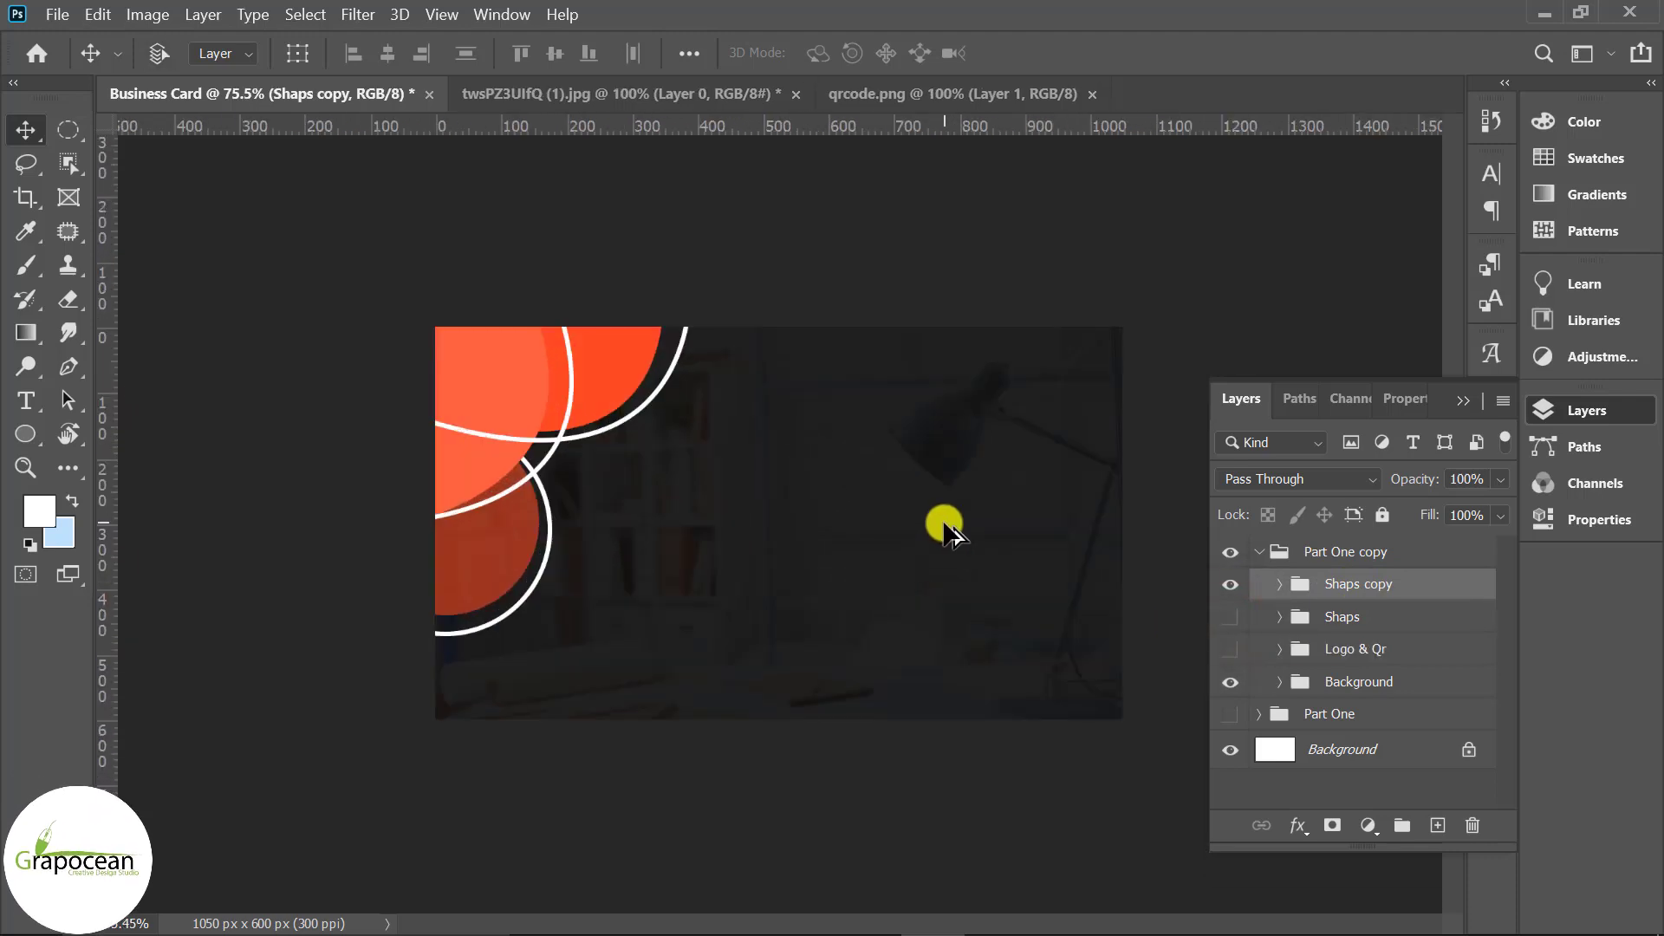
# In a new group, type JOHAN SMITH near the card's top right.
pyautogui.click(30, 401)
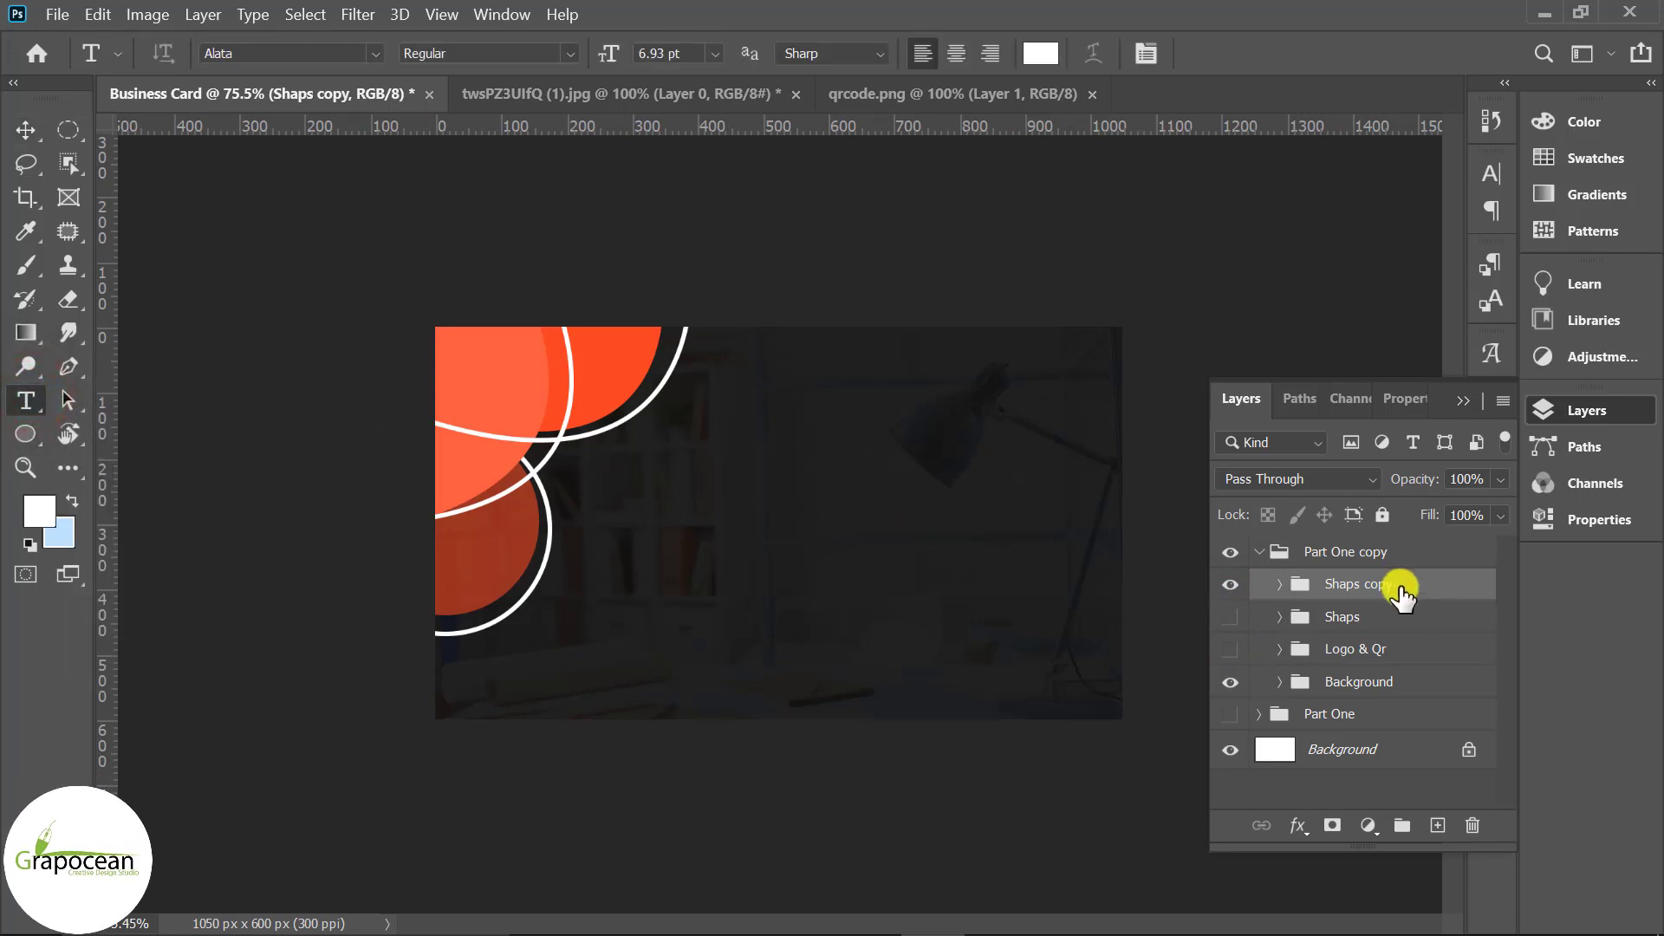
pyautogui.click(1405, 826)
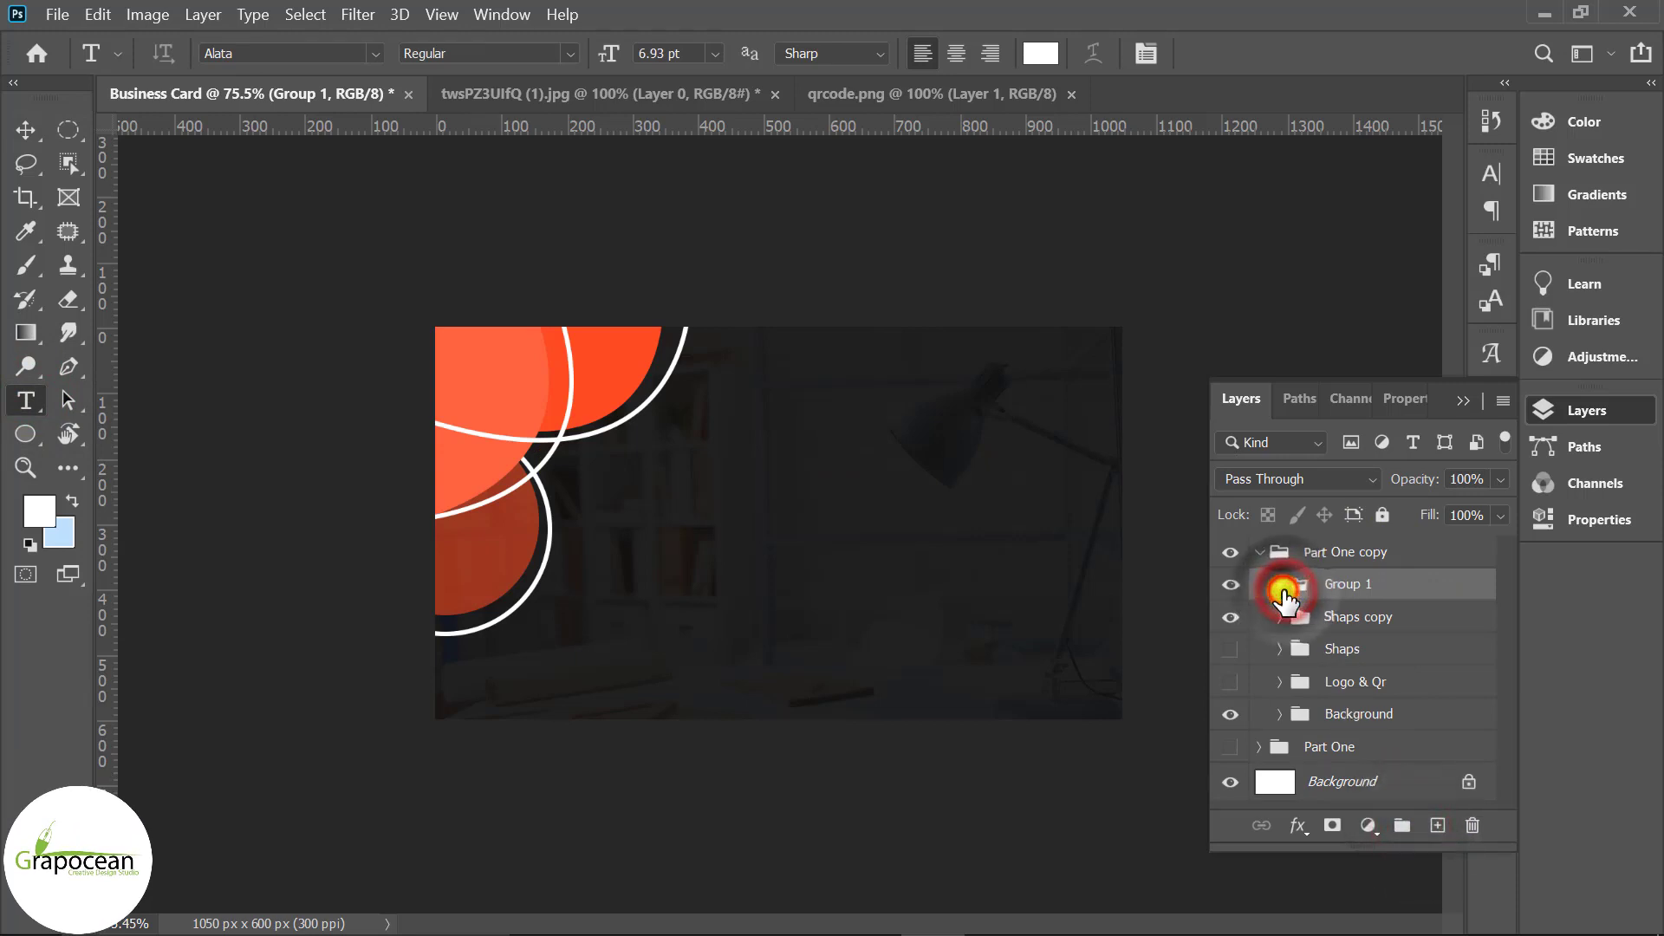
pyautogui.click(1439, 825)
pyautogui.click(888, 417)
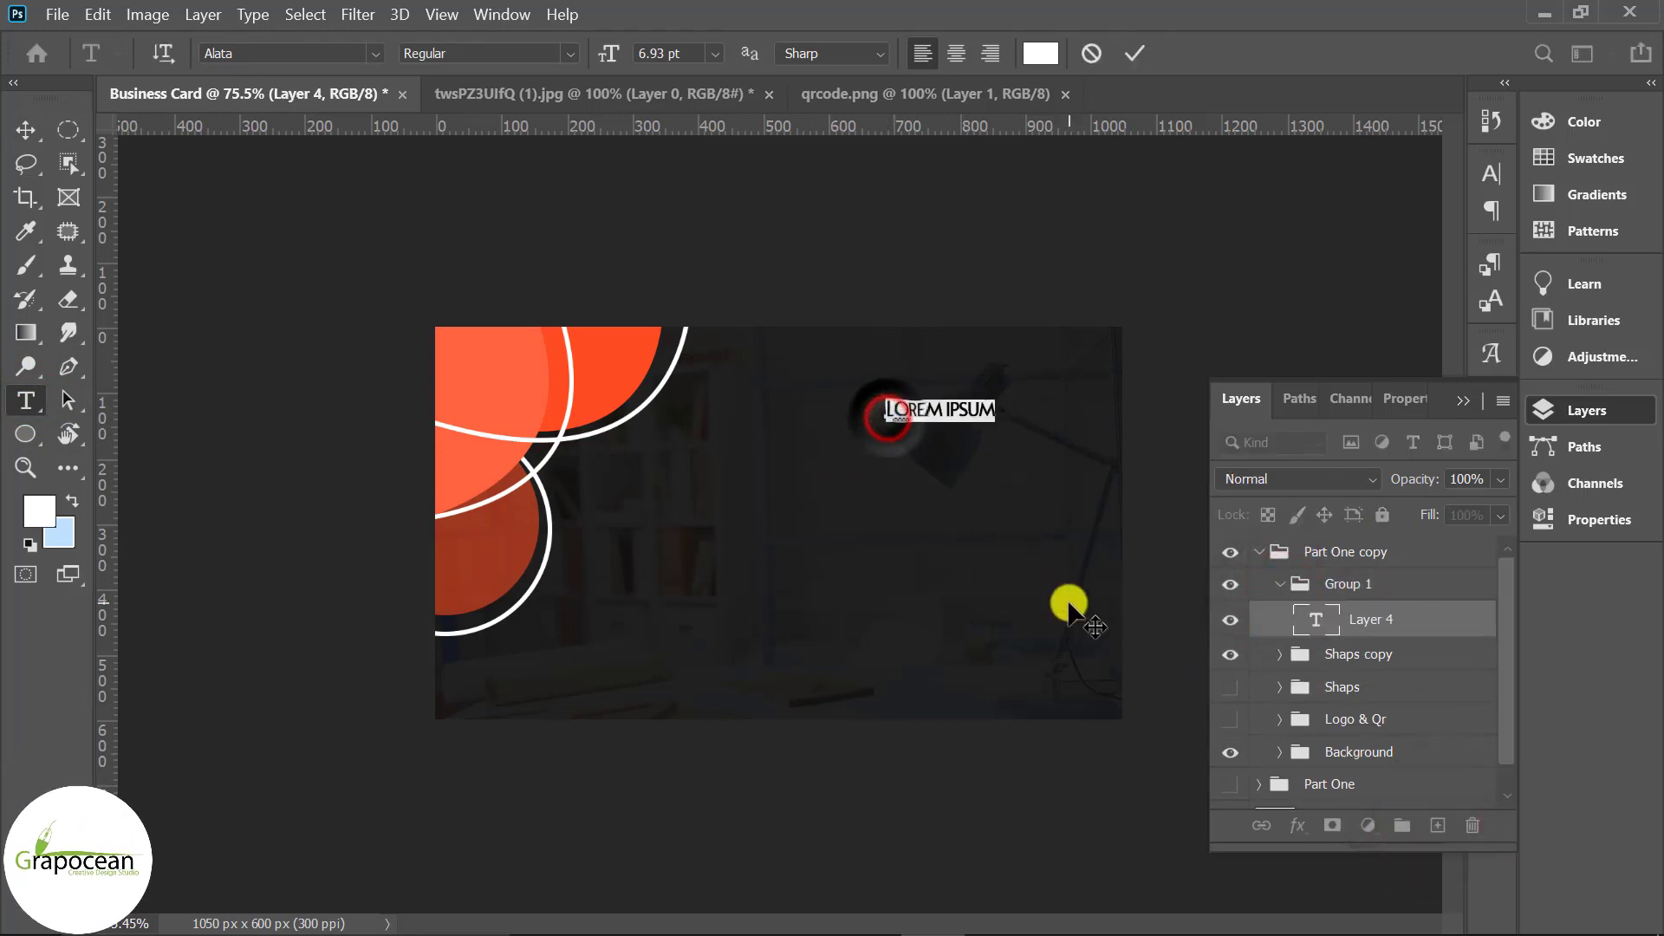
pyautogui.press('BackSpace')
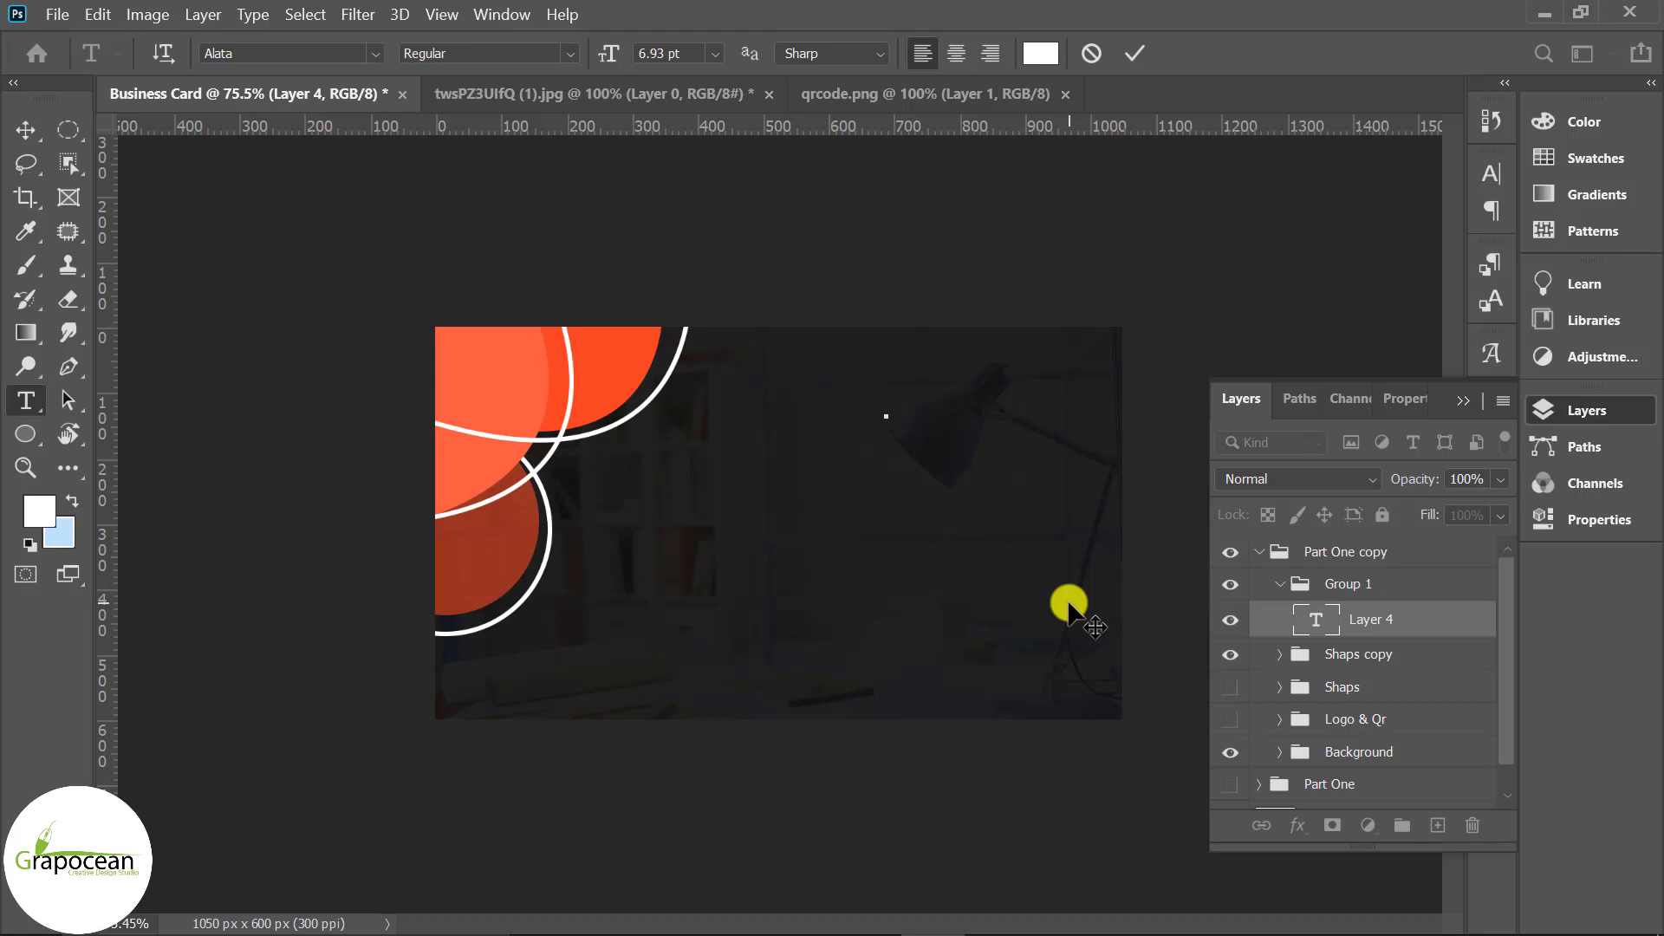
pyautogui.write('JO')
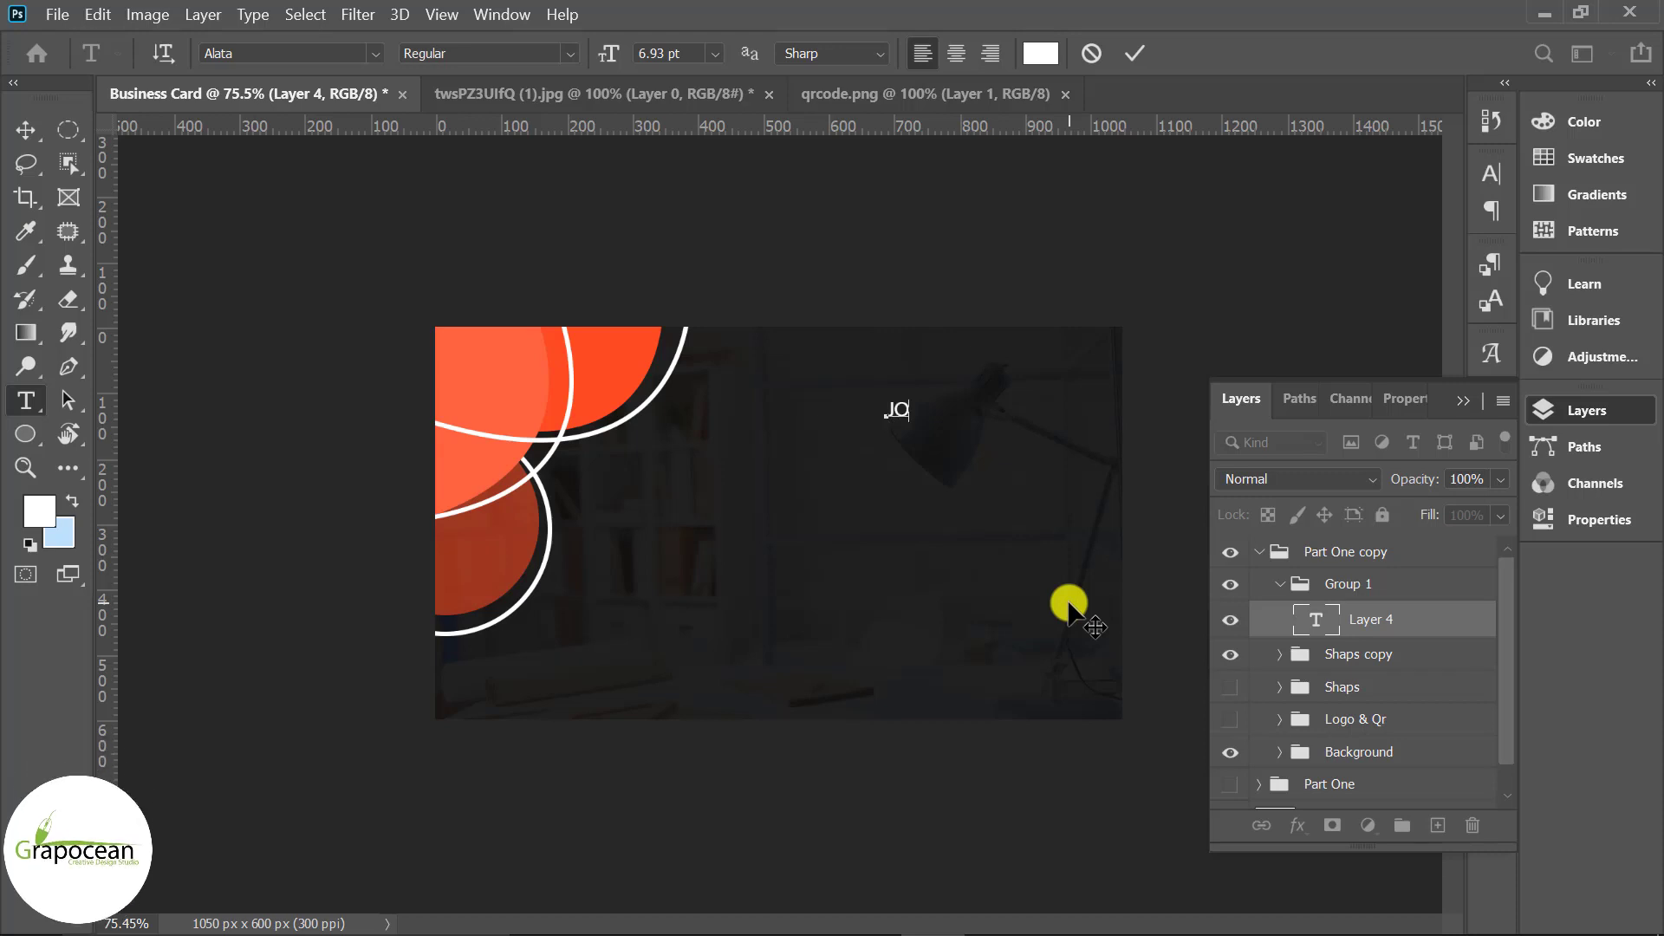
pyautogui.write('HAN SMI')
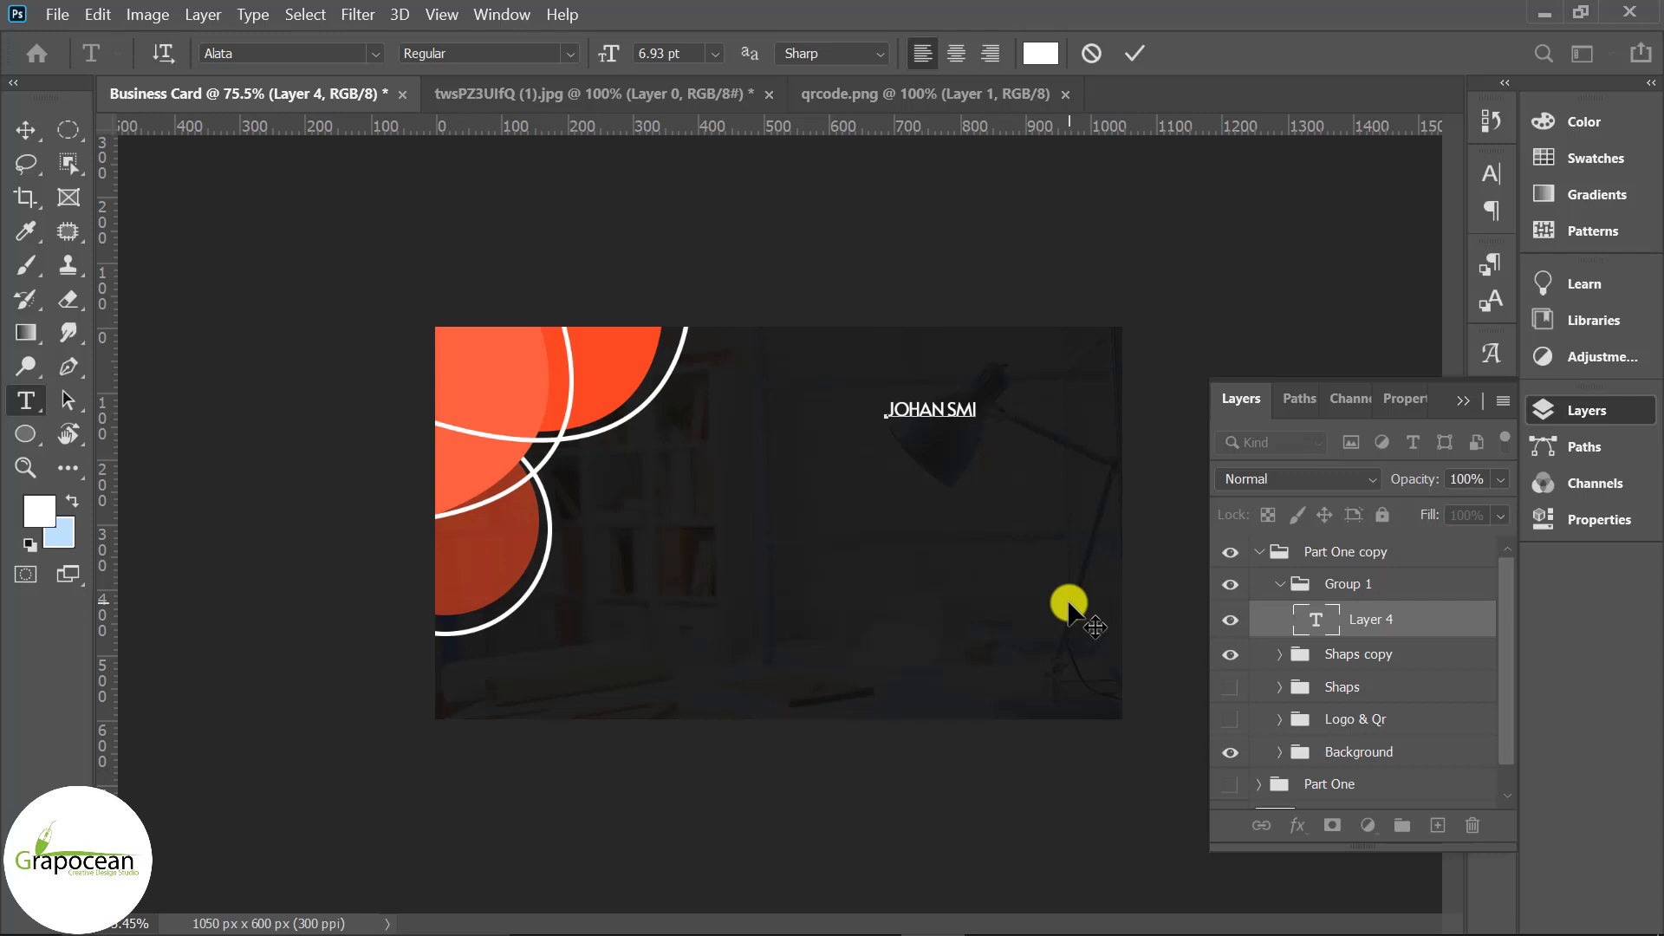
pyautogui.write('T')
# Change the name's font to Argentum Sans.
pyautogui.hotkey('ctrl', '+')
pyautogui.hotkey('ctrl', '+')
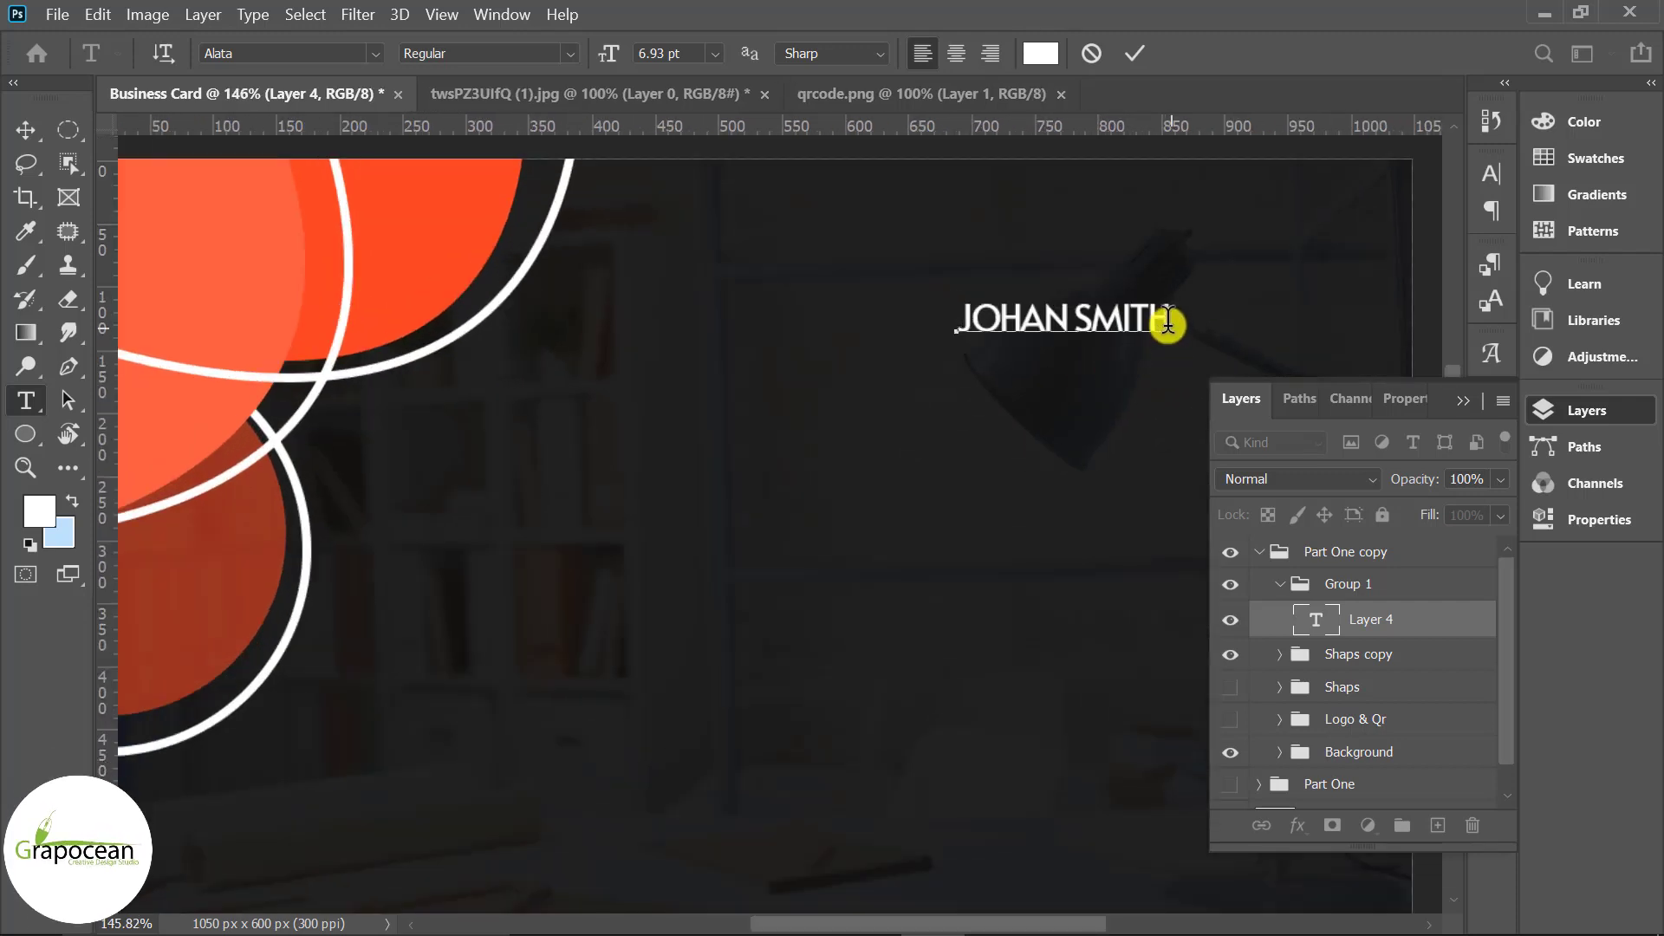
pyautogui.moveTo(1168, 322); pyautogui.dragTo(790, 317)
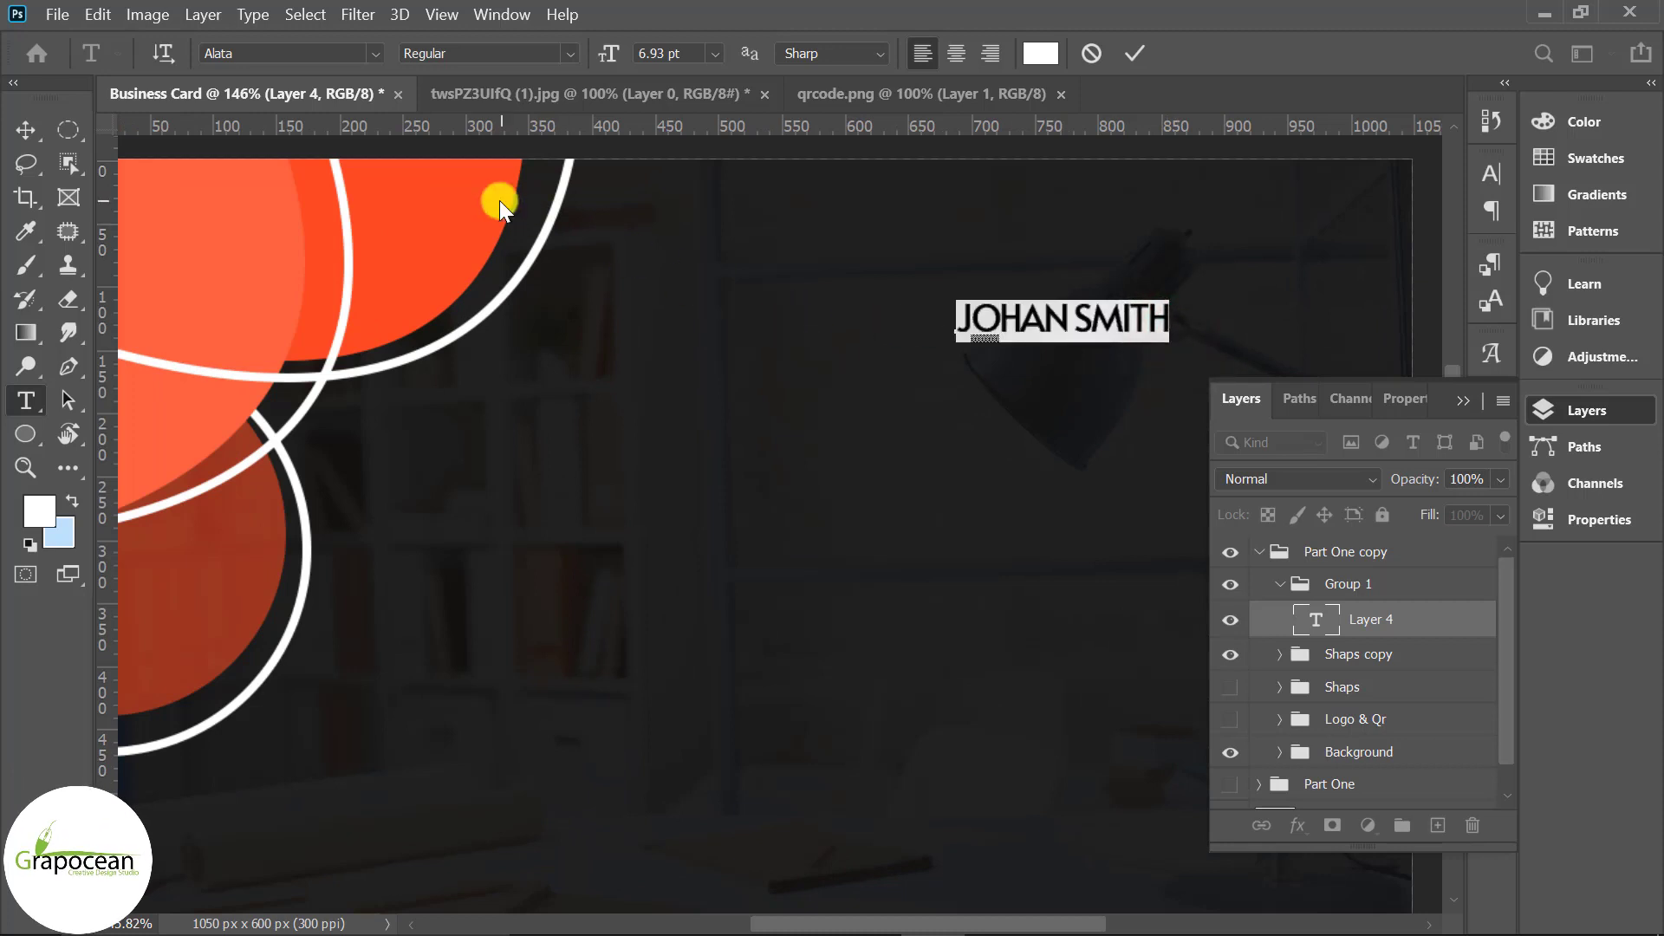
pyautogui.click(539, 699)
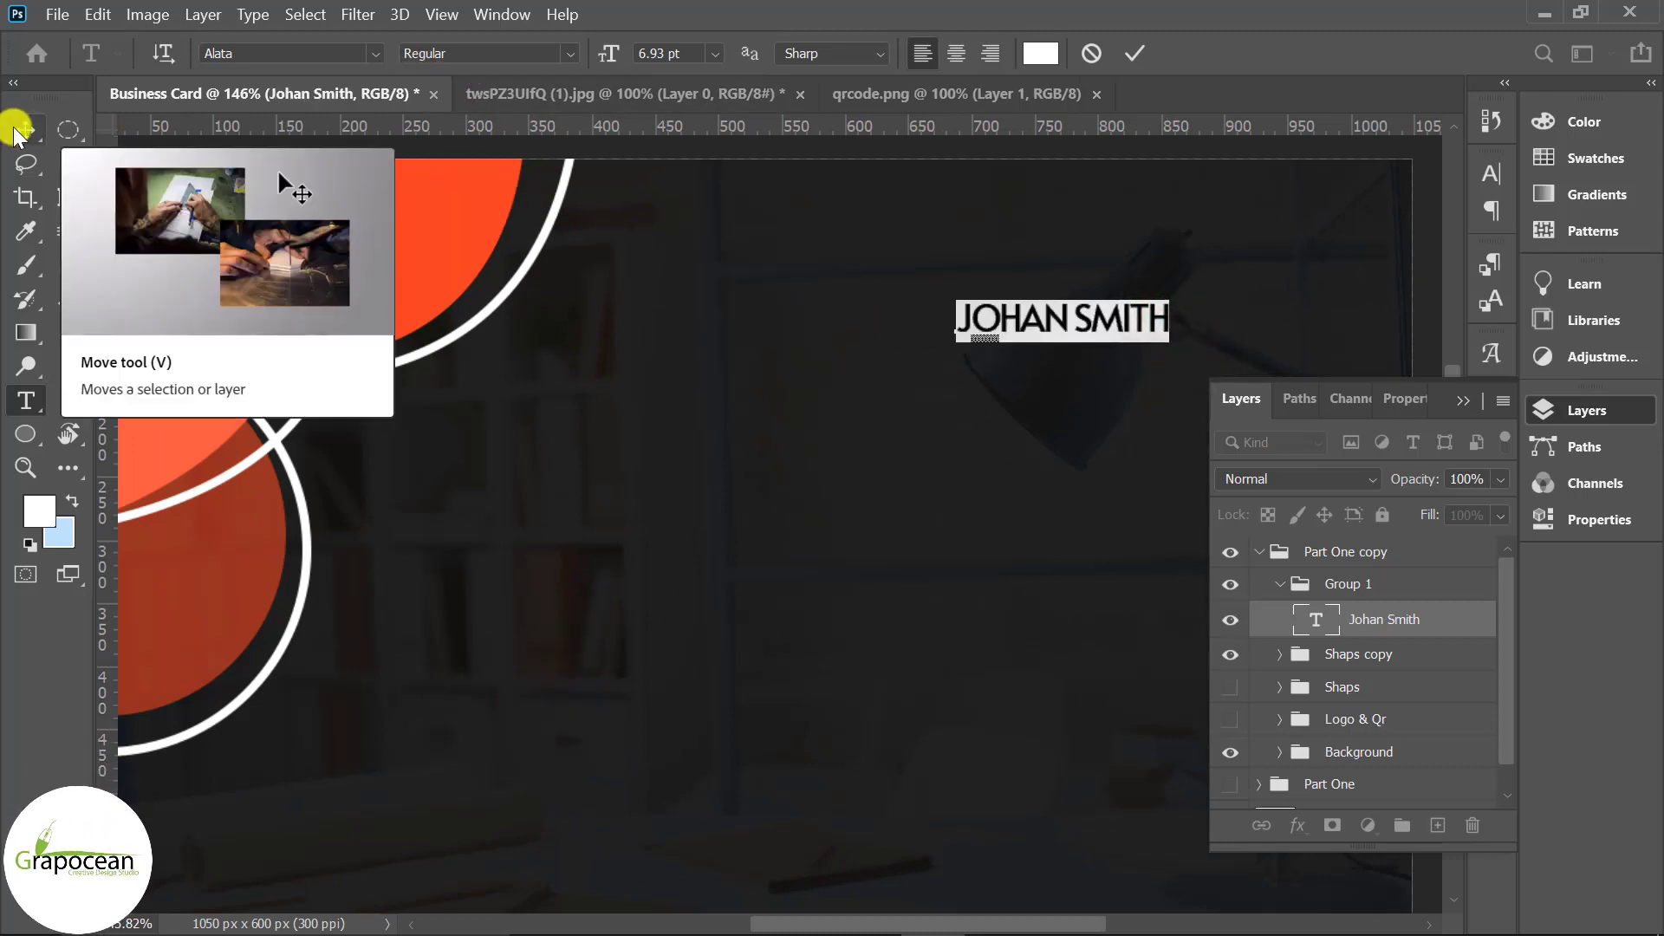
pyautogui.click(378, 53)
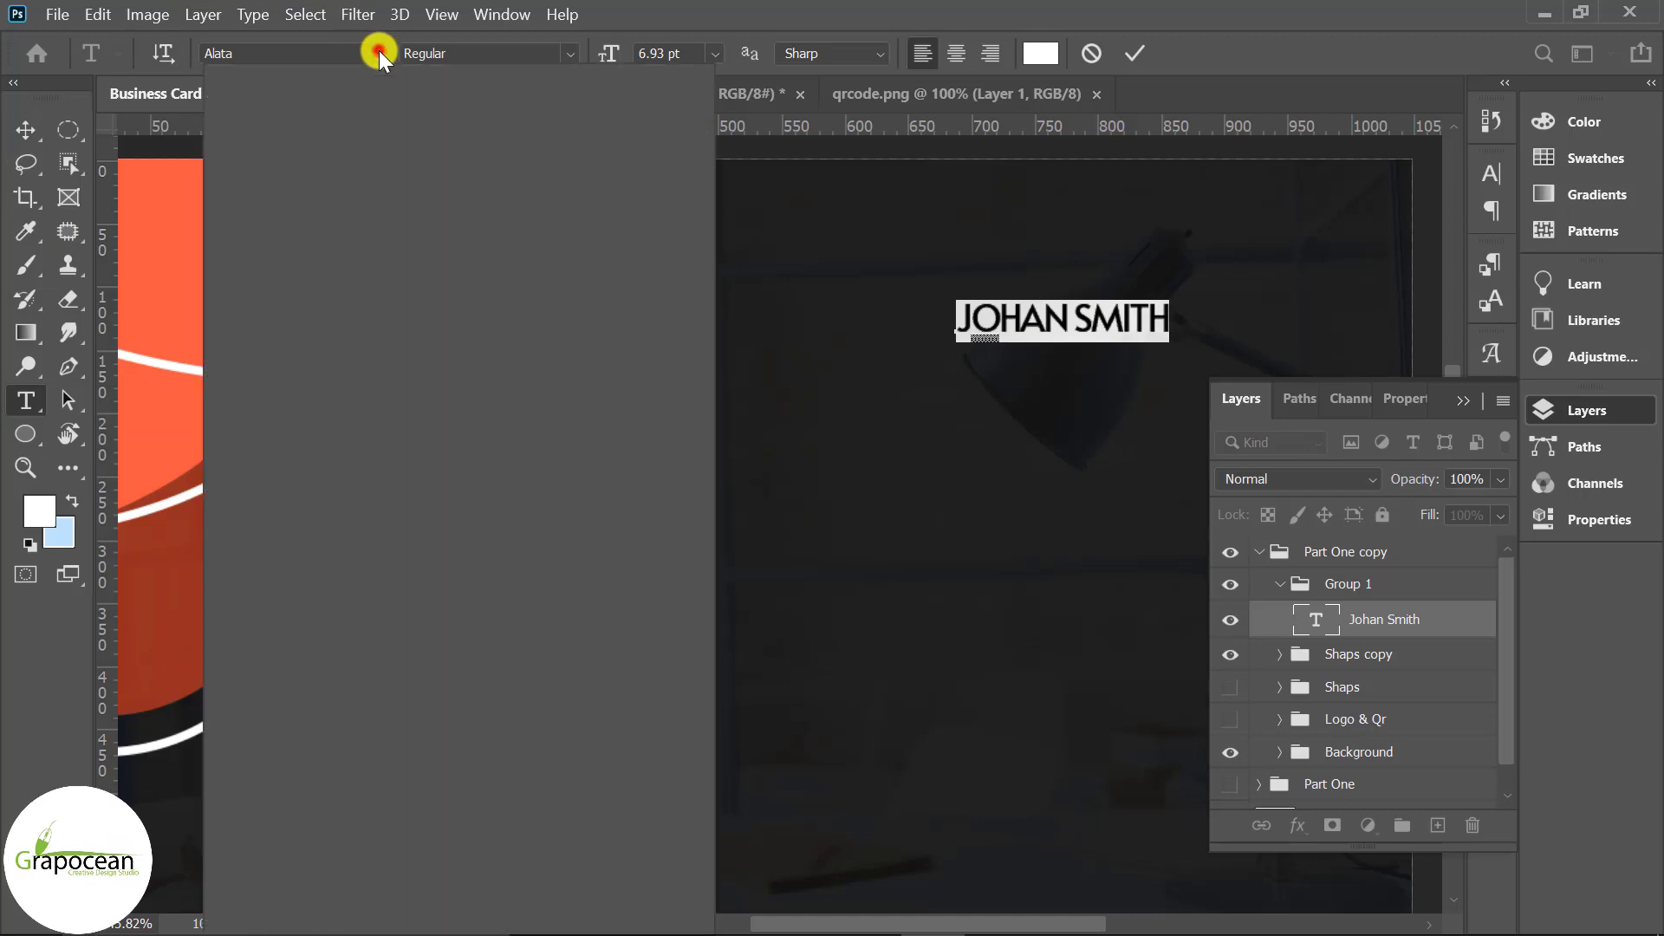
pyautogui.write('s')
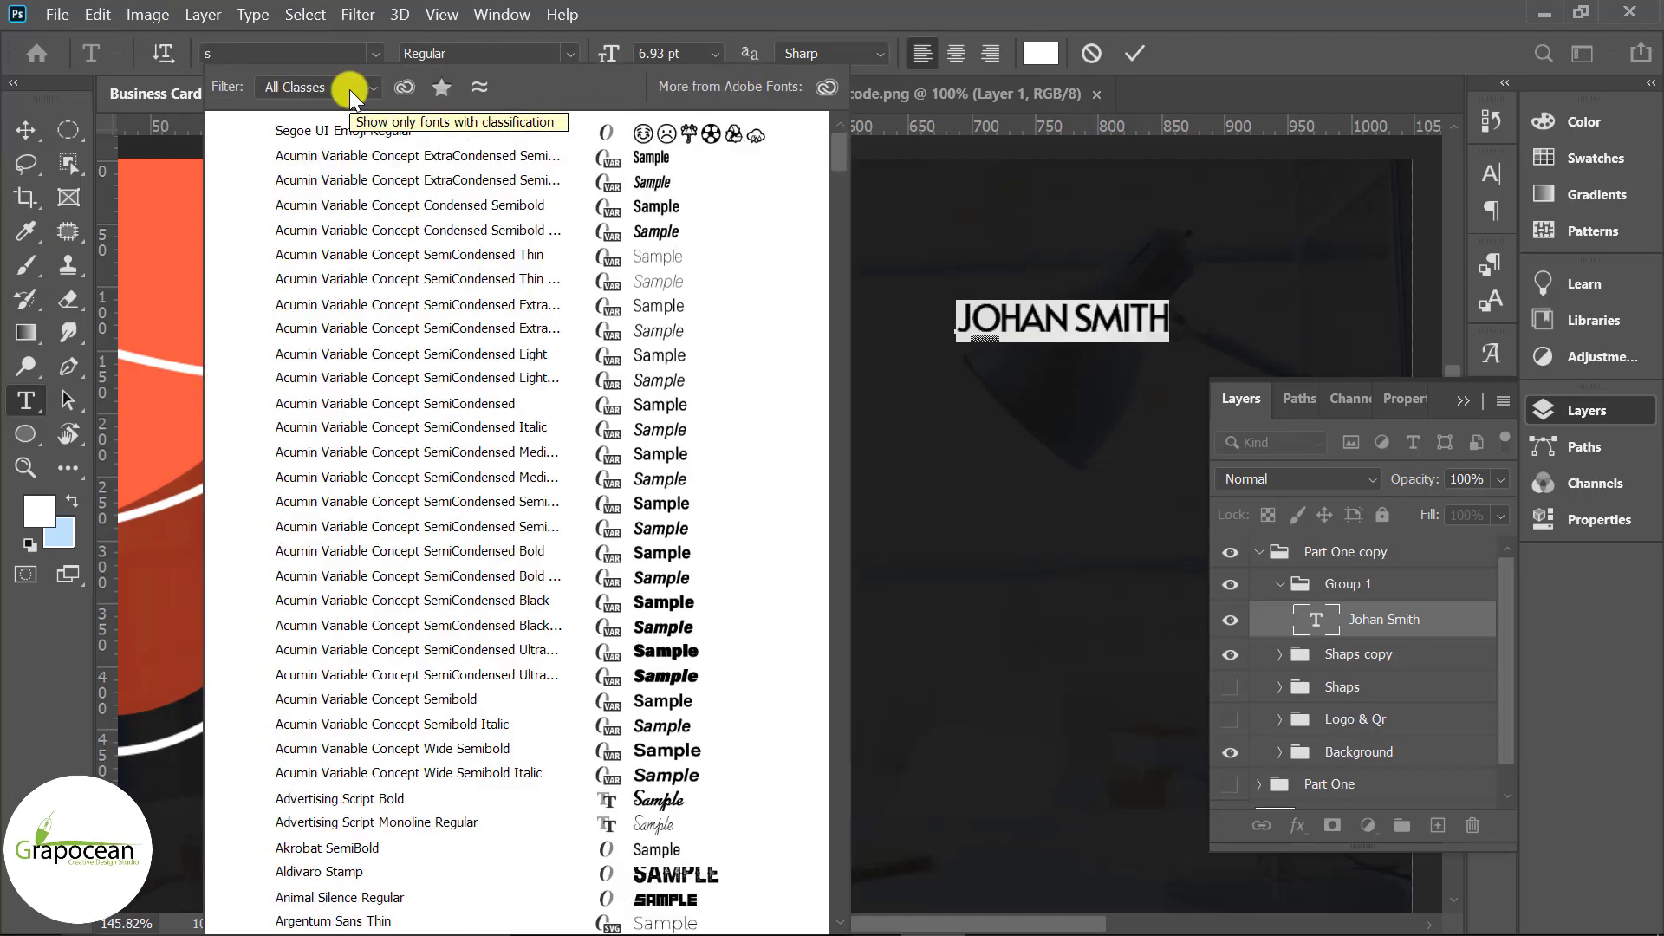
pyautogui.write('ar')
pyautogui.press('BackSpace')
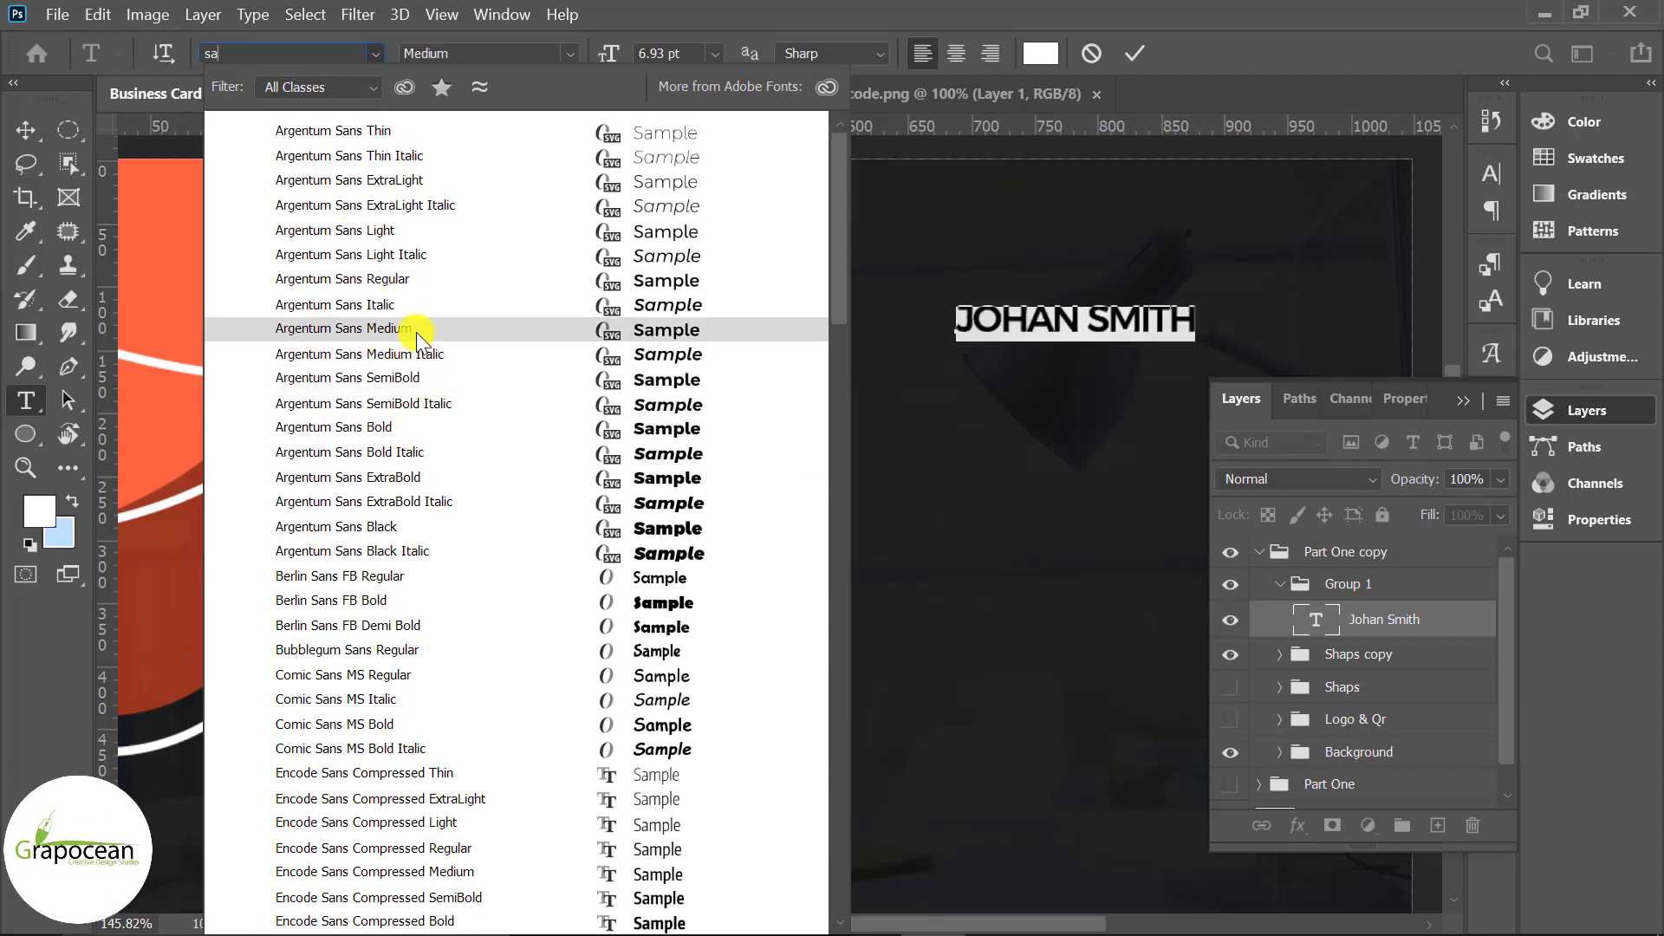
pyautogui.click(405, 279)
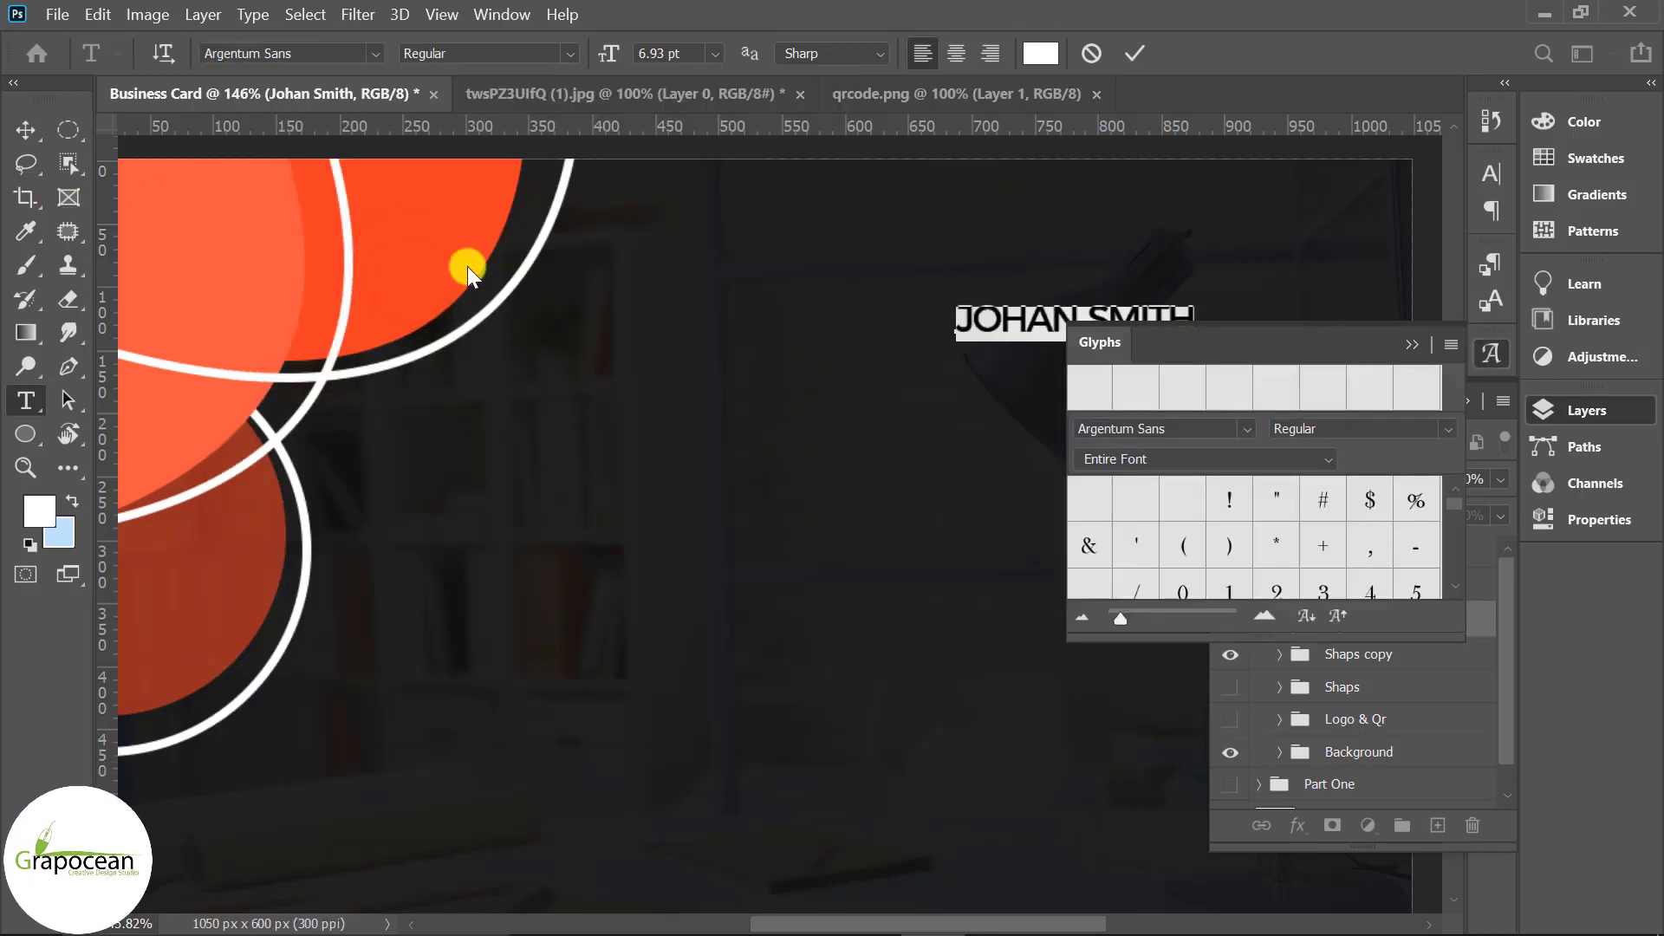
pyautogui.click(1417, 346)
# Move the name toward the card's top right, aligning it with the guides.
pyautogui.click(25, 130)
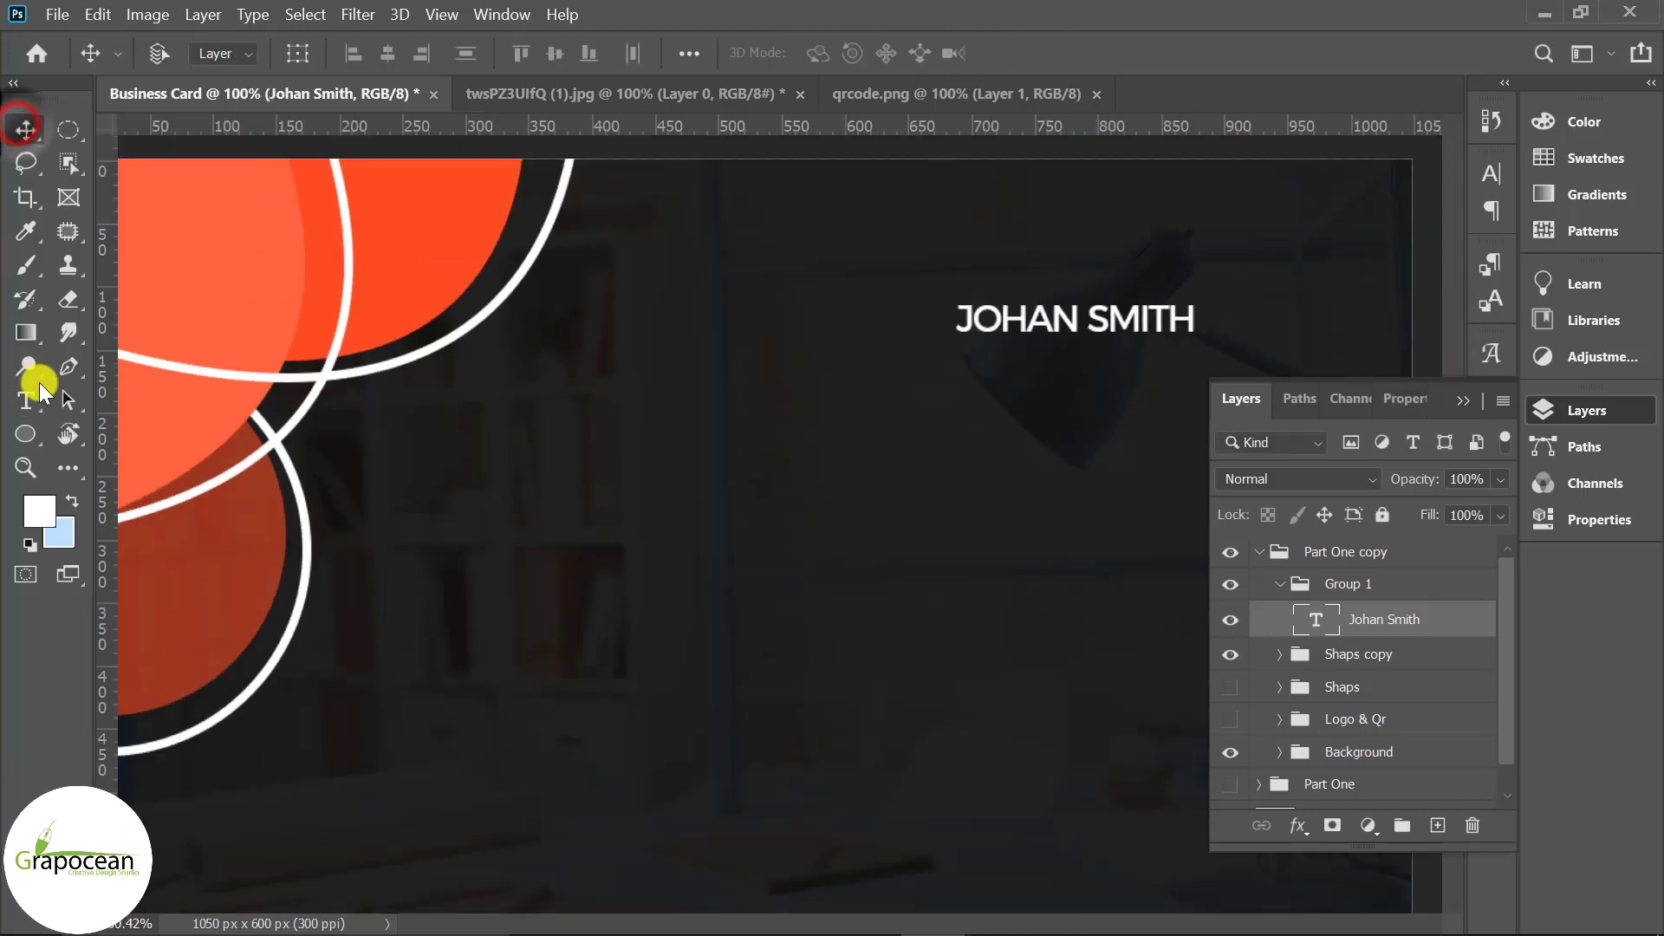
pyautogui.scroll(-3, 1049, 415)
pyautogui.moveTo(1054, 373); pyautogui.dragTo(1072, 359)
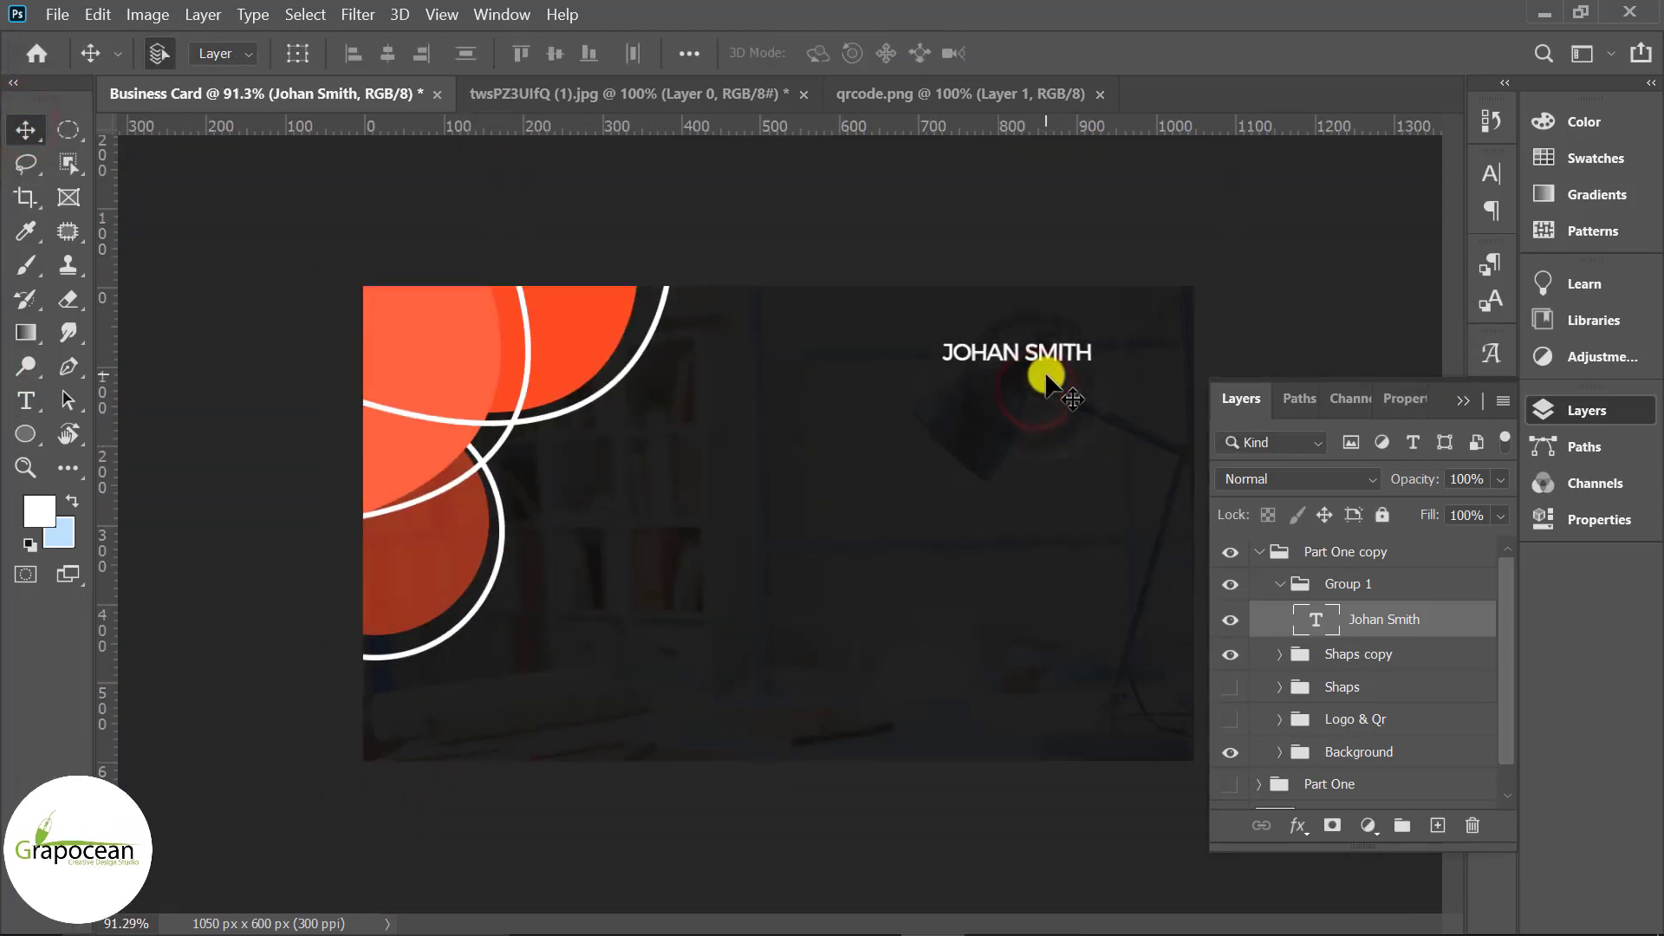
pyautogui.hotkey('ctrl', ';')
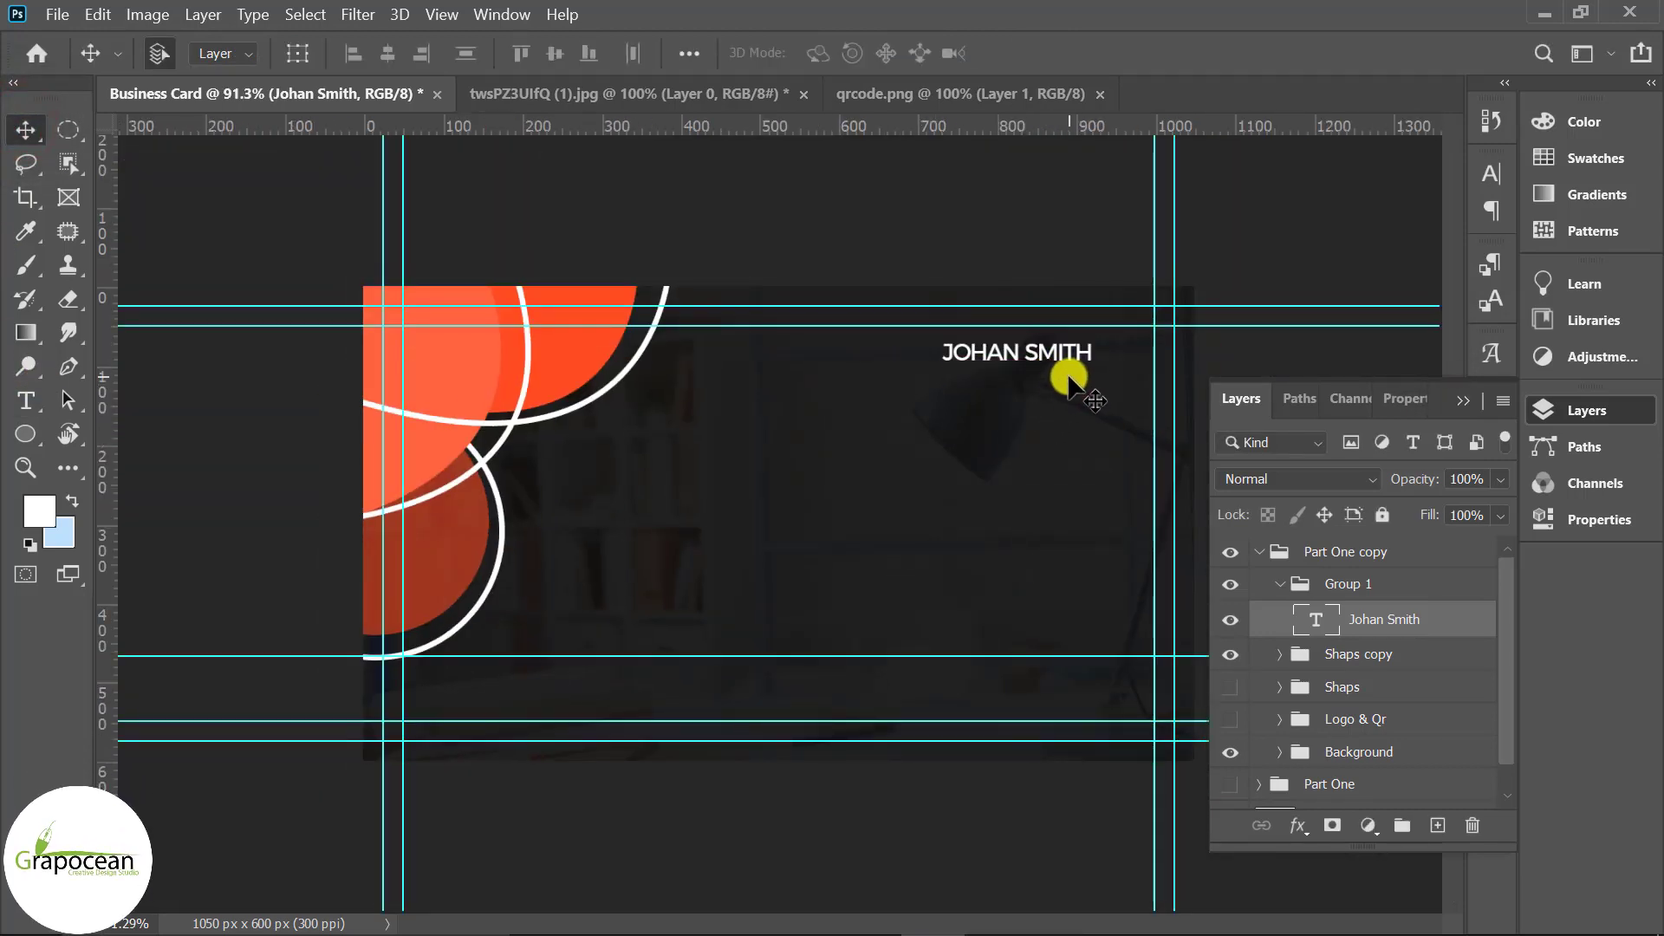
pyautogui.scroll(2, 1069, 379)
pyautogui.moveTo(1109, 323); pyautogui.dragTo(1166, 321)
pyautogui.scroll(-4, 922, 376)
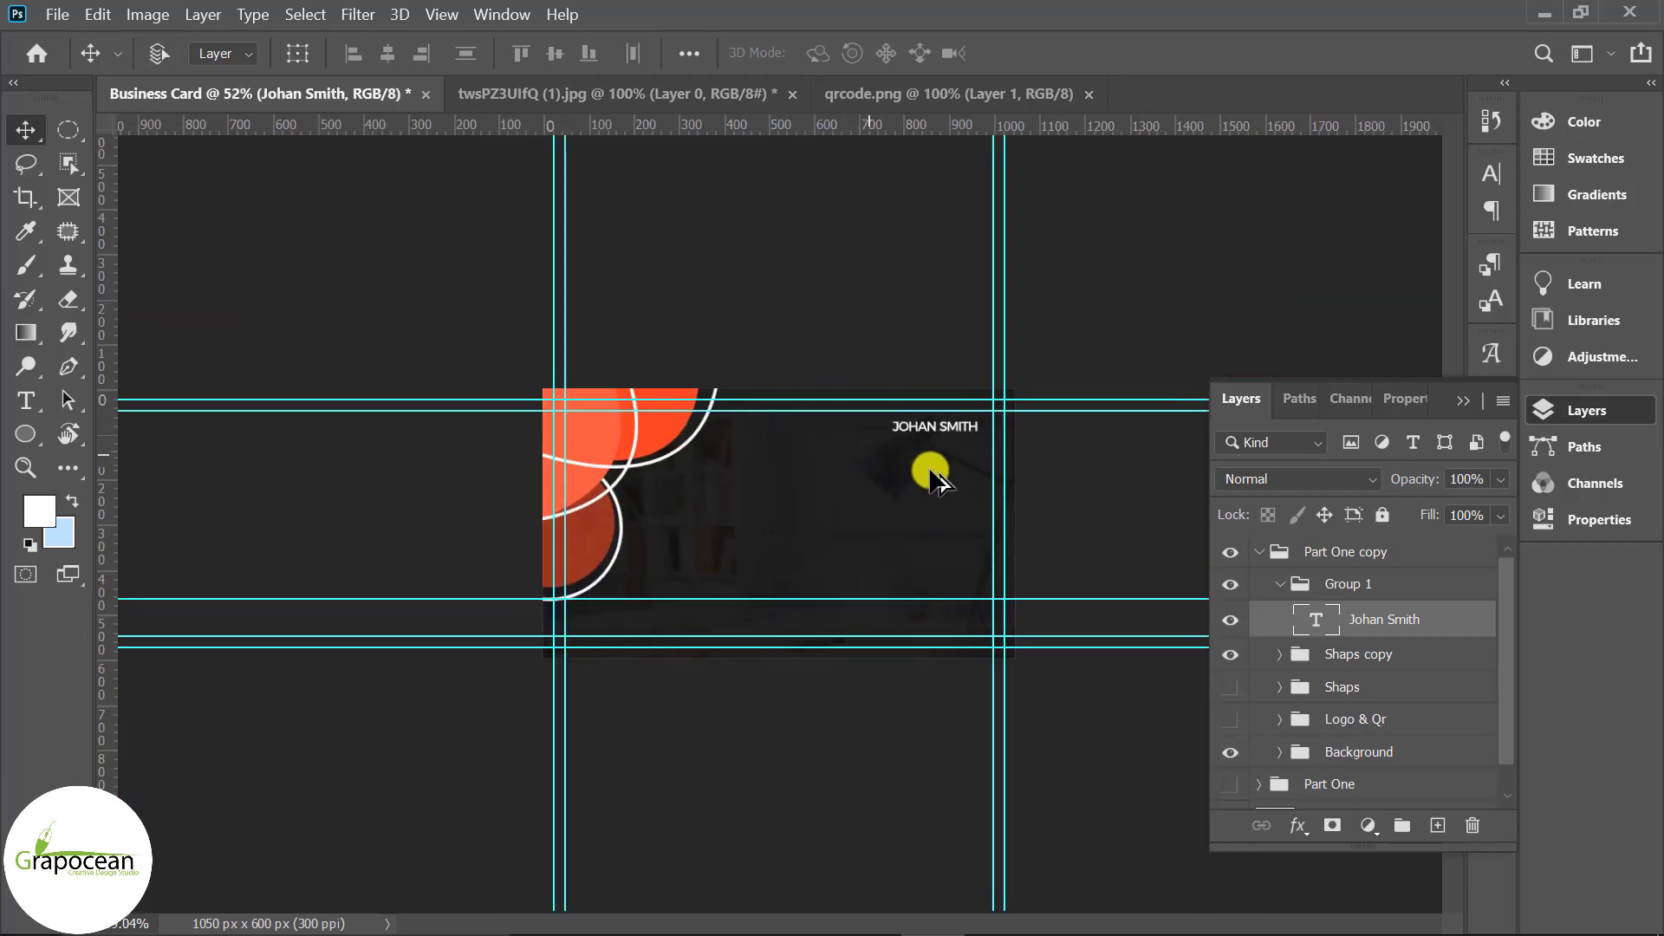
pyautogui.scroll(-1, 932, 473)
pyautogui.scroll(2, 1008, 491)
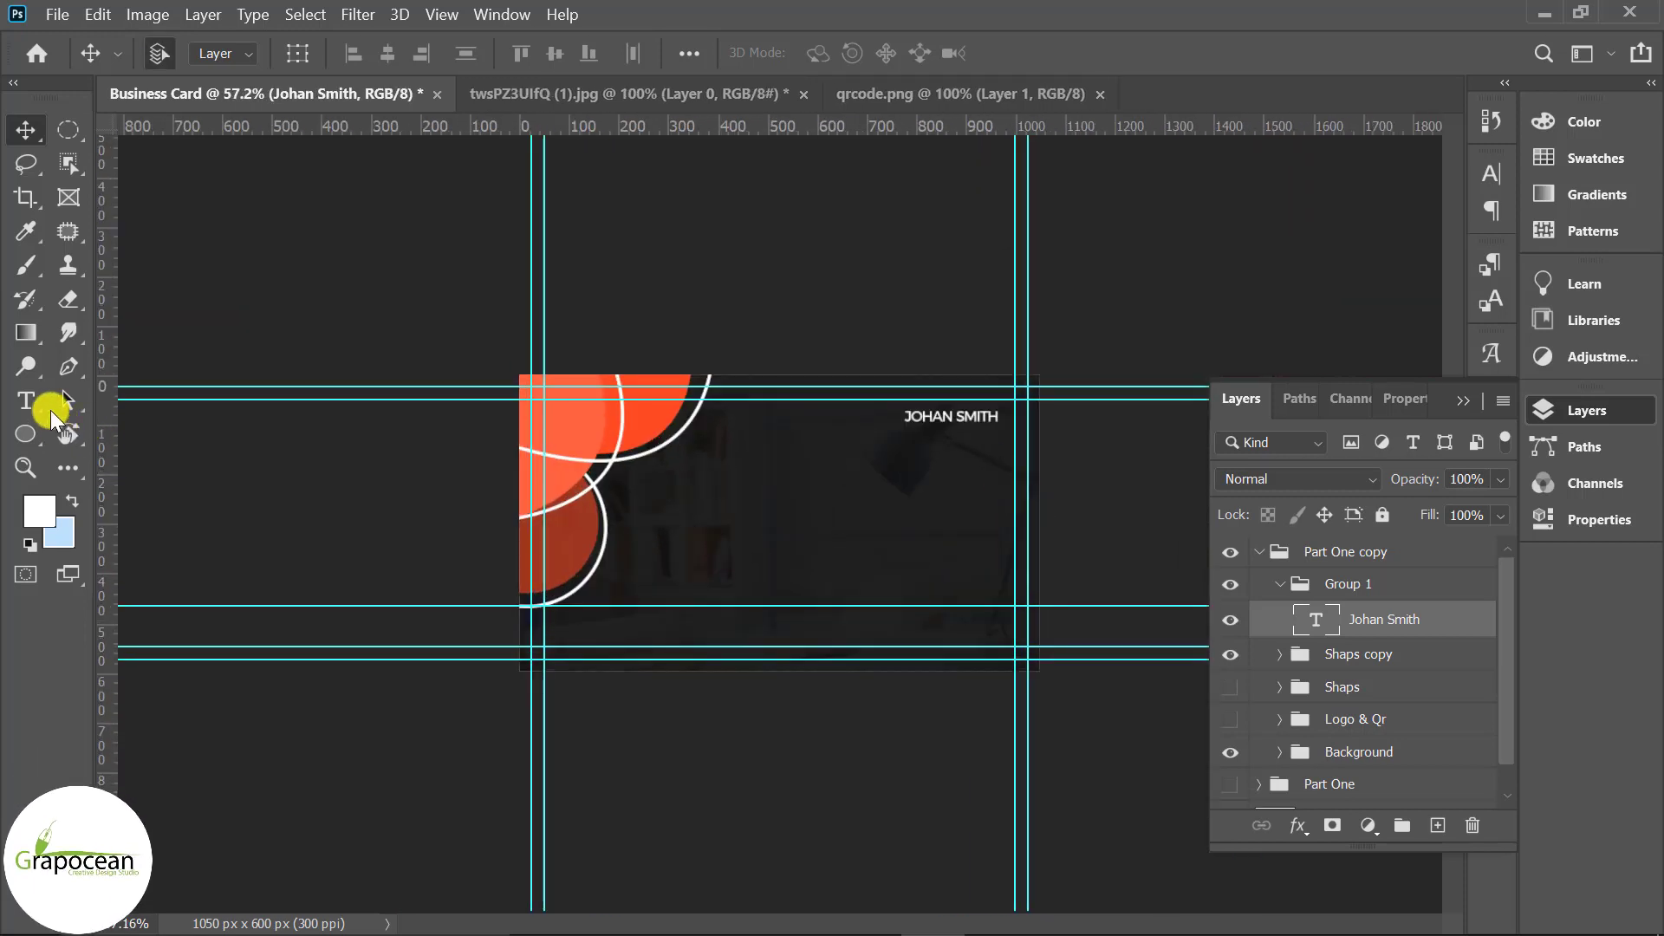
# Select the whole JOHAN SMITH line for text editing.
pyautogui.click(26, 401)
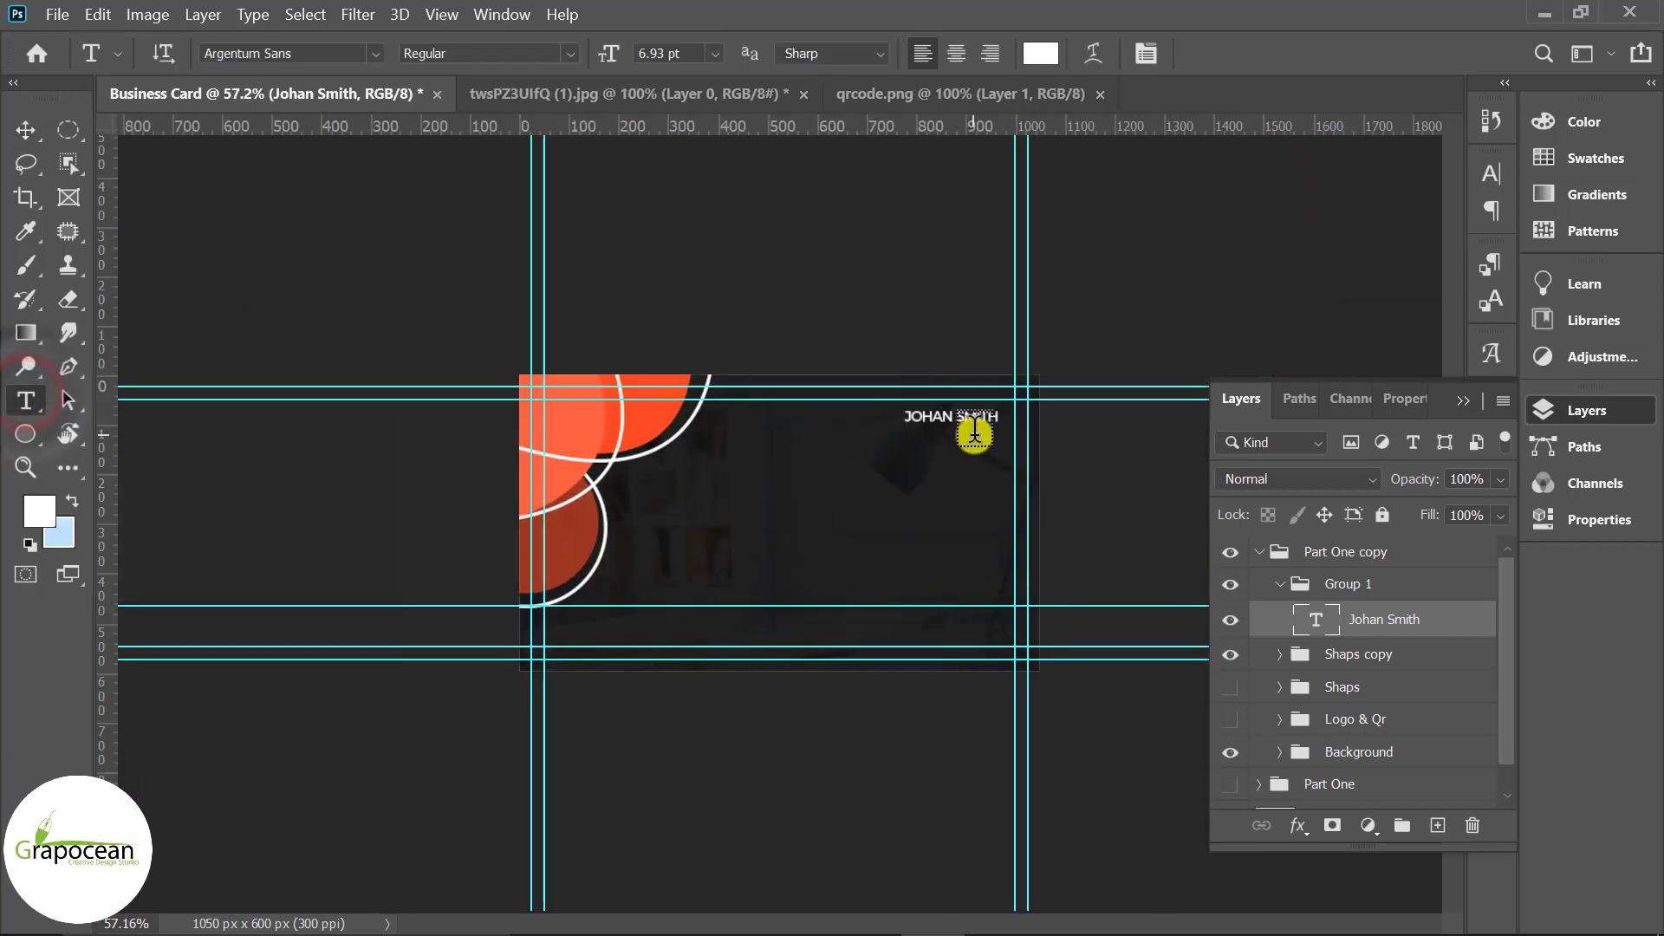
pyautogui.click(26, 130)
pyautogui.scroll(3, 951, 403)
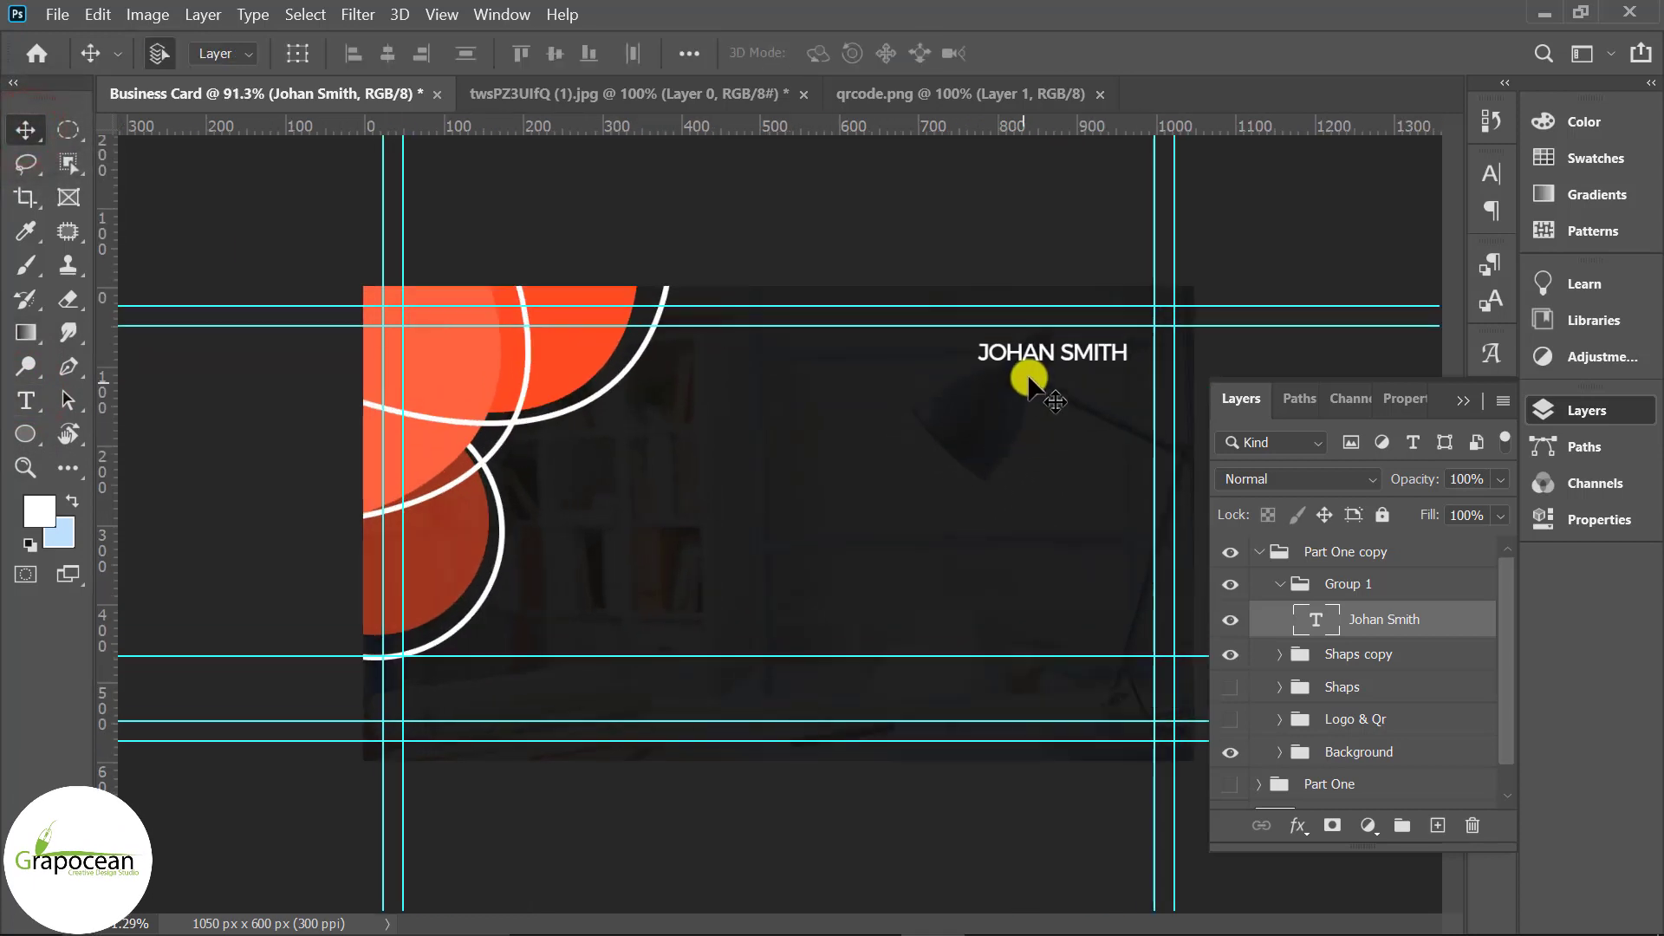
pyautogui.click(29, 397)
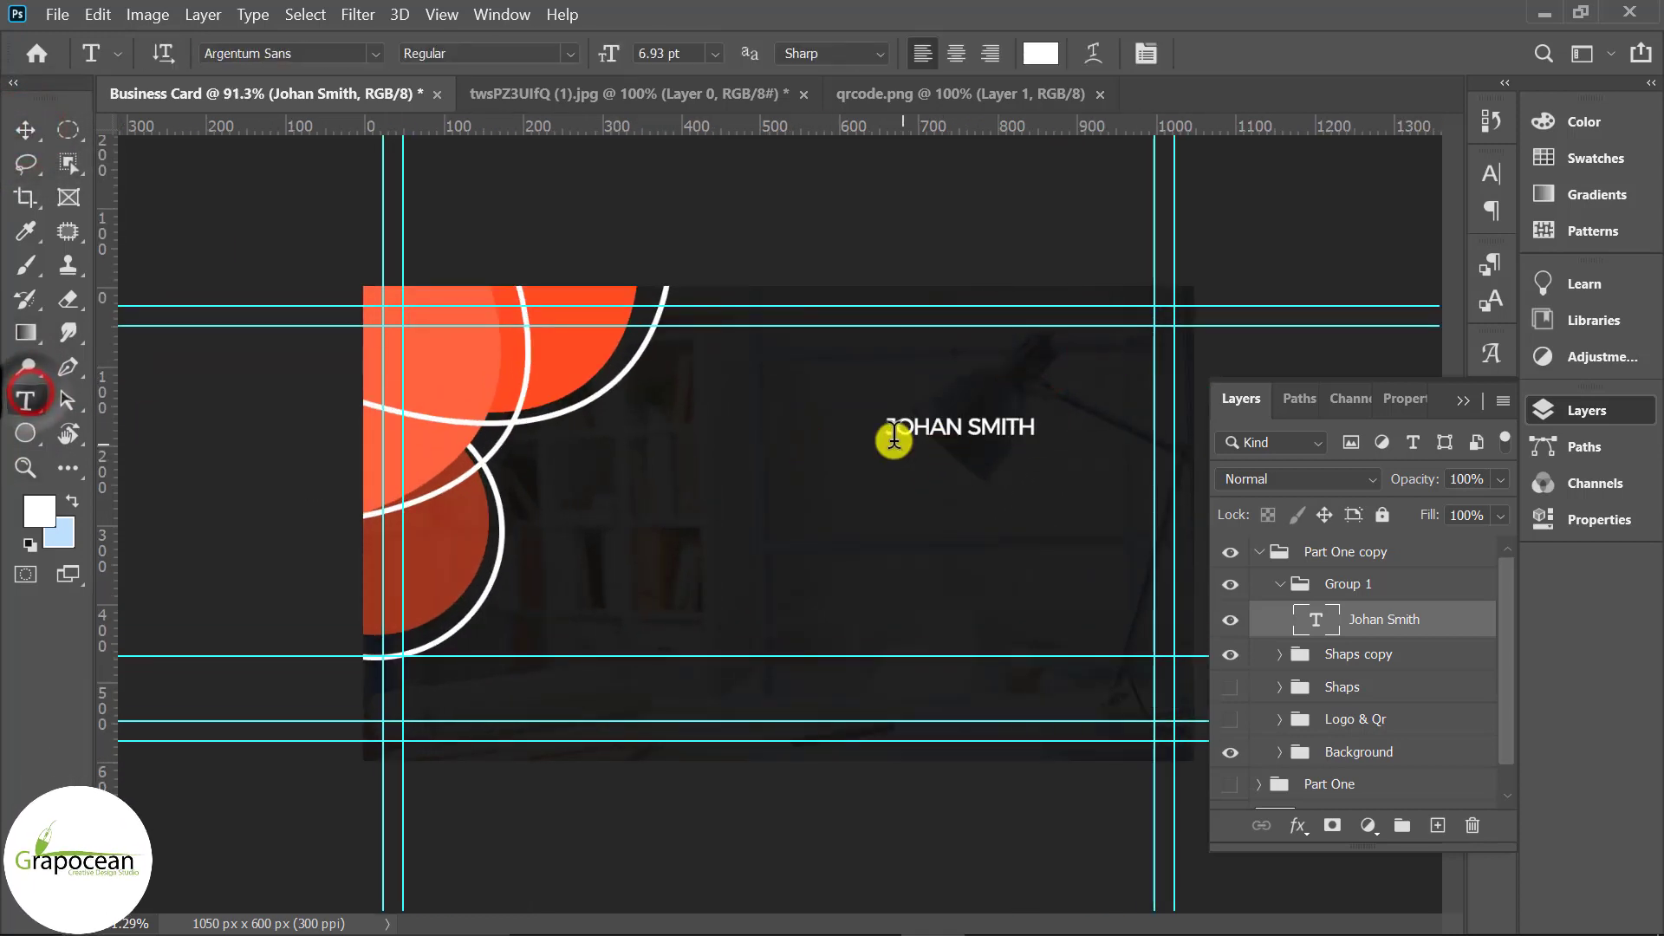
pyautogui.tripleClick(891, 430)
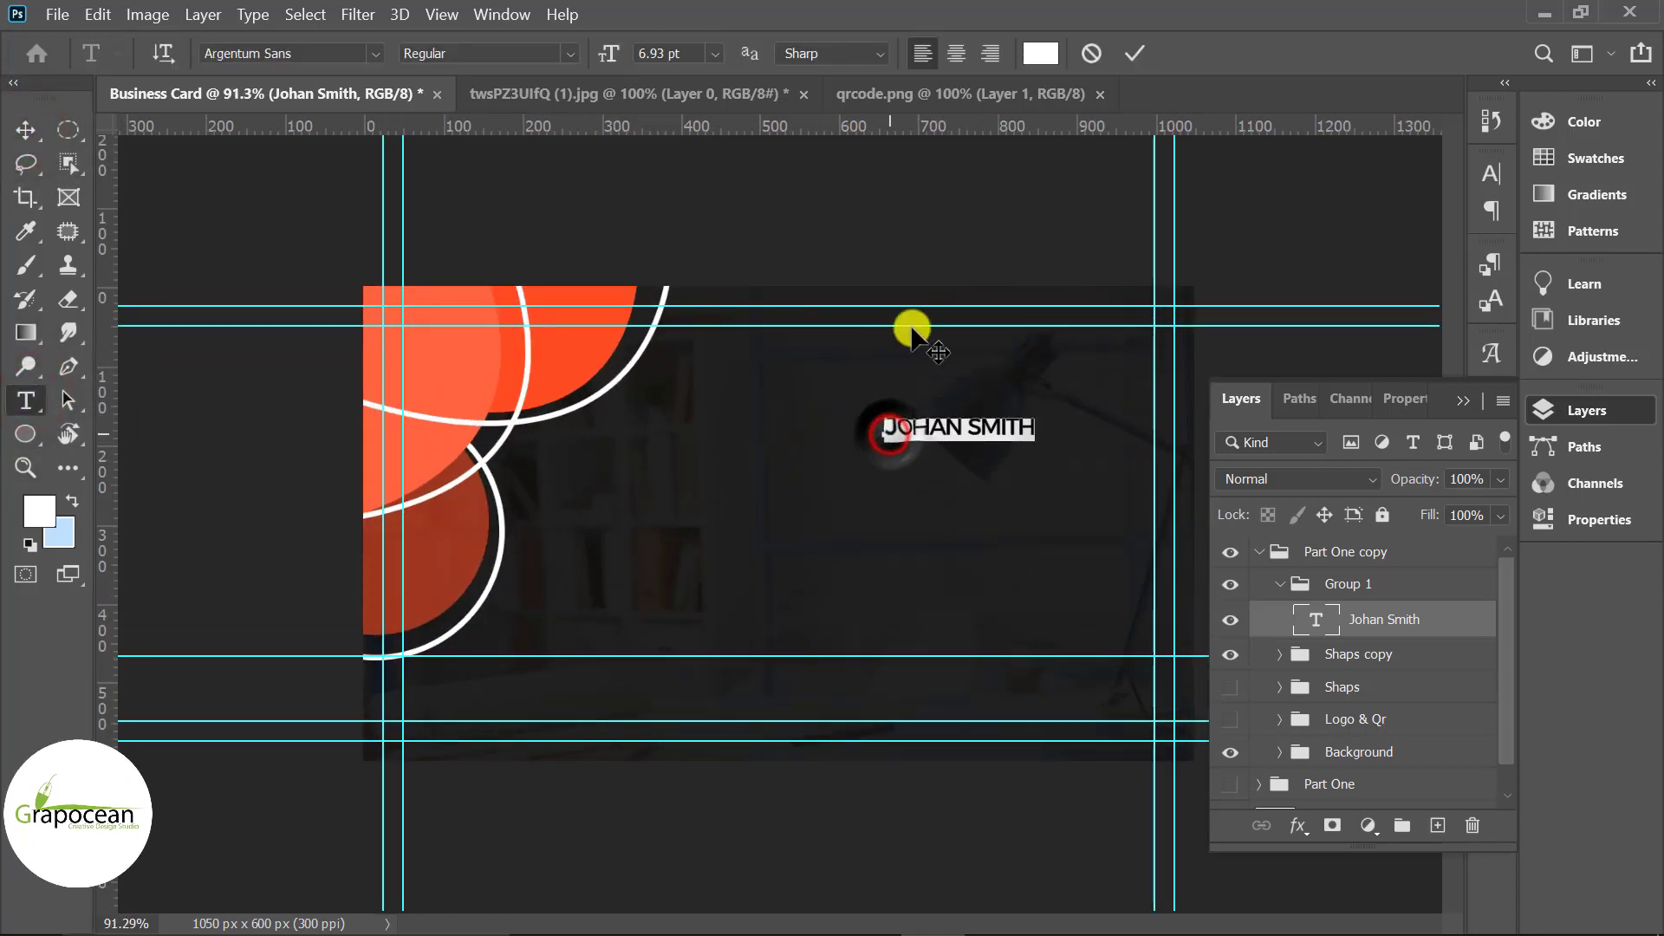
# Set the name to 4 pt and drag a duplicate of it above.
pyautogui.click(663, 53)
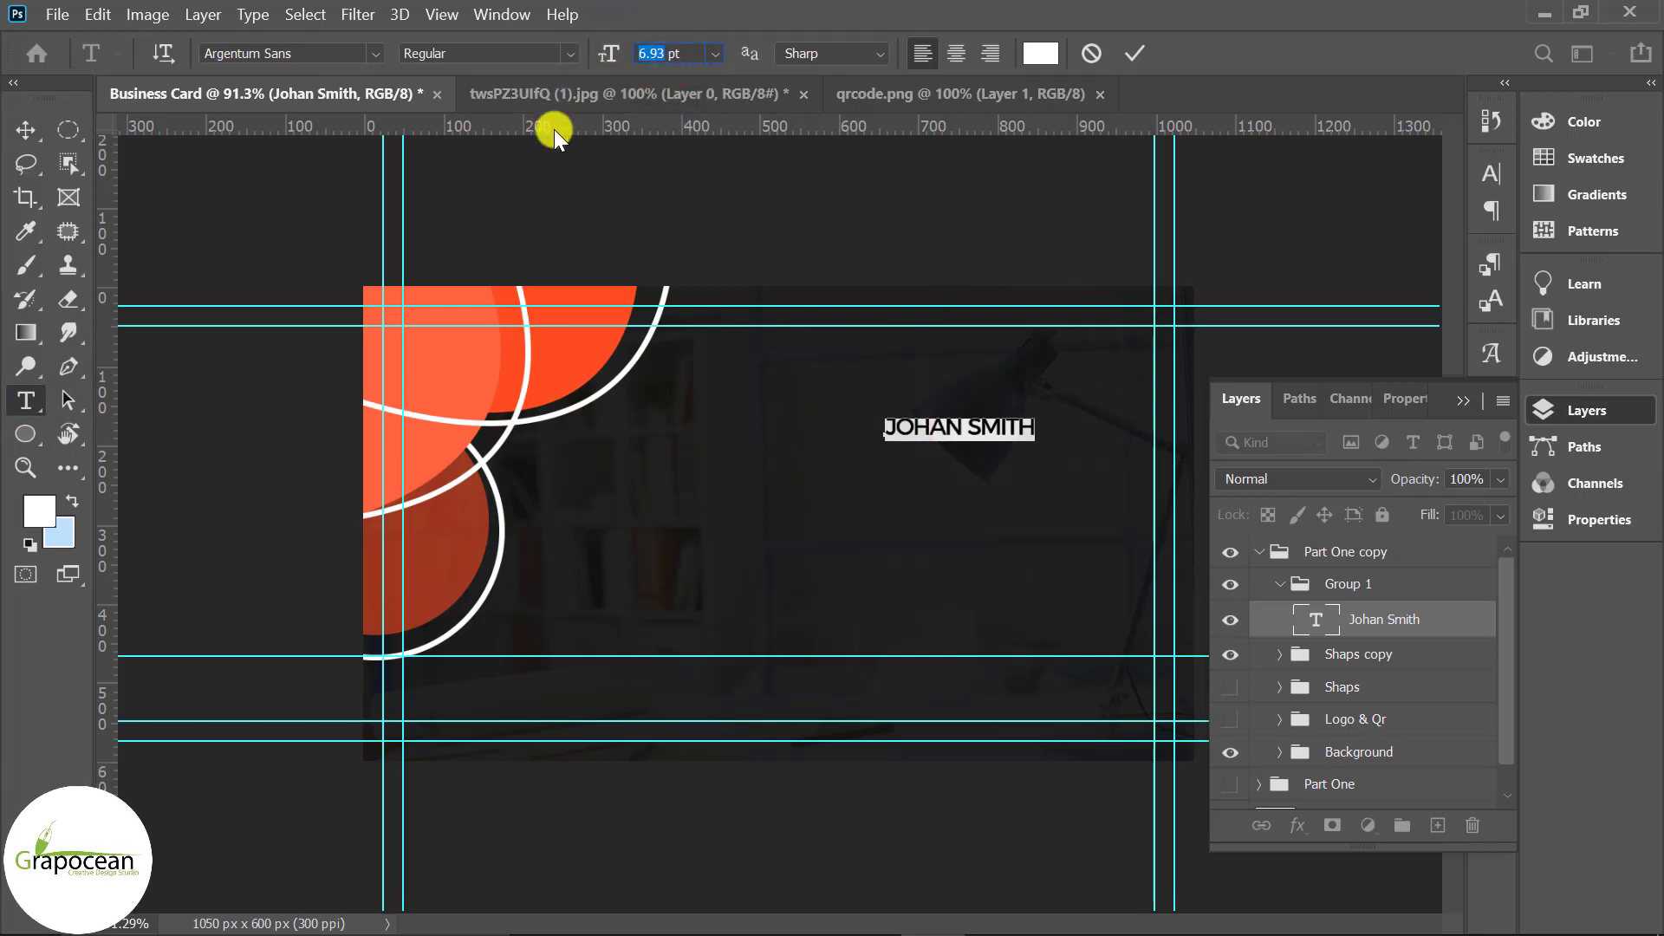
pyautogui.write('4')
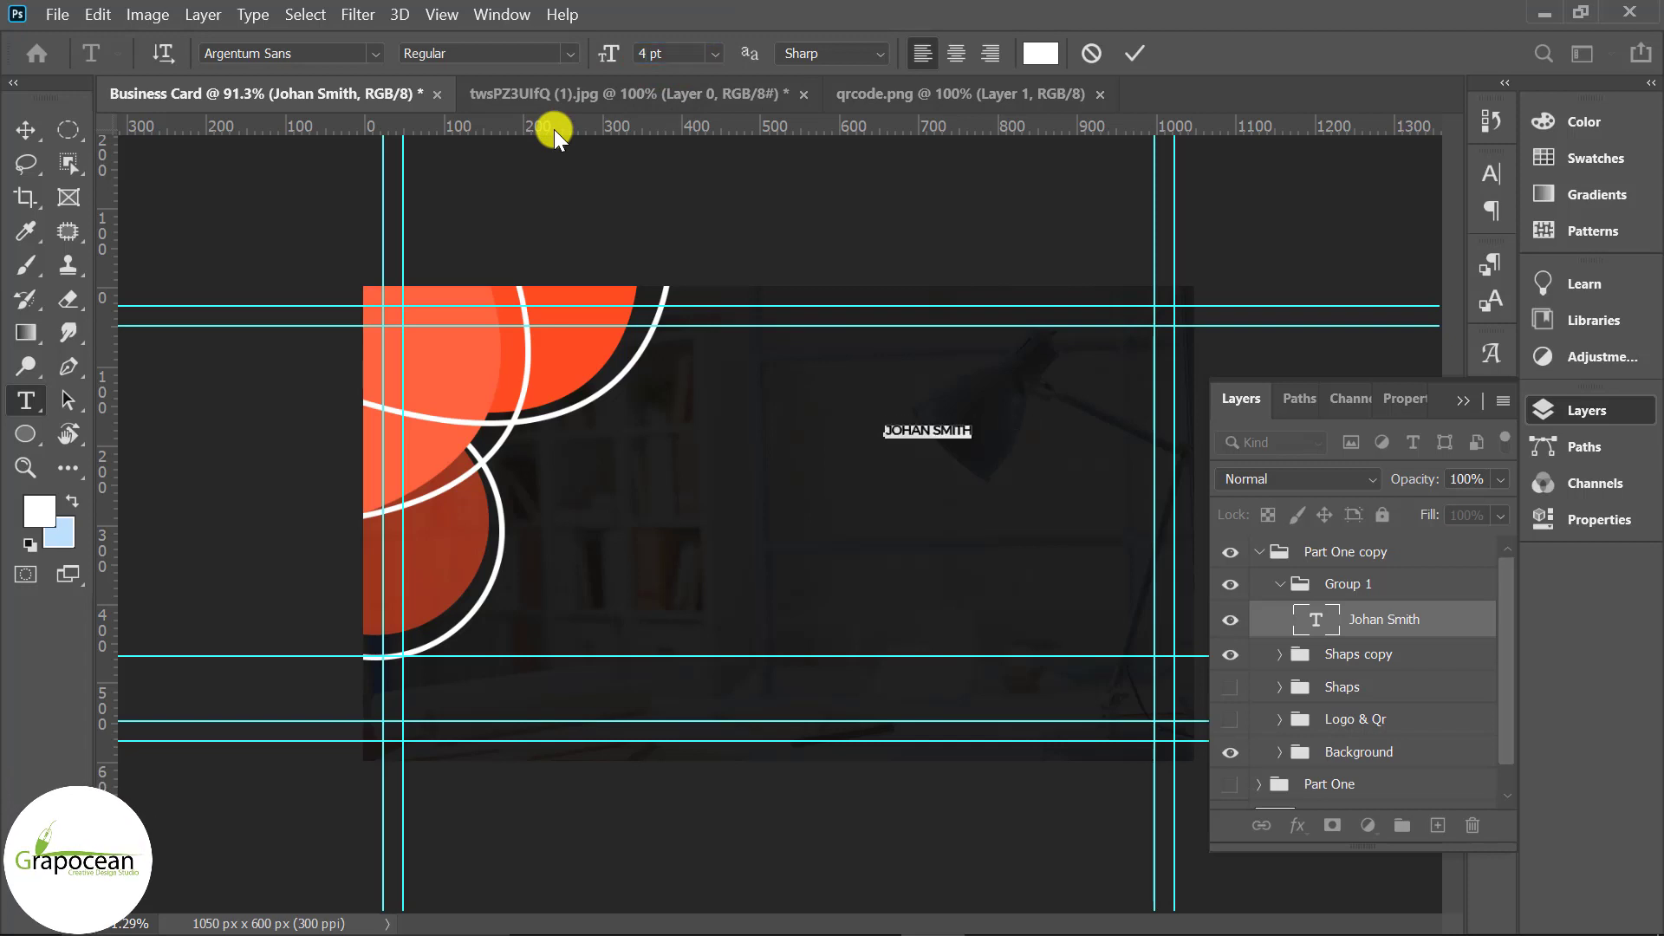
pyautogui.click(29, 118)
pyautogui.moveTo(940, 432)
pyautogui.mouseDown()
pyautogui.moveTo(957, 397)
pyautogui.moveTo(1136, 403)
pyautogui.mouseUp()
# Enlarge the top name by 1.618 to 6.47 pt and place the small copy beneath it.
pyautogui.click(26, 400)
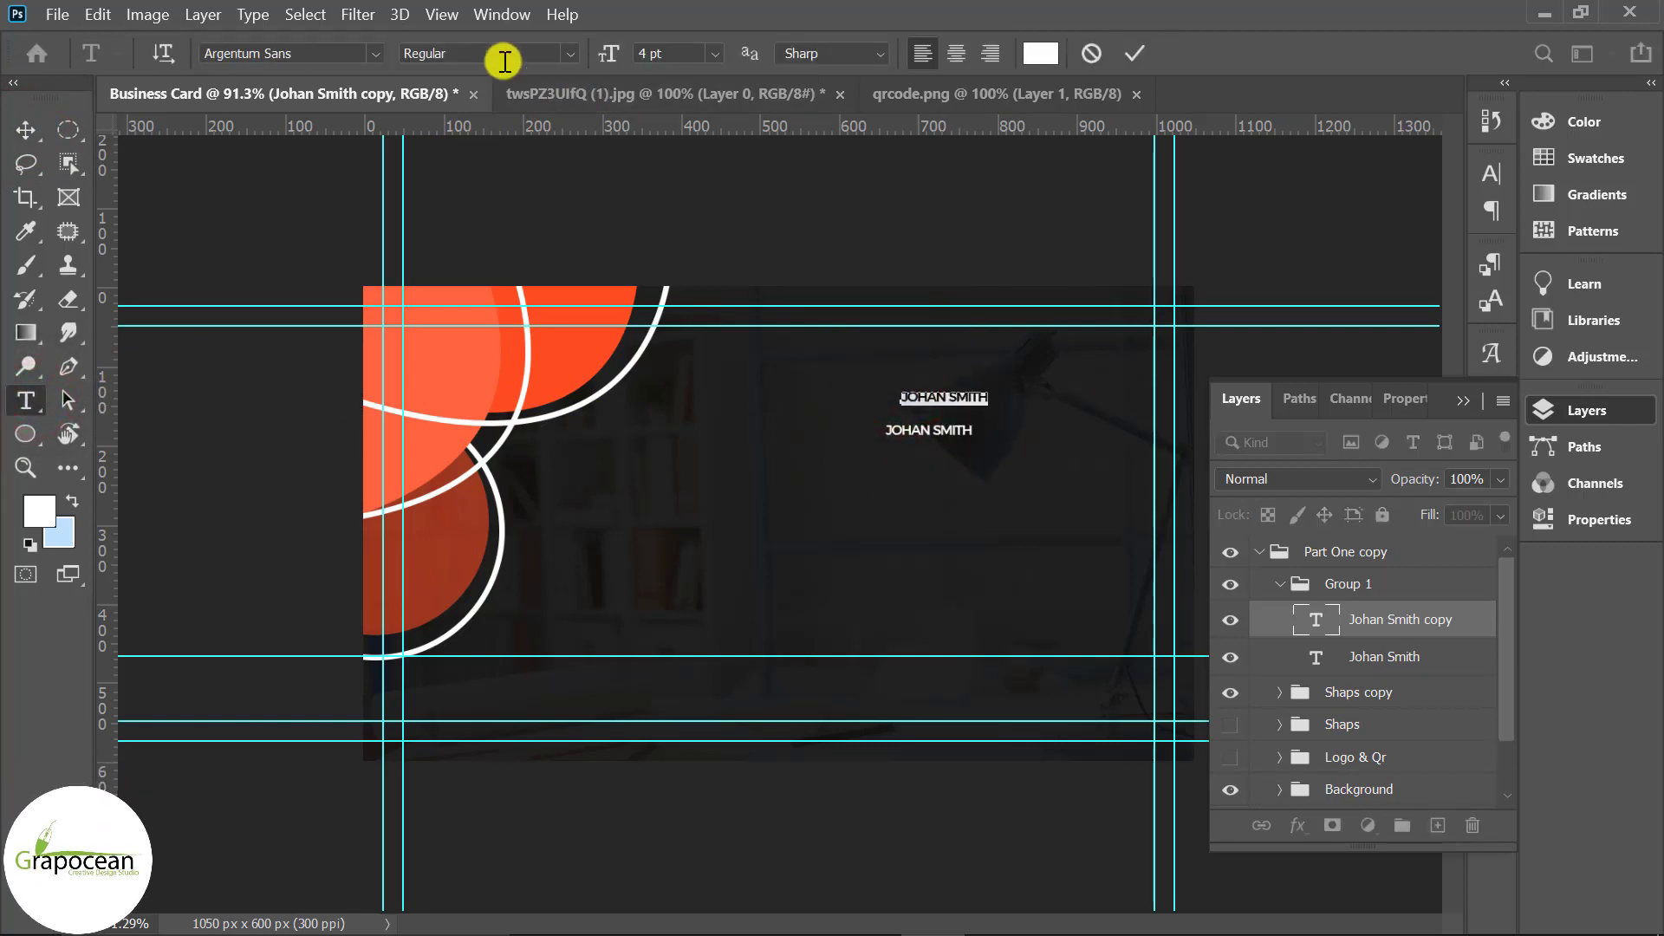
pyautogui.write('*1.')
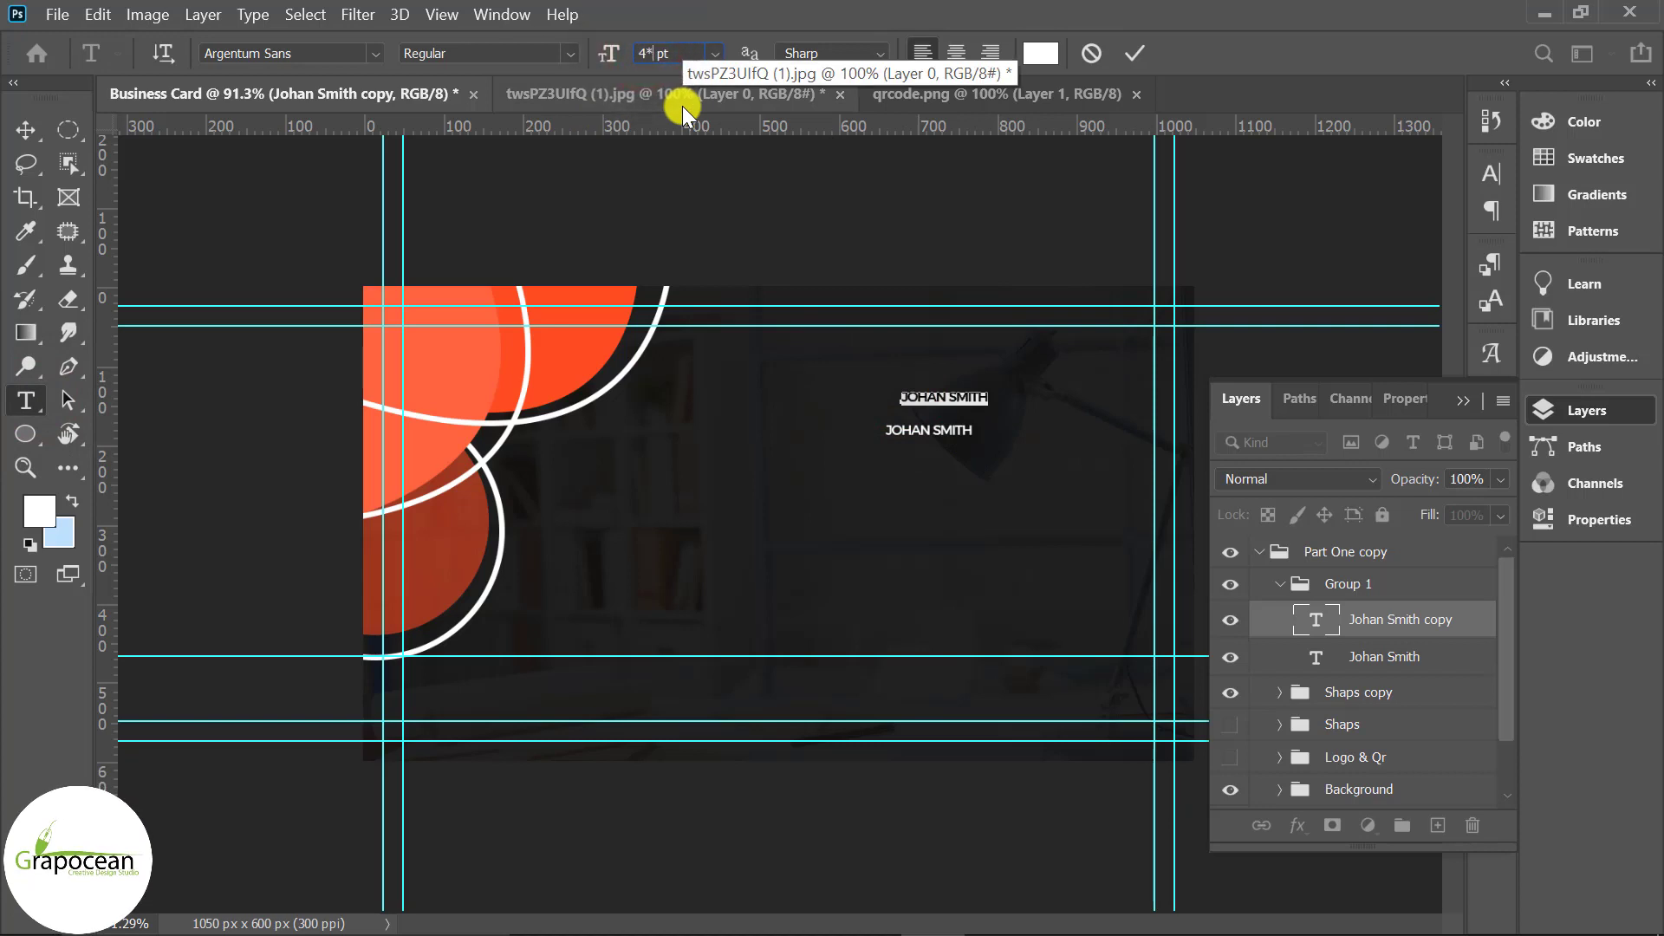
pyautogui.write('618')
pyautogui.press('Return')
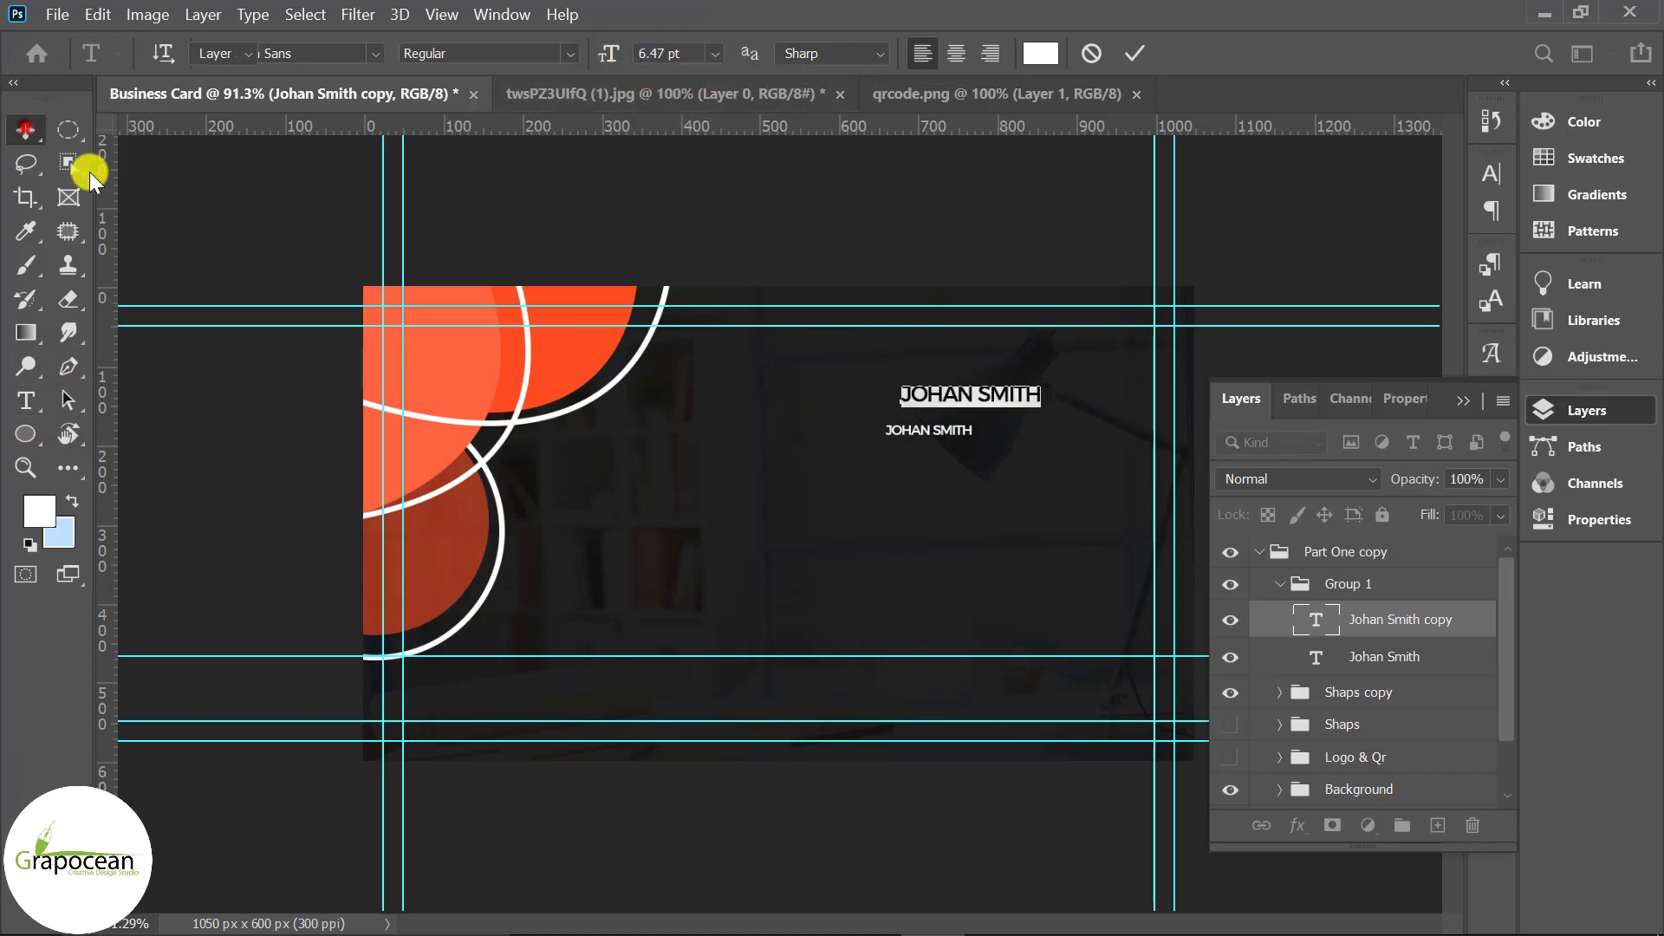
pyautogui.click(954, 443)
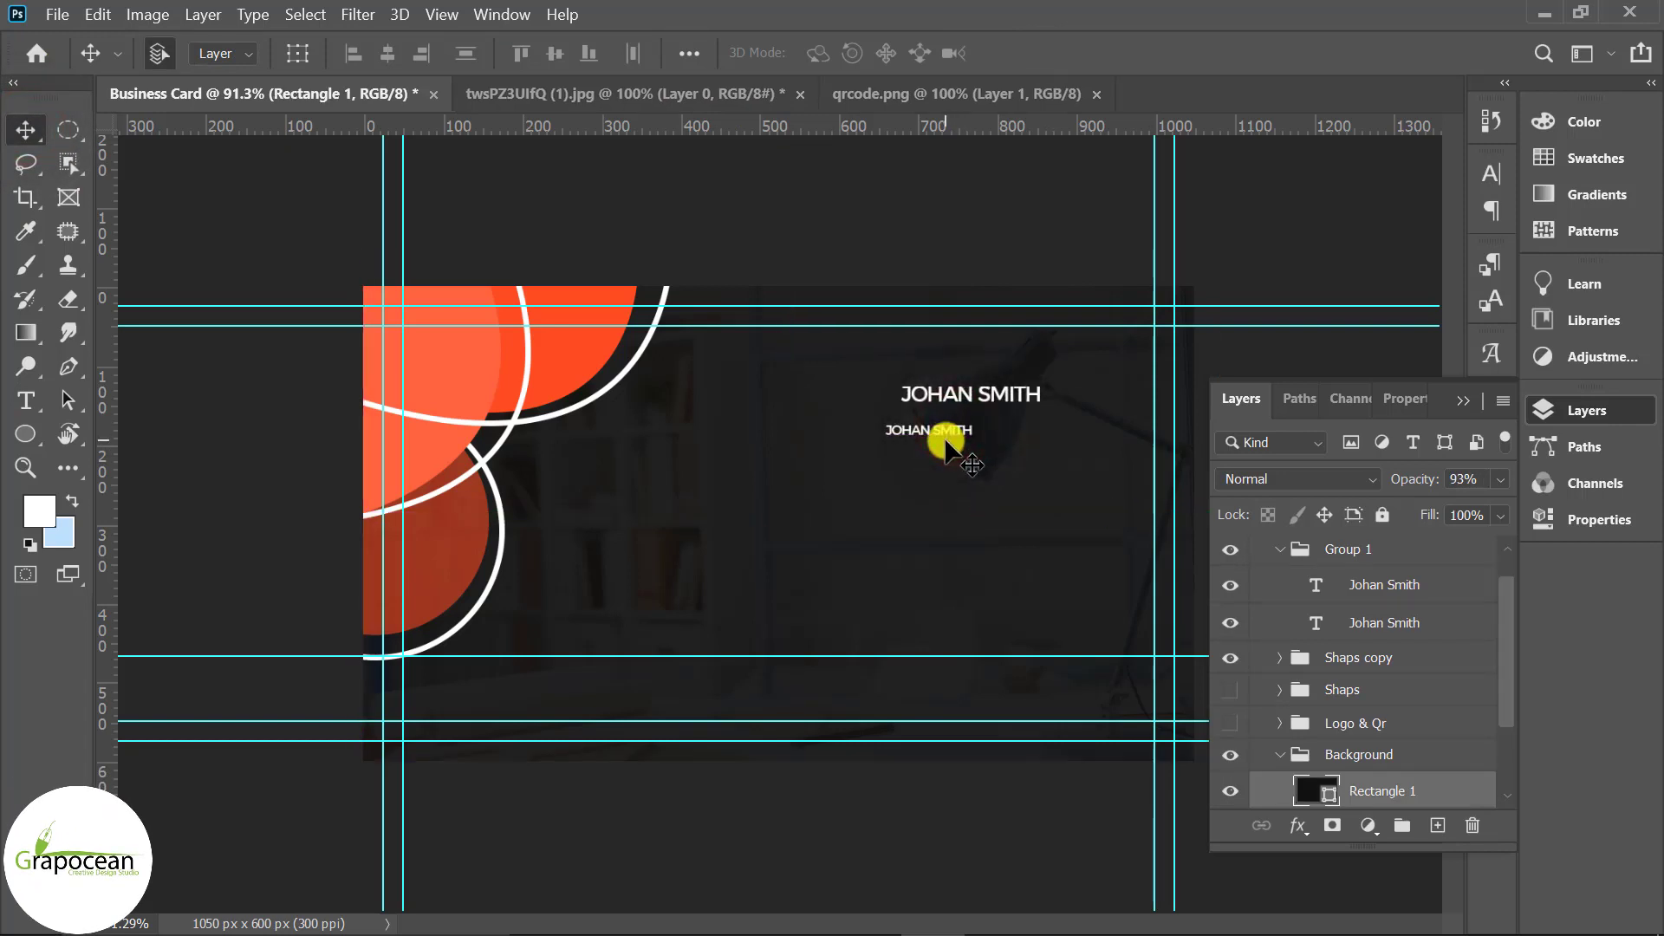
pyautogui.moveTo(947, 439); pyautogui.dragTo(962, 421)
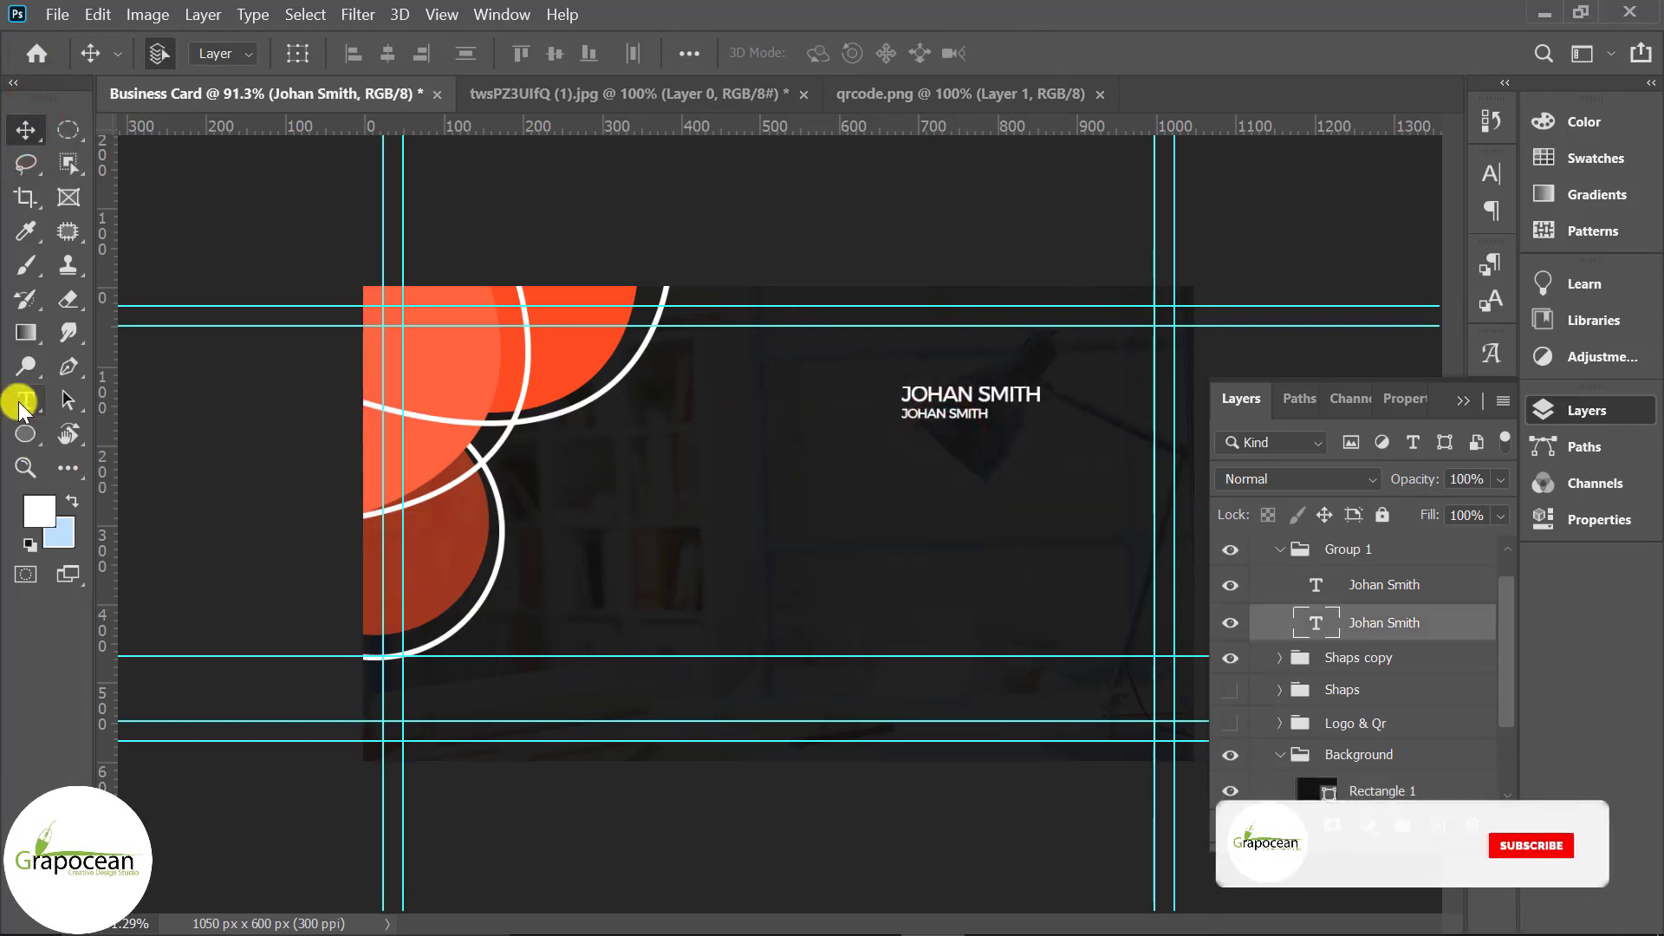
# Replace the small name copy's text with GRAPHIC DESIGNER.
pyautogui.click(25, 401)
pyautogui.click(928, 422)
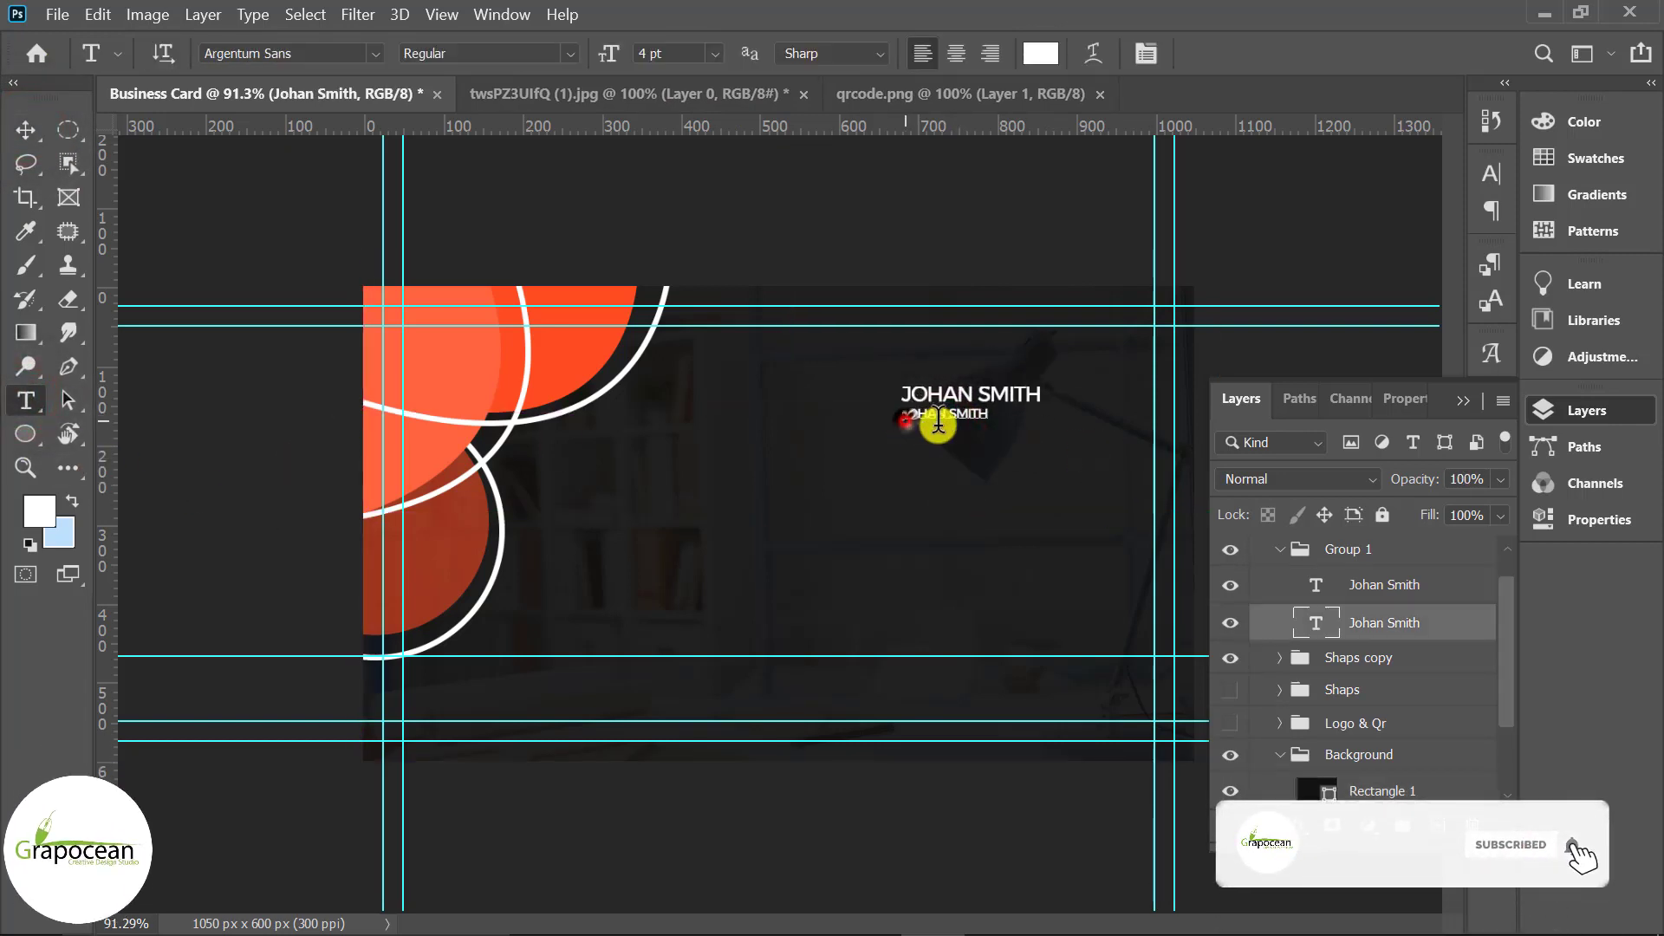
pyautogui.hotkey('ctrl', 'a')
pyautogui.write('GRA')
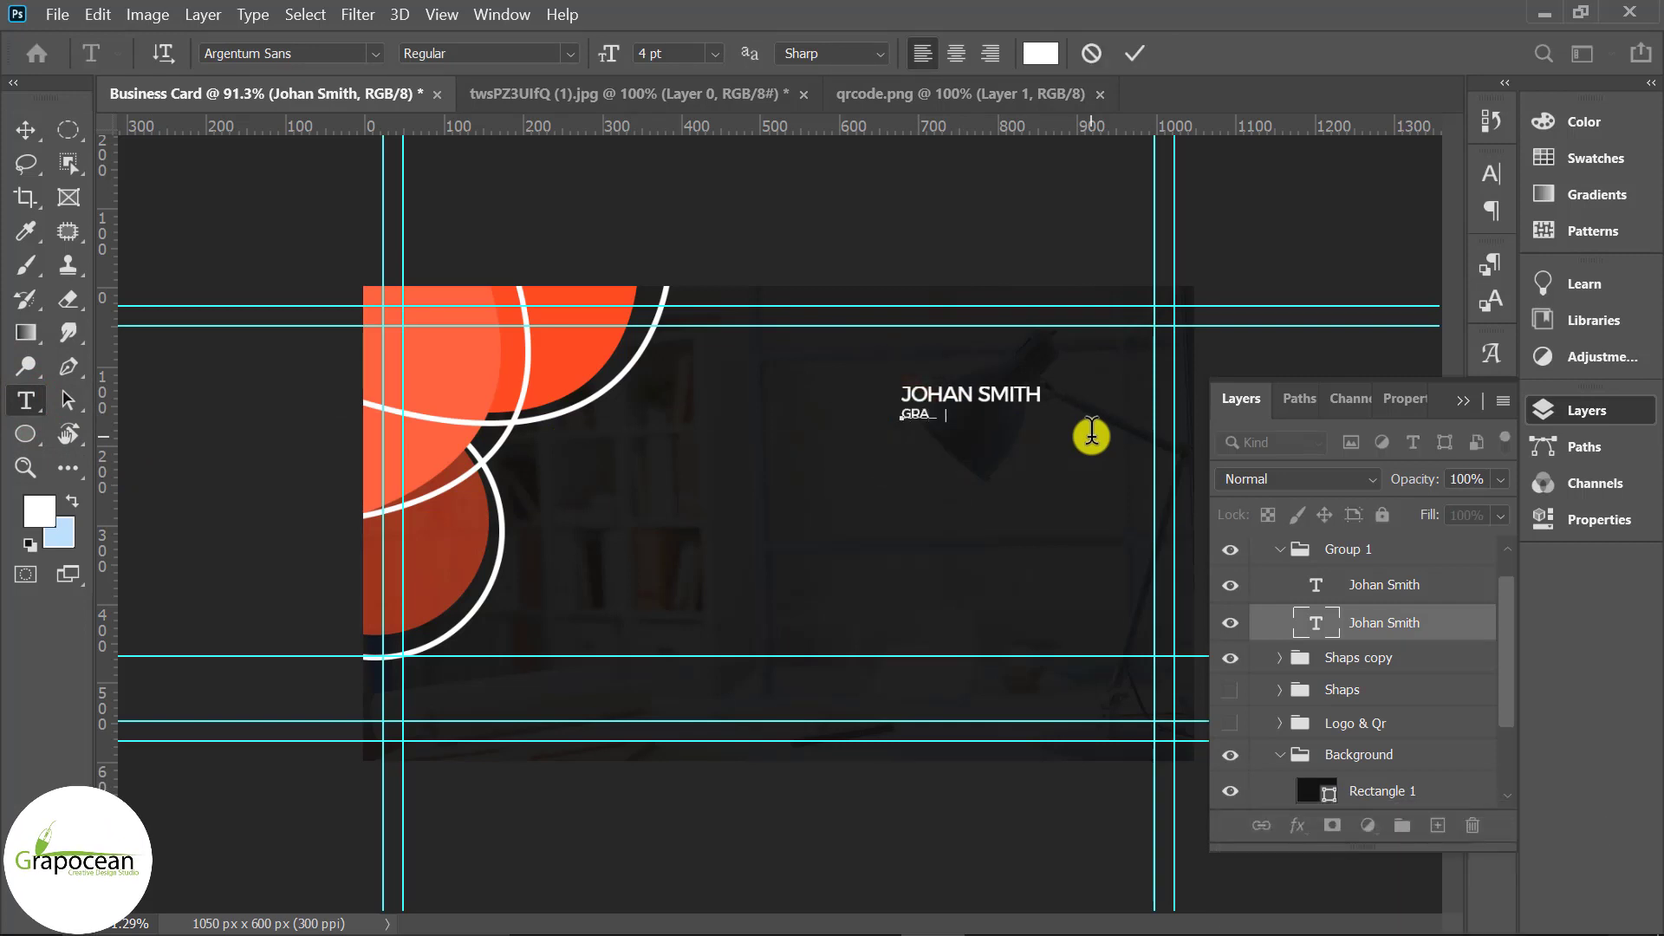
pyautogui.write('PHIC DESIGNER')
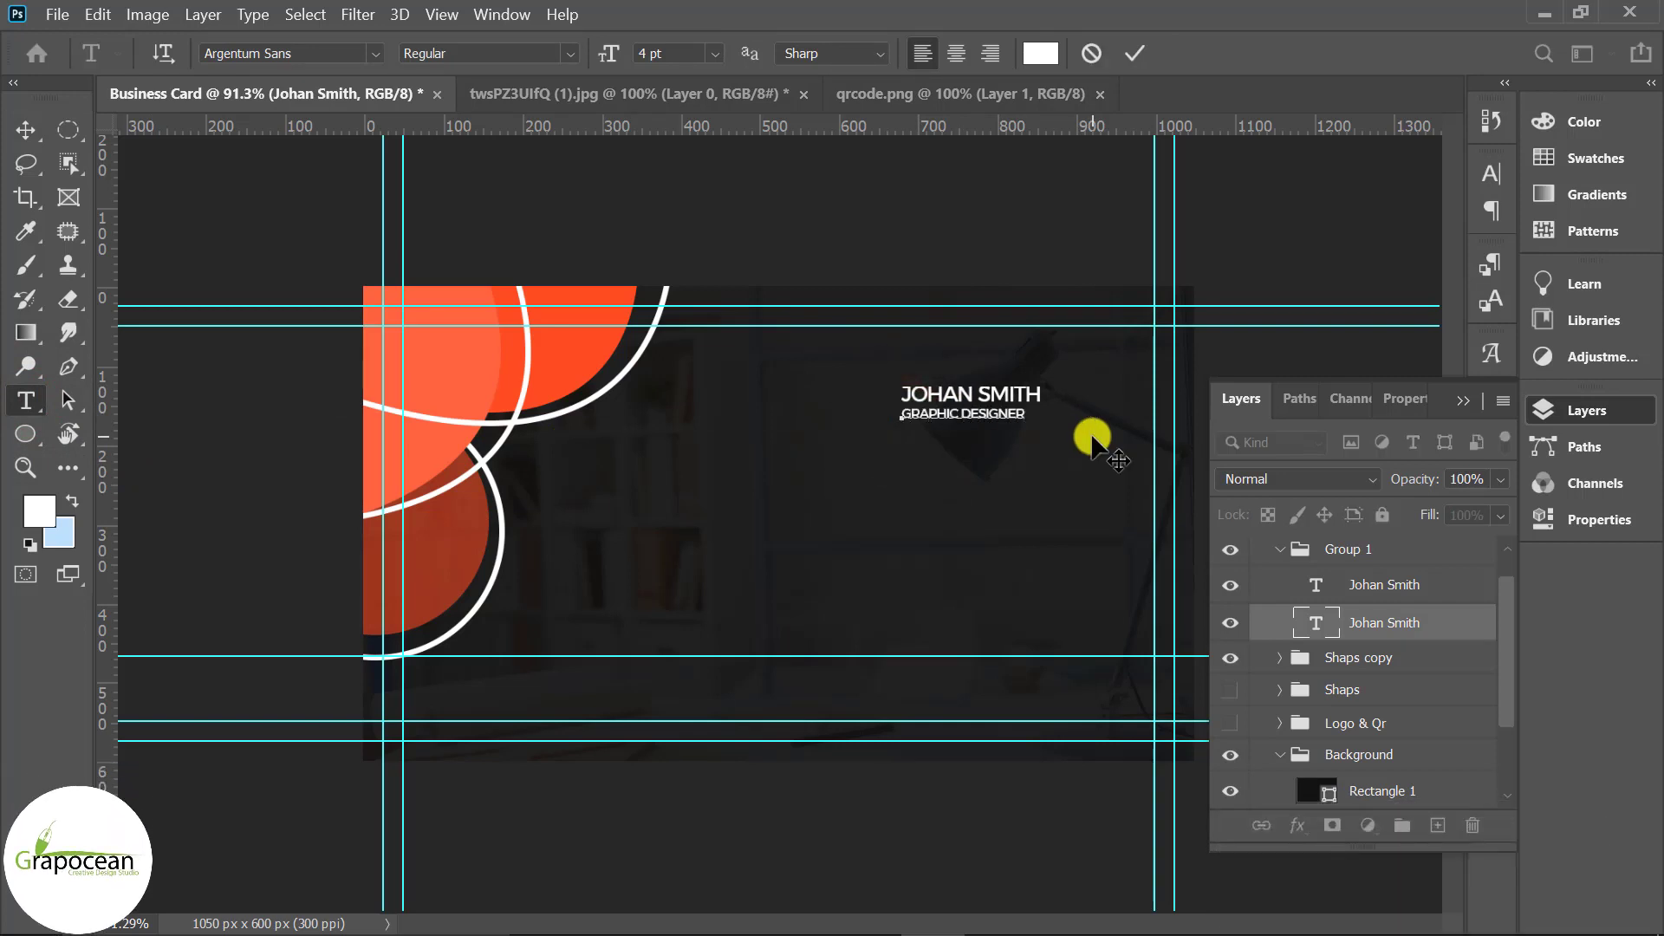
pyautogui.scroll(2, 1092, 438)
pyautogui.scroll(2, 1106, 463)
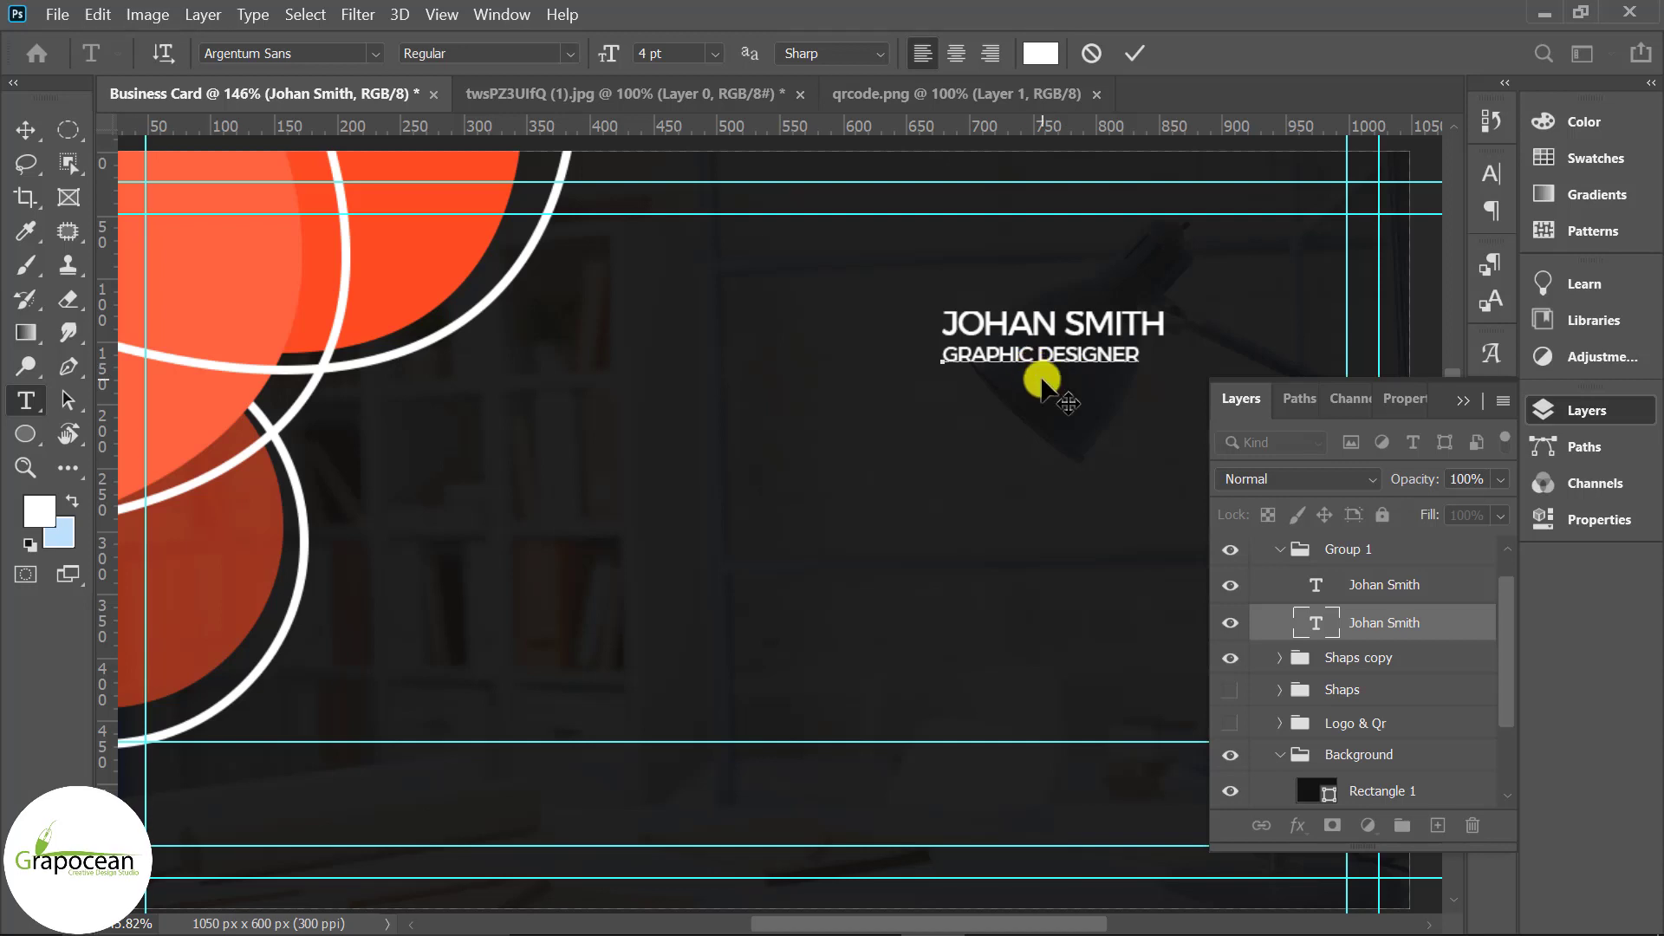
# Colour the word DESIGNER with orange sampled from the card's circles.
pyautogui.hotkey('ctrl', 'a')
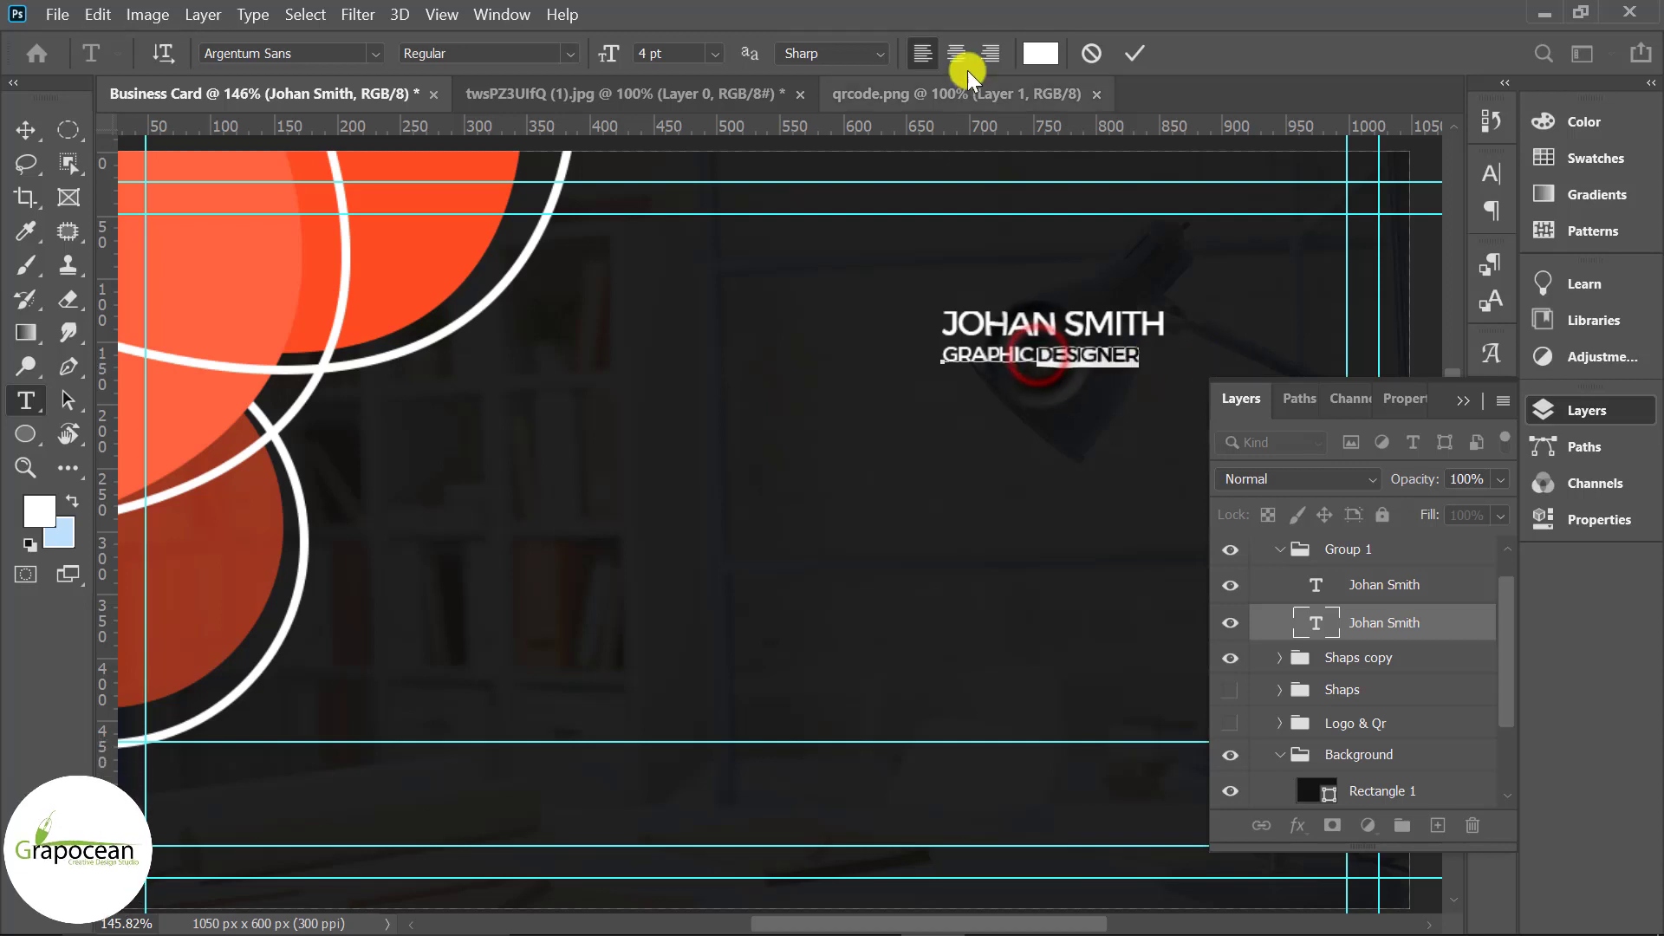
pyautogui.click(1042, 53)
pyautogui.click(375, 298)
pyautogui.click(1609, 474)
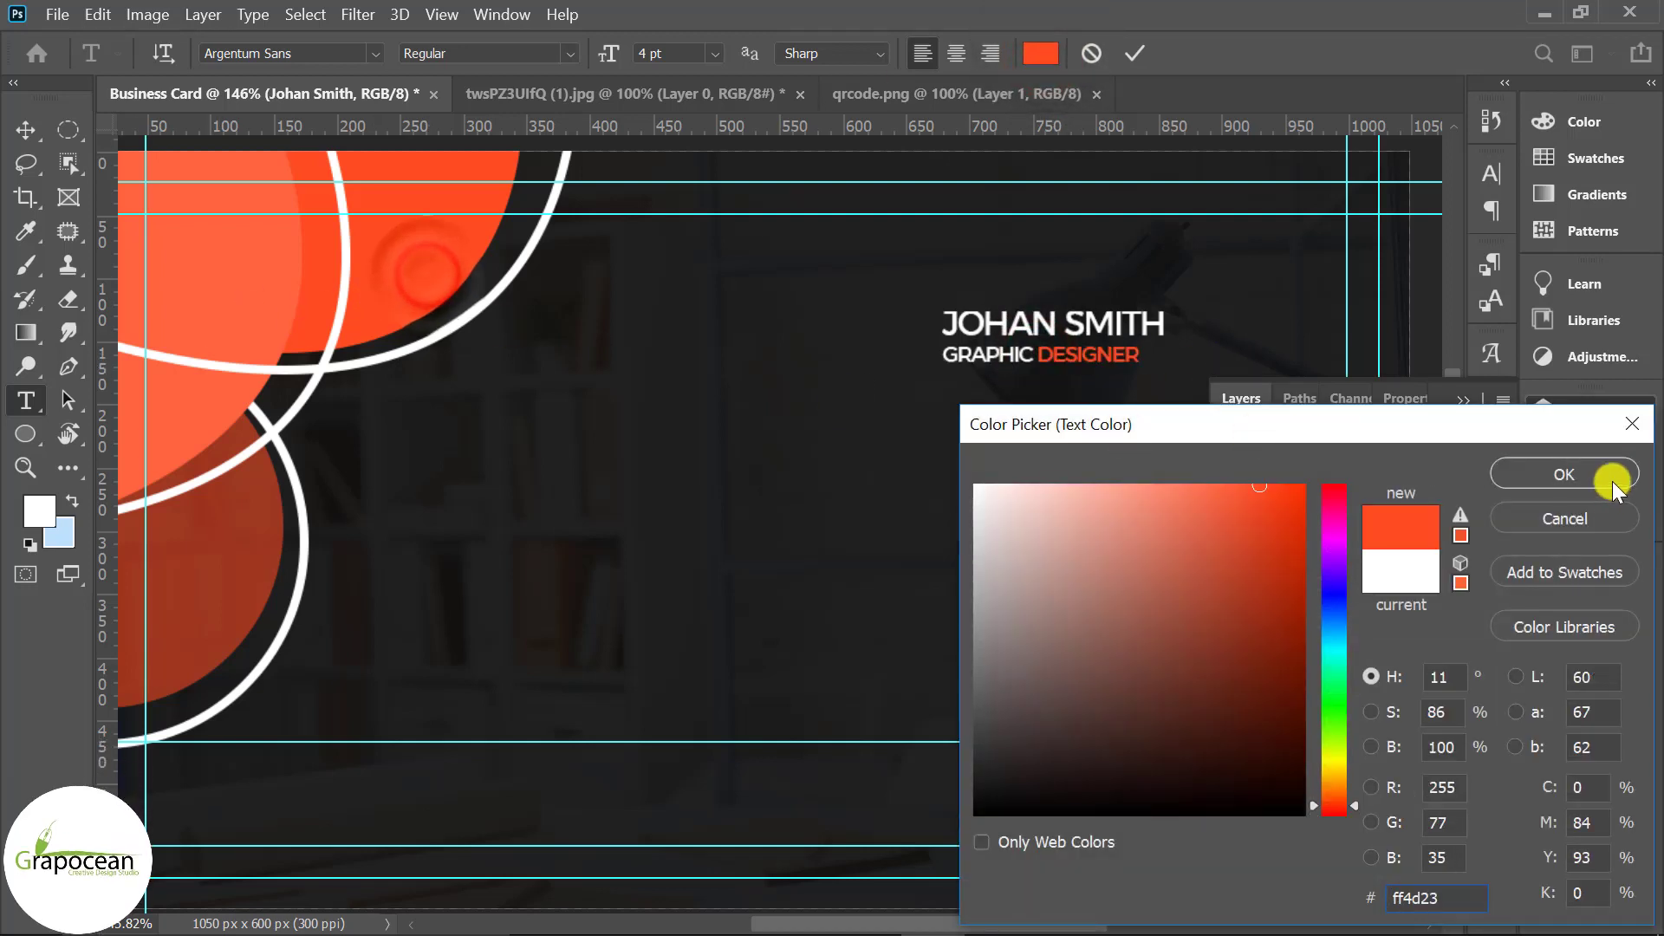
pyautogui.click(25, 130)
pyautogui.scroll(-3, 812, 514)
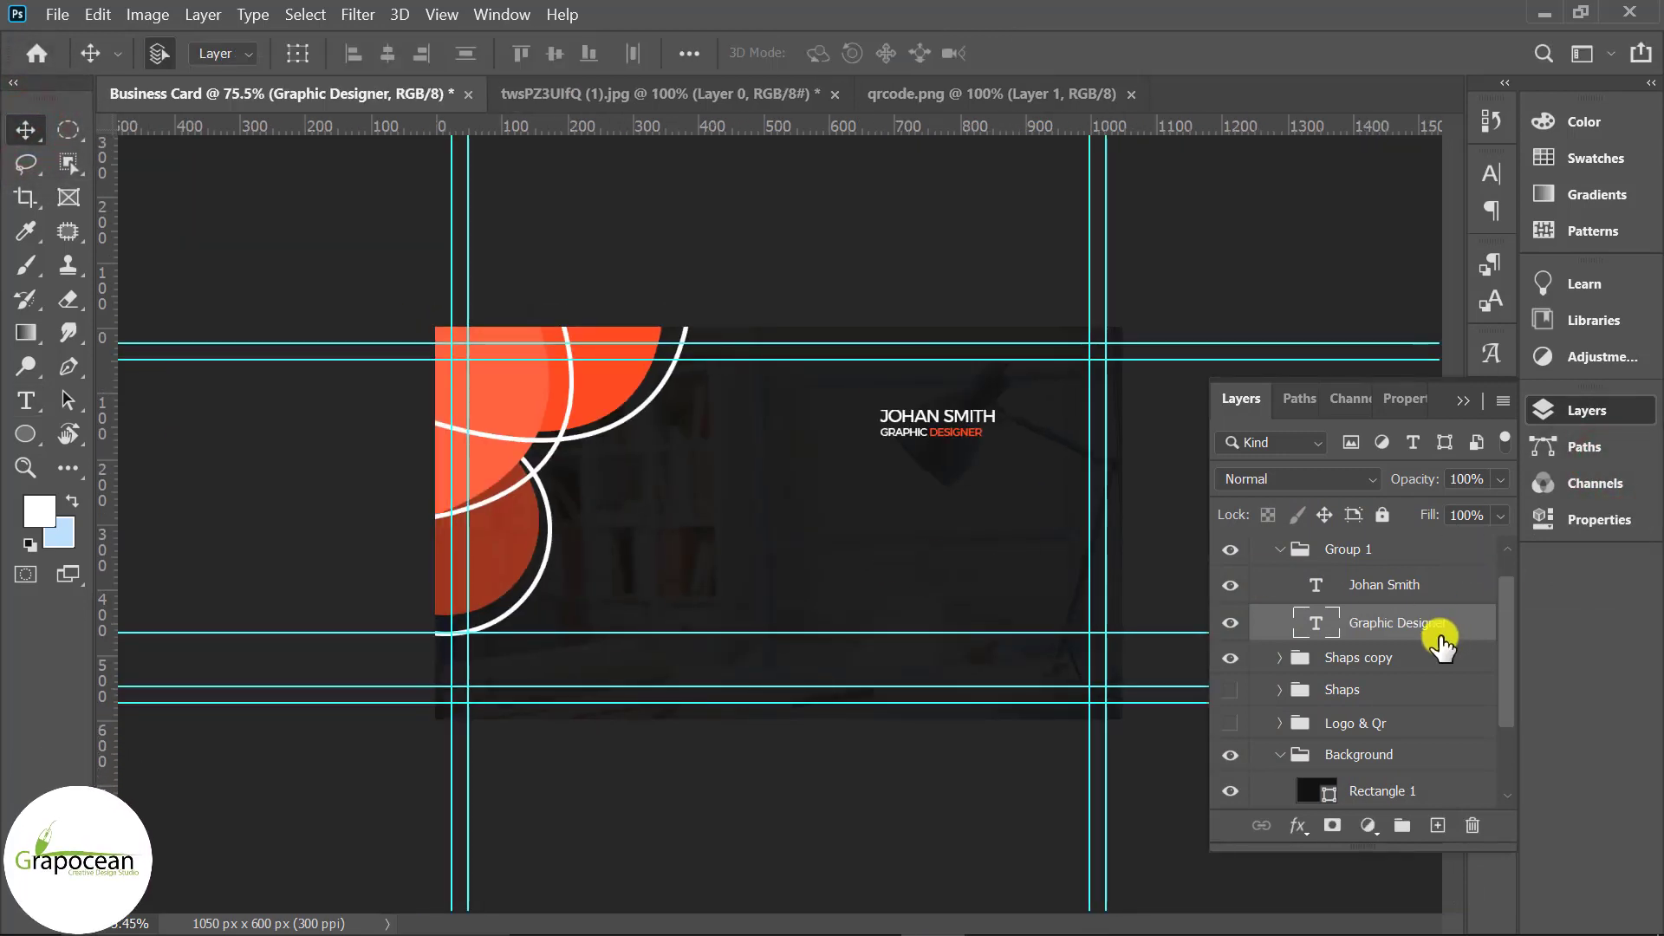
# Scale the name and title up together, move them up-right, and align the title under the name.
pyautogui.keyDown('shift'); pyautogui.click(1426, 585); pyautogui.keyUp('shift')
pyautogui.hotkey('ctrl', 't')
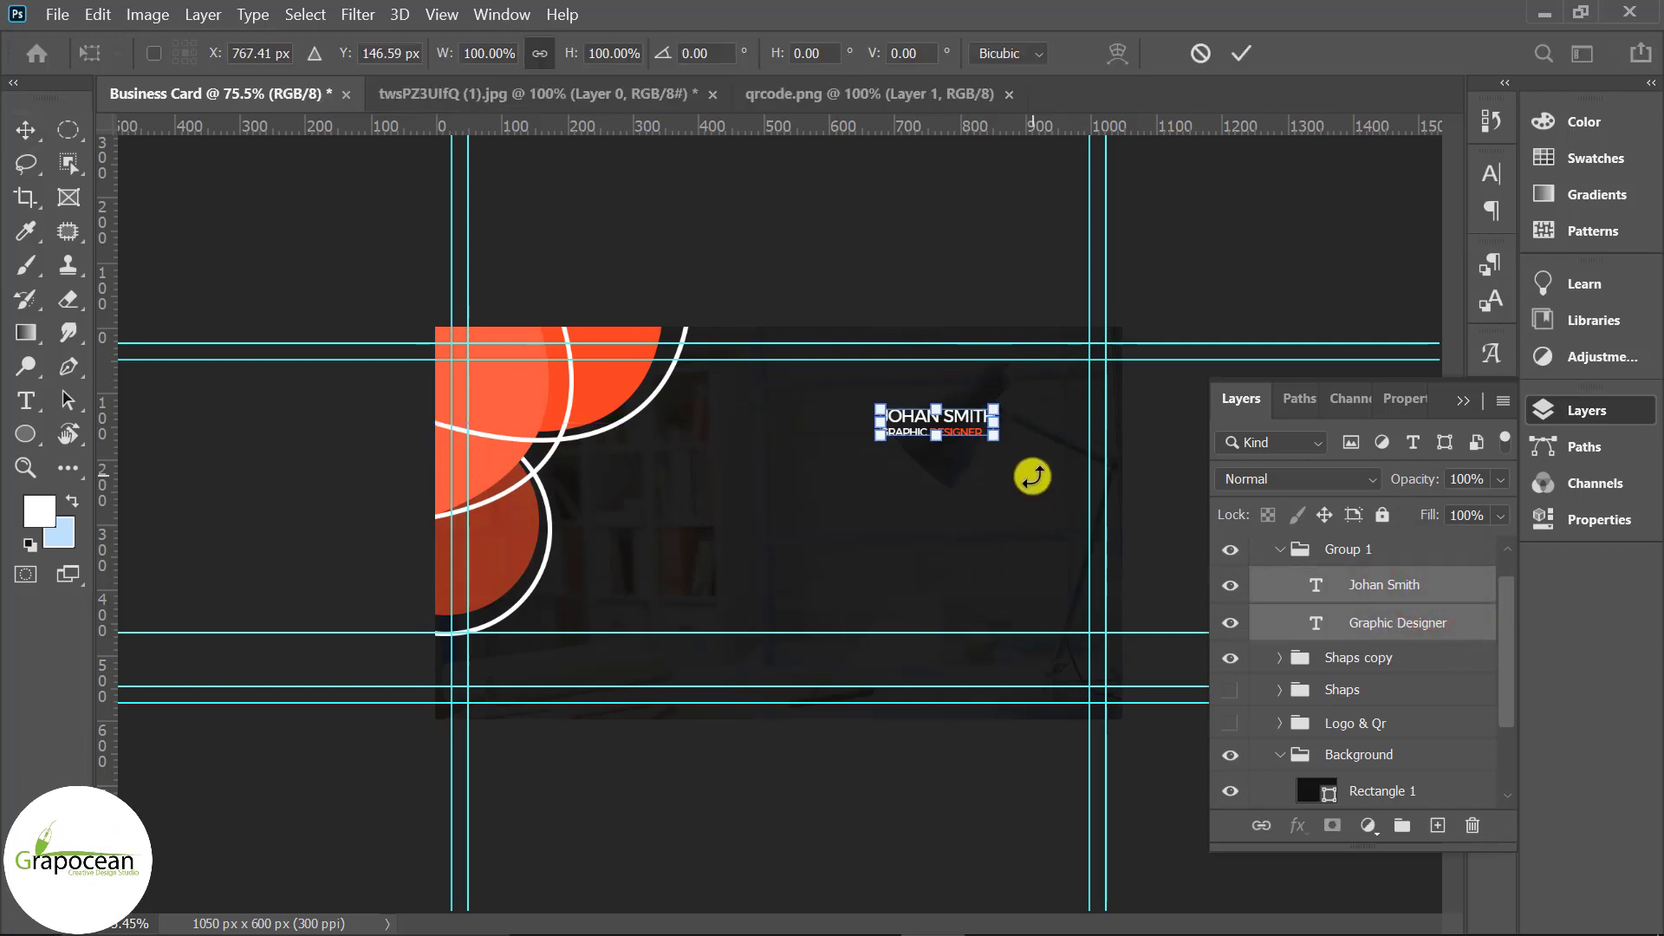
pyautogui.moveTo(997, 438); pyautogui.dragTo(1043, 472)
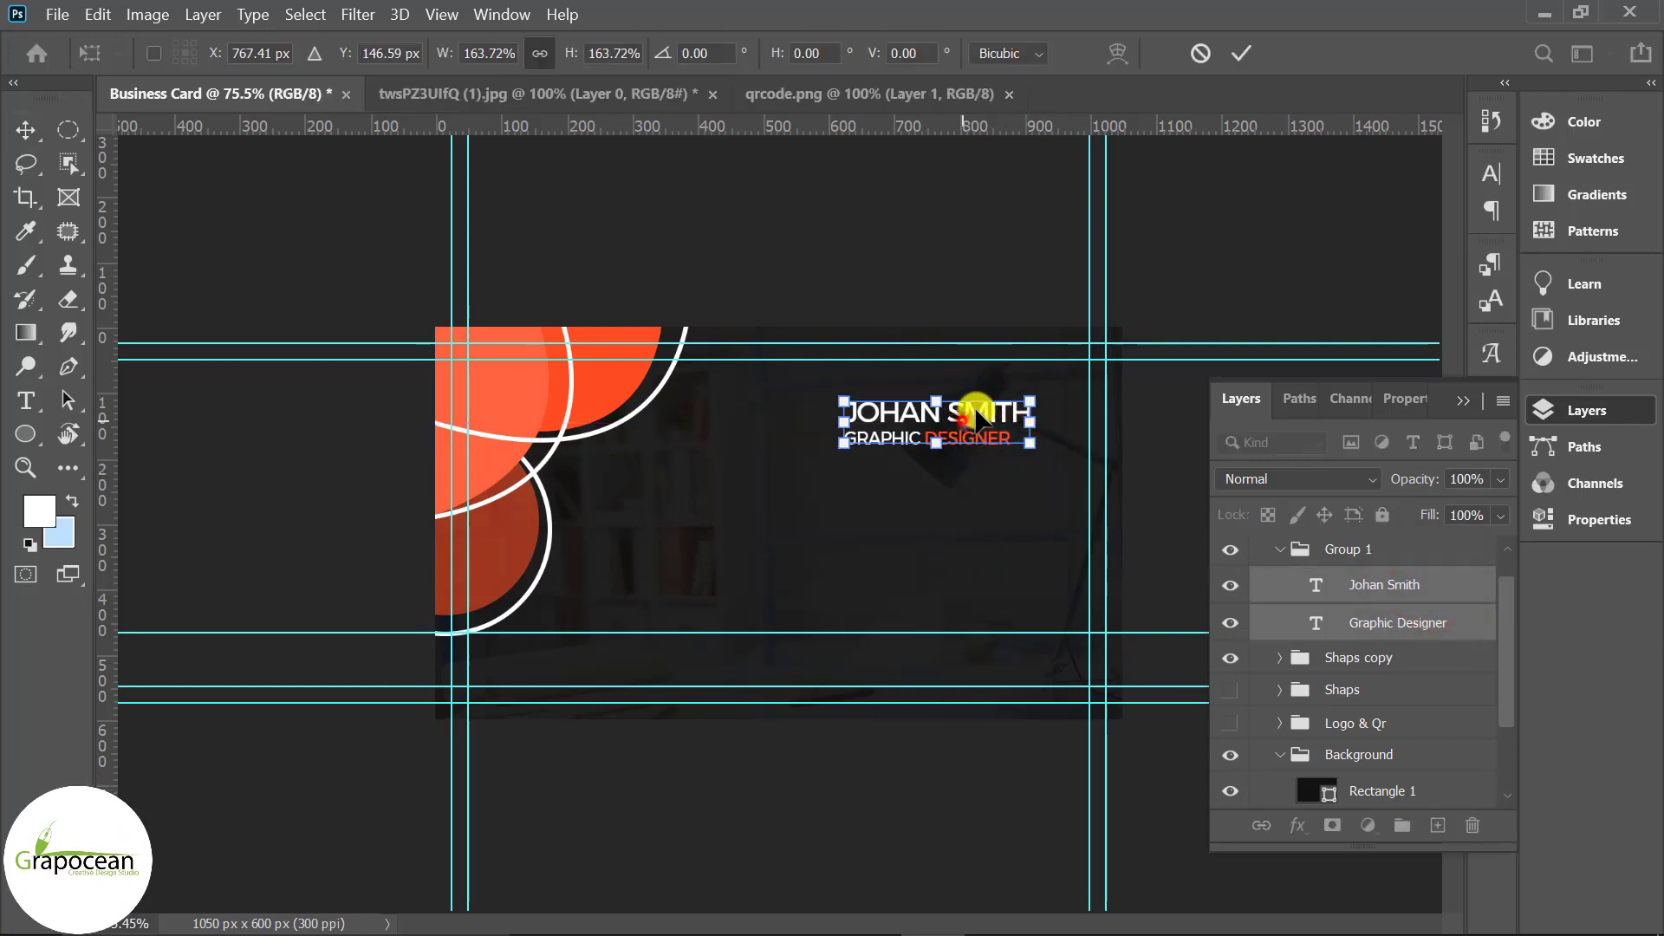
pyautogui.moveTo(967, 427); pyautogui.dragTo(1015, 395)
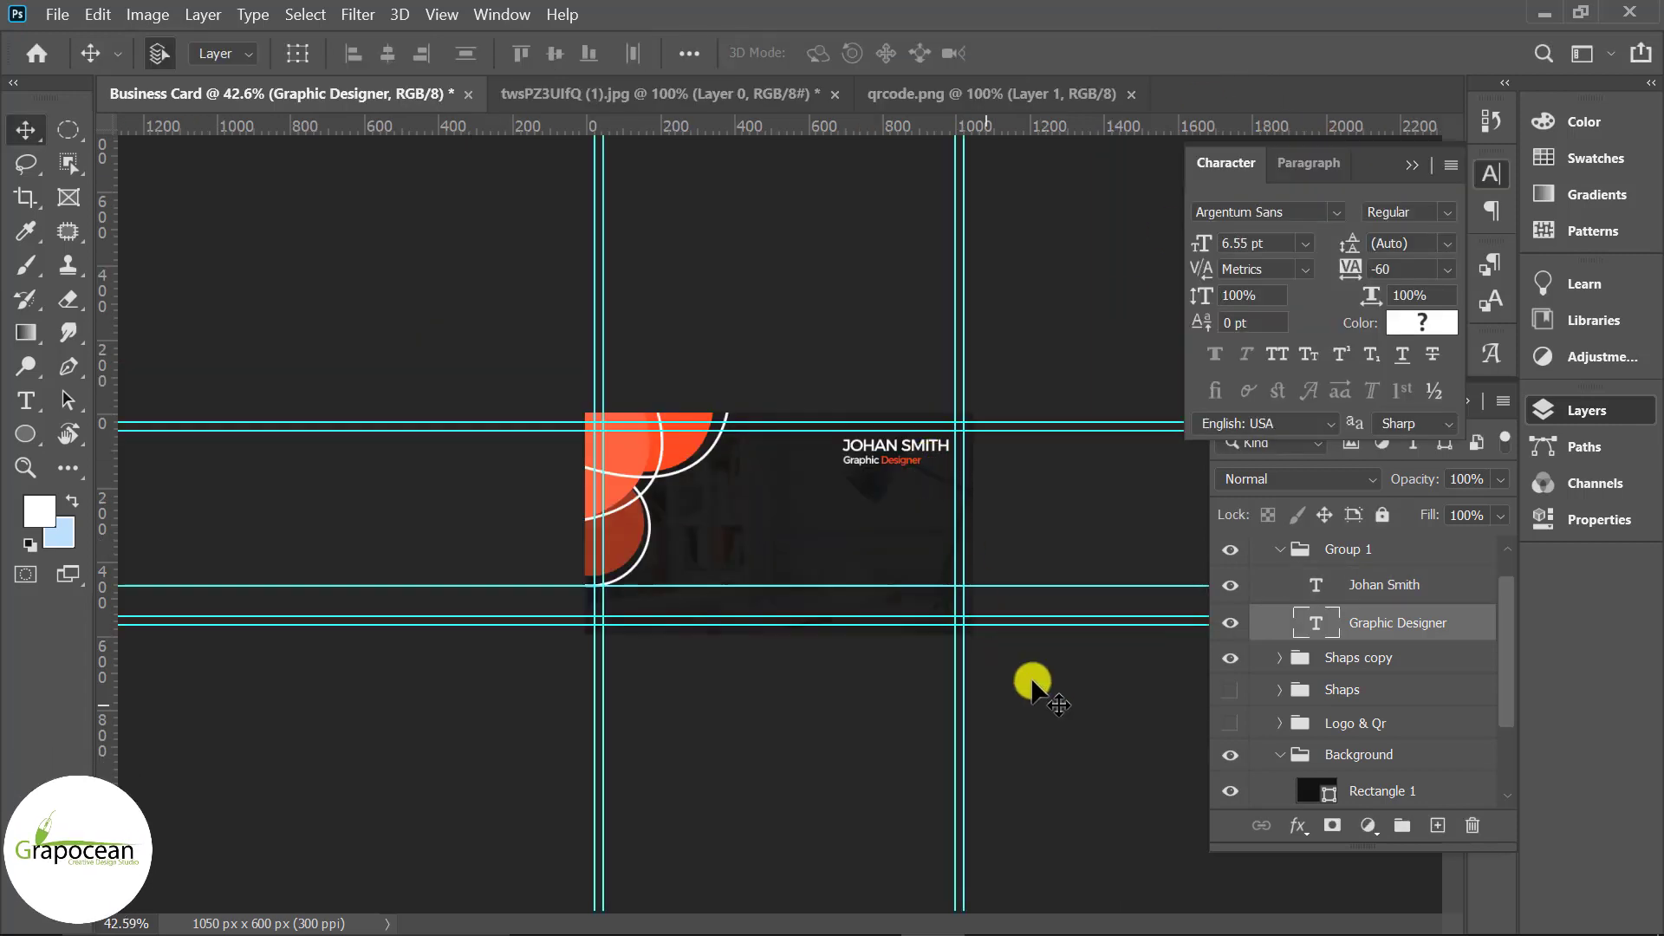
pyautogui.click(1055, 739)
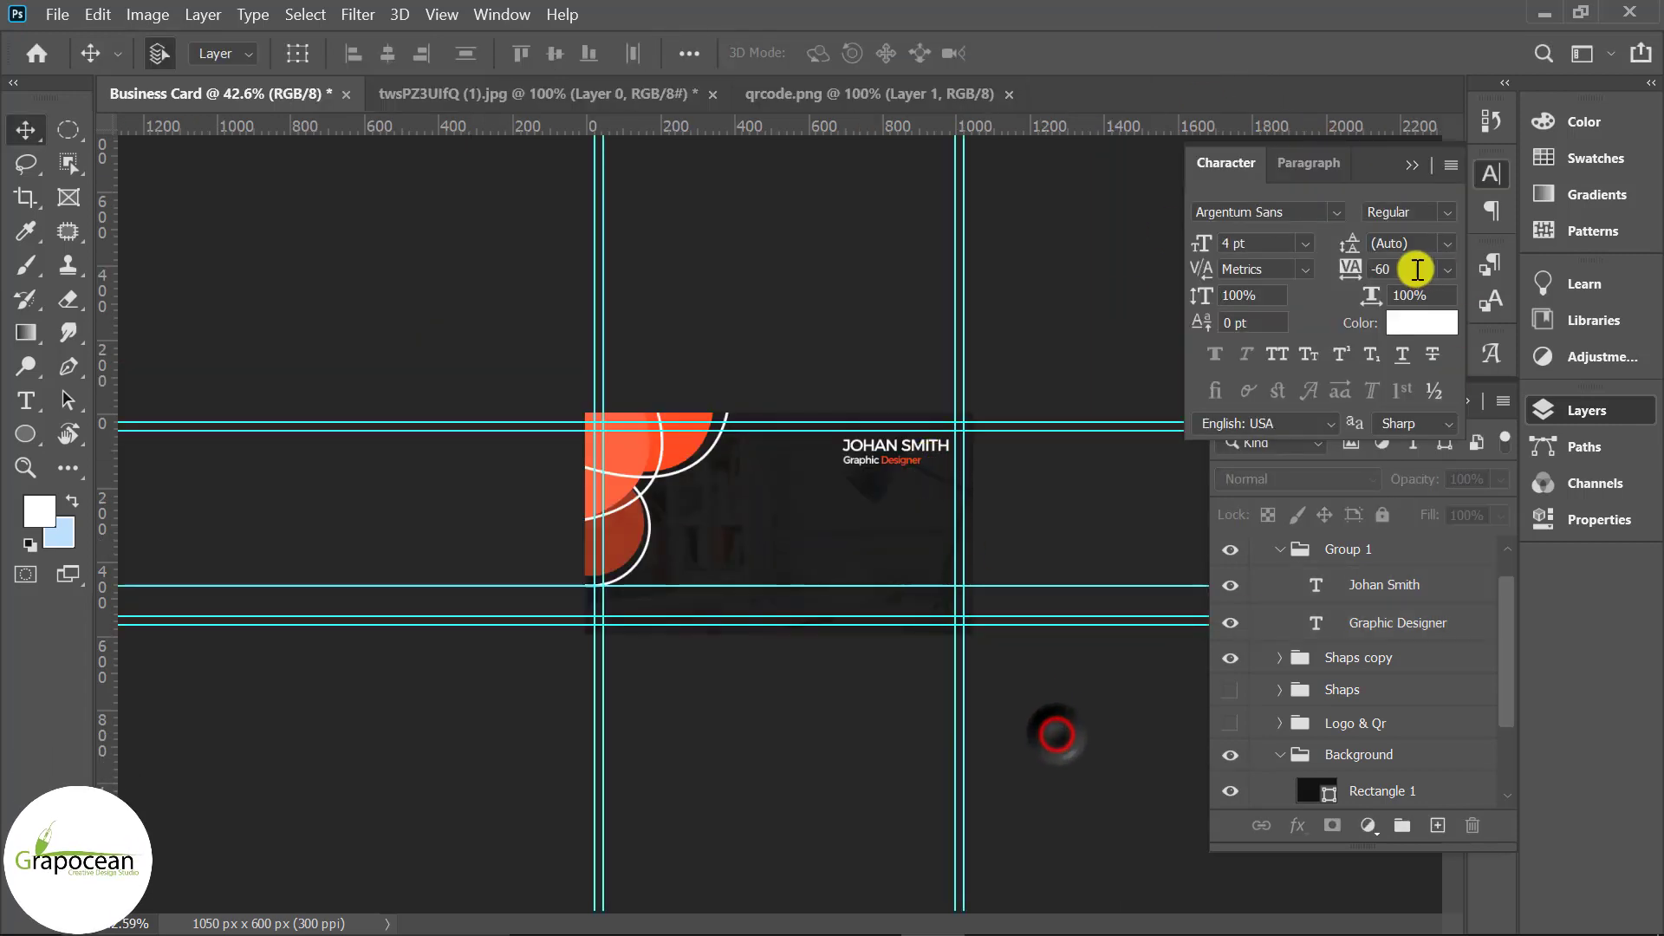
pyautogui.click(1410, 162)
pyautogui.hotkey('ctrl', '+')
pyautogui.hotkey('ctrl', '+')
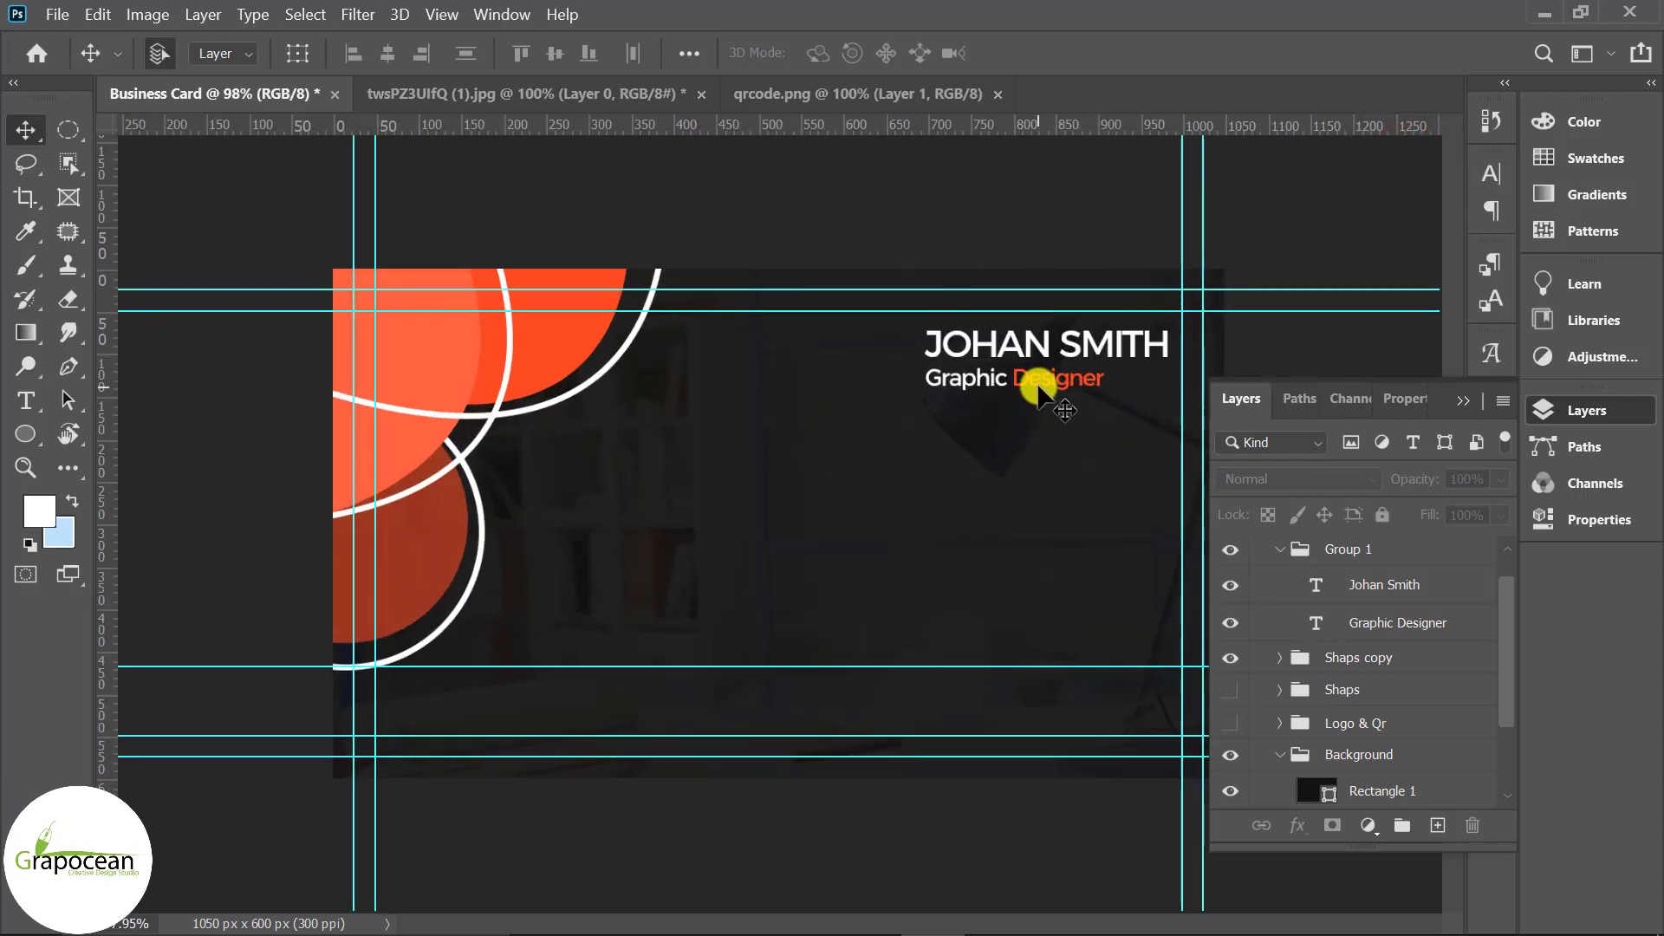
pyautogui.moveTo(1038, 386); pyautogui.dragTo(1078, 377)
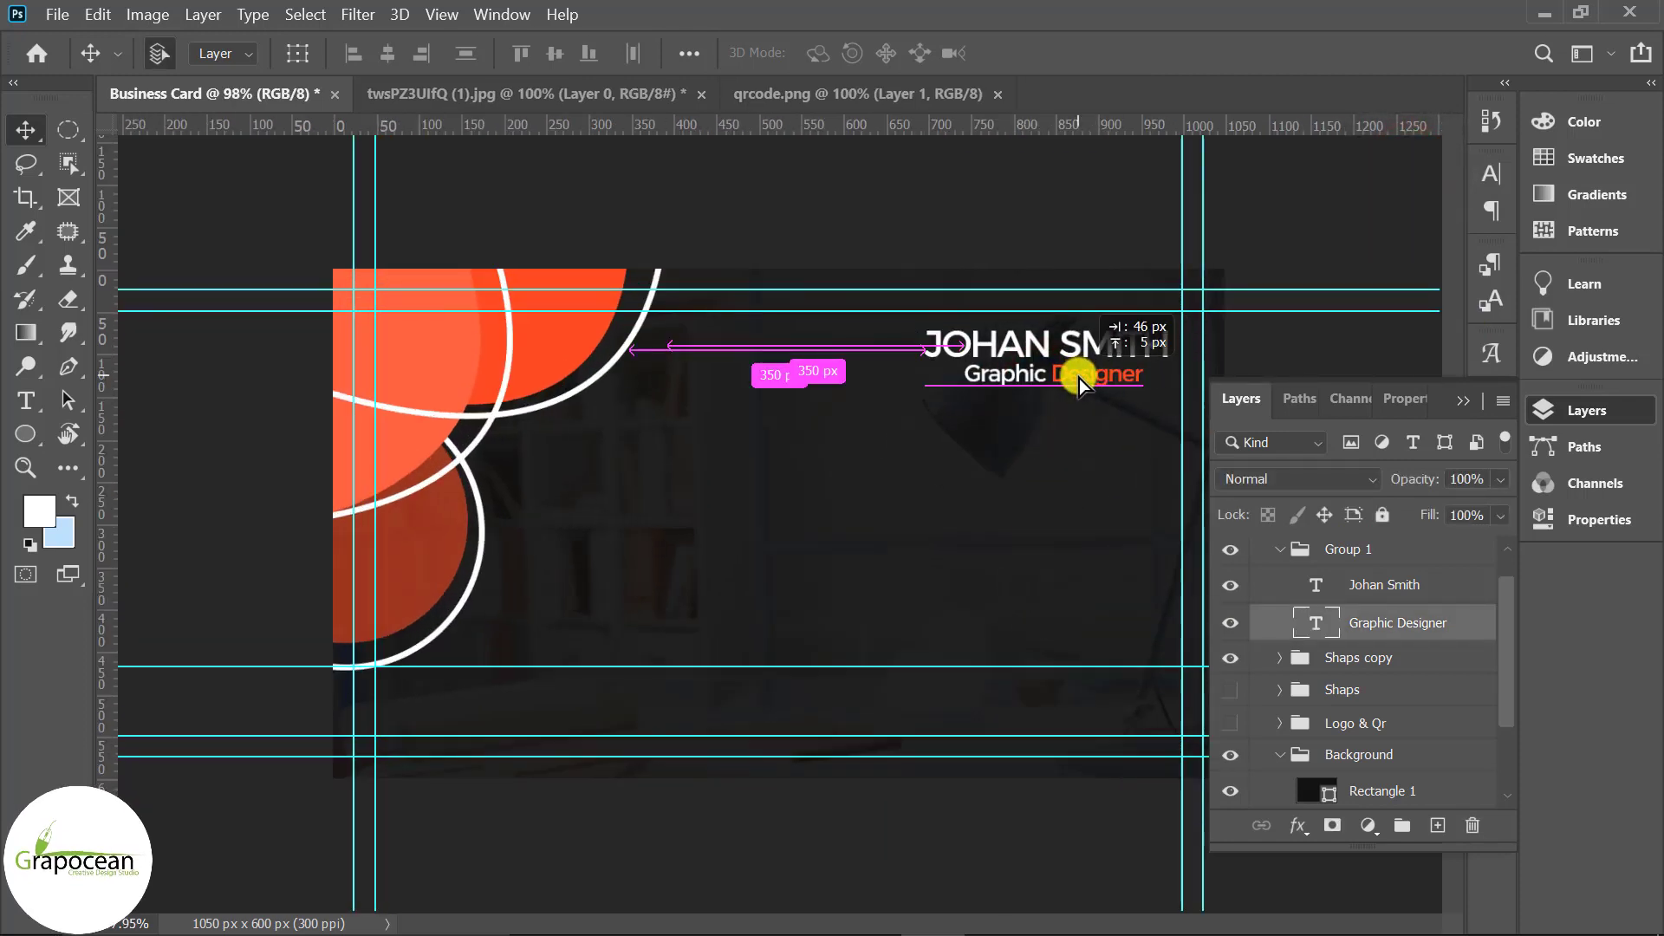
pyautogui.hotkey('ctrl', '-')
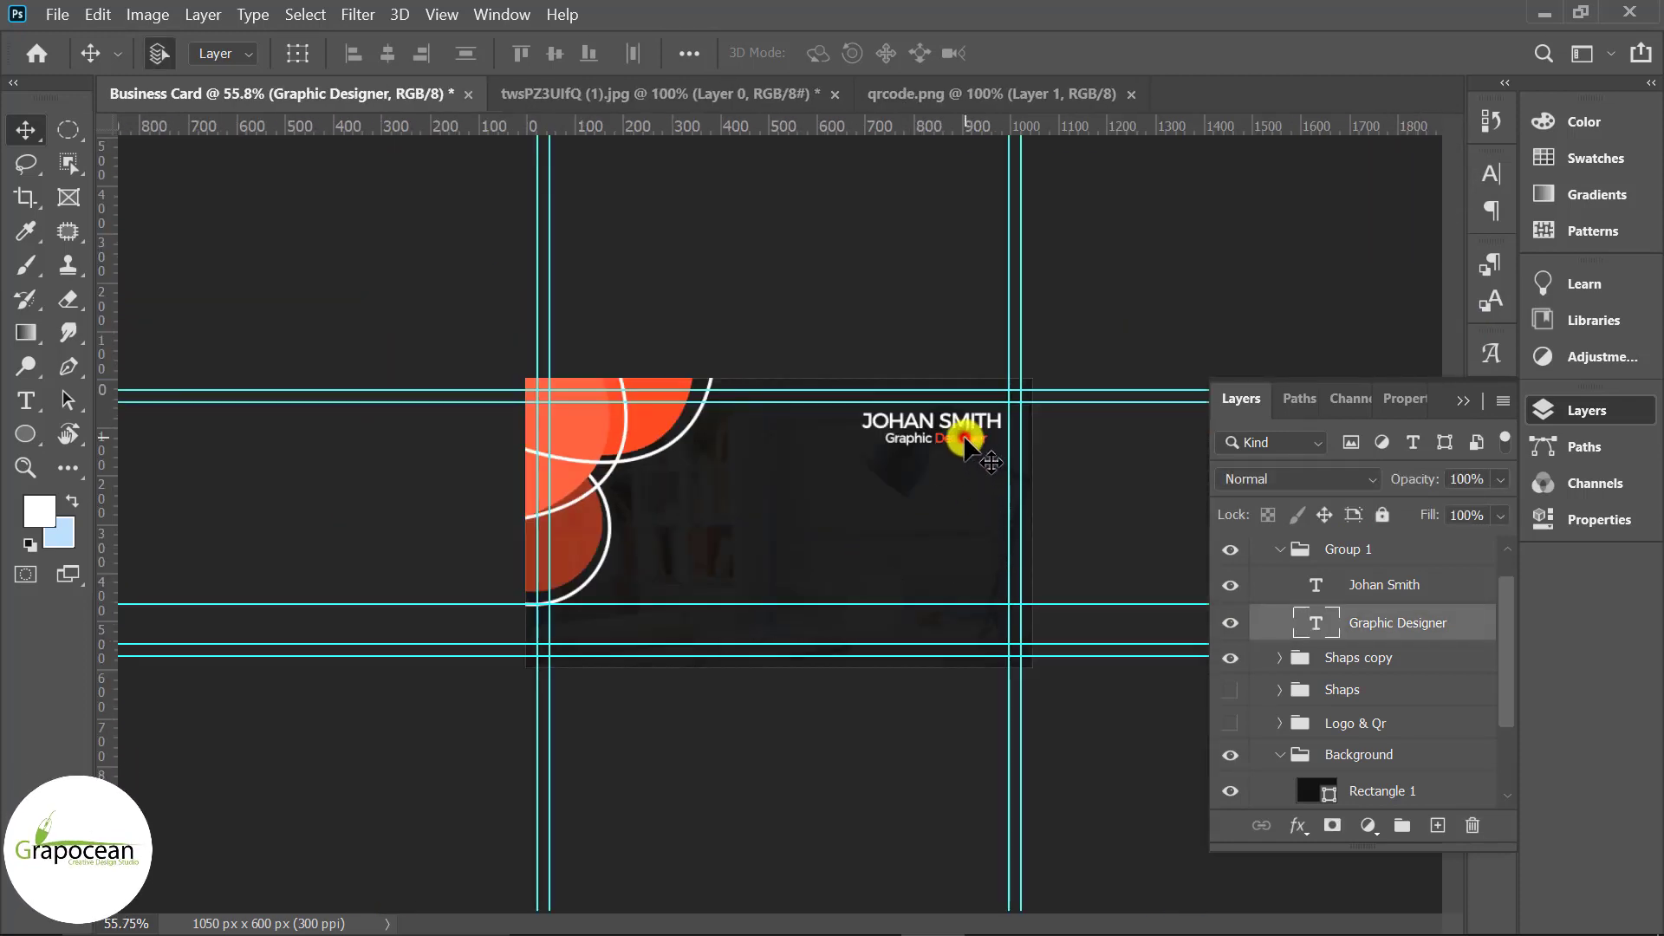
# Enlarge the heading to about 111%, shift it left, and hide the guides.
pyautogui.keyDown('ctrl'); pyautogui.click(1400, 590); pyautogui.keyUp('ctrl')
pyautogui.hotkey('ctrl', 't')
pyautogui.moveTo(1006, 460)
pyautogui.mouseDown()
pyautogui.moveTo(1020, 462)
pyautogui.moveTo(938, 442)
pyautogui.mouseUp()
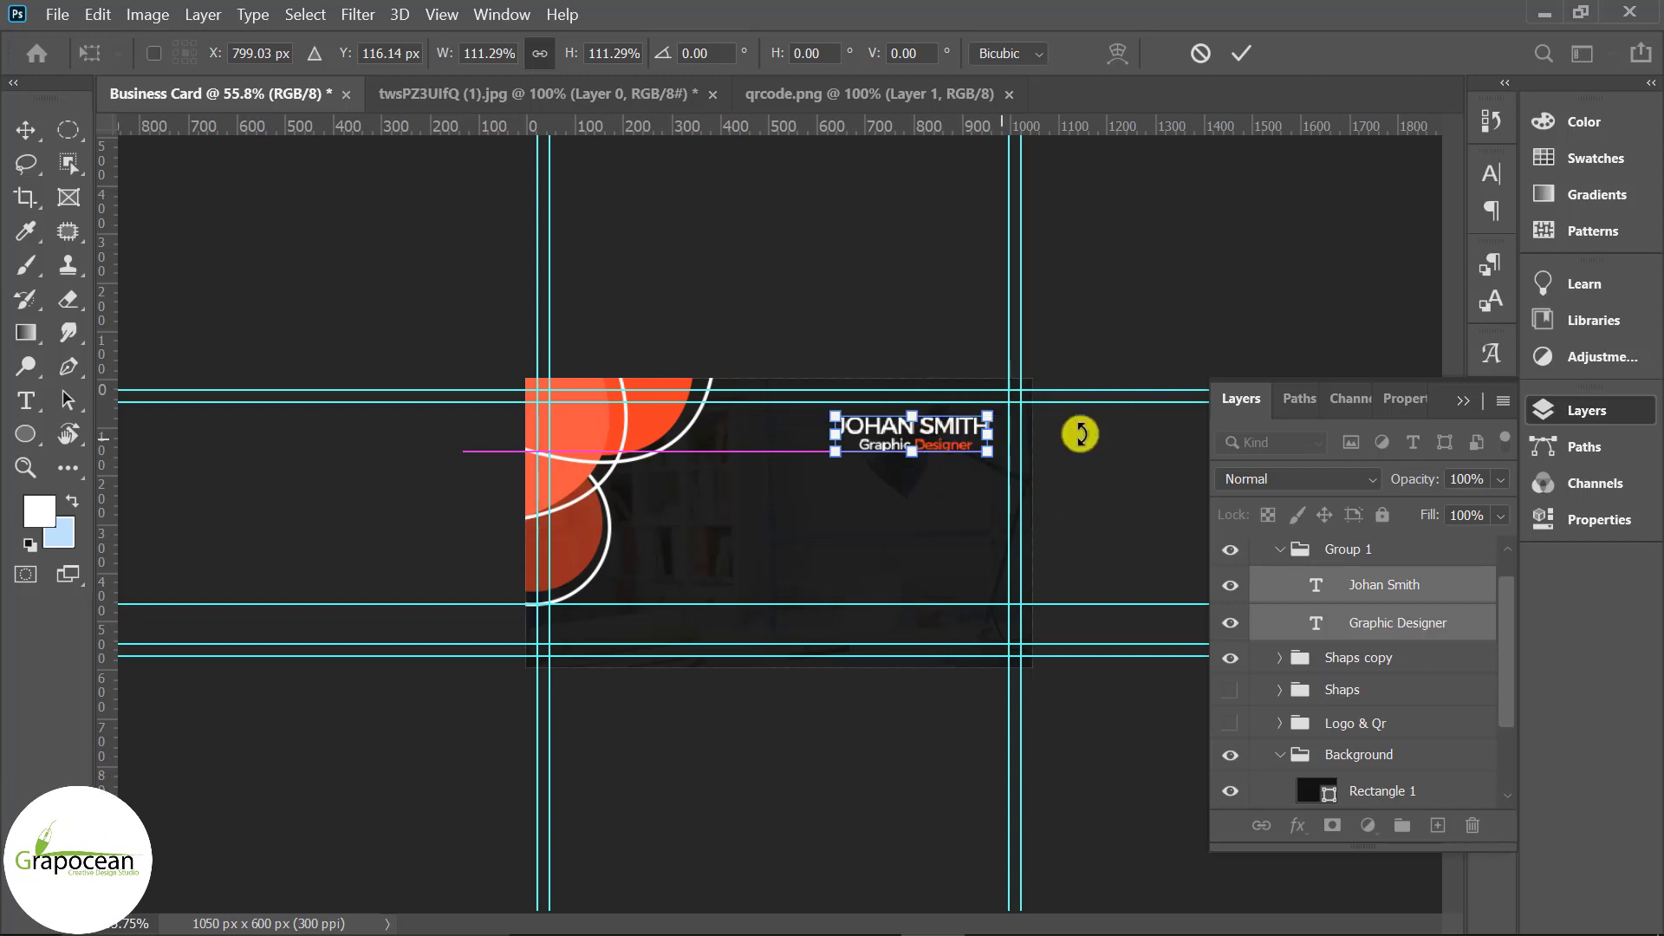
pyautogui.click(1238, 59)
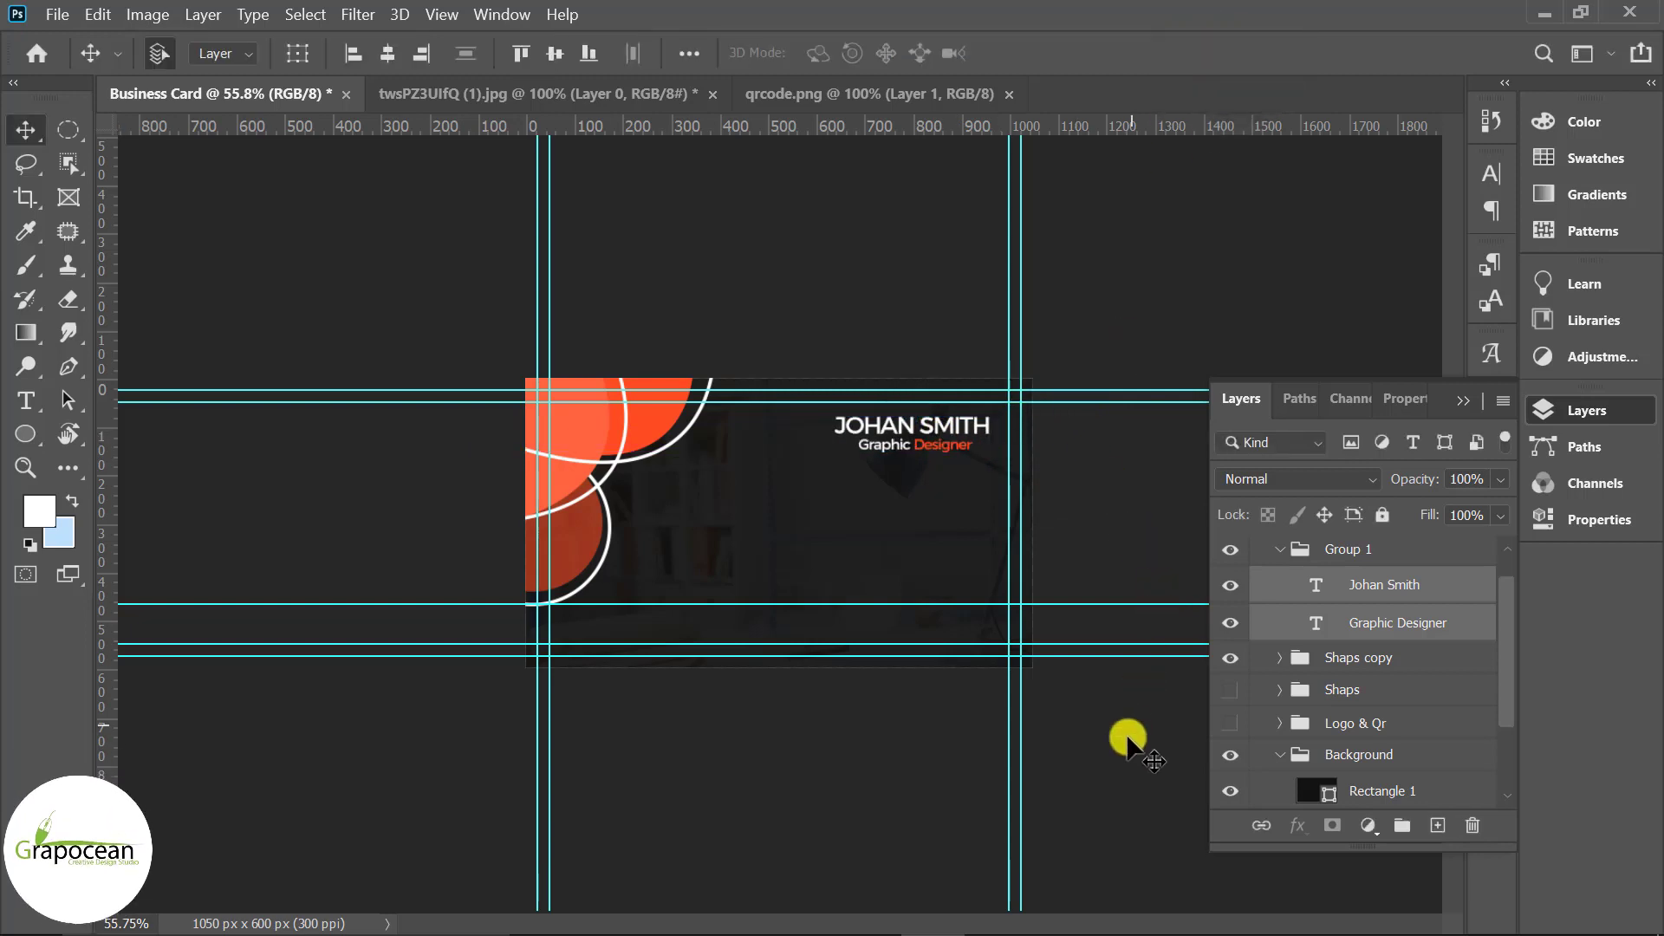
pyautogui.hotkey('ctrl', ';')
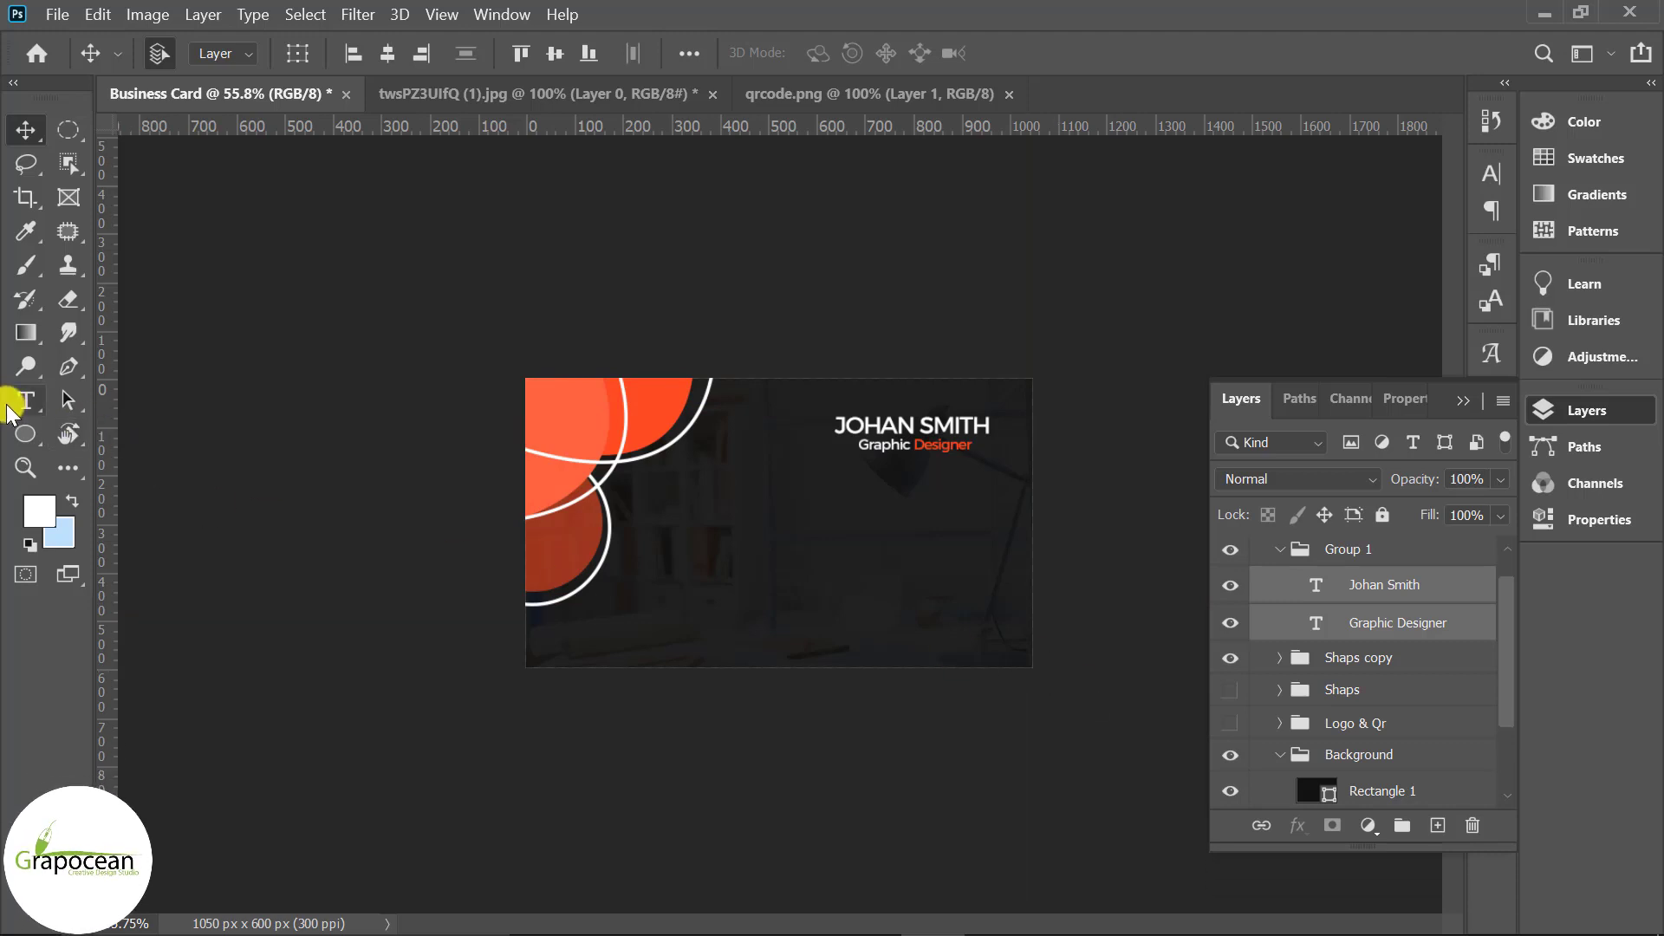
# Rename Group 1 to Heading text.
pyautogui.rightClick(26, 438)
pyautogui.click(143, 478)
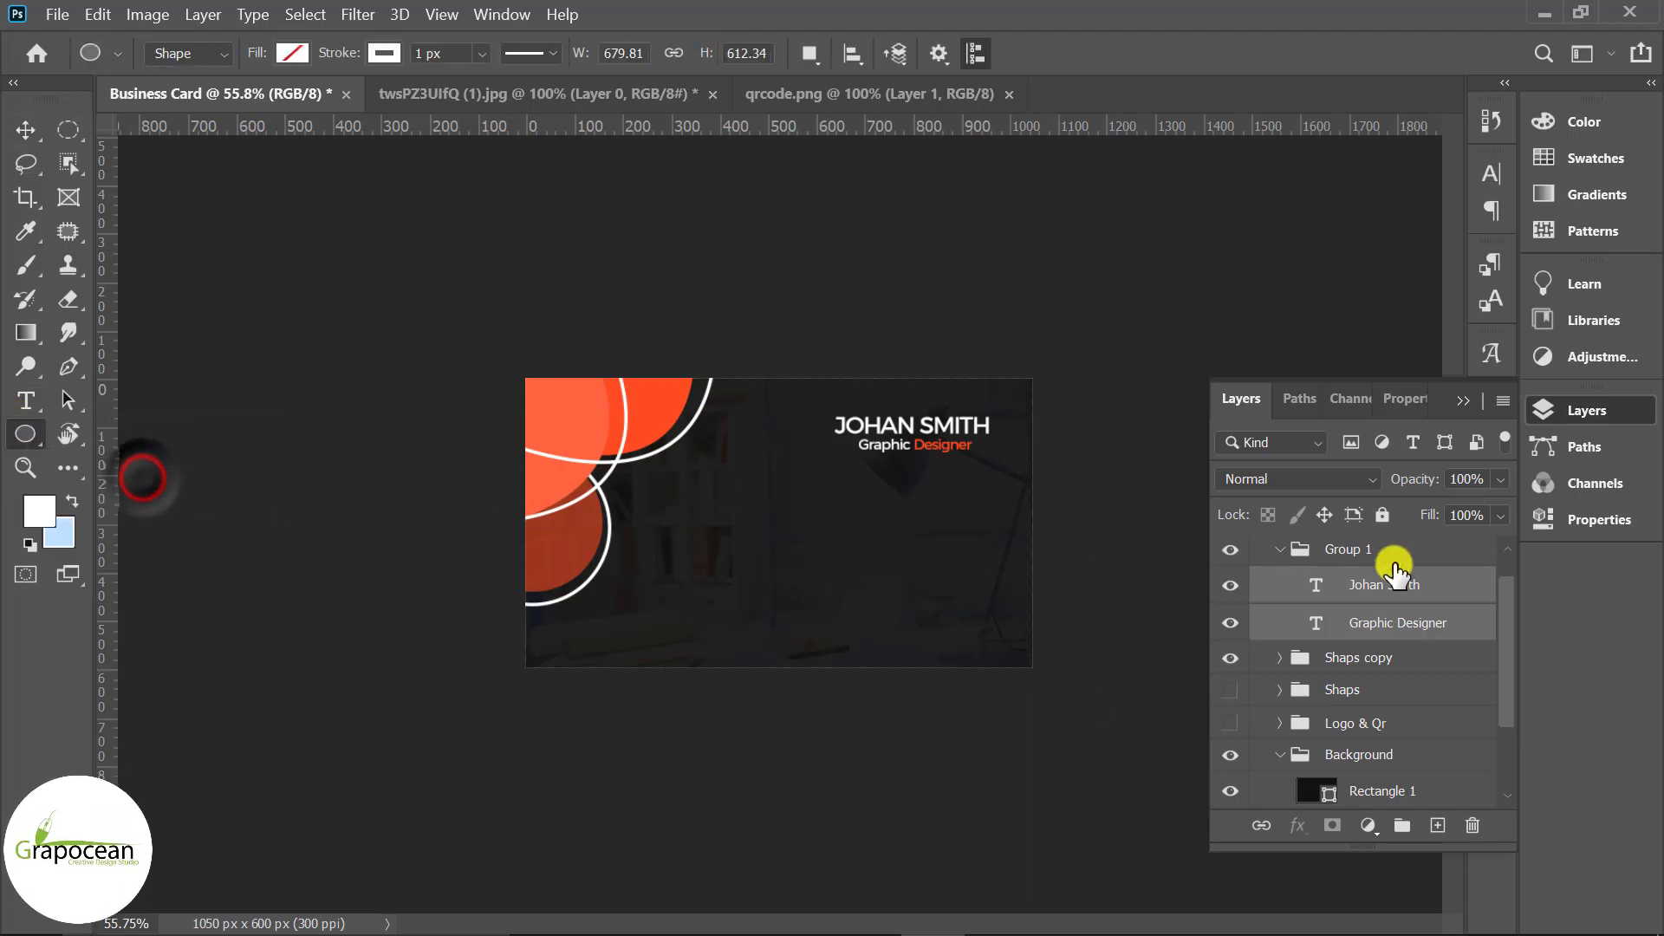
pyautogui.click(1280, 551)
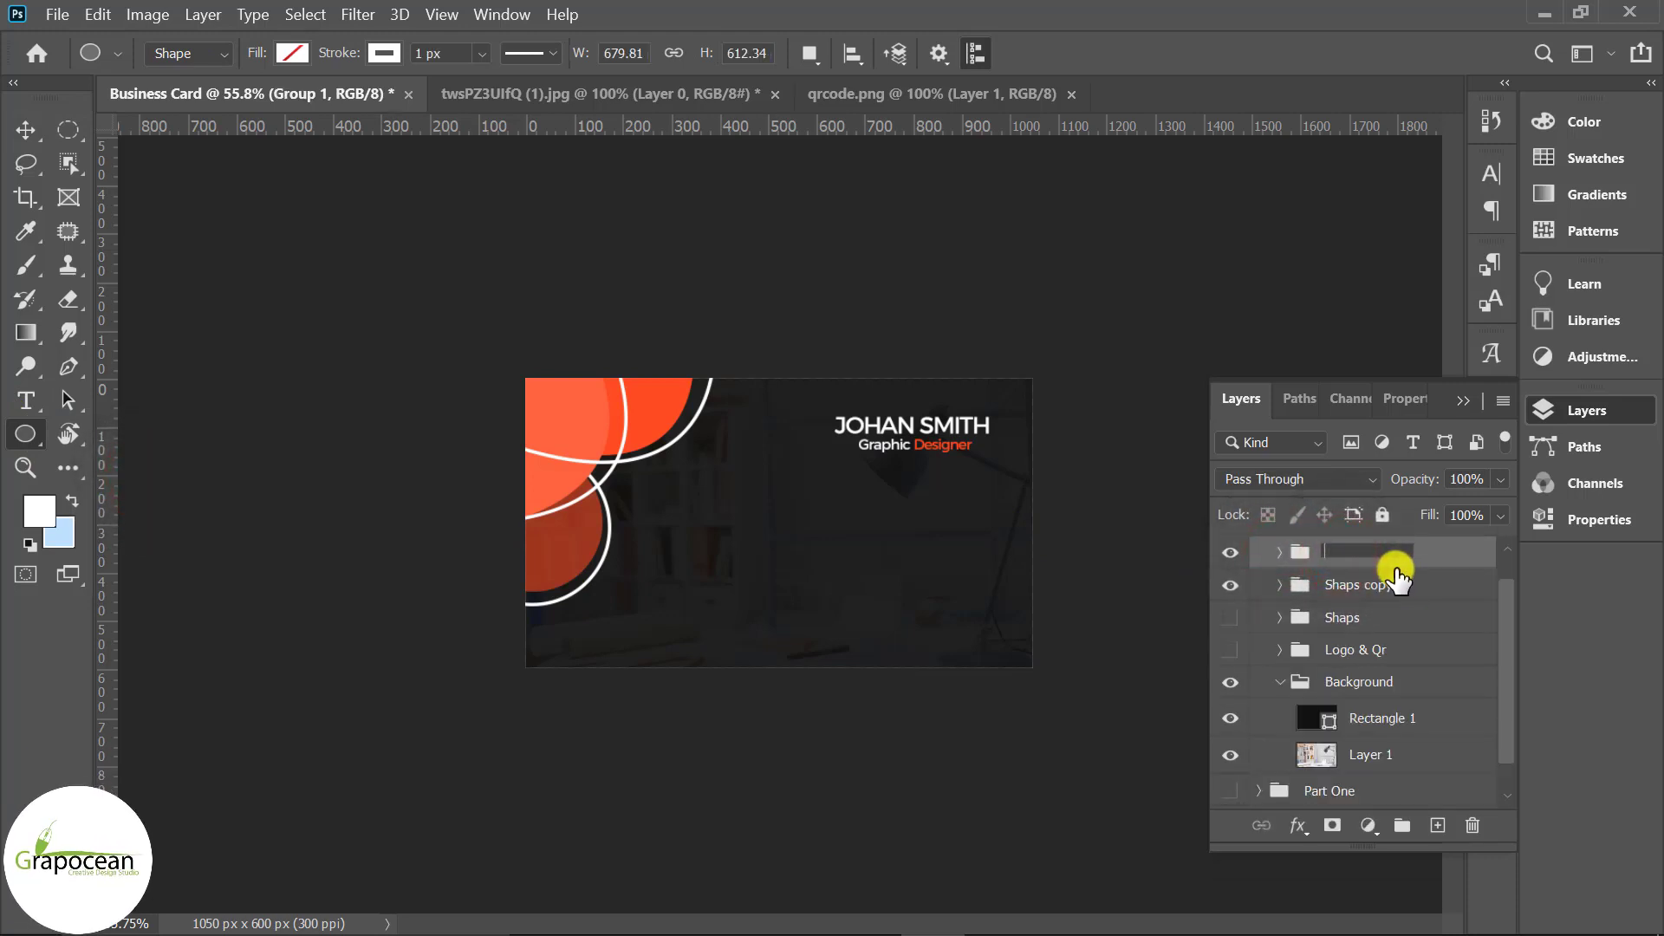
pyautogui.click(1368, 551)
pyautogui.write('Heading ')
pyautogui.write('text')
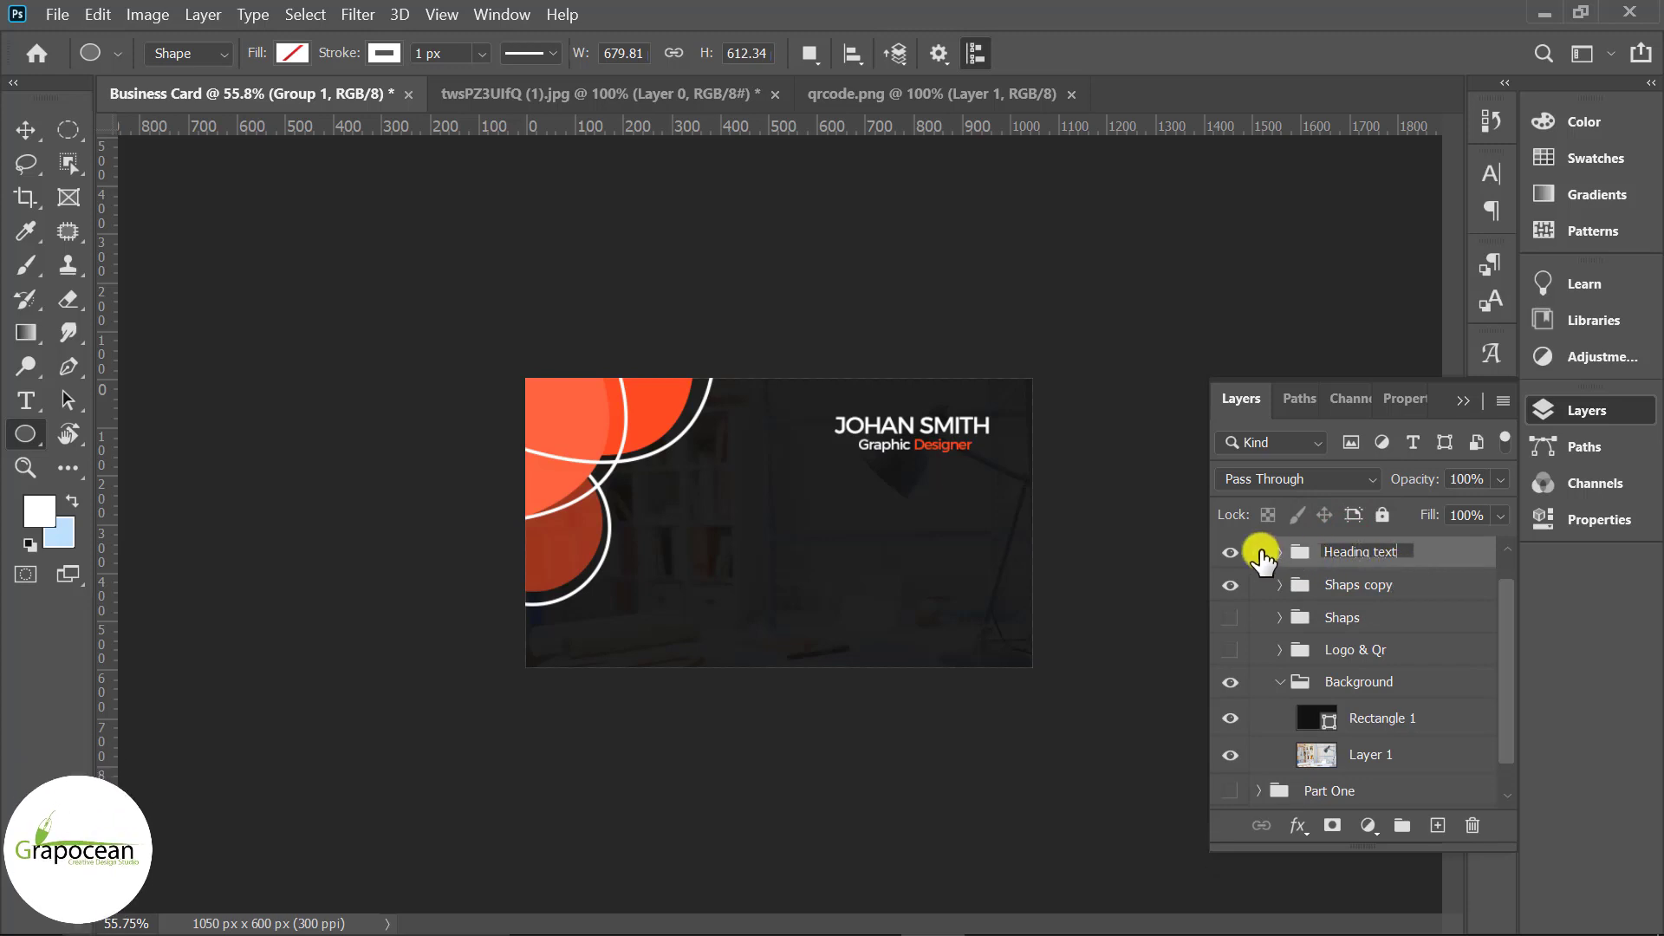
pyautogui.click(1234, 551)
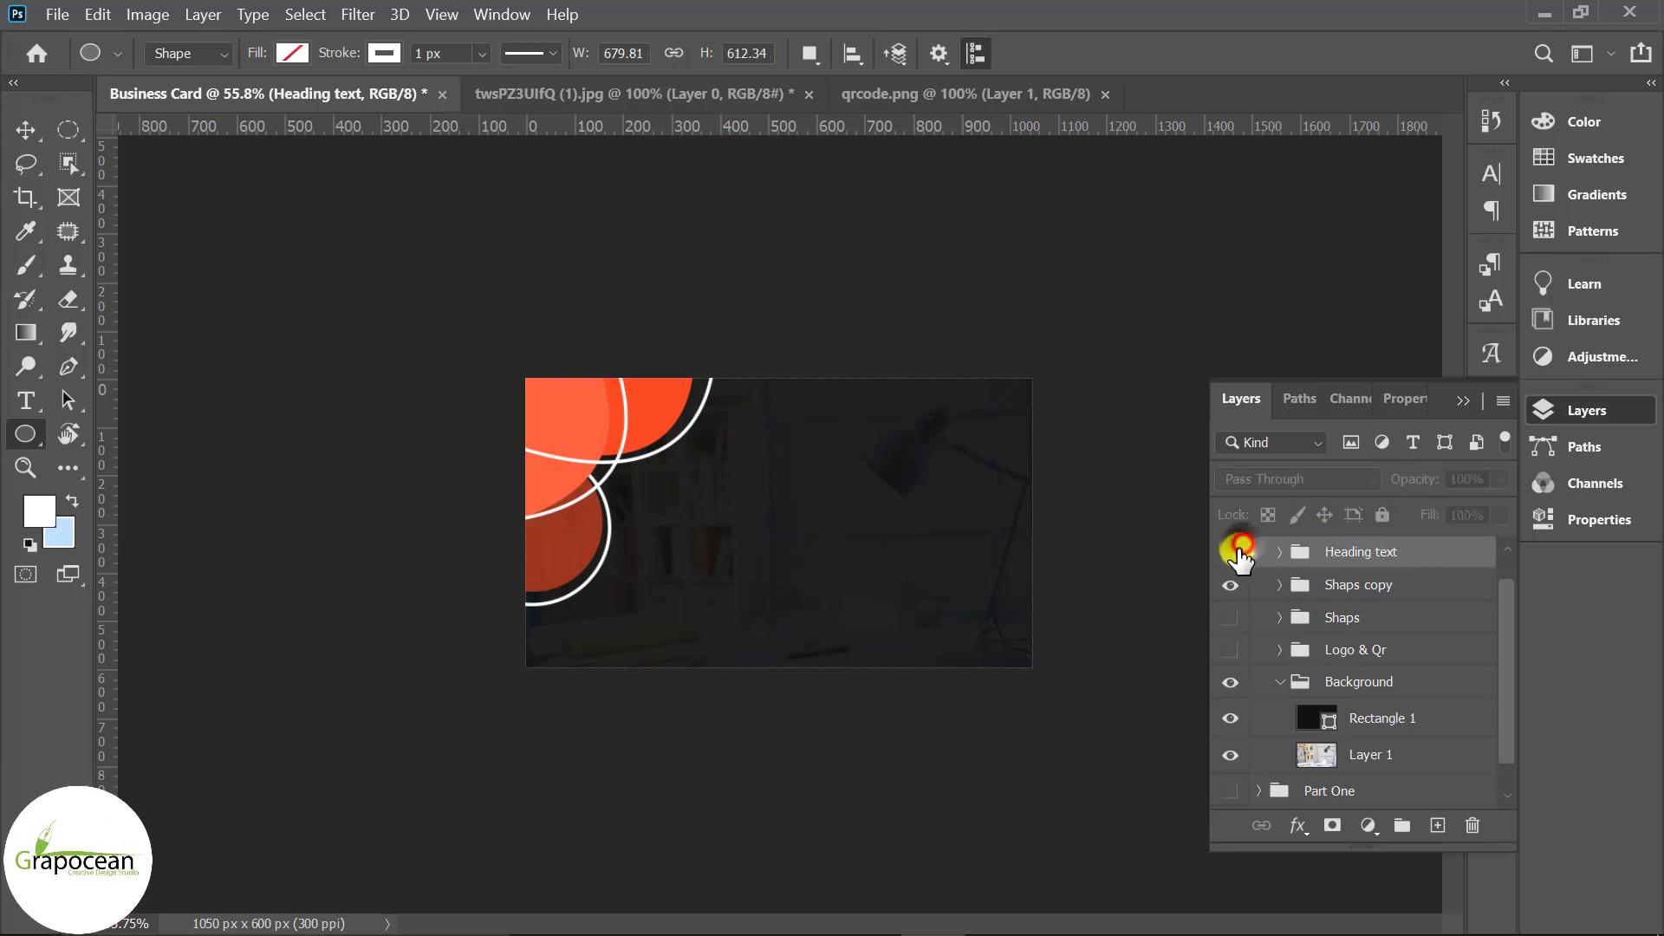
# Add a new Contact group containing an empty layer.
pyautogui.click(1402, 826)
pyautogui.write('Contact')
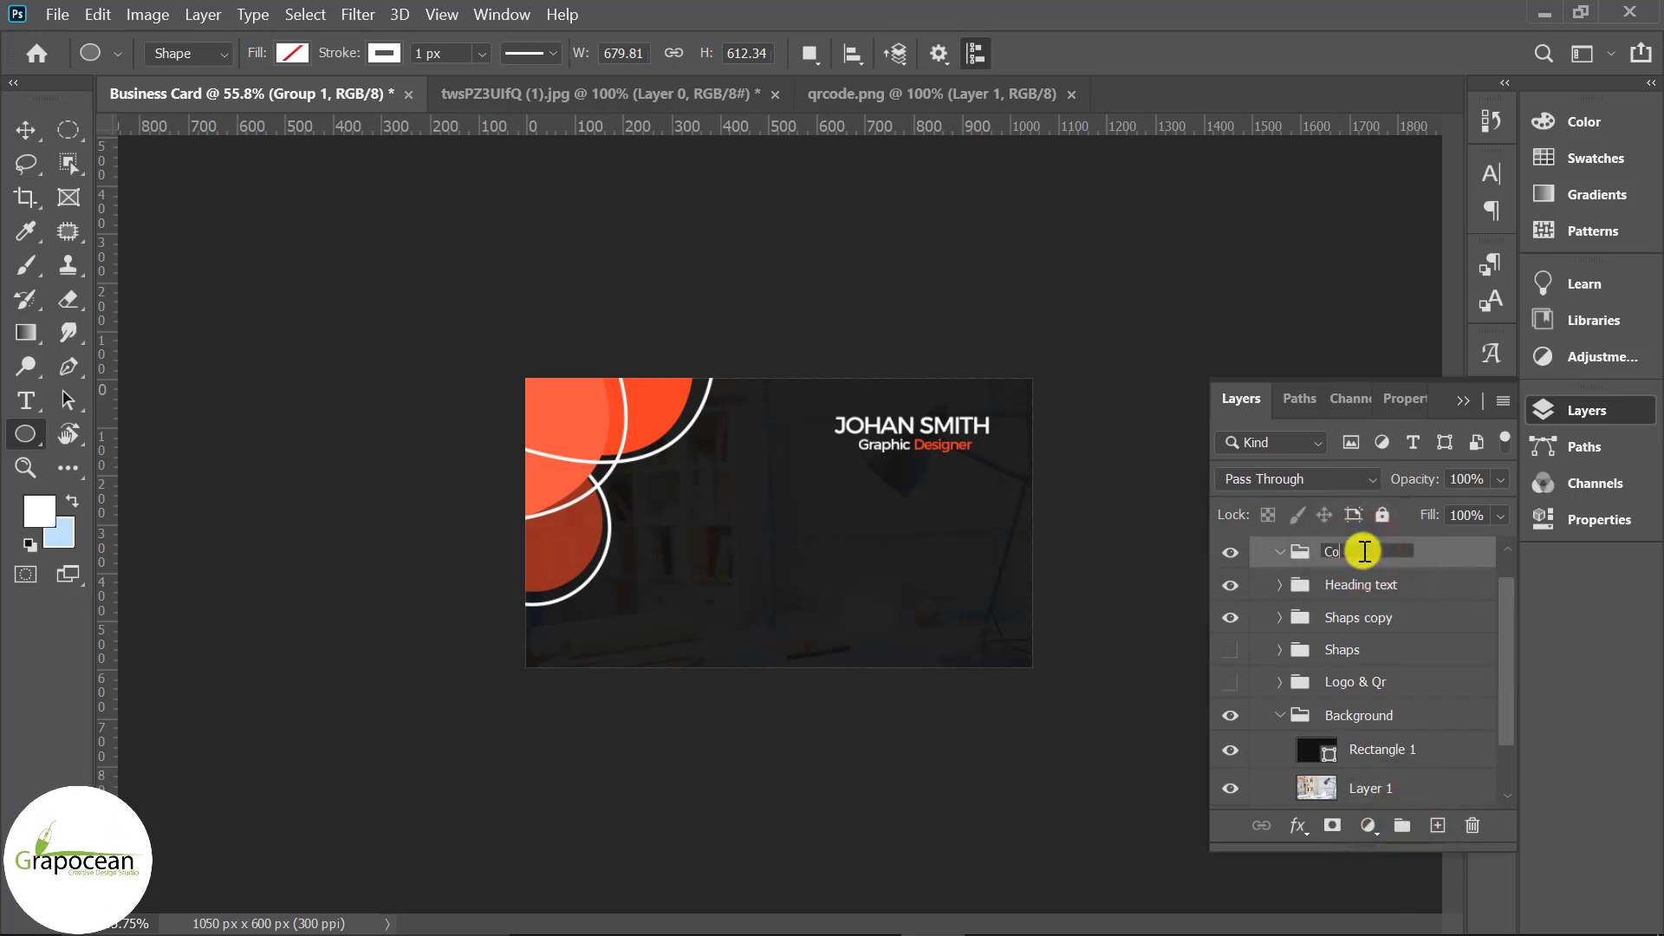
pyautogui.click(1284, 557)
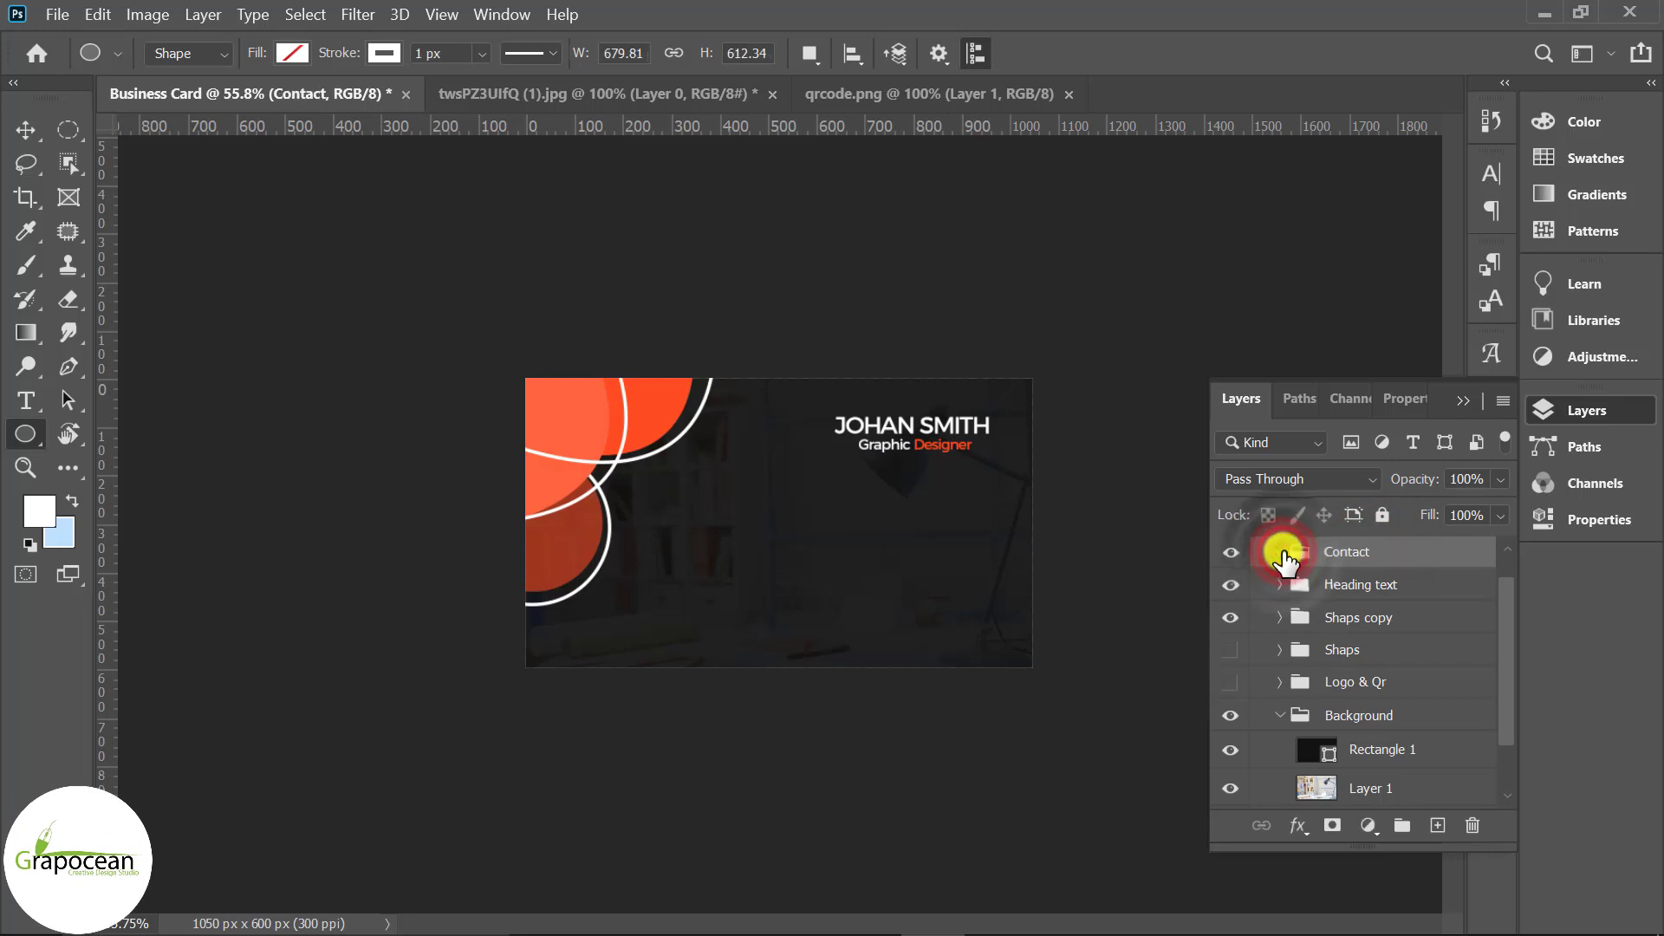
pyautogui.click(1442, 828)
# Drag a copy of the Graphic Designer line below the heading and select its text.
pyautogui.press('v')
pyautogui.hotkey('ctrl', '+')
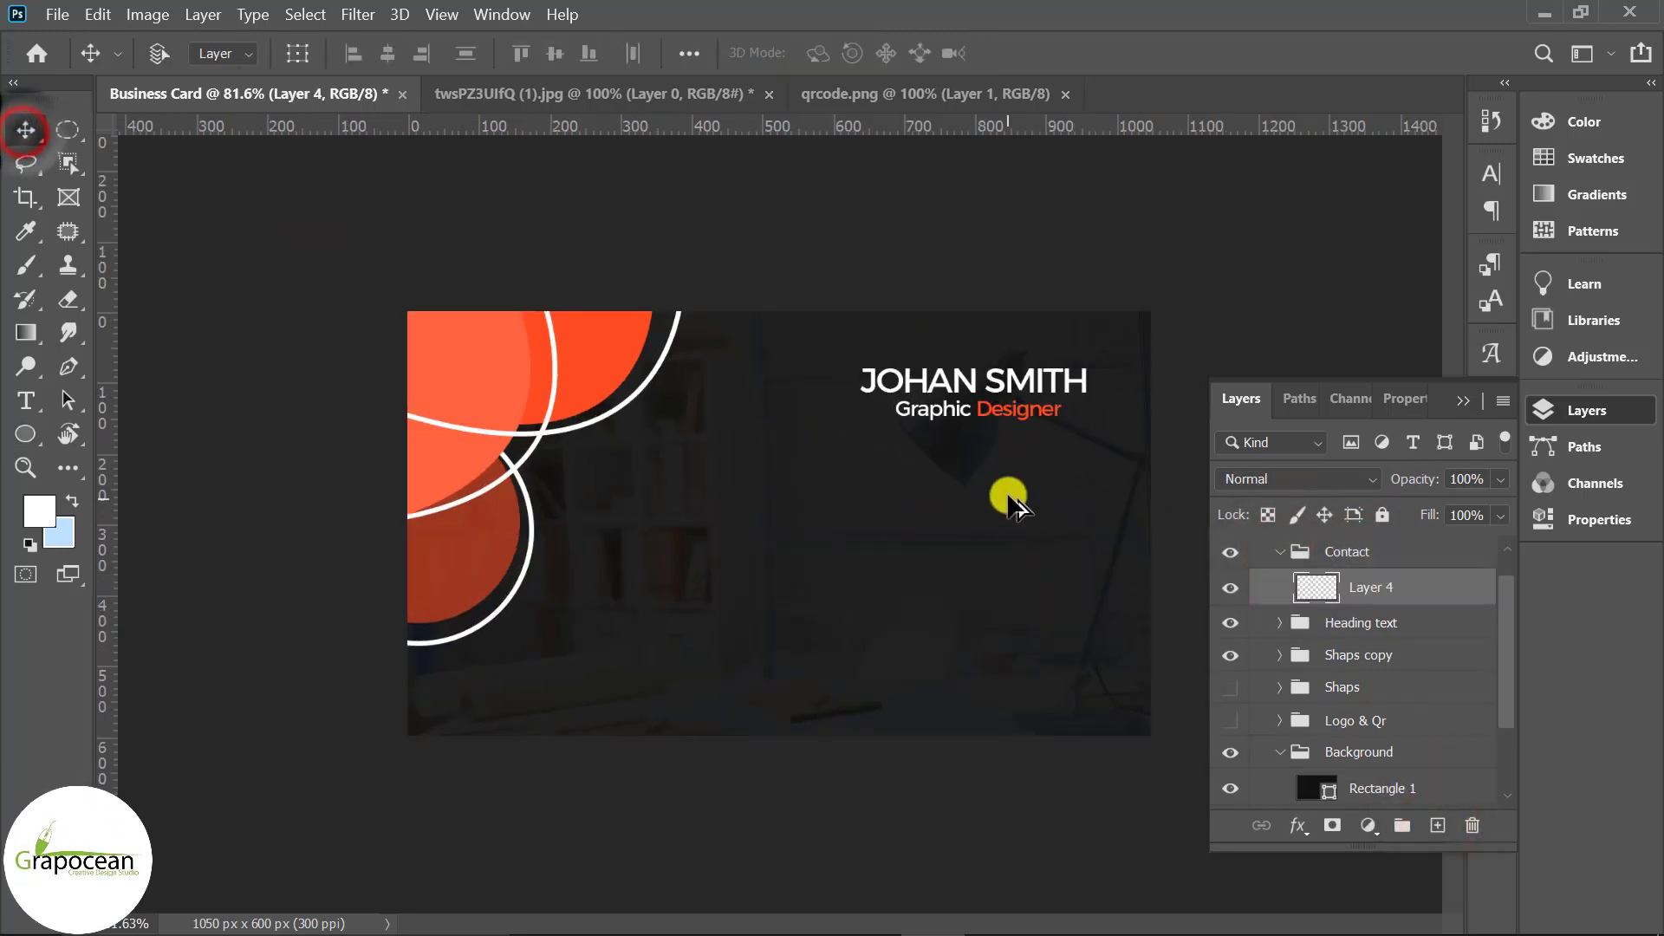
pyautogui.hotkey('ctrl', '+')
pyautogui.moveTo(996, 406); pyautogui.dragTo(967, 507)
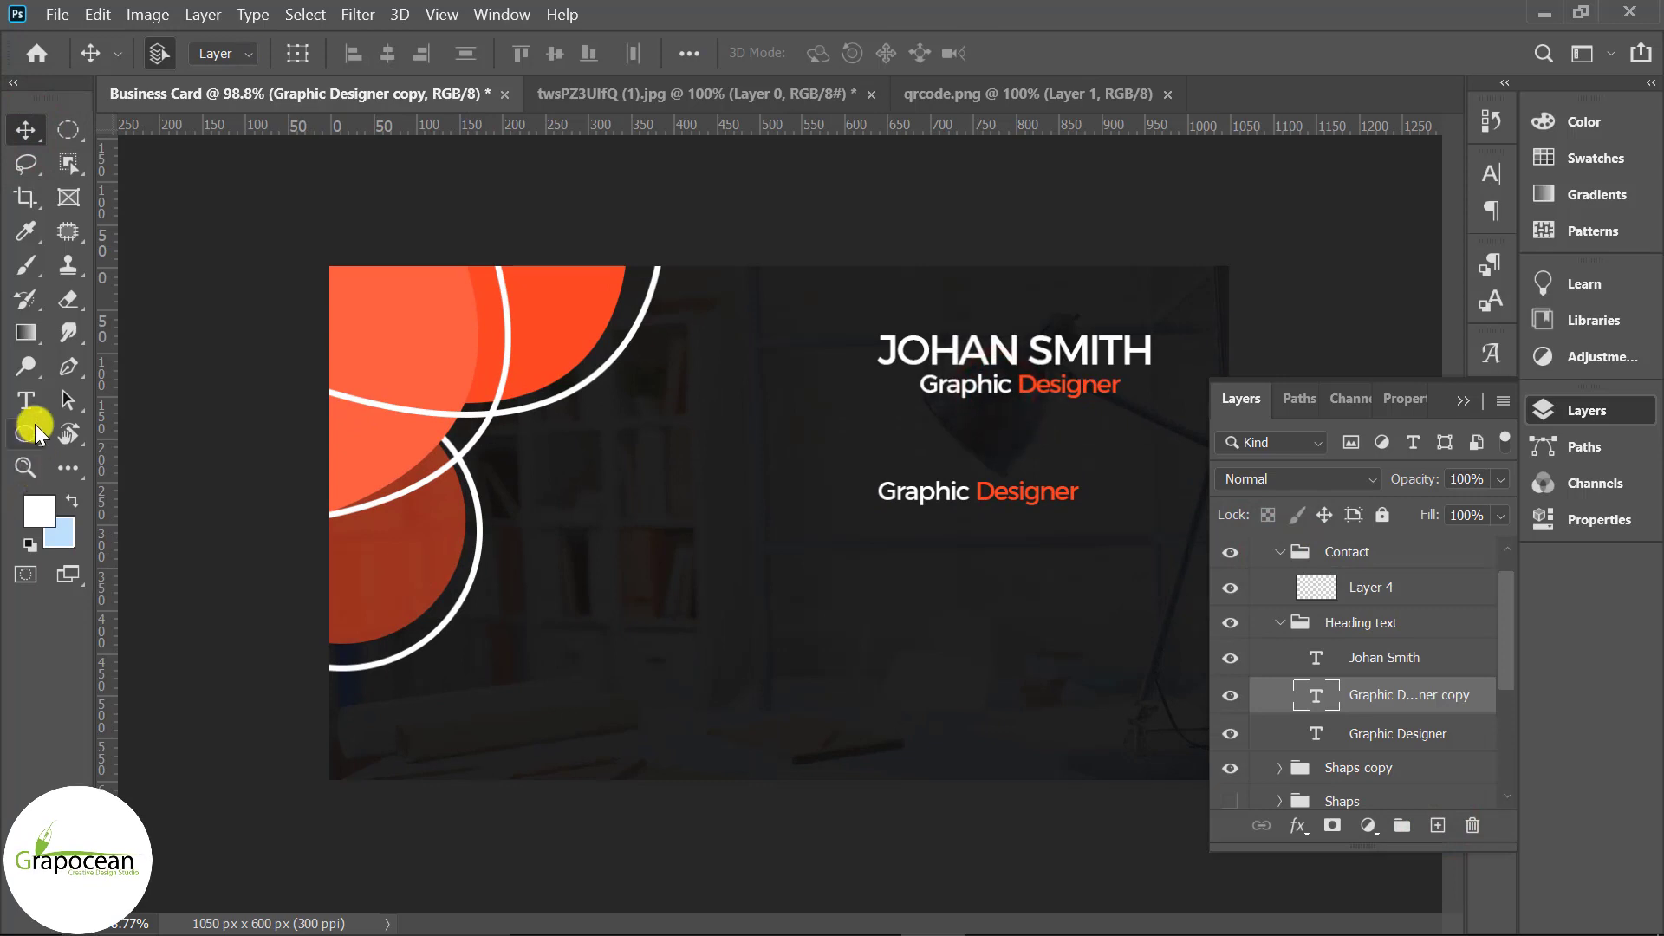
pyautogui.click(26, 400)
pyautogui.hotkey('ctrl', '-')
pyautogui.tripleClick(856, 501)
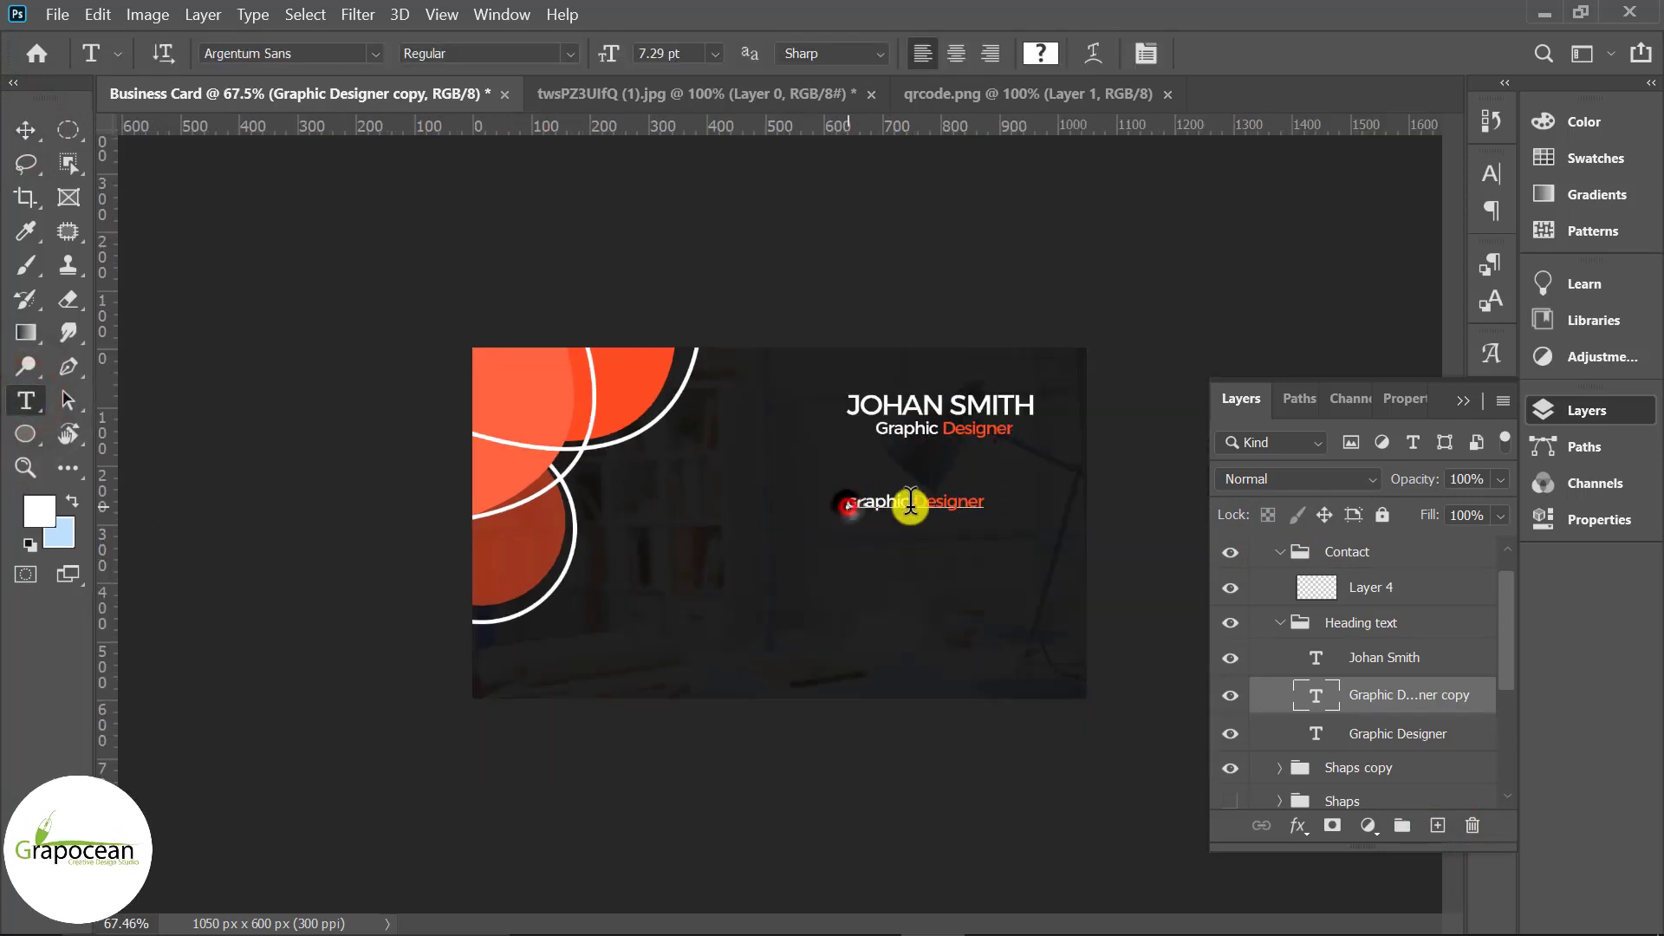
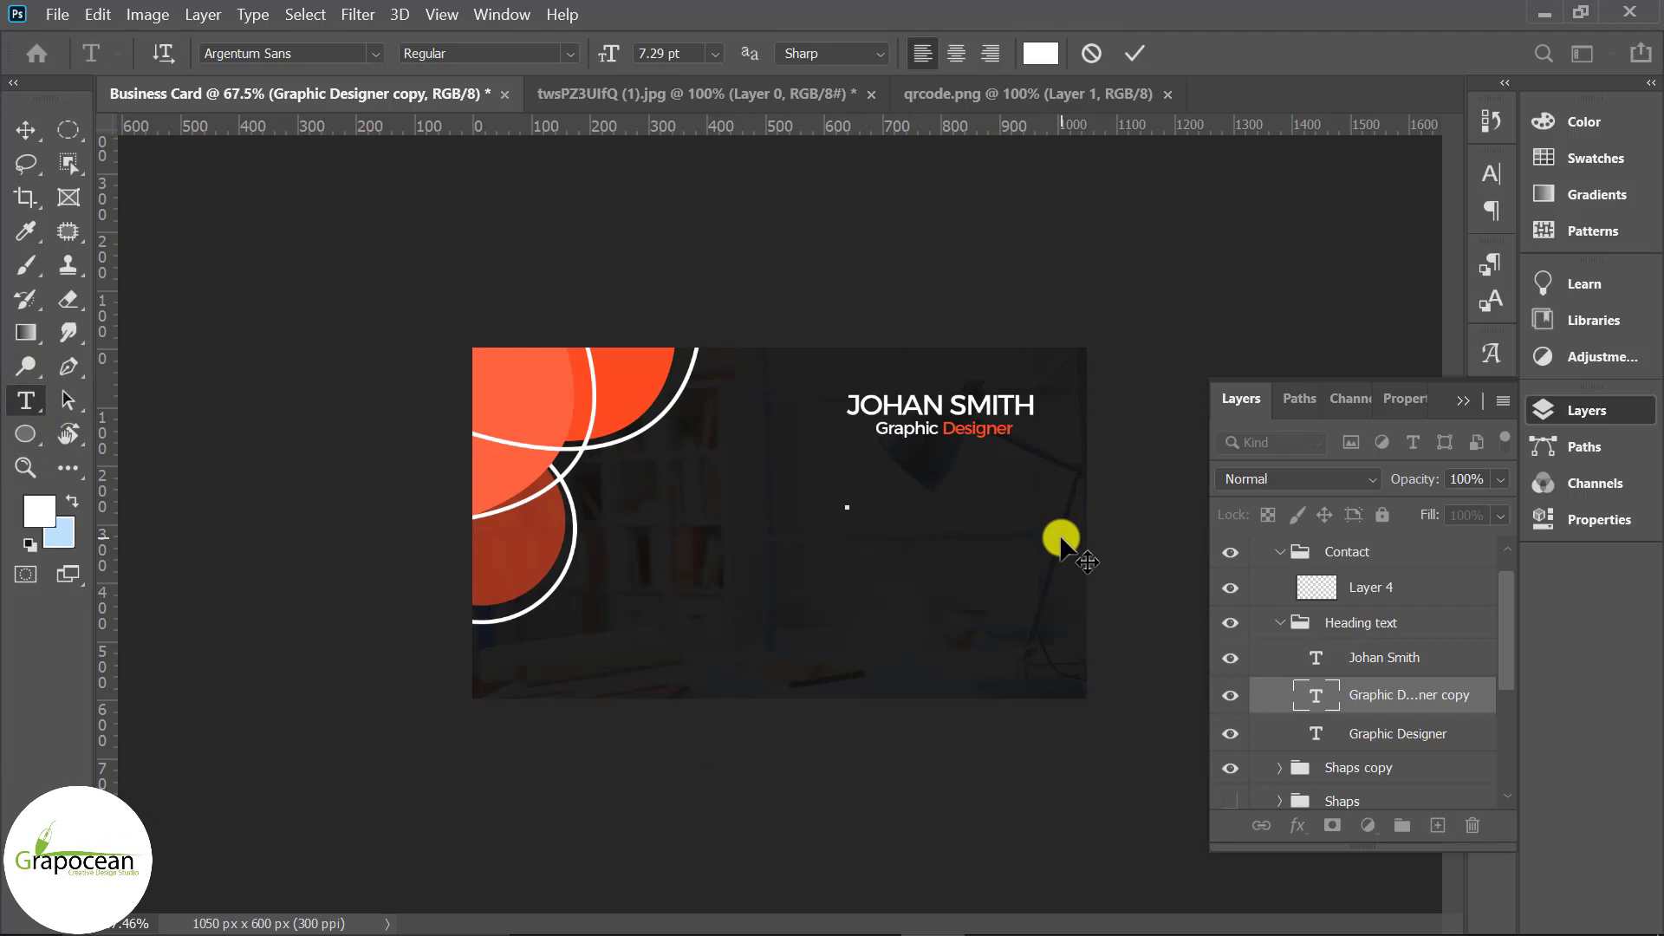
pyautogui.write('88 ')
pyautogui.write('1 ')
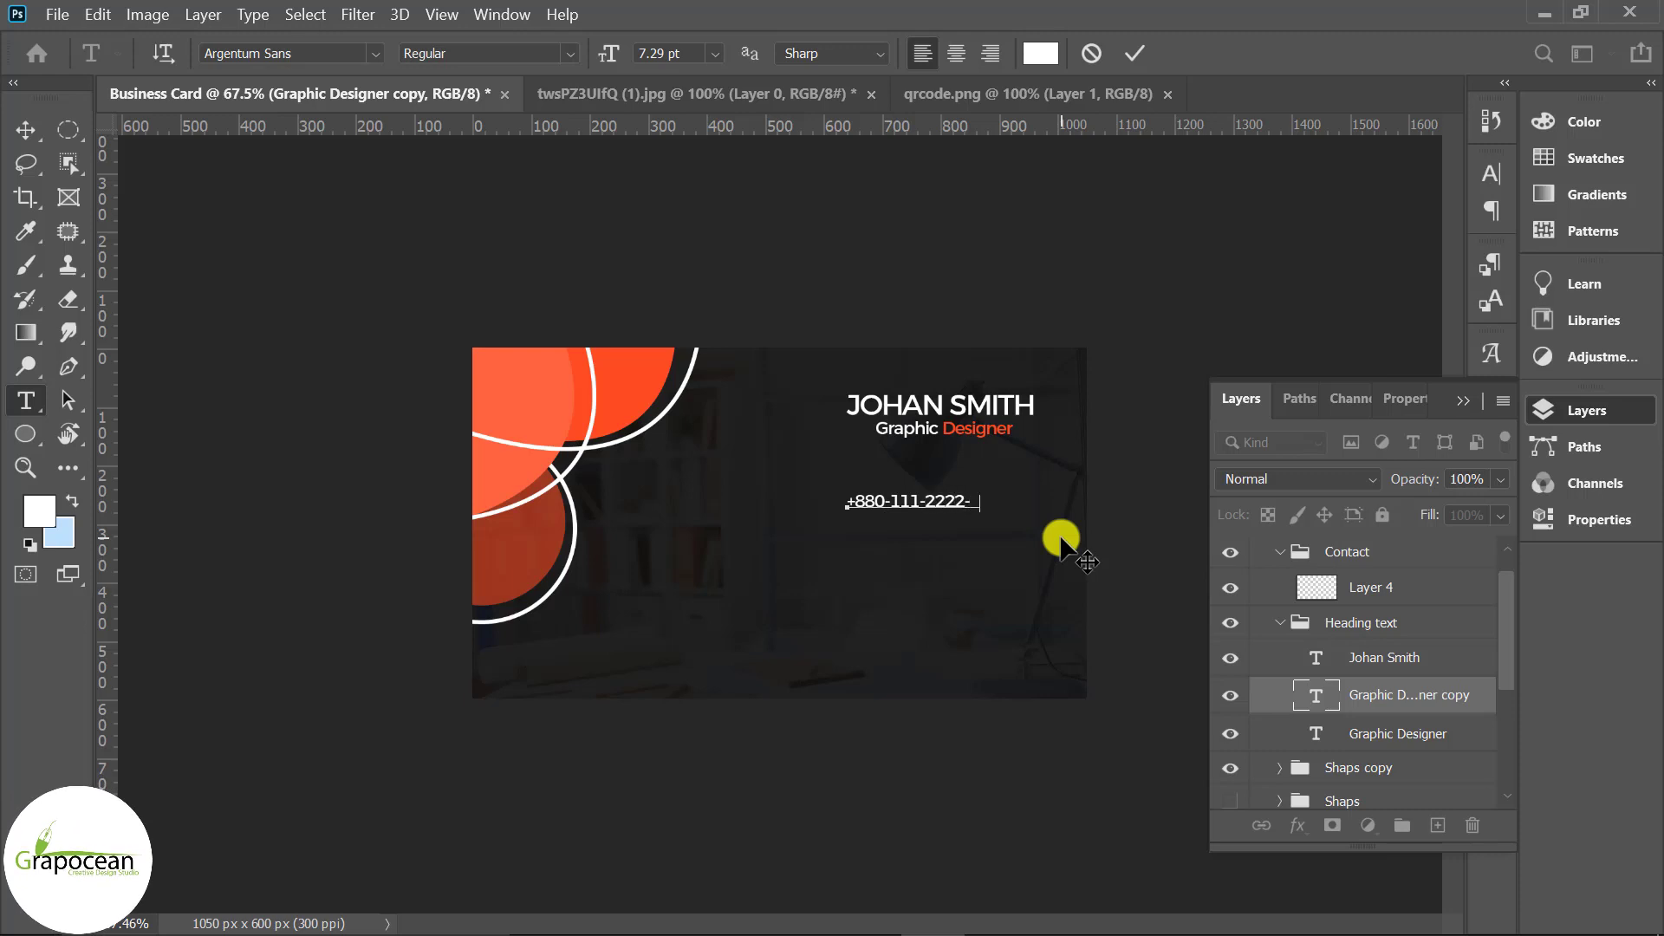
pyautogui.write('22')
pyautogui.write('333')
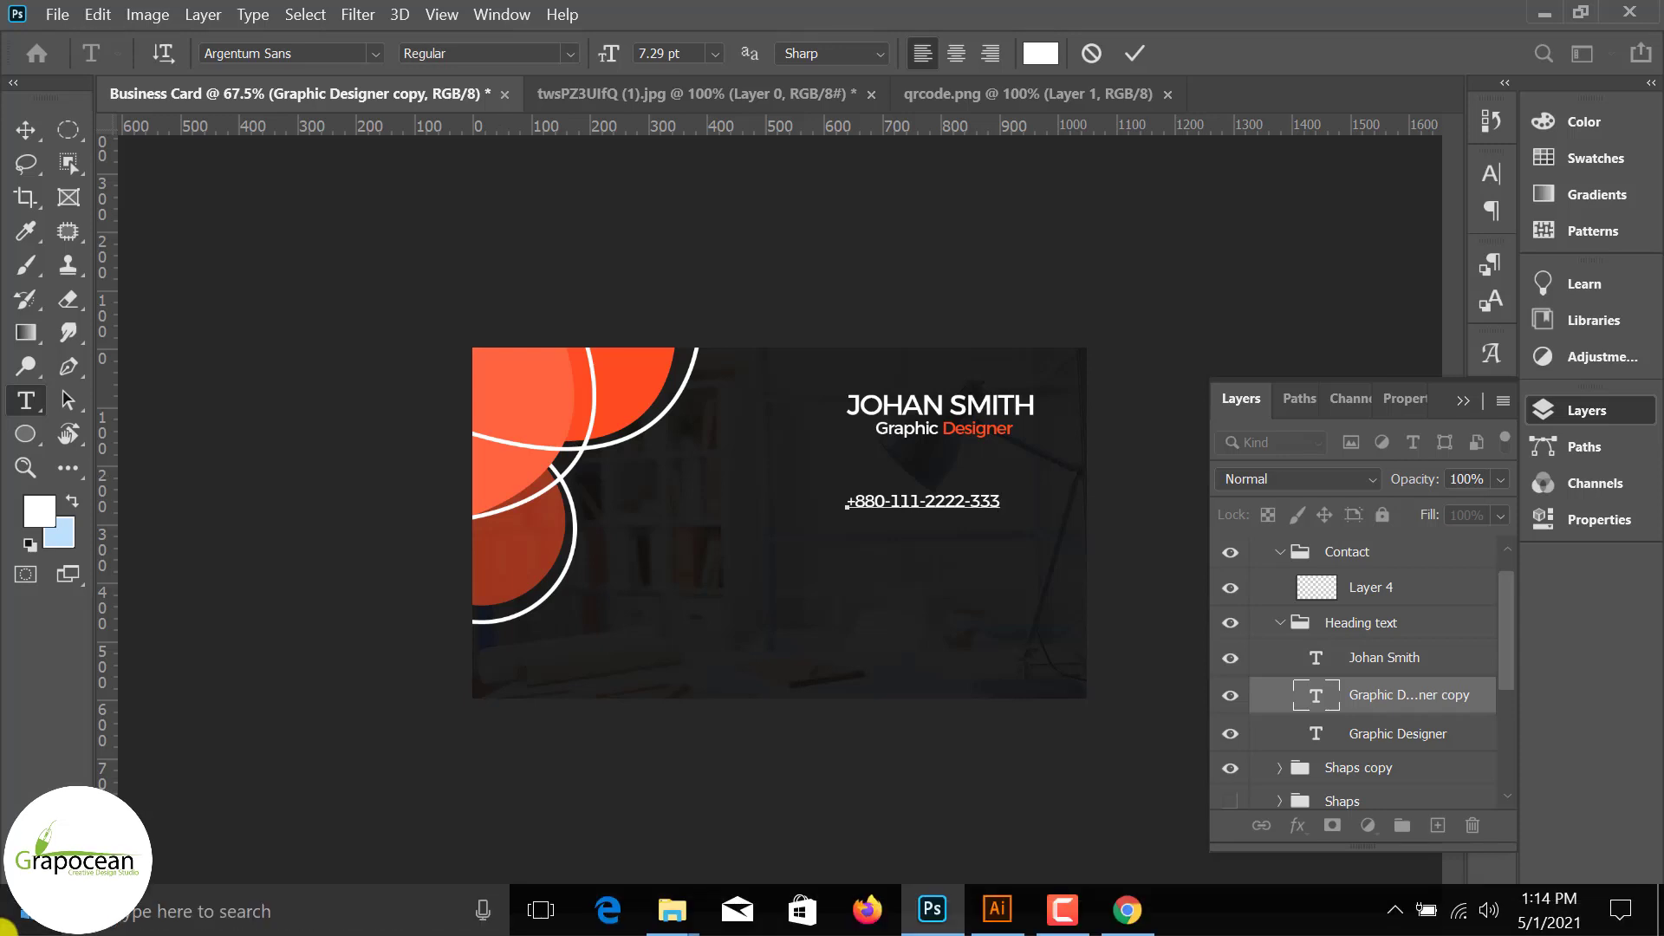
pyautogui.click(25, 130)
pyautogui.scroll(2, 997, 520)
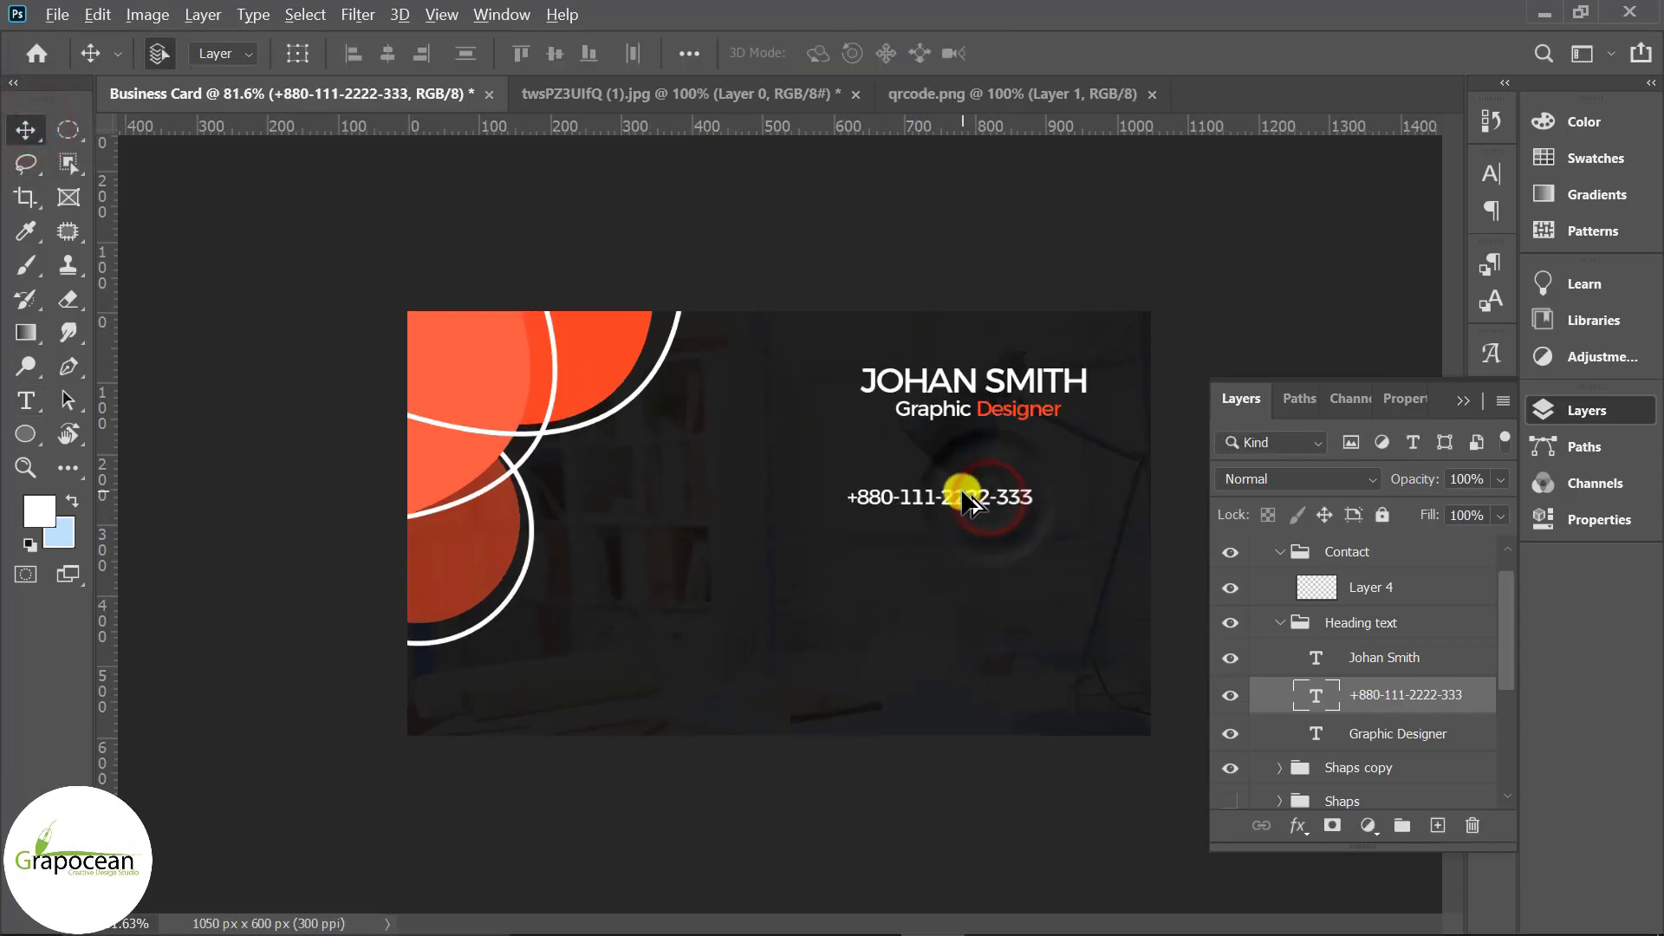
pyautogui.moveTo(965, 495)
pyautogui.mouseDown()
pyautogui.moveTo(925, 496)
pyautogui.moveTo(924, 519)
pyautogui.mouseUp()
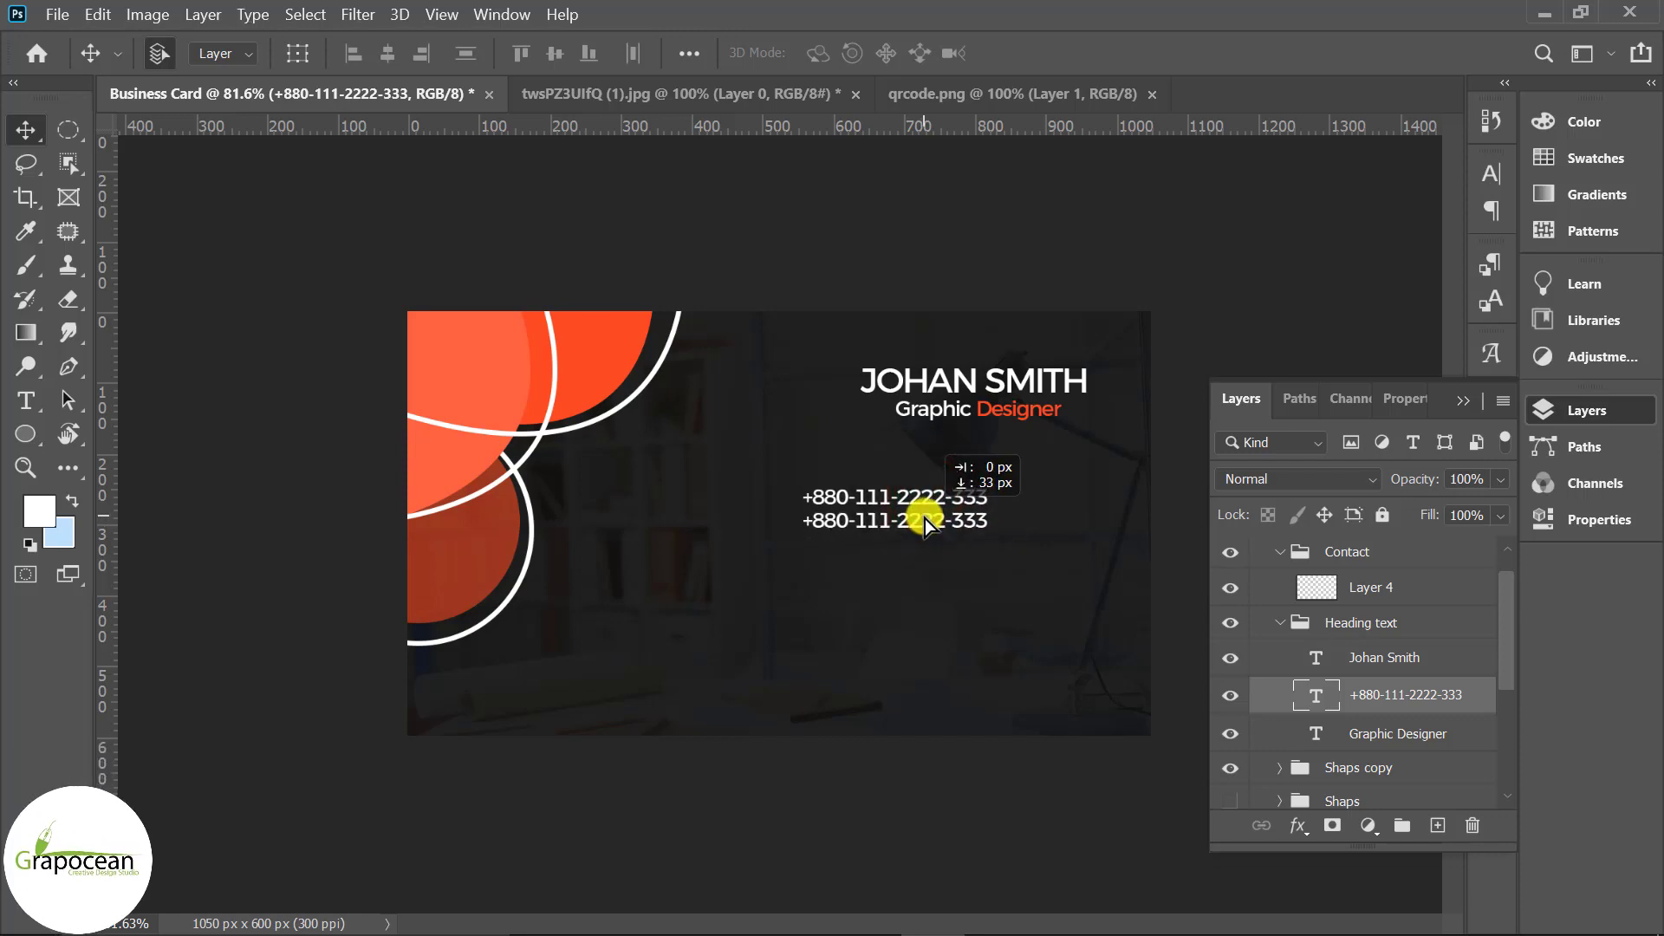
pyautogui.click(26, 433)
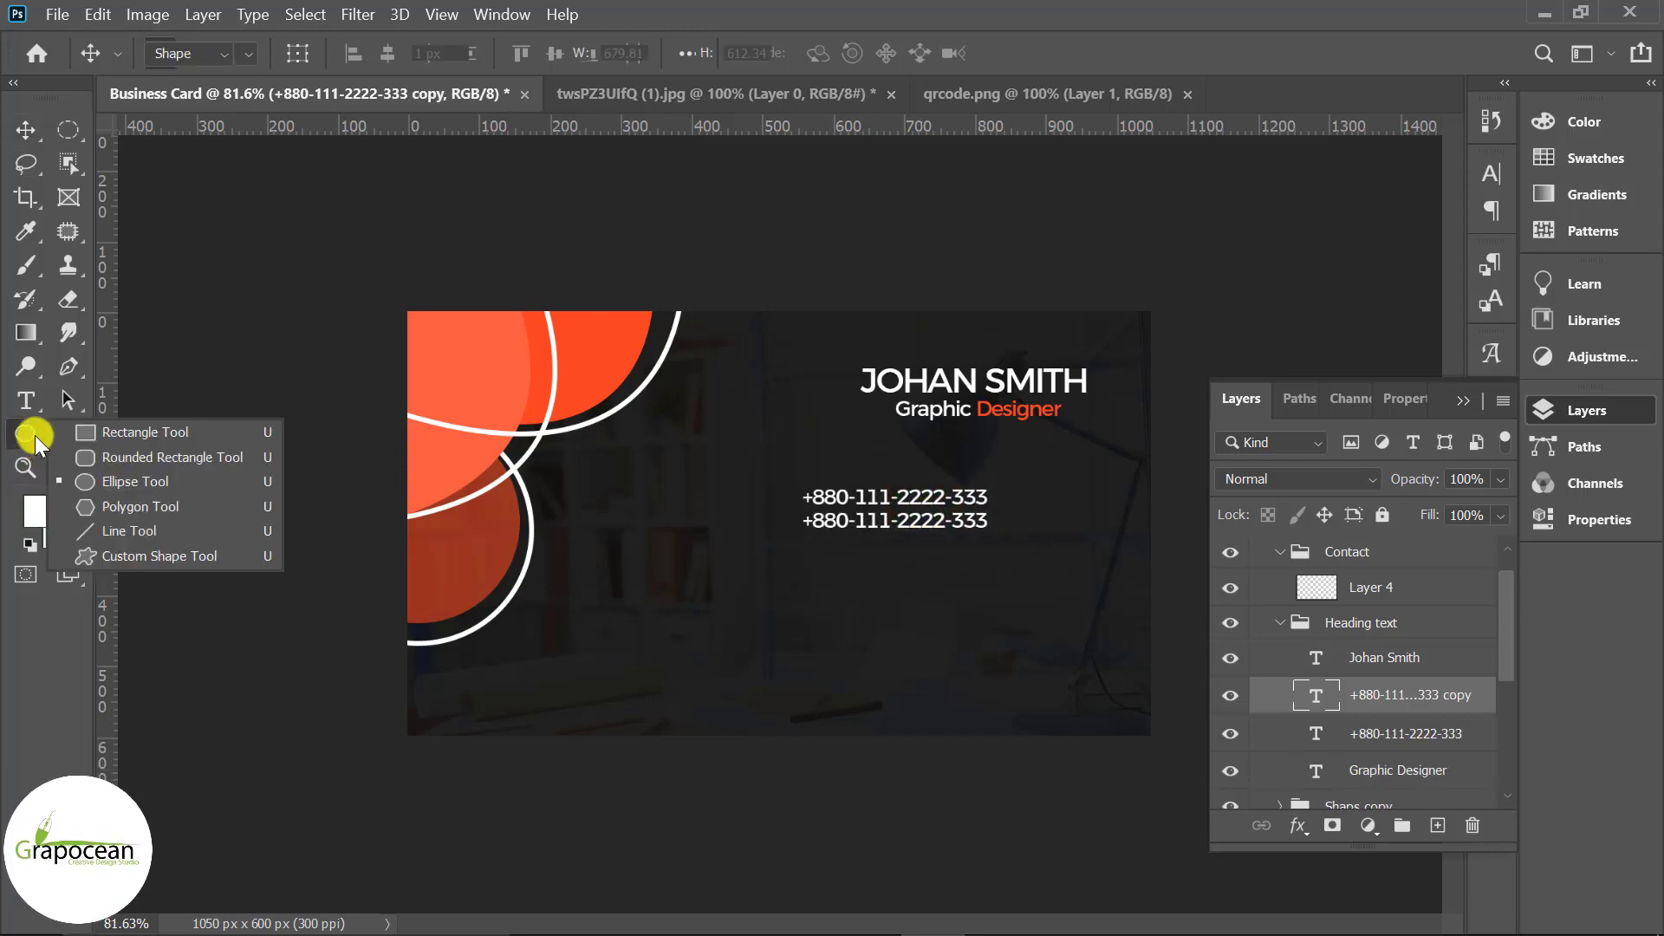
# Move both phone-number layers into the Contact group and delete the empty Layer 4.
pyautogui.click(152, 485)
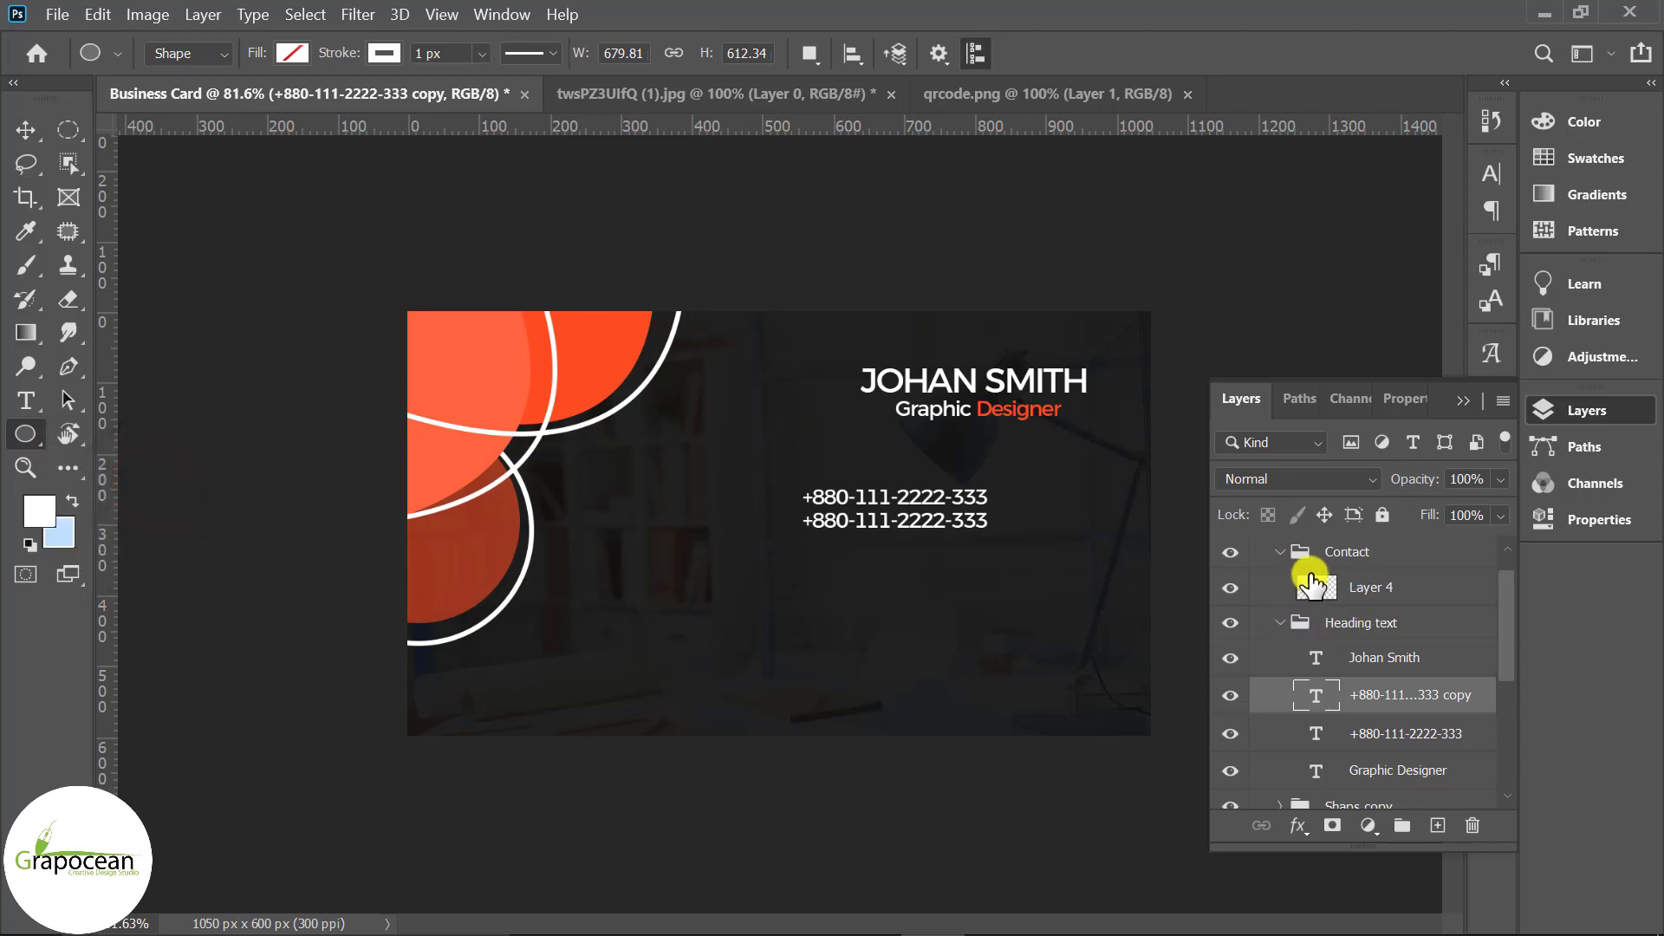
pyautogui.keyDown('shift'); pyautogui.click(1426, 735); pyautogui.keyUp('shift')
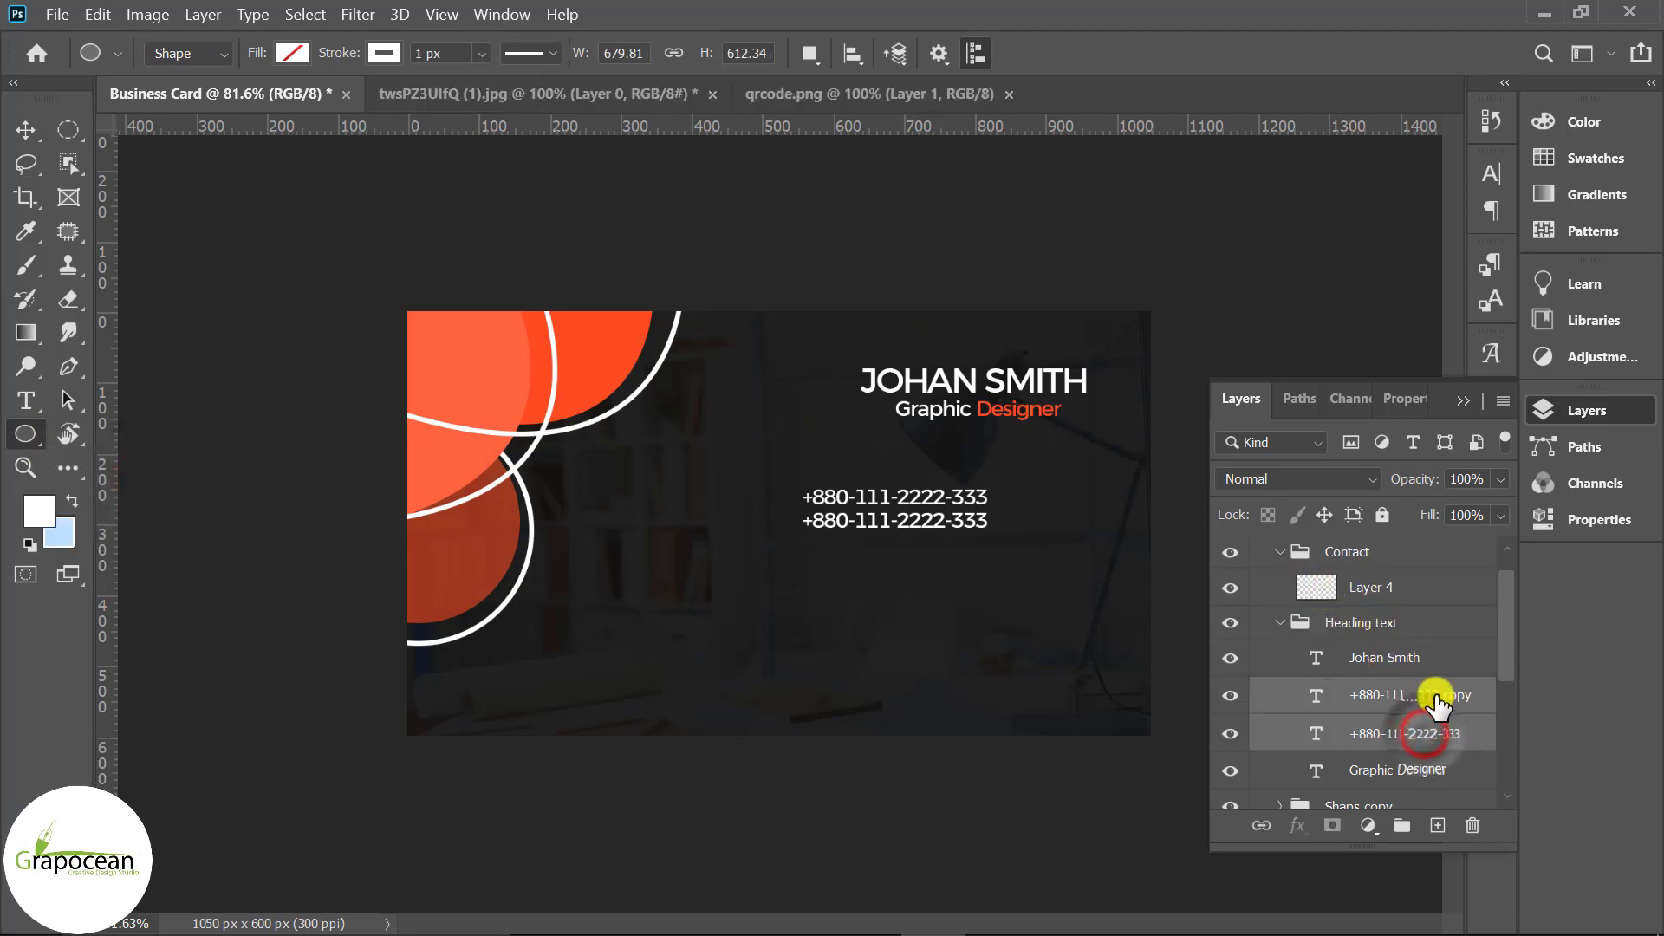
pyautogui.moveTo(1426, 735); pyautogui.dragTo(1388, 587)
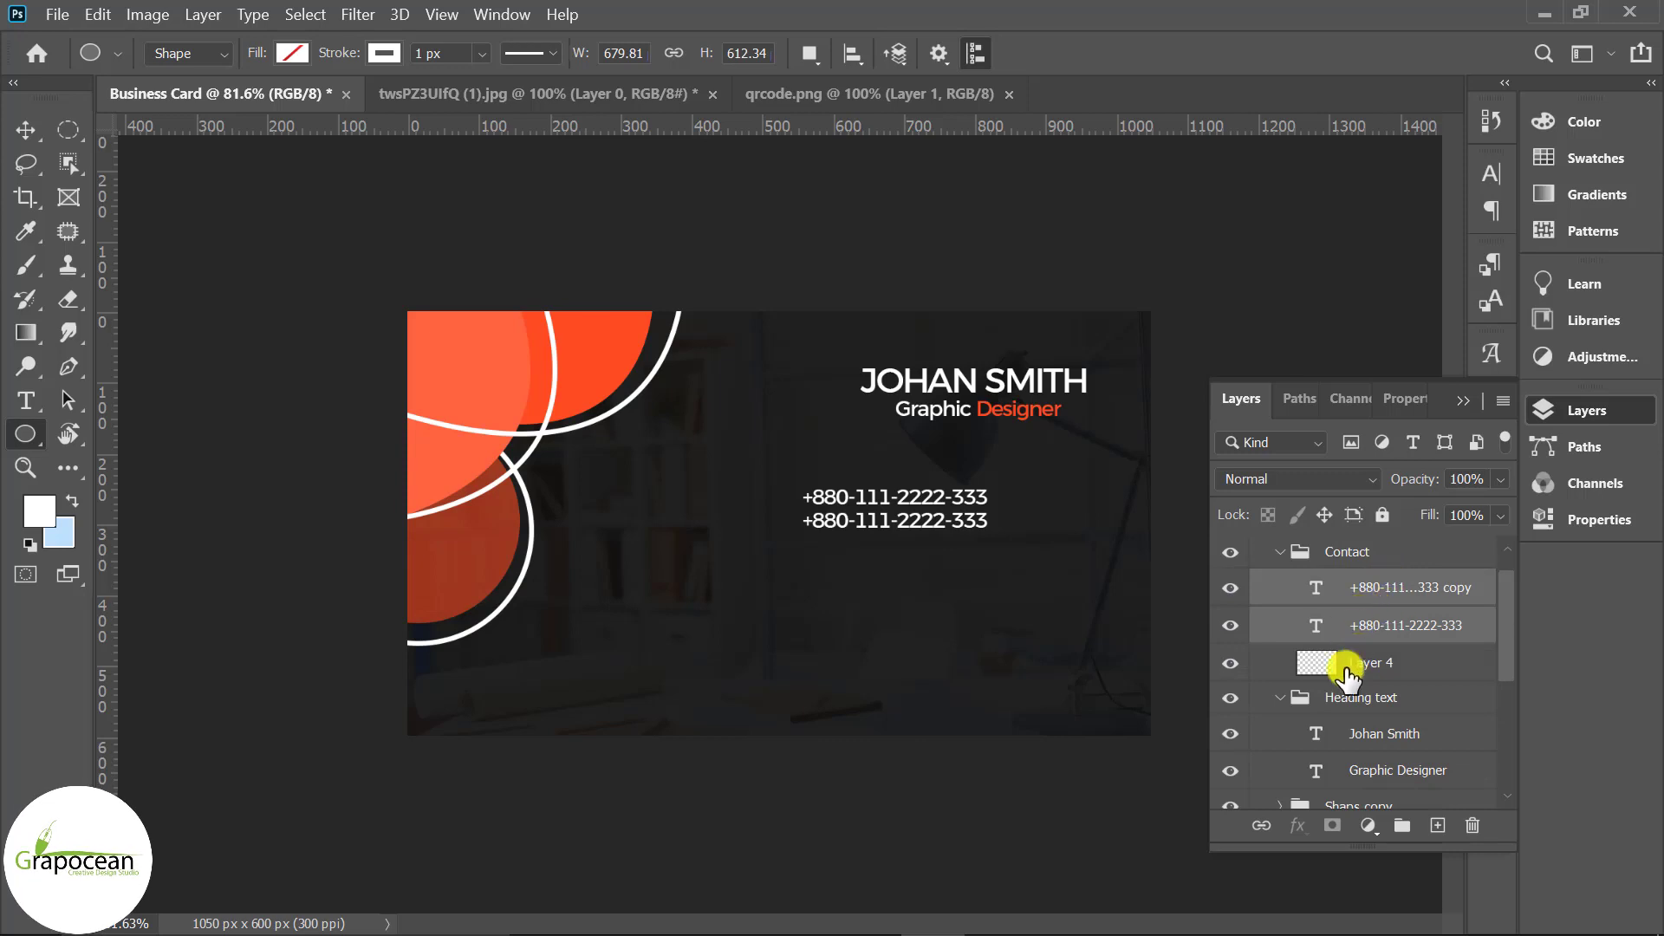
pyautogui.click(1285, 667)
pyautogui.press('Delete')
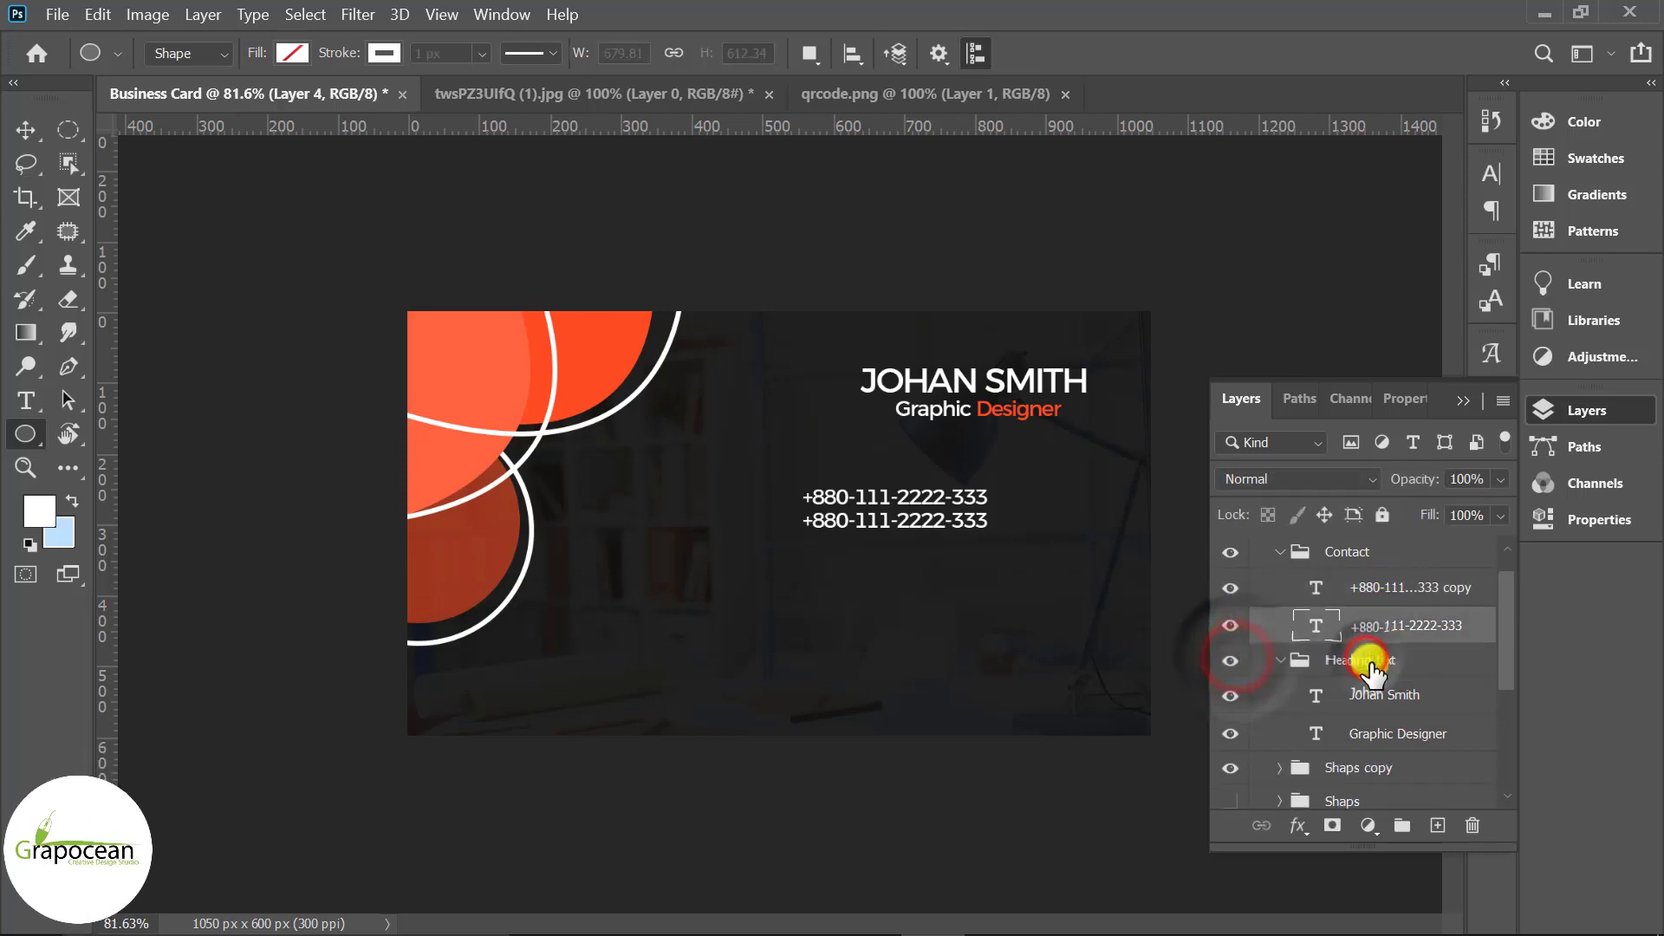
# Create a new layer group named Icons above the Contact group.
pyautogui.click(1288, 555)
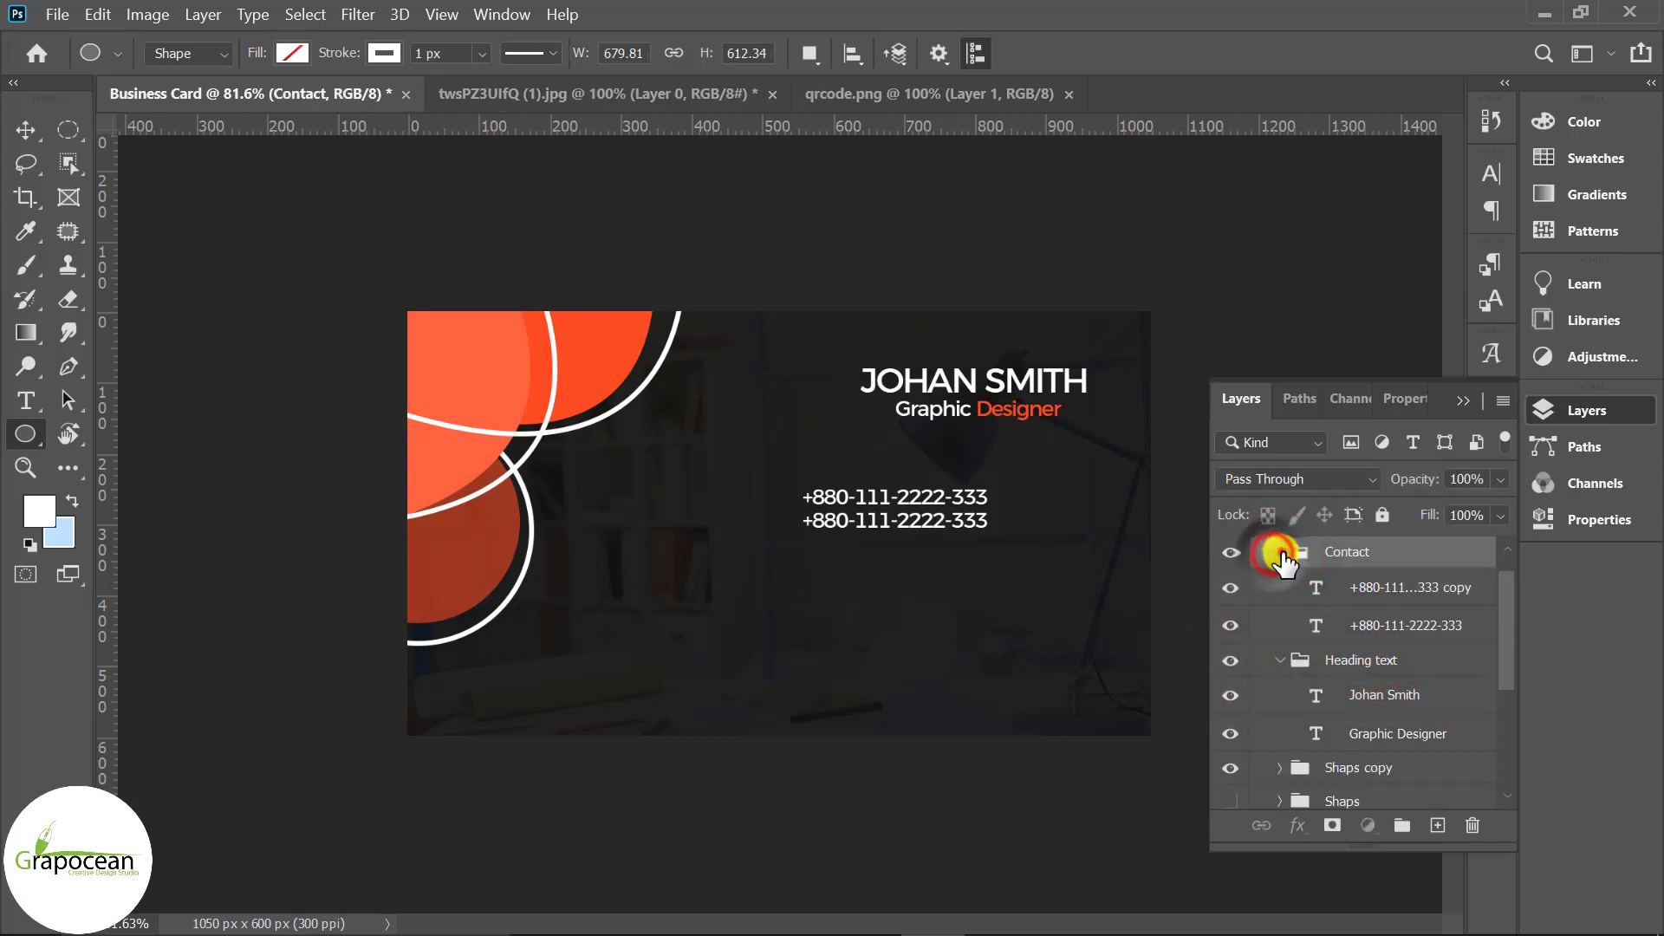
pyautogui.click(1232, 553)
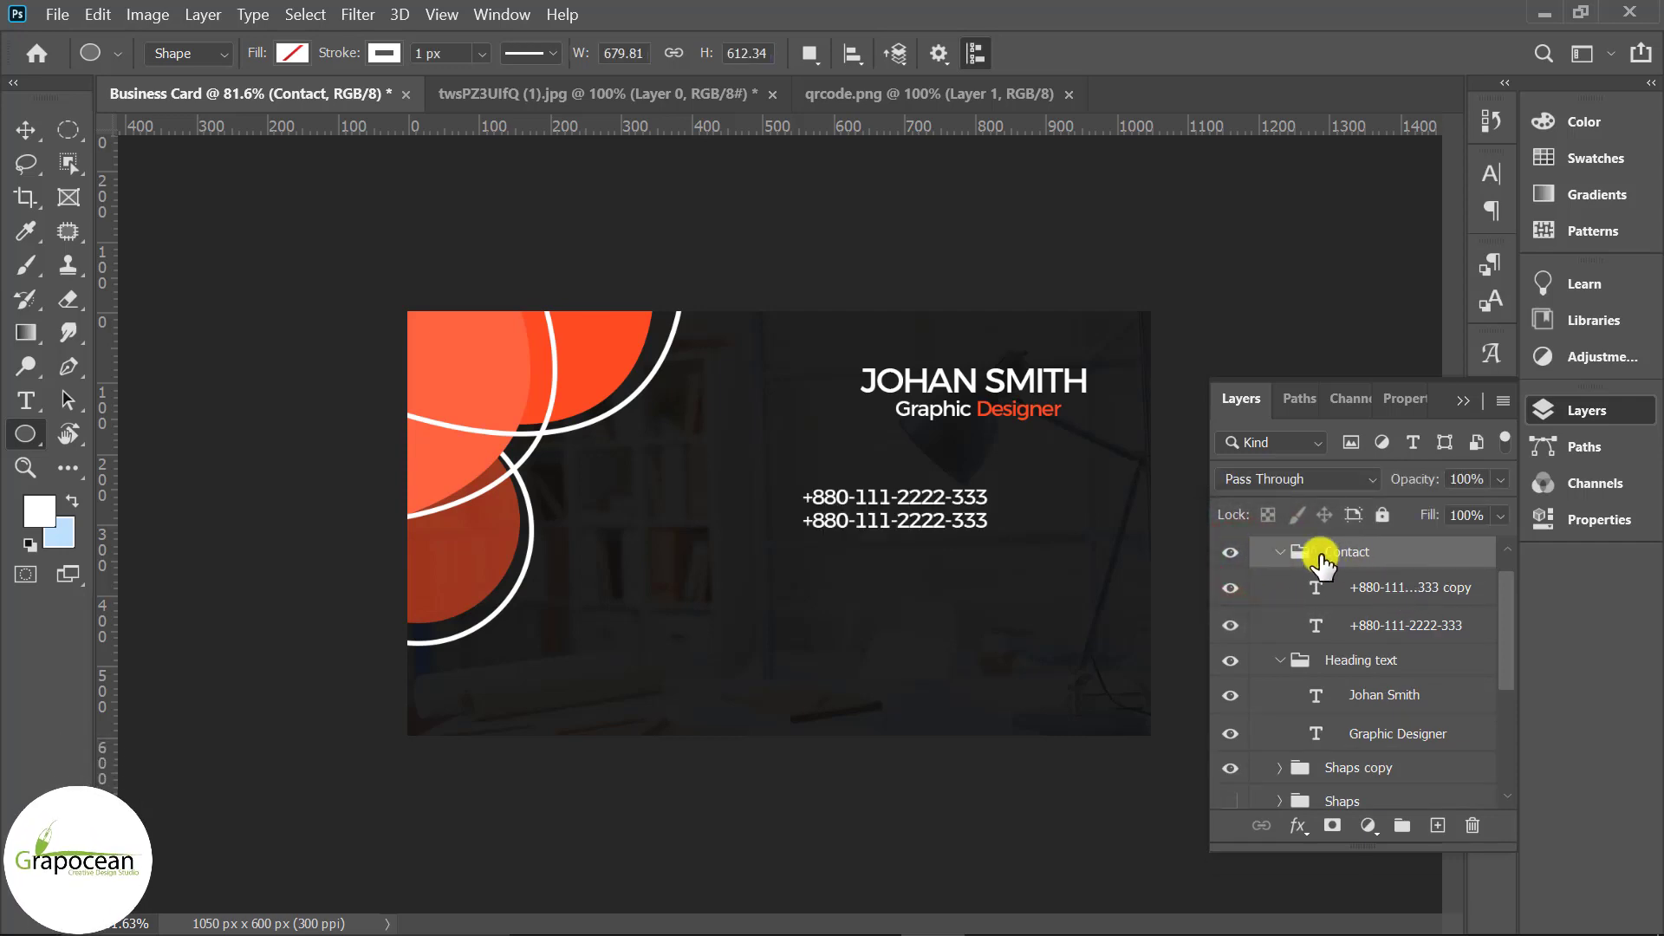
pyautogui.click(1403, 825)
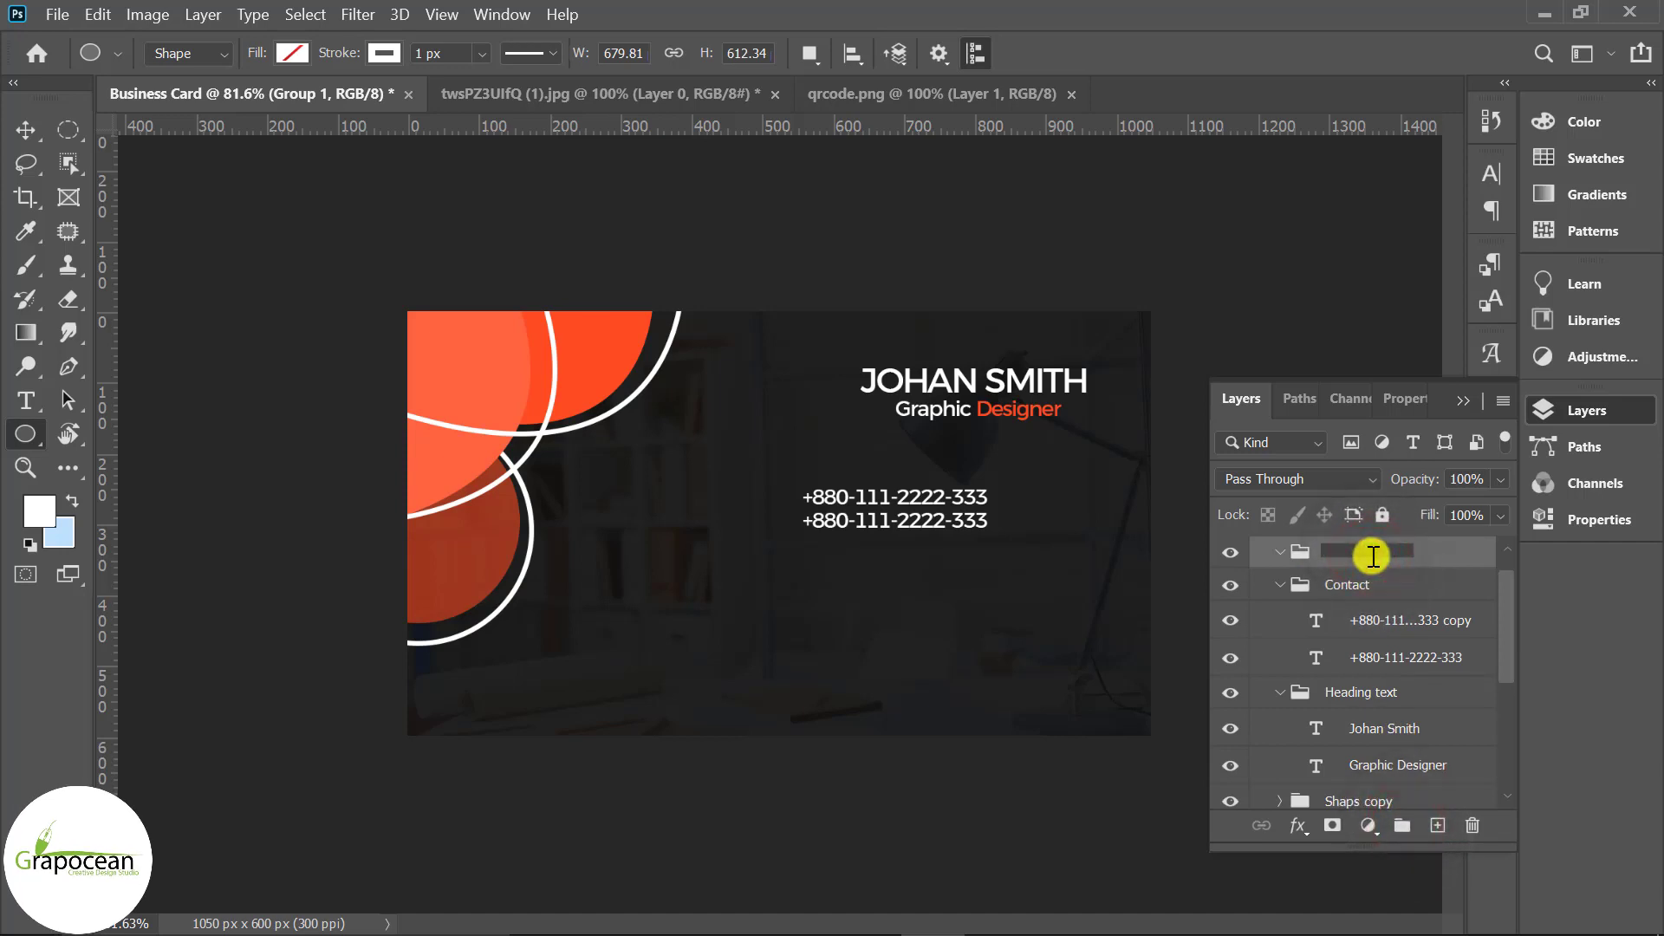
pyautogui.write('Icons')
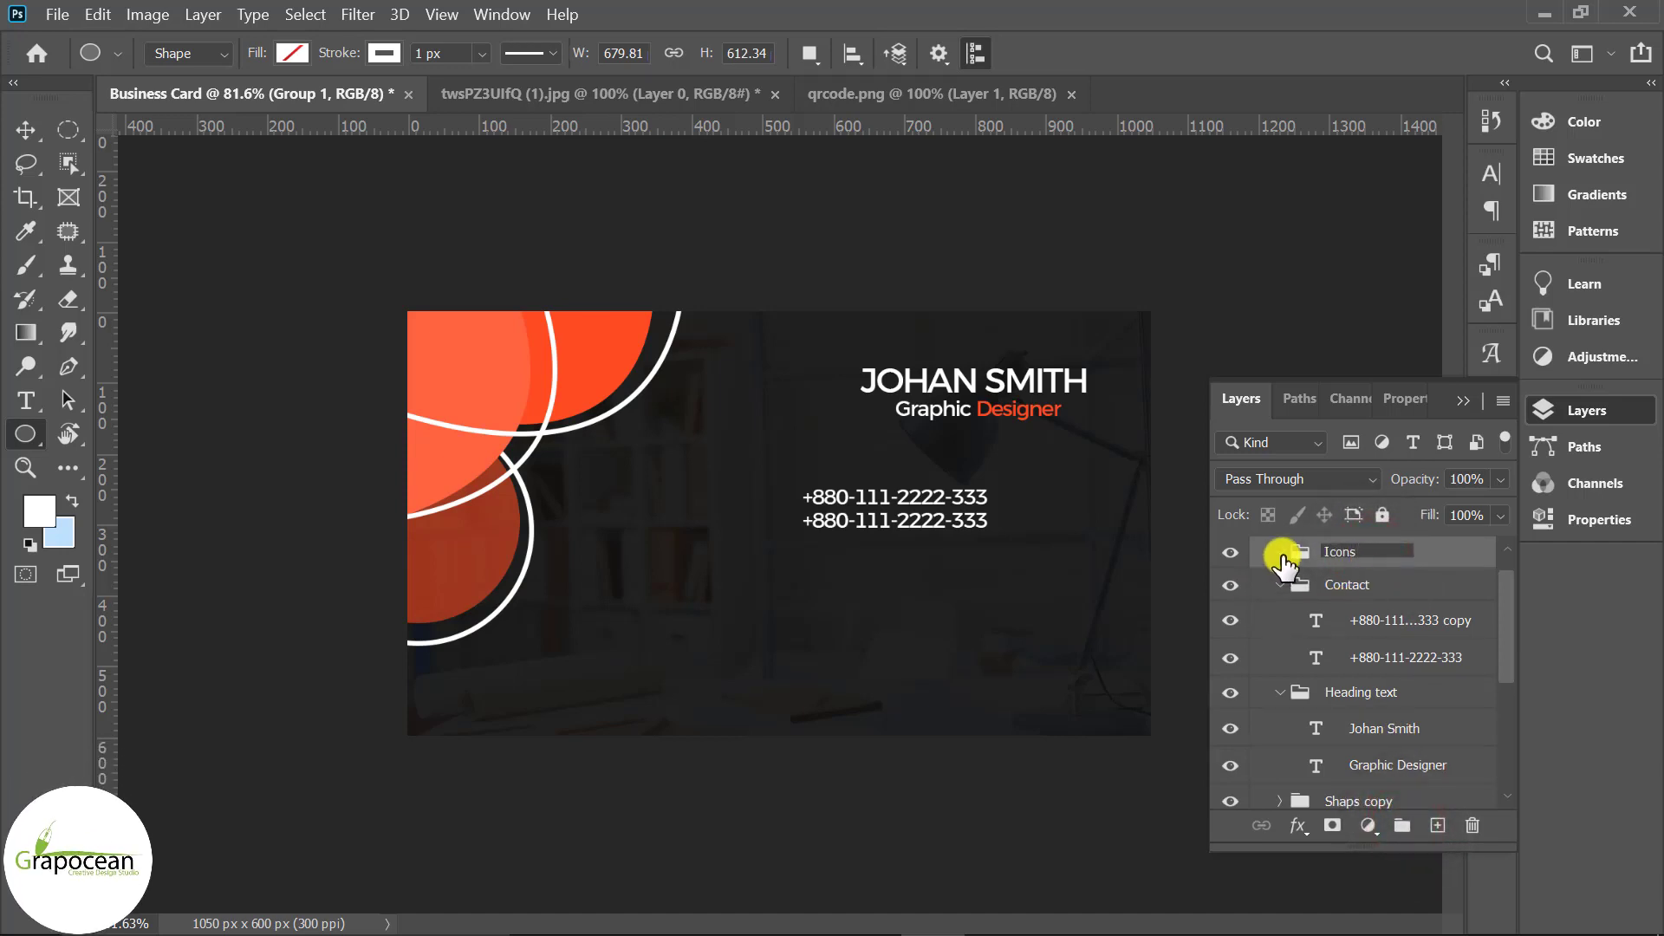
pyautogui.click(1283, 564)
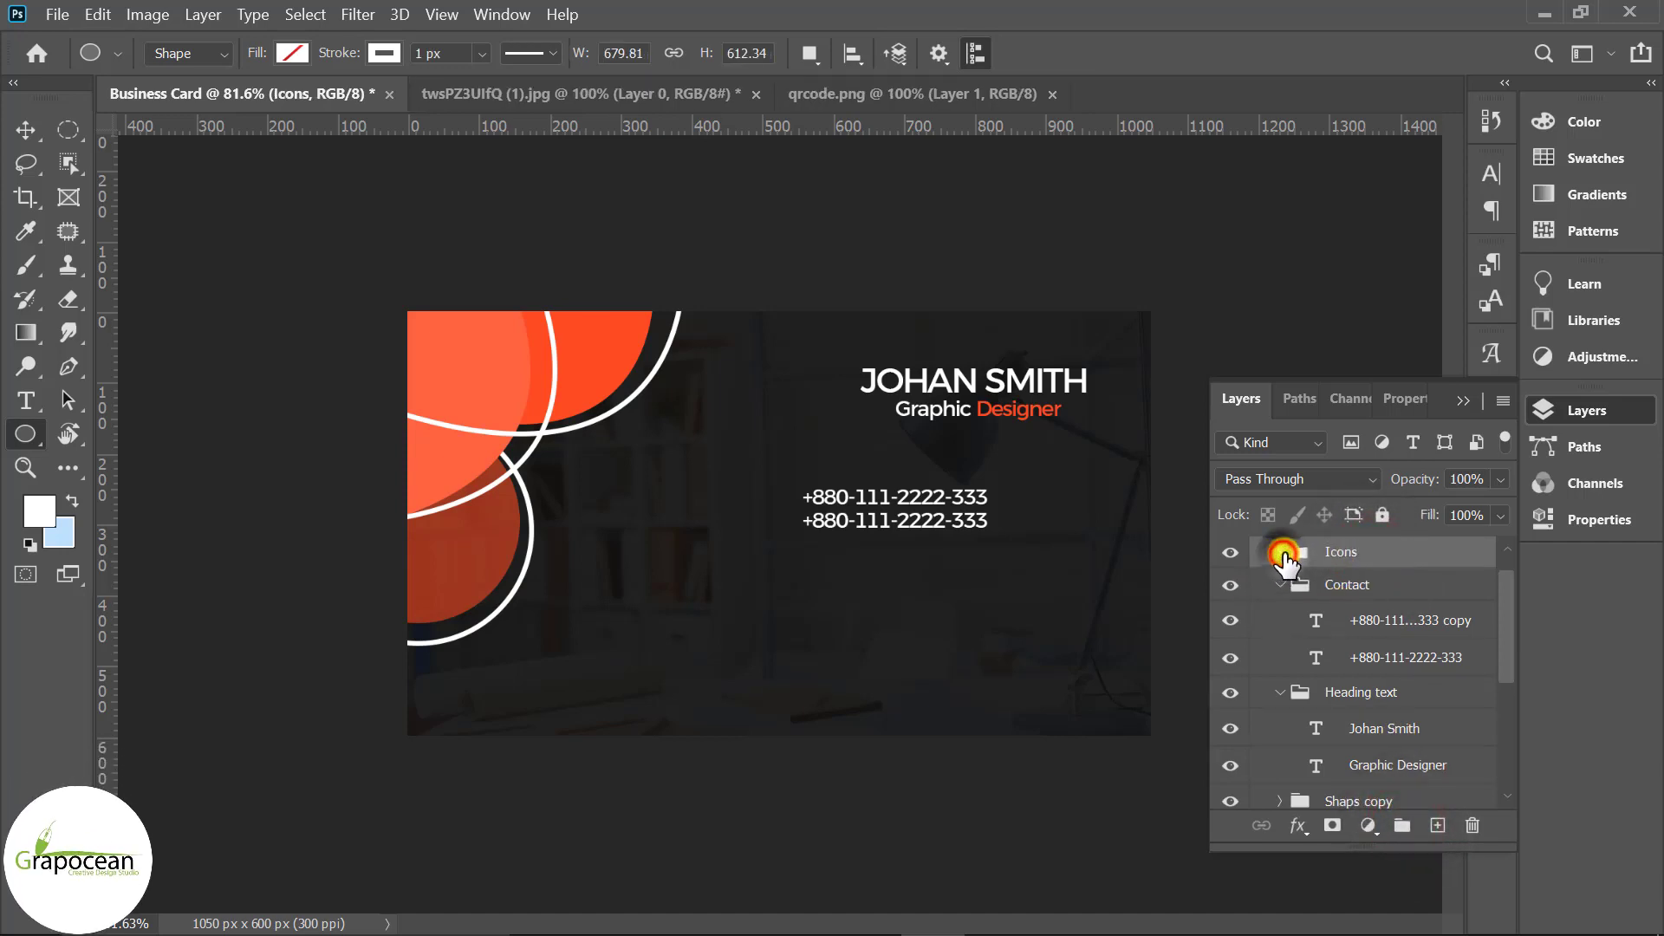
pyautogui.rightClick(11, 438)
# Draw a circle beside the first phone number with no outline and orange fill.
pyautogui.click(112, 474)
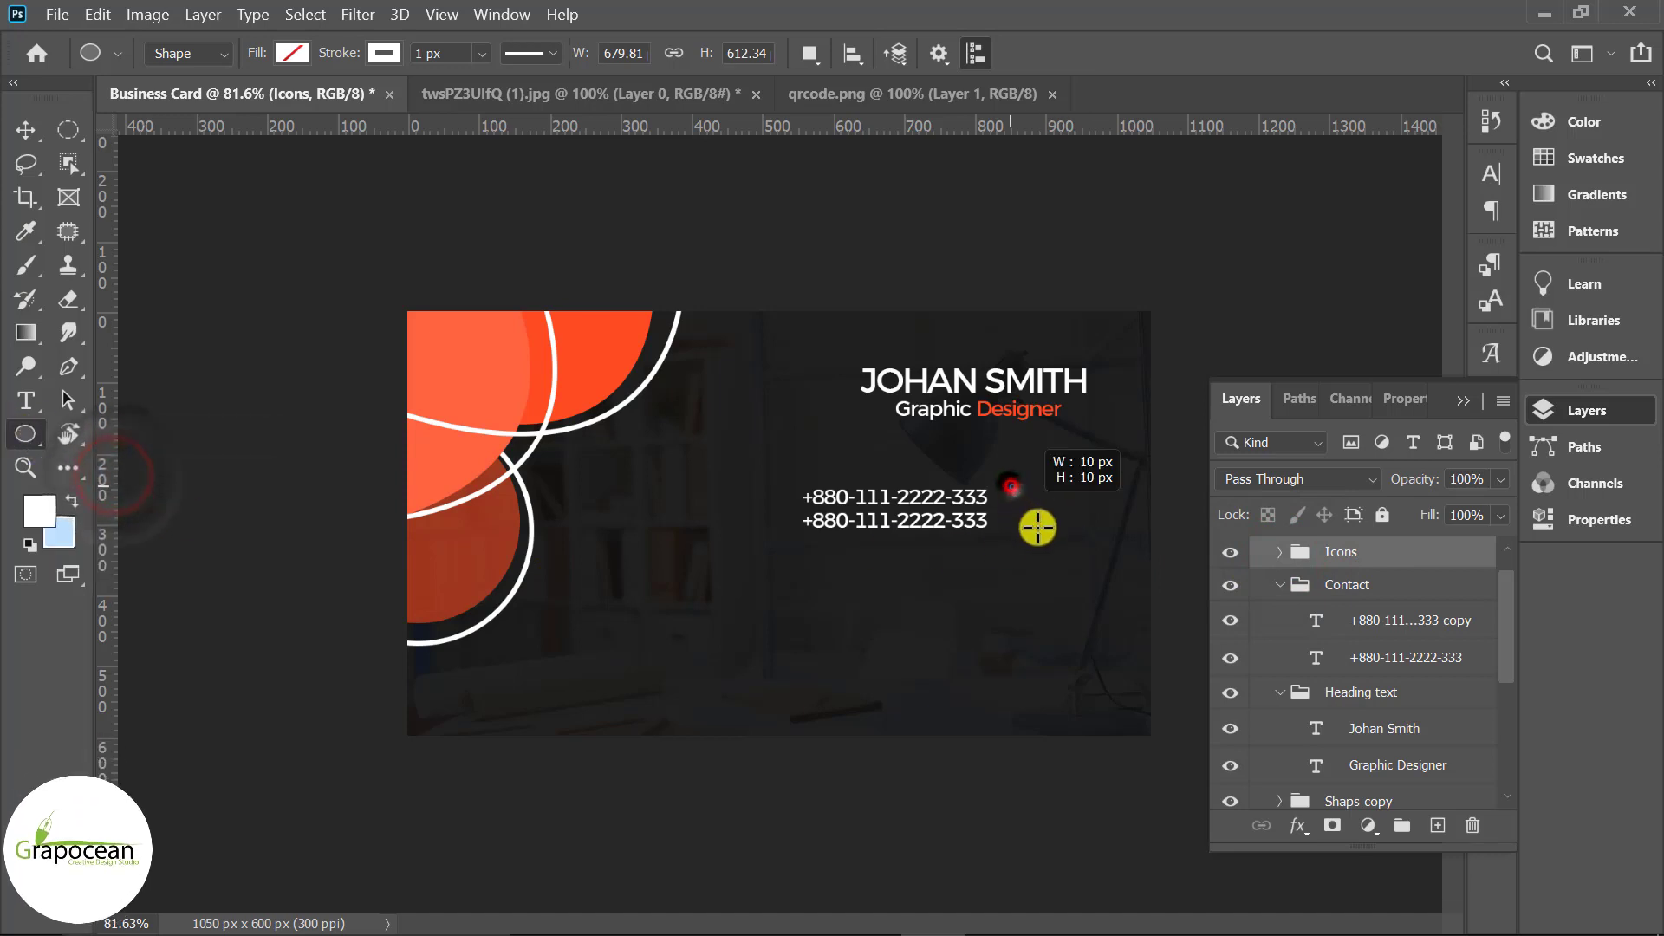
pyautogui.moveTo(1037, 527); pyautogui.dragTo(1057, 544)
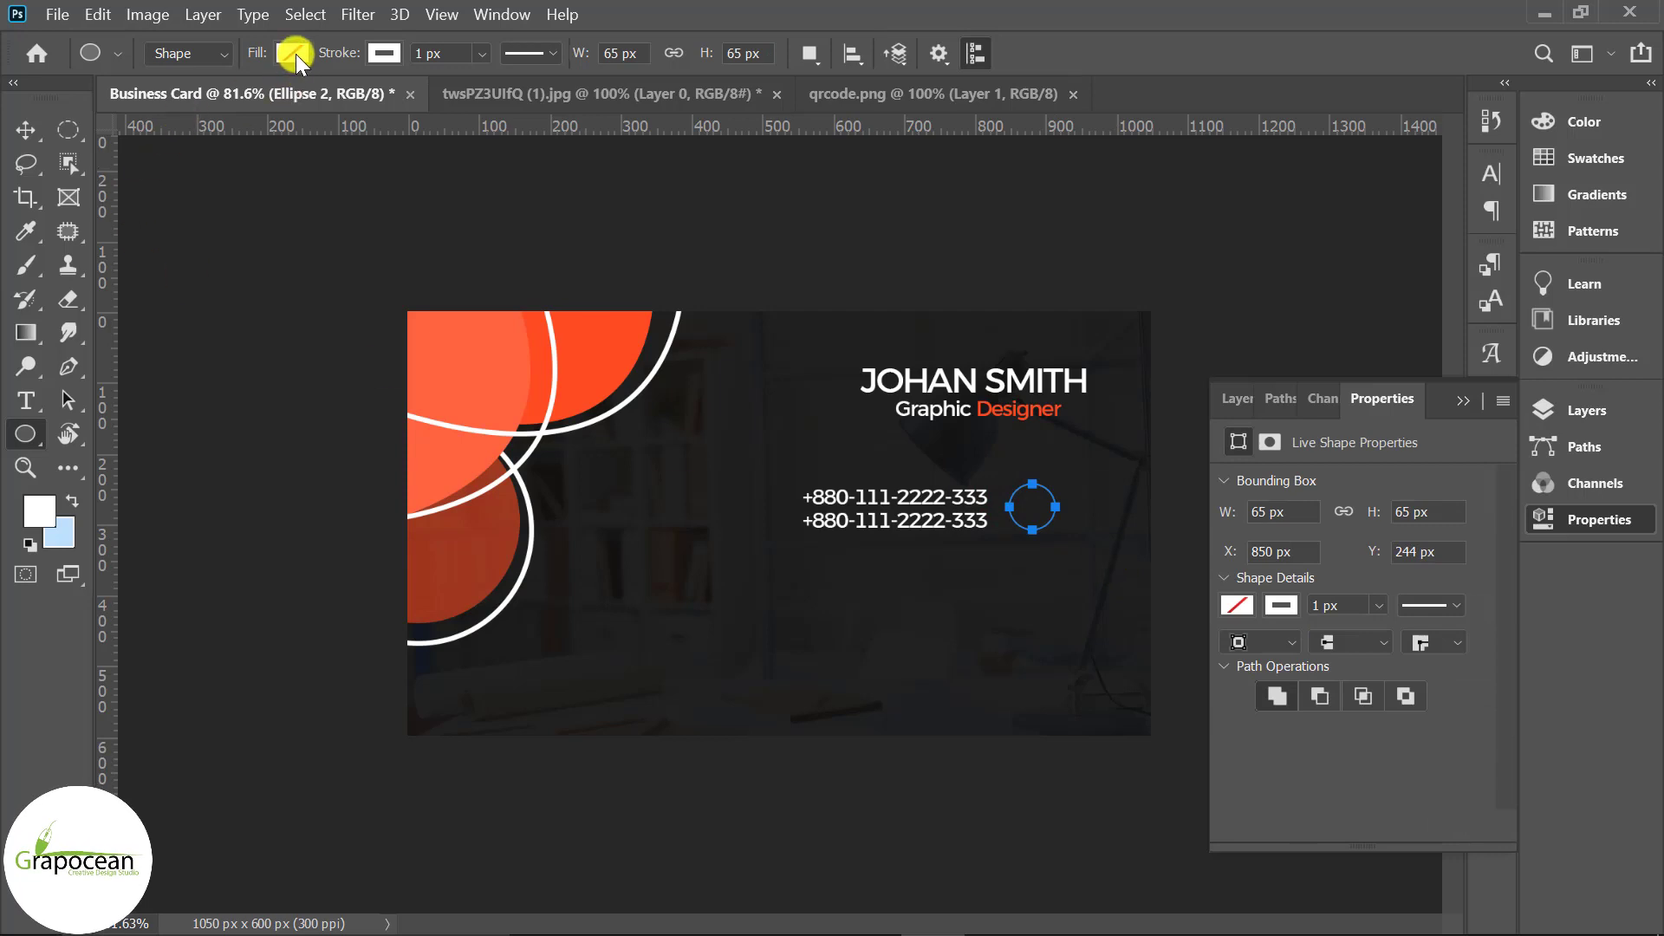
pyautogui.click(383, 53)
pyautogui.click(252, 97)
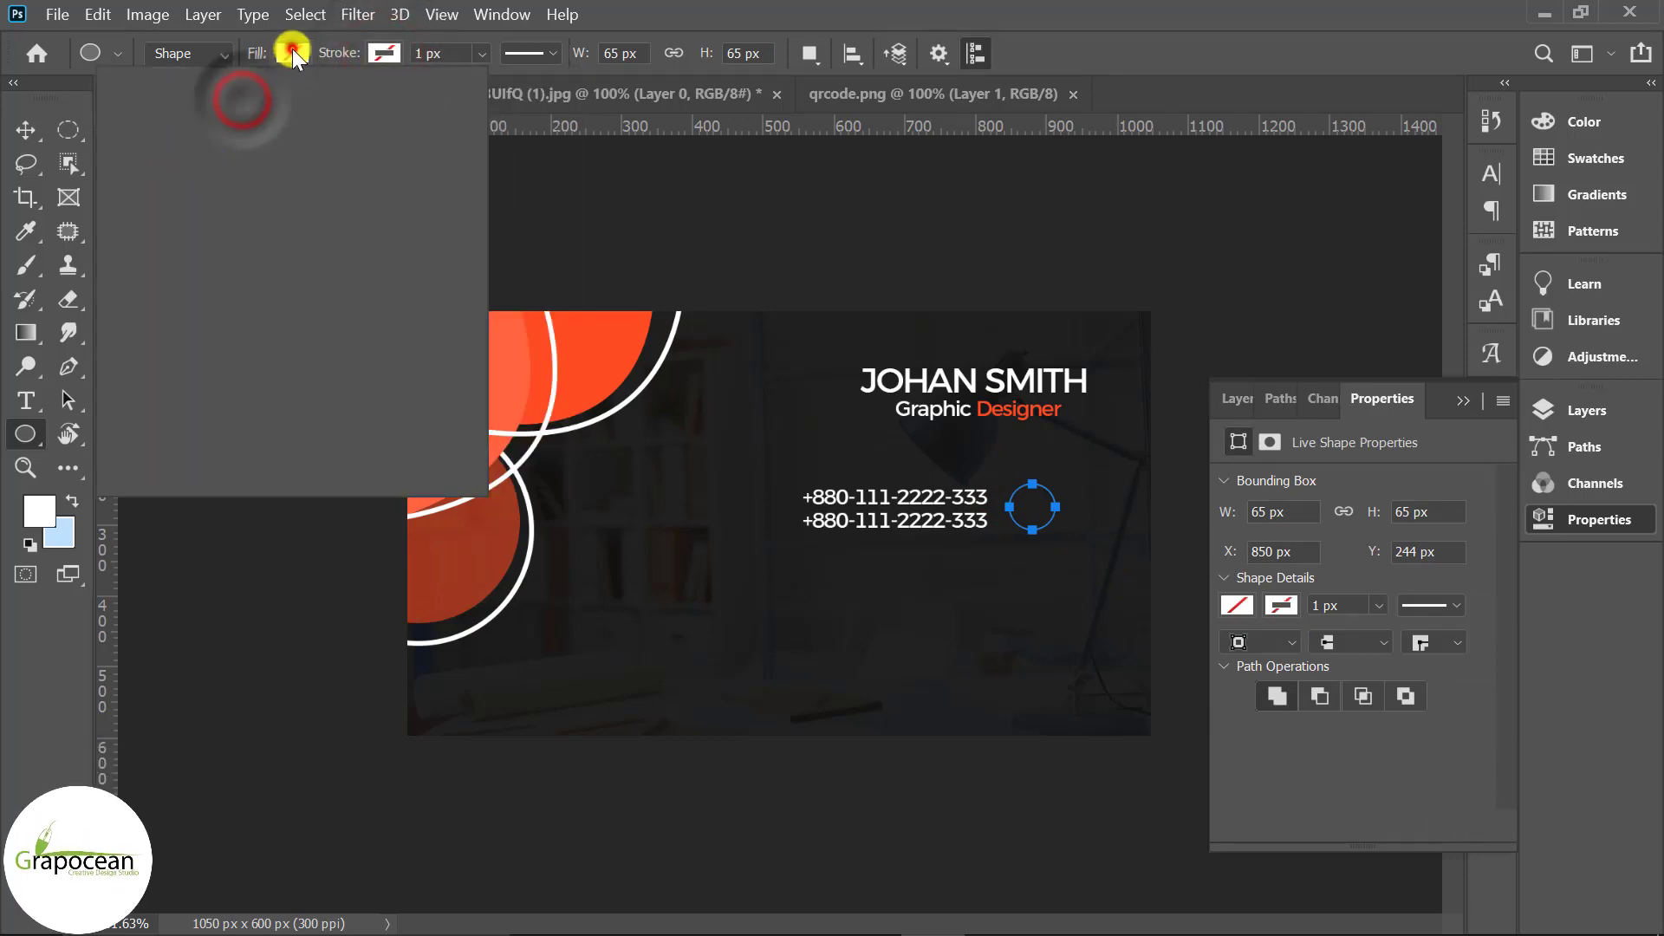
pyautogui.click(293, 53)
pyautogui.click(128, 190)
pyautogui.click(21, 132)
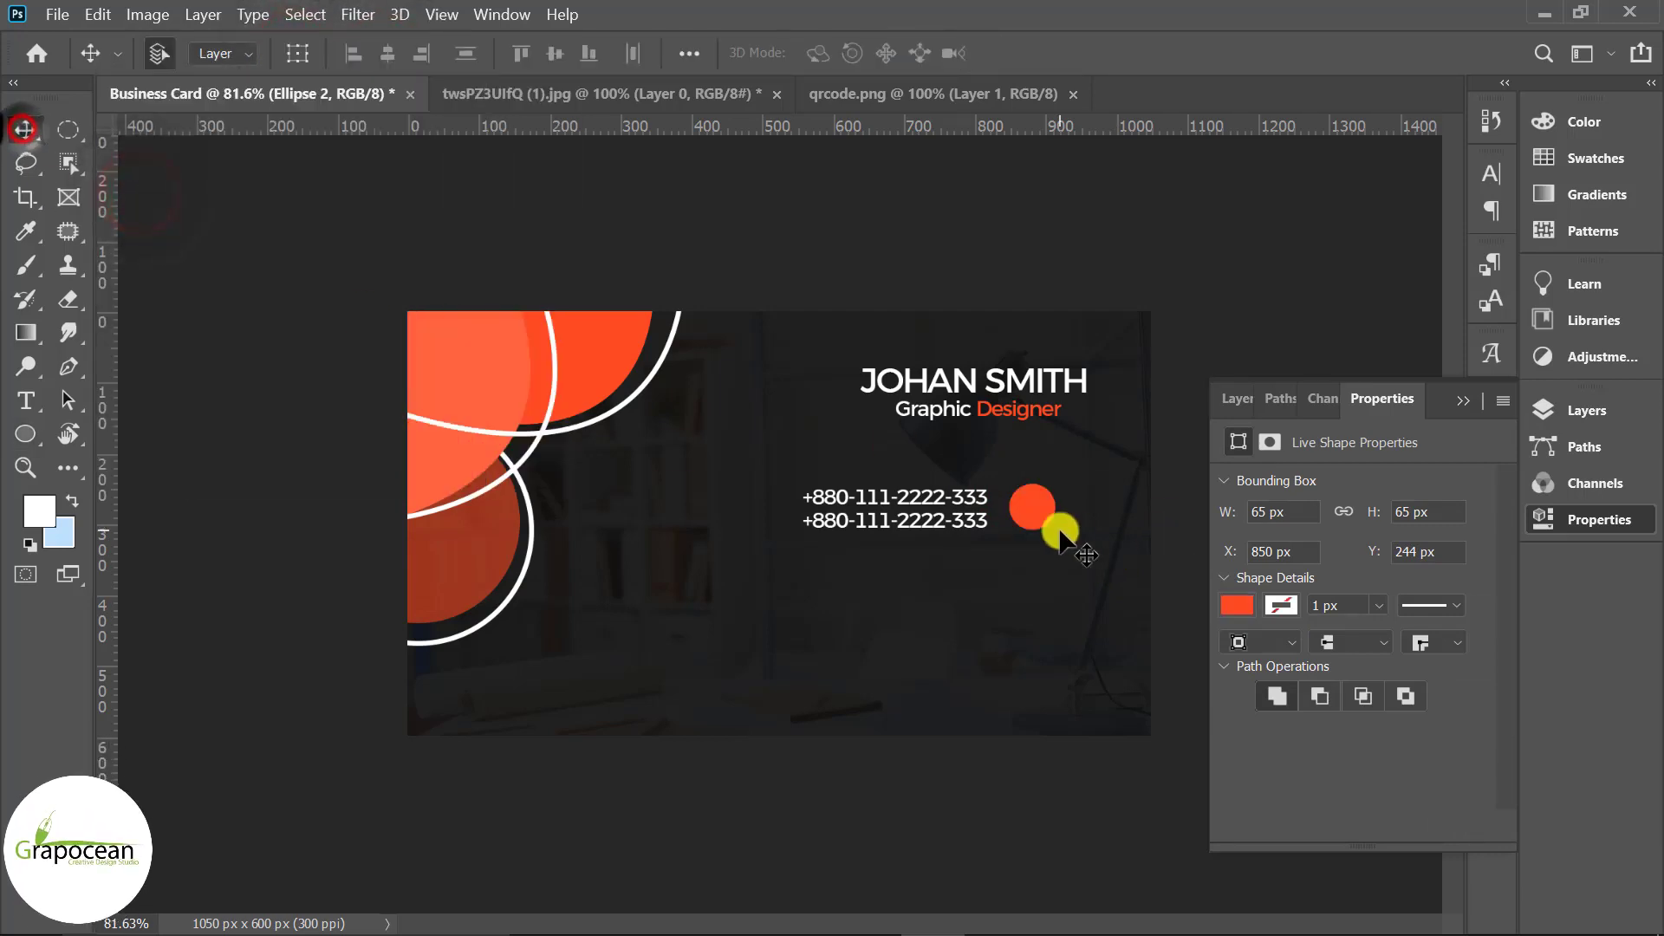
# Nudge the orange circle slightly left and up, then add an empty layer above it.
pyautogui.hotkey('ctrl', '+')
pyautogui.moveTo(1095, 513); pyautogui.dragTo(1089, 508)
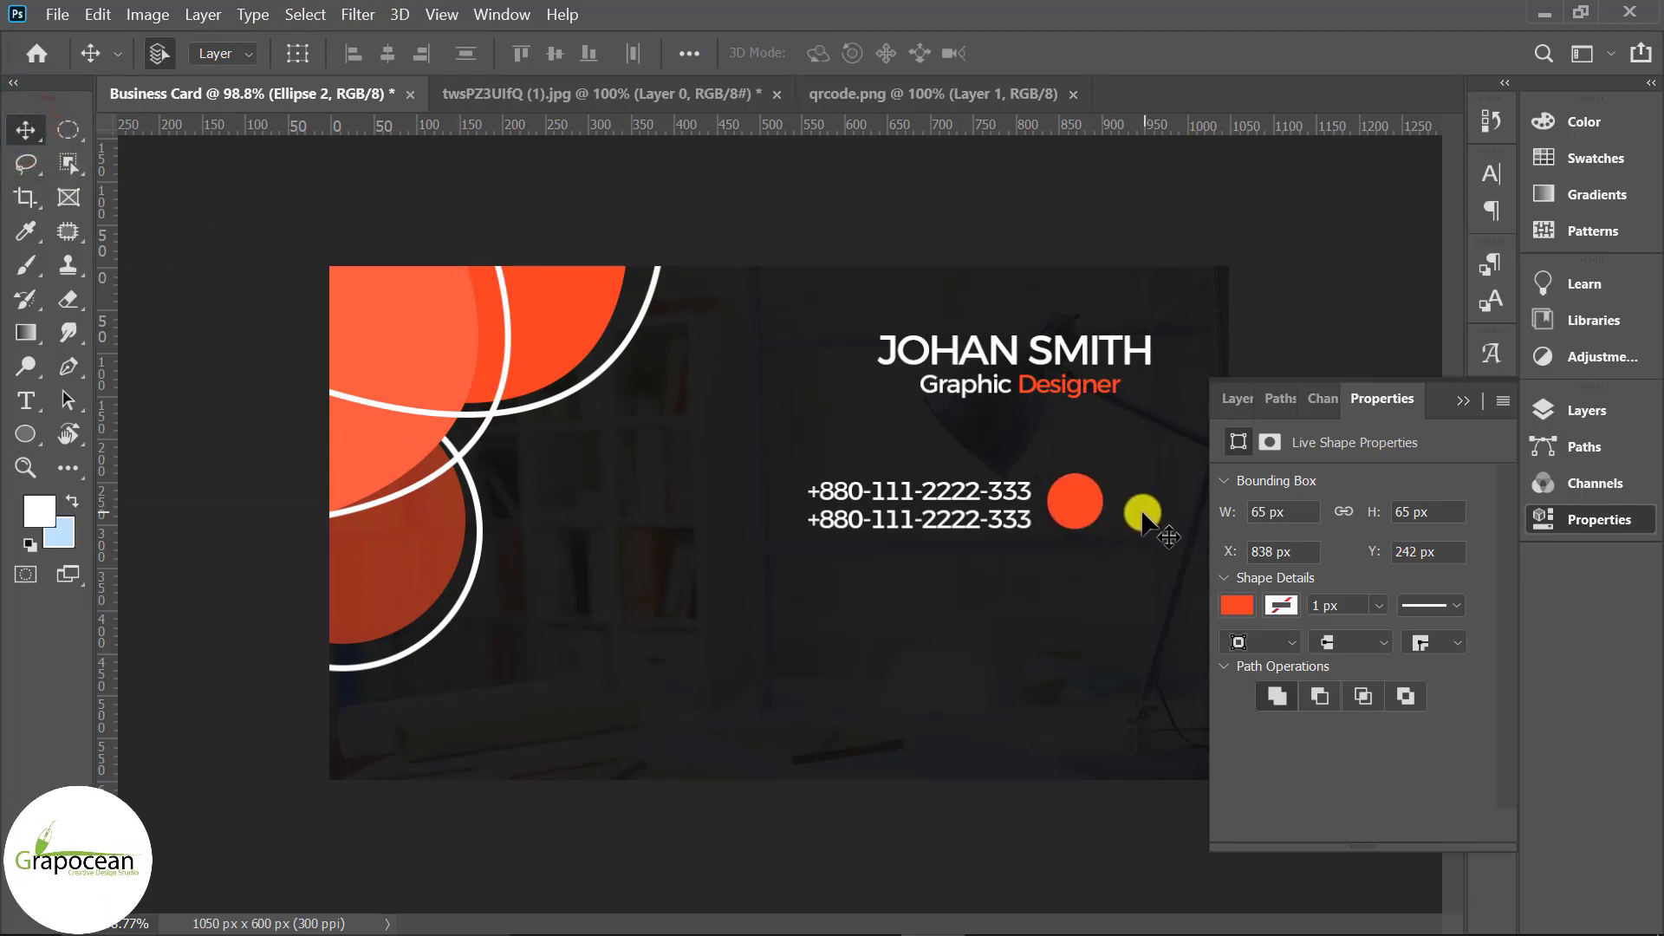
pyautogui.hotkey('ctrl', '+')
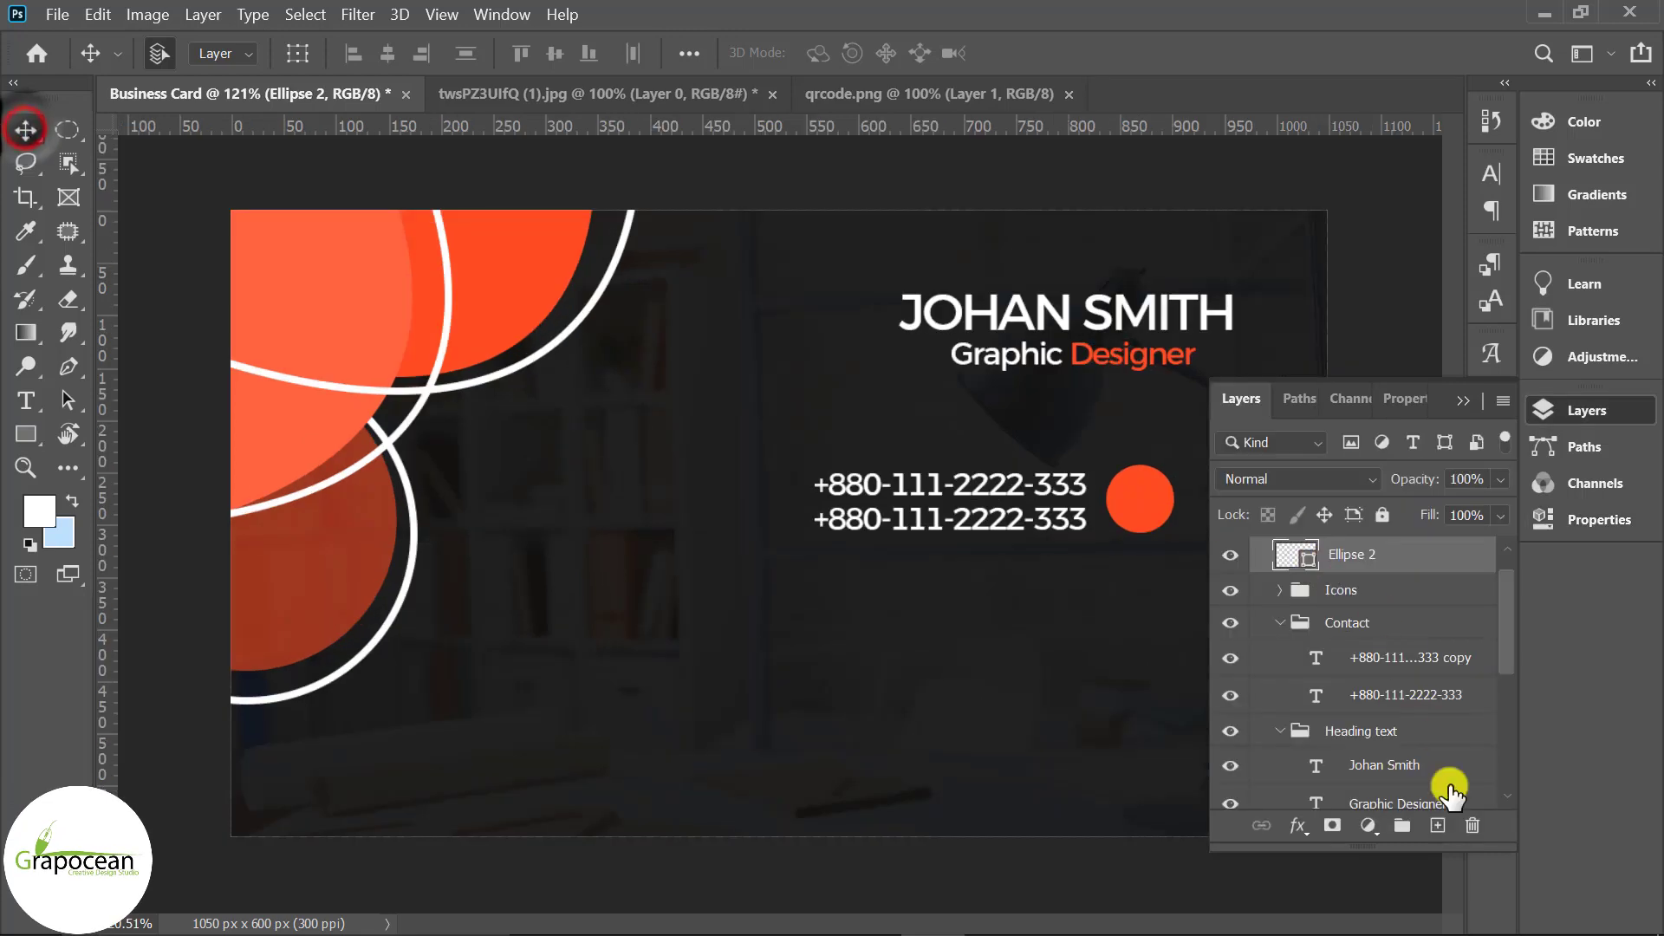
pyautogui.click(1439, 825)
# Draw a white, outline-free rectangle over the orange circle's right half.
pyautogui.click(25, 434)
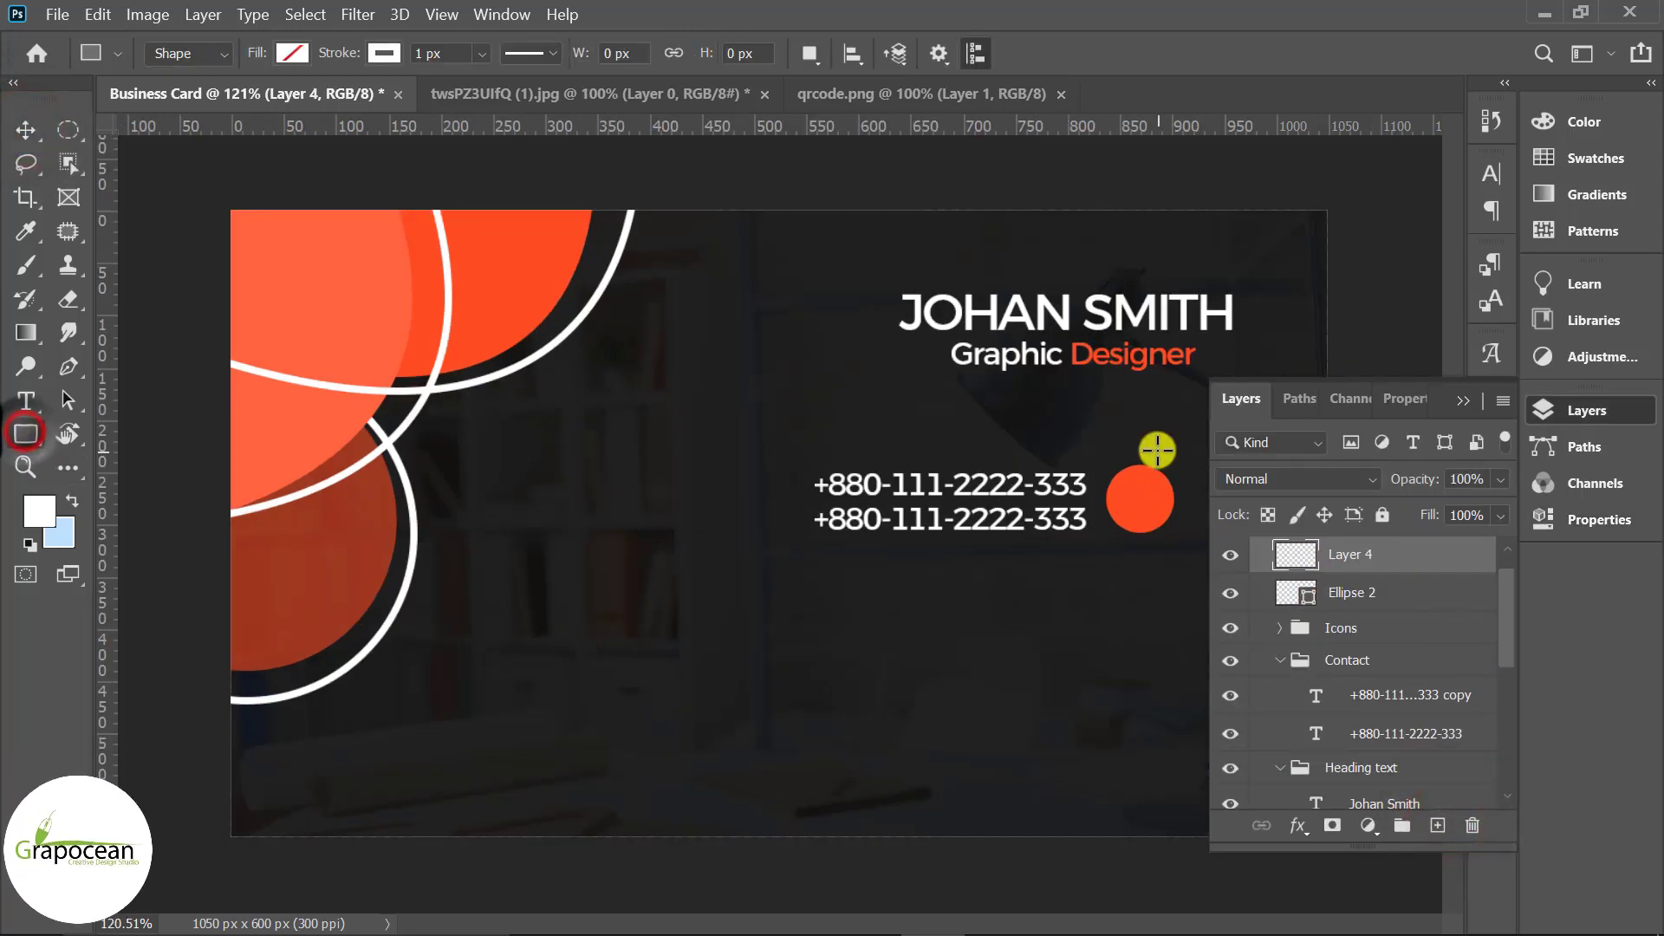
pyautogui.moveTo(1139, 446); pyautogui.dragTo(1190, 553)
pyautogui.click(1460, 403)
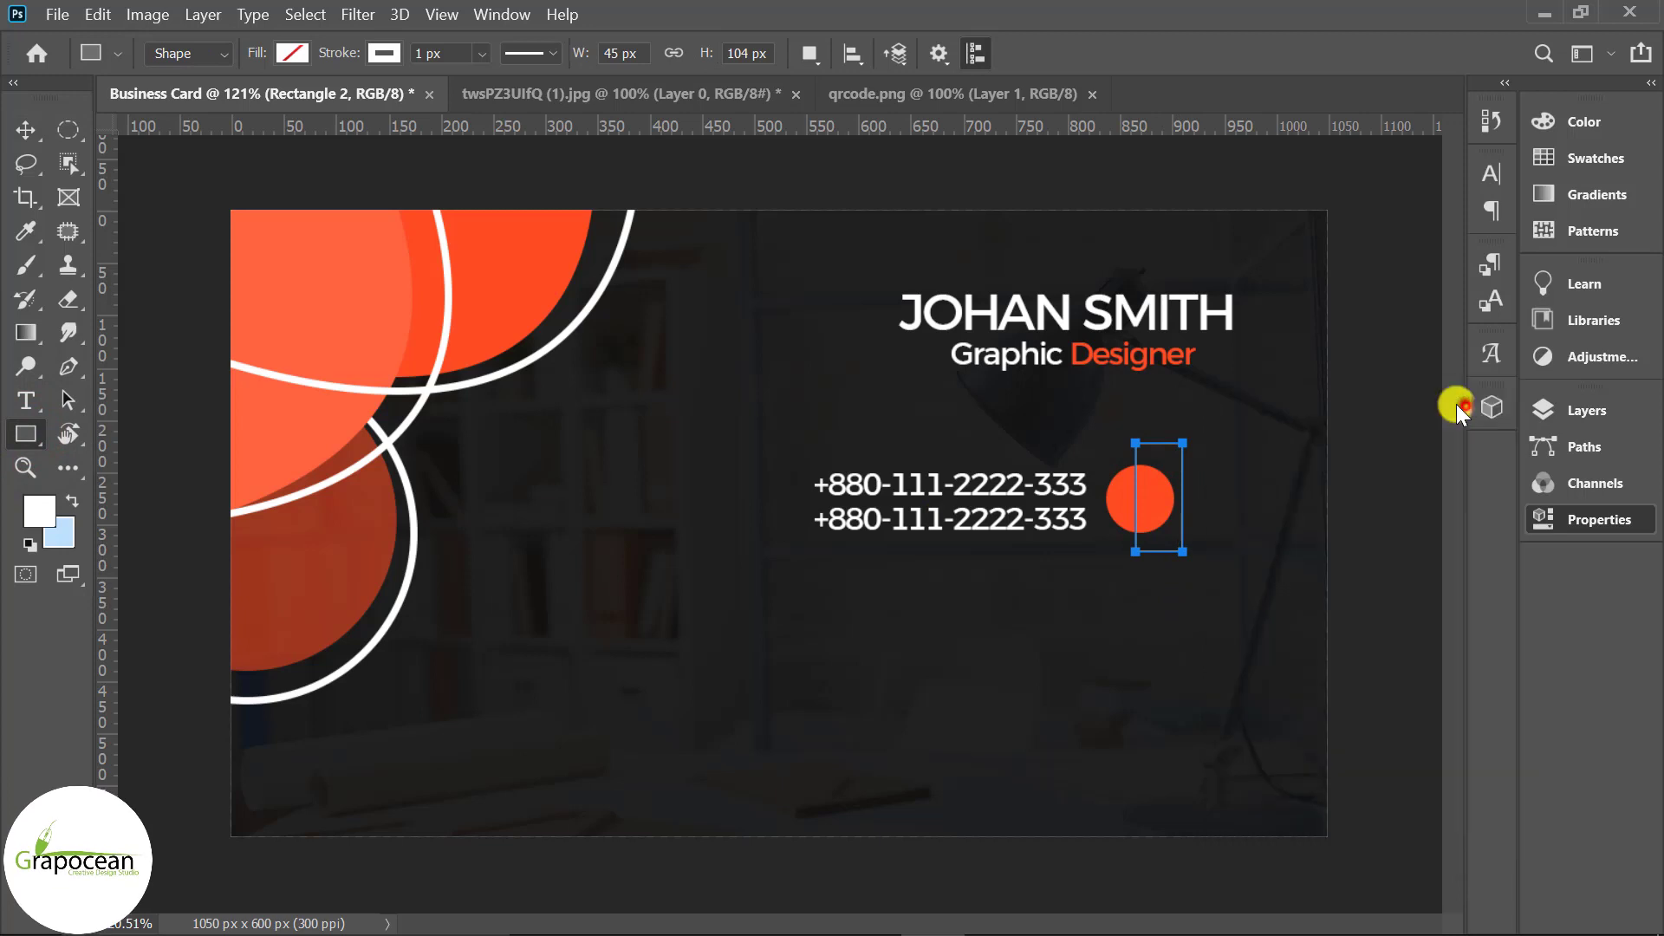
pyautogui.click(384, 53)
pyautogui.click(231, 102)
pyautogui.click(292, 53)
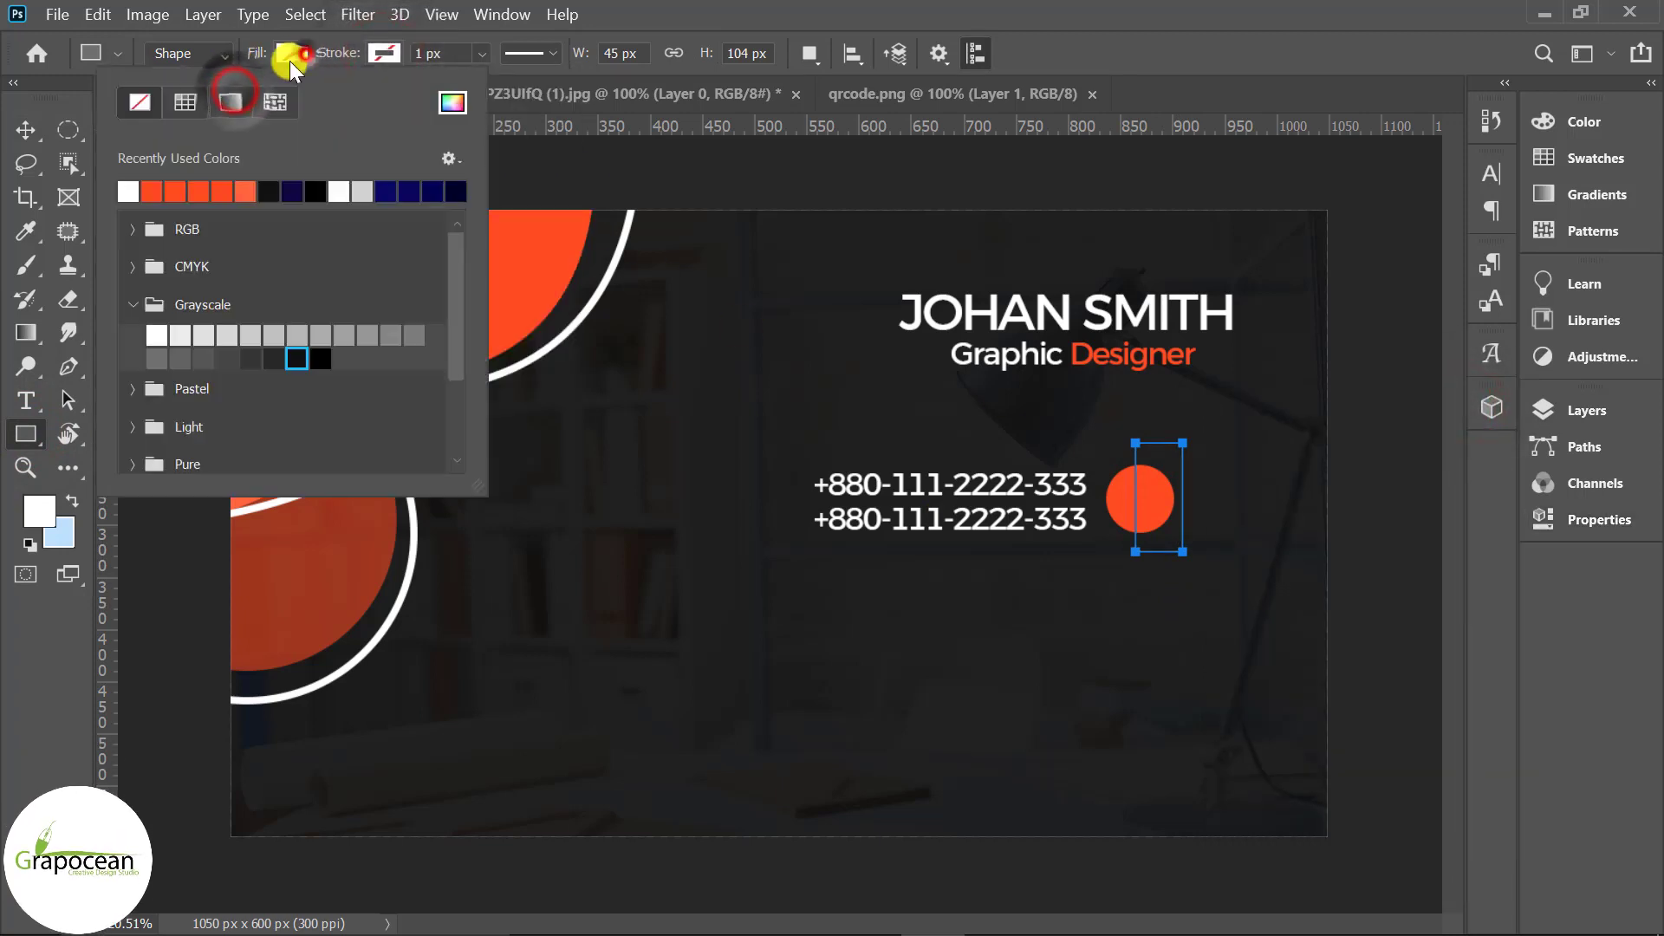
pyautogui.click(130, 191)
pyautogui.click(25, 130)
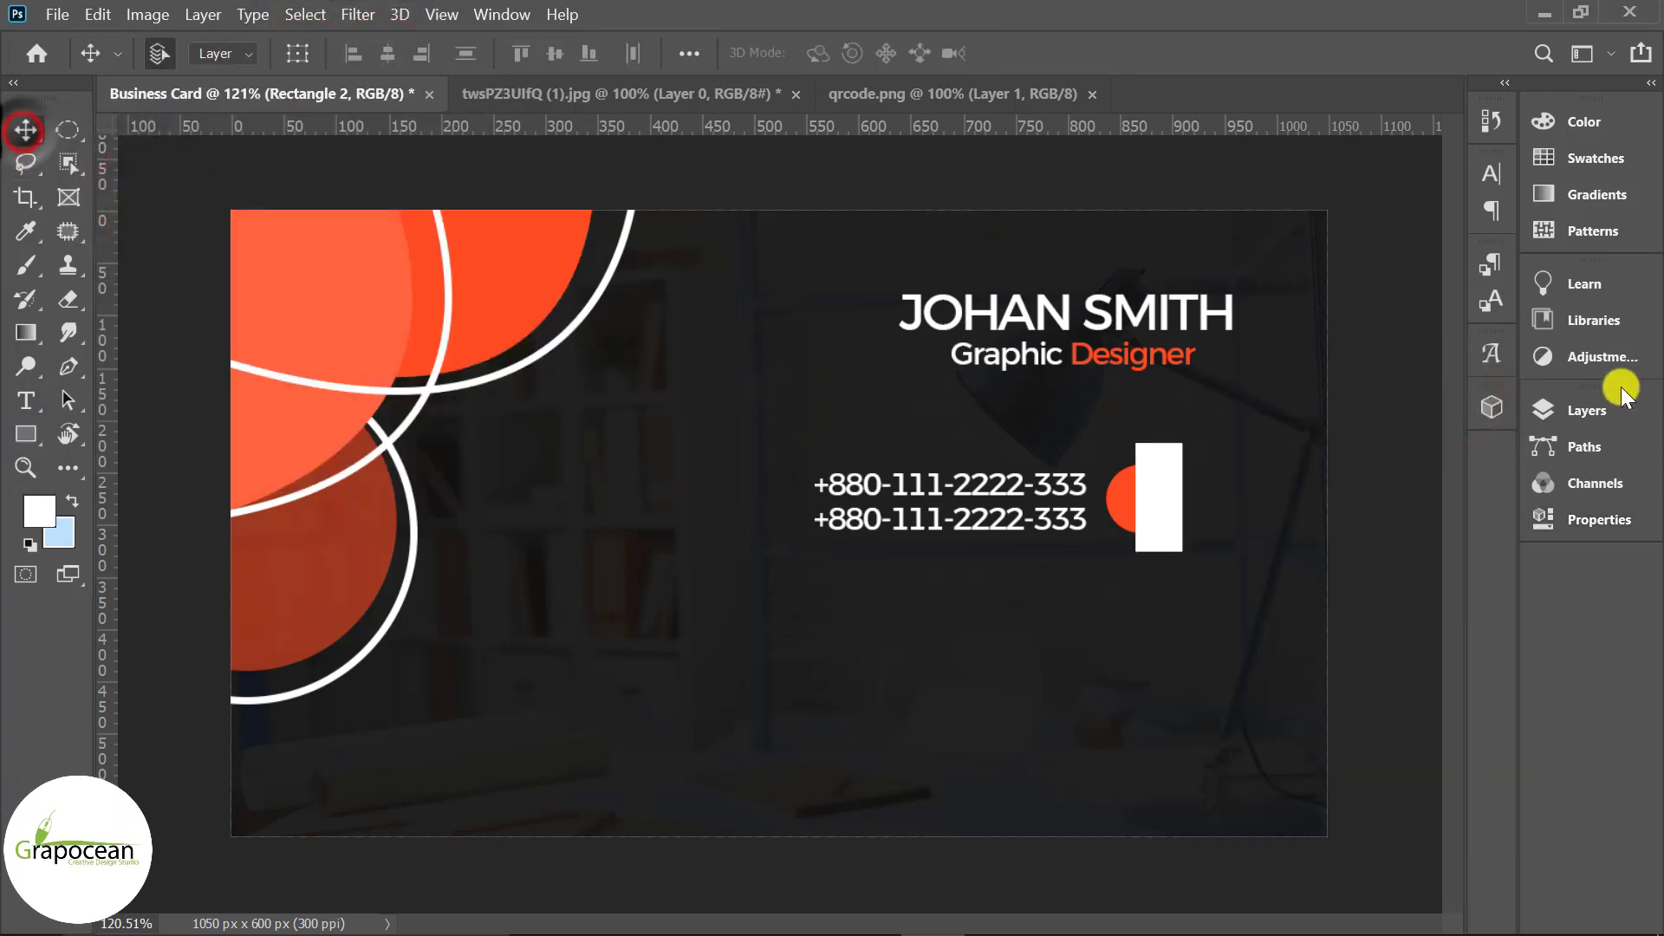
pyautogui.click(1584, 411)
pyautogui.moveTo(1170, 510); pyautogui.dragTo(1179, 511)
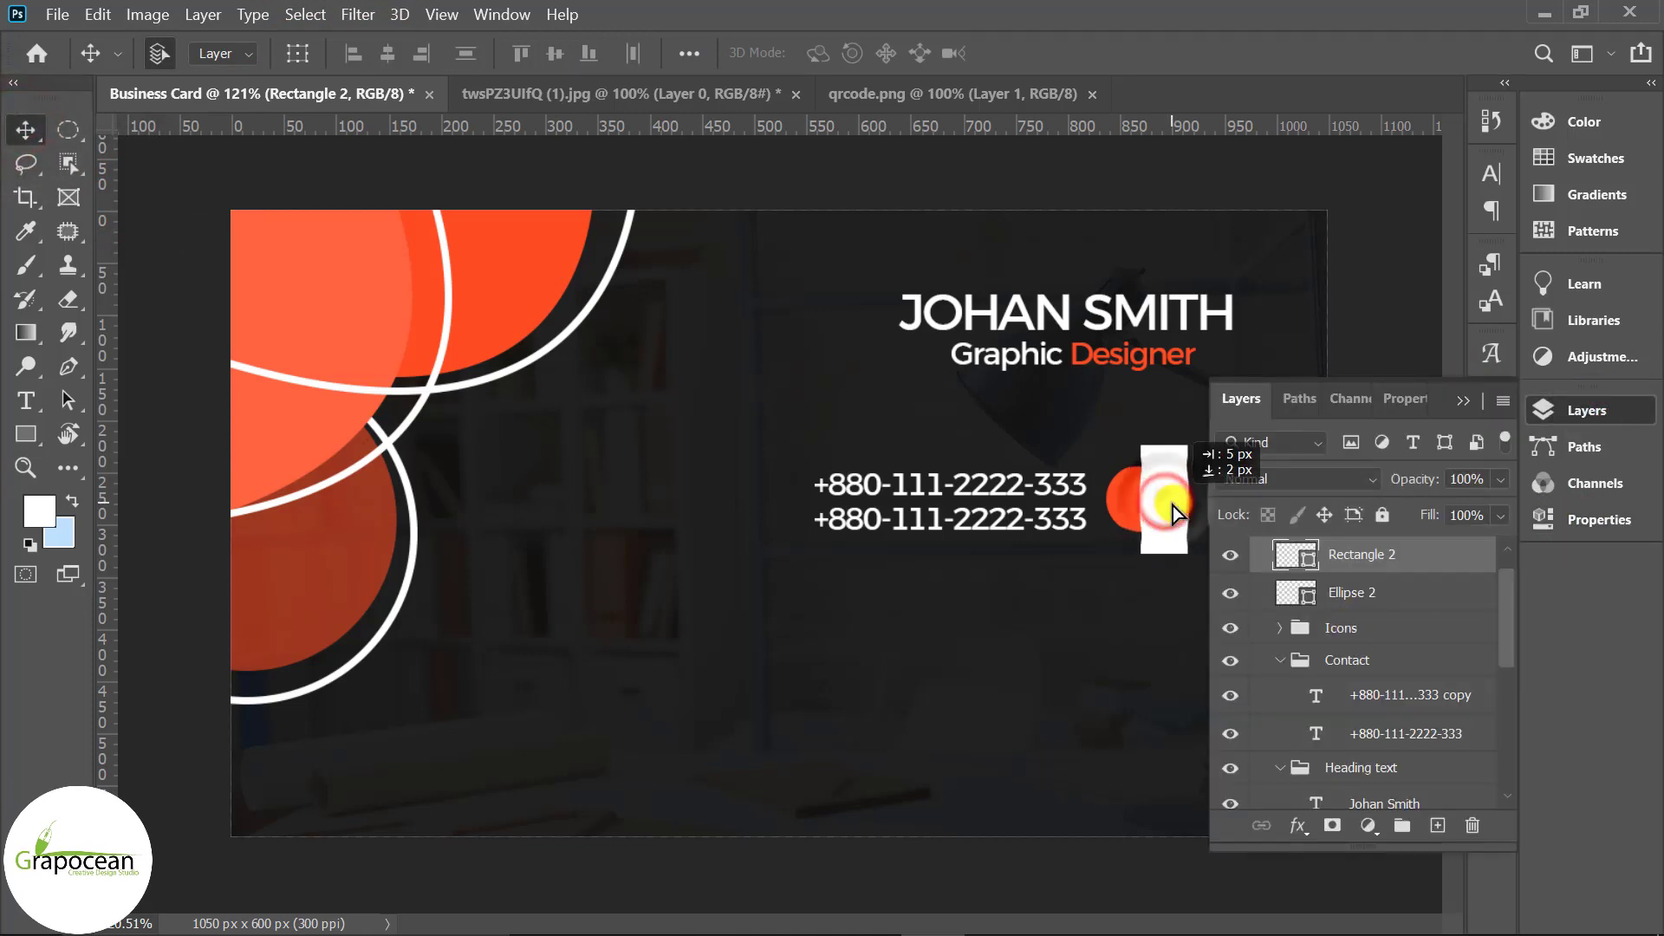
# Clip Rectangle 2 into the orange circle and set its opacity to 13%.
pyautogui.rightClick(1391, 563)
pyautogui.click(1179, 512)
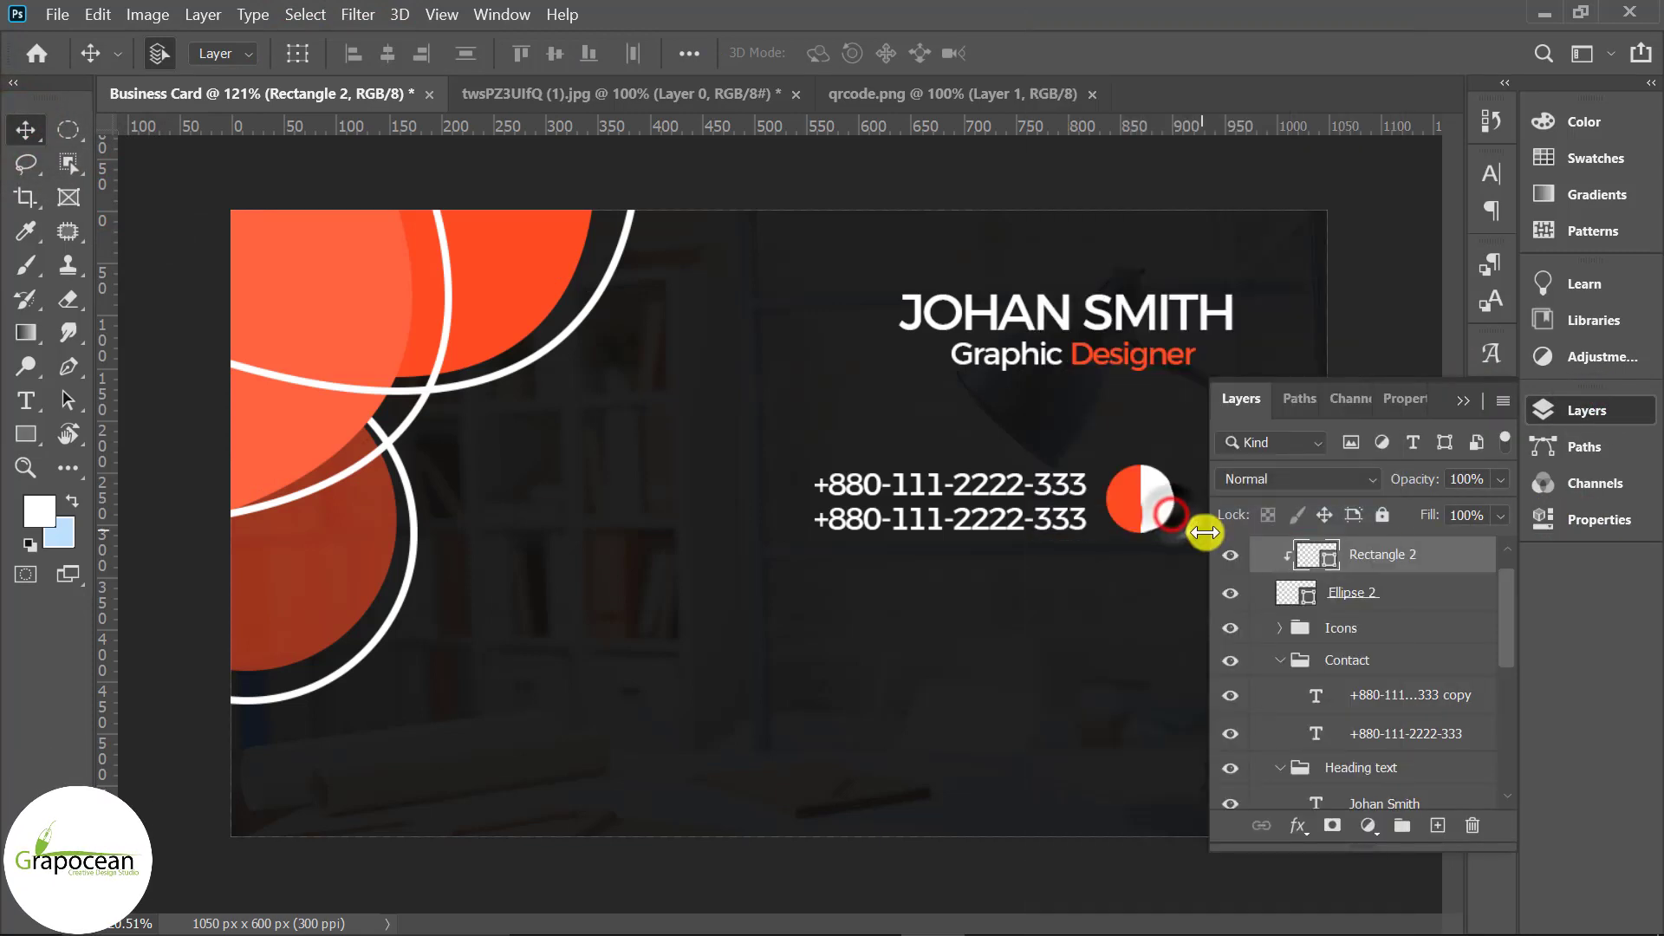
pyautogui.click(1500, 480)
pyautogui.moveTo(1442, 505); pyautogui.dragTo(1396, 508)
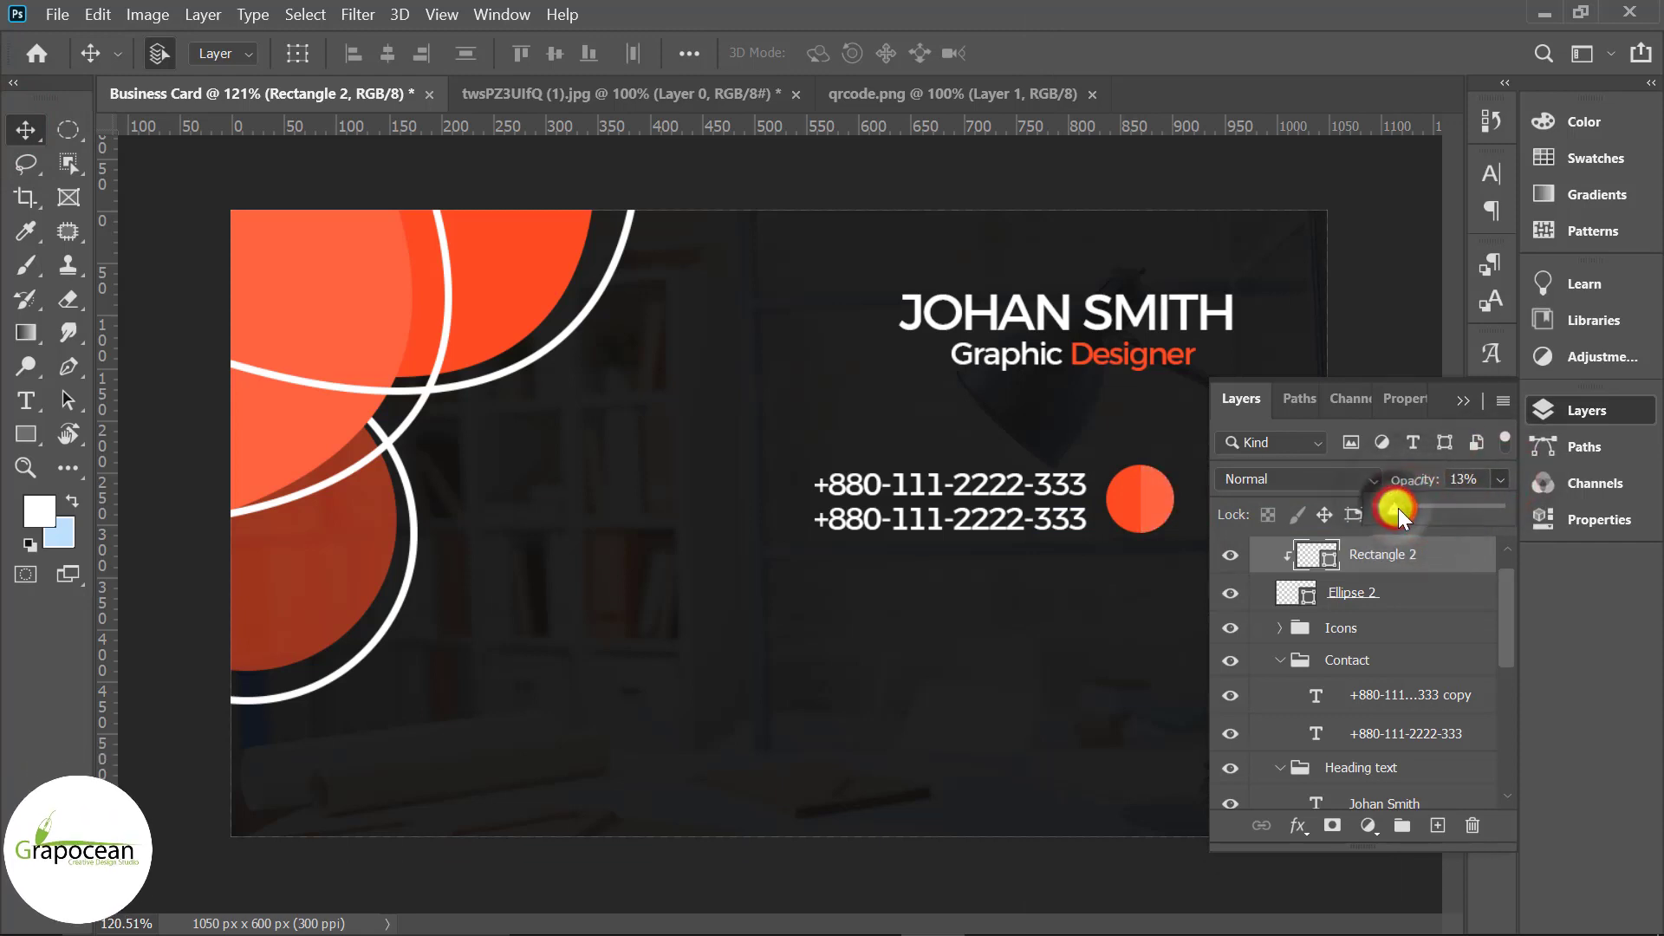
pyautogui.scroll(-3, 805, 600)
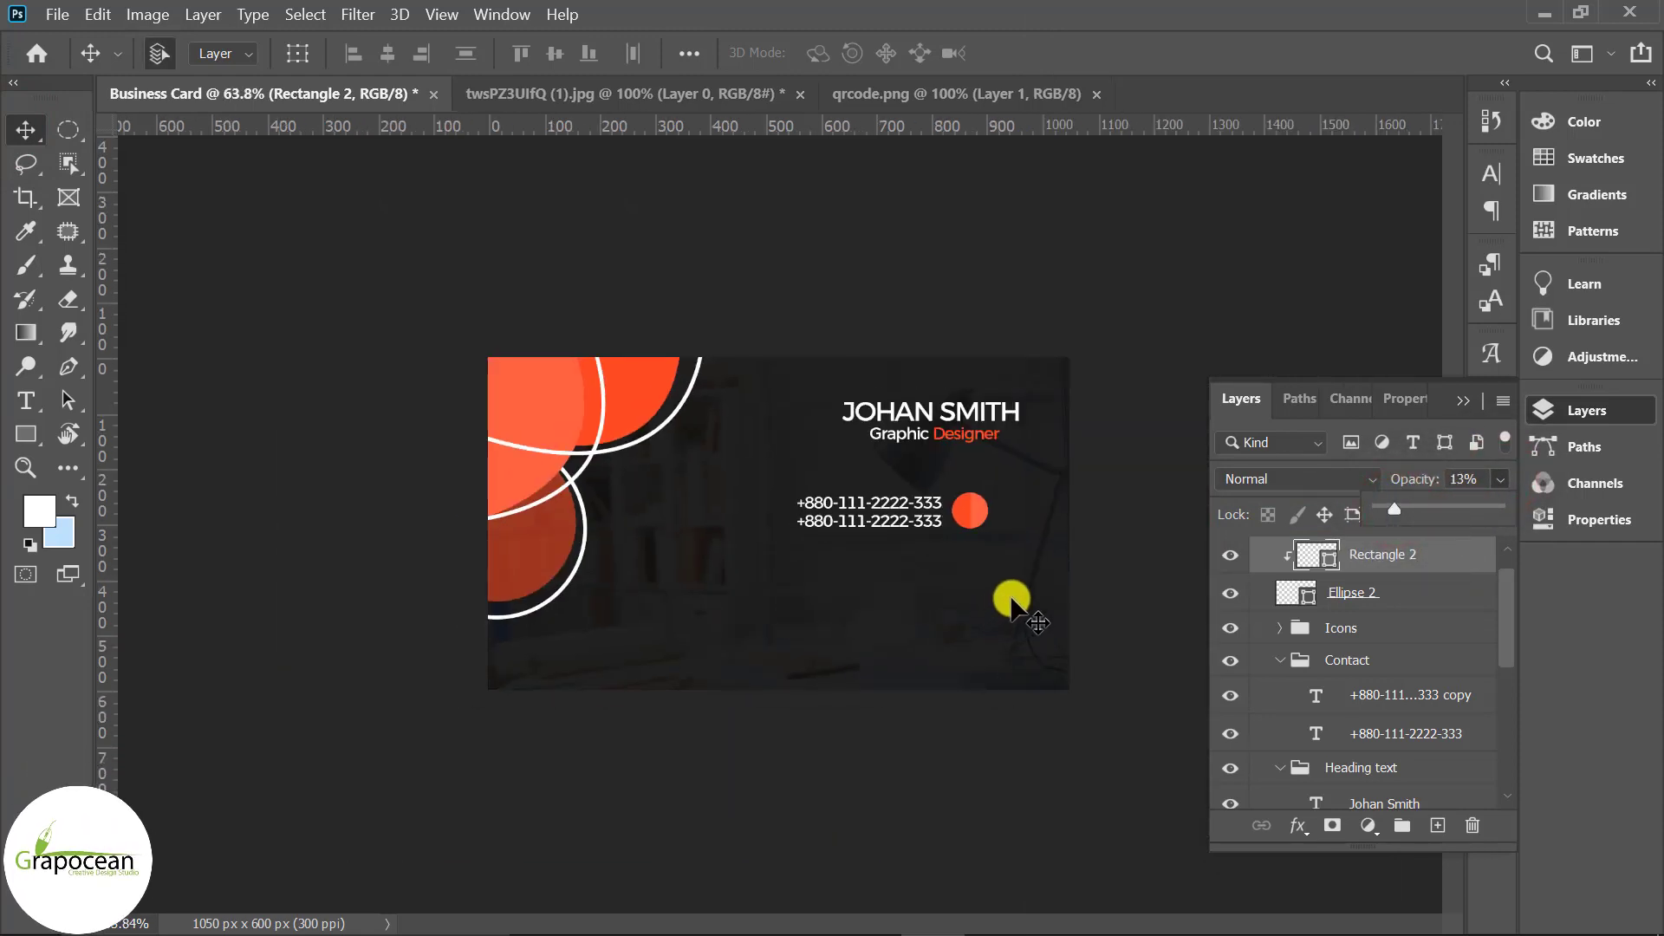
pyautogui.scroll(3, 1047, 572)
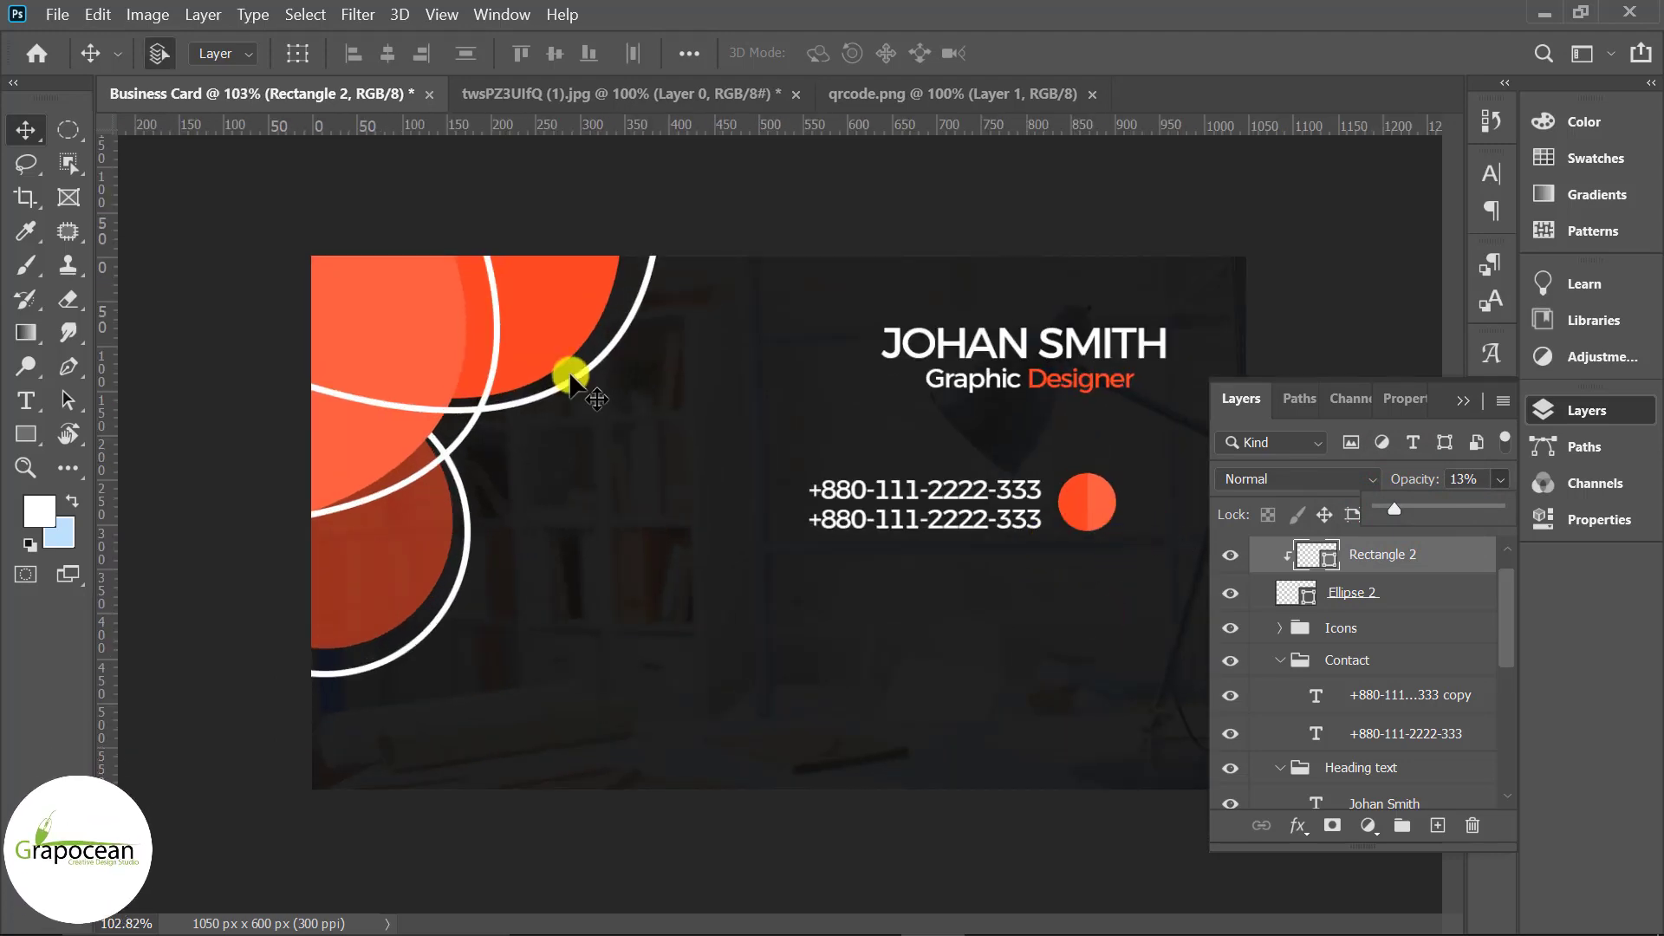
pyautogui.click(57, 15)
# Open the globe, pin and phone icon PNGs as separate documents.
pyautogui.click(81, 53)
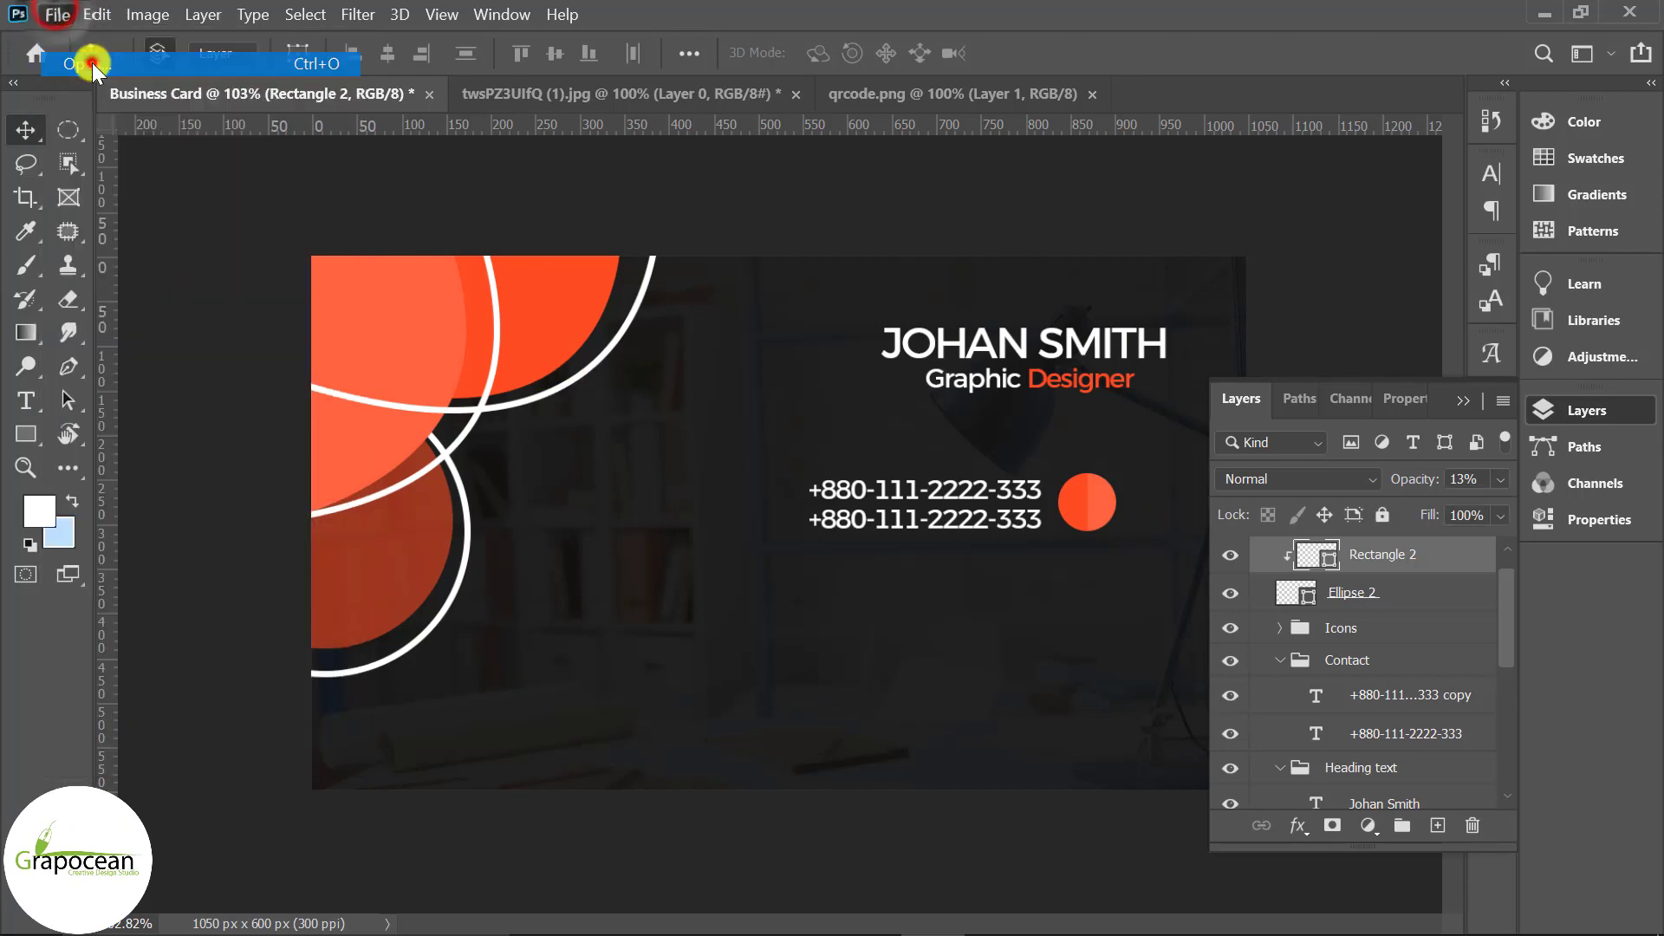
pyautogui.click(615, 217)
pyautogui.keyDown('ctrl'); pyautogui.click(485, 227); pyautogui.keyUp('ctrl')
pyautogui.keyDown('ctrl'); pyautogui.click(342, 213); pyautogui.keyUp('ctrl')
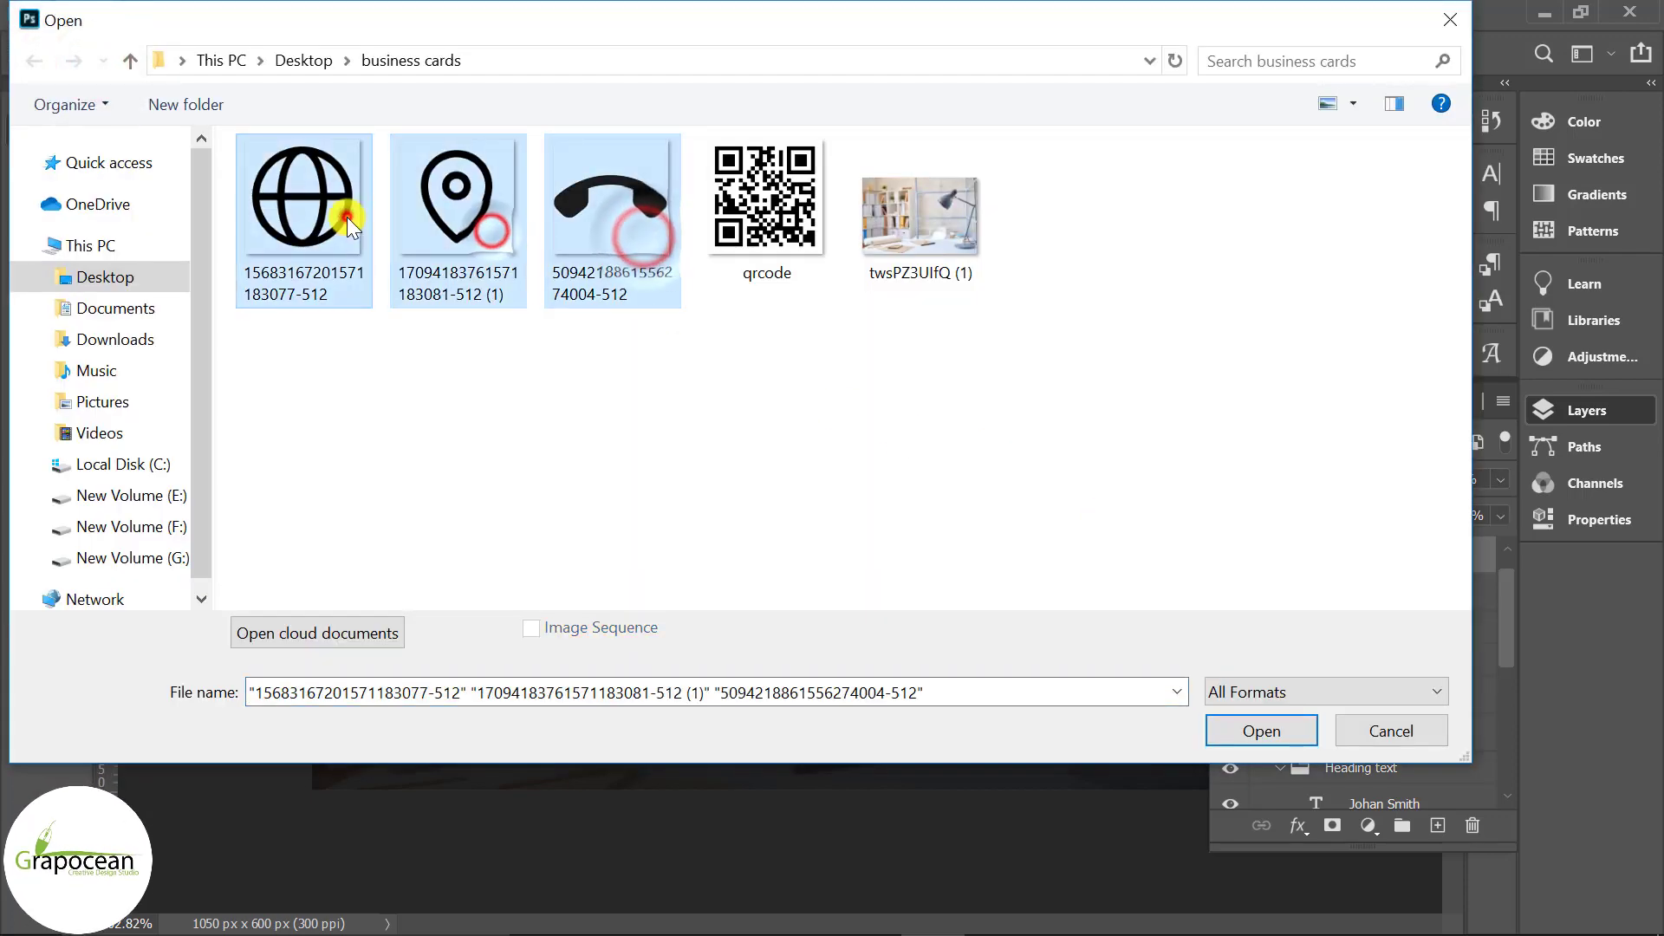
pyautogui.keyDown('ctrl'); pyautogui.click(774, 253); pyautogui.keyUp('ctrl')
pyautogui.keyDown('ctrl'); pyautogui.click(761, 208); pyautogui.keyUp('ctrl')
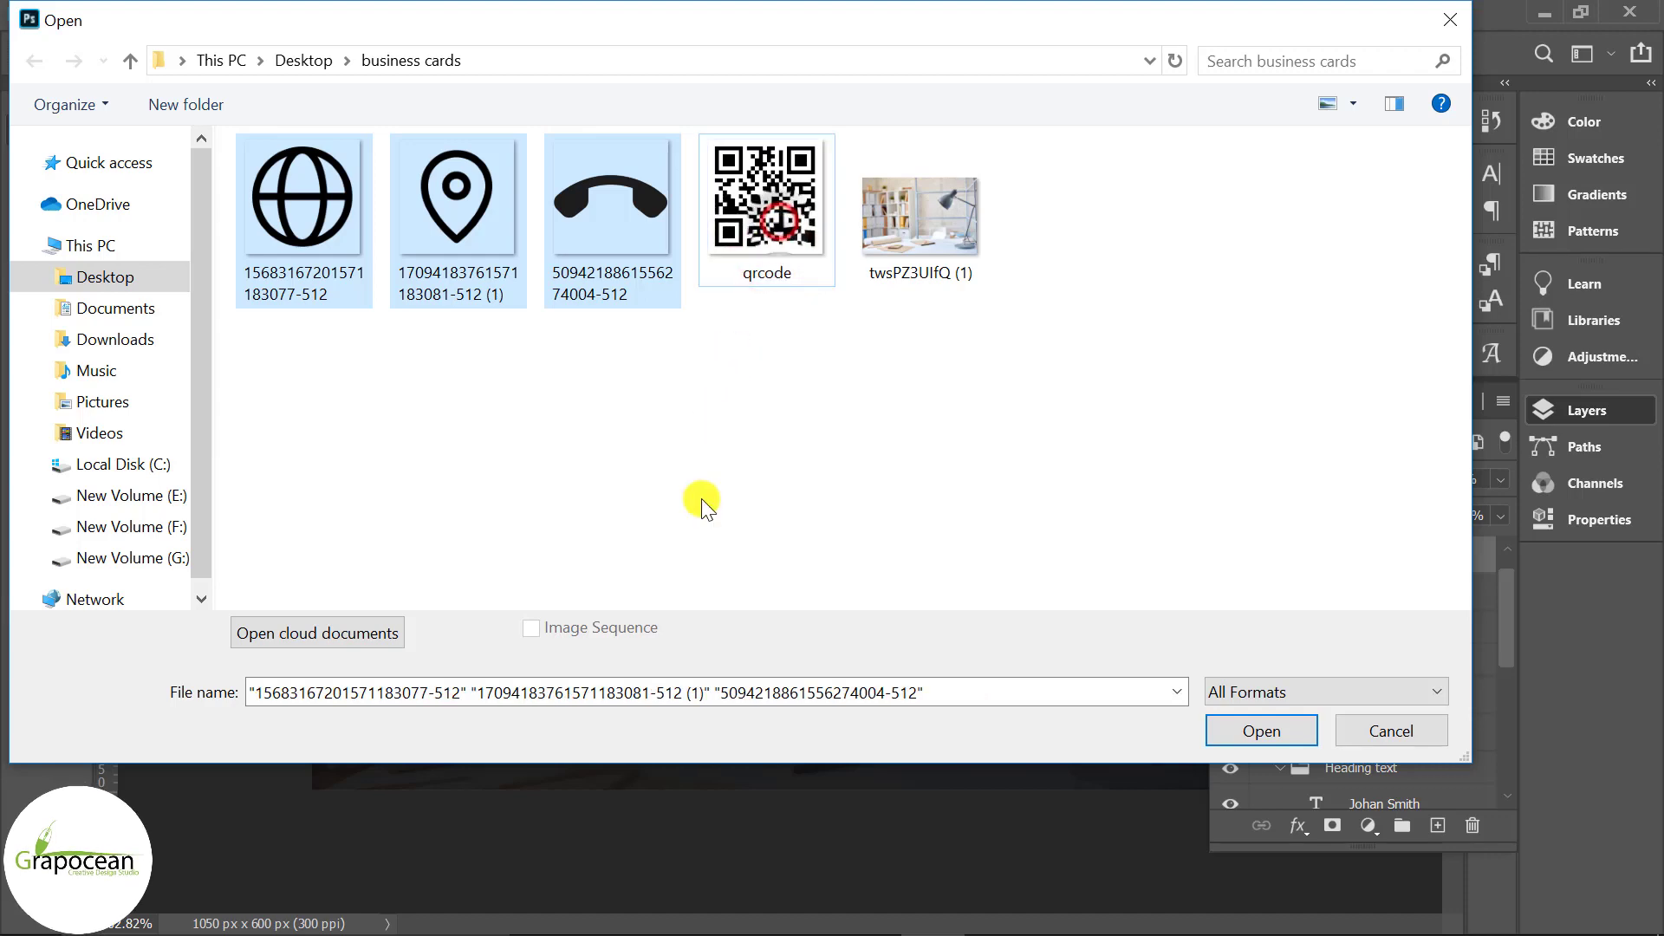
pyautogui.click(1253, 737)
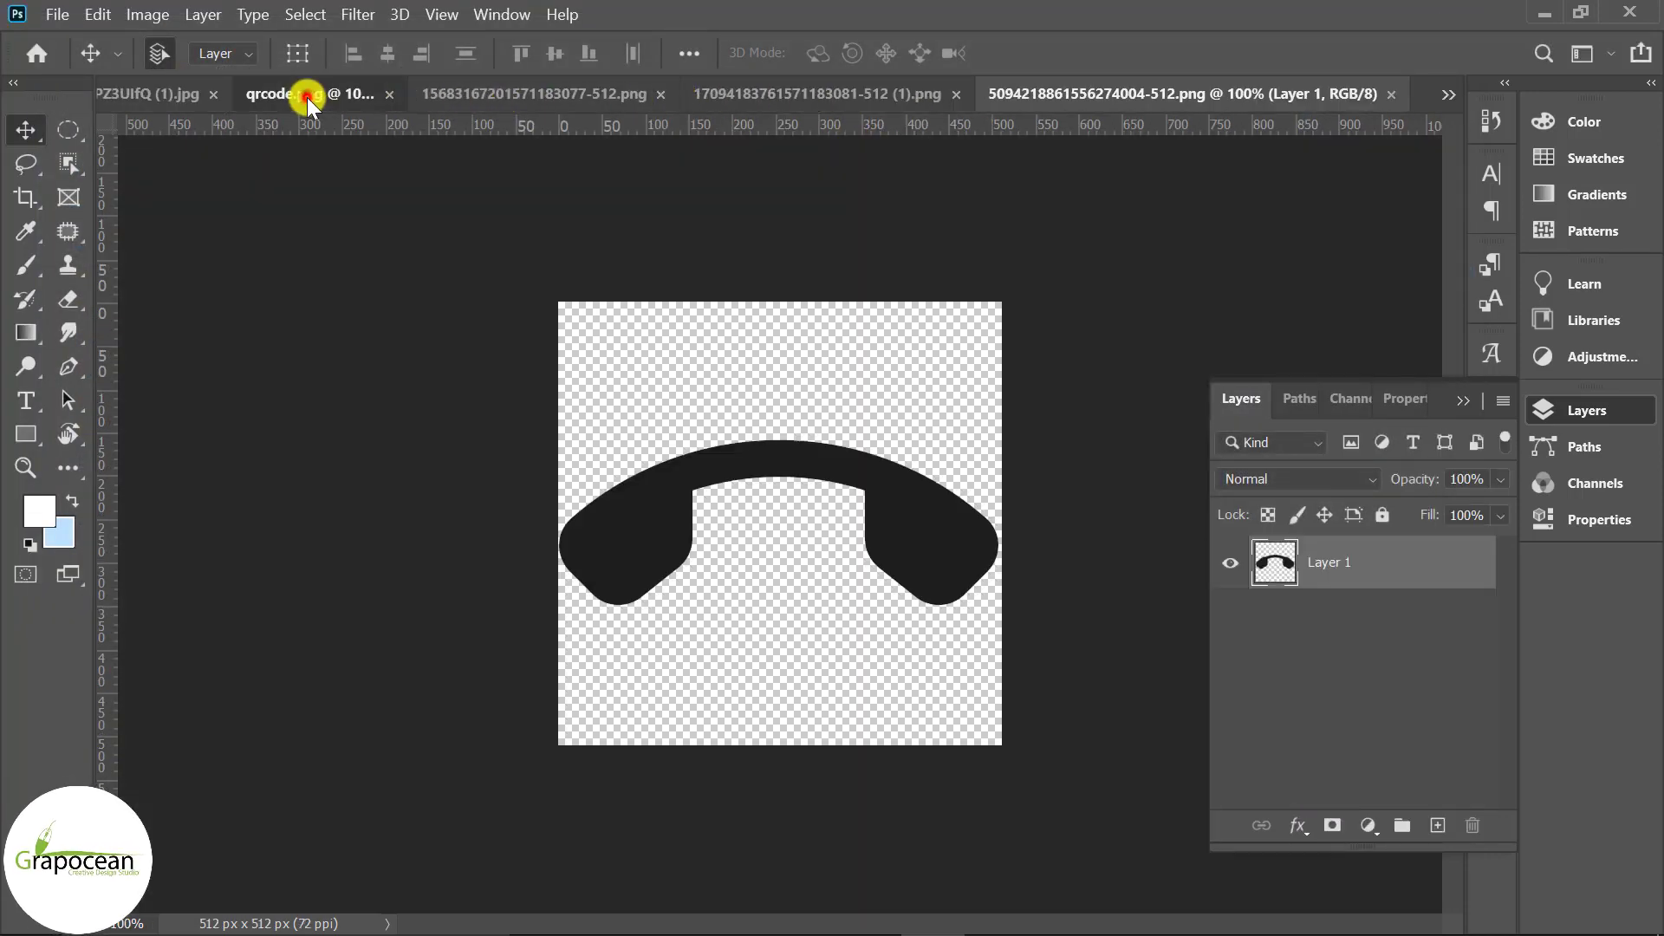
# Close the office photo document without saving changes.
pyautogui.click(305, 98)
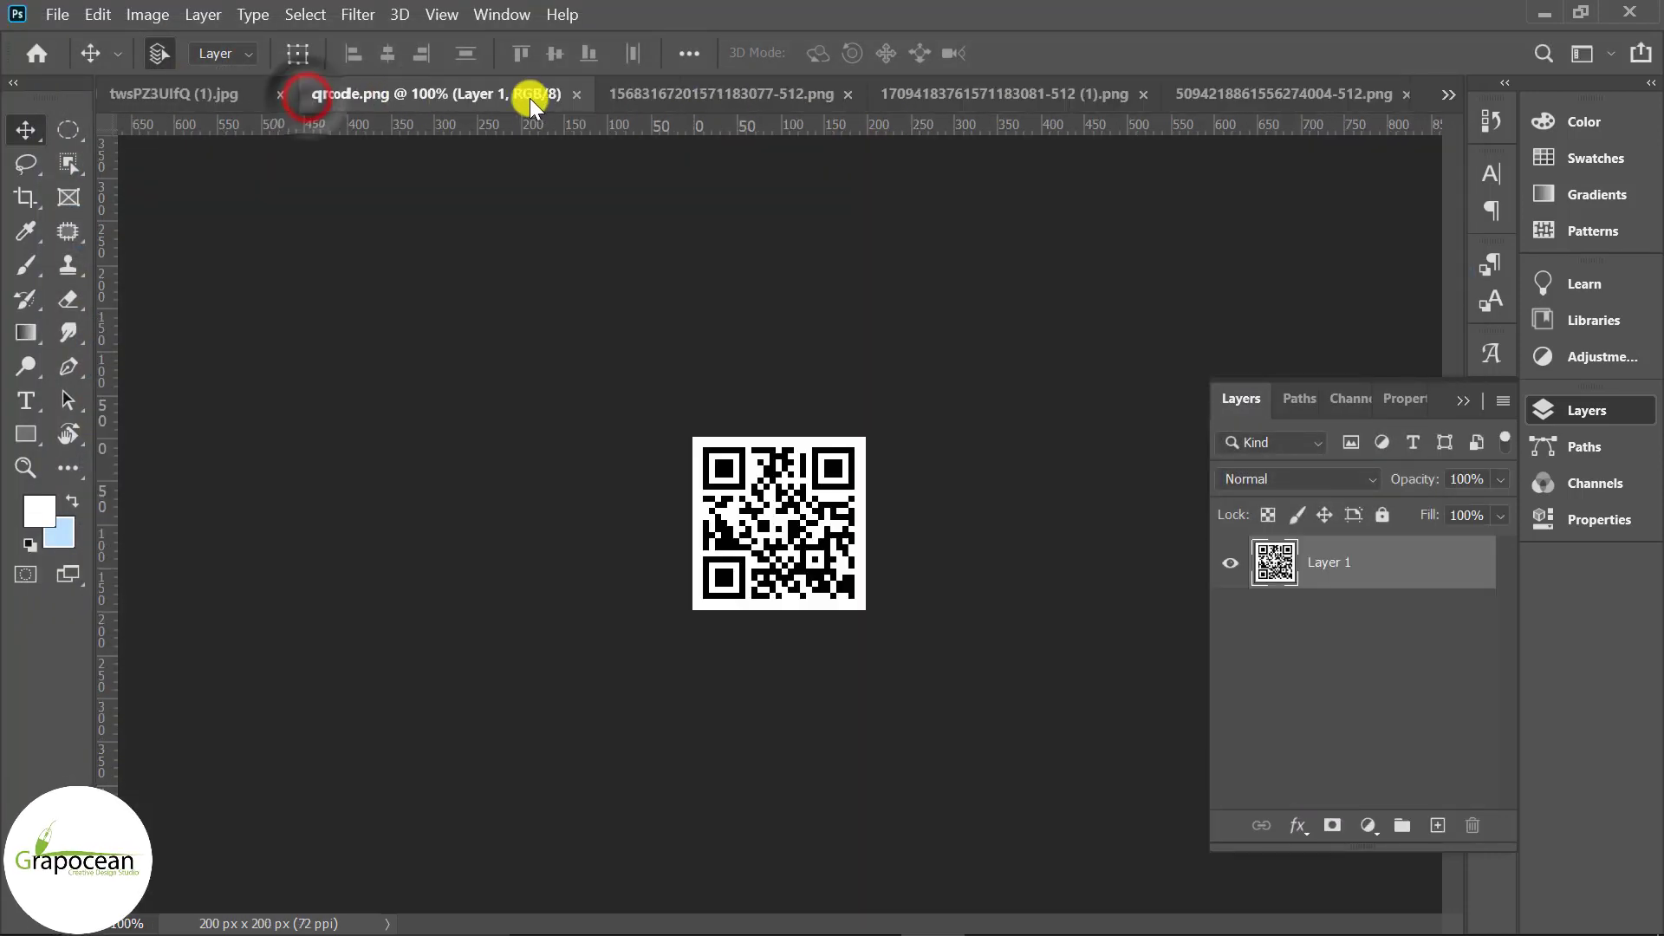
pyautogui.click(216, 96)
pyautogui.click(443, 93)
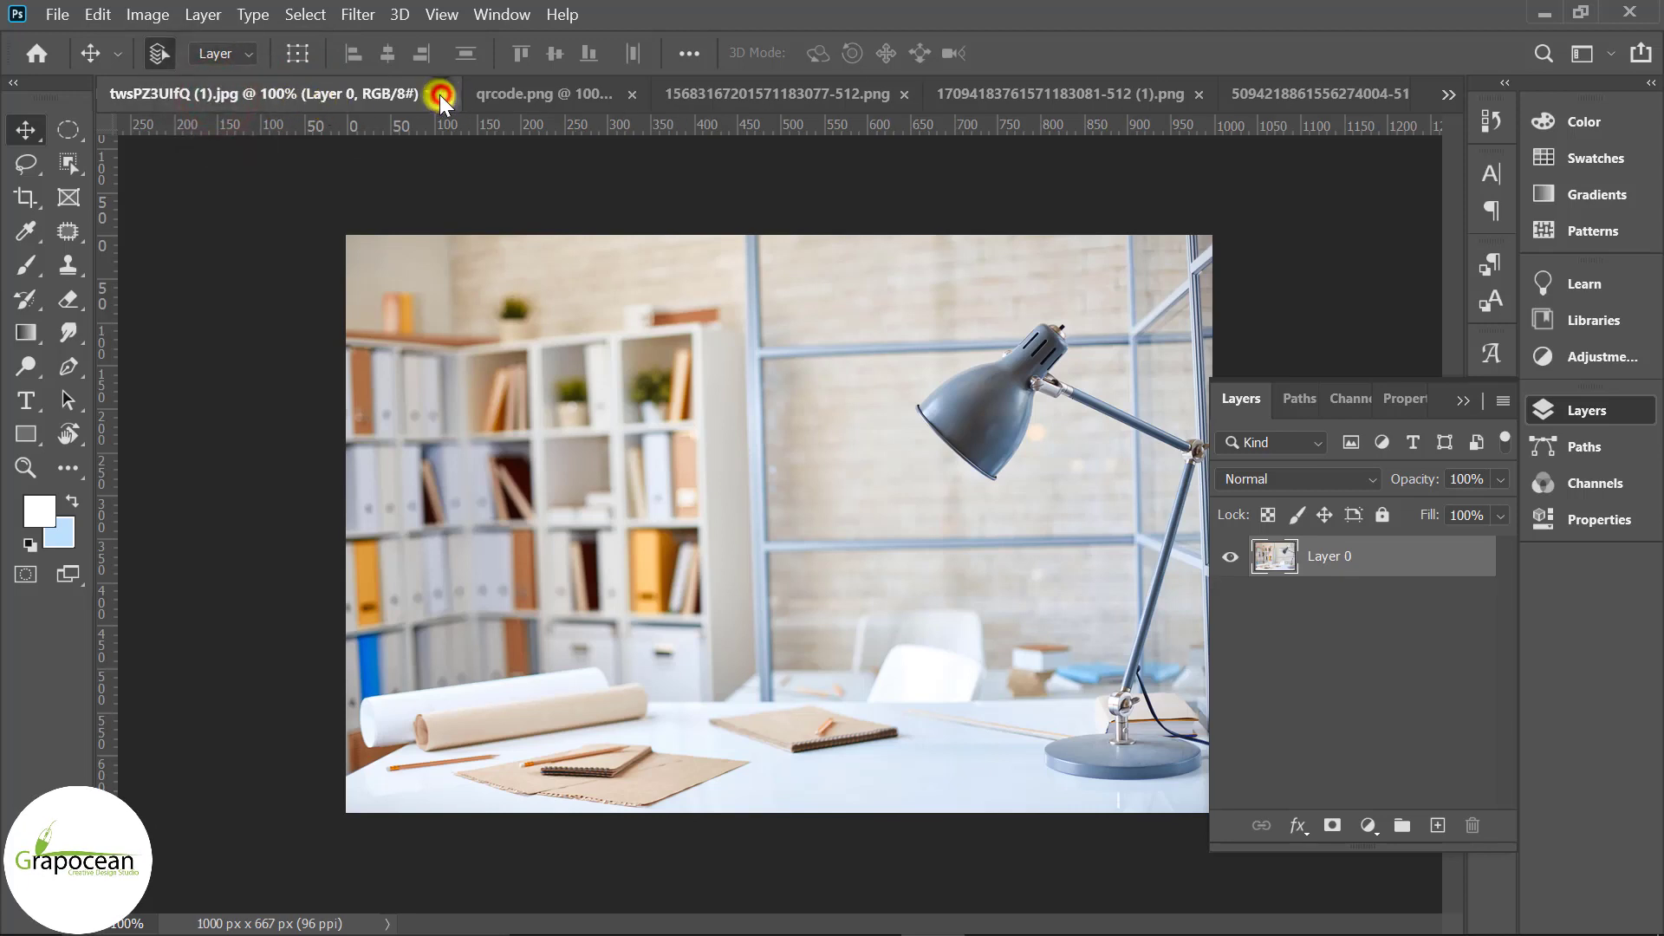
pyautogui.click(895, 393)
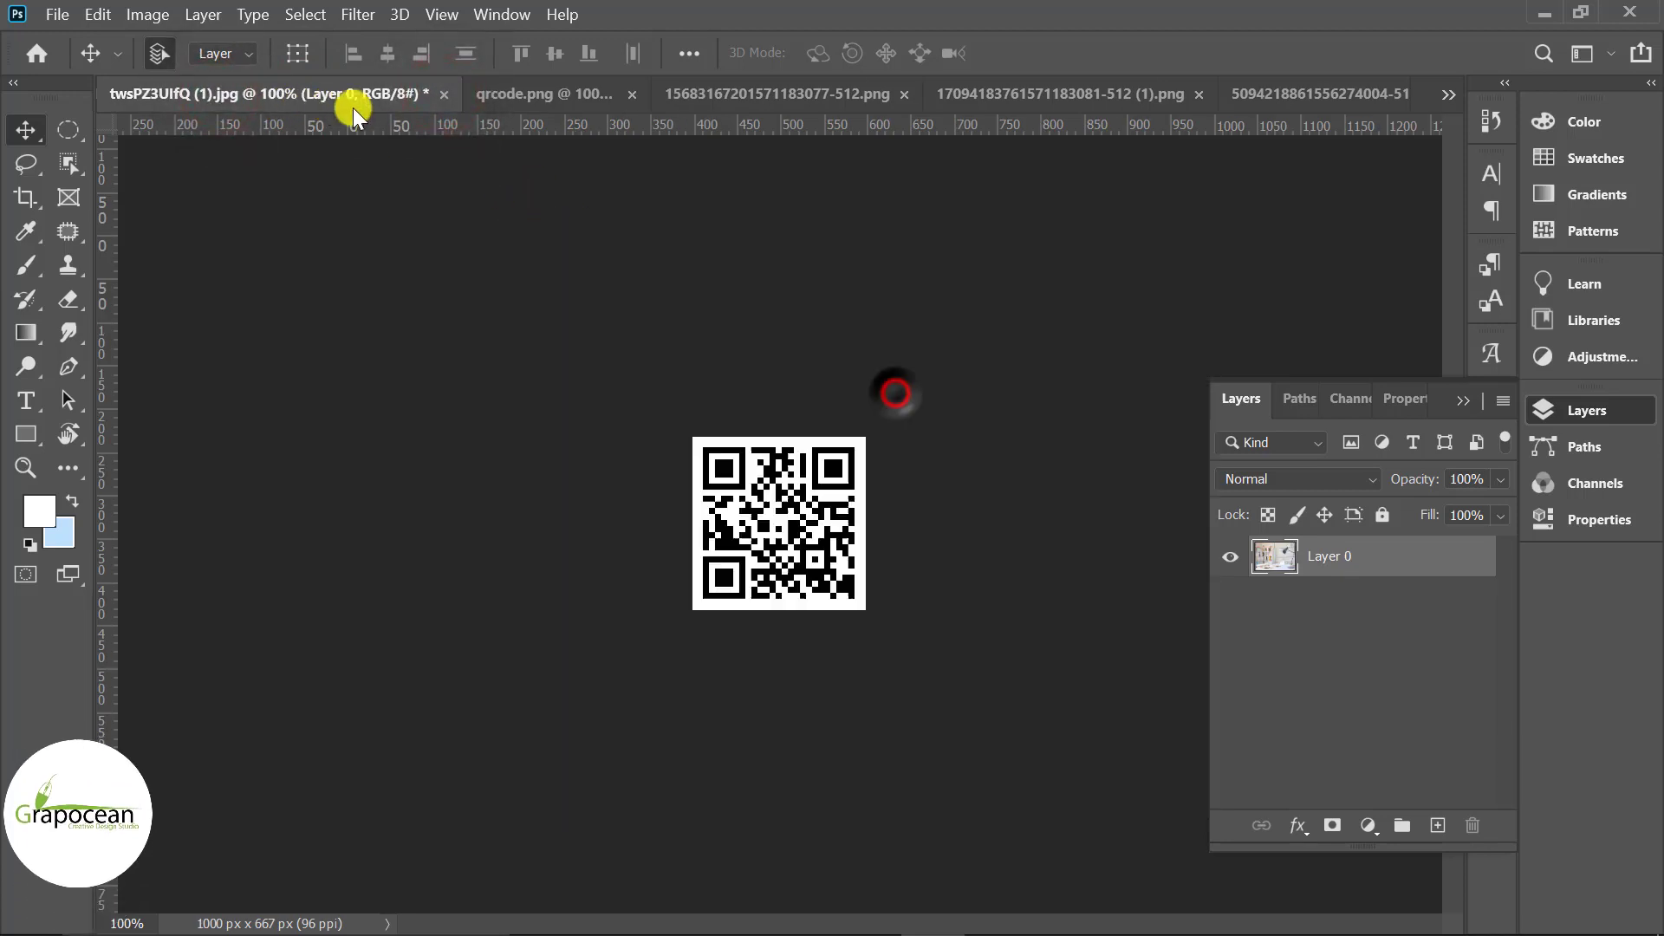
# Close the QR code document and bring the phone handset into the business card.
pyautogui.click(622, 93)
pyautogui.moveTo(767, 308); pyautogui.dragTo(893, 637)
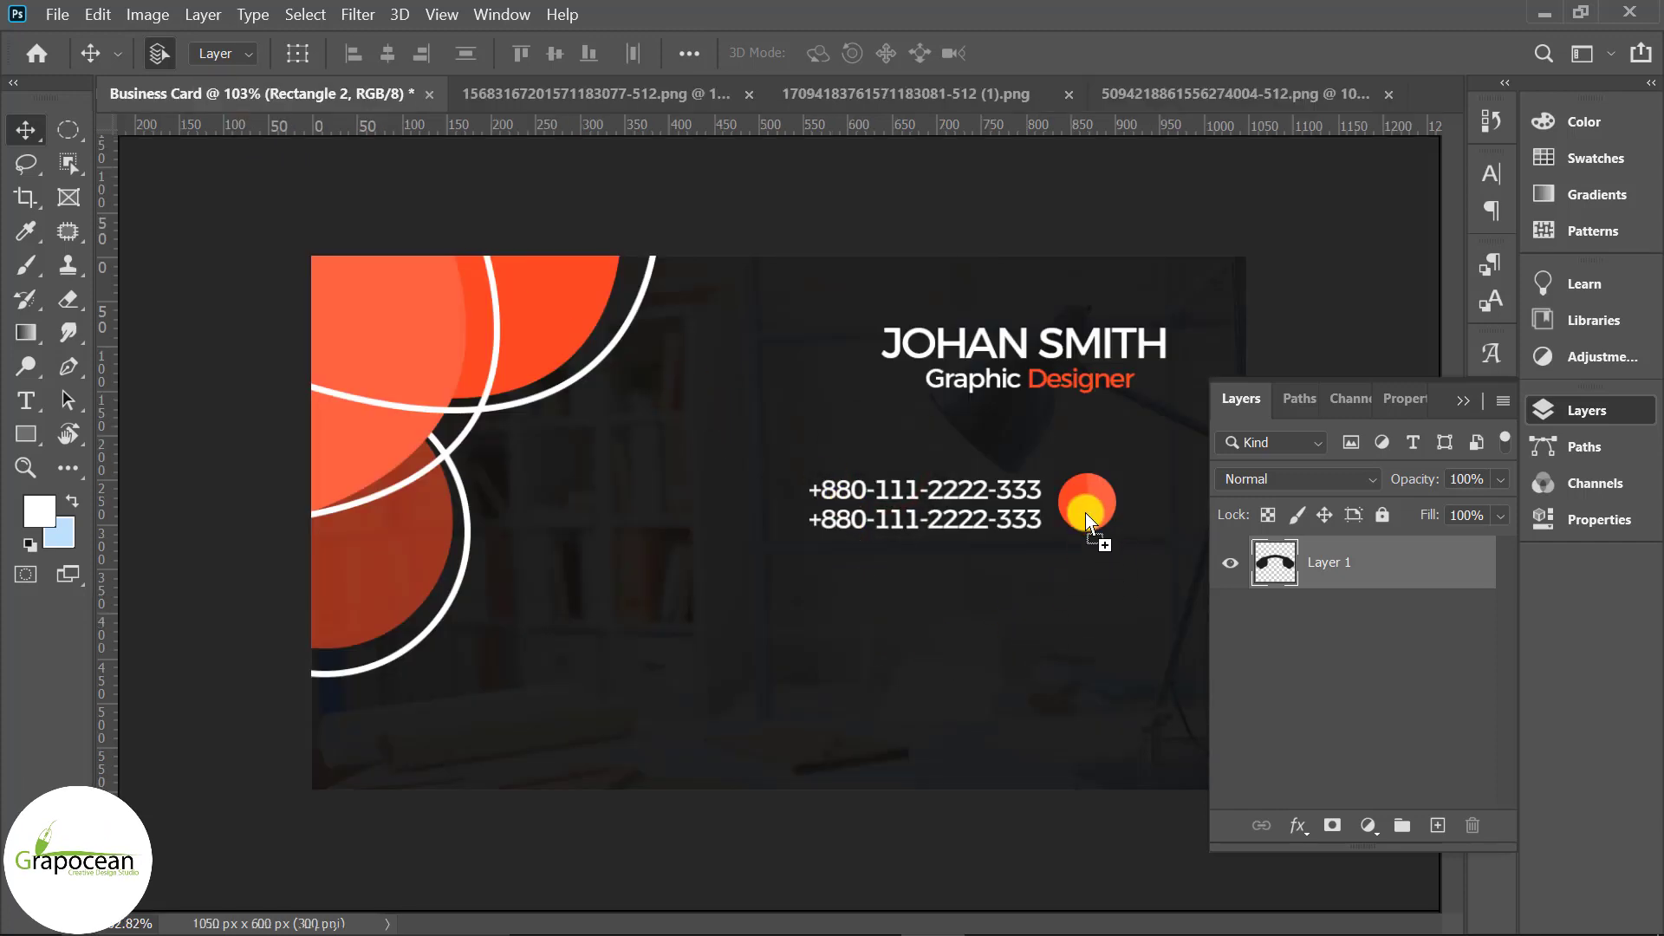
pyautogui.moveTo(1089, 520)
pyautogui.mouseDown()
pyautogui.moveTo(1115, 583)
pyautogui.moveTo(967, 545)
pyautogui.mouseUp()
# Scale the handset to about 11% and rotate it about -41° inside the orange circle.
pyautogui.hotkey('ctrl', 't')
pyautogui.scroll(-1, 844, 568)
pyautogui.scroll(2, 1058, 538)
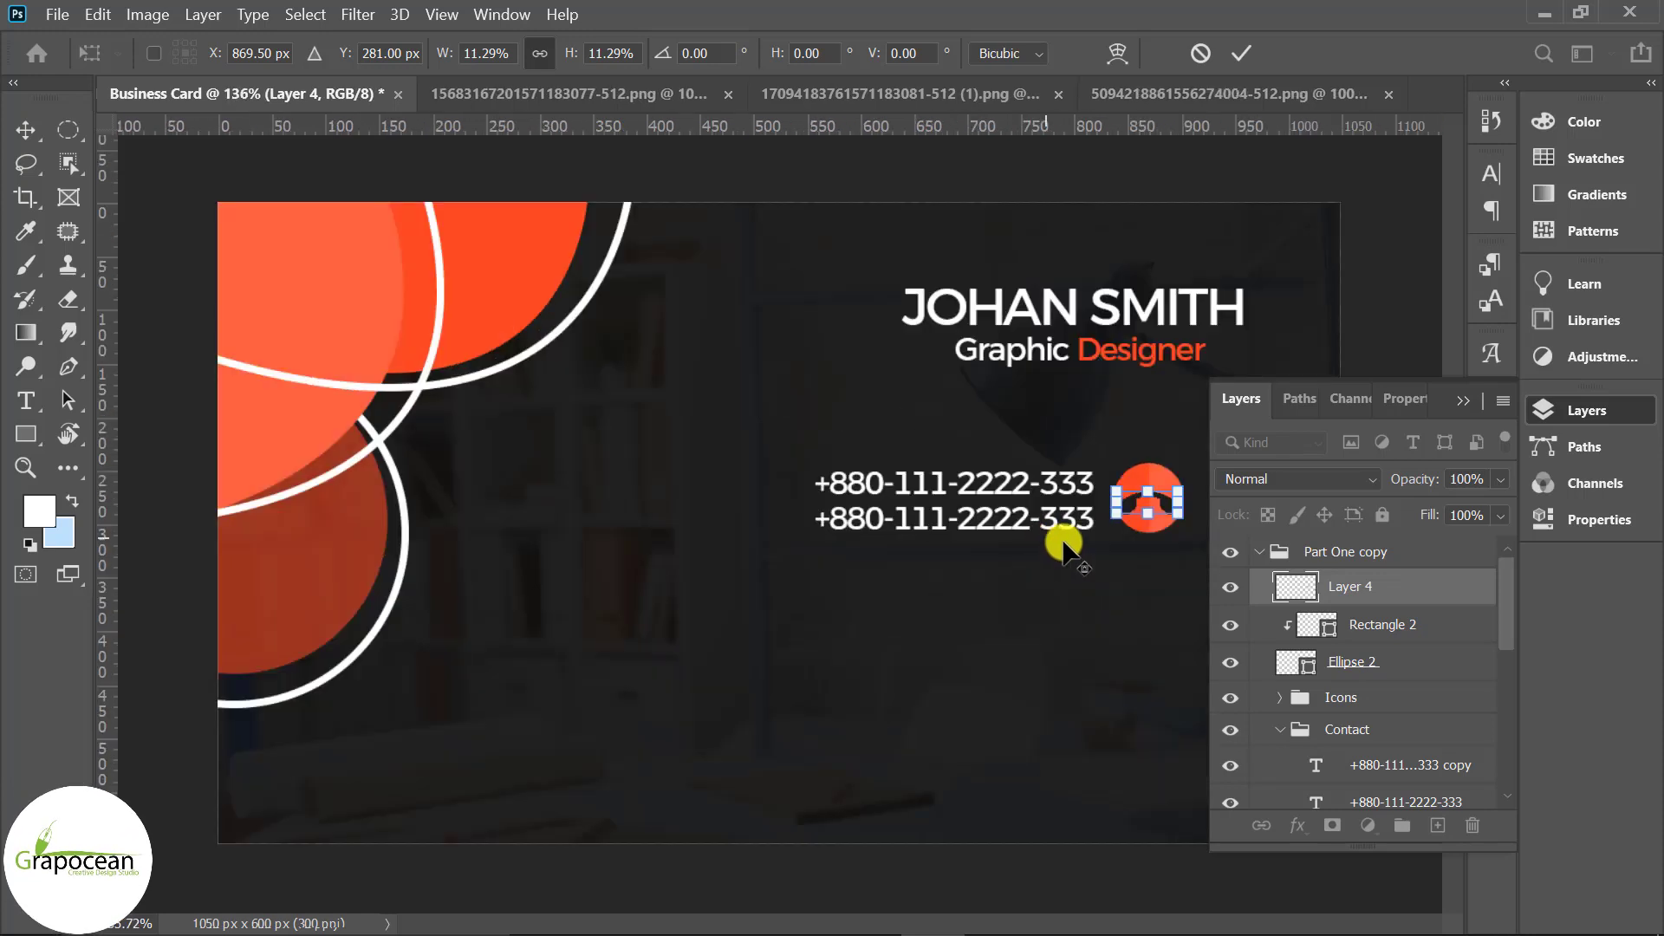
pyautogui.scroll(1, 716, 531)
pyautogui.scroll(-1, 1163, 538)
pyautogui.moveTo(1160, 538); pyautogui.dragTo(1166, 482)
pyautogui.scroll(2, 1186, 495)
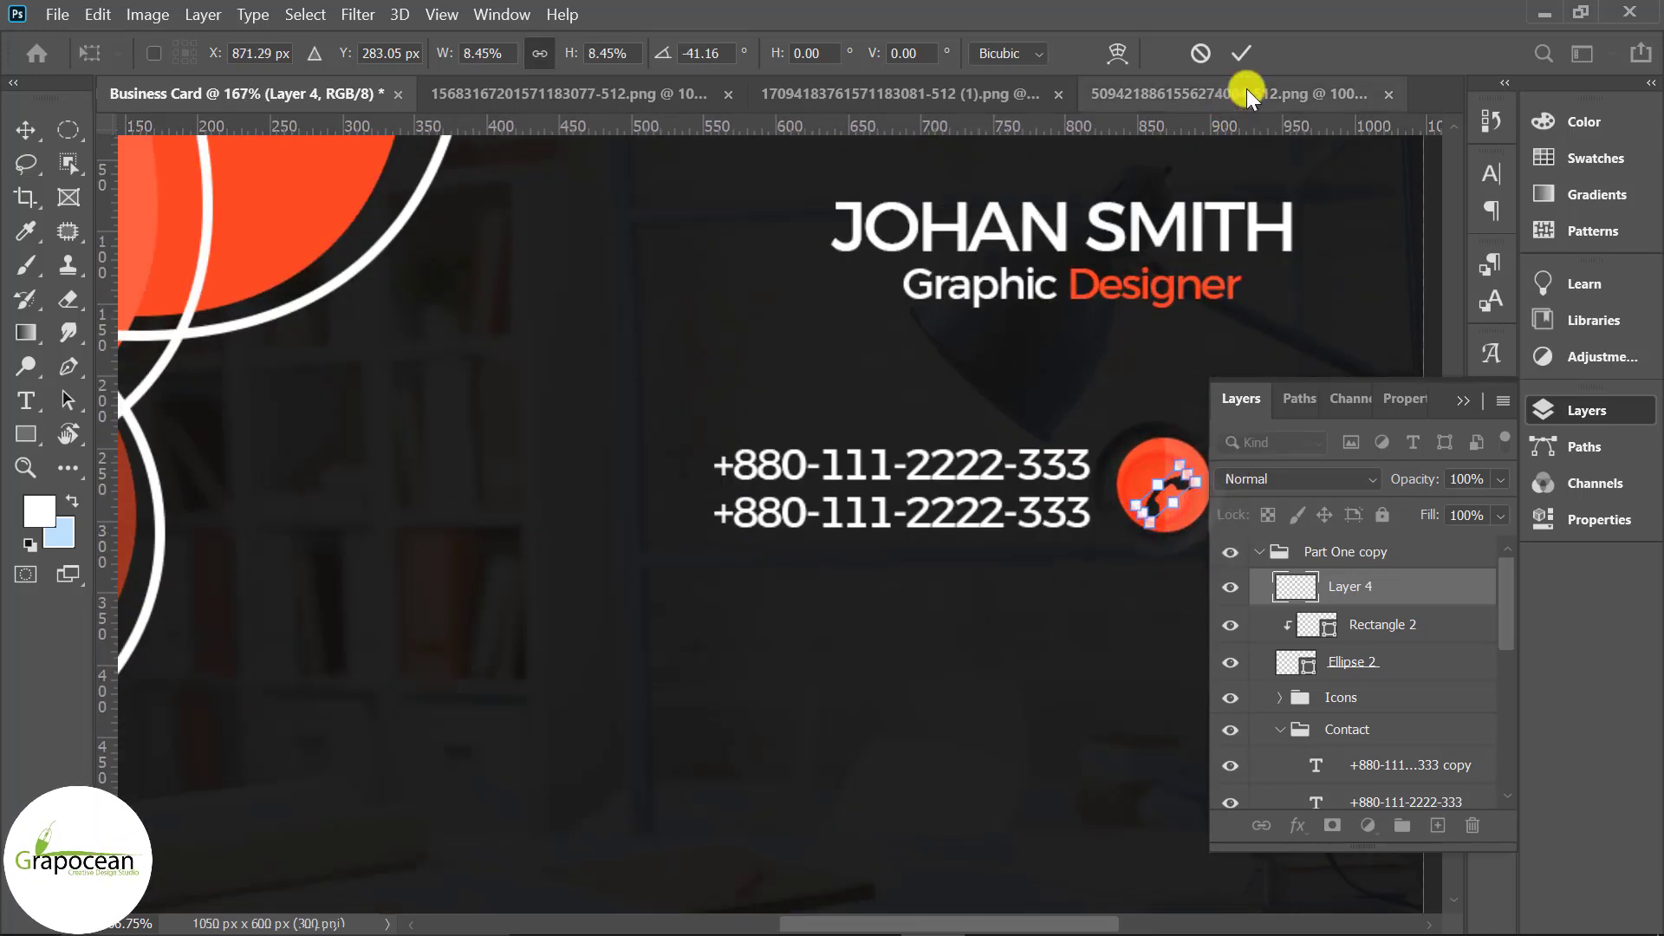
pyautogui.click(1241, 53)
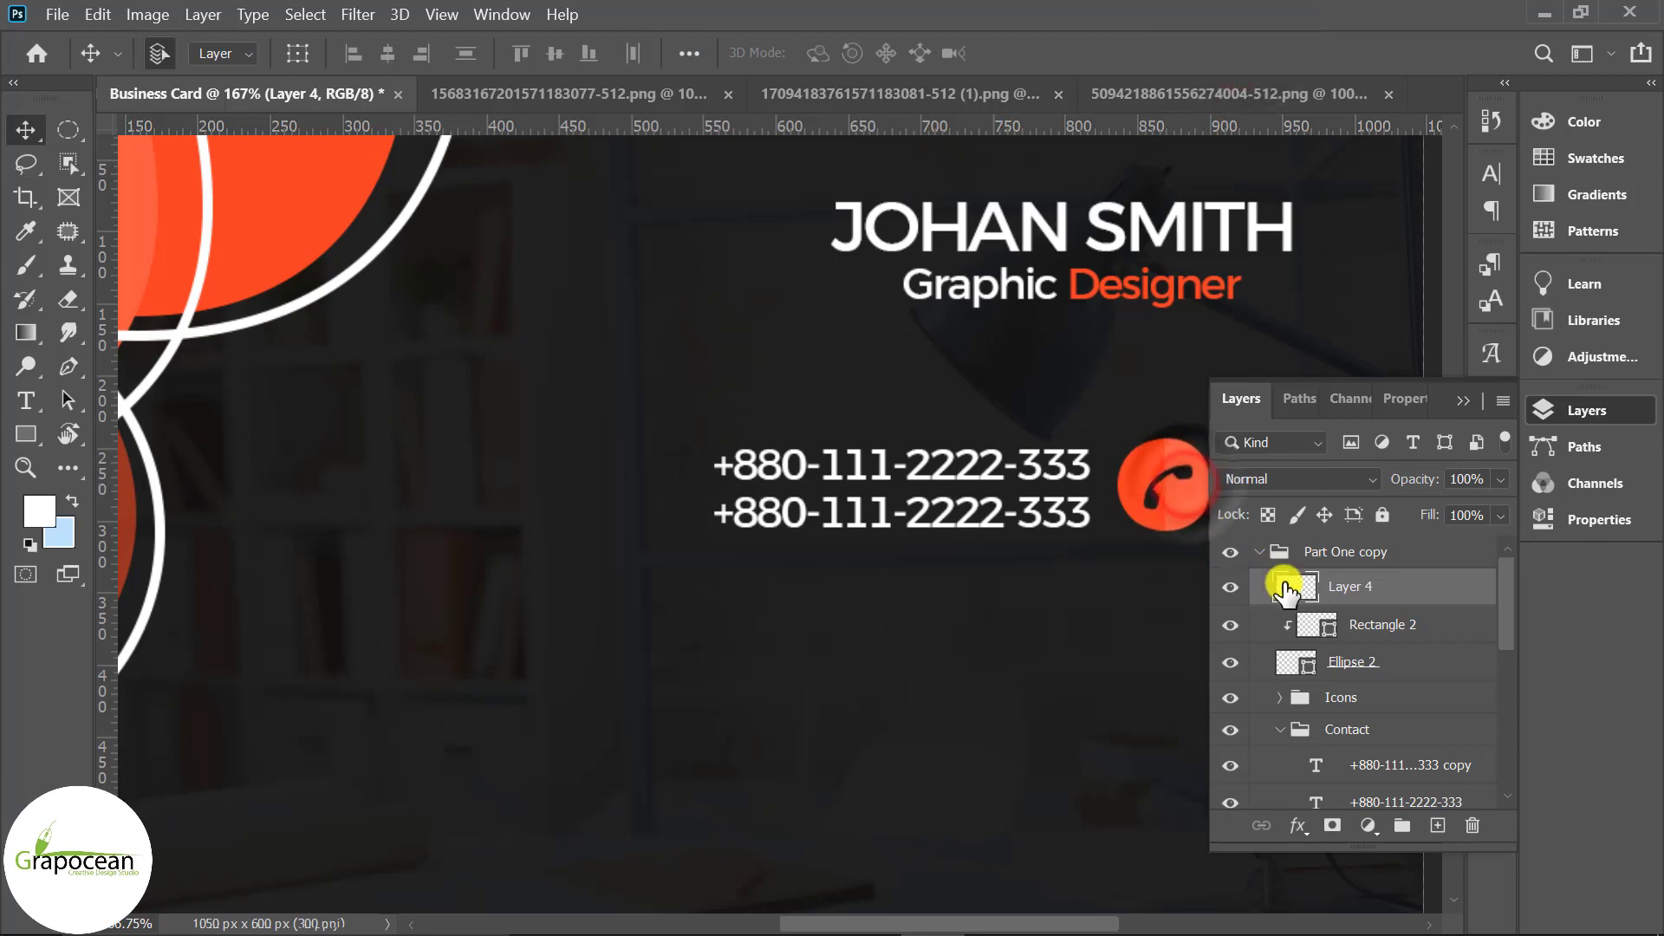
# Make the handset white with a Color Overlay layer style on Layer 4.
pyautogui.rightClick(1397, 592)
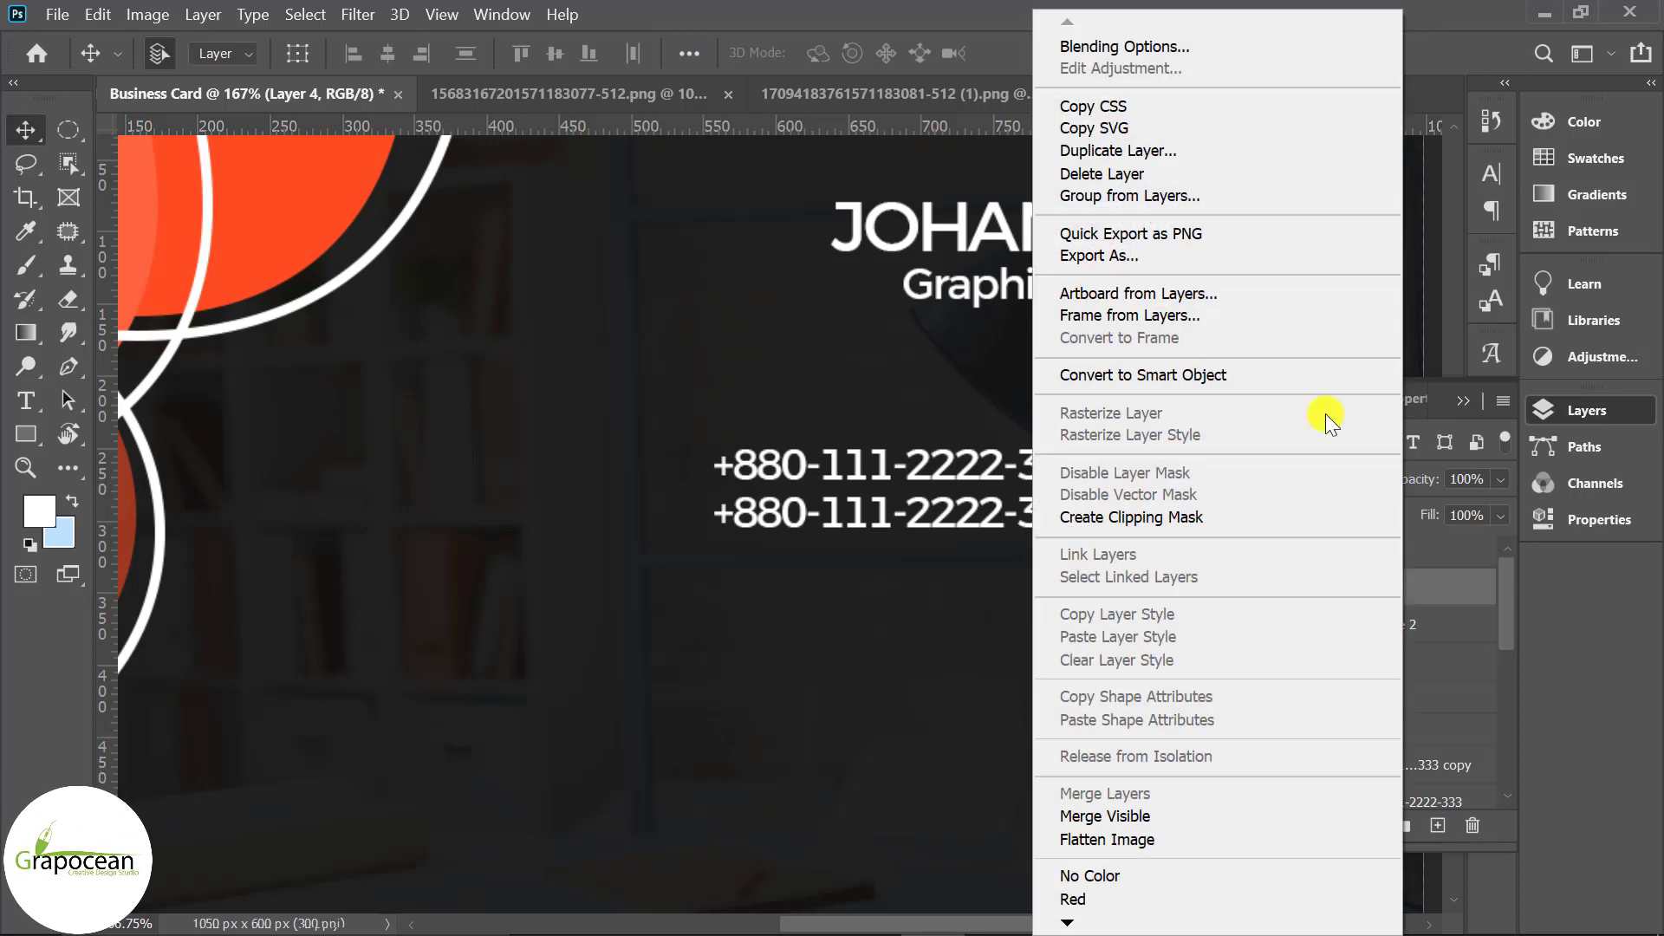
pyautogui.click(1189, 45)
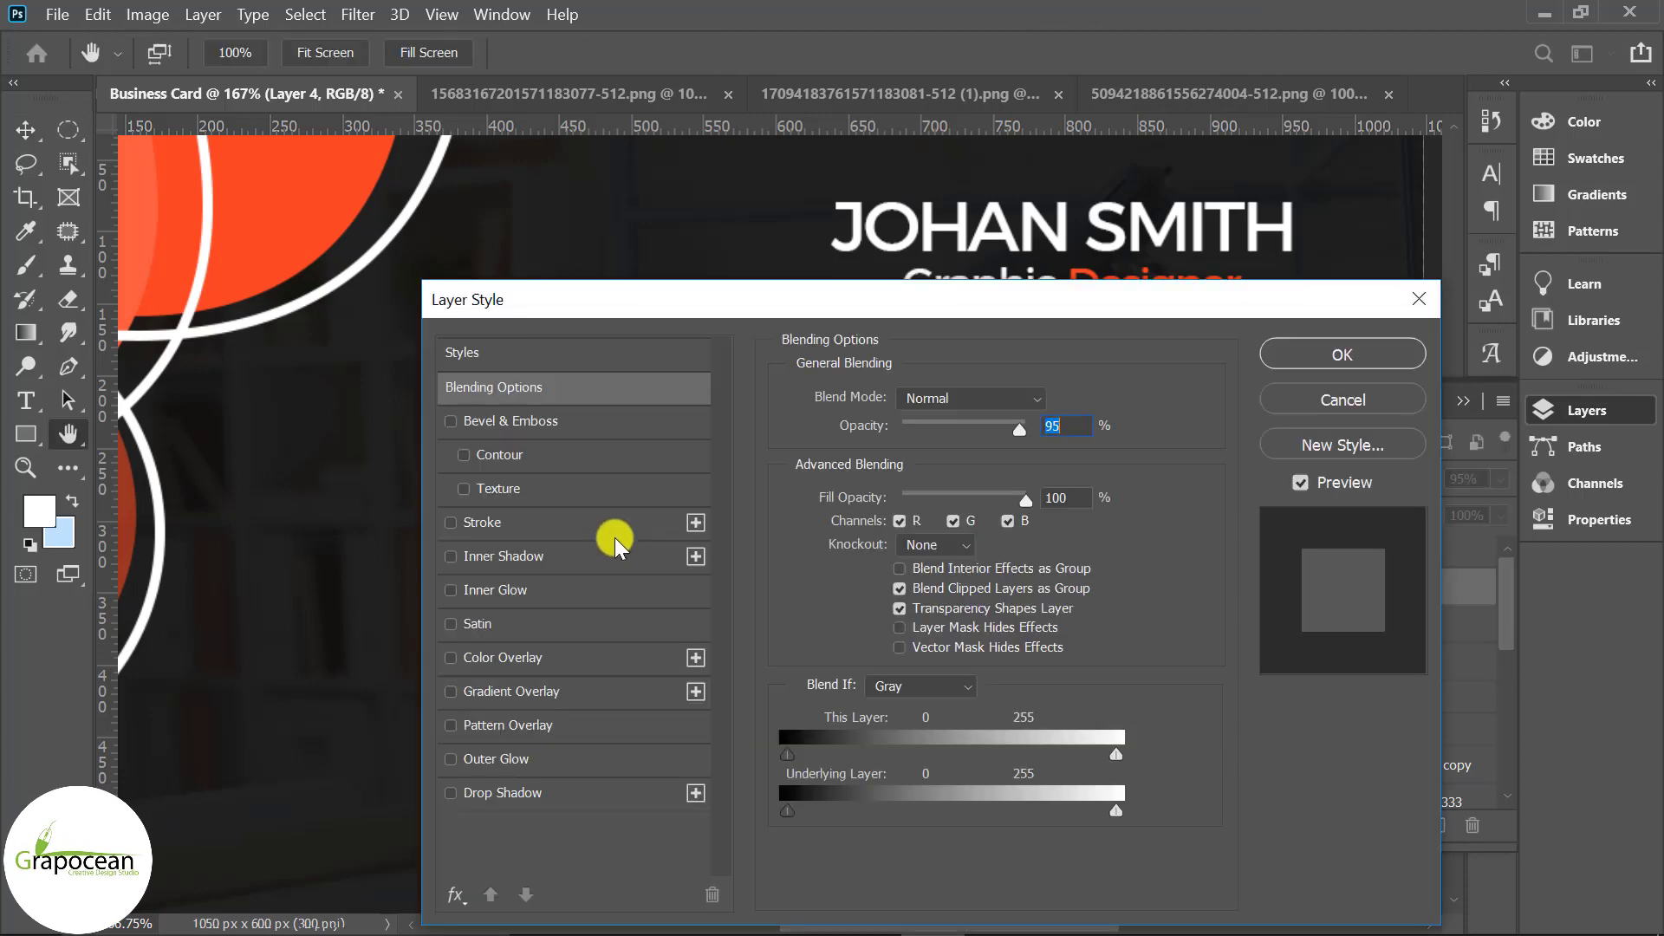
pyautogui.click(475, 658)
pyautogui.moveTo(1067, 302); pyautogui.dragTo(815, 611)
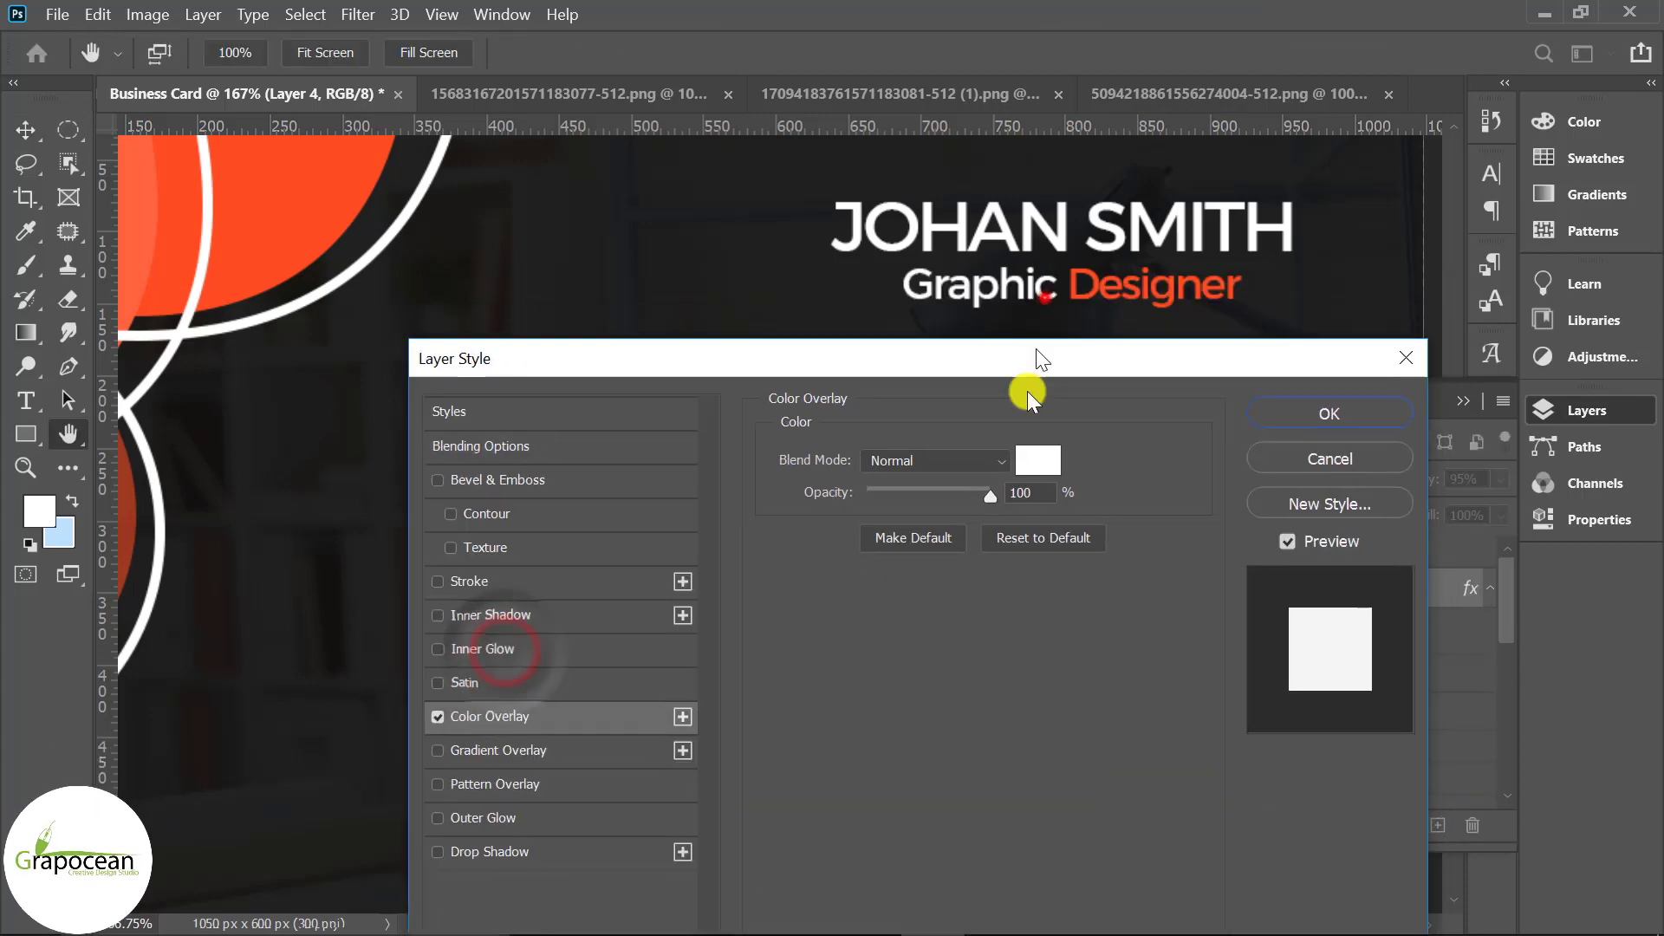
pyautogui.click(1083, 691)
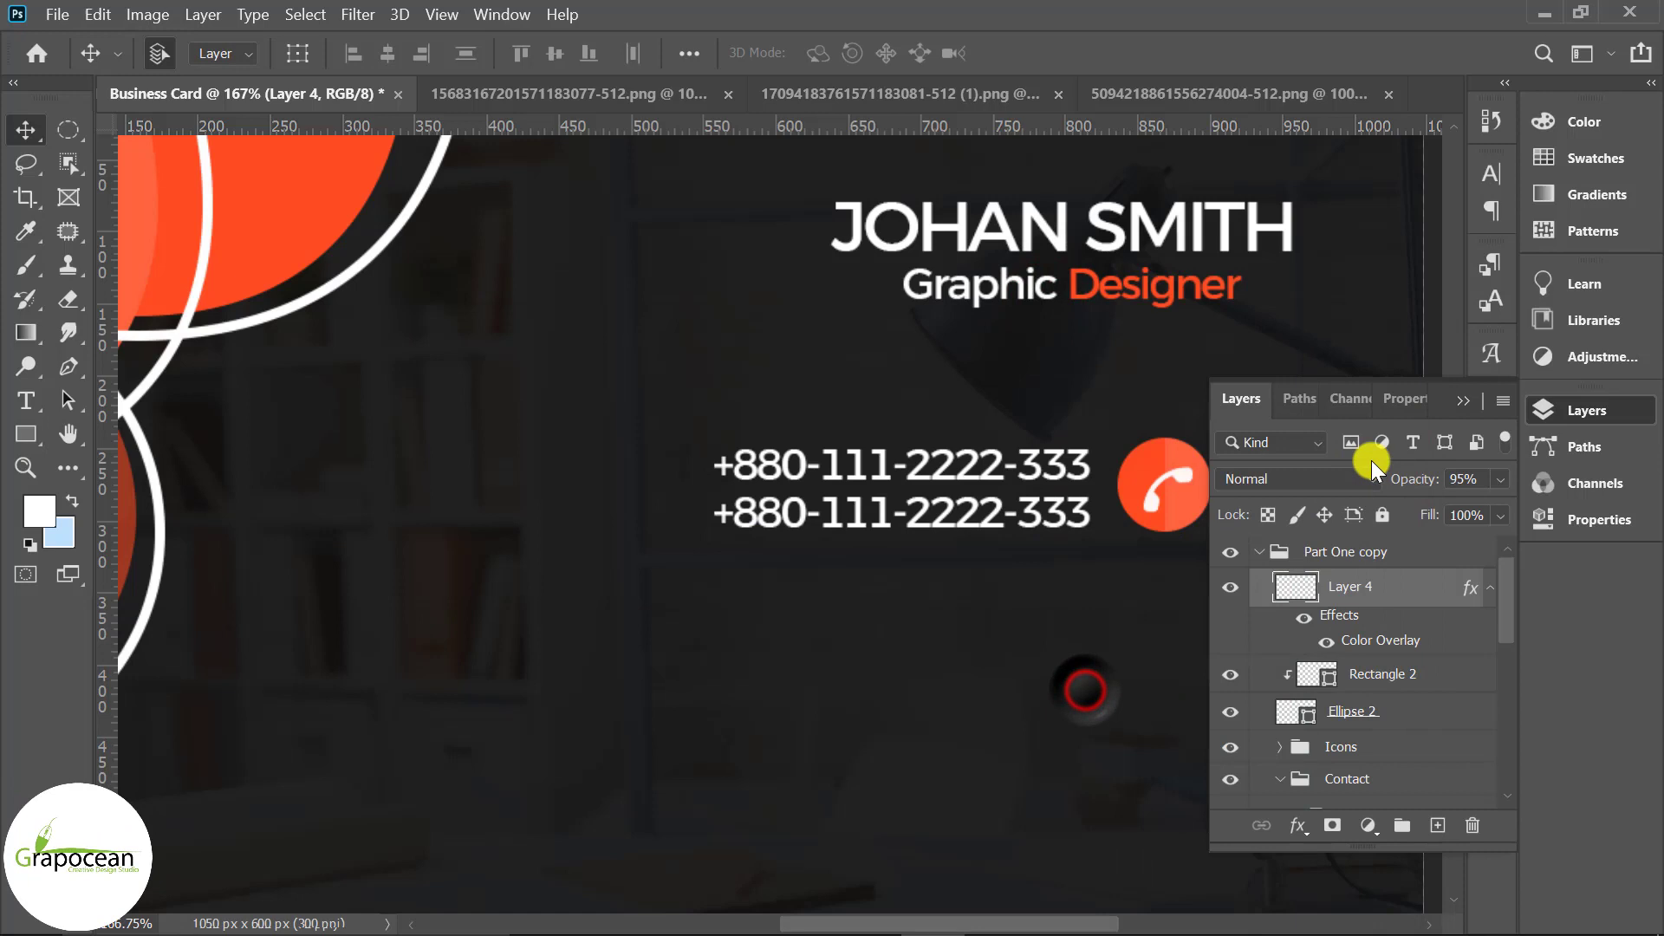
pyautogui.click(1465, 404)
pyautogui.scroll(3, 1196, 507)
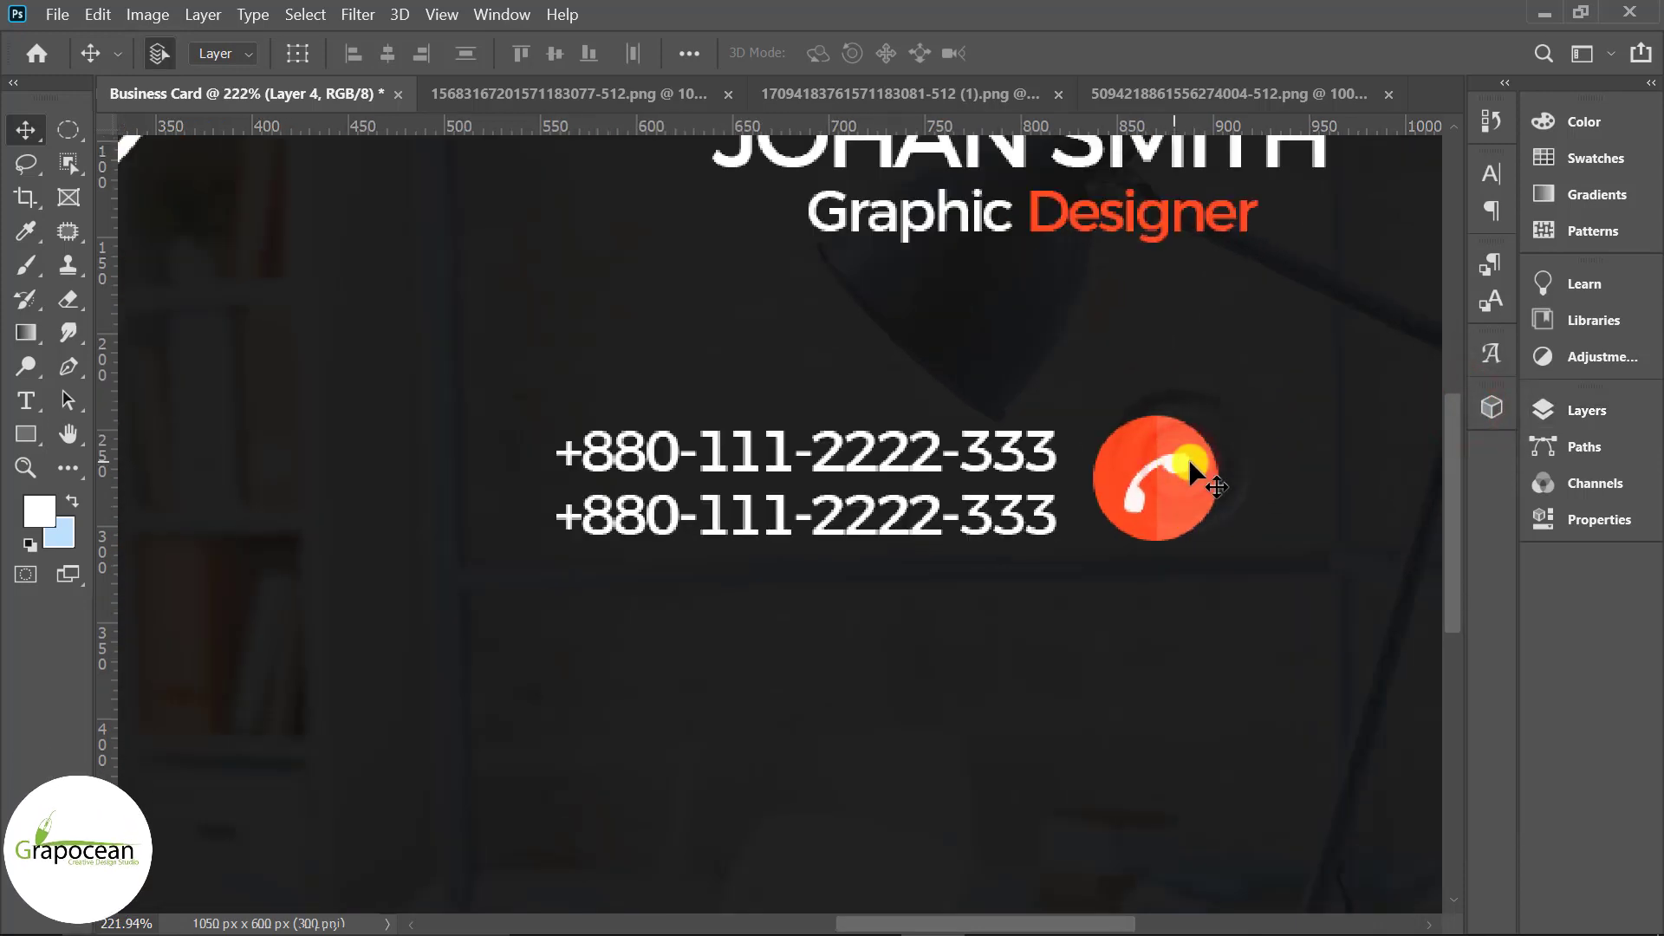
# Enlarge the handset icon to about 114% and nudge it down one pixel.
pyautogui.hotkey('ctrl', 't')
pyautogui.moveTo(1196, 525); pyautogui.dragTo(1201, 529)
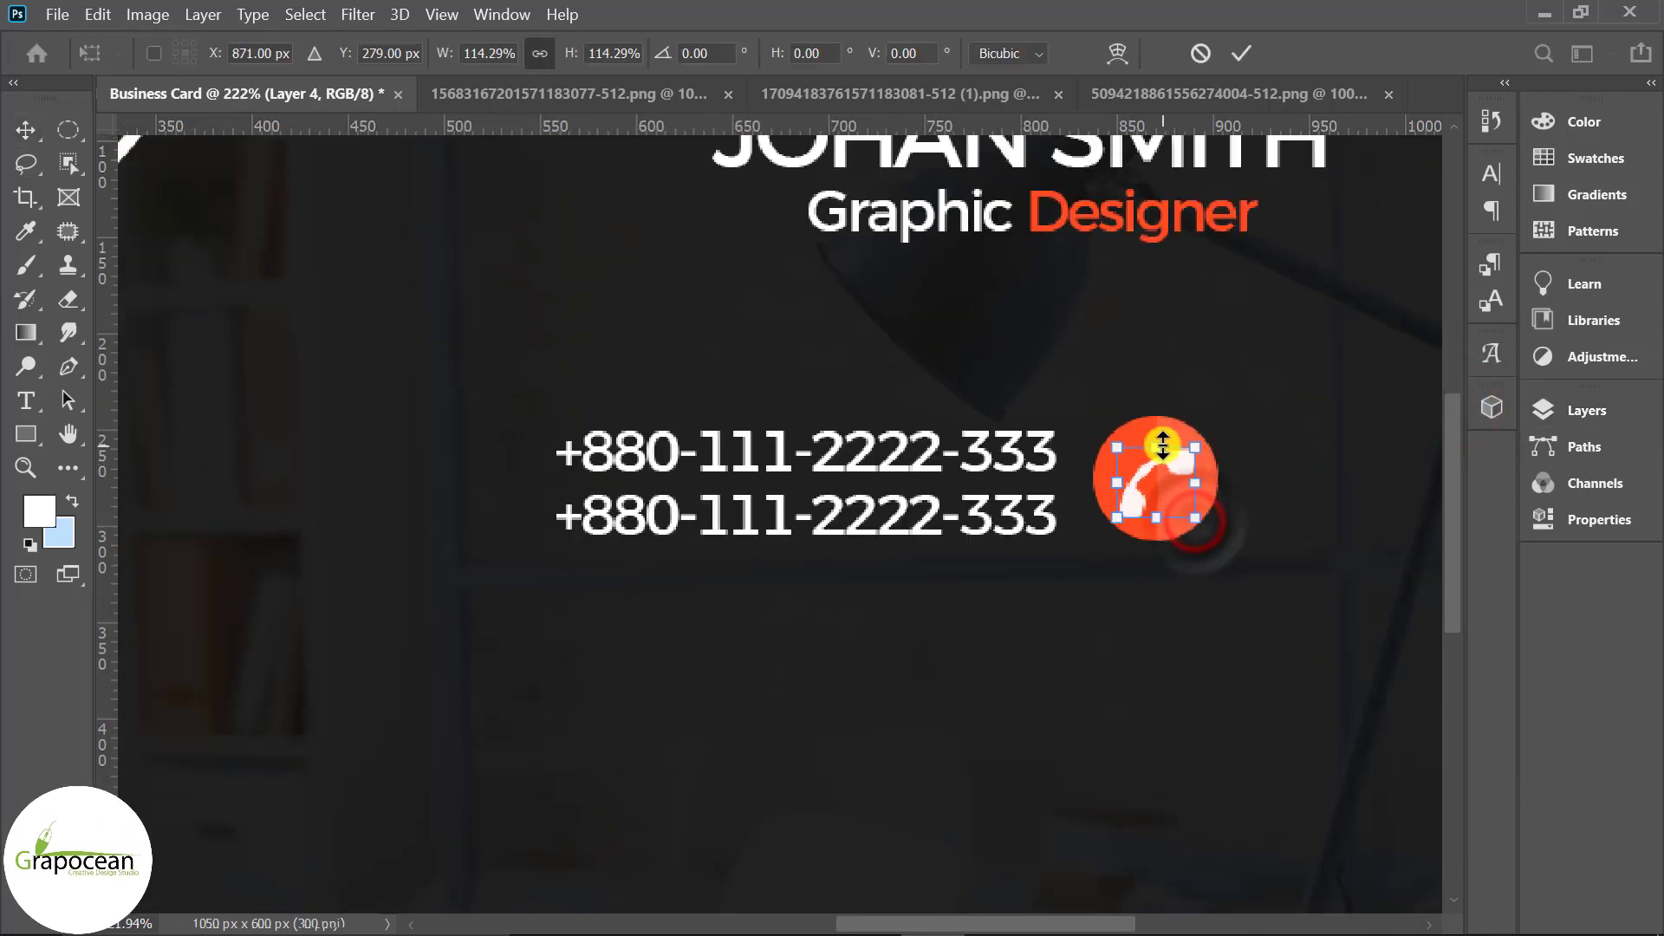
pyautogui.press('Down')
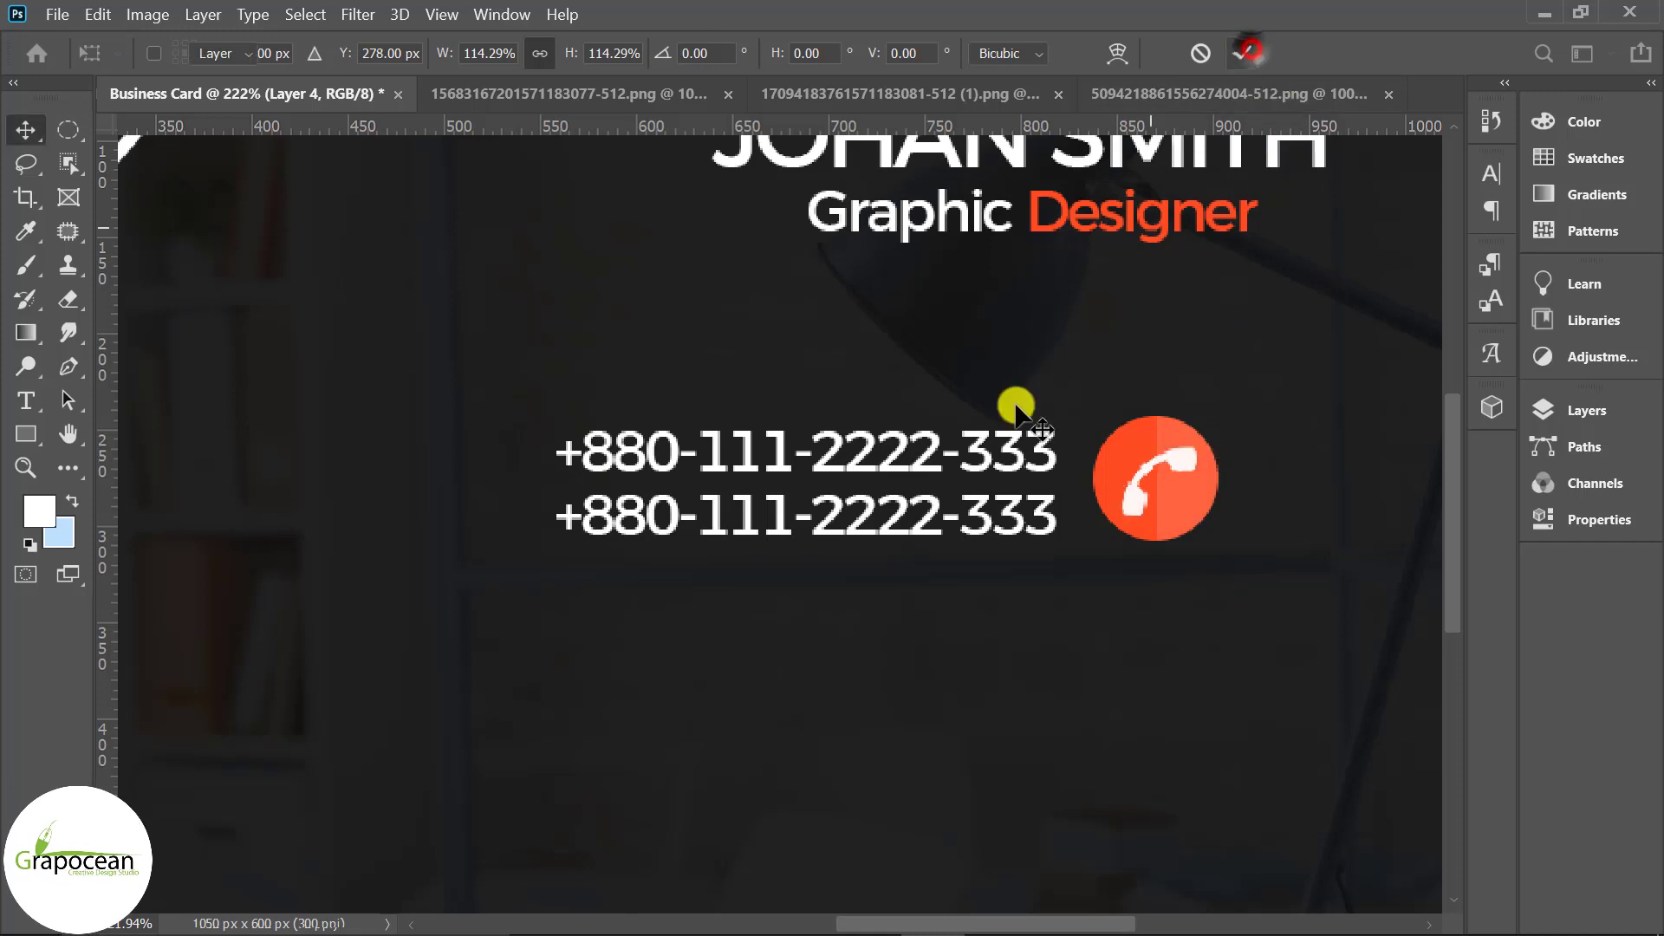
pyautogui.press('Return')
pyautogui.scroll(-5, 1016, 407)
pyautogui.scroll(-3, 687, 558)
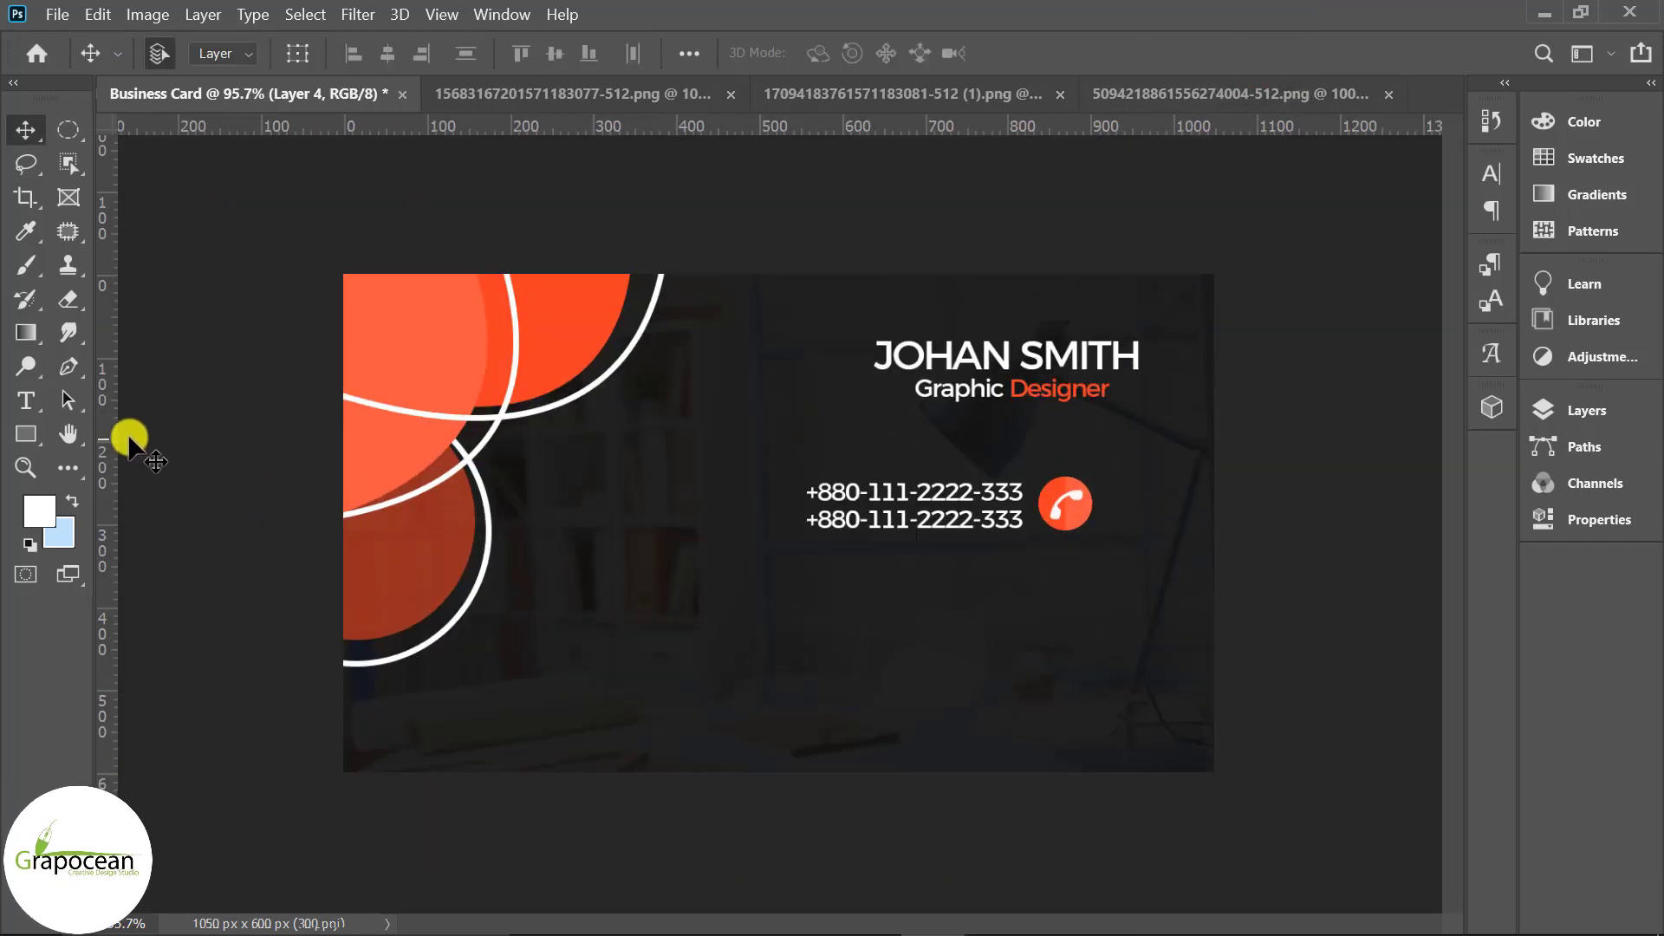
# Draw a thin orange rounded-rectangle bar without outline under Graphic Designer.
pyautogui.rightClick(28, 432)
pyautogui.click(111, 456)
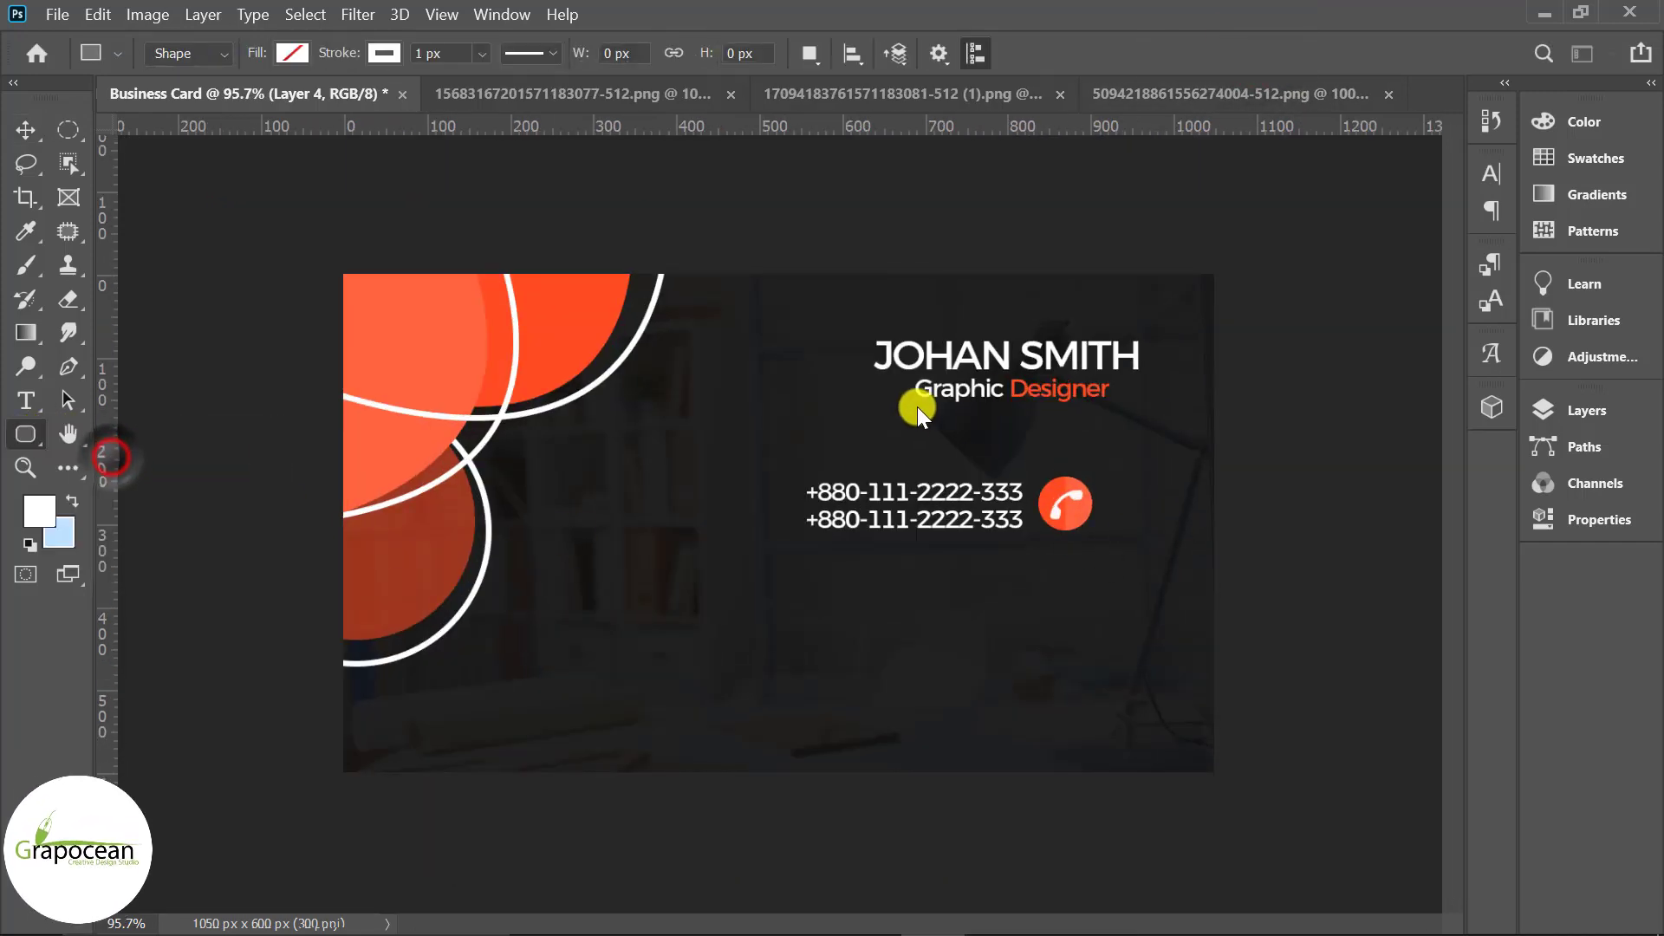
pyautogui.moveTo(896, 407)
pyautogui.mouseDown()
pyautogui.moveTo(959, 435)
pyautogui.moveTo(1144, 421)
pyautogui.moveTo(1118, 411)
pyautogui.mouseUp()
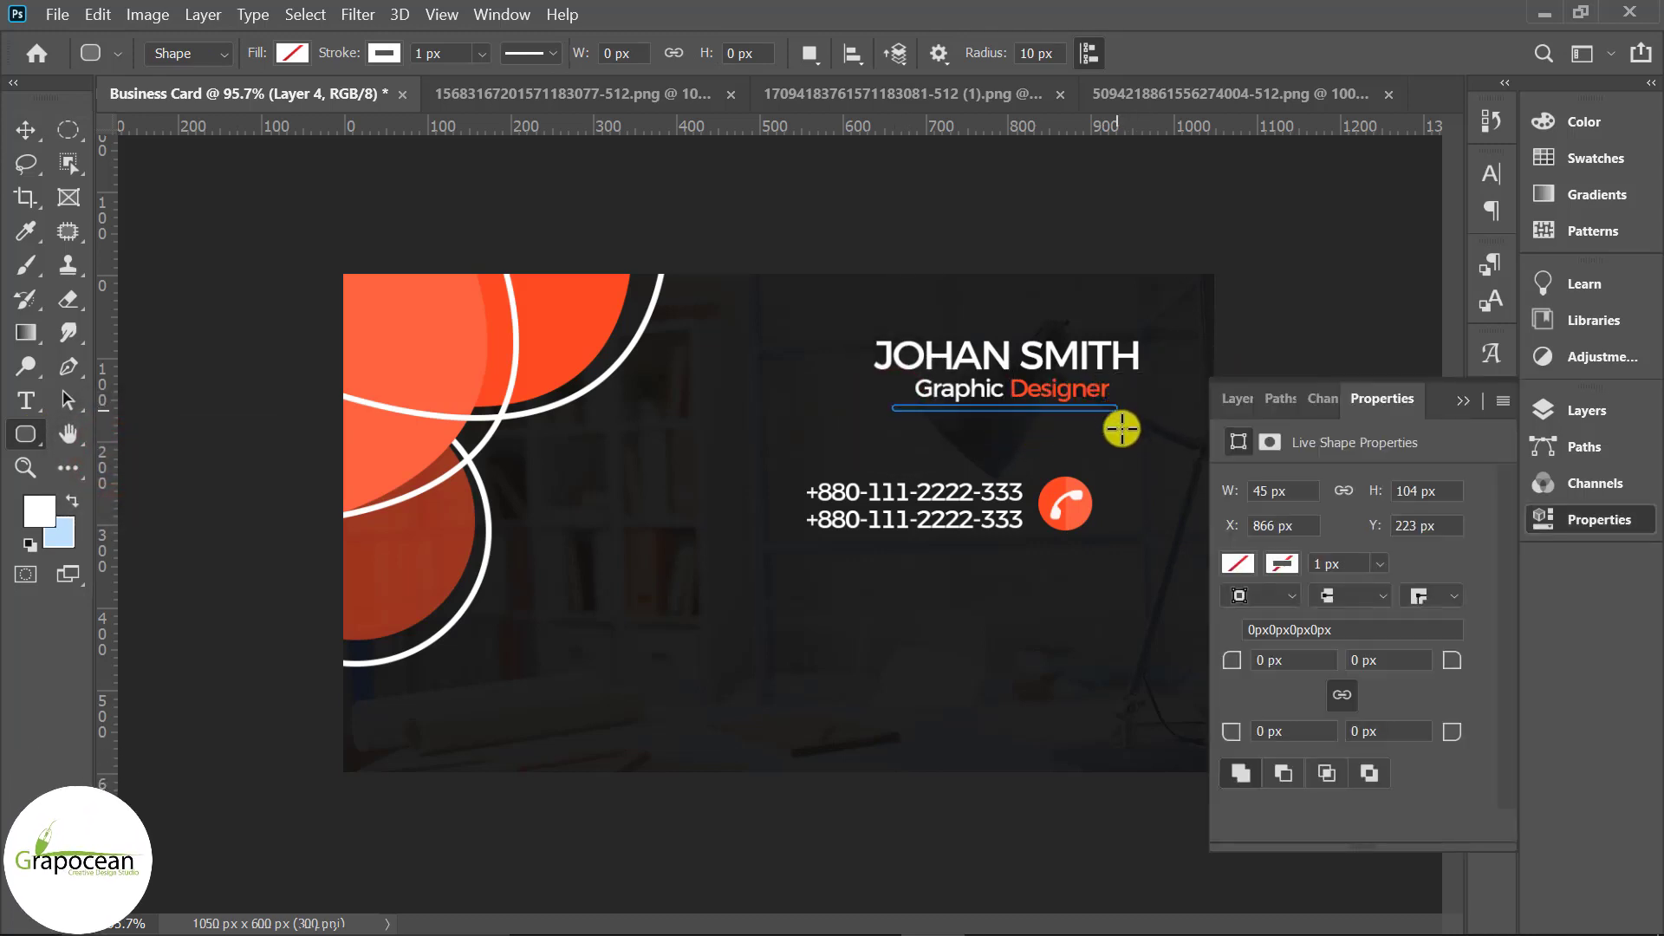
pyautogui.click(384, 54)
pyautogui.click(232, 97)
pyautogui.click(293, 49)
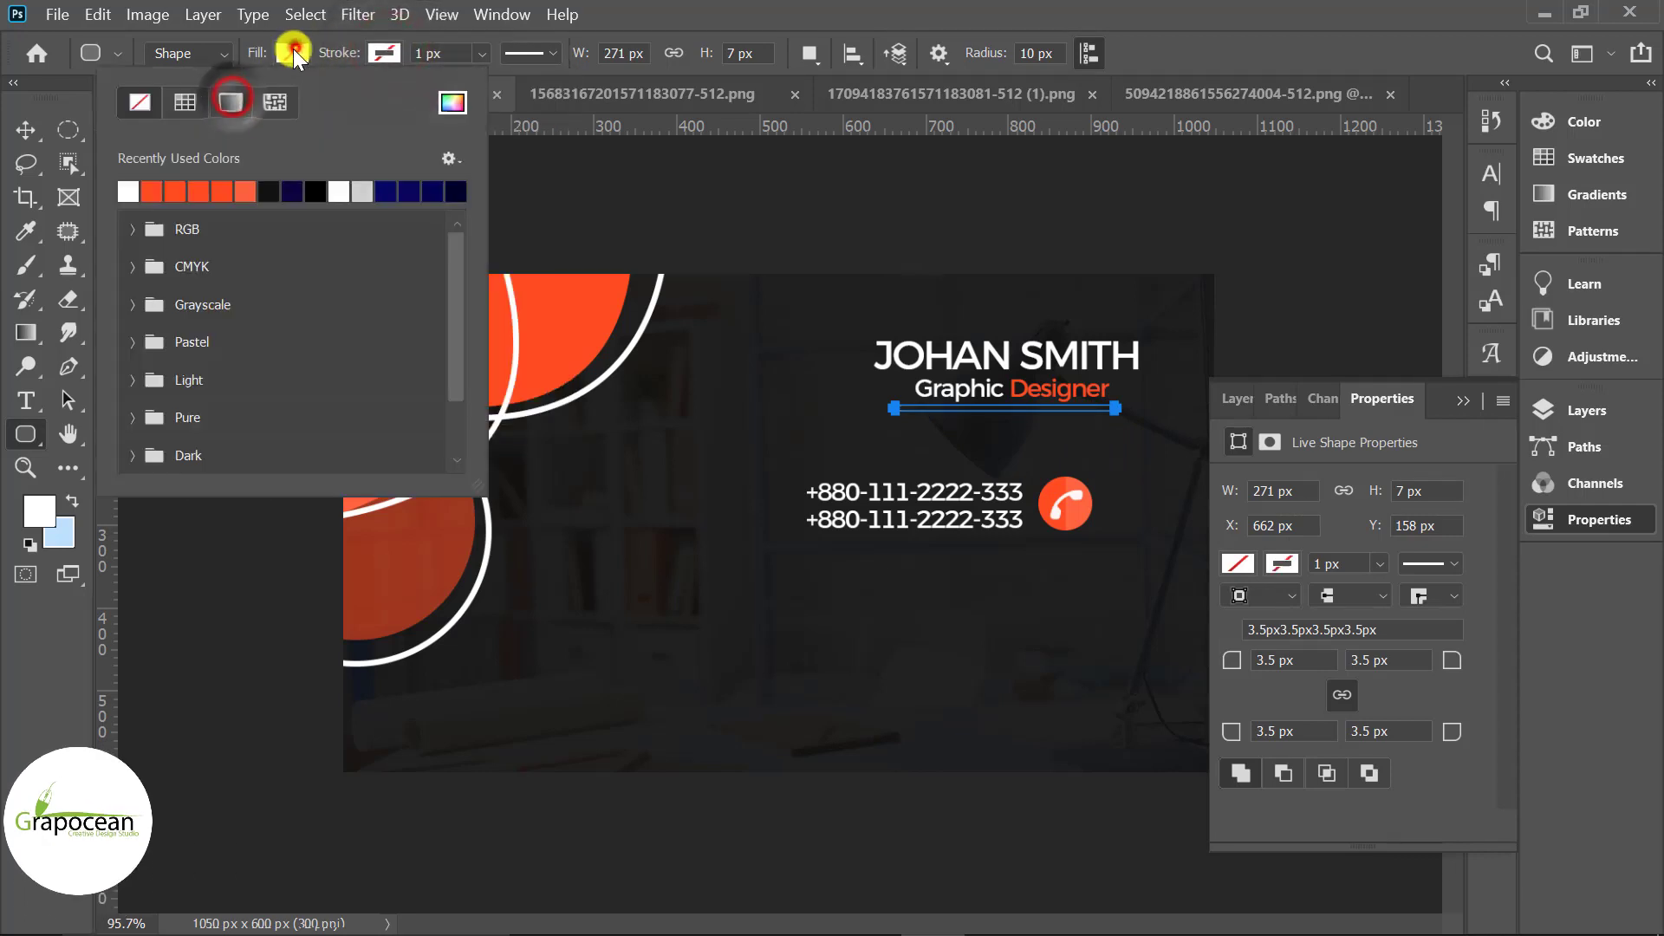
pyautogui.click(155, 192)
pyautogui.click(24, 128)
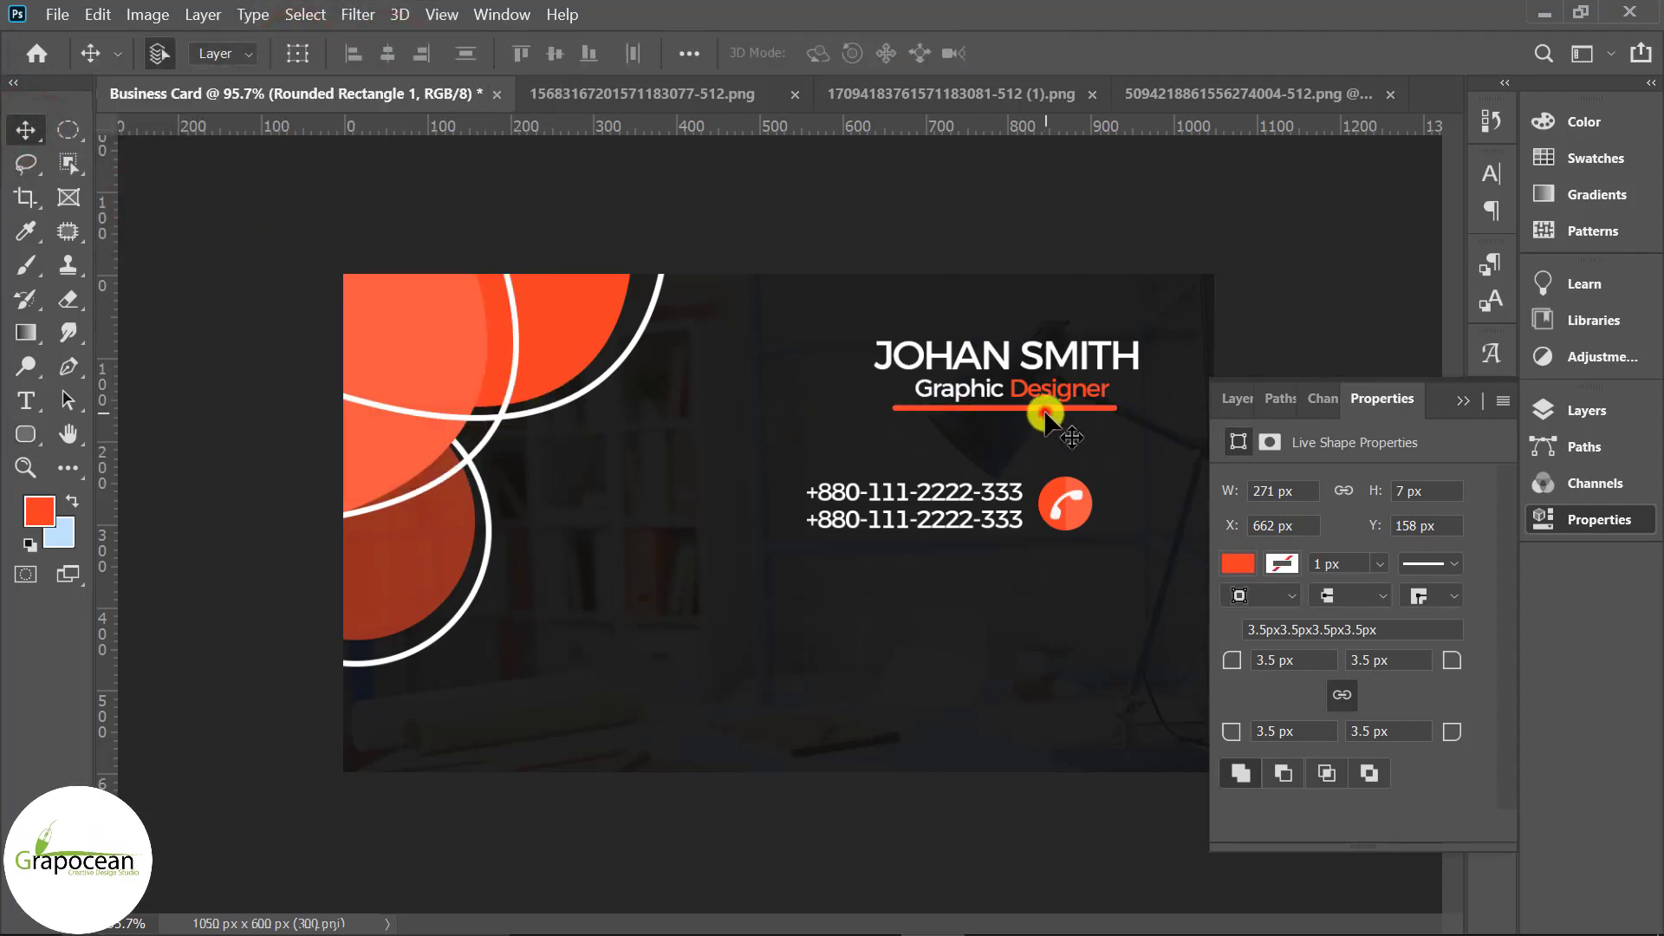
# Copy the orange bar below the phone numbers and make it thinner.
pyautogui.moveTo(1047, 415); pyautogui.dragTo(964, 568)
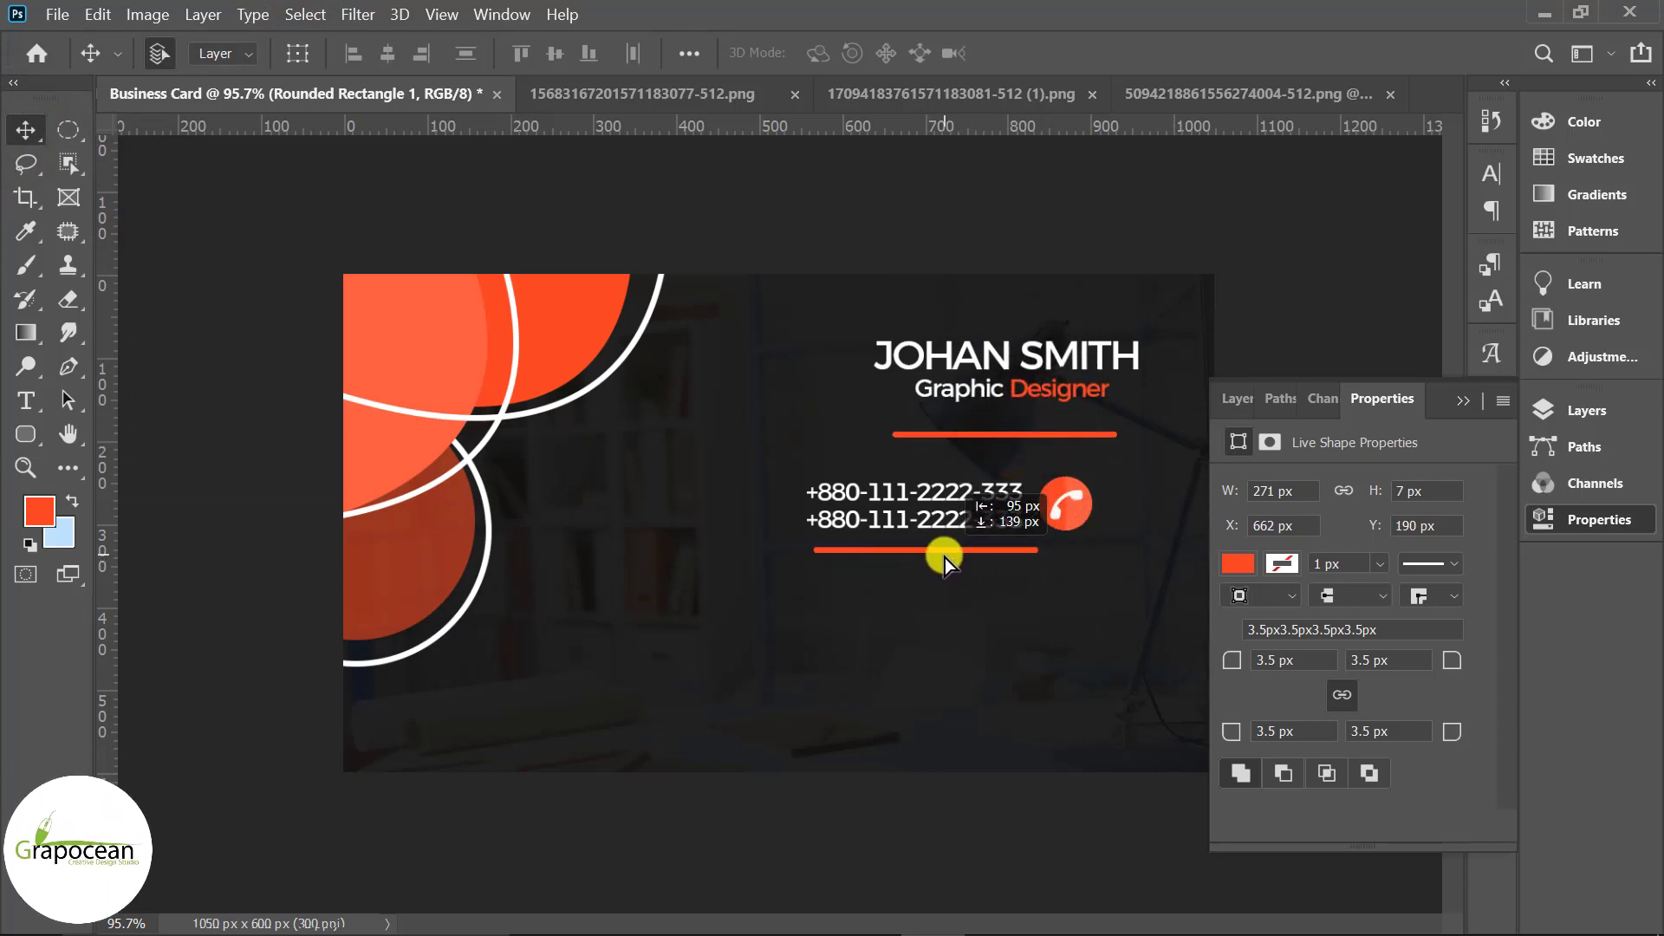
pyautogui.scroll(3, 945, 558)
pyautogui.moveTo(958, 562)
pyautogui.mouseDown()
pyautogui.moveTo(945, 559)
pyautogui.moveTo(977, 542)
pyautogui.mouseUp()
pyautogui.scroll(2, 969, 567)
pyautogui.hotkey('ctrl', 't')
pyautogui.scroll(1, 976, 586)
pyautogui.scroll(3, 997, 570)
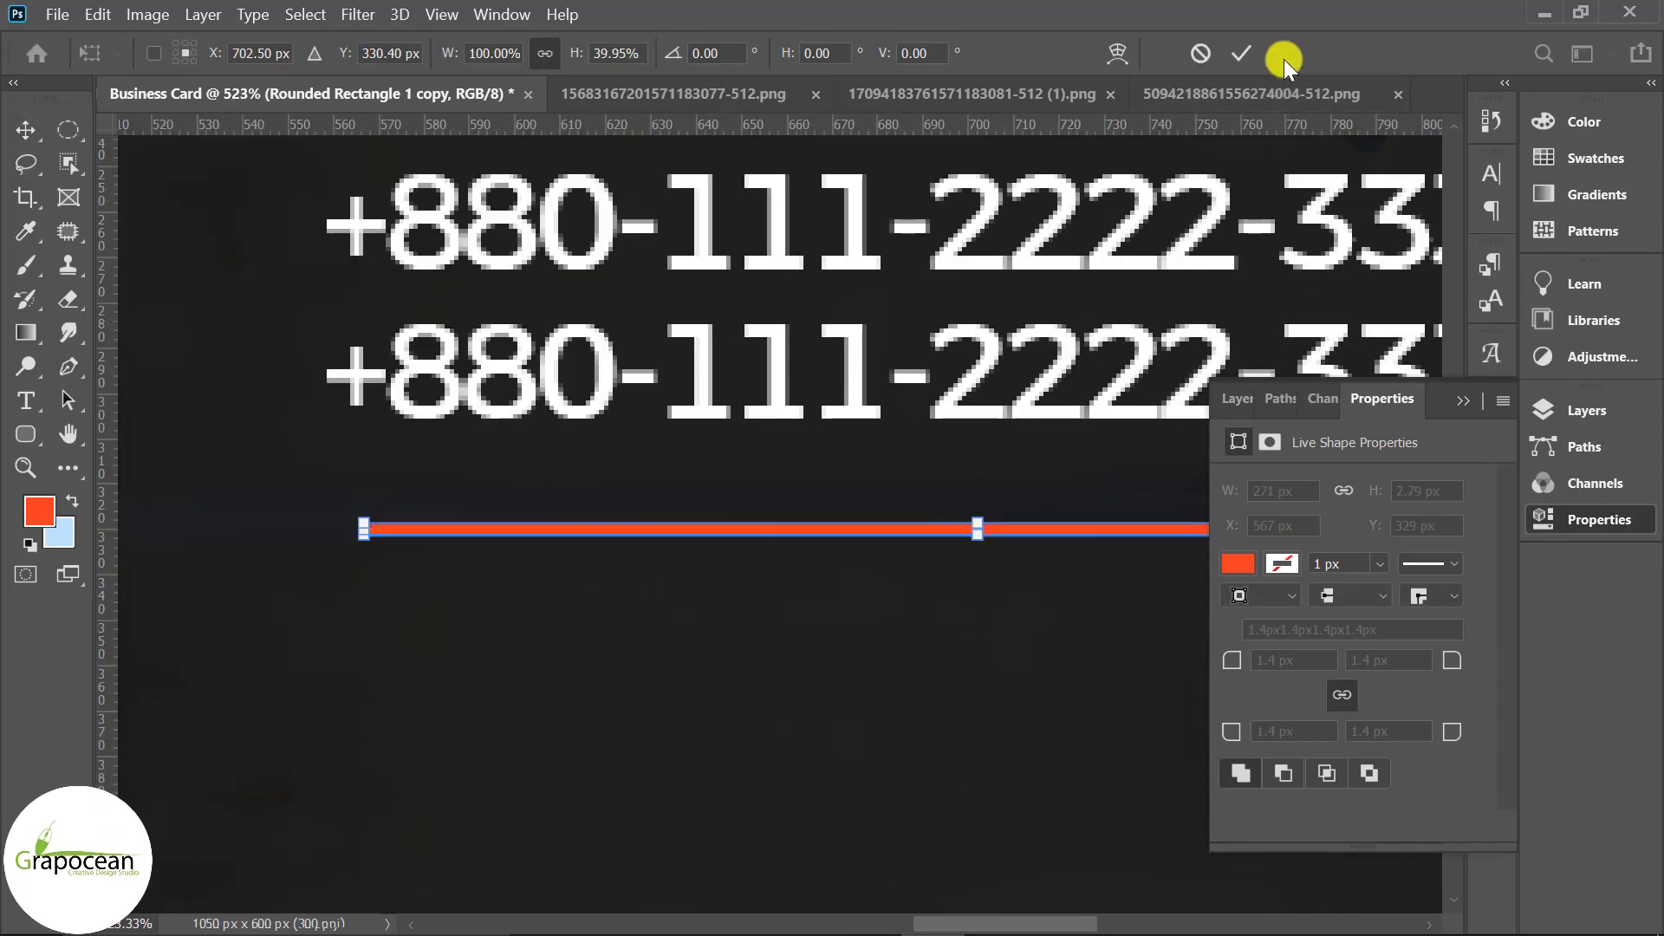
pyautogui.click(1241, 53)
pyautogui.scroll(-3, 512, 471)
pyautogui.scroll(-3, 513, 471)
# Duplicate the underline twice to make two more dividers lower down.
pyautogui.click(1099, 460)
pyautogui.scroll(1, 632, 483)
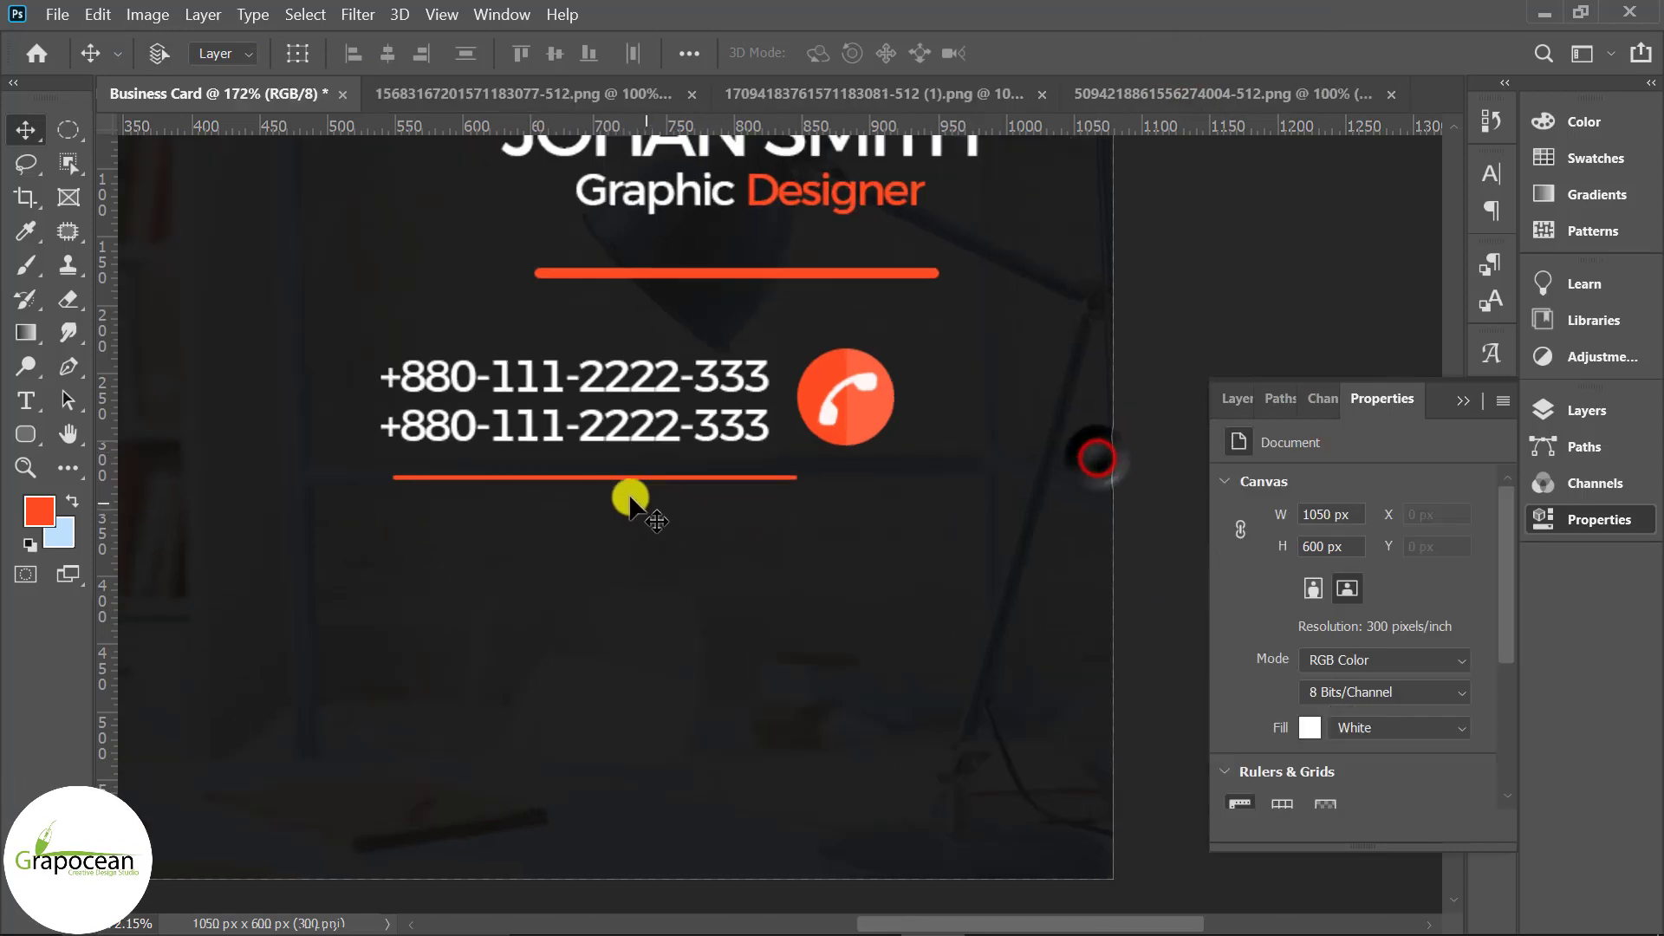
pyautogui.scroll(1, 669, 472)
pyautogui.moveTo(675, 475); pyautogui.dragTo(669, 622)
pyautogui.scroll(-3, 713, 592)
pyautogui.scroll(-1, 713, 592)
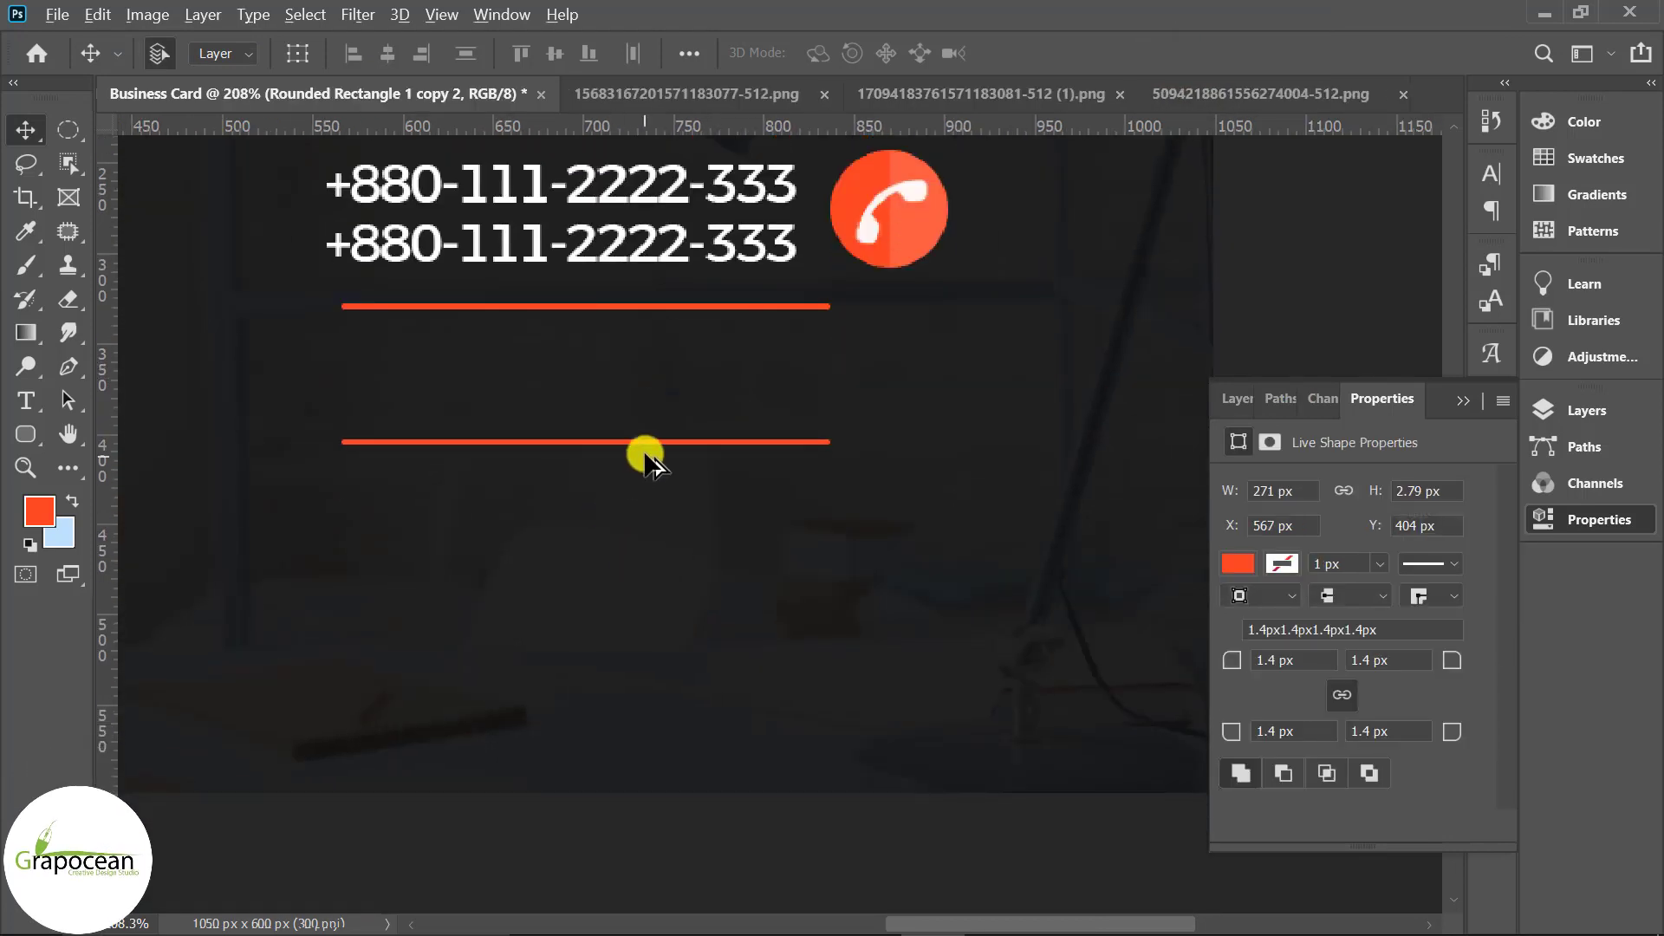
pyautogui.moveTo(647, 441); pyautogui.dragTo(647, 585)
pyautogui.scroll(-3, 1032, 659)
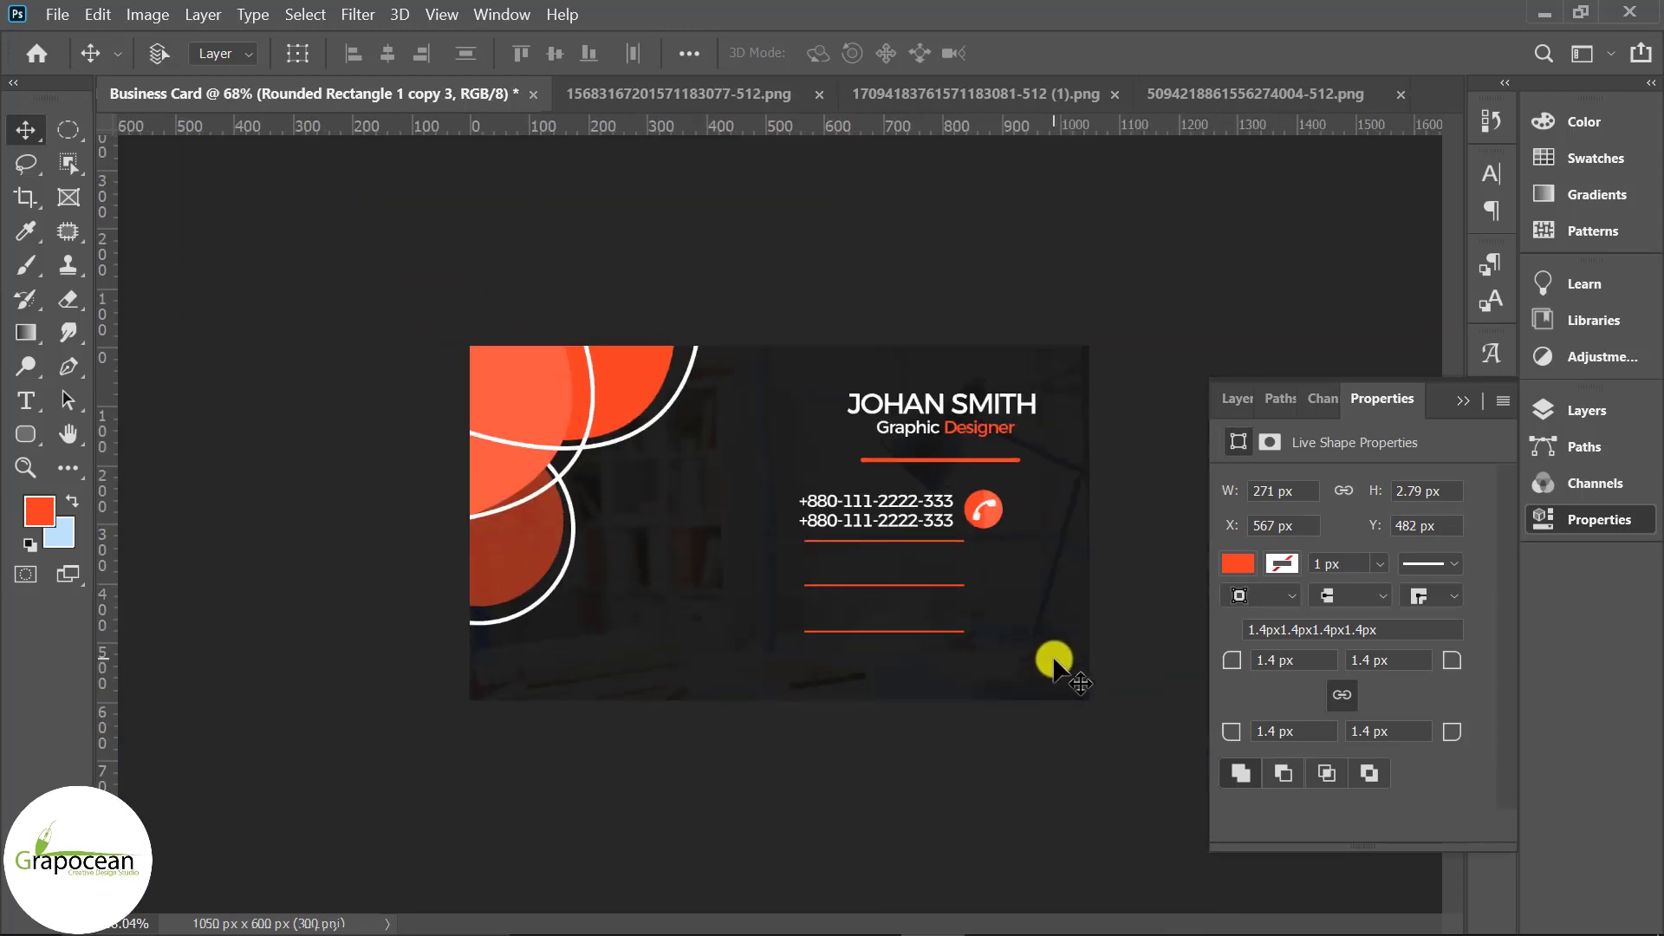
pyautogui.scroll(1, 997, 543)
pyautogui.scroll(1, 997, 543)
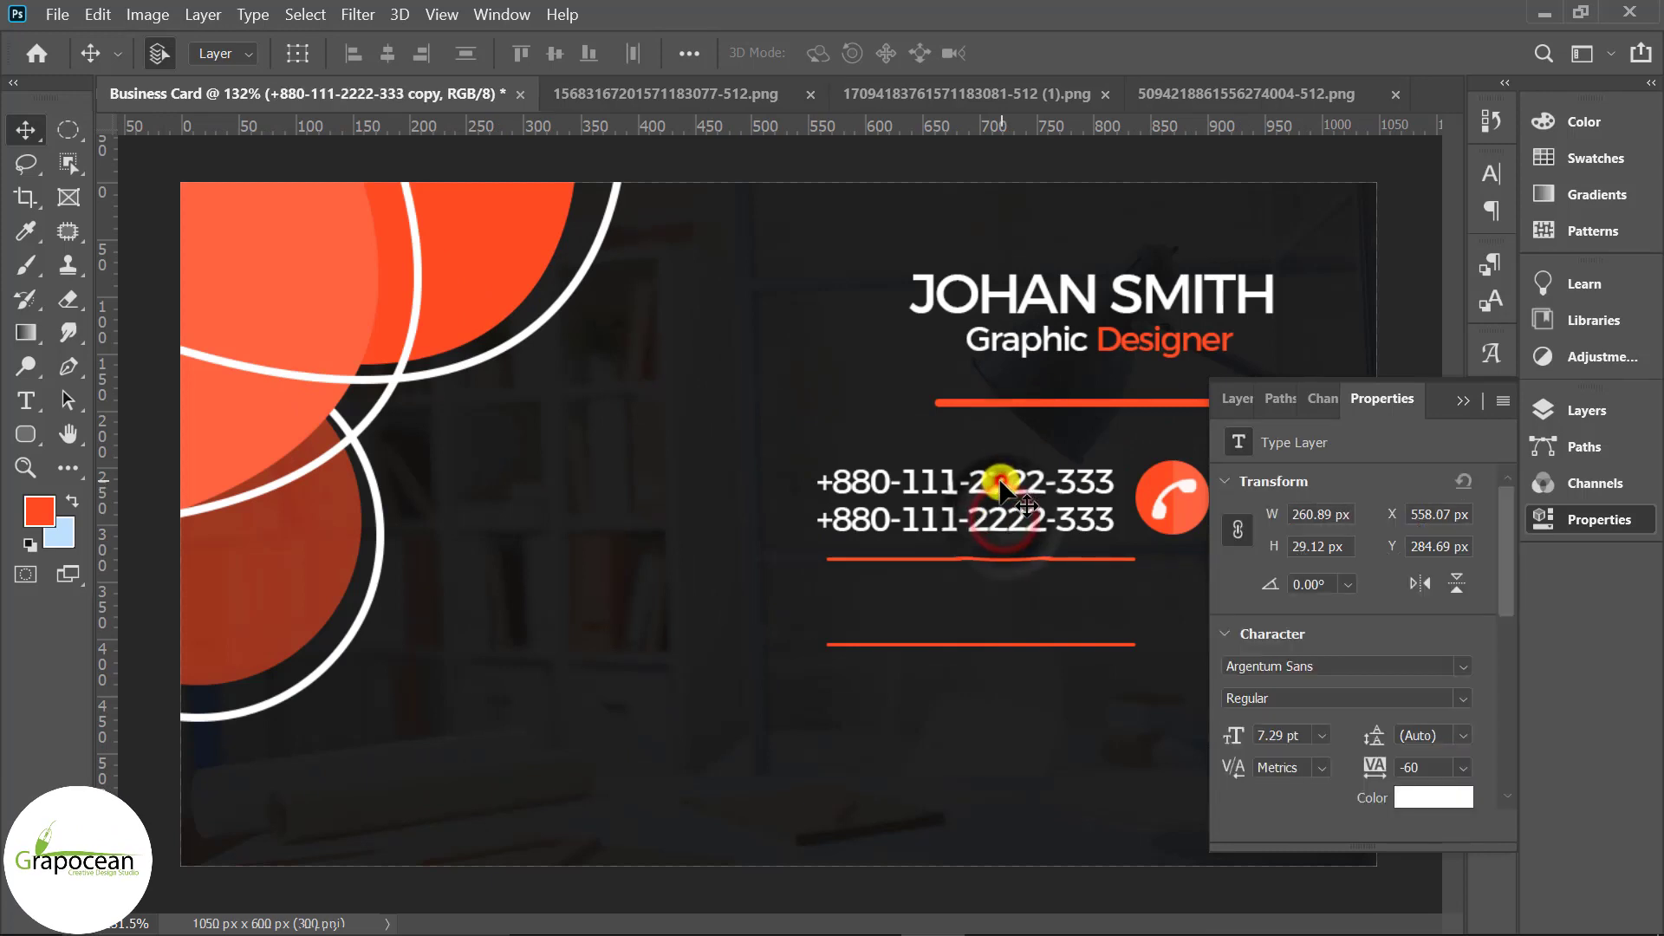
# Duplicate the phone-number pair below the first and second orange lines.
pyautogui.moveTo(995, 483); pyautogui.dragTo(1012, 588)
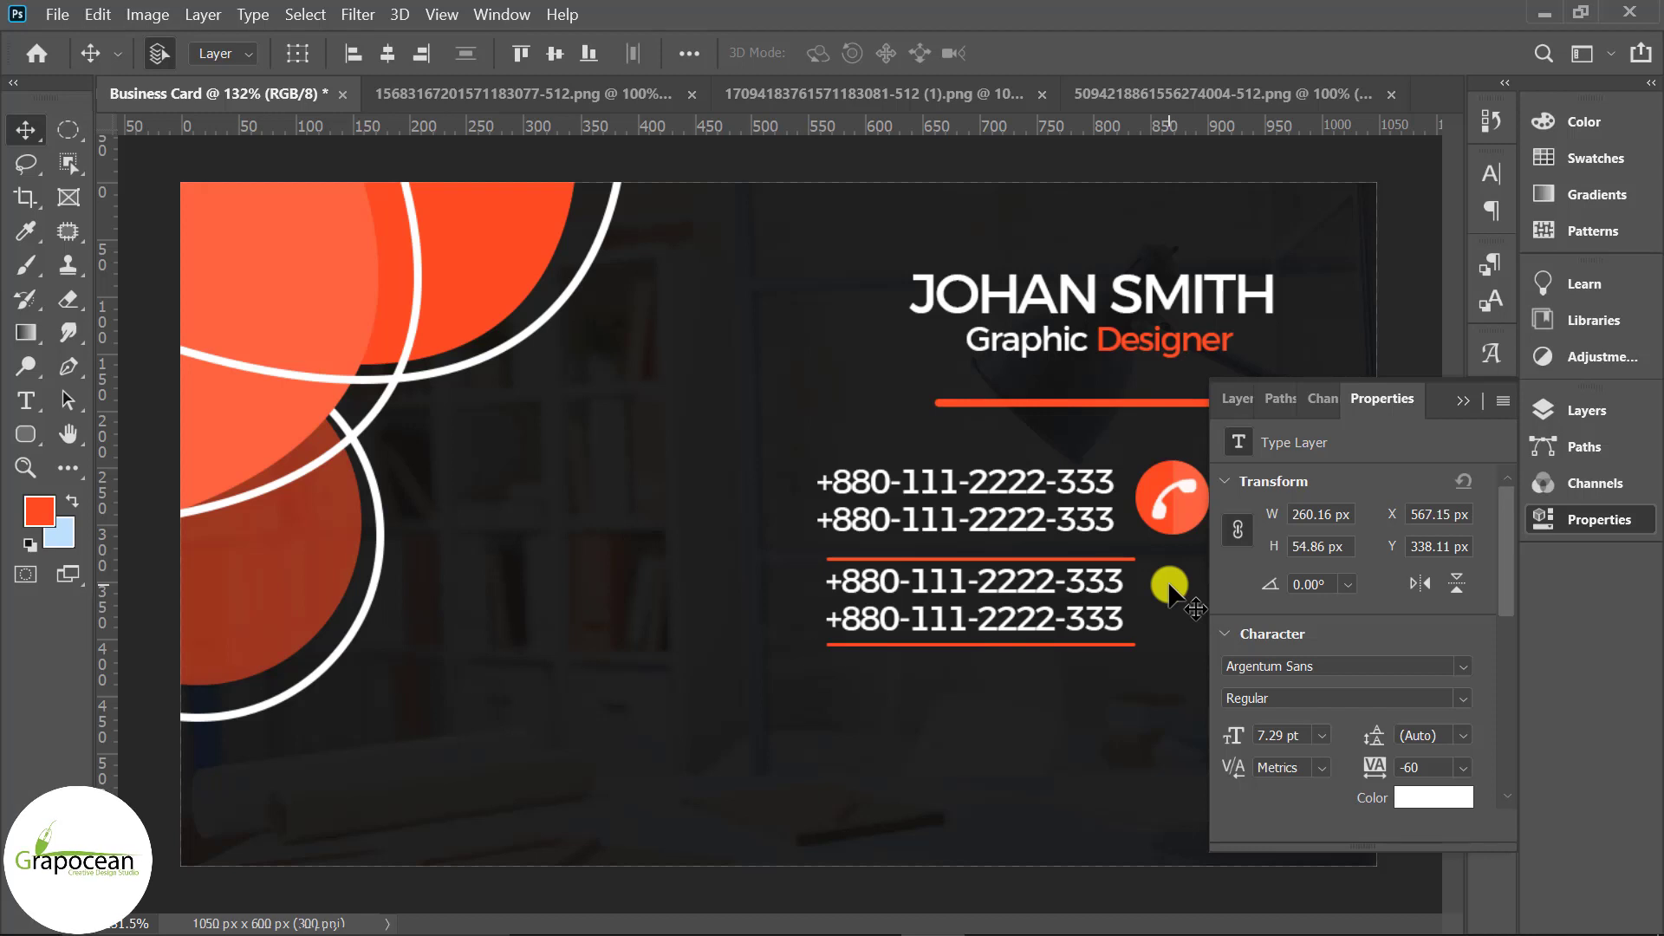
pyautogui.press('Down')
pyautogui.click(1082, 557)
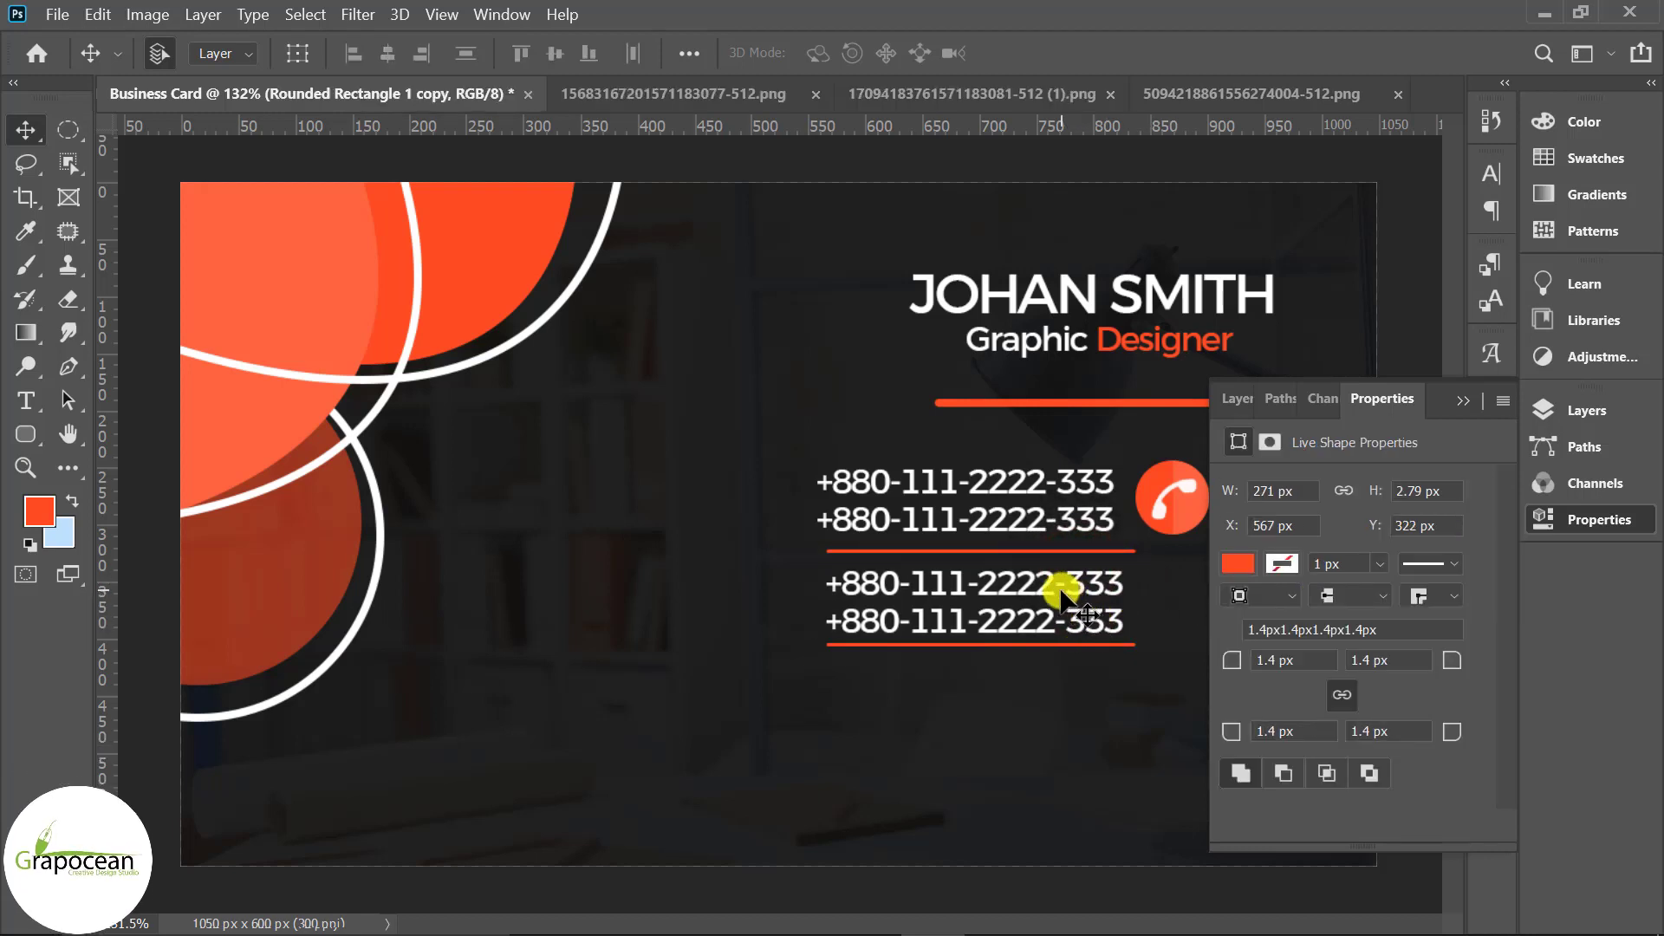
pyautogui.scroll(3, 1048, 614)
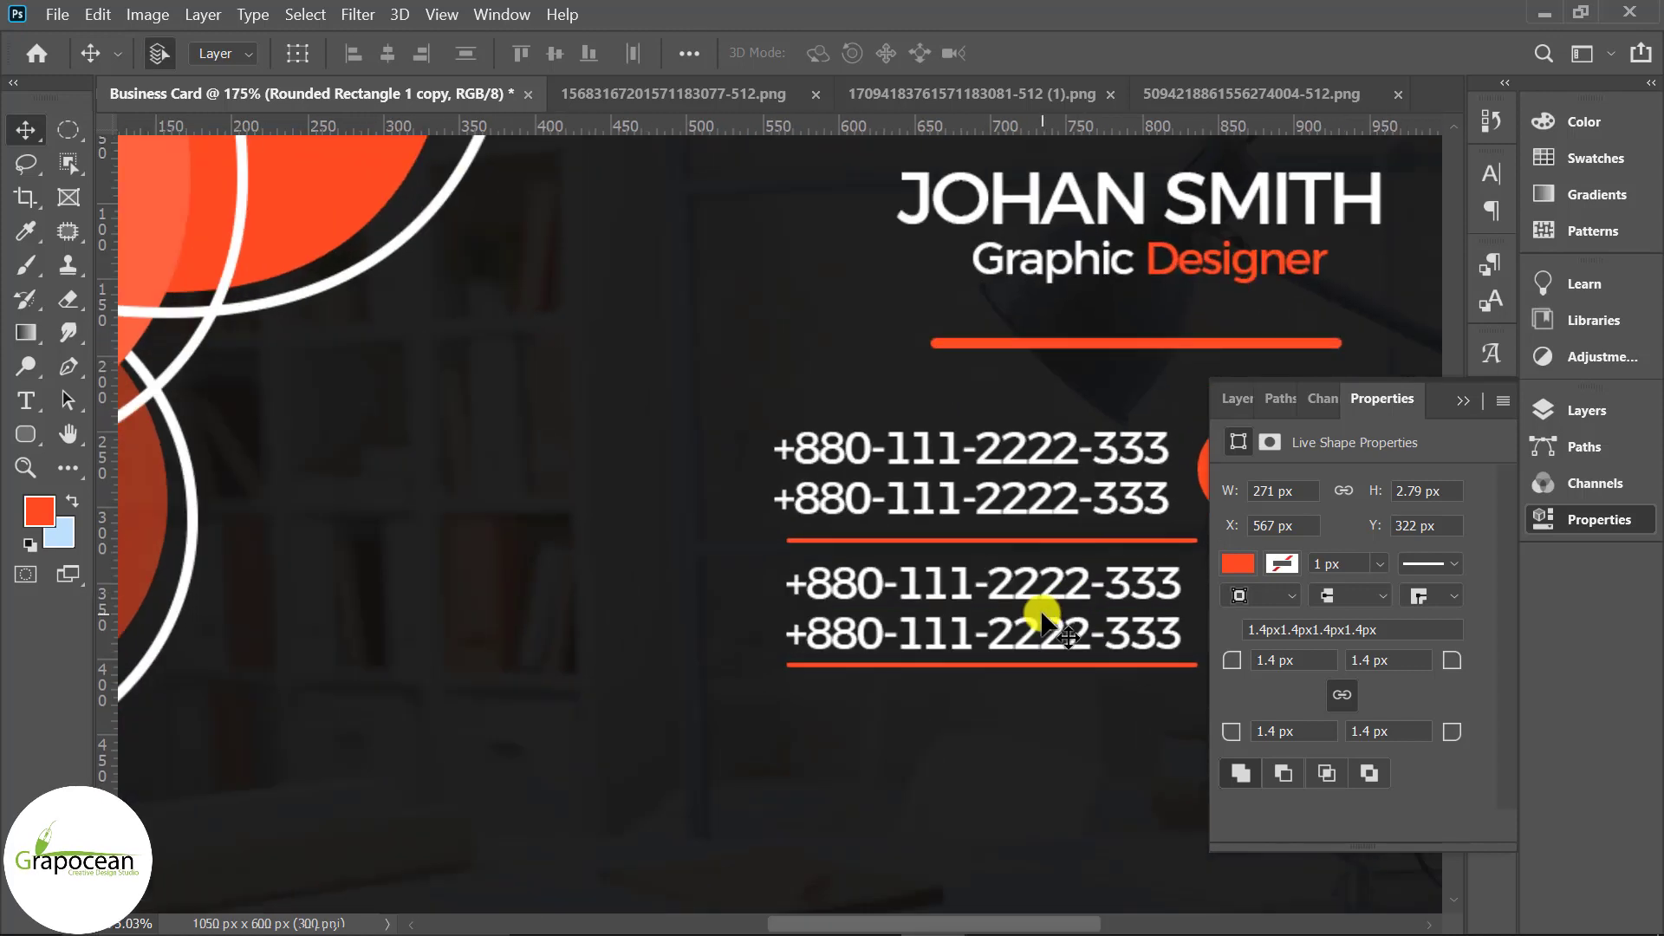
pyautogui.click(1058, 635)
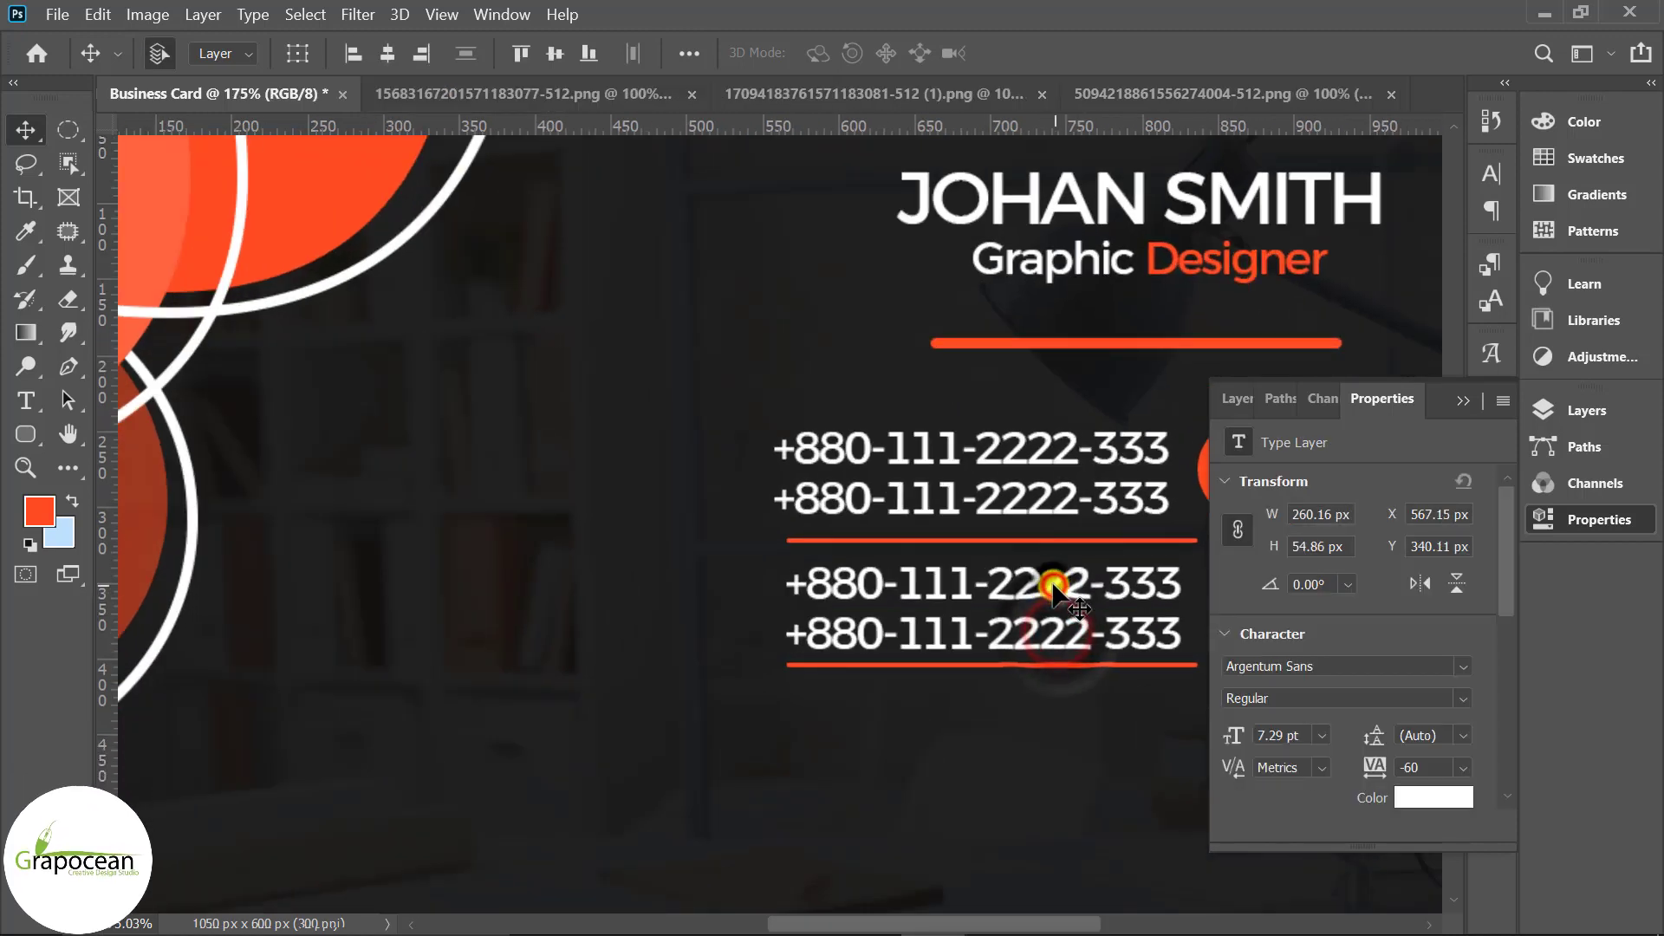
pyautogui.moveTo(1052, 594); pyautogui.dragTo(1042, 714)
pyautogui.scroll(-10, 1042, 715)
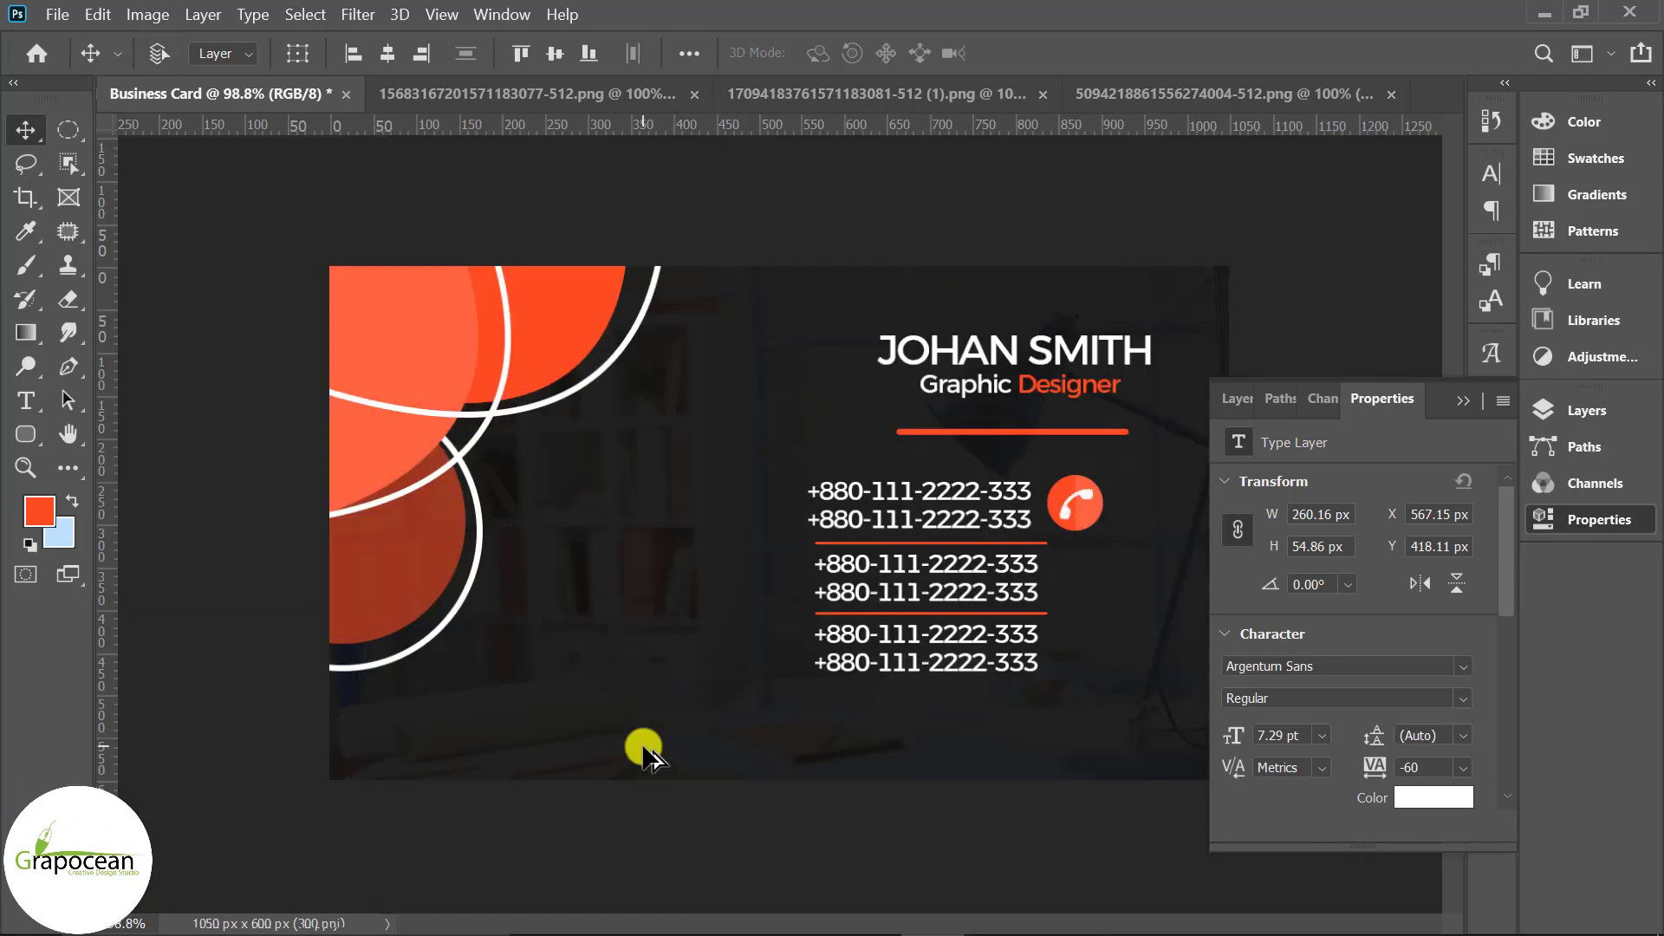
# Add a vertical guide and align the middle and bottom phone pairs' right edges to it.
pyautogui.click(1465, 400)
pyautogui.scroll(2, 1085, 564)
pyautogui.scroll(4, 1104, 606)
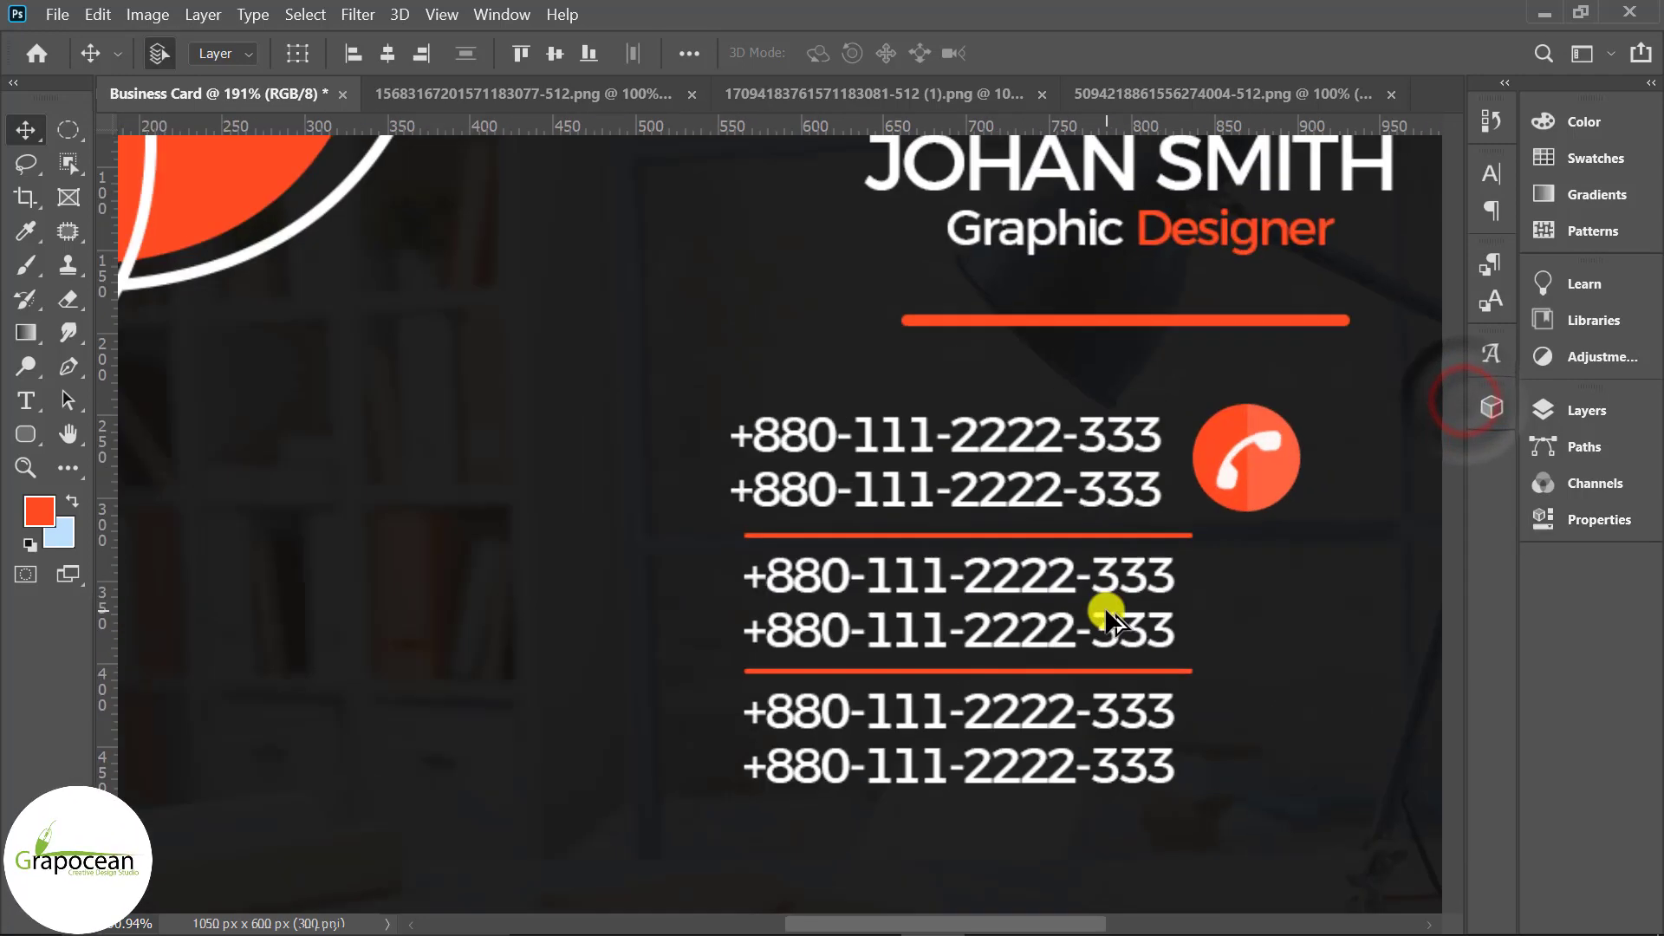
pyautogui.scroll(-1, 1104, 606)
pyautogui.moveTo(112, 610); pyautogui.dragTo(1160, 762)
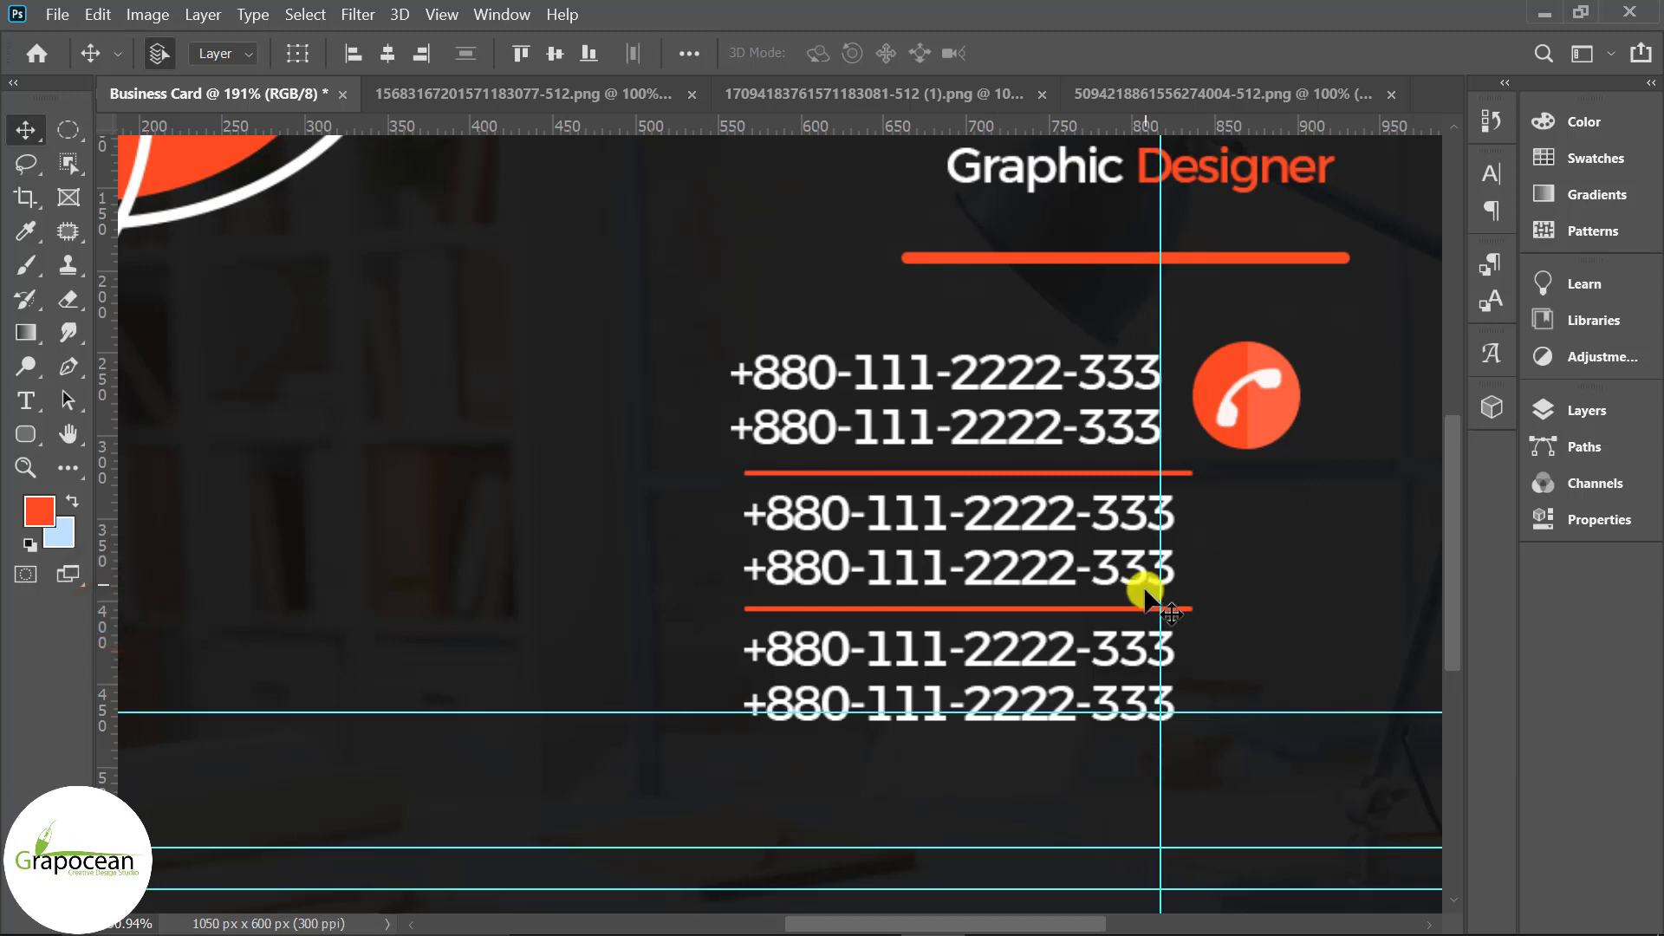
pyautogui.moveTo(1141, 562); pyautogui.dragTo(1127, 562)
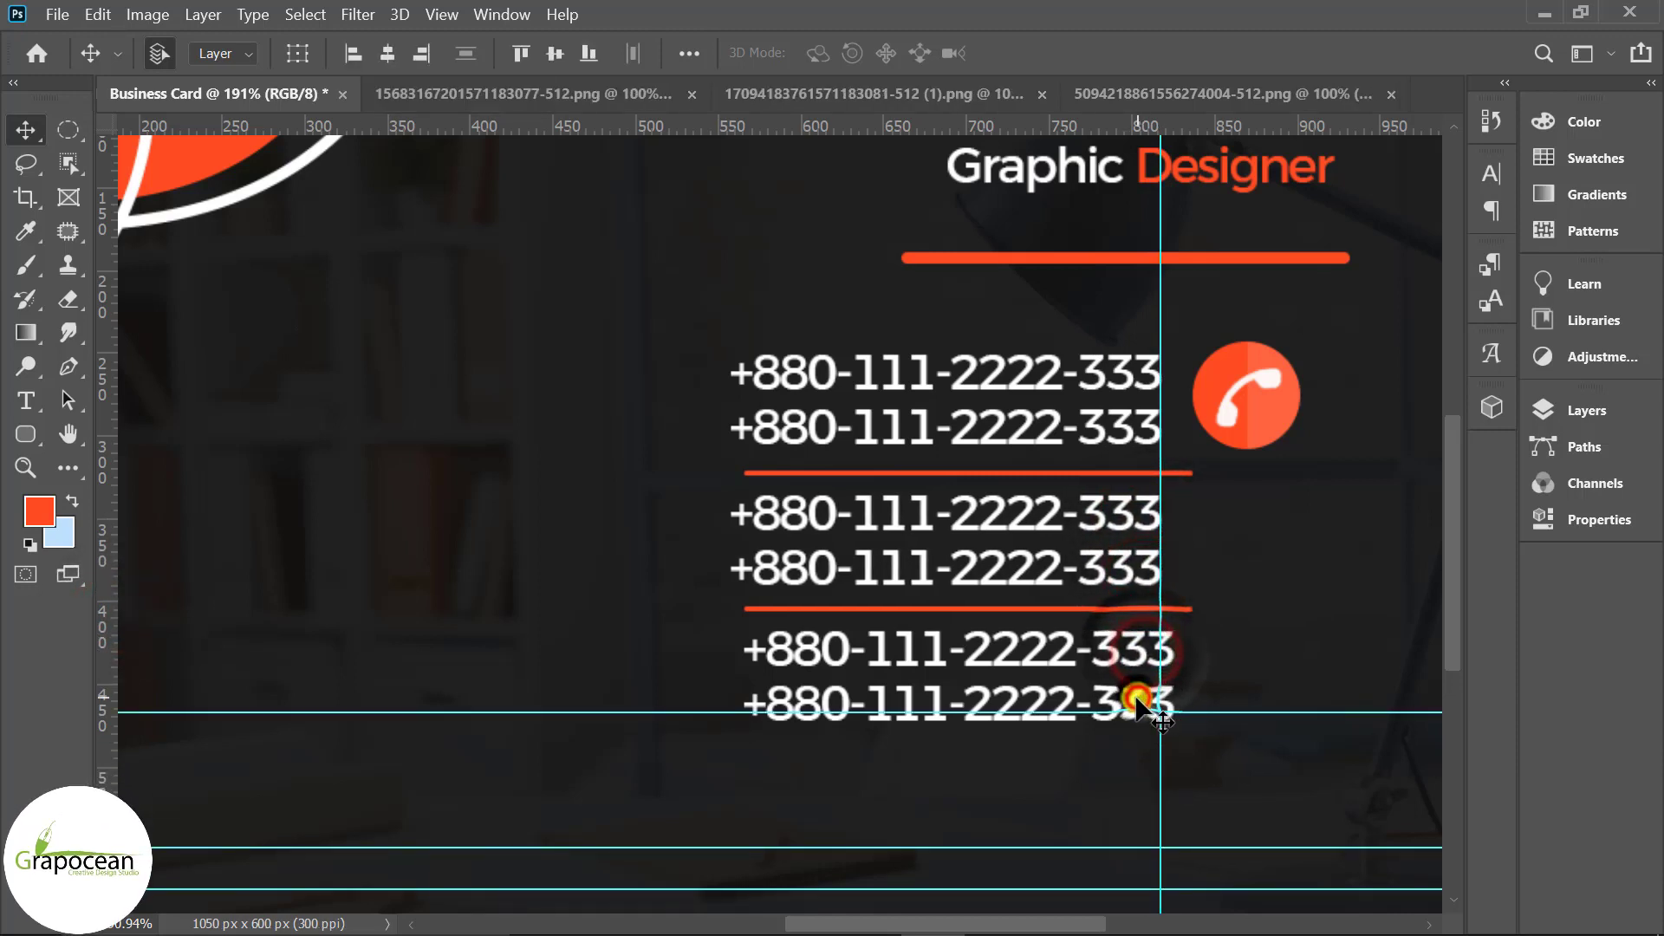
pyautogui.moveTo(1144, 700); pyautogui.dragTo(1134, 701)
pyautogui.click(26, 401)
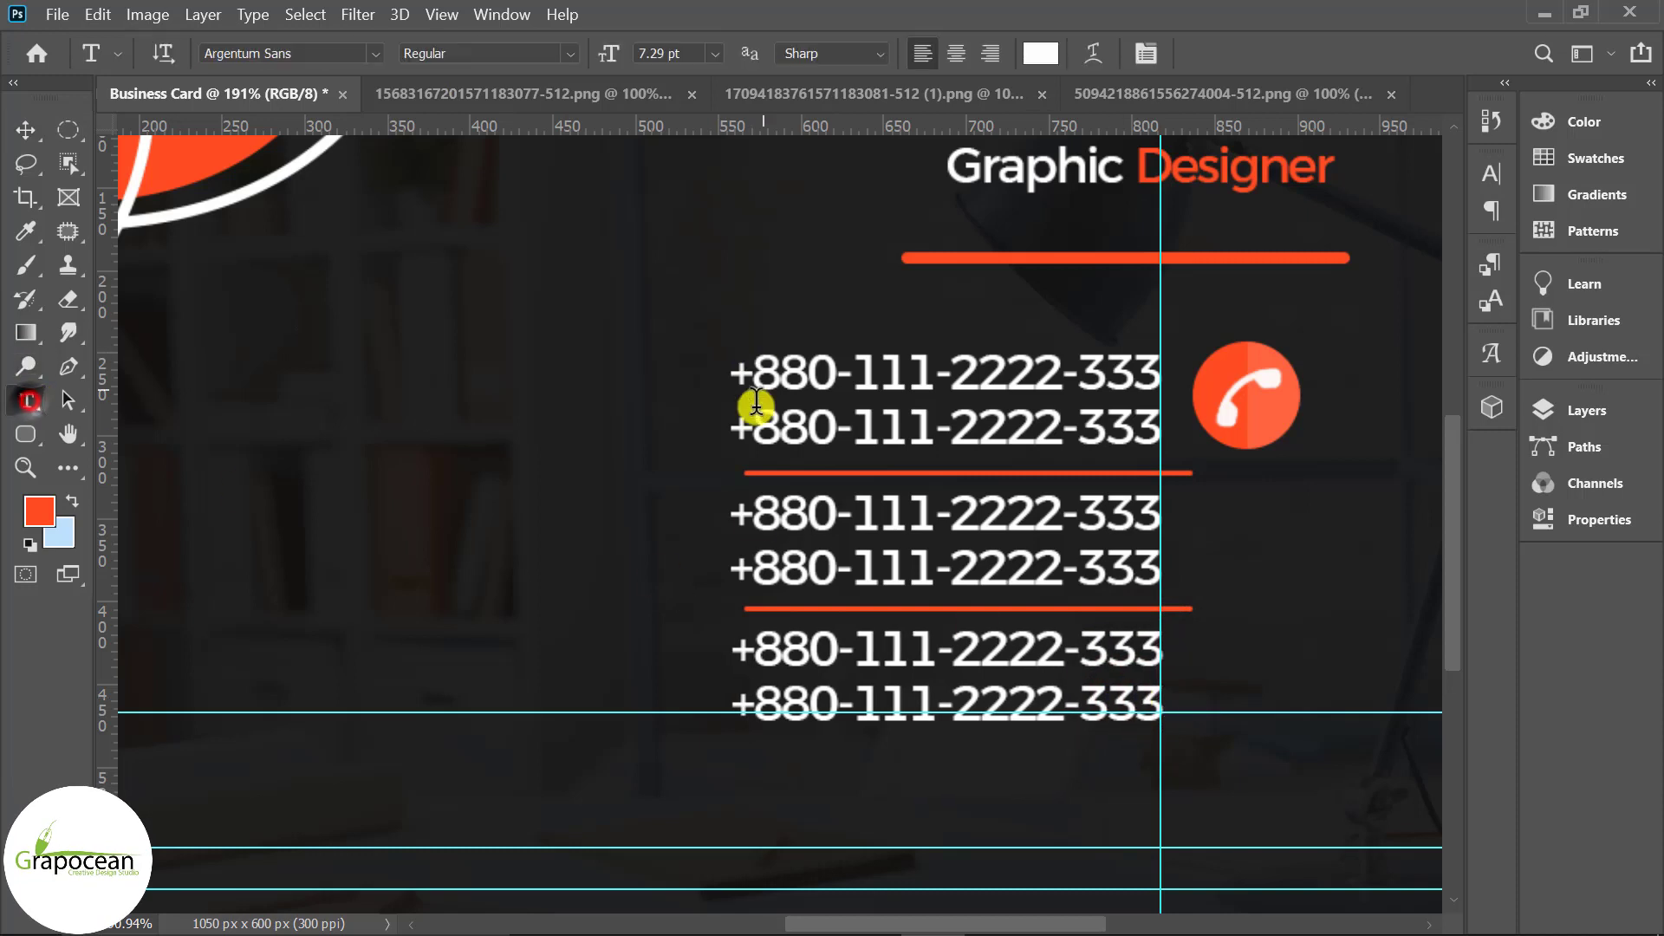
pyautogui.moveTo(736, 520); pyautogui.dragTo(1170, 519)
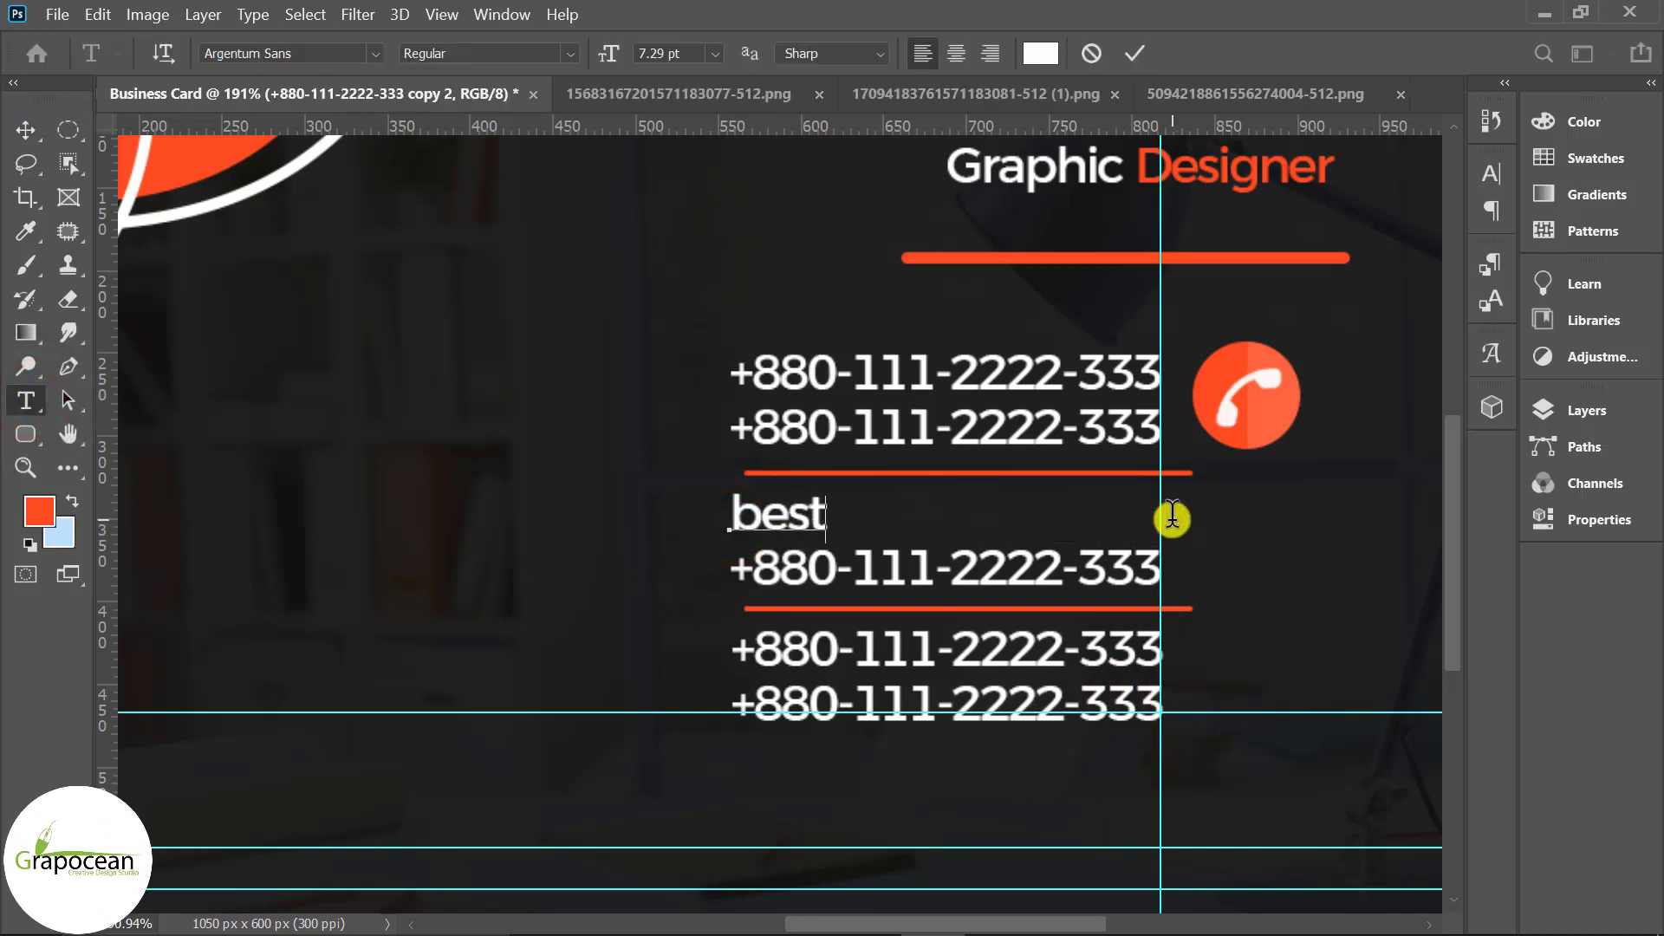
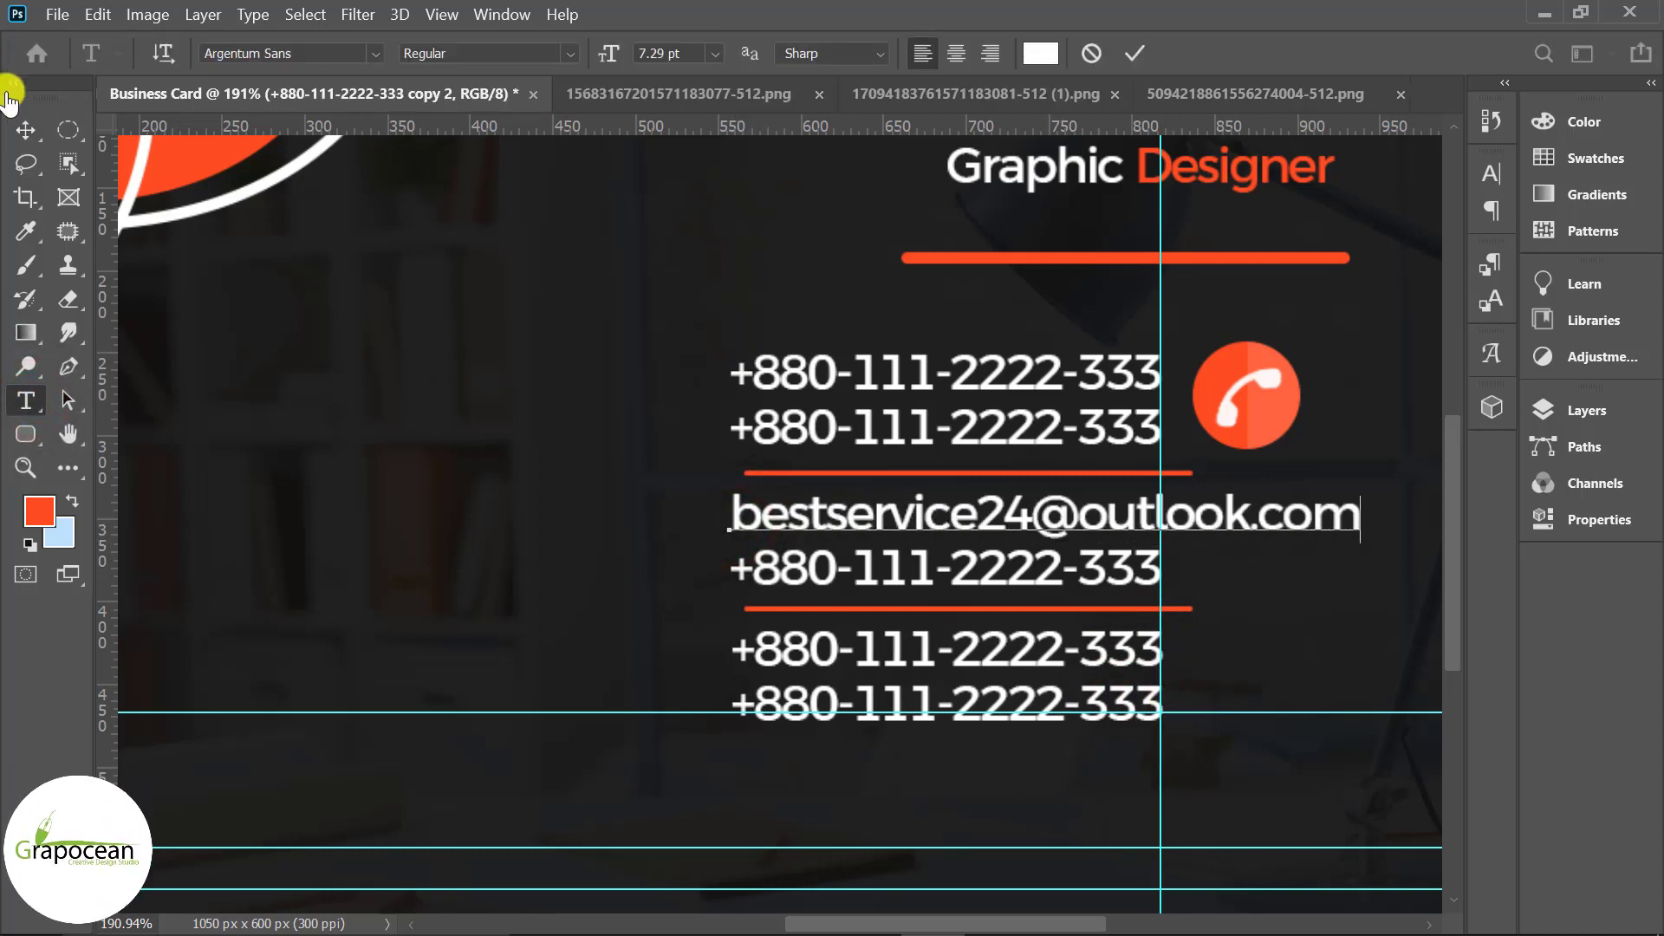
pyautogui.click(26, 130)
pyautogui.moveTo(997, 511); pyautogui.dragTo(794, 515)
# Replace the phone line below with a second email address, right-aligned to the guide.
pyautogui.press('t')
pyautogui.moveTo(738, 563); pyautogui.dragTo(1225, 572)
pyautogui.write('yourmailadd')
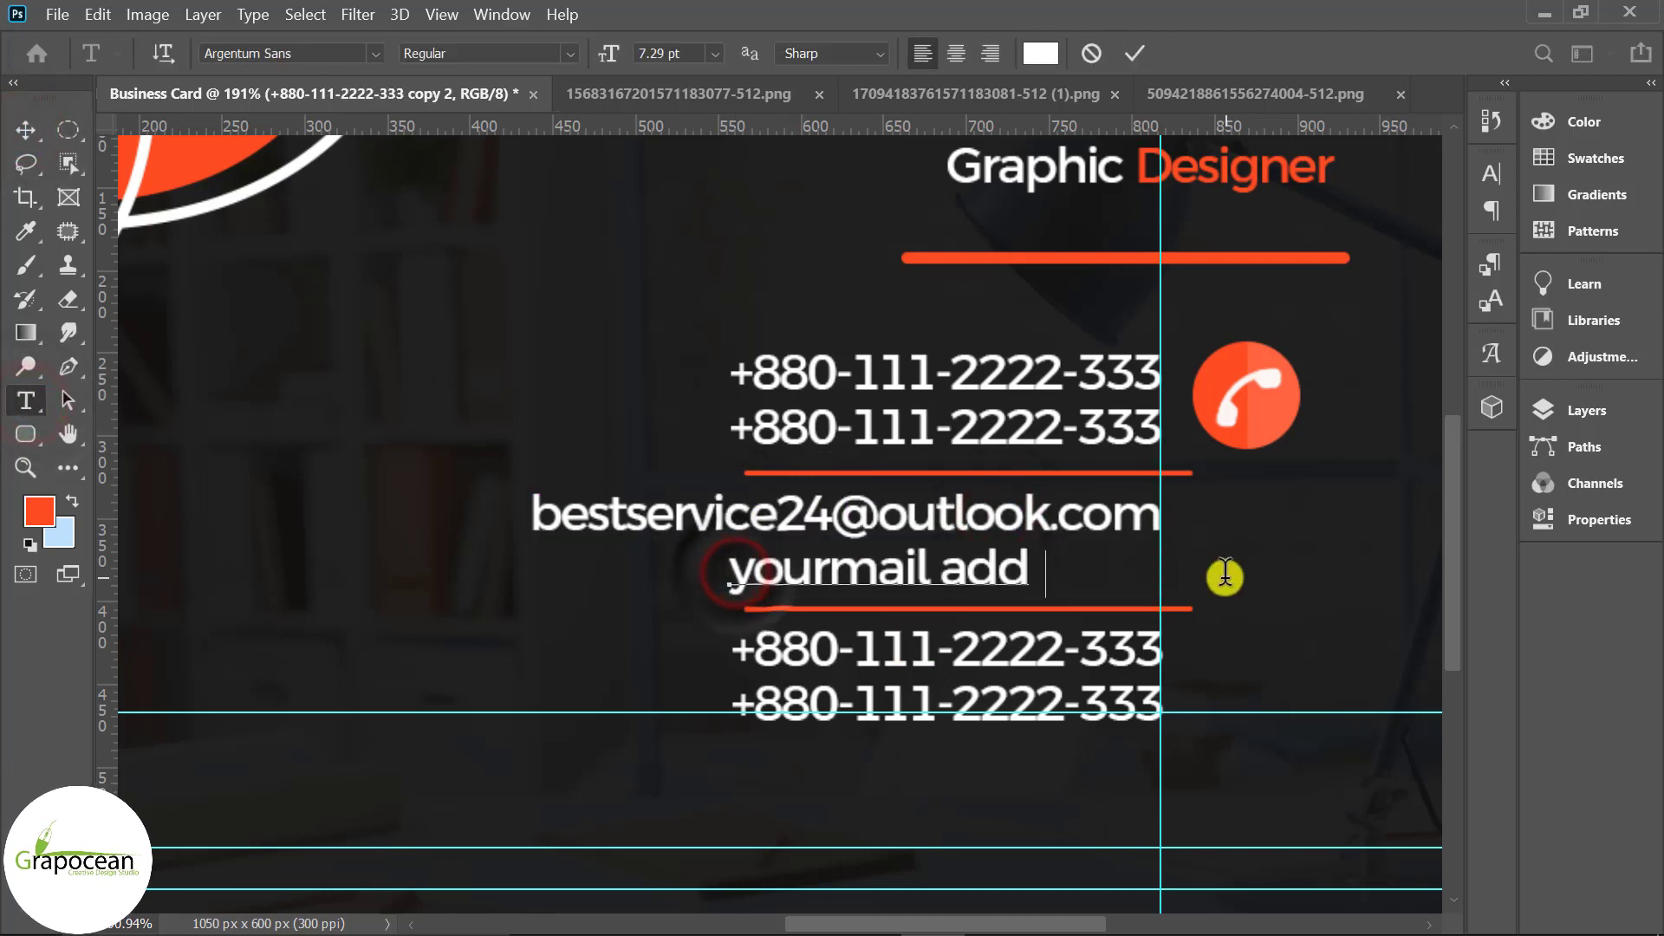
pyautogui.press('BackSpace')
pyautogui.press('BackSpace')
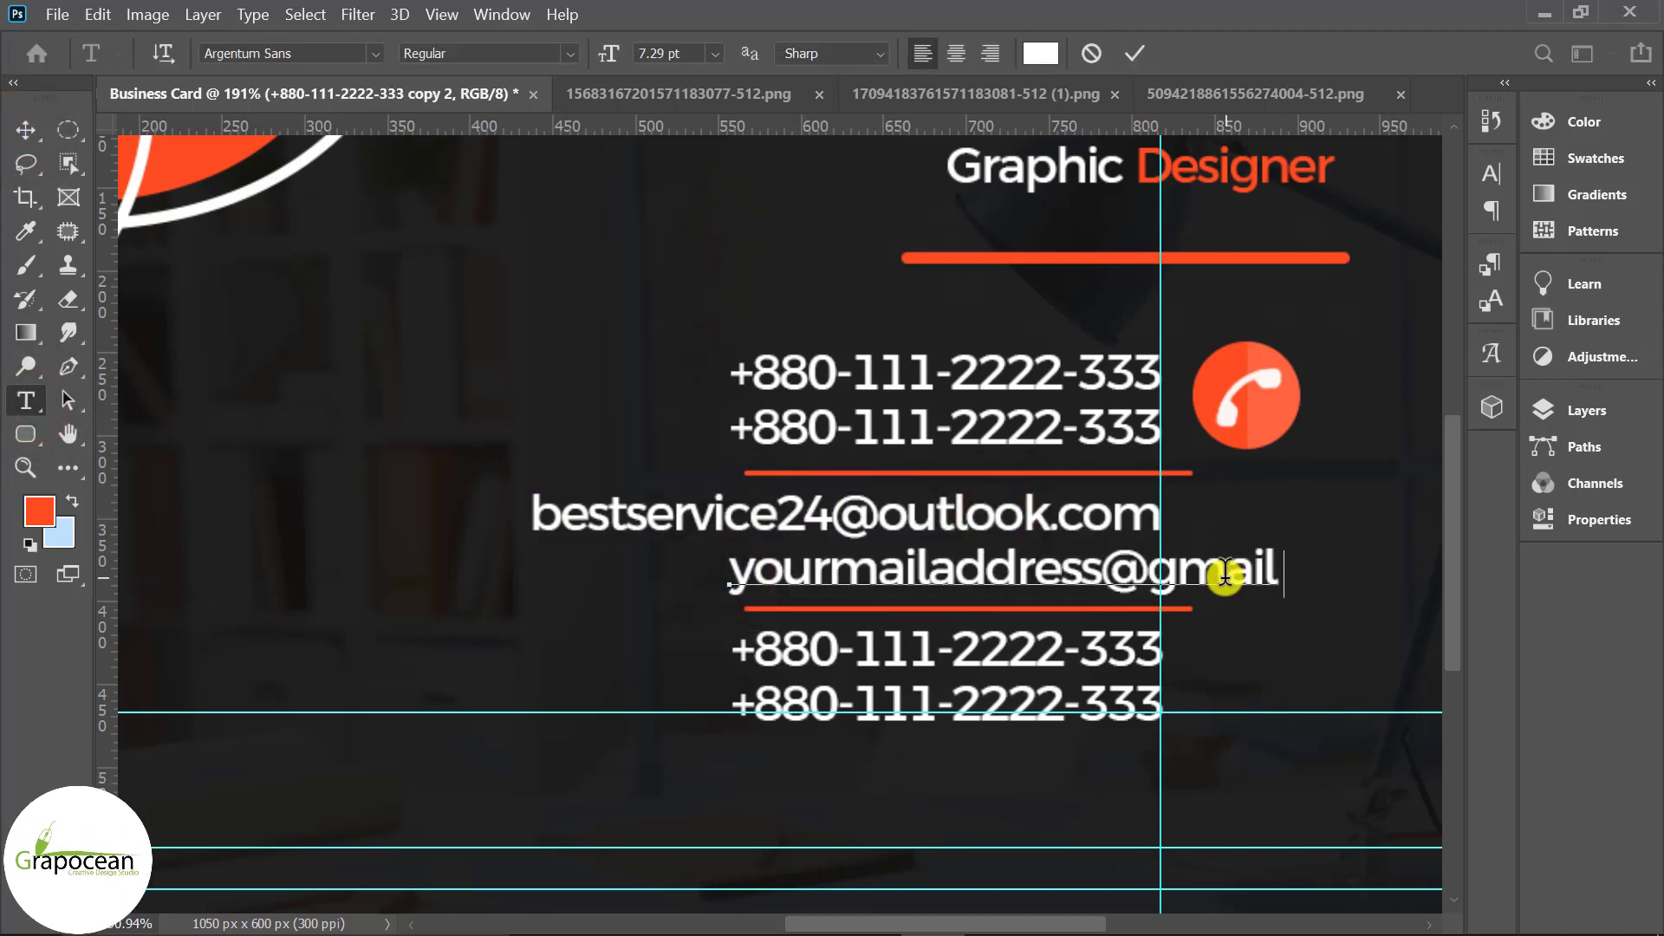
pyautogui.write('.com')
pyautogui.hotkey('ctrl', 'Return')
pyautogui.press('v')
pyautogui.moveTo(995, 568); pyautogui.dragTo(768, 569)
pyautogui.scroll(-3, 997, 699)
pyautogui.scroll(2, 997, 699)
pyautogui.scroll(-2, 997, 699)
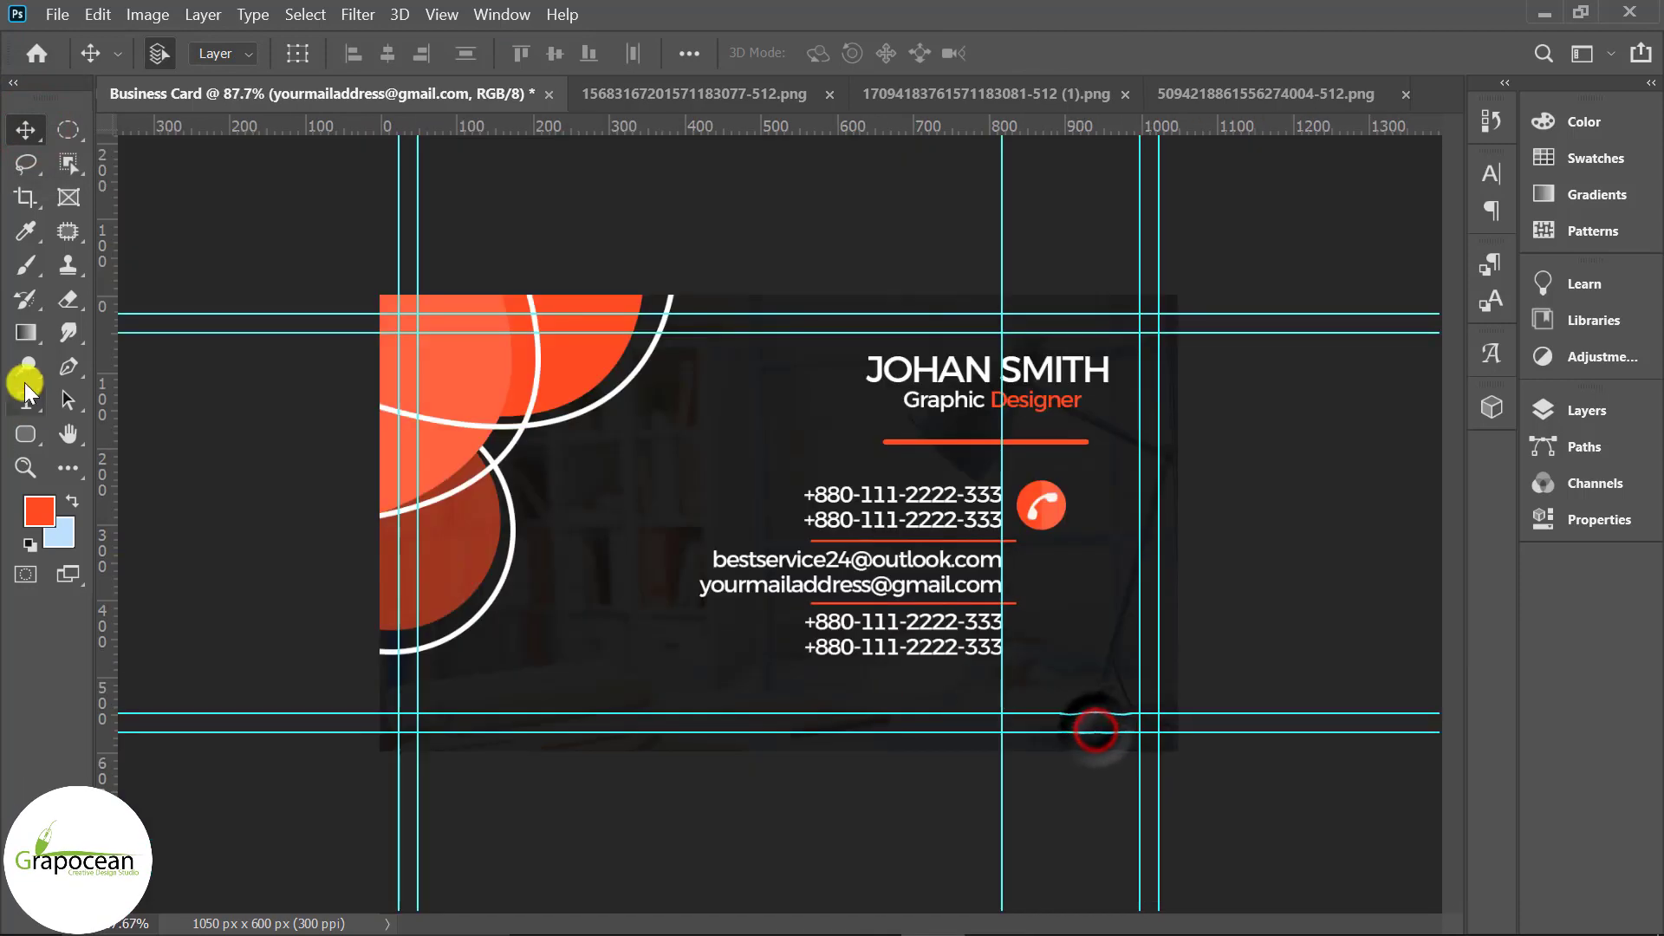
pyautogui.click(26, 399)
pyautogui.scroll(2, 778, 524)
pyautogui.moveTo(818, 669); pyautogui.dragTo(1122, 680)
pyautogui.press('BackSpace')
pyautogui.write('www.grapocean.com')
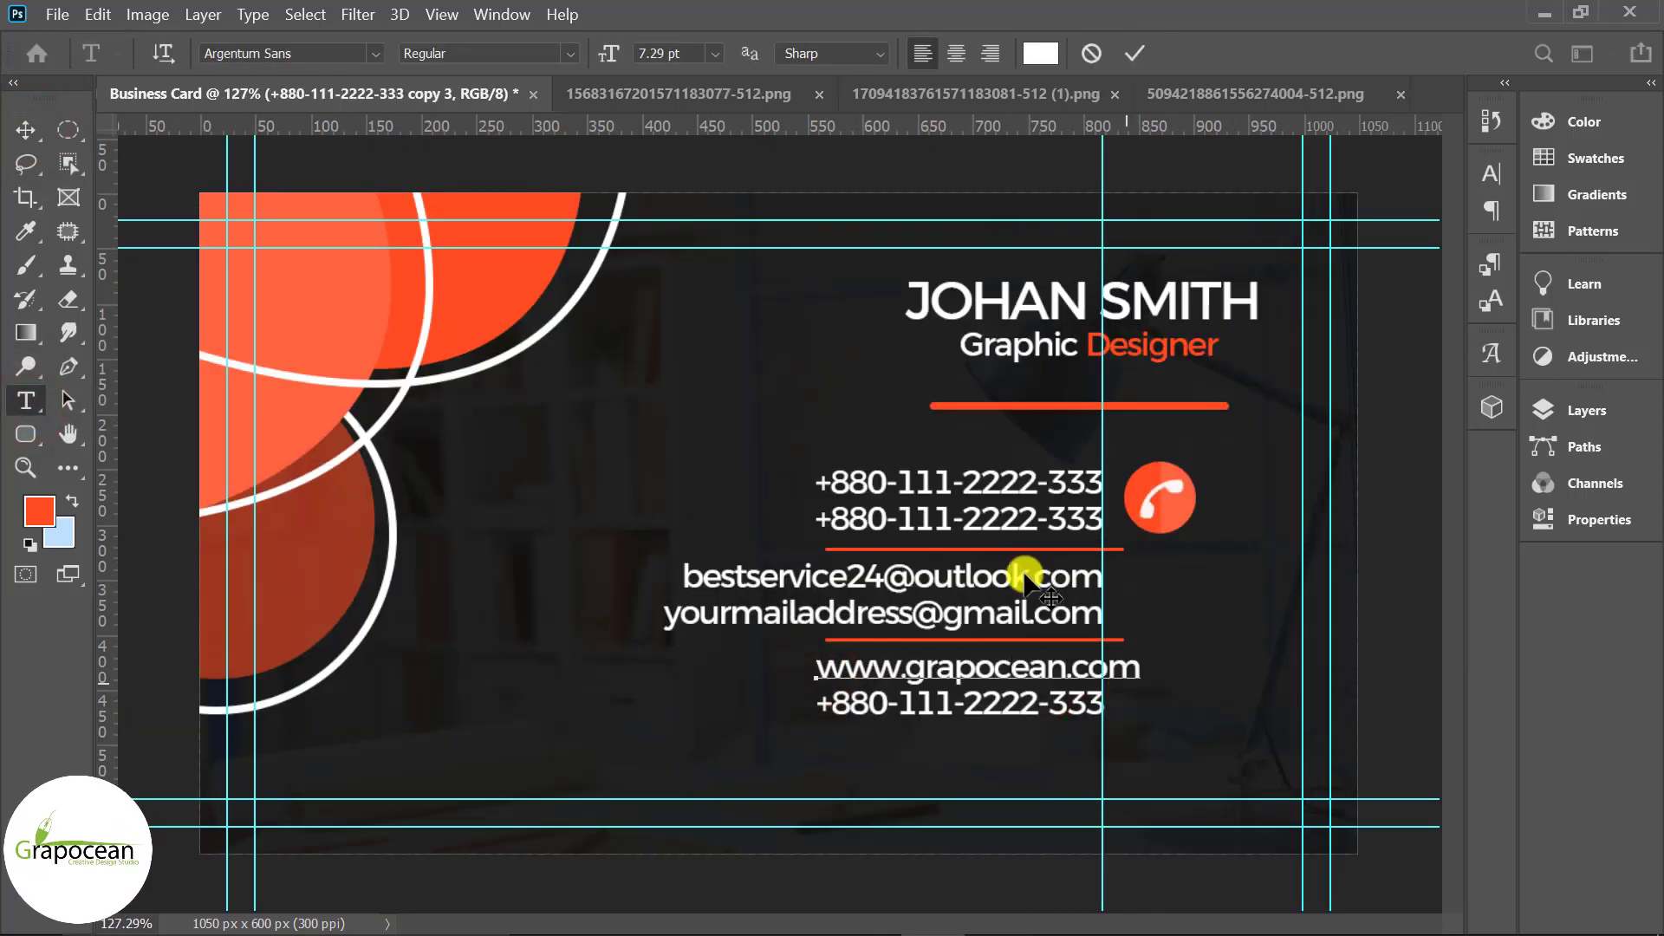
pyautogui.click(26, 130)
pyautogui.moveTo(966, 669); pyautogui.dragTo(926, 668)
pyautogui.click(26, 400)
pyautogui.moveTo(817, 704); pyautogui.dragTo(1163, 728)
pyautogui.write('yo')
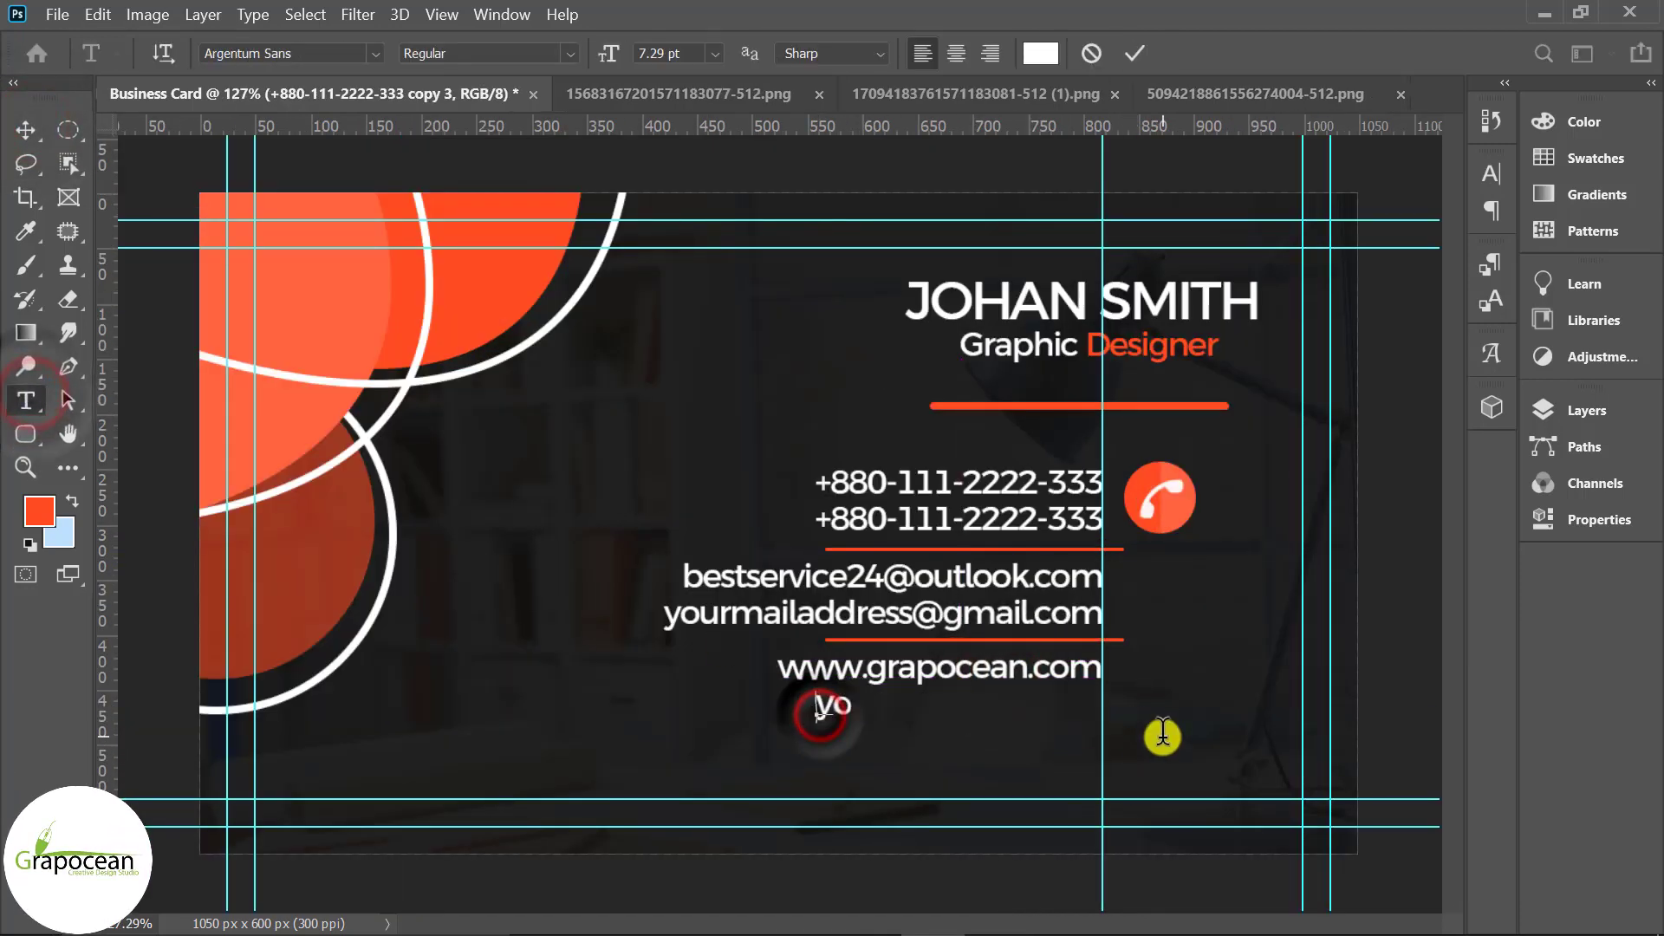
pyautogui.press('BackSpace')
pyautogui.press('BackSpace')
pyautogui.write('www.yourwebsite.com')
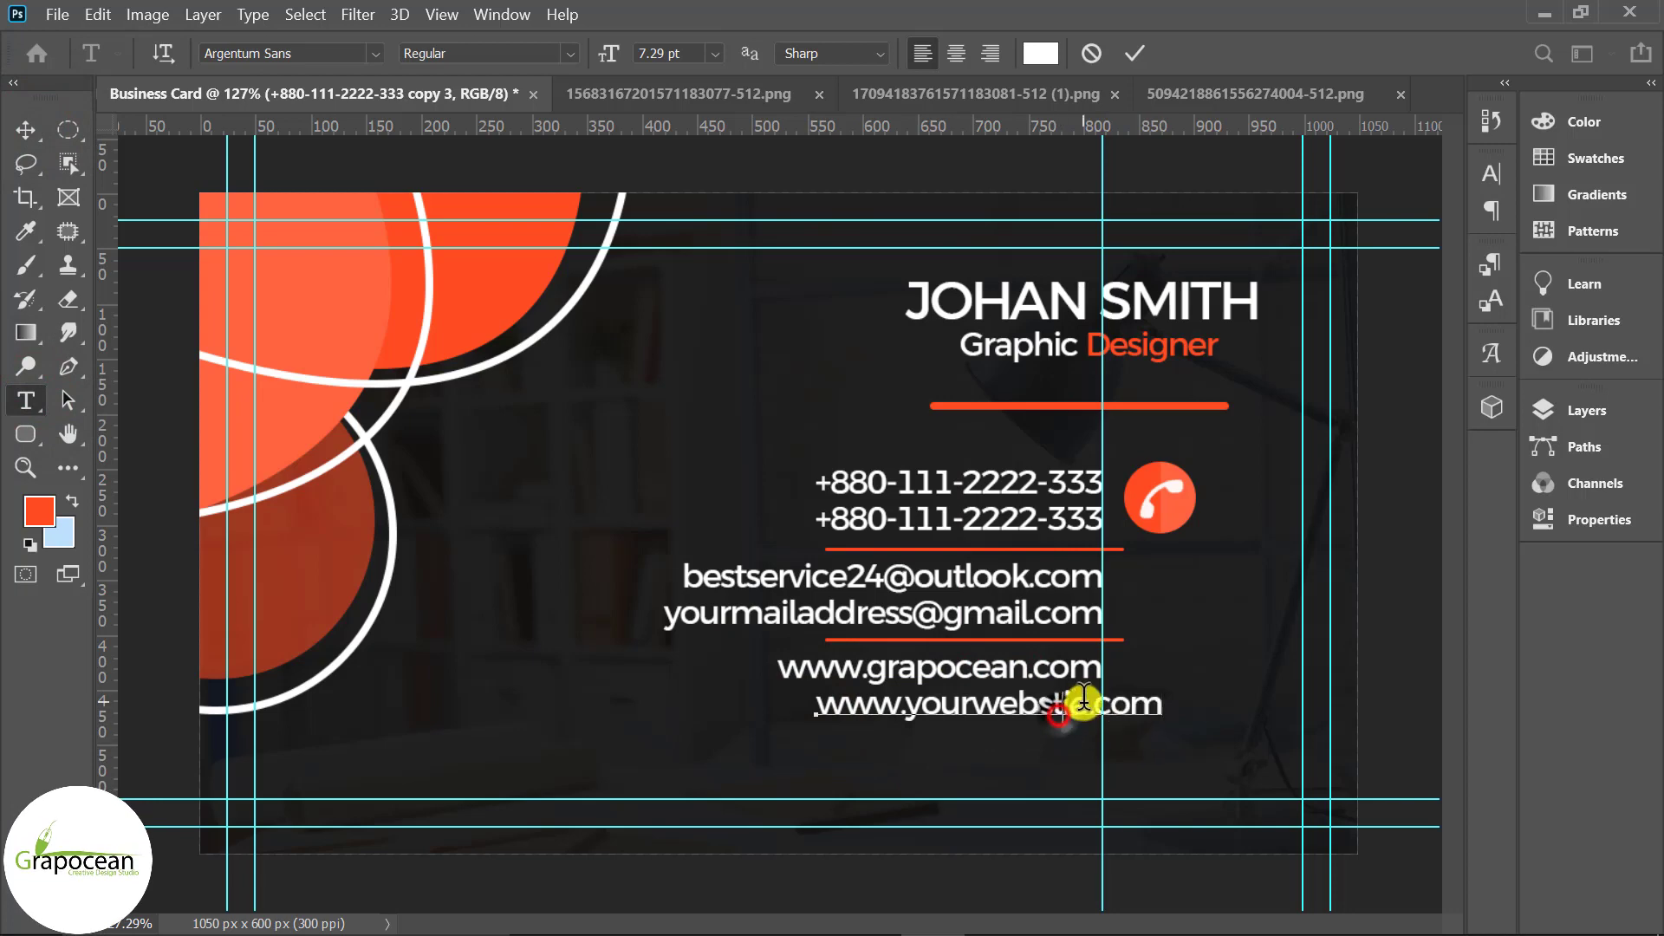
pyautogui.click(26, 130)
pyautogui.moveTo(1014, 705); pyautogui.dragTo(955, 705)
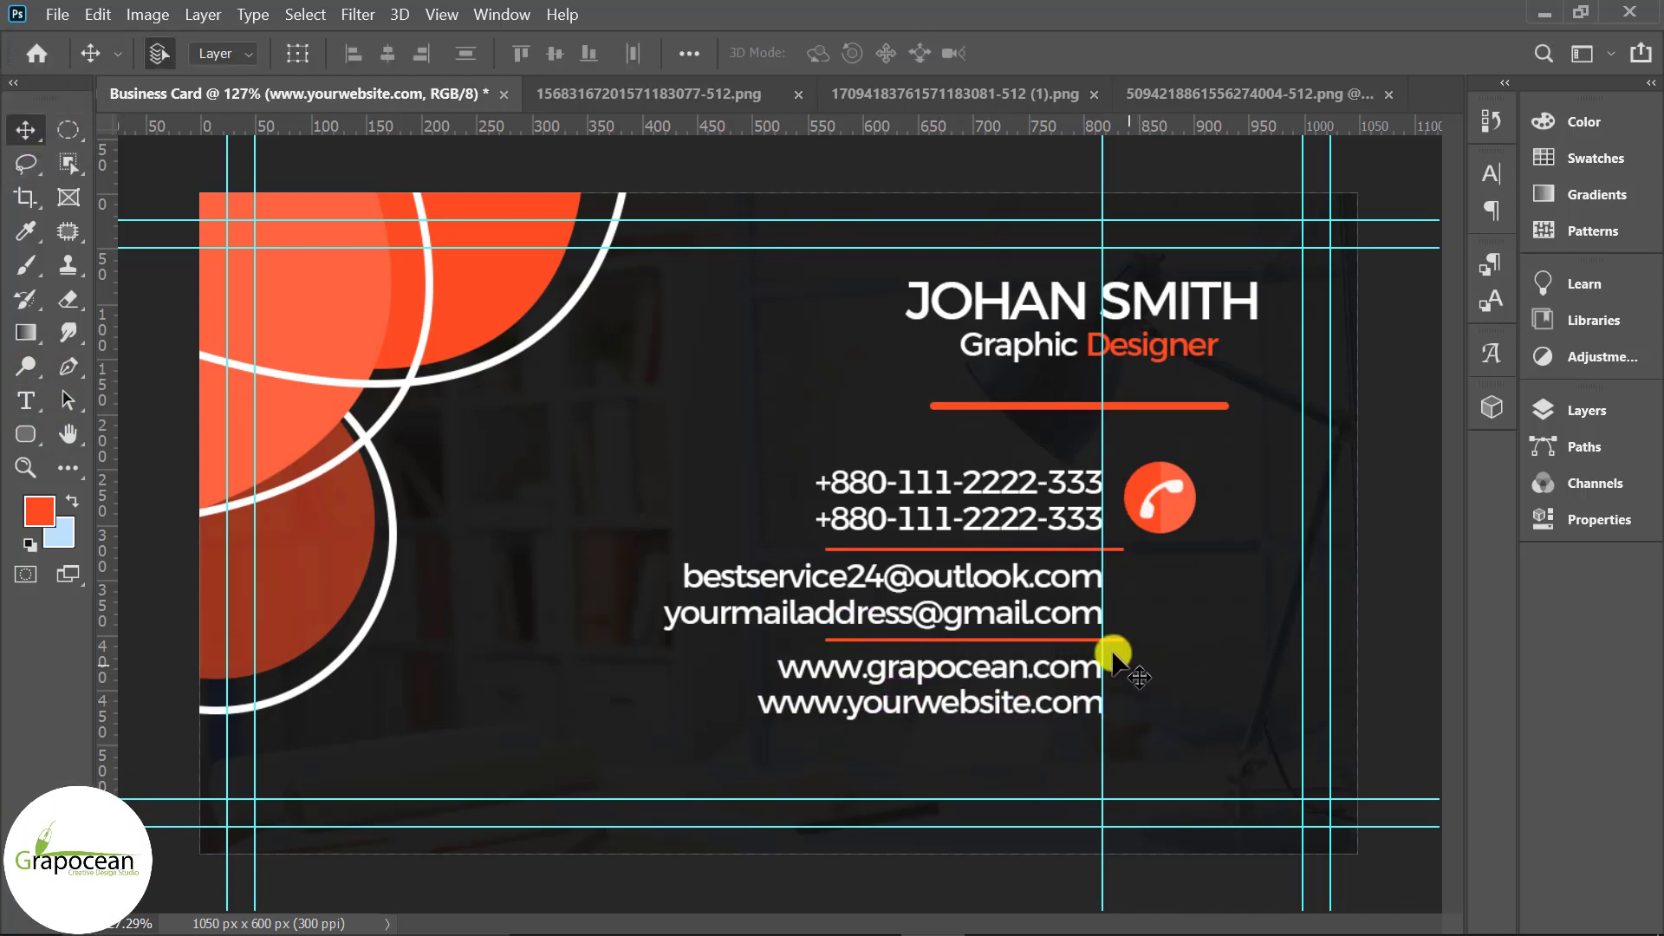
pyautogui.scroll(-3, 1113, 659)
pyautogui.scroll(2, 1073, 526)
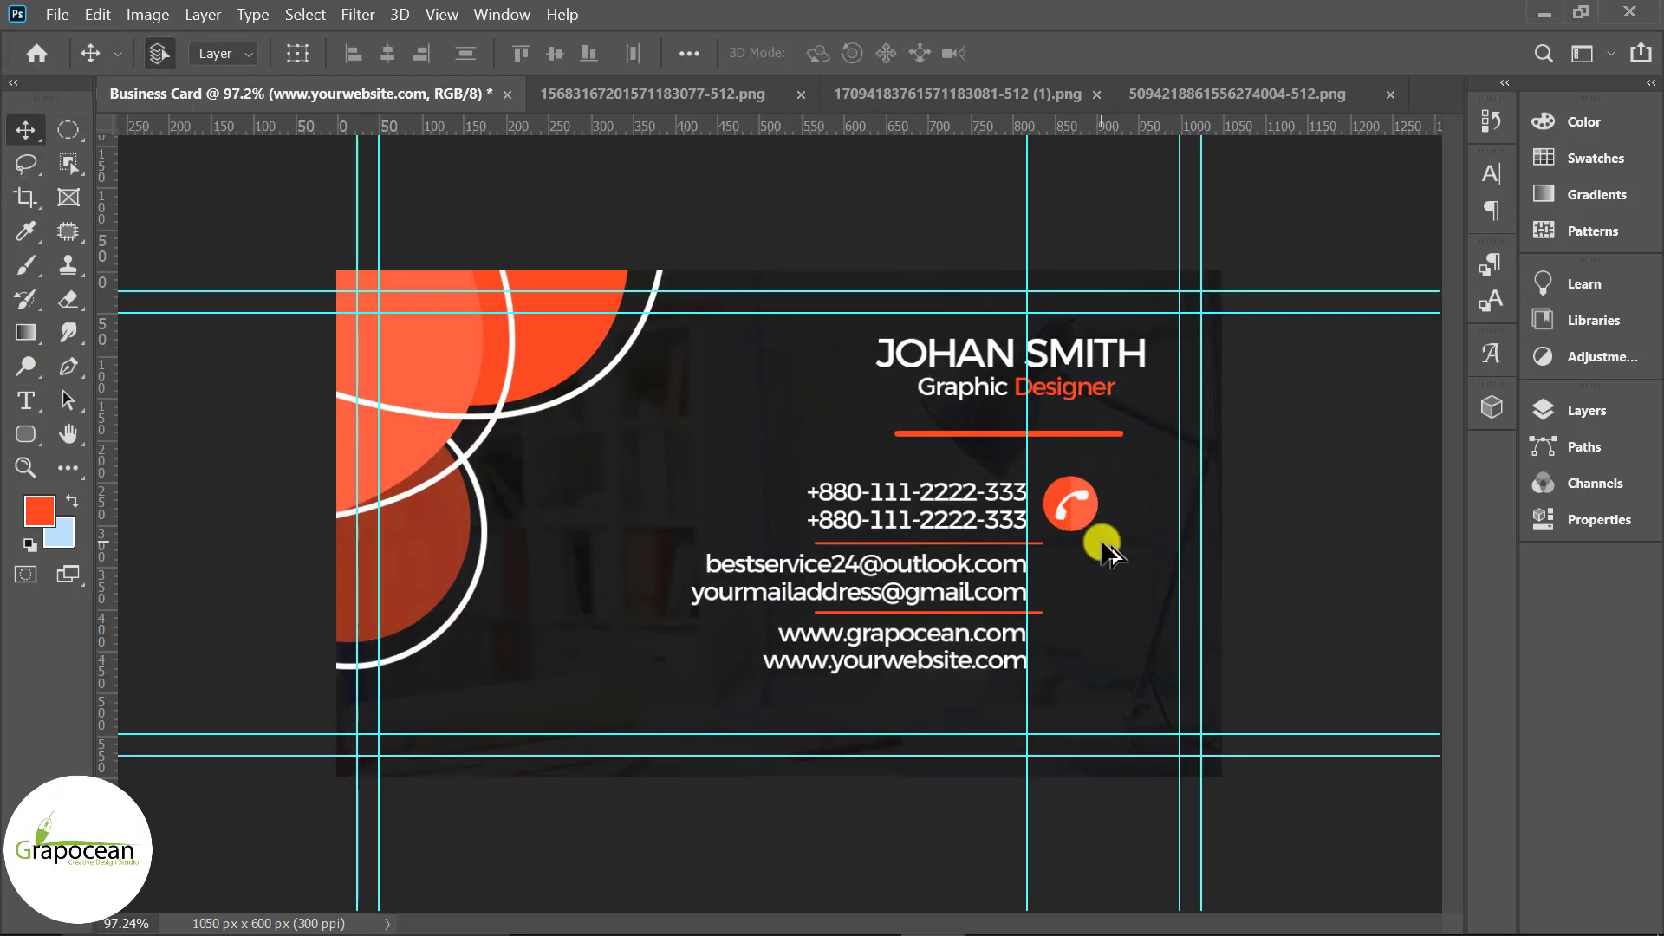
pyautogui.scroll(1, 1099, 546)
# Duplicate the orange phone circle (Ellipse 2) down beside the email lines and bring up the handset image.
pyautogui.scroll(1, 1148, 494)
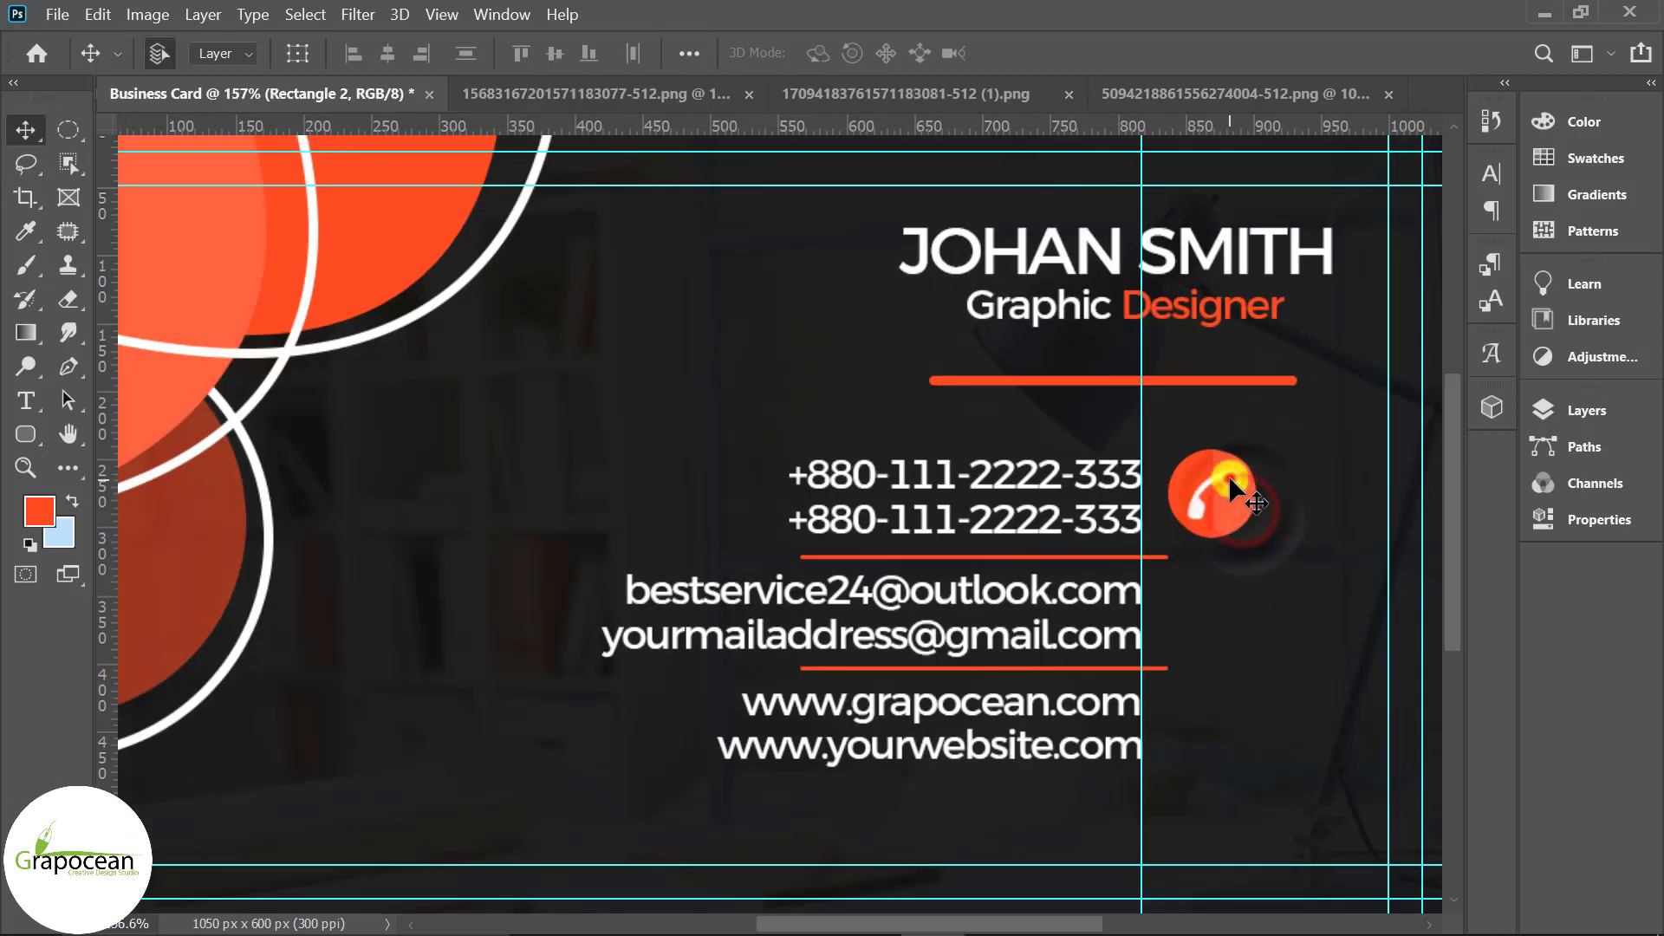
pyautogui.moveTo(1242, 518)
pyautogui.mouseDown()
pyautogui.moveTo(1241, 555)
pyautogui.moveTo(1211, 524)
pyautogui.mouseUp()
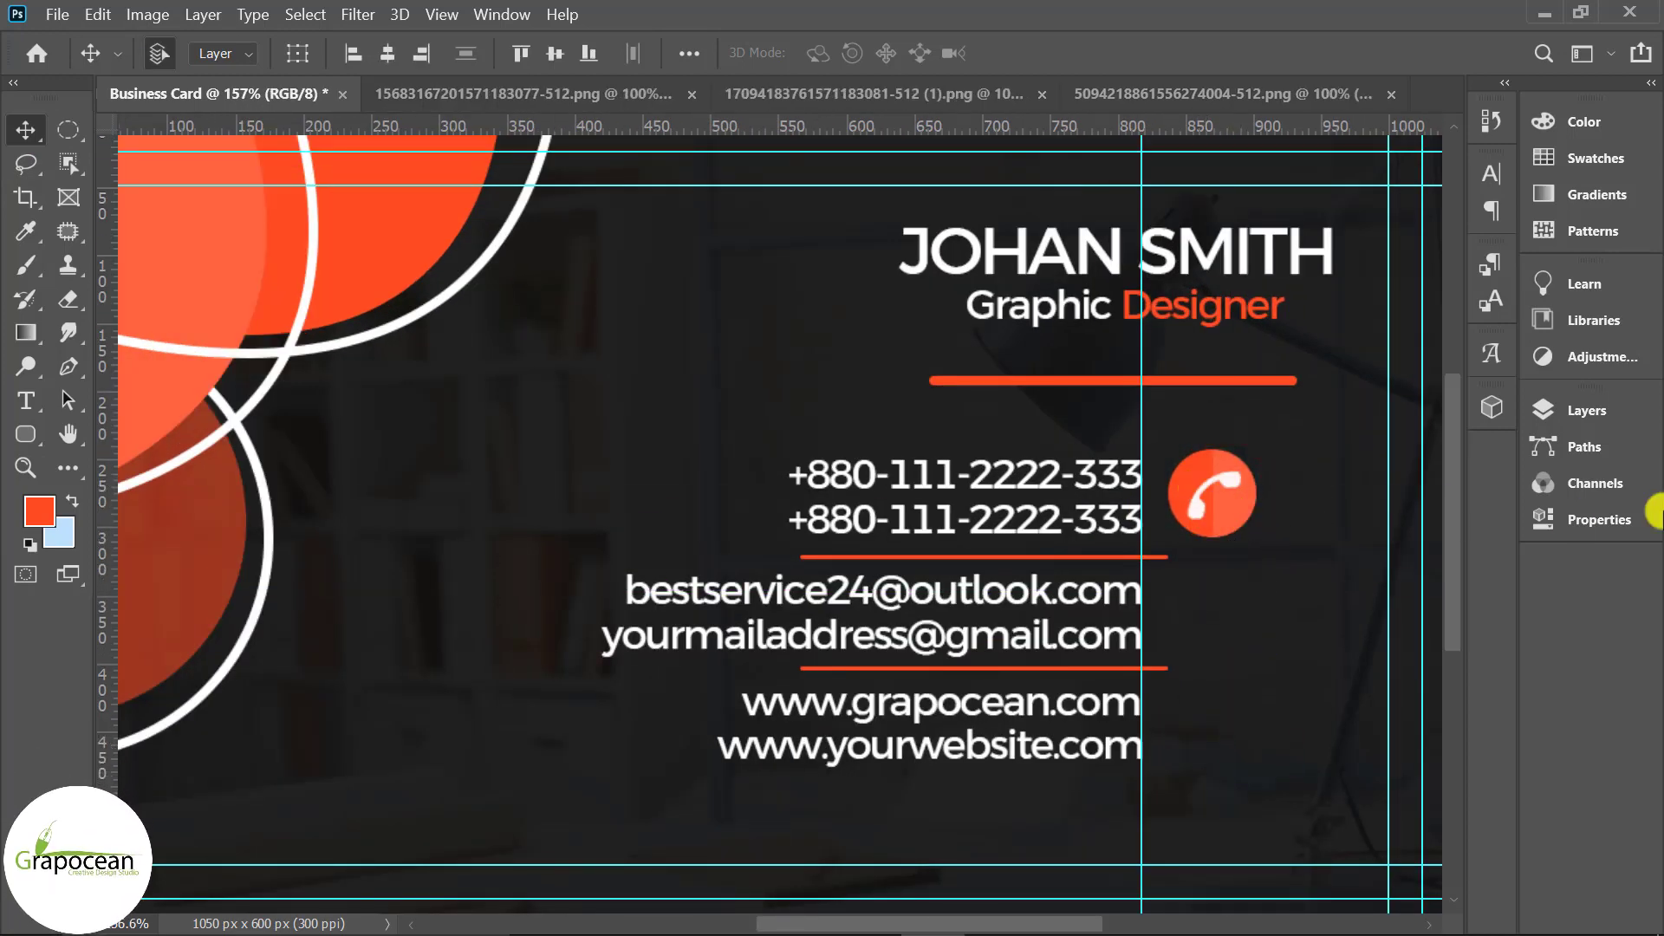
pyautogui.click(1599, 410)
pyautogui.scroll(-3, 1387, 702)
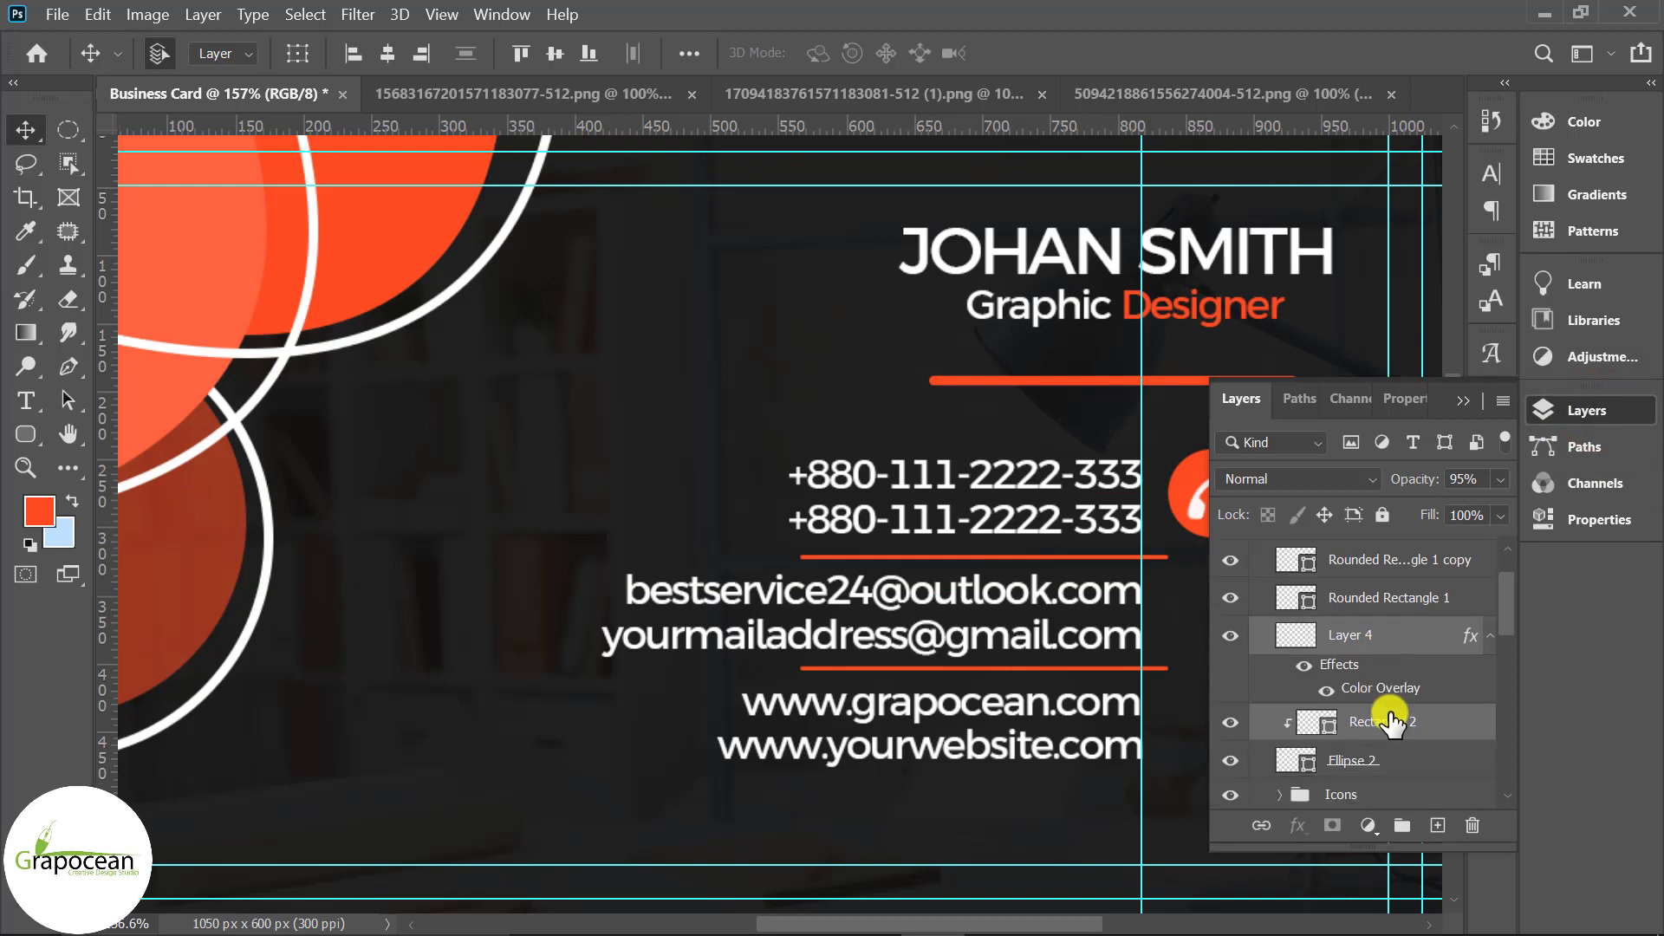
pyautogui.click(1347, 730)
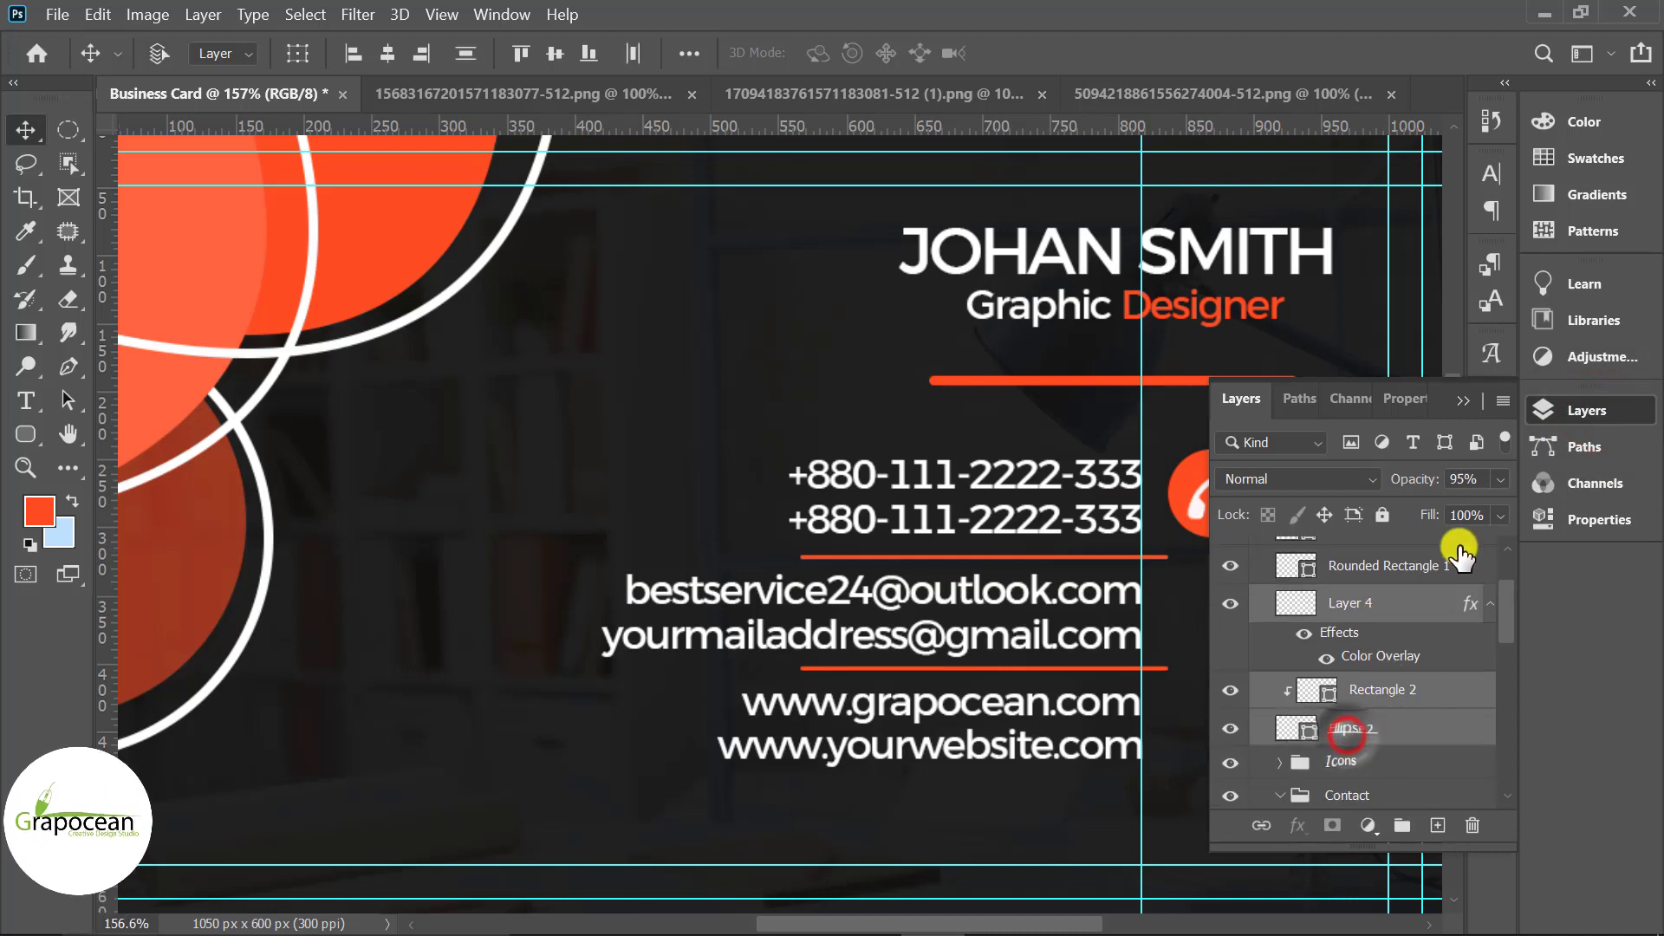
pyautogui.click(1464, 399)
pyautogui.moveTo(1224, 500); pyautogui.dragTo(1224, 617)
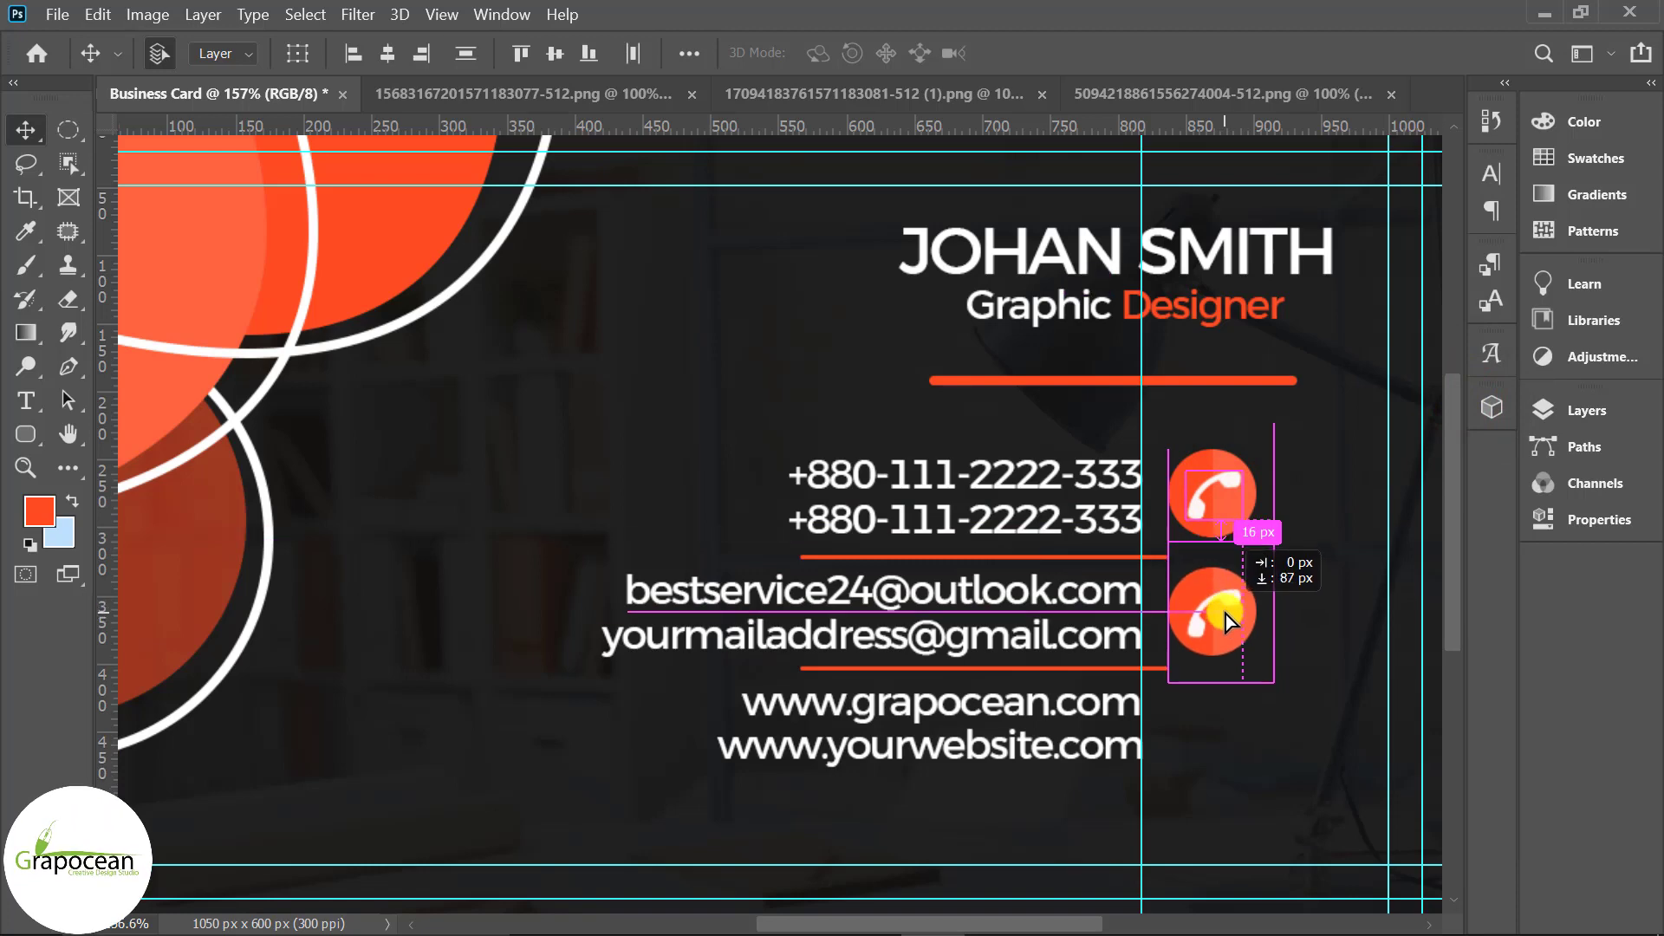
pyautogui.moveTo(1225, 617); pyautogui.dragTo(1223, 613)
pyautogui.click(1241, 95)
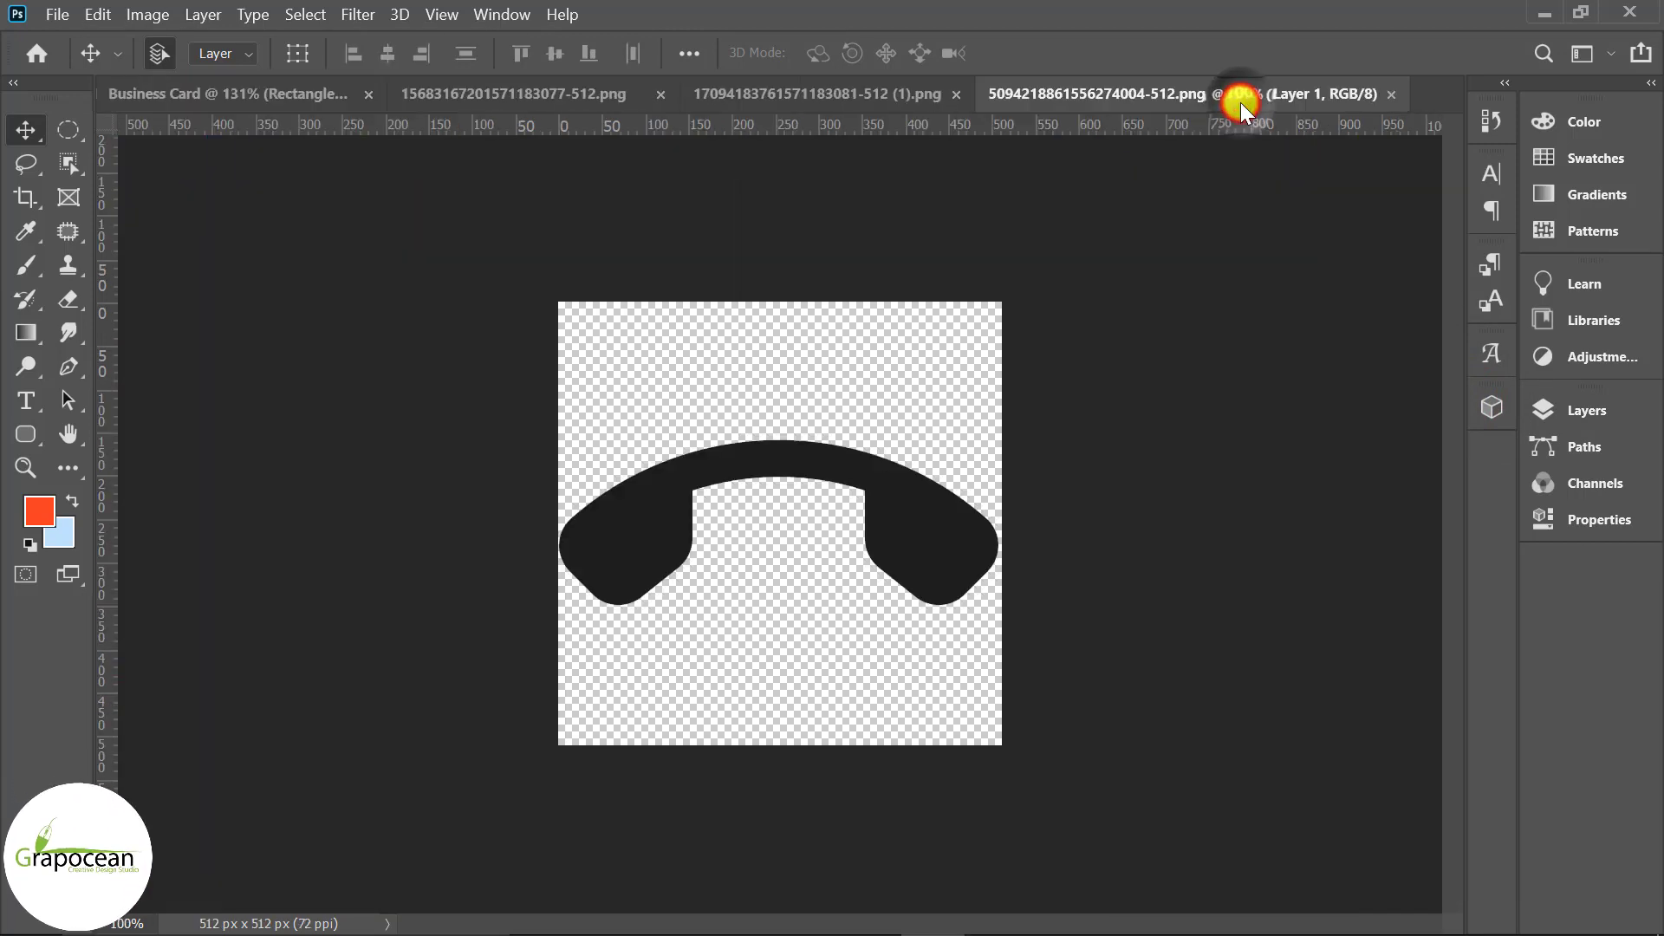
# Bring the globe icon onto the card, scaled to about 10% inside the third orange circle.
pyautogui.click(877, 92)
pyautogui.click(525, 94)
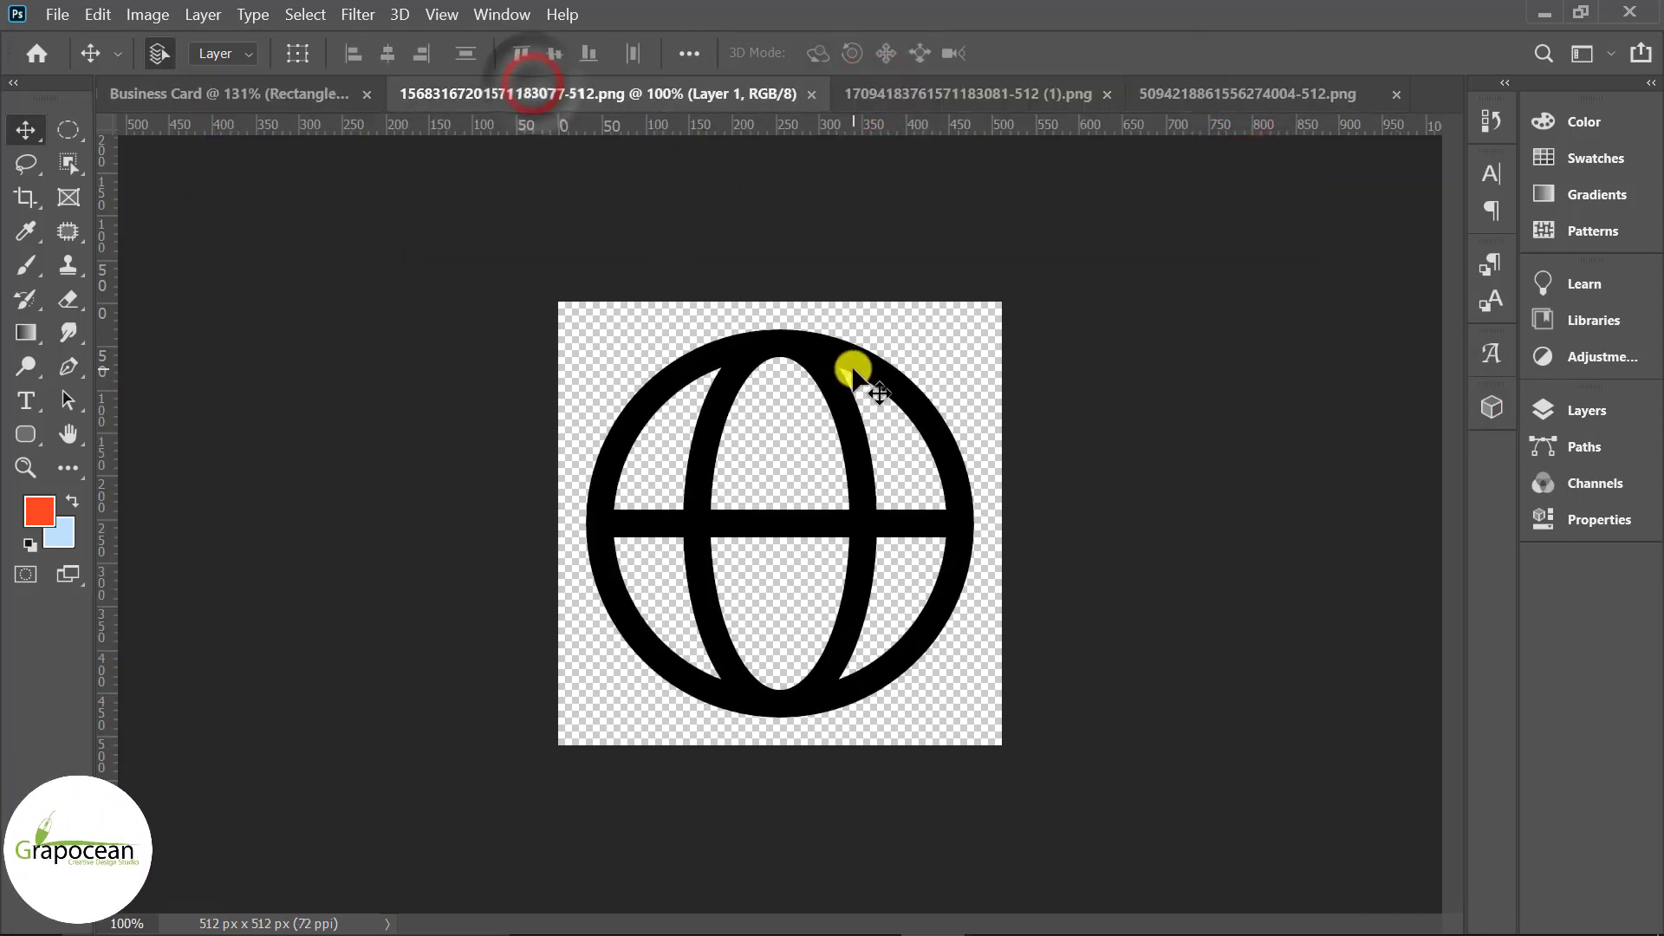
pyautogui.moveTo(853, 362)
pyautogui.mouseDown()
pyautogui.moveTo(239, 94)
pyautogui.moveTo(972, 597)
pyautogui.mouseUp()
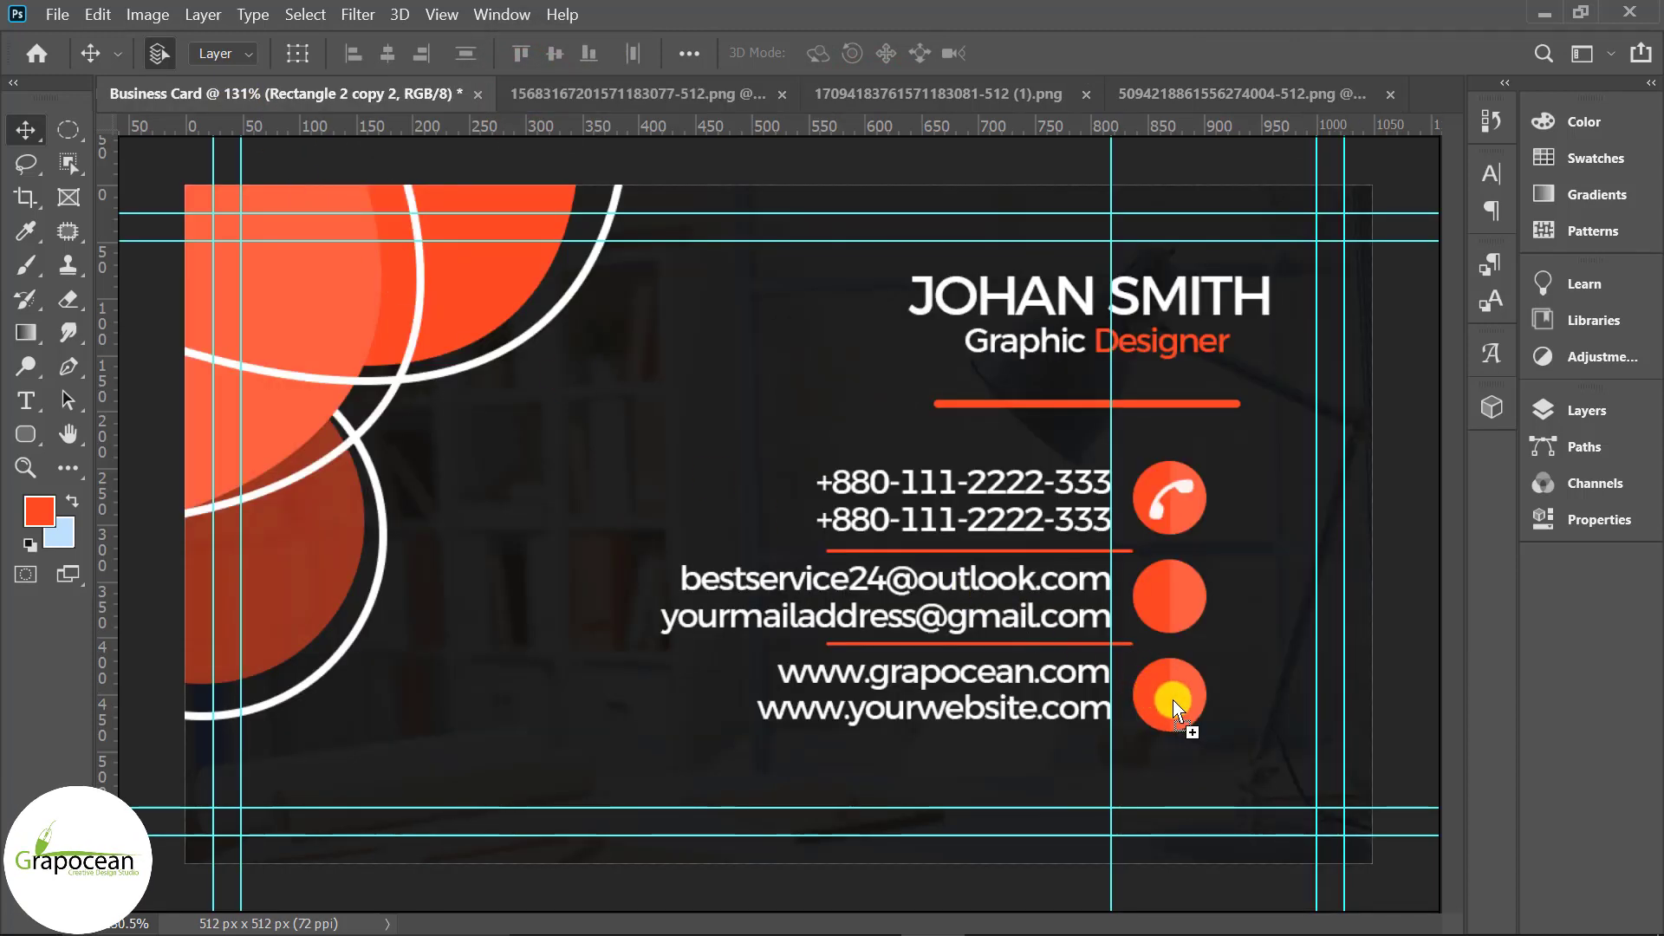
pyautogui.moveTo(1173, 699); pyautogui.dragTo(1173, 699)
pyautogui.hotkey('ctrl', 't')
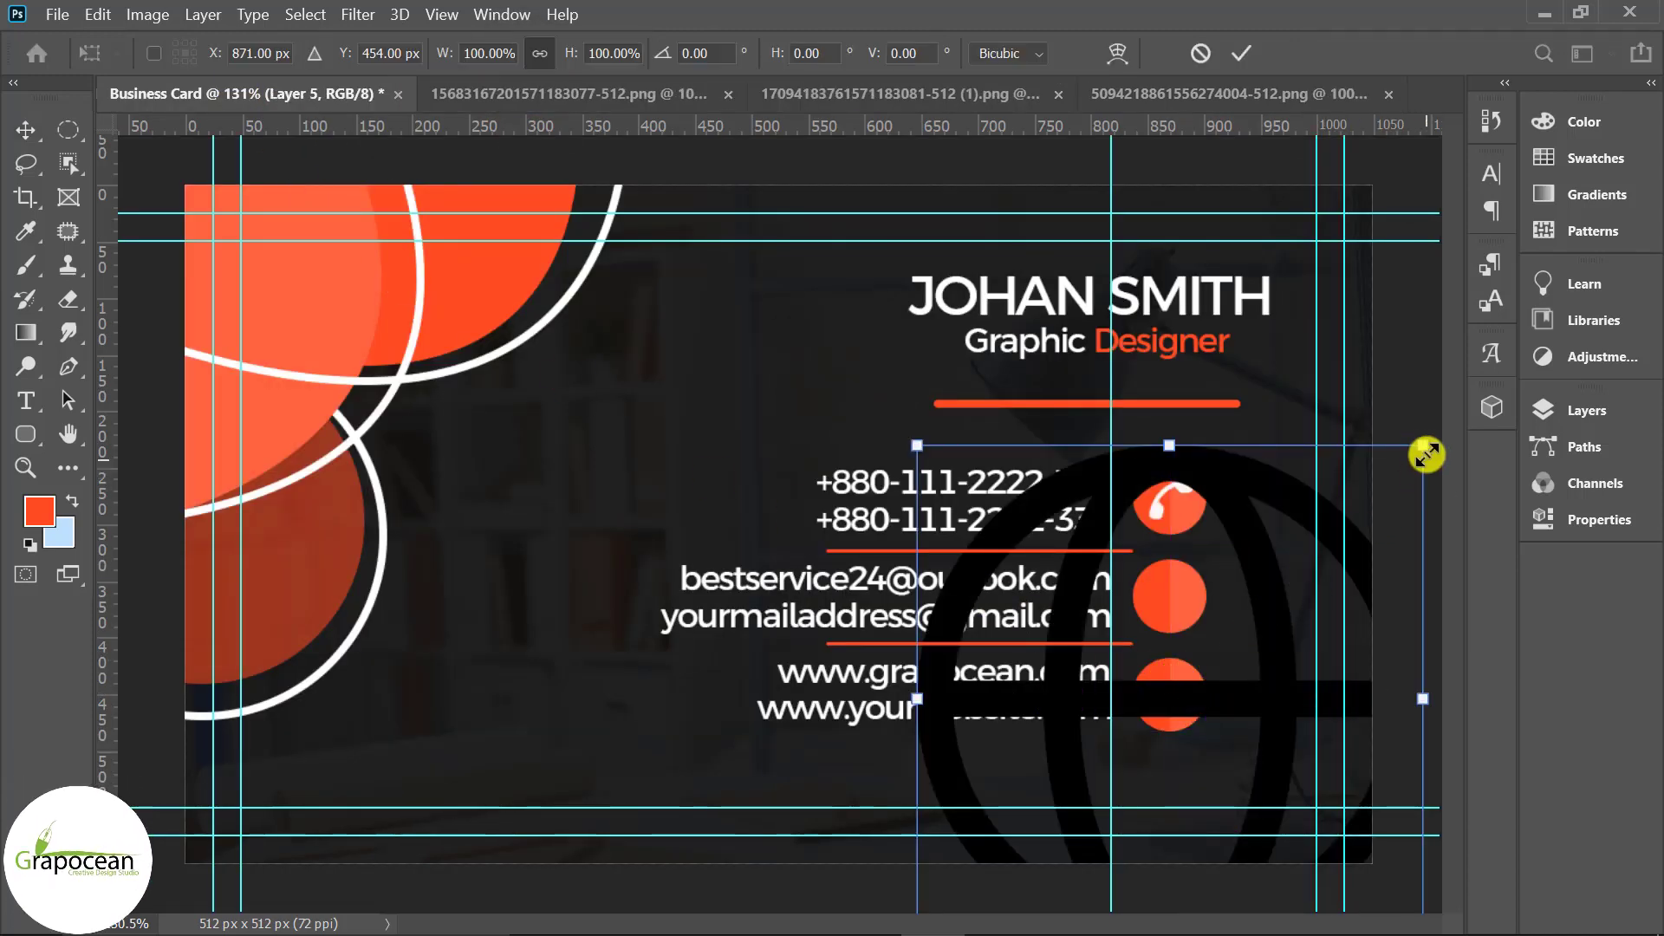
pyautogui.moveTo(1426, 454)
pyautogui.mouseDown()
pyautogui.moveTo(1201, 676)
pyautogui.moveTo(1224, 688)
pyautogui.mouseUp()
pyautogui.scroll(2, 1231, 694)
pyautogui.scroll(2, 1231, 693)
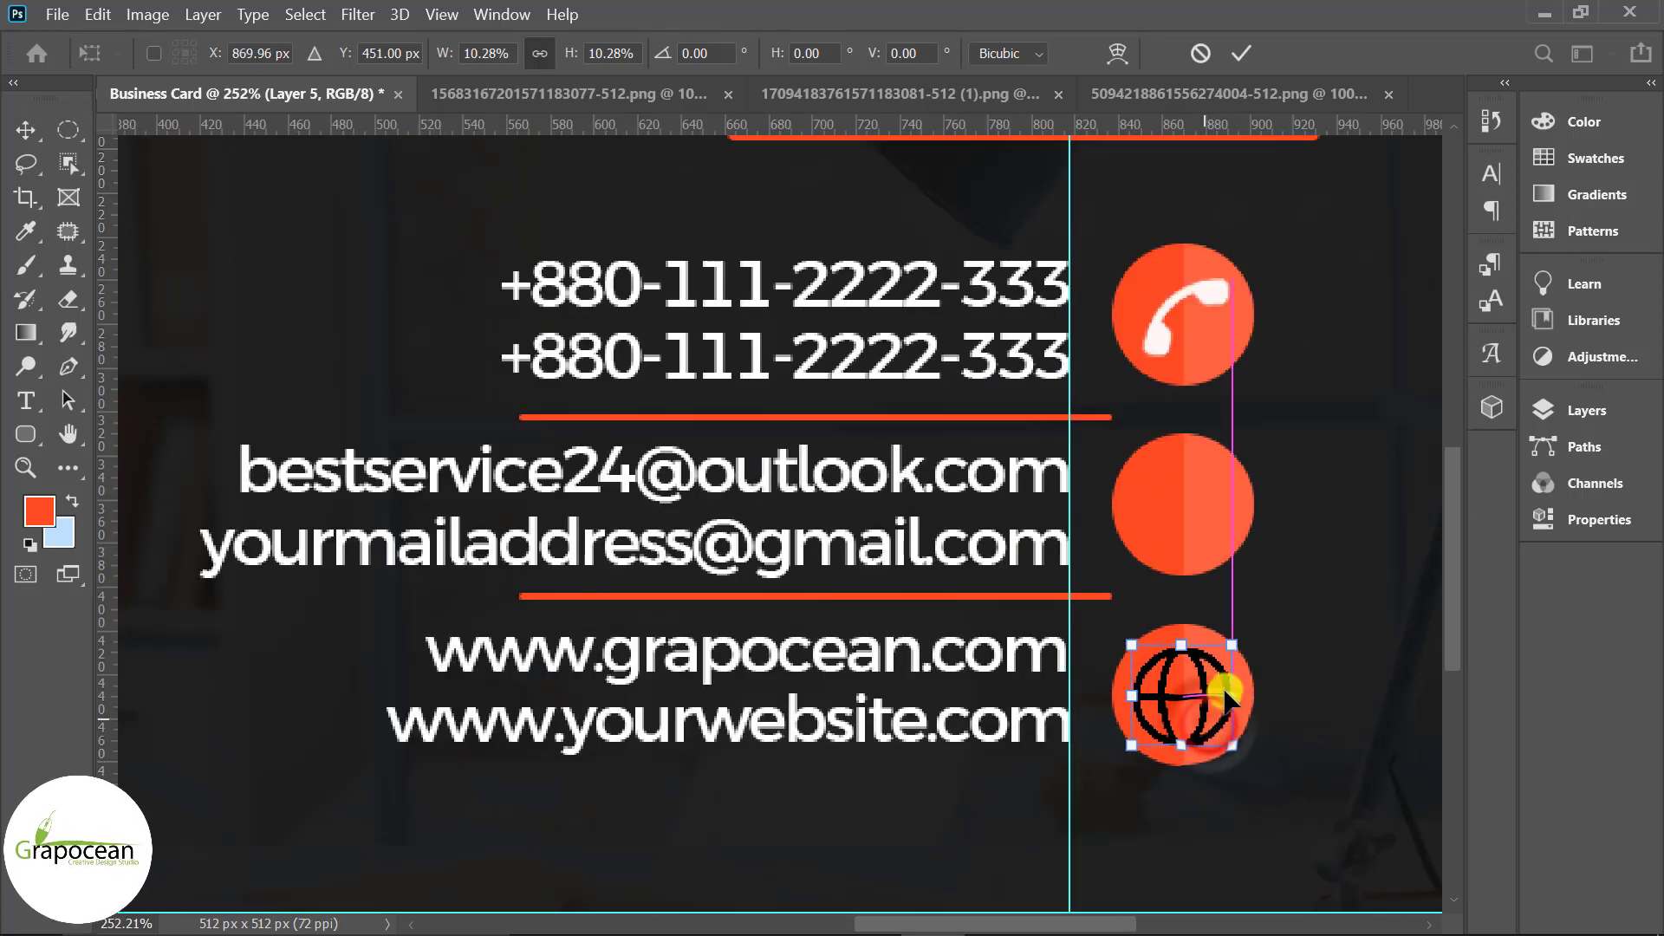
pyautogui.click(1240, 52)
pyautogui.hotkey('ctrl', '0')
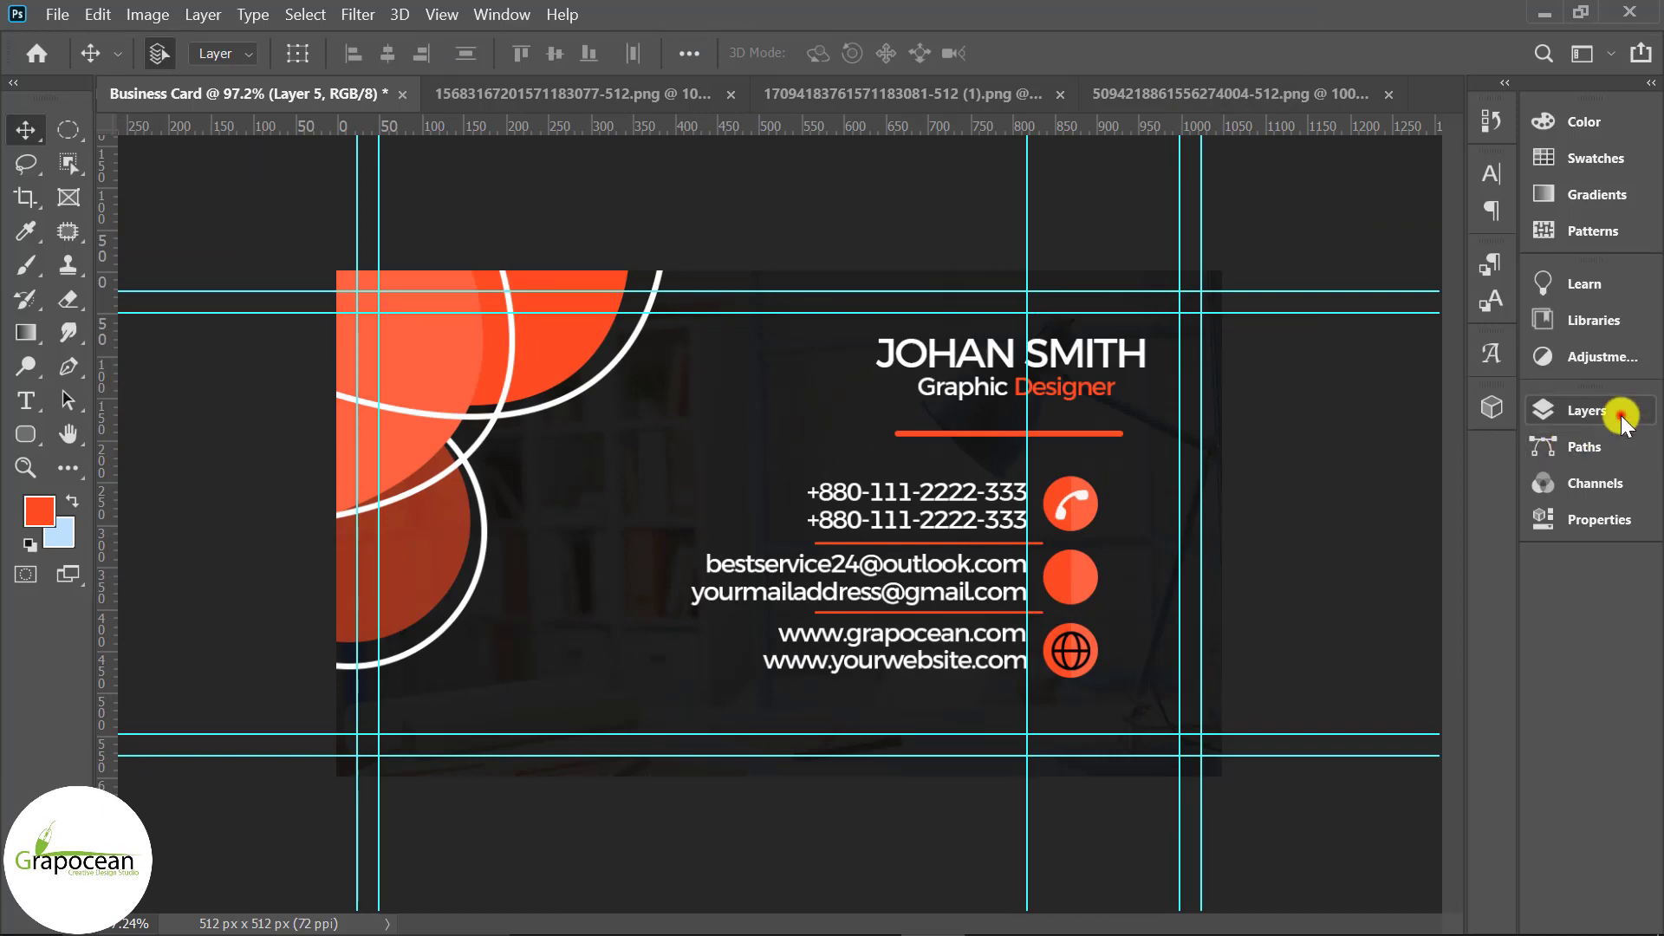
# Give the globe layer a white Color Overlay via Blending Options, then hide the guides.
pyautogui.click(1622, 416)
pyautogui.click(1231, 700)
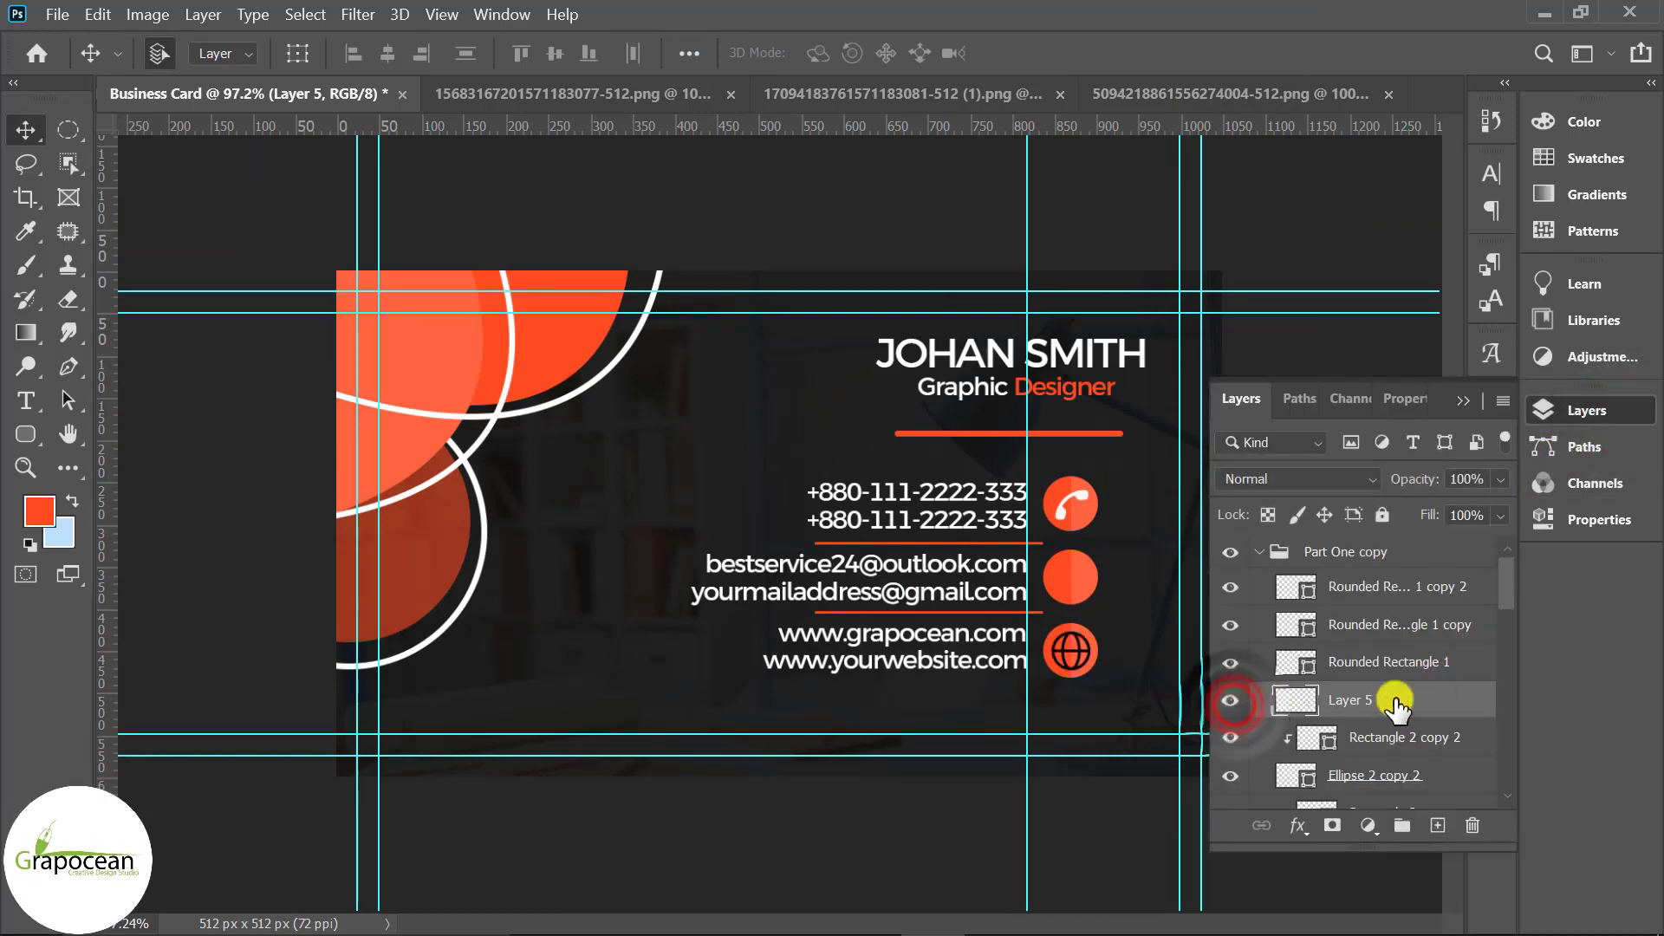
pyautogui.rightClick(1398, 707)
pyautogui.click(1118, 48)
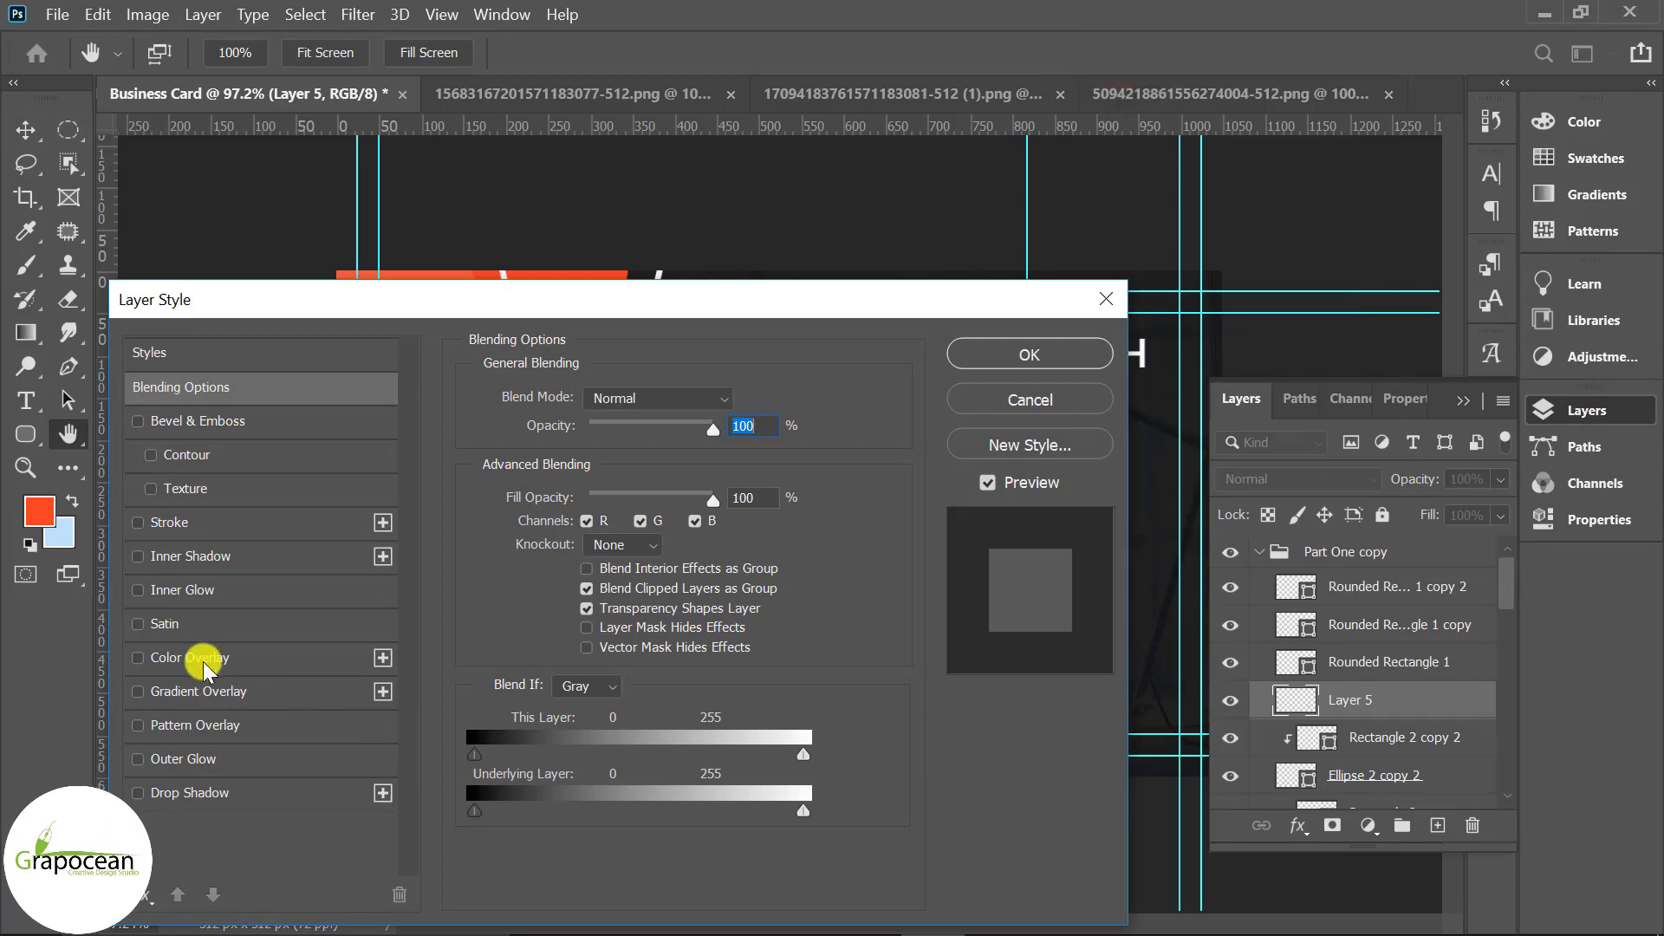
pyautogui.click(204, 659)
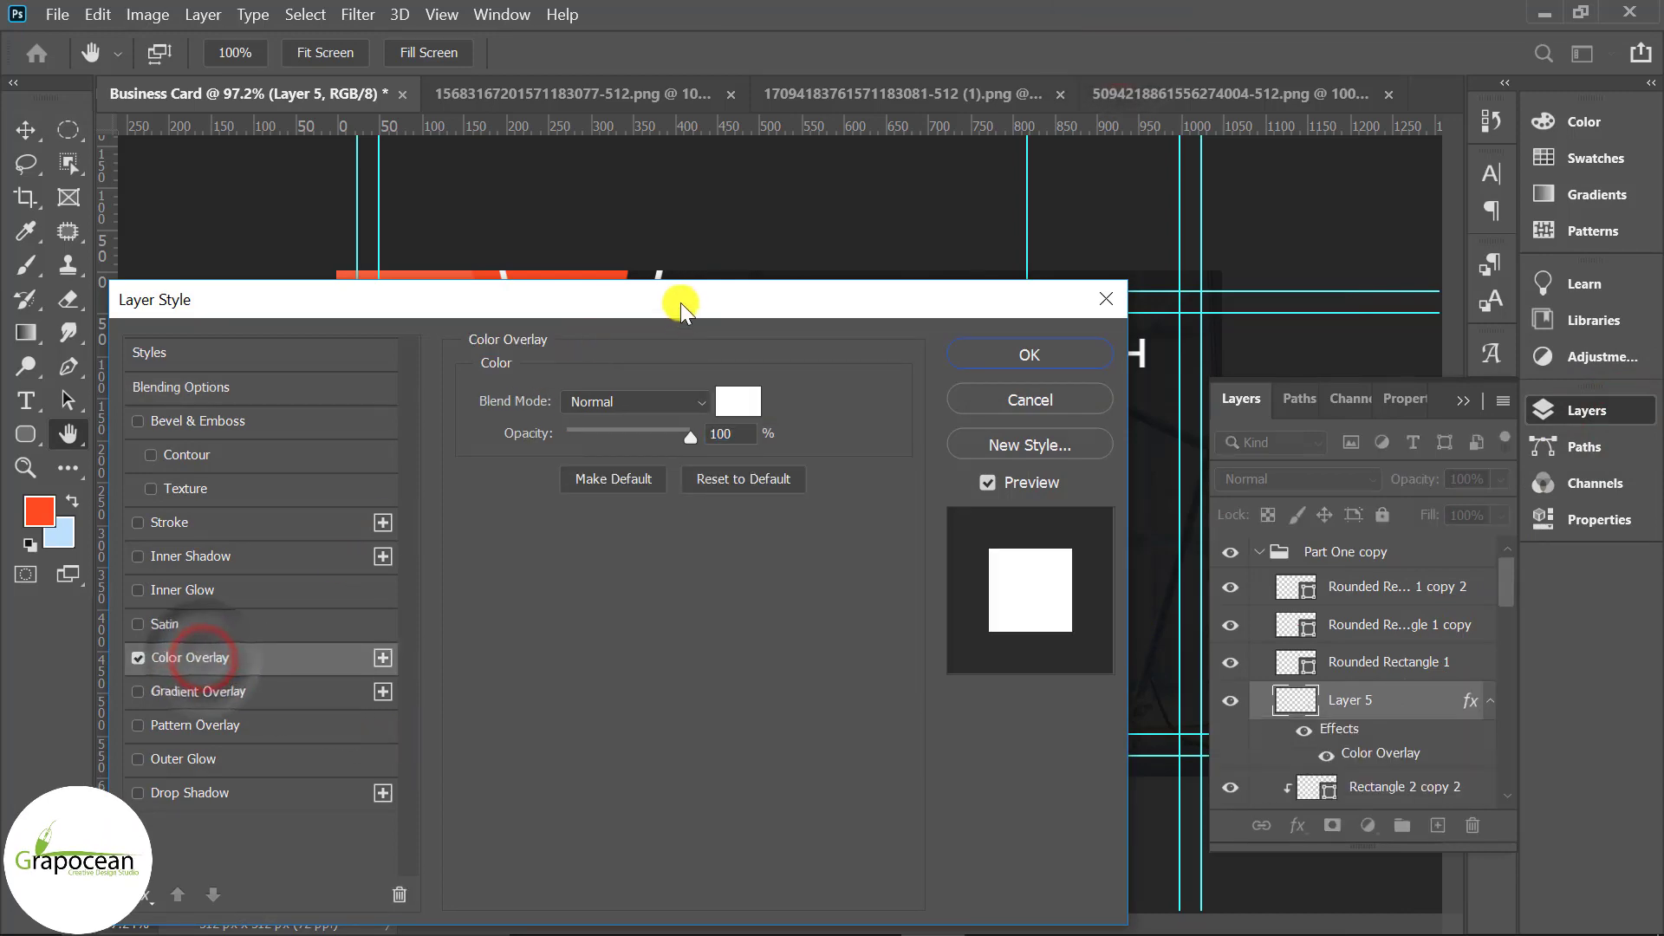
pyautogui.moveTo(679, 304); pyautogui.dragTo(636, 647)
pyautogui.click(959, 700)
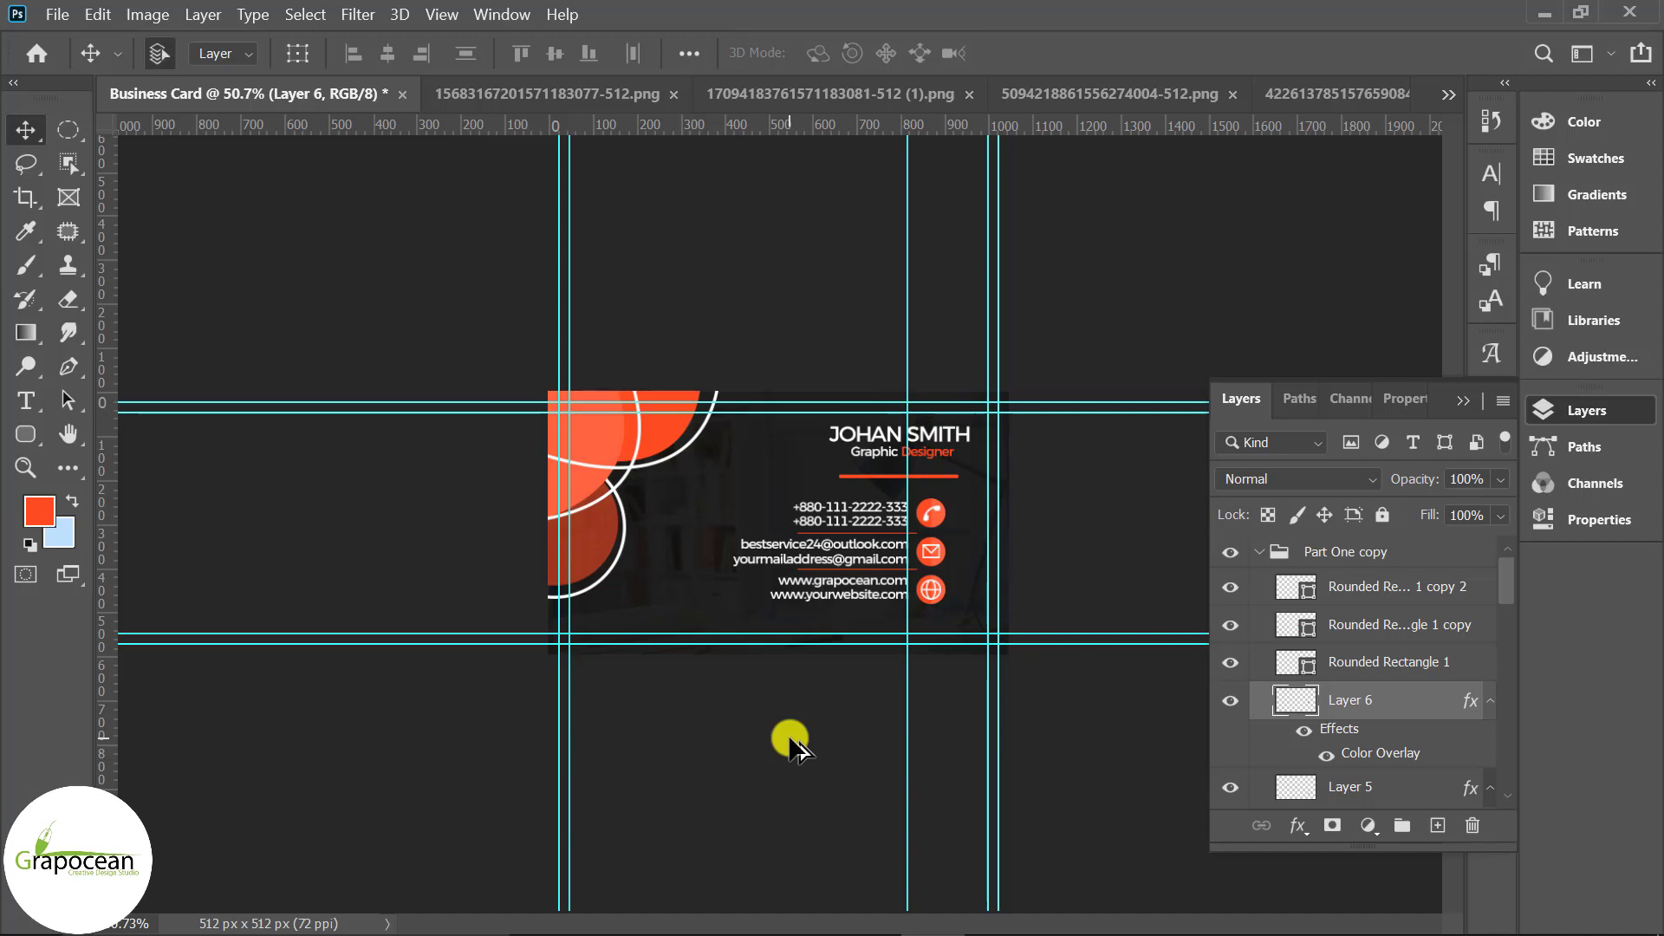
pyautogui.hotkey('ctrl', 'h')
# Zoom out to view the whole card and turn the guides back on.
pyautogui.hotkey('ctrl', '-')
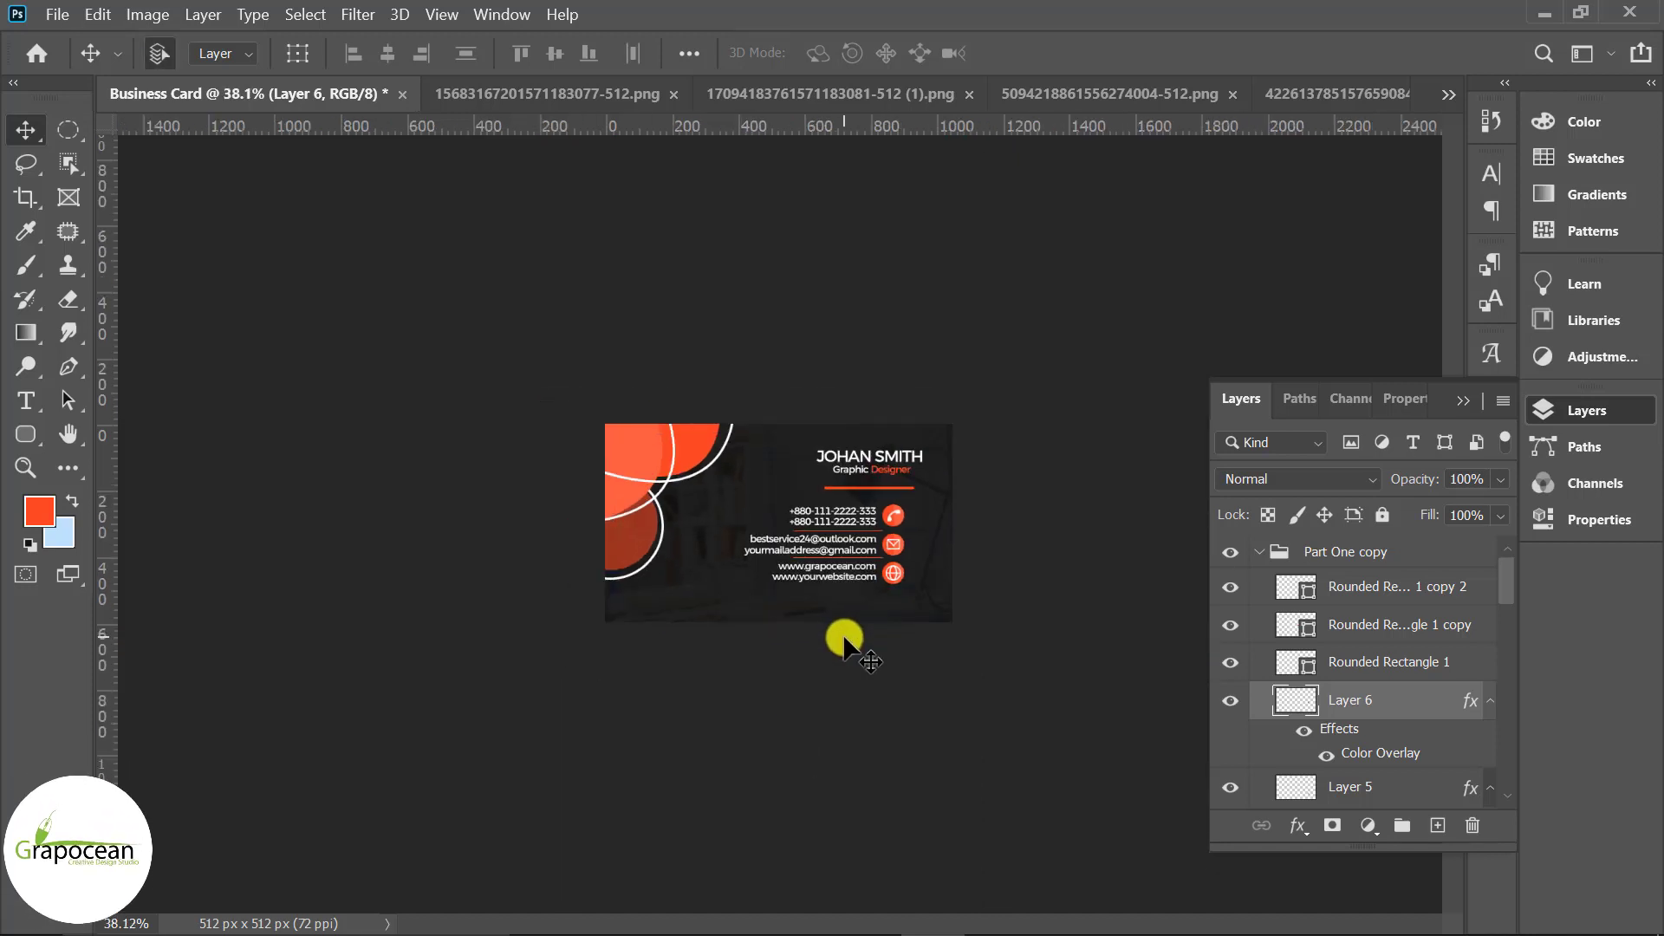
pyautogui.scroll(1, 970, 693)
pyautogui.scroll(1, 923, 685)
pyautogui.scroll(2, 919, 683)
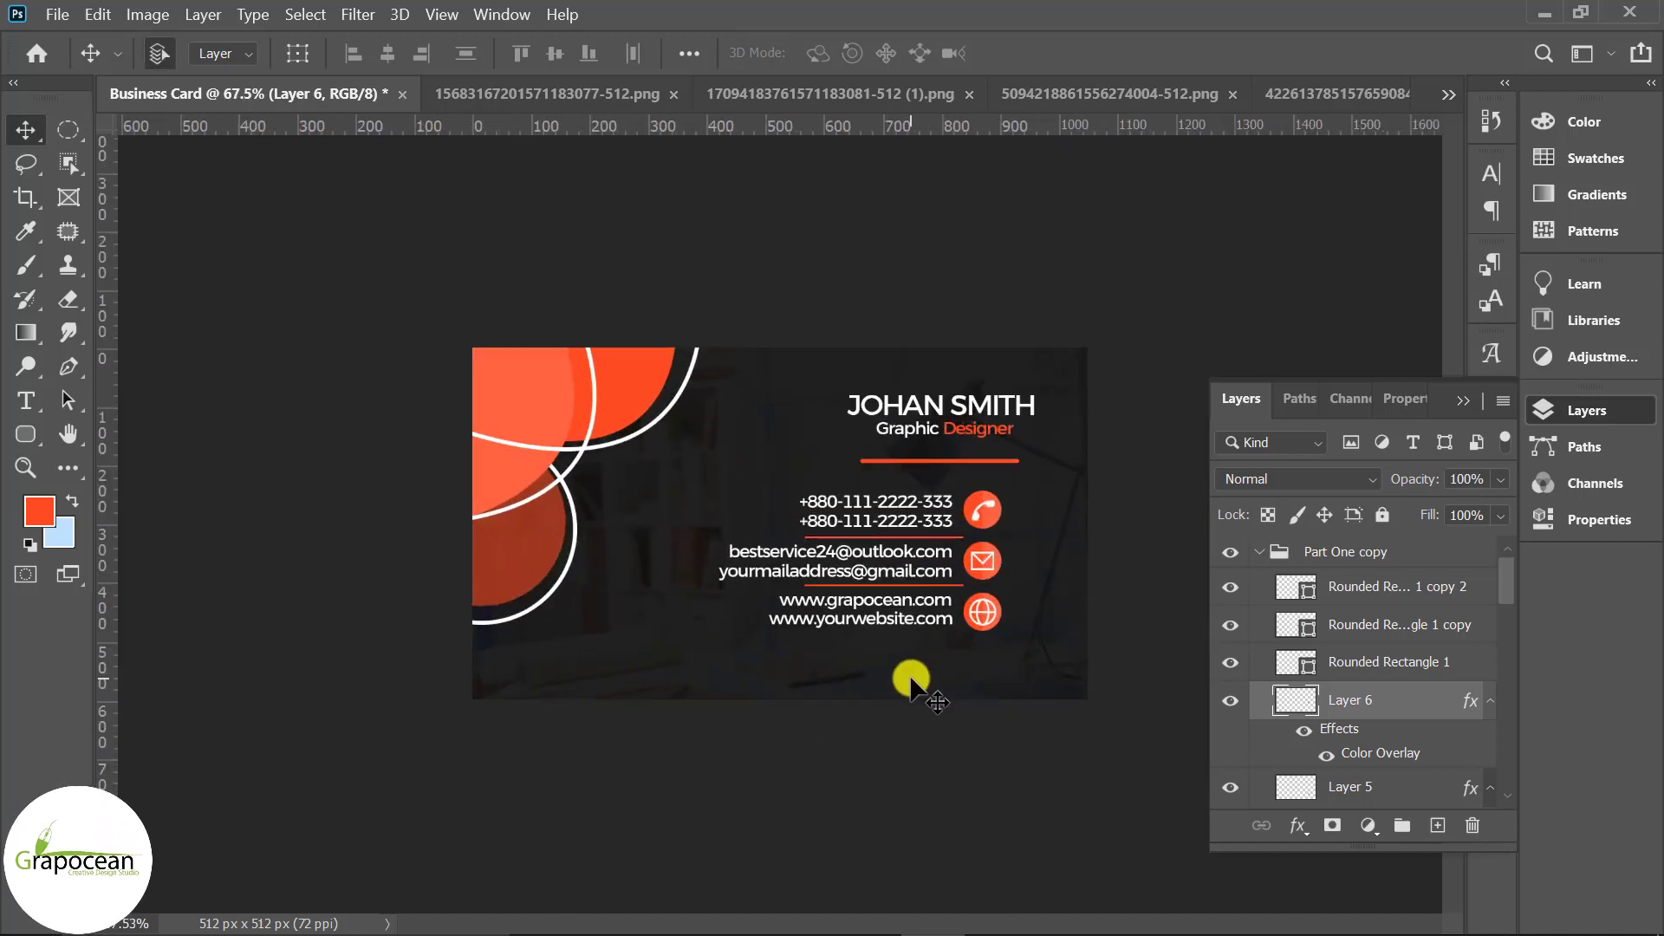
pyautogui.scroll(-1, 910, 680)
pyautogui.hotkey('ctrl', 'h')
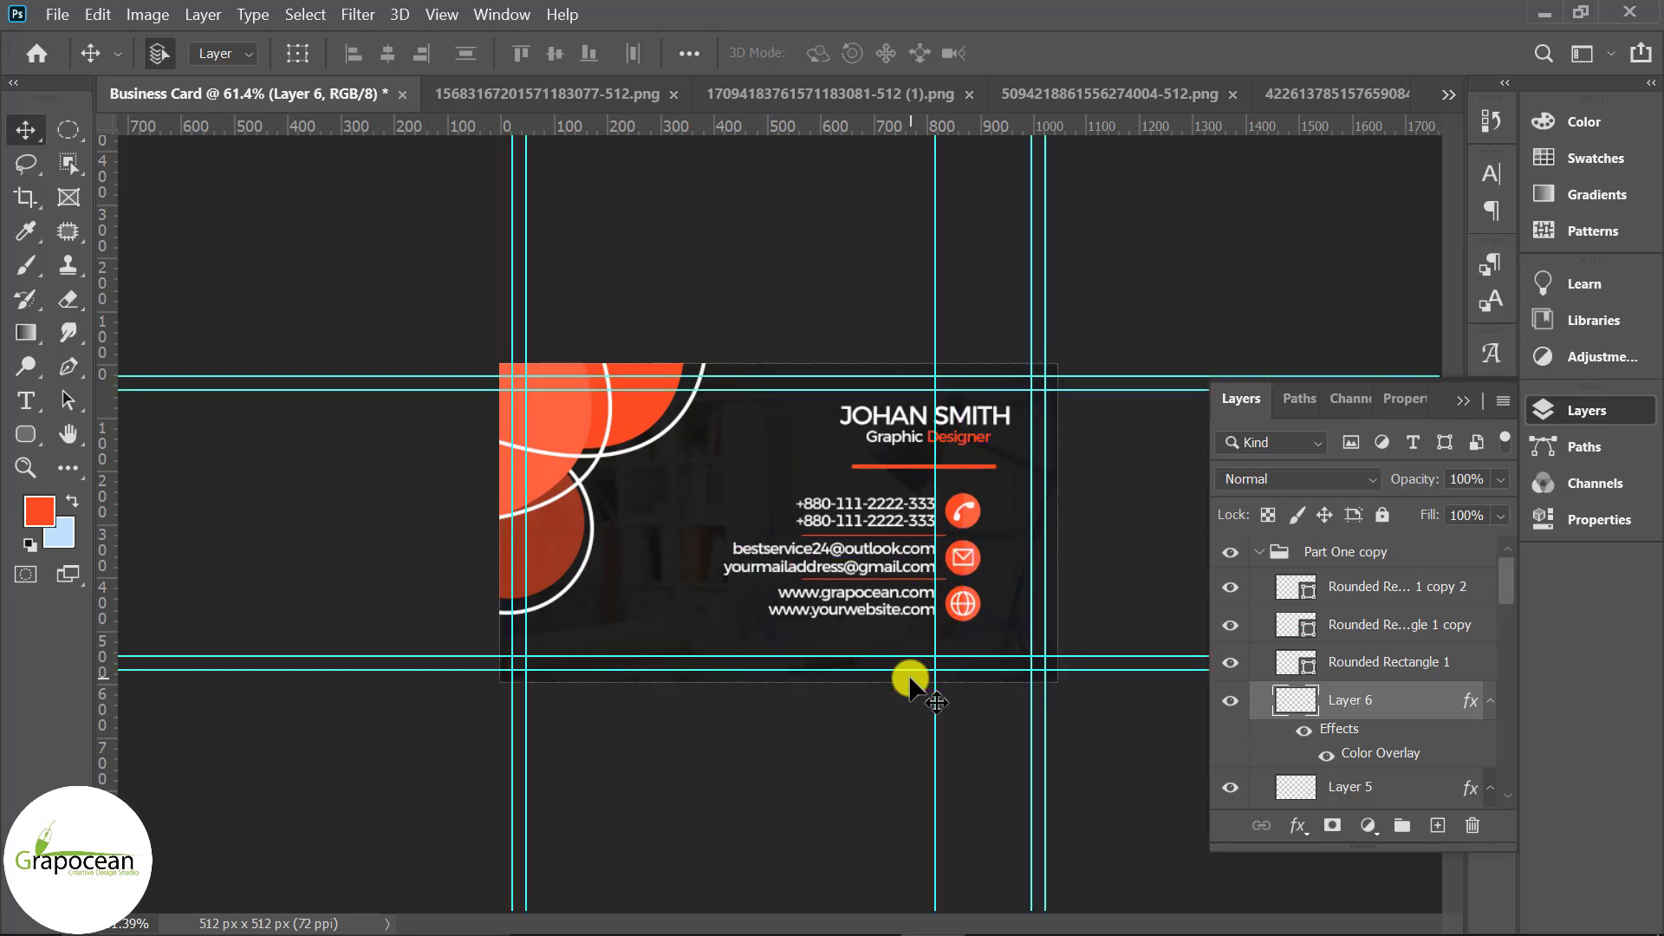
pyautogui.scroll(2, 762, 687)
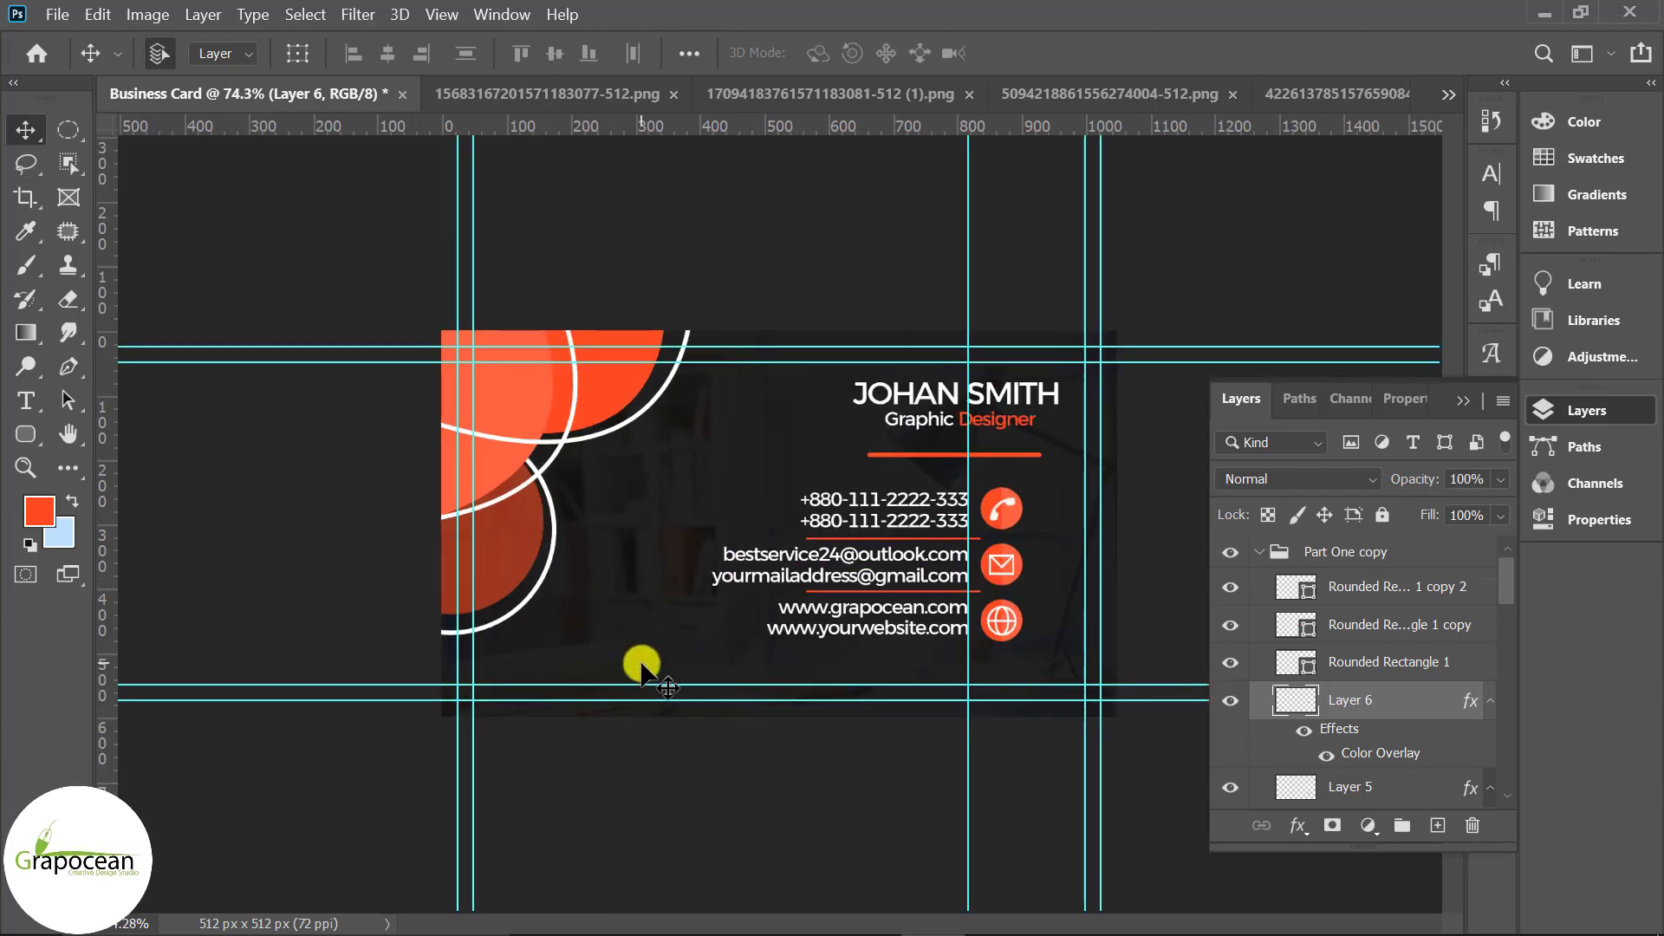
pyautogui.scroll(-1, 1327, 728)
pyautogui.scroll(1, 1274, 624)
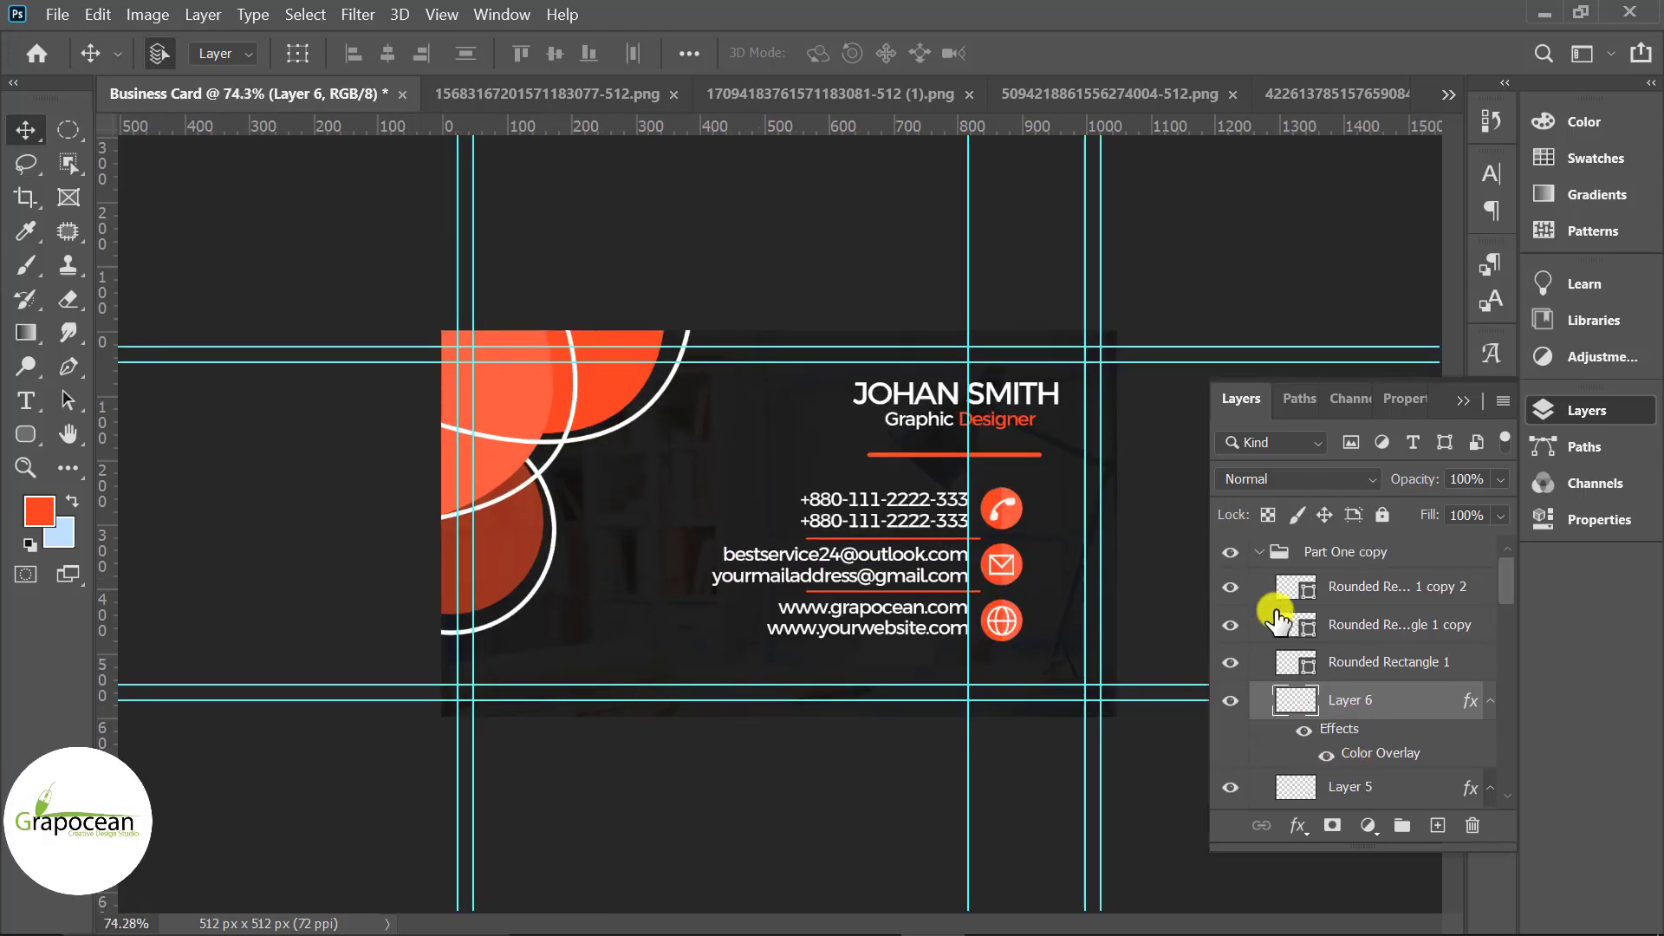
# Hide the Vector Smart Object in the Logo & Qr group and select the top Part One copy layer.
pyautogui.click(1260, 551)
pyautogui.click(1260, 584)
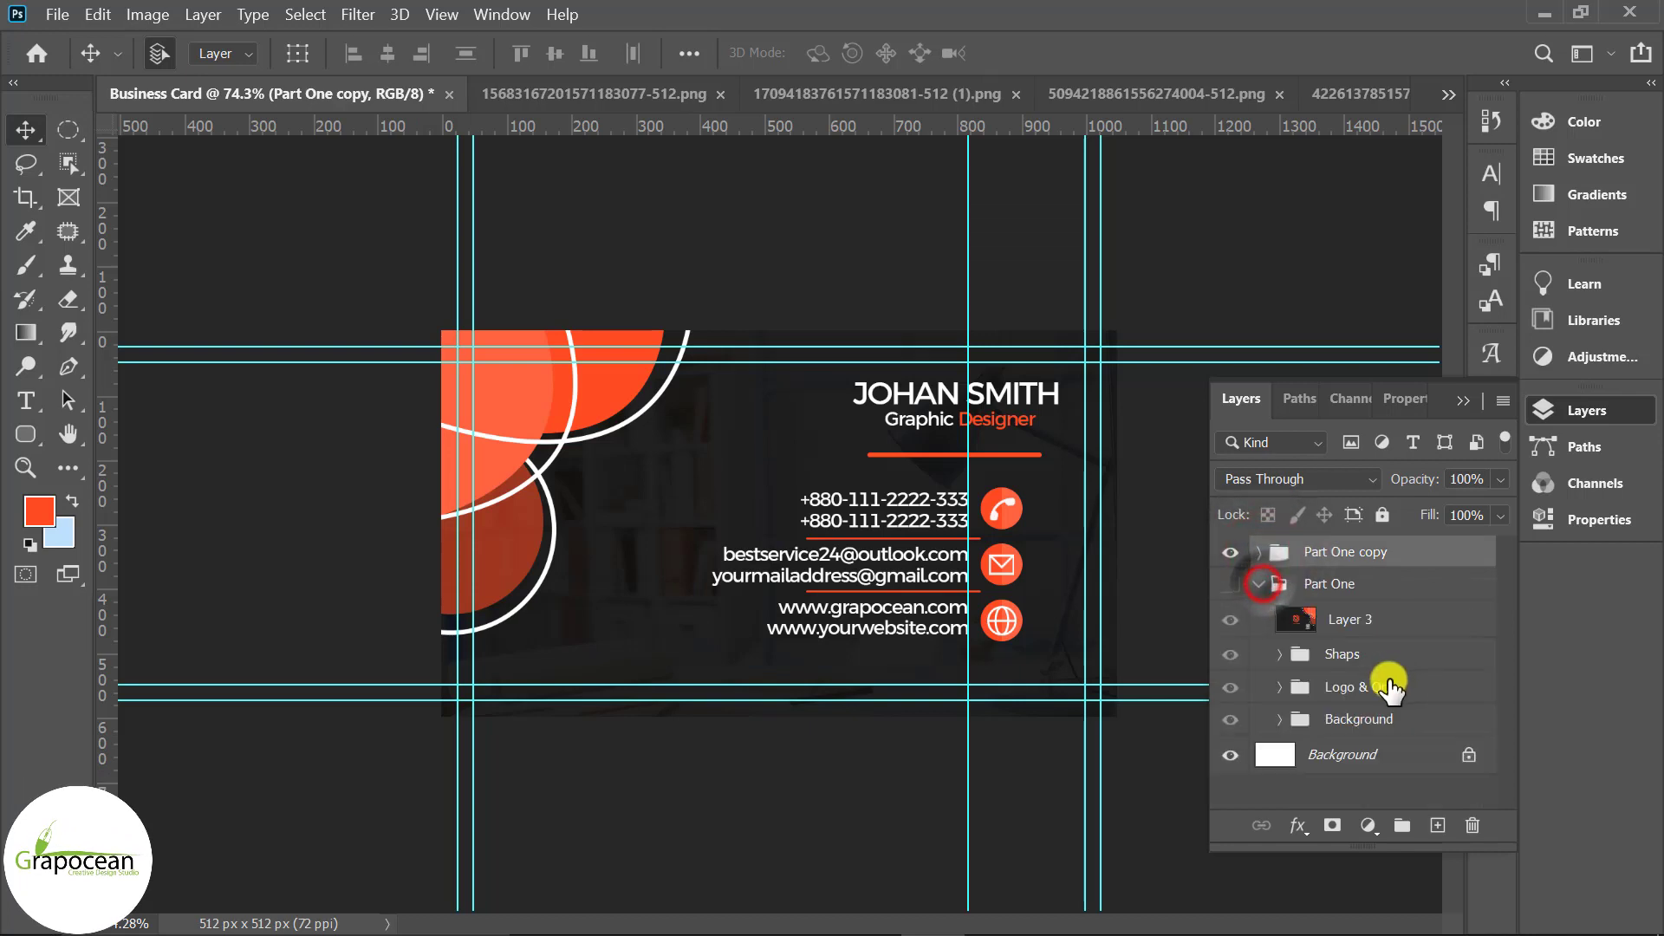
pyautogui.click(1279, 688)
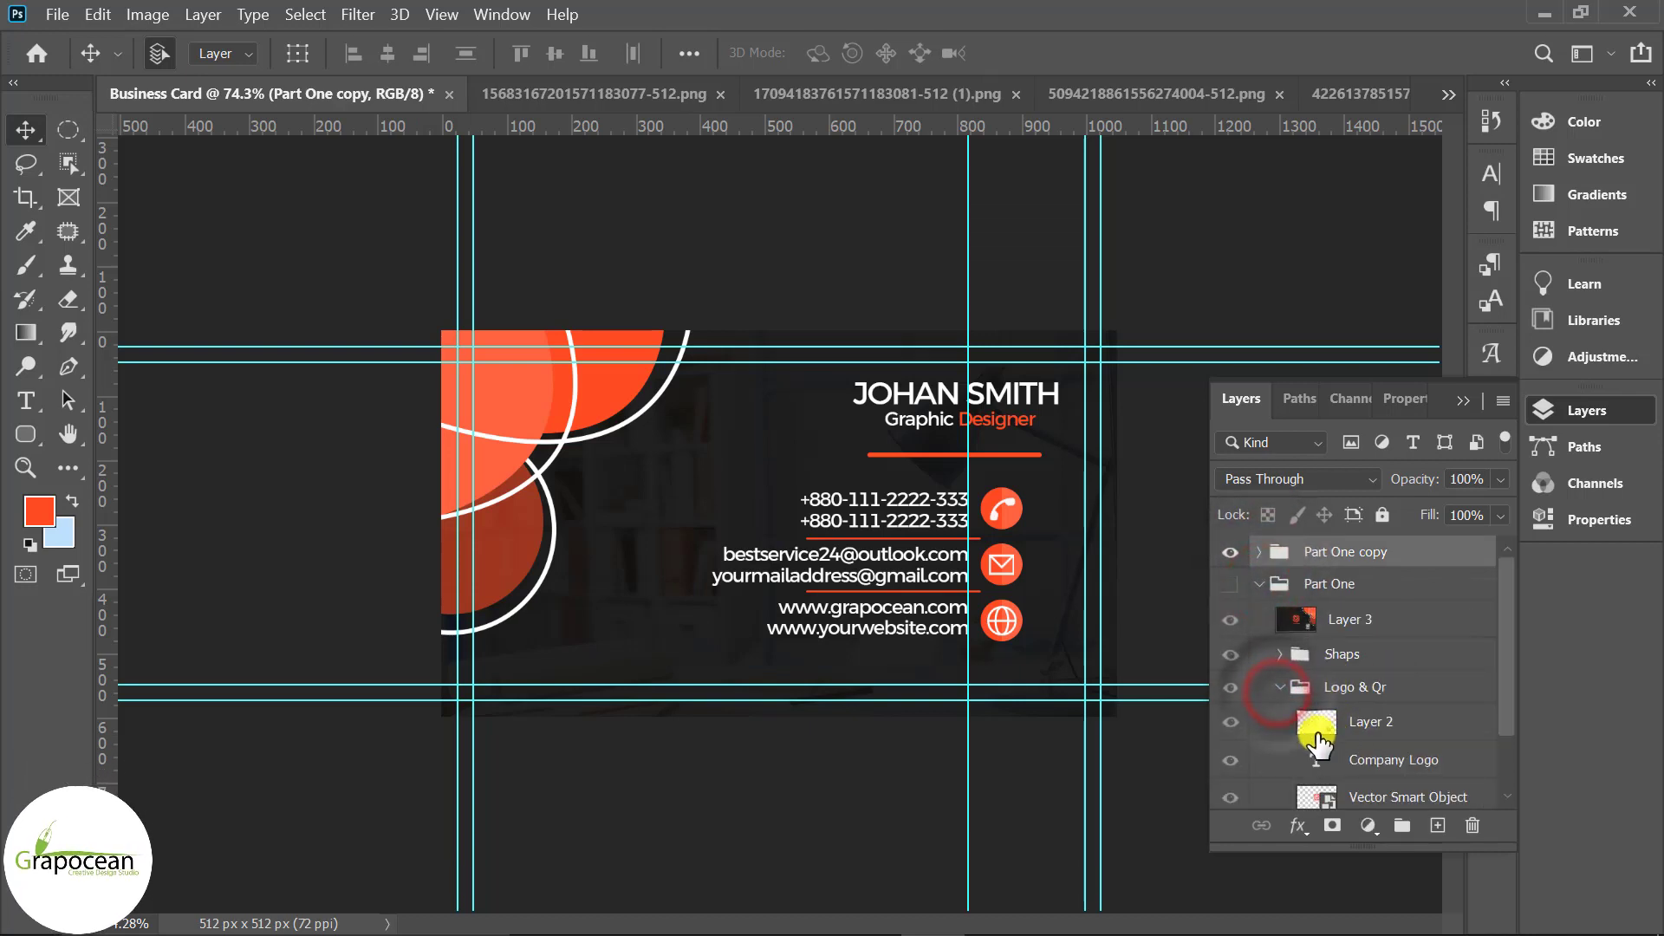
pyautogui.scroll(-1, 1358, 780)
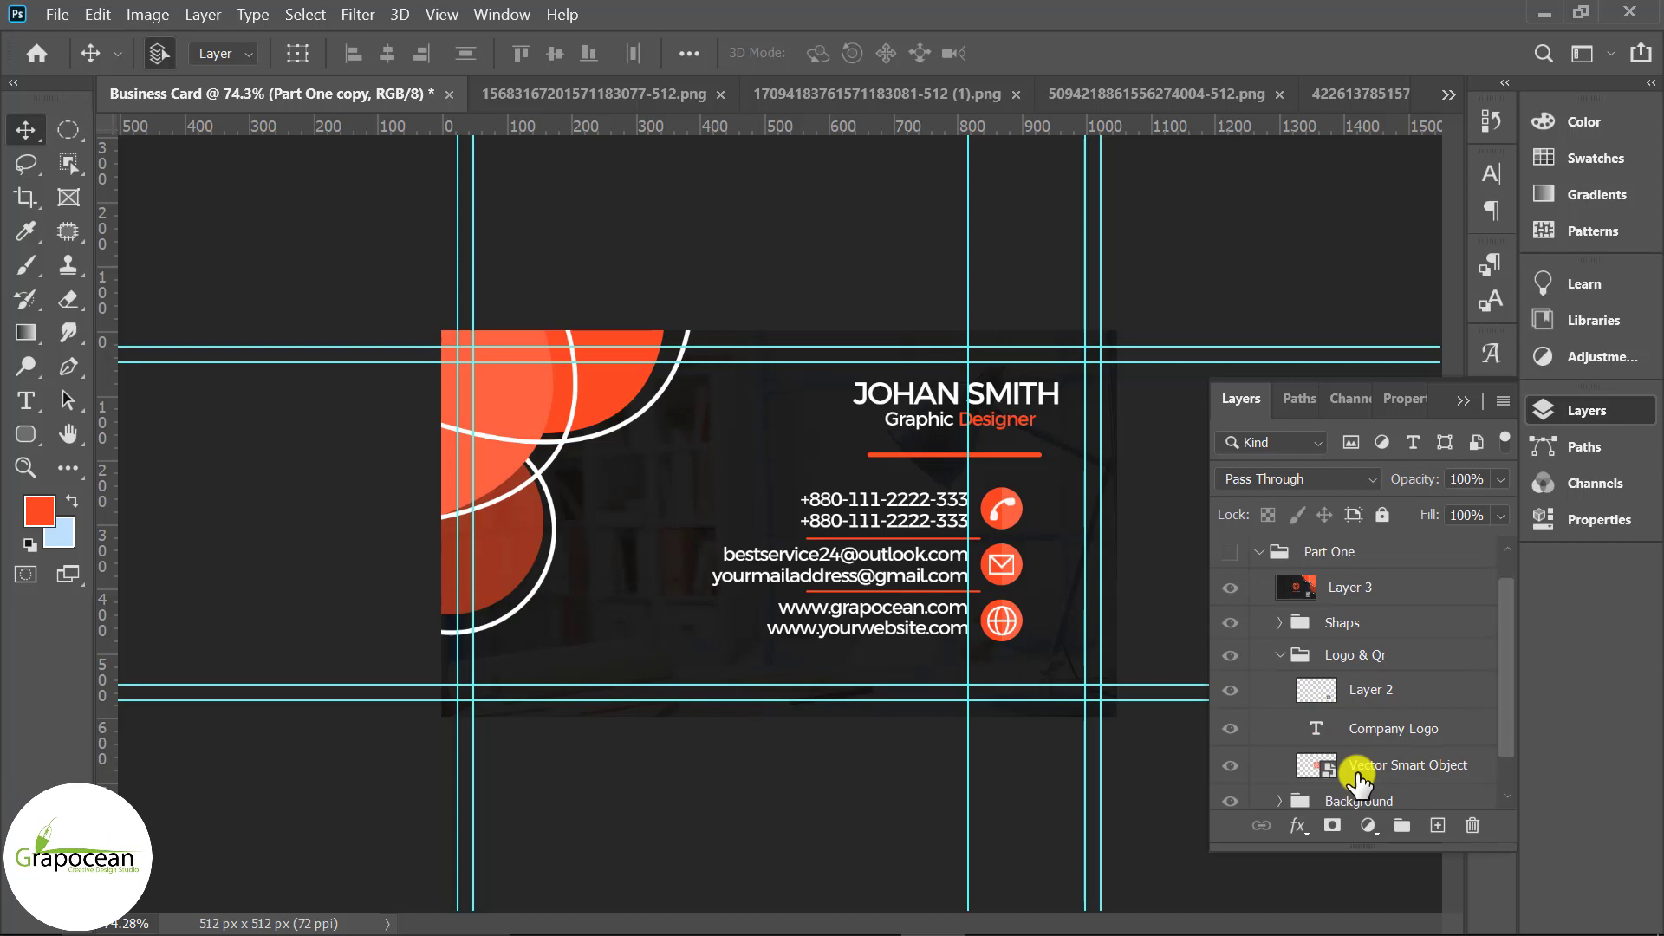
pyautogui.click(1232, 767)
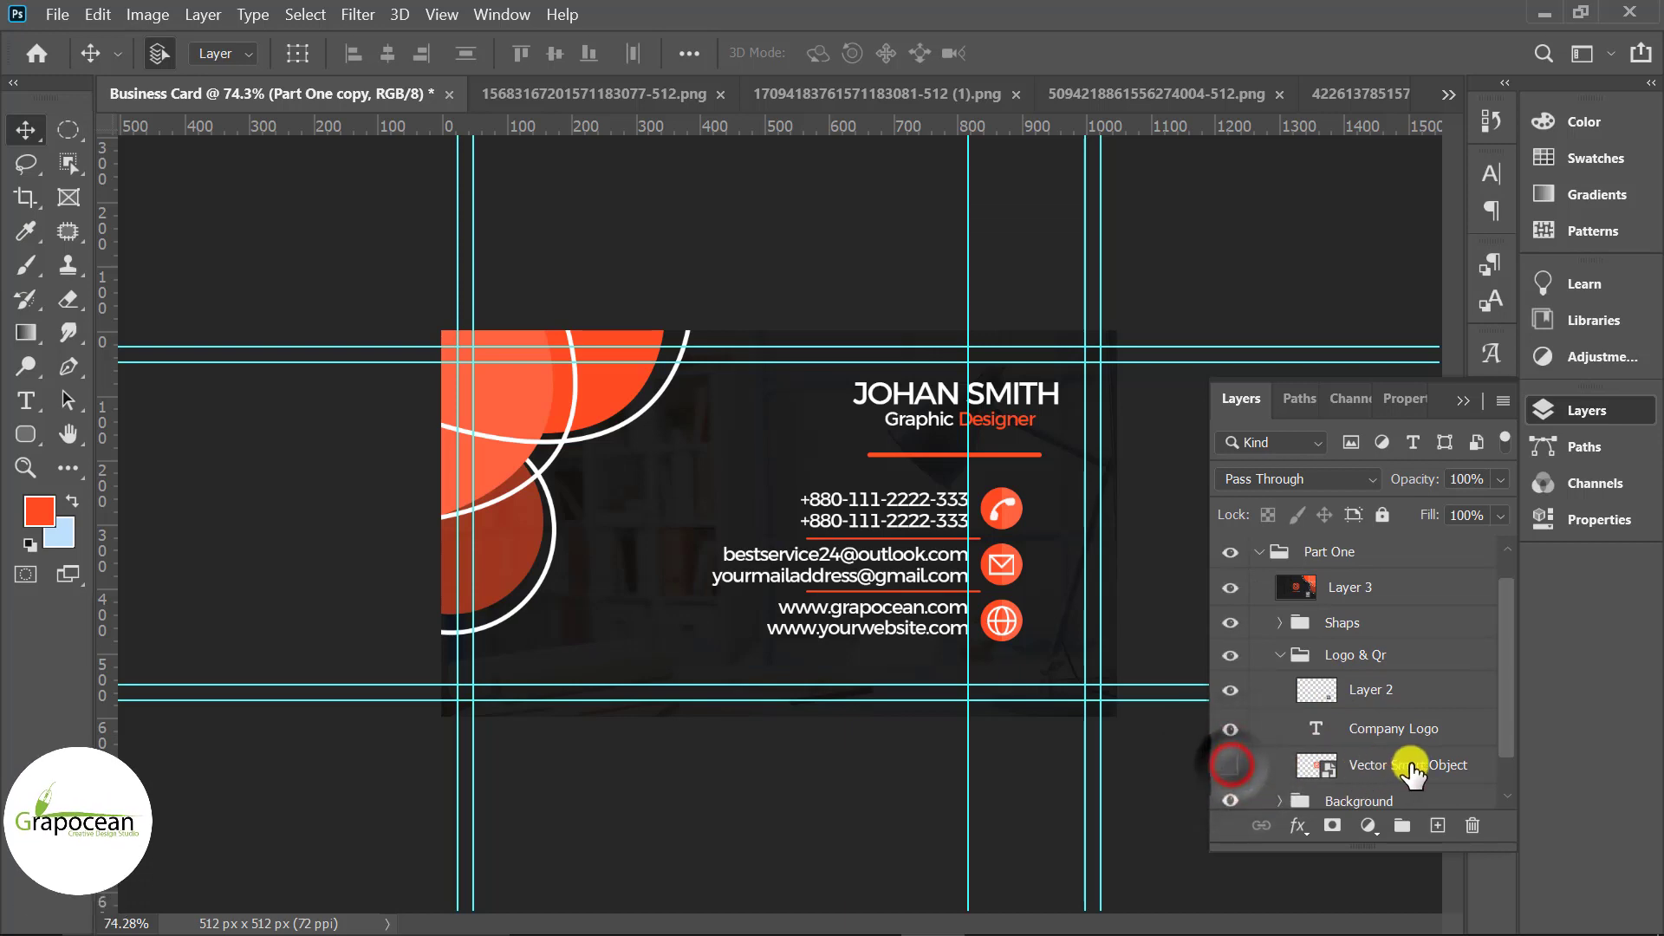
pyautogui.click(1367, 691)
pyautogui.scroll(1, 1382, 668)
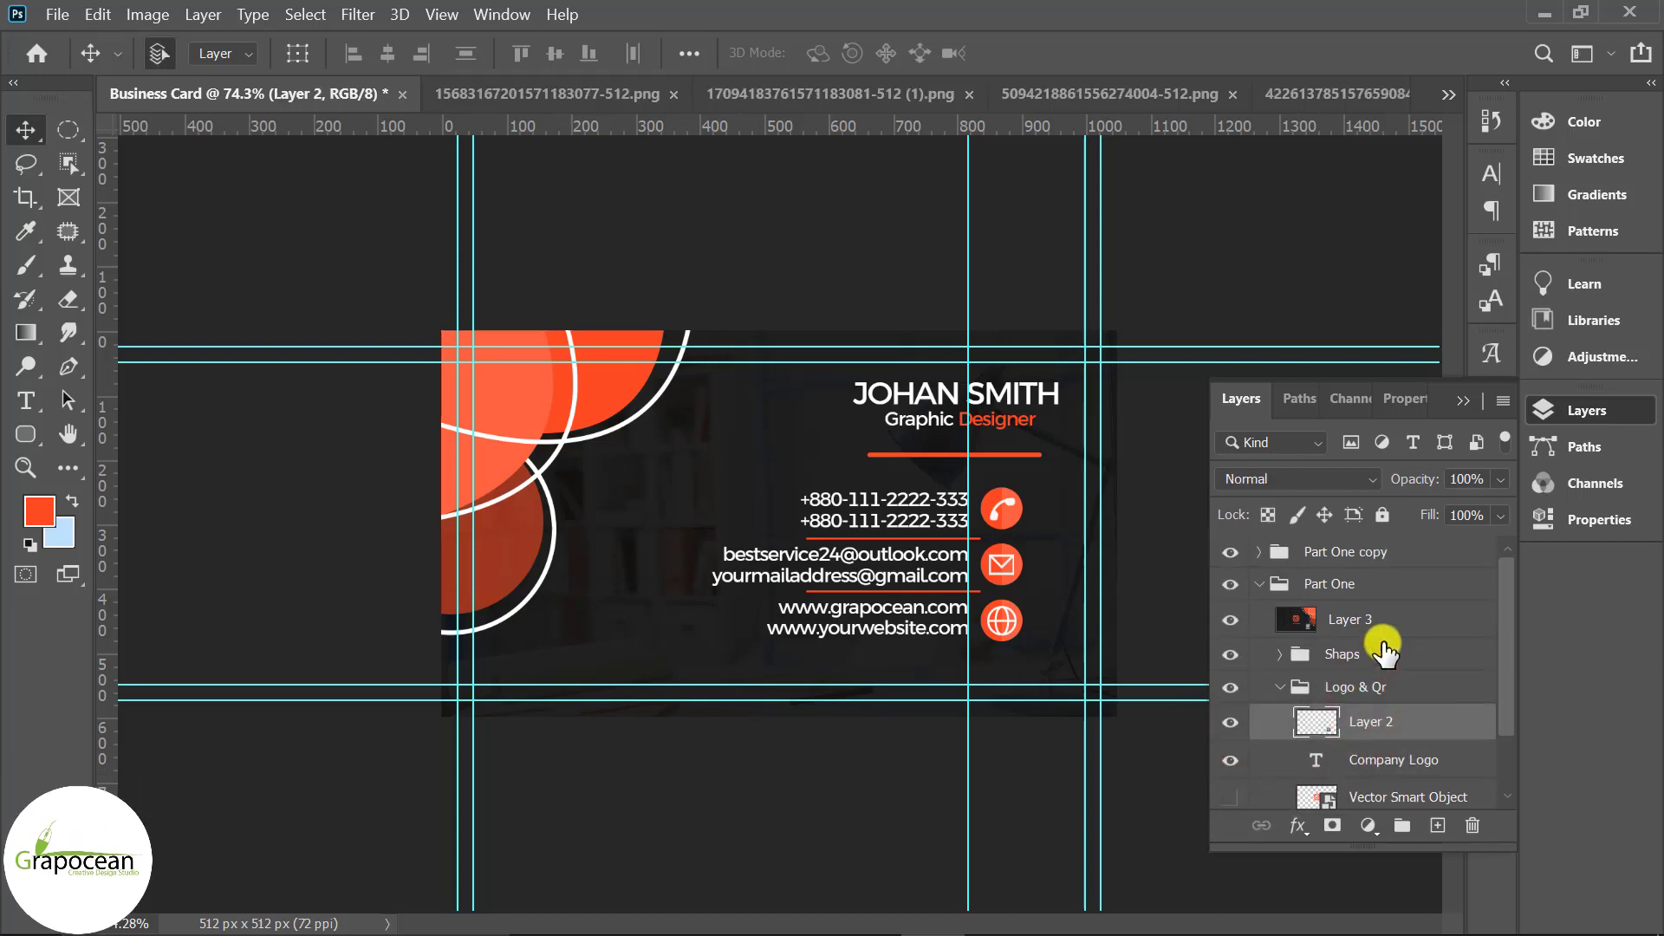
pyautogui.click(1259, 552)
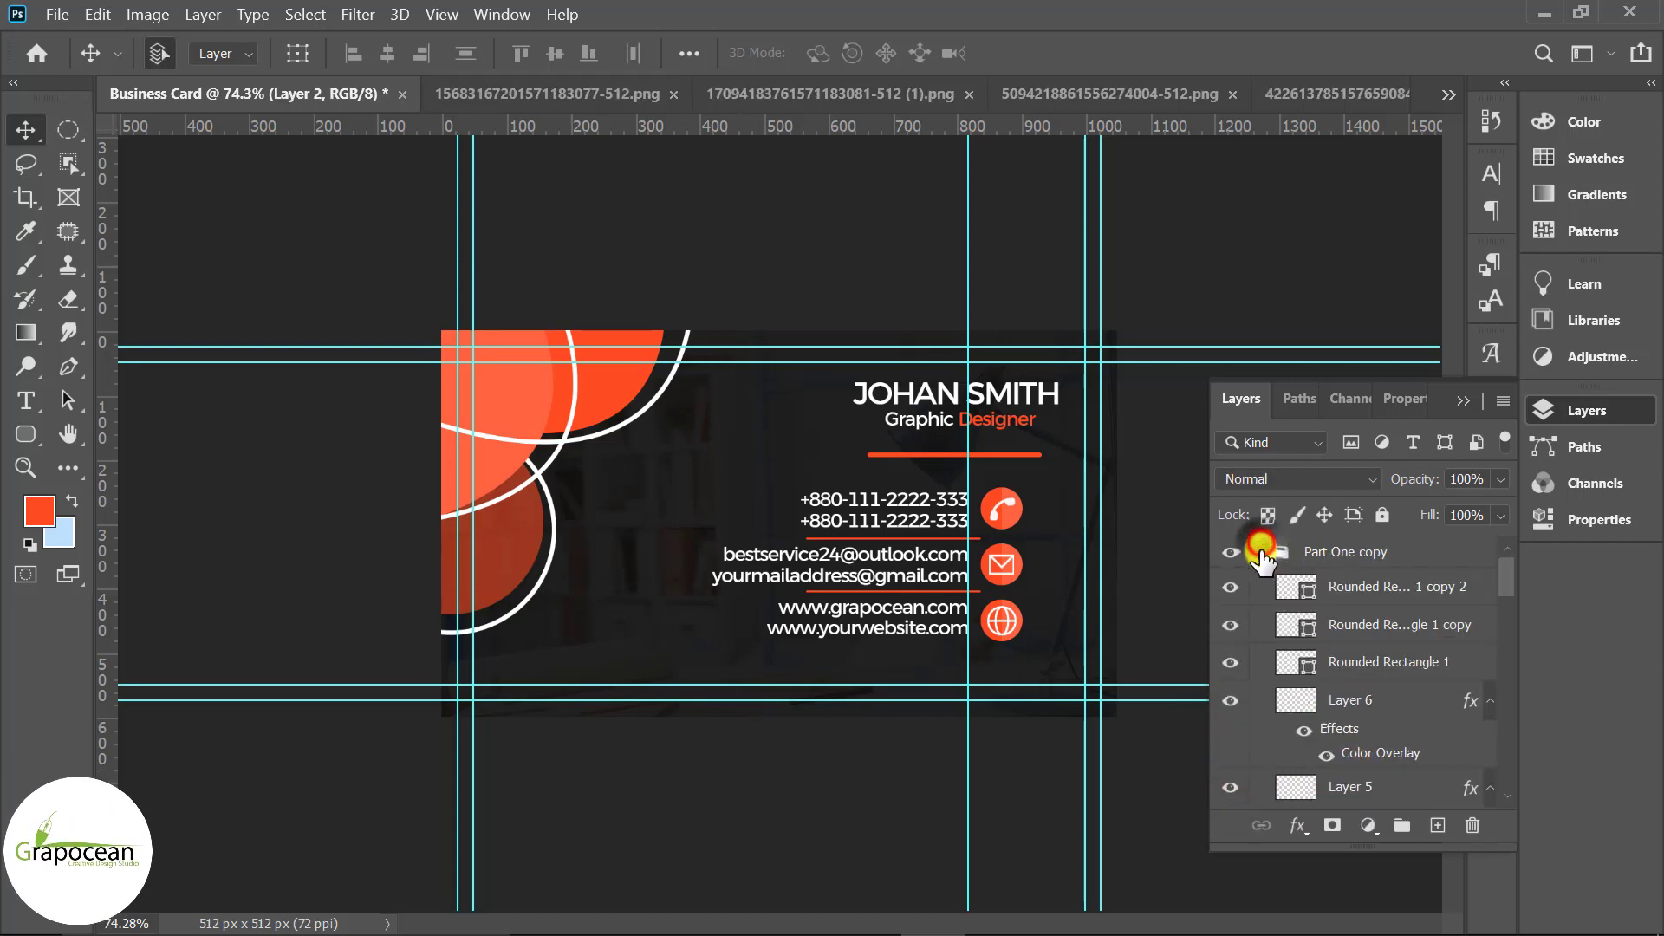
pyautogui.click(1397, 585)
# Paste the QR code onto a new layer and place it at the card's lower left.
pyautogui.click(1437, 826)
pyautogui.hotkey('ctrl', 'v')
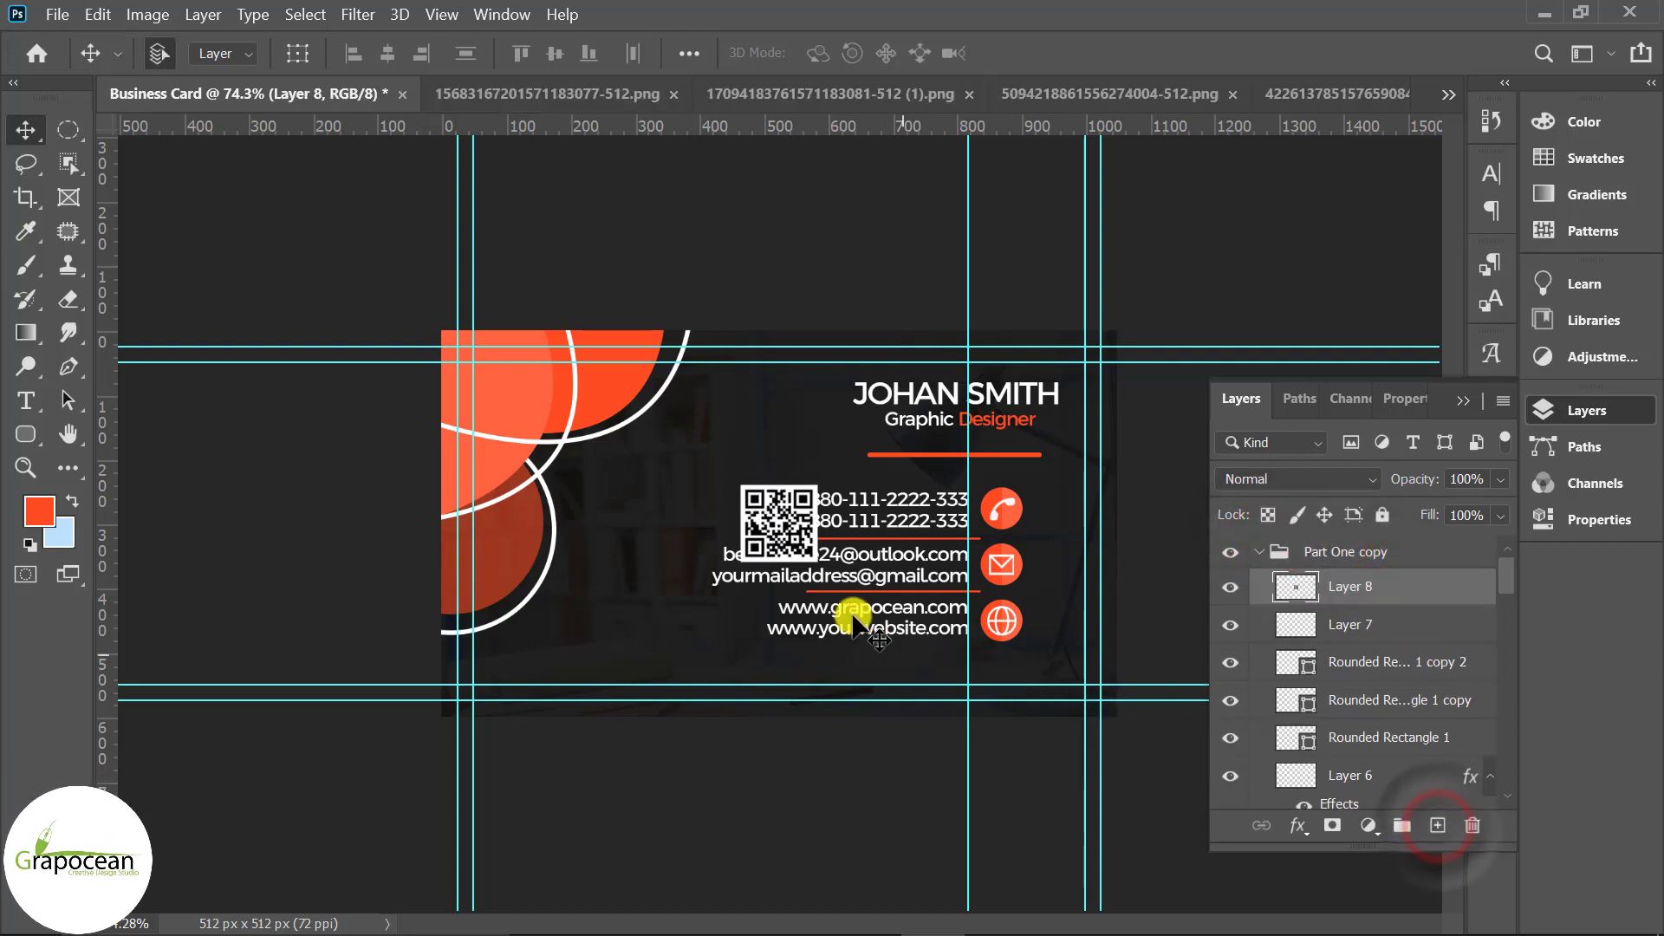
pyautogui.moveTo(759, 538); pyautogui.dragTo(616, 630)
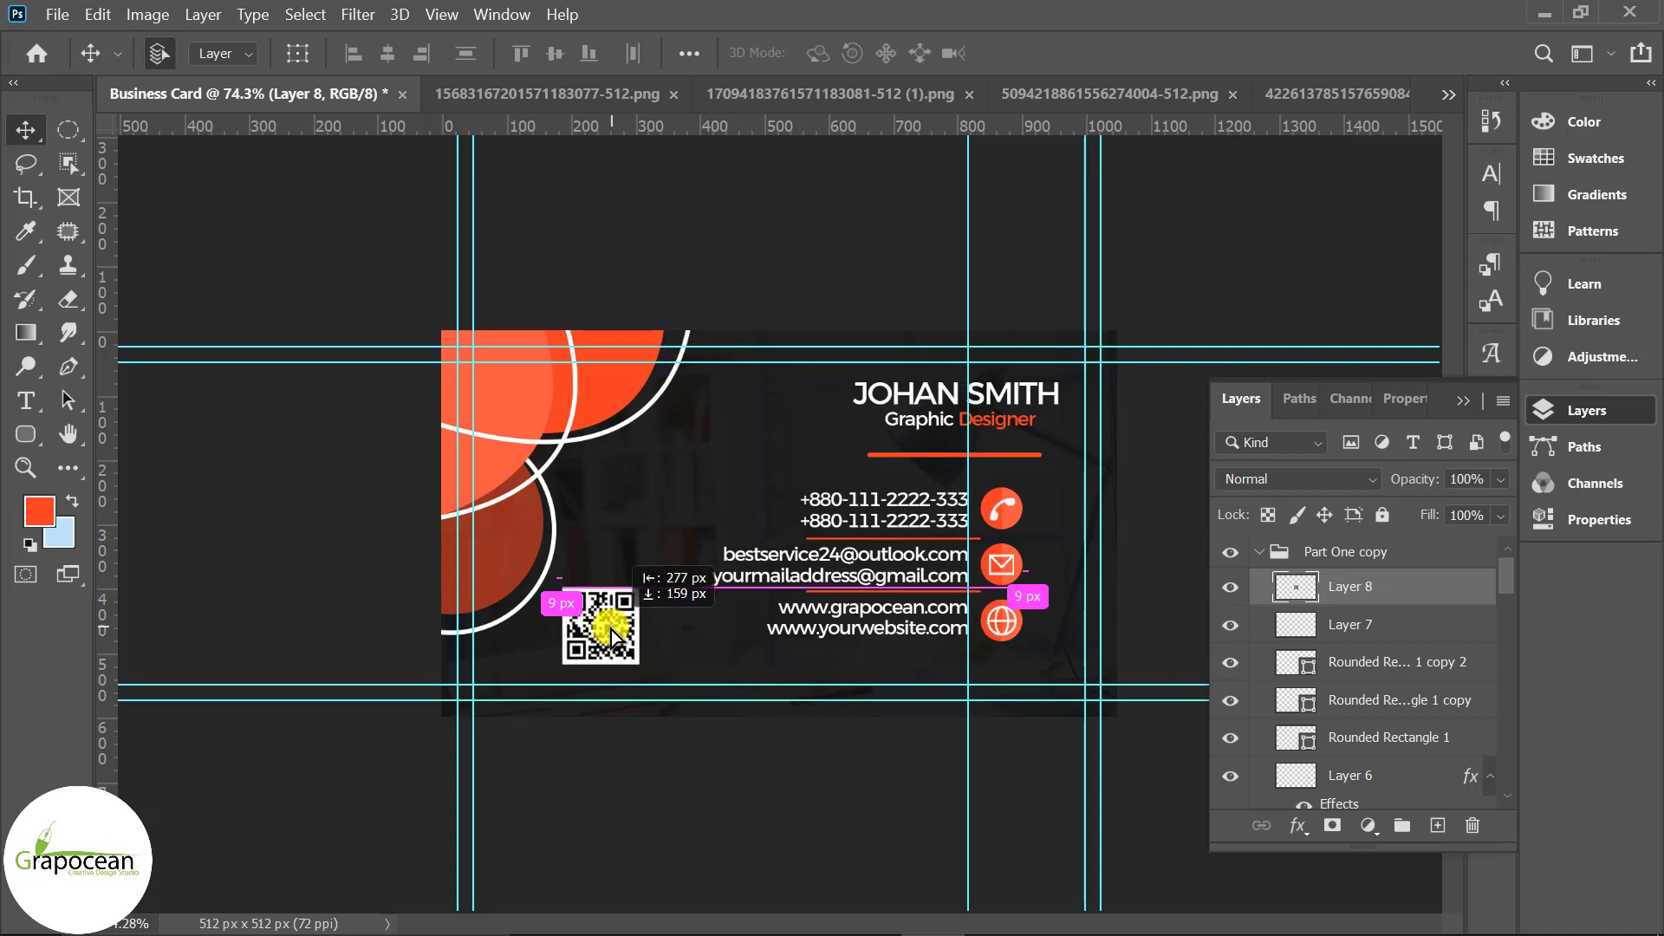
pyautogui.hotkey('ctrl', '-')
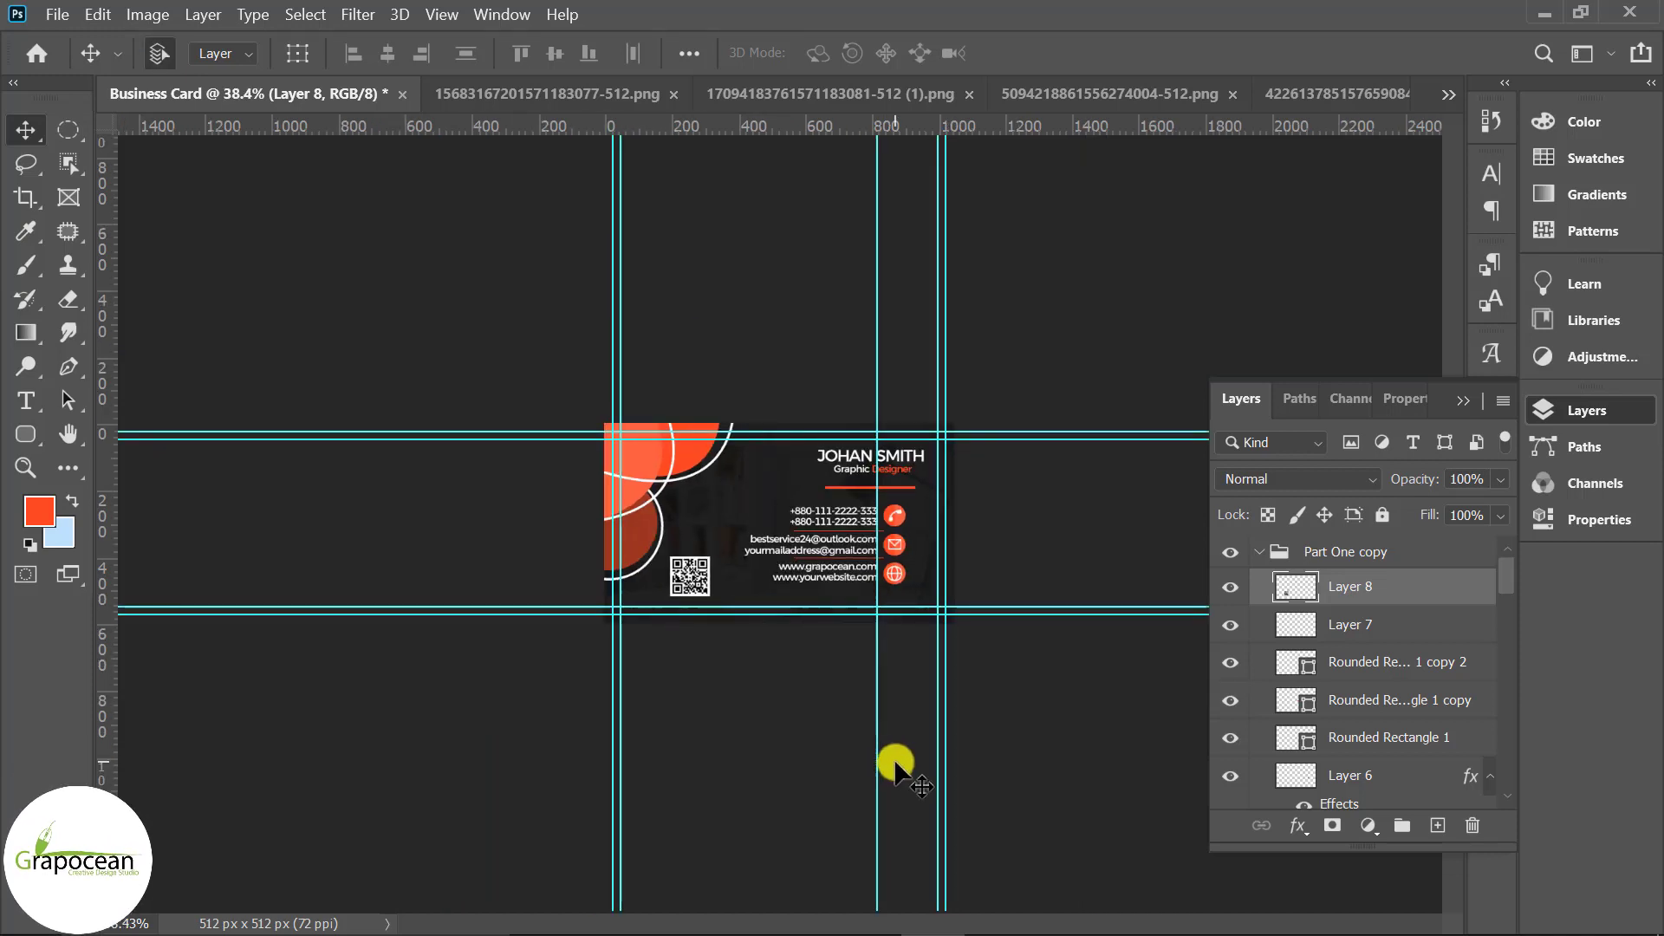